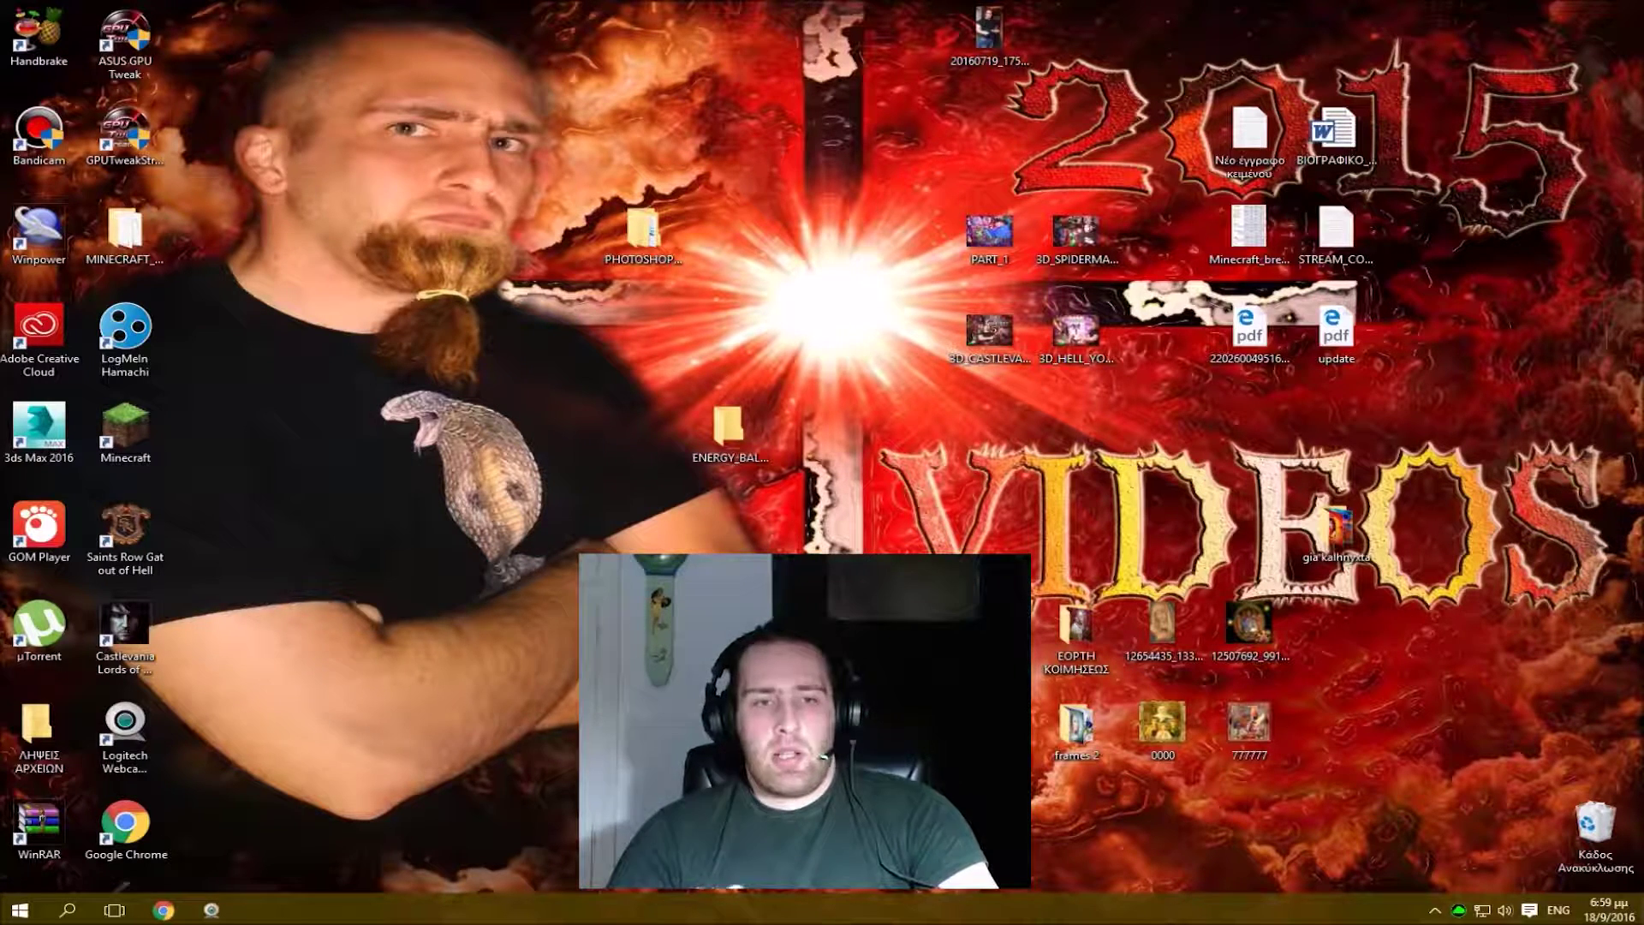
- Launch Adobe Photoshop CC 2015 from the Start menu's All apps list
{"action": "key", "text": "super"}
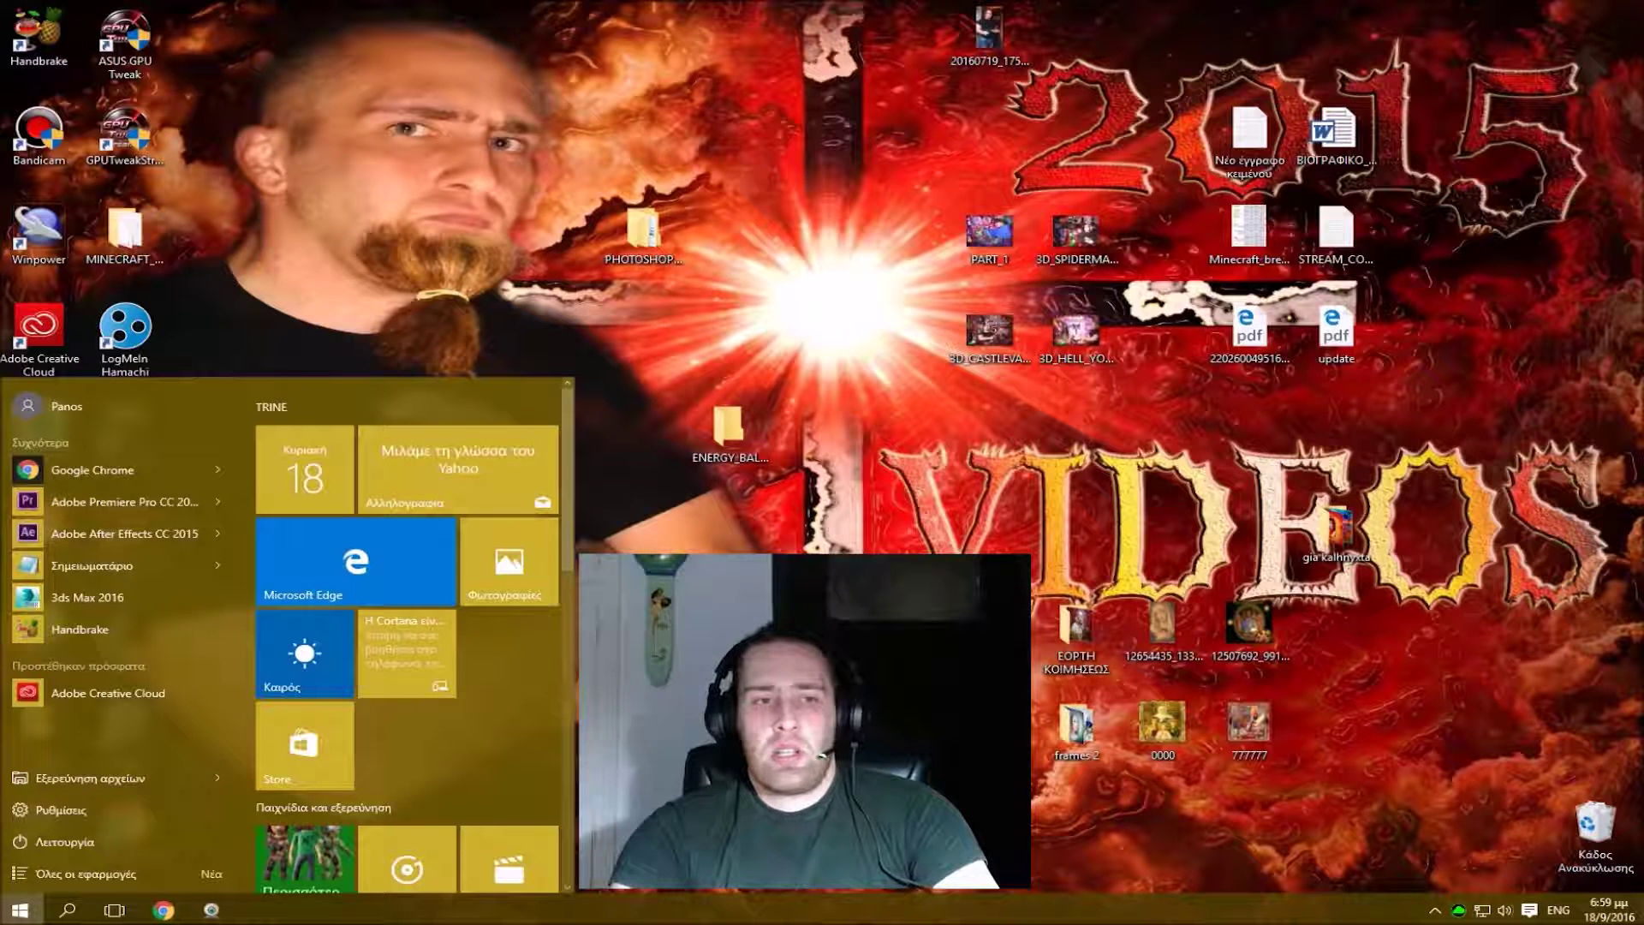
{"action": "left_click", "coordinate": [73, 873]}
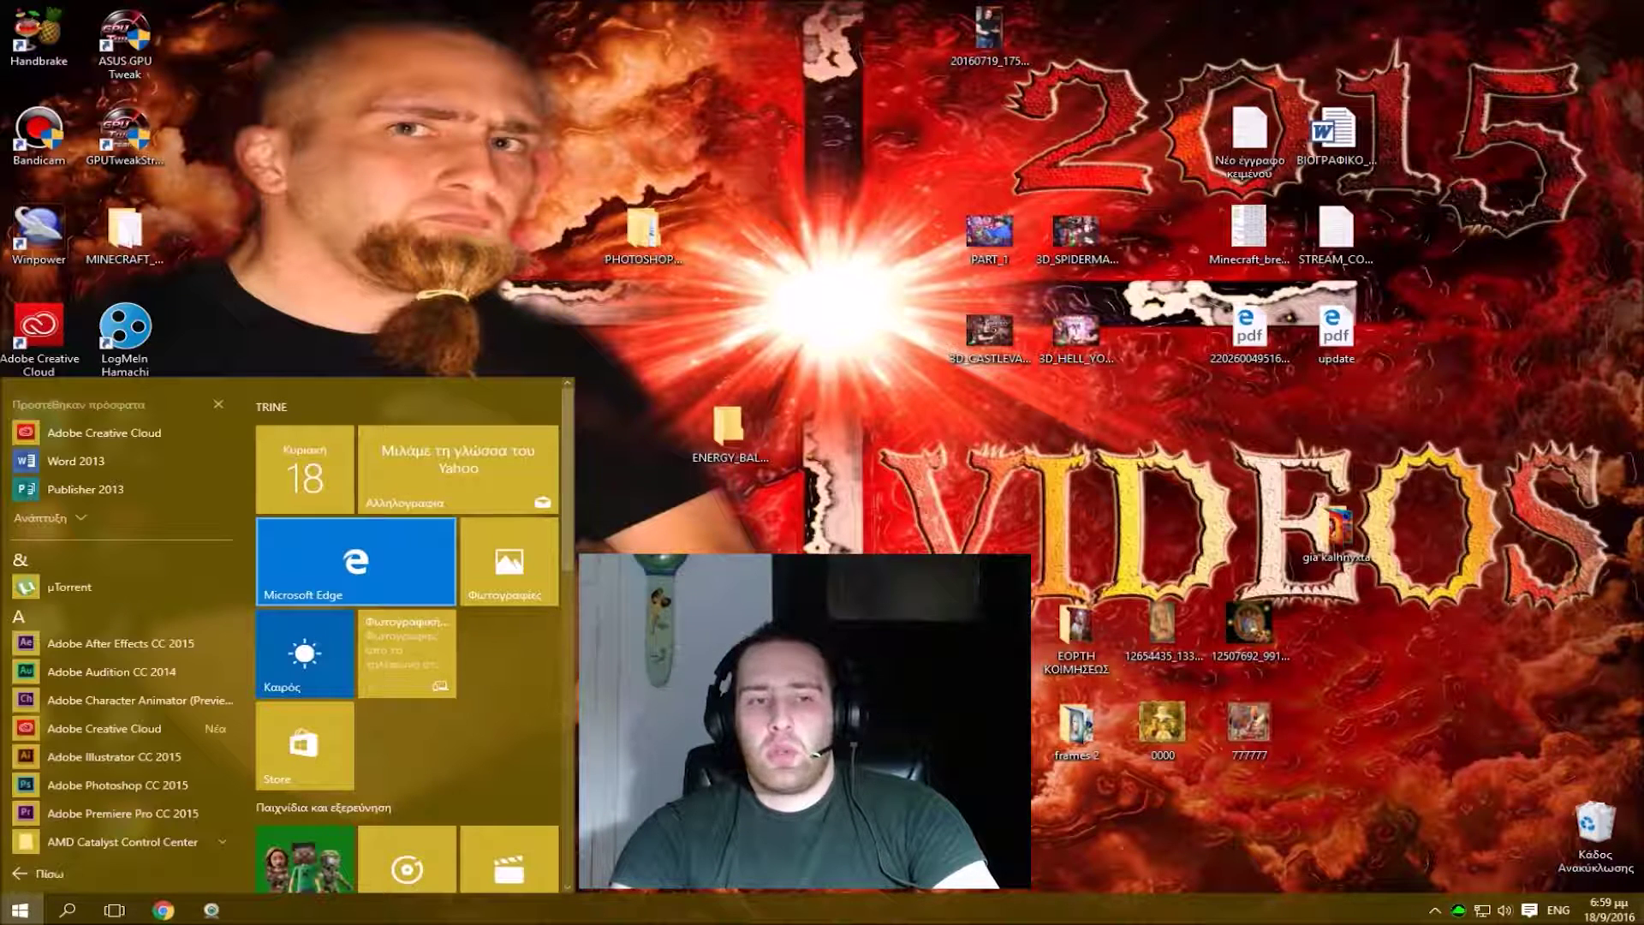
{"action": "scroll", "coordinate": [119, 633], "scroll_direction": "down", "scroll_amount": 1}
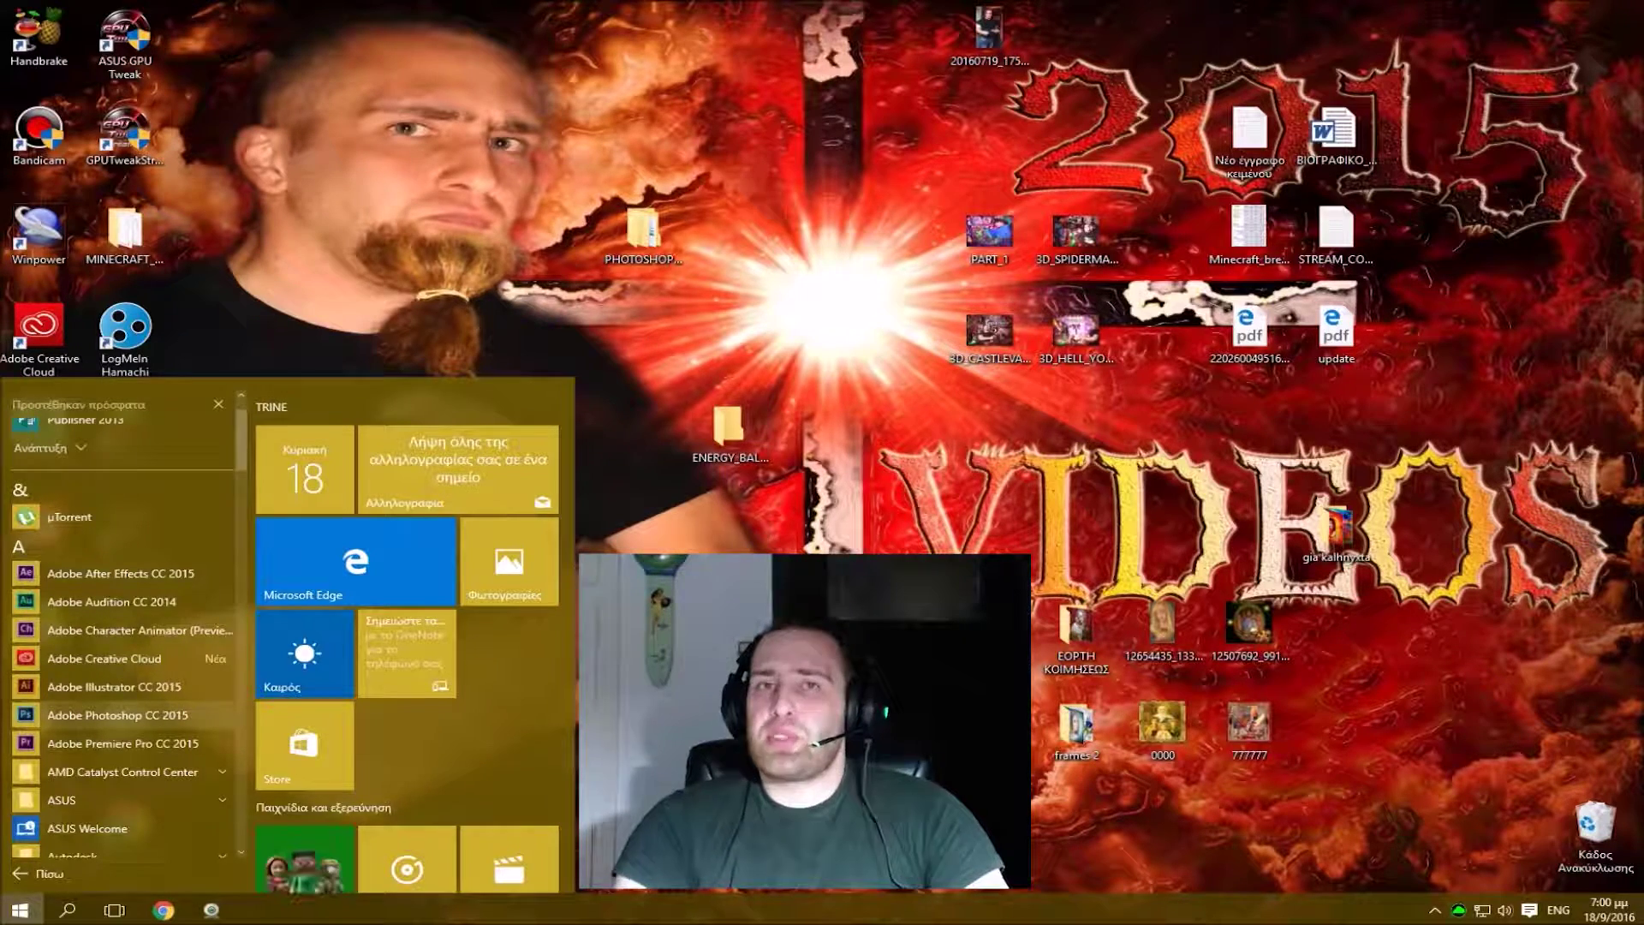
{"action": "left_click", "coordinate": [115, 715]}
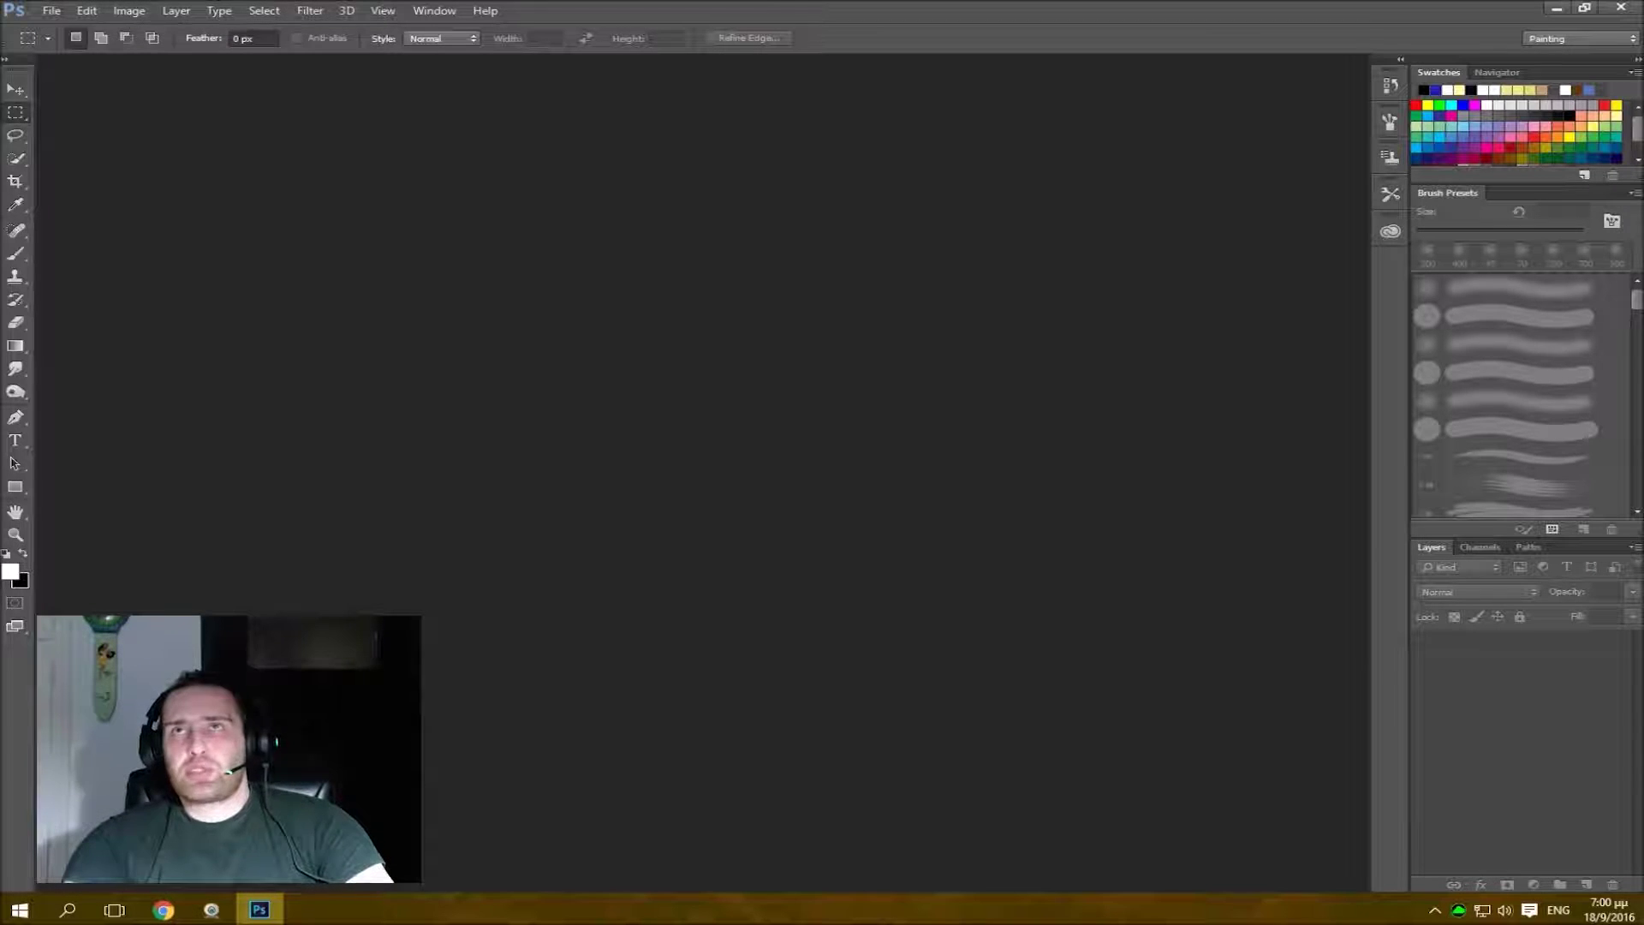
- Look through Photoshop's menu bar, then dismiss the open menu
{"action": "left_click", "coordinate": [128, 10]}
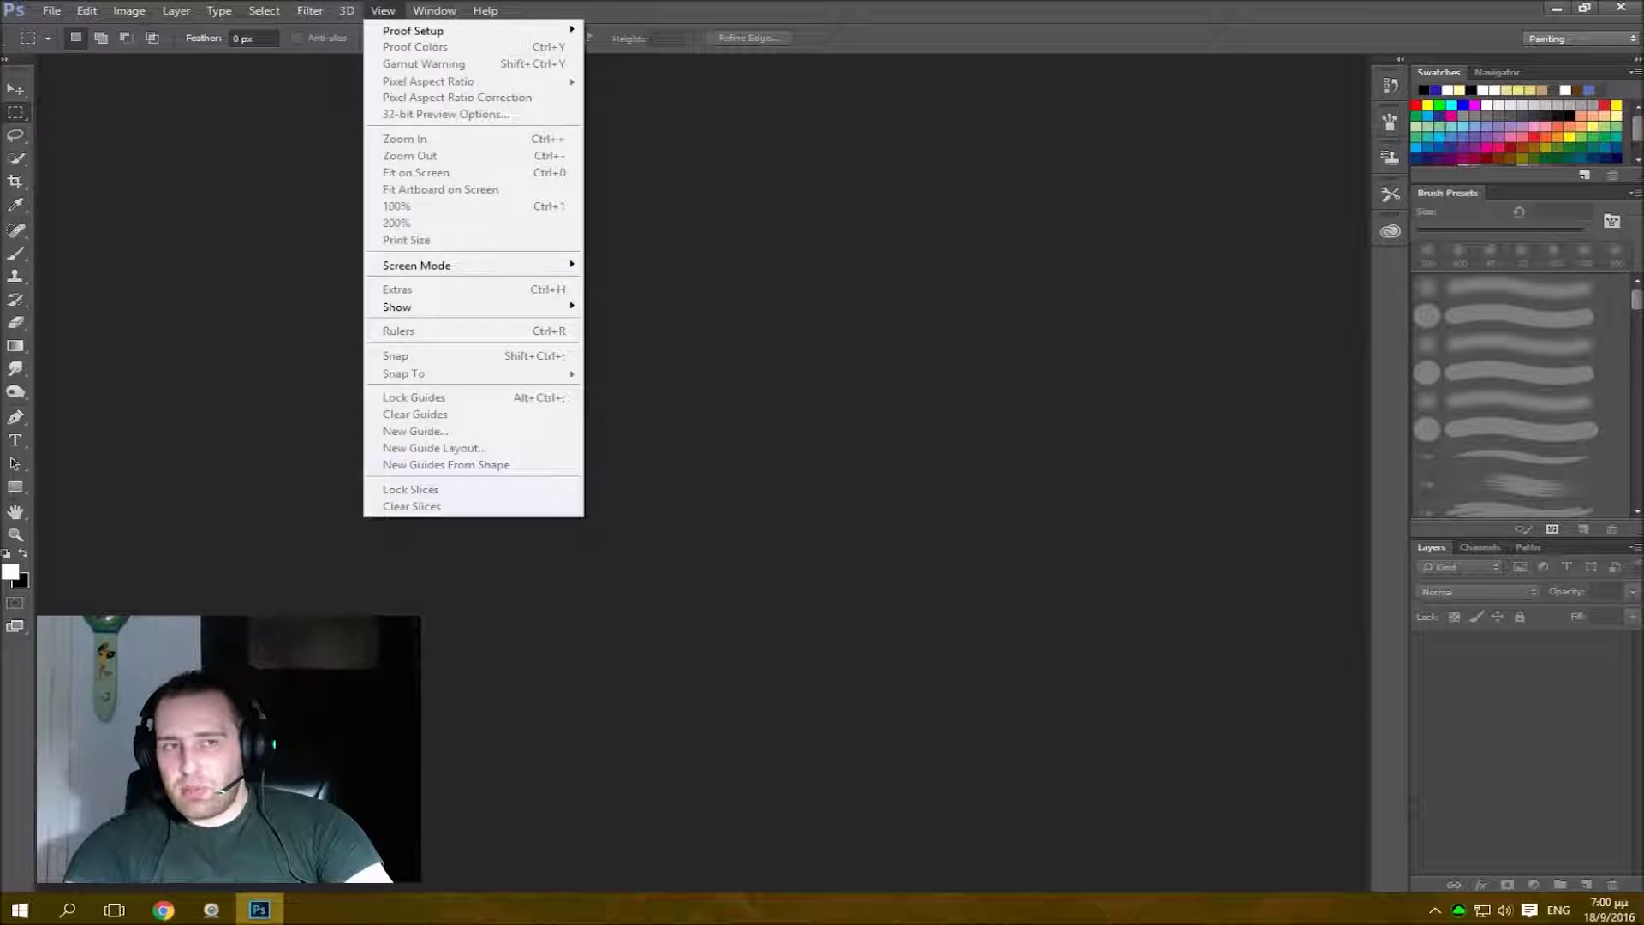
{"action": "key", "text": "Escape"}
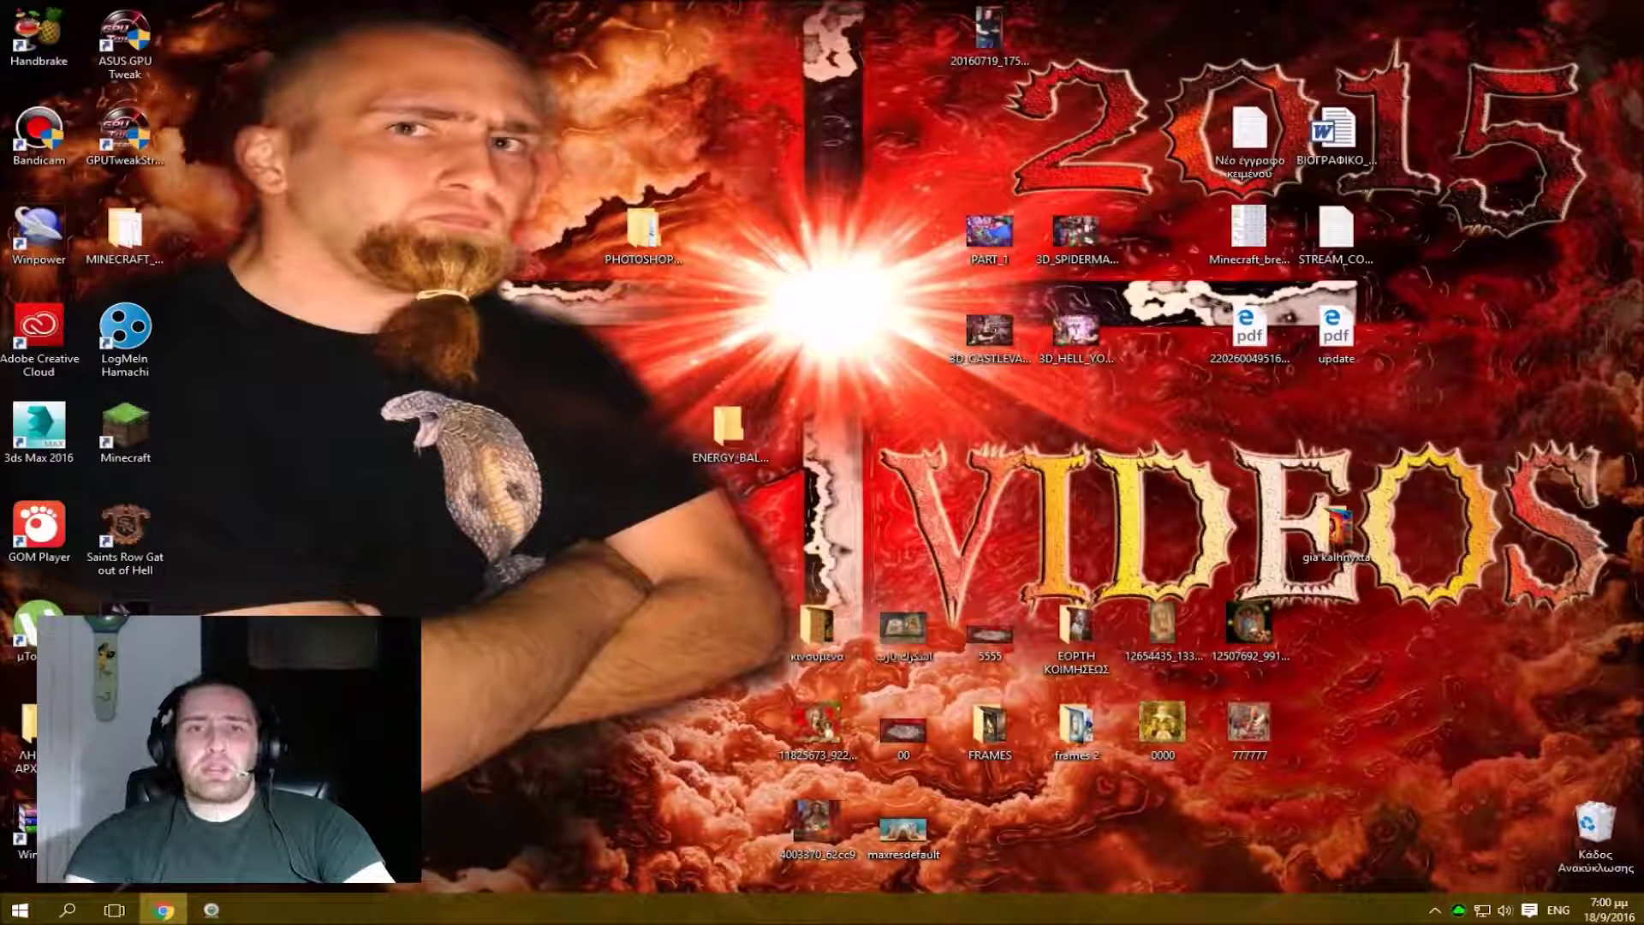
- Launch Photoshop CC 2015 from Start > All apps
{"action": "key", "text": "super"}
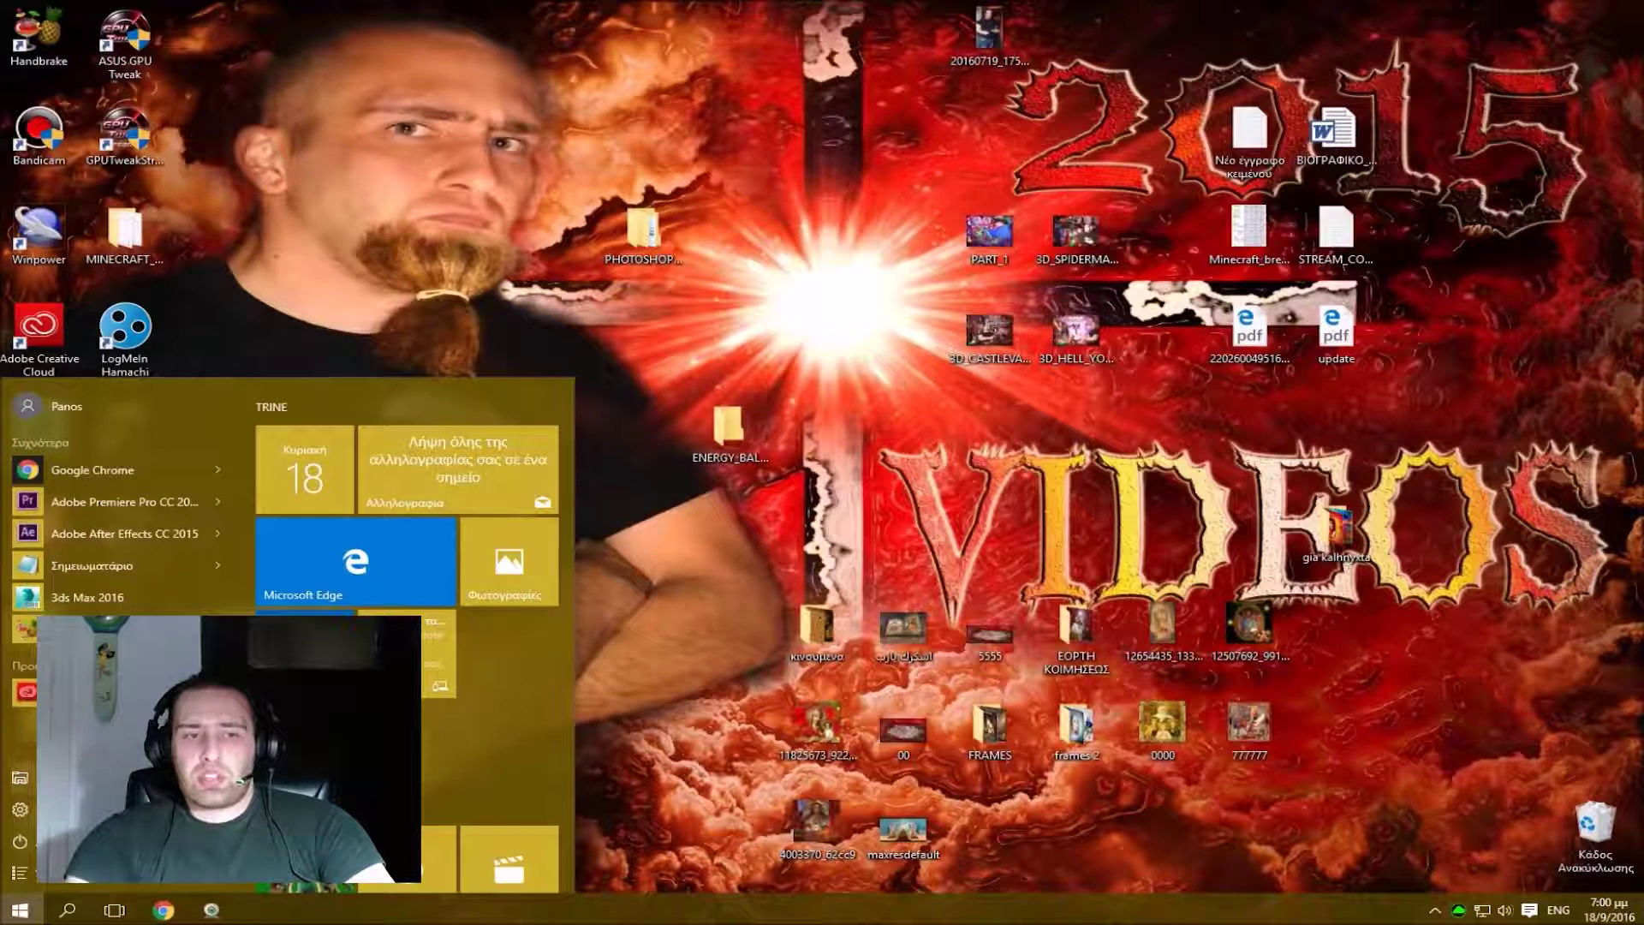
{"action": "left_click", "coordinate": [19, 872]}
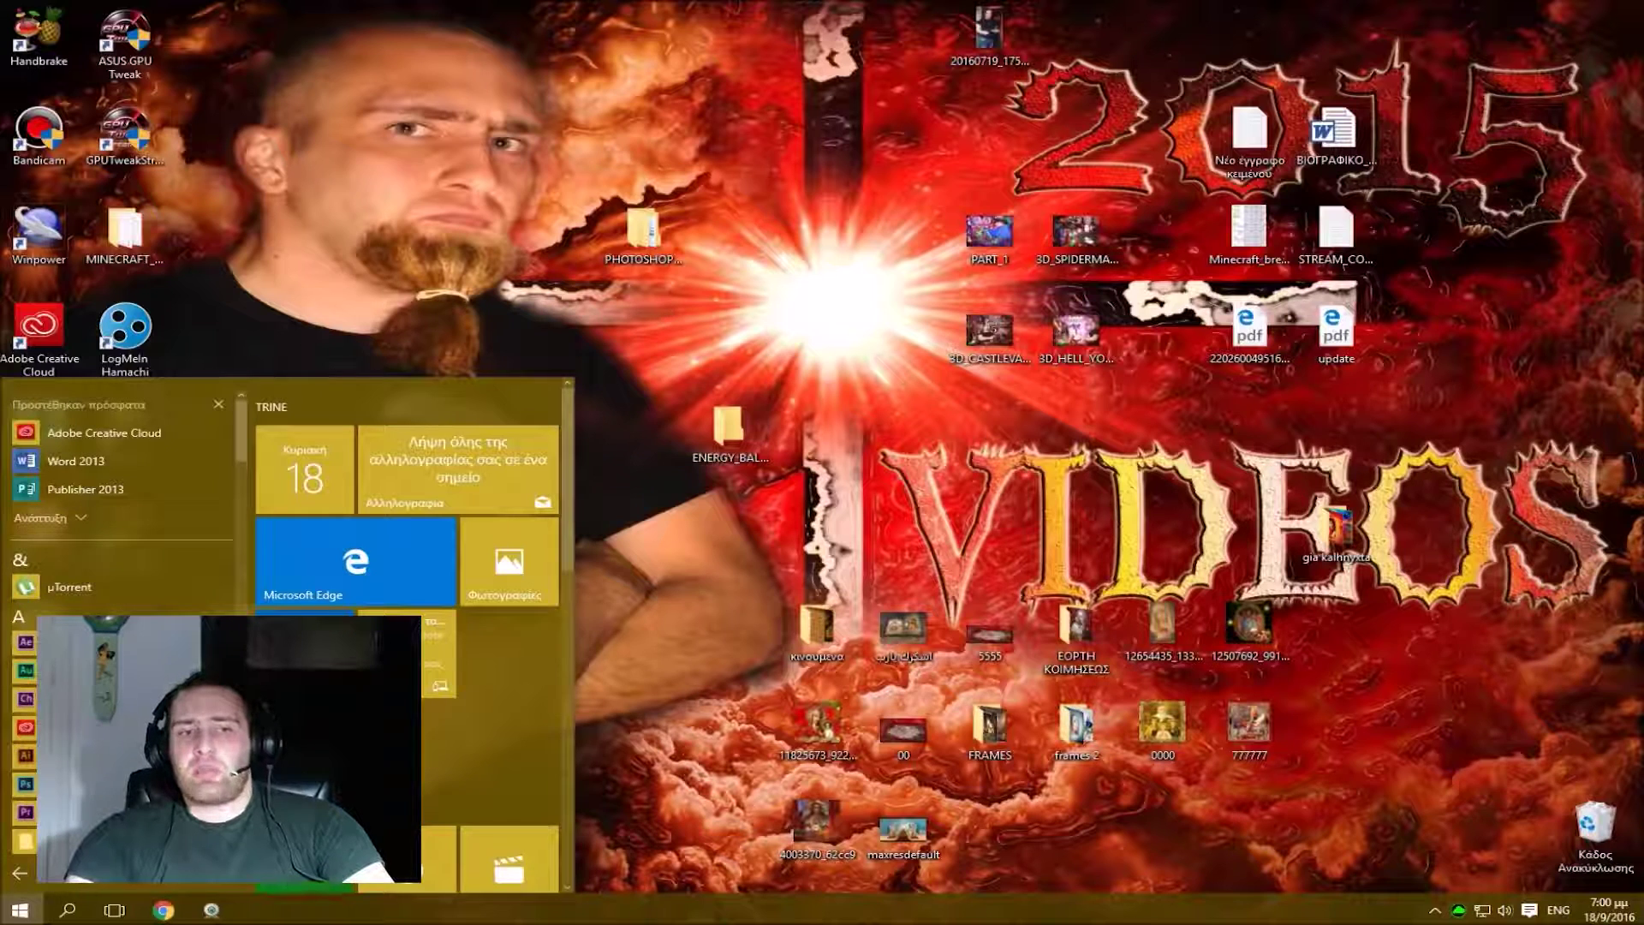
{"action": "left_click", "coordinate": [26, 783]}
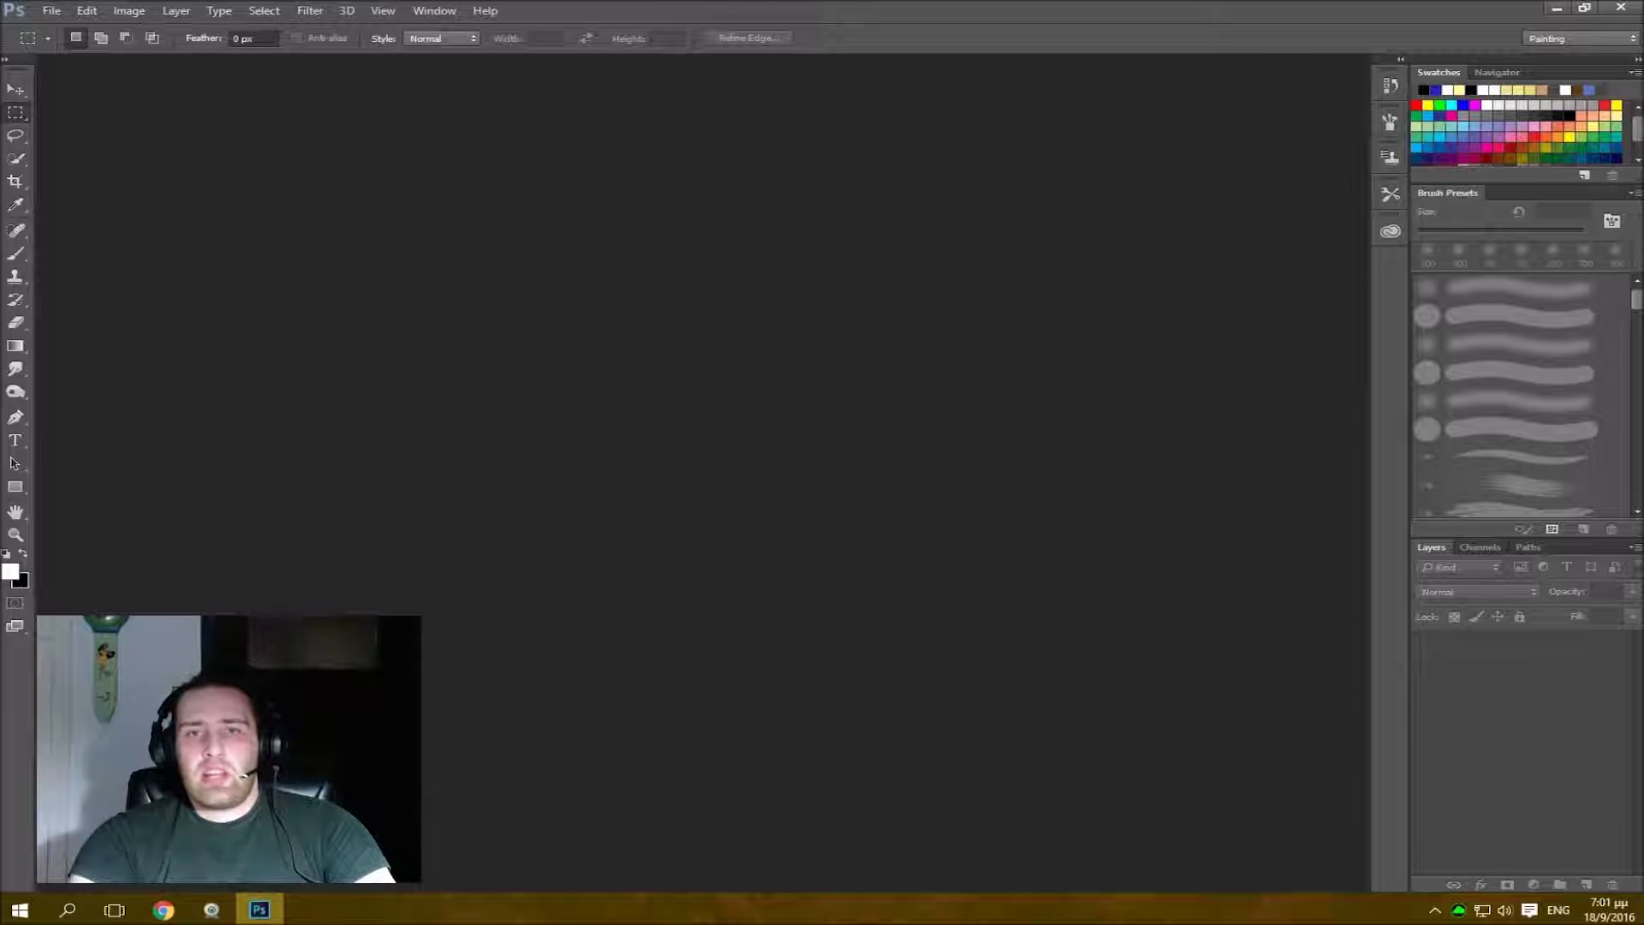
- Restore down, move, maximize, minimize and restore the Photoshop window, then close it
{"action": "left_click", "coordinate": [1585, 8]}
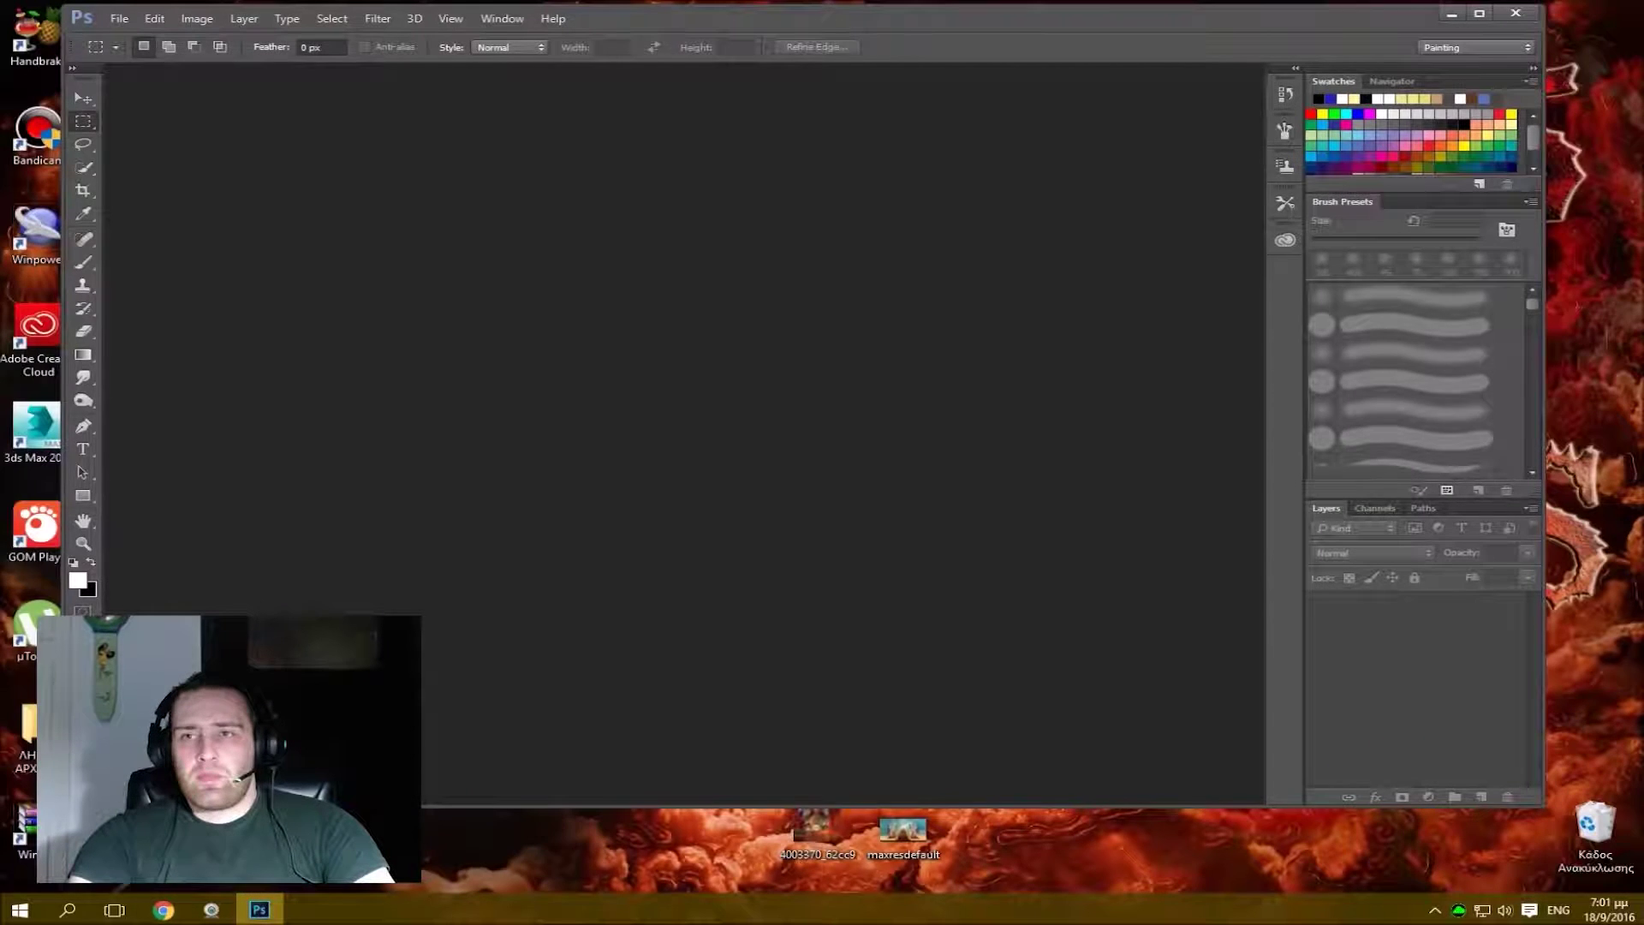
{"action": "left_click_drag", "start_coordinate": [865, 30], "coordinate": [881, 90]}
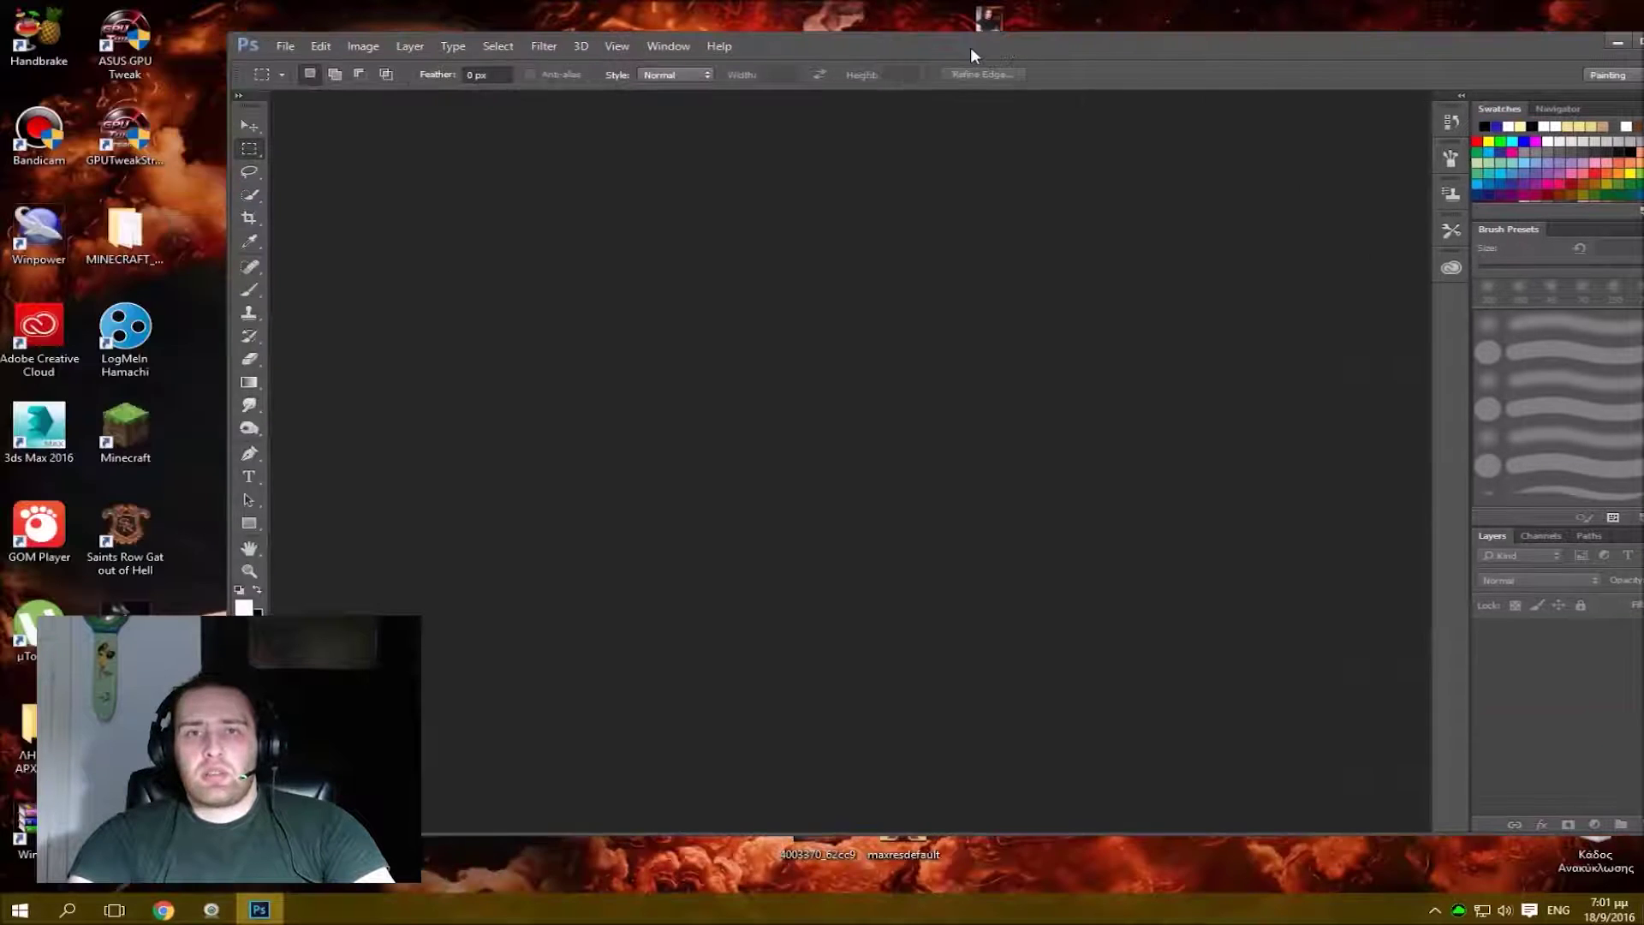
{"action": "key", "text": "super+Up"}
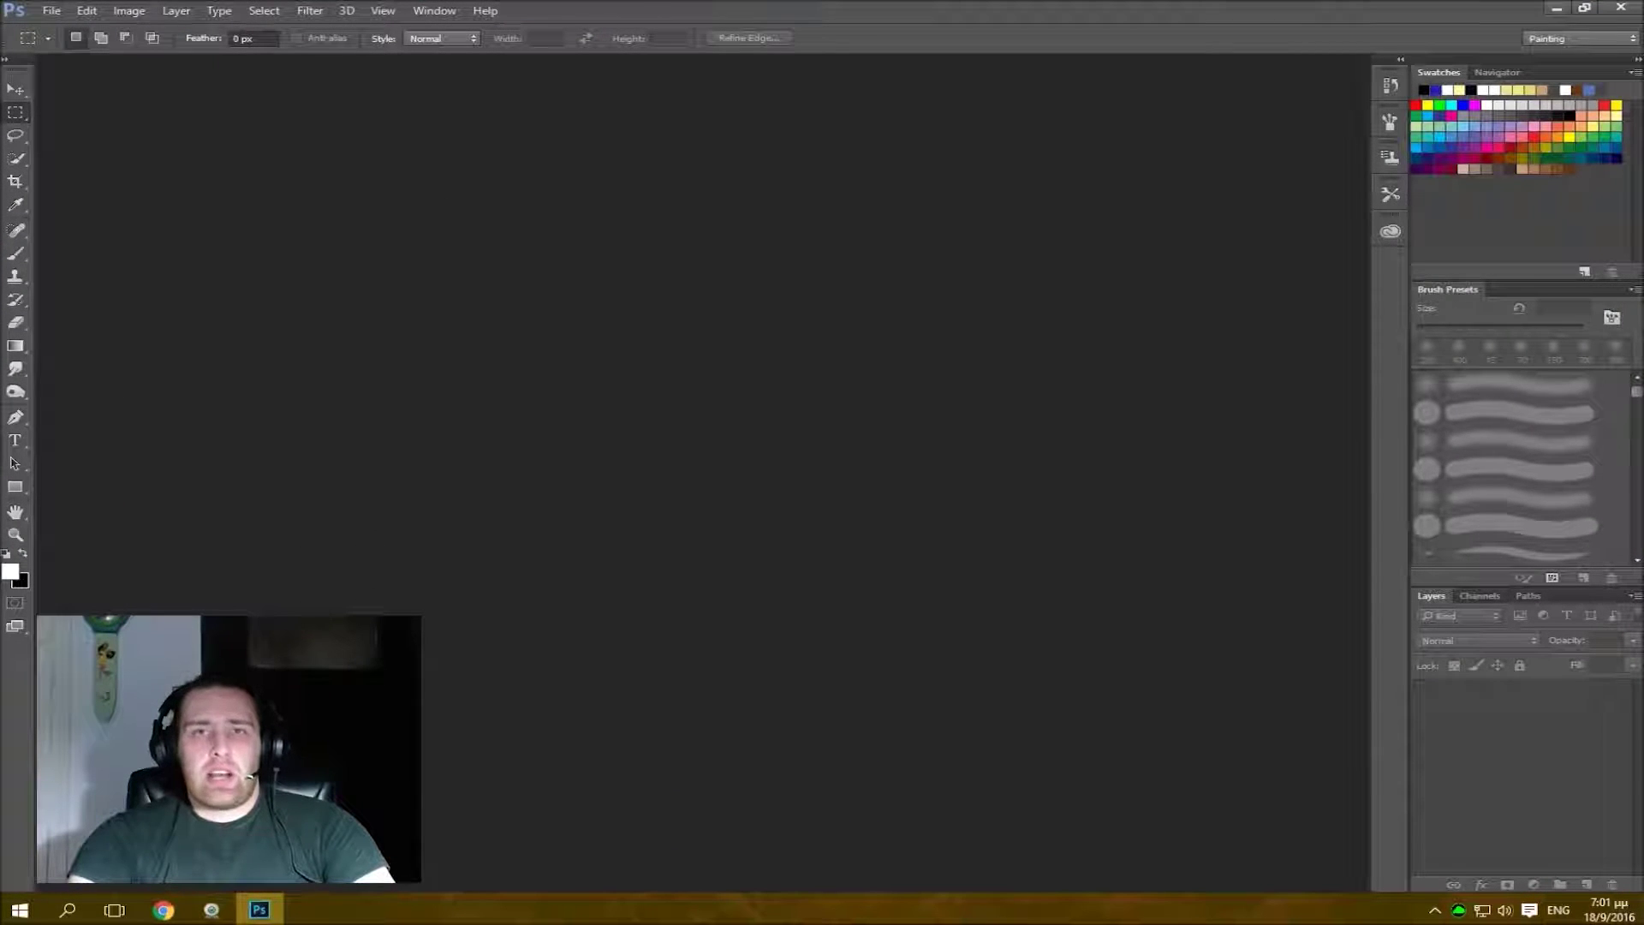
{"action": "left_click", "coordinate": [1555, 8]}
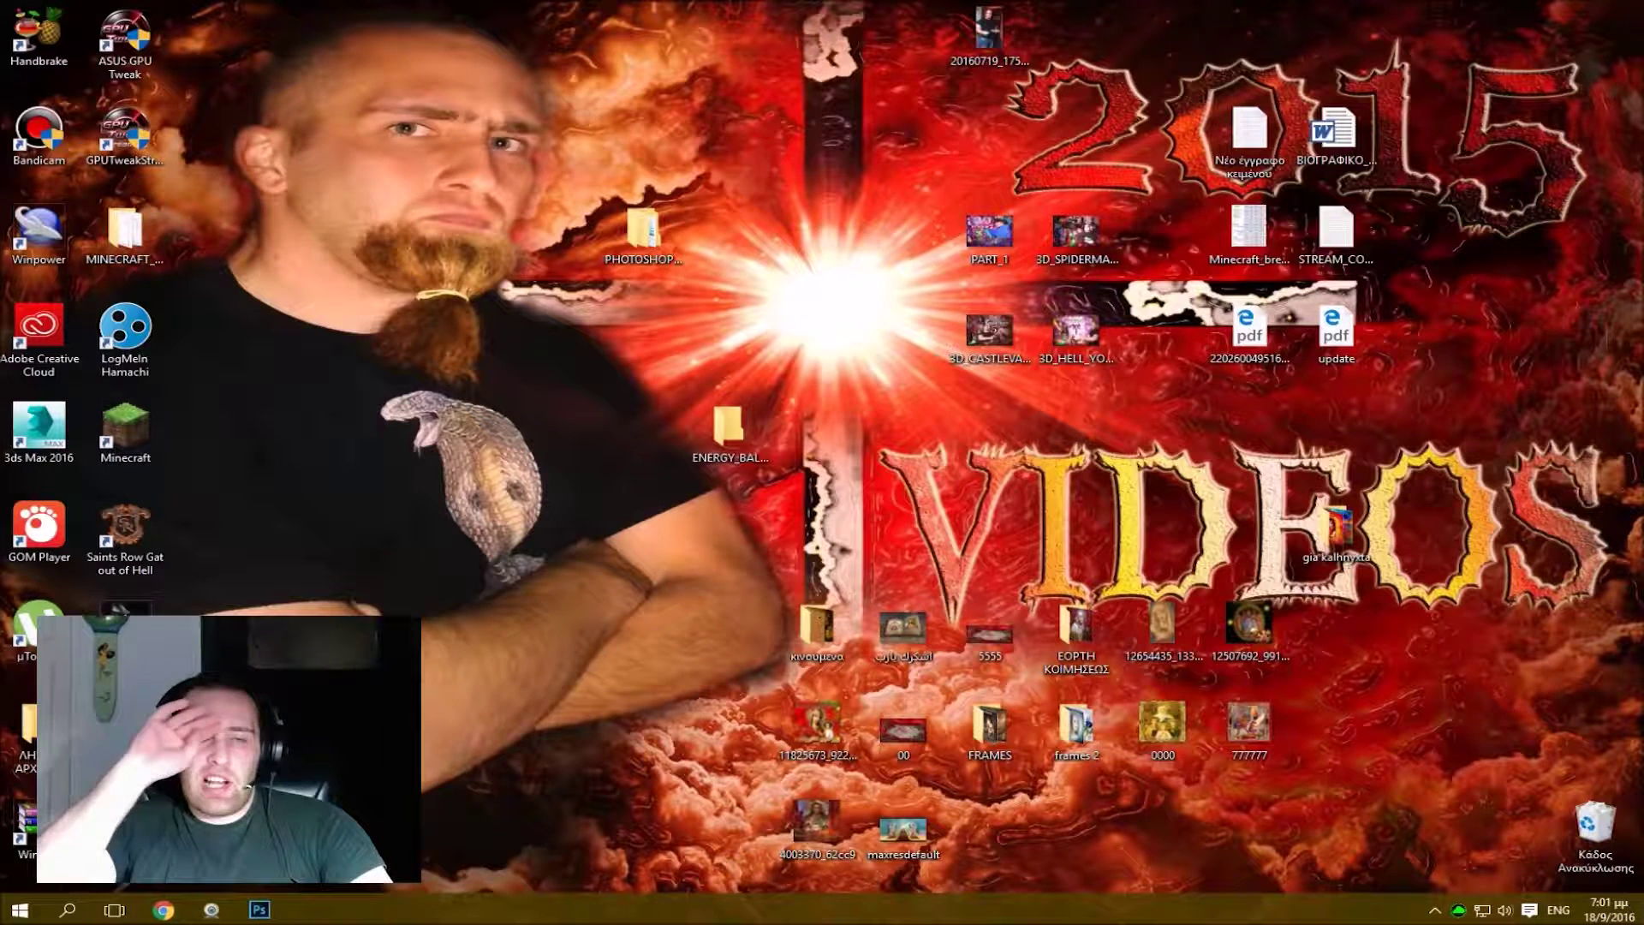
{"action": "key", "text": "alt+Tab"}
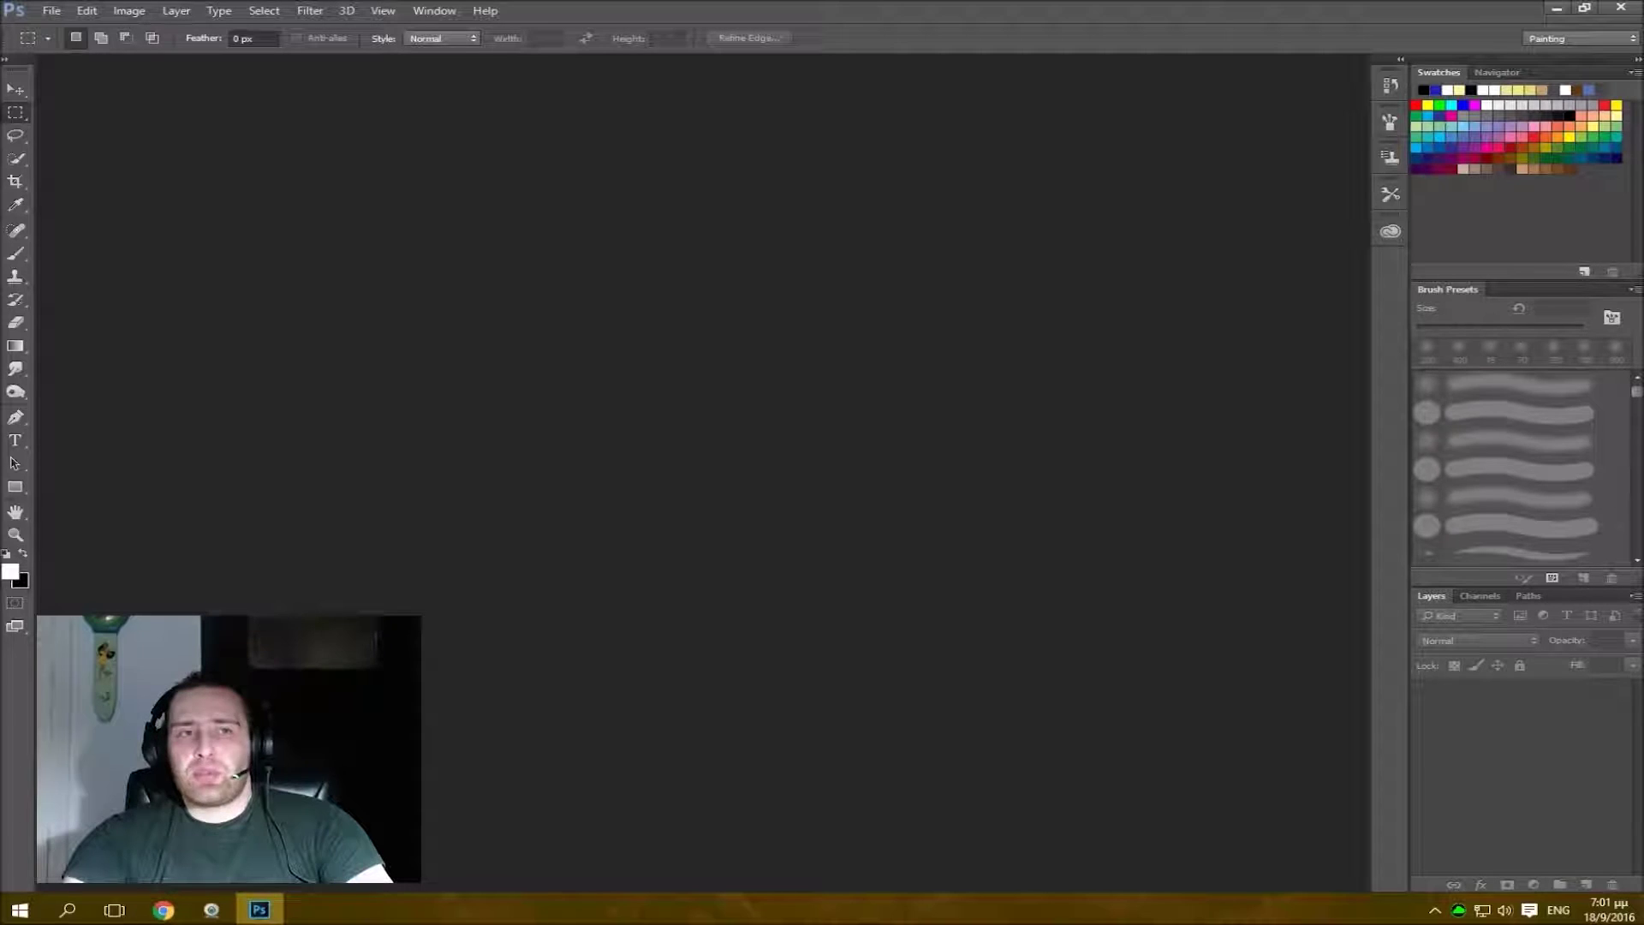
{"action": "key", "text": "alt+F4"}
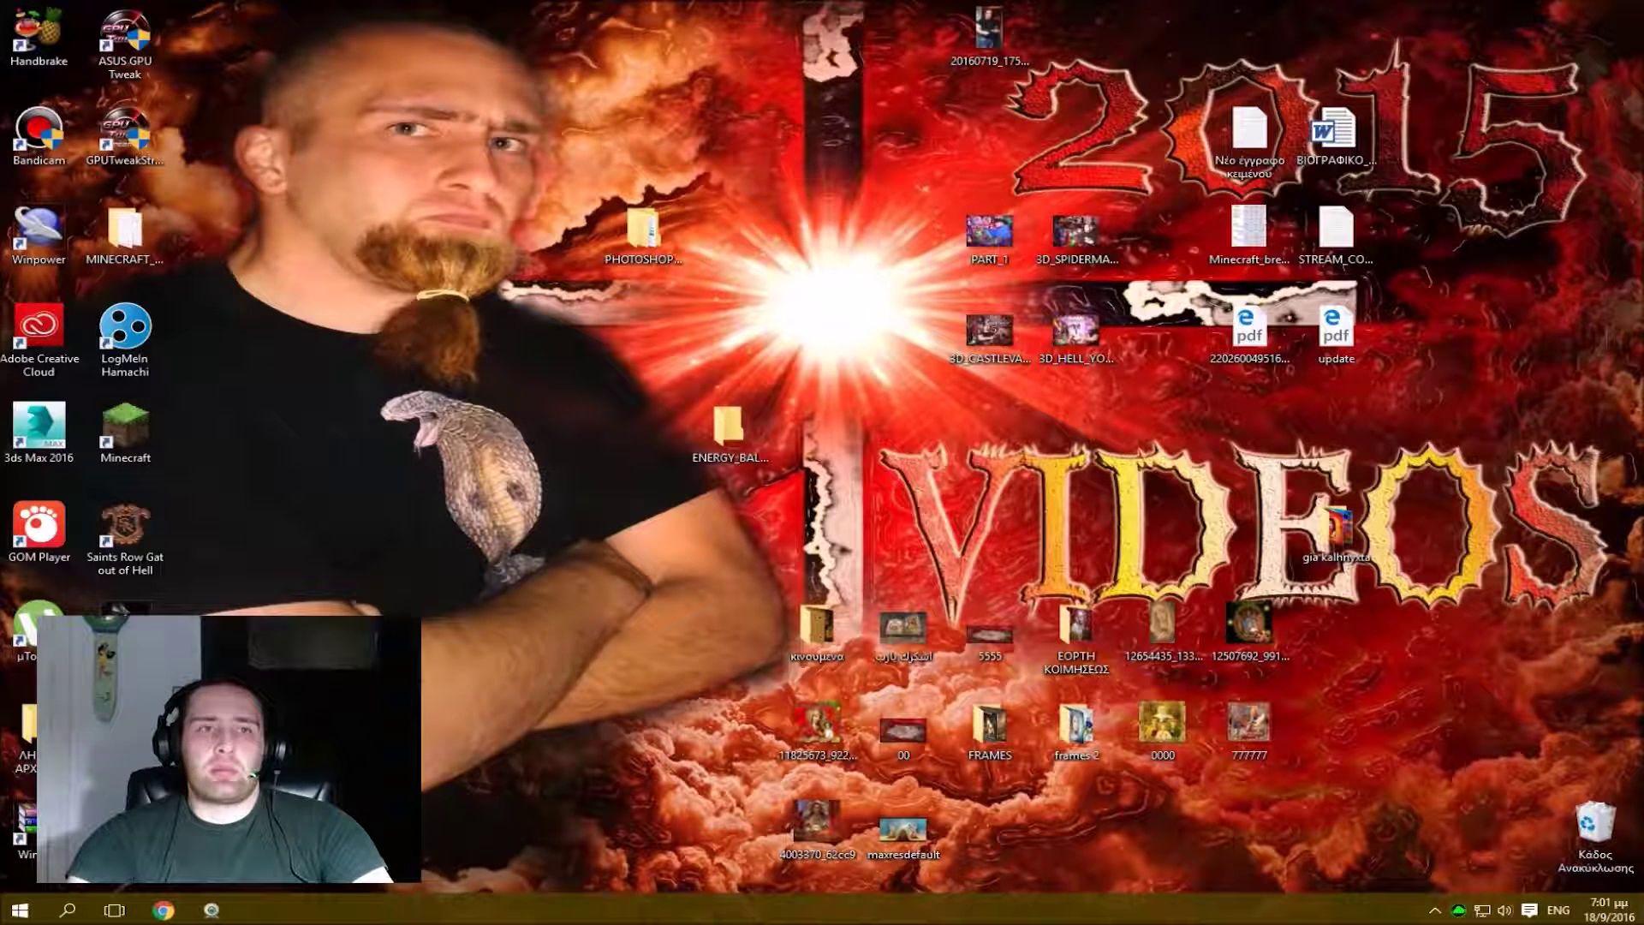
- Relaunch Photoshop CC 2015 from Start > All apps
{"action": "key", "text": "super"}
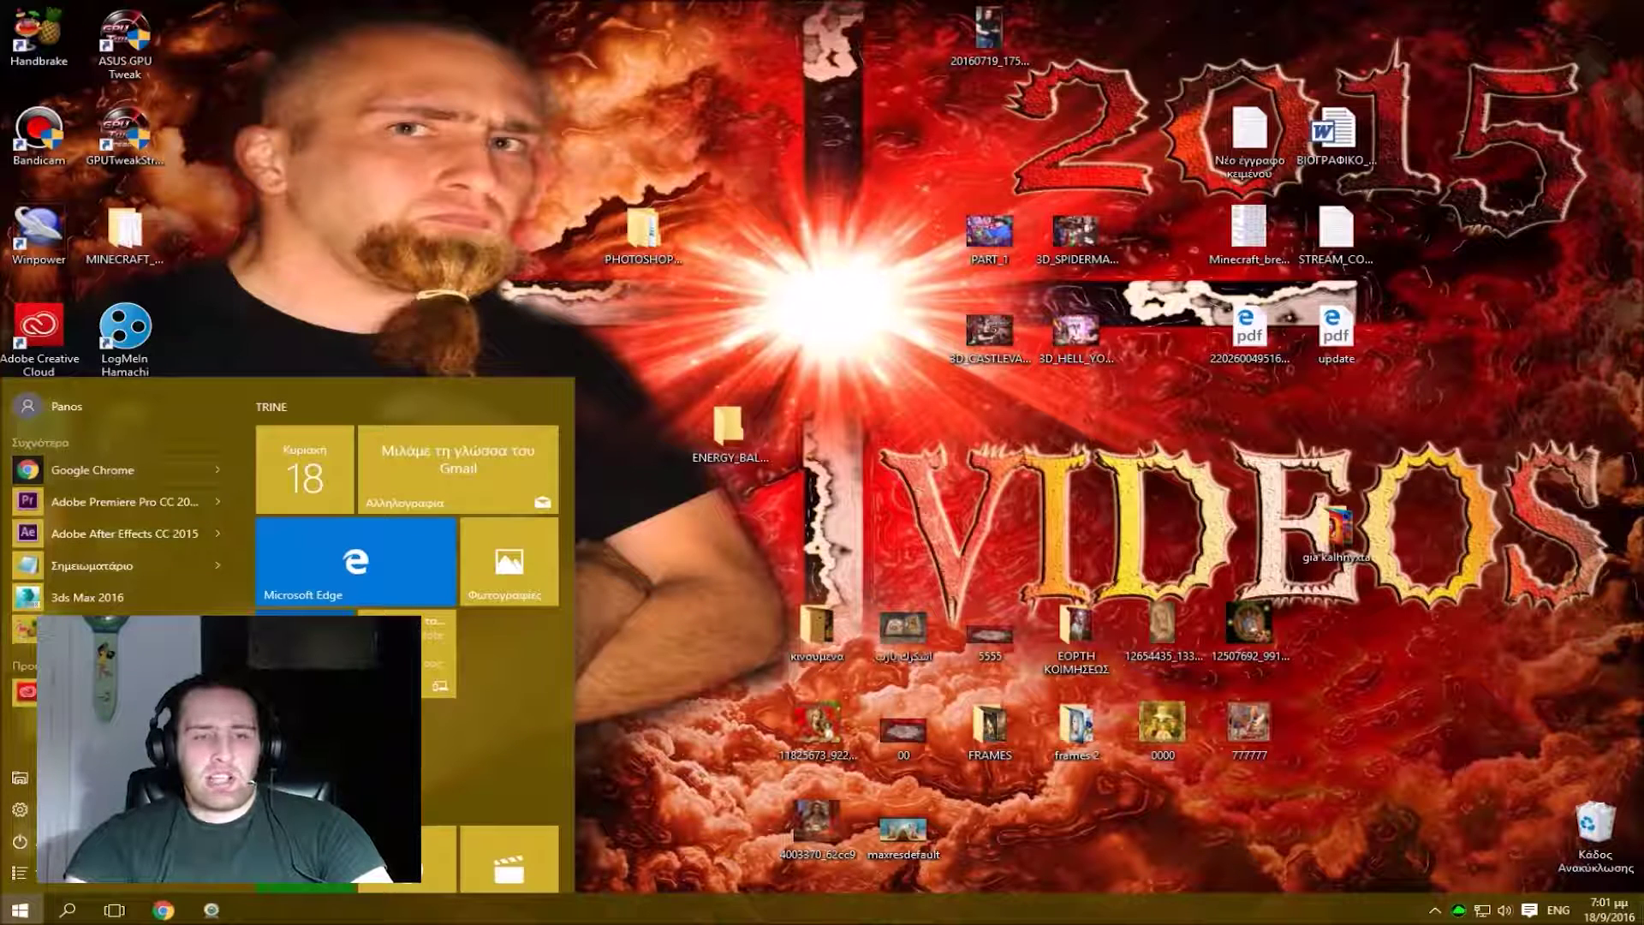
{"action": "left_click", "coordinate": [19, 871]}
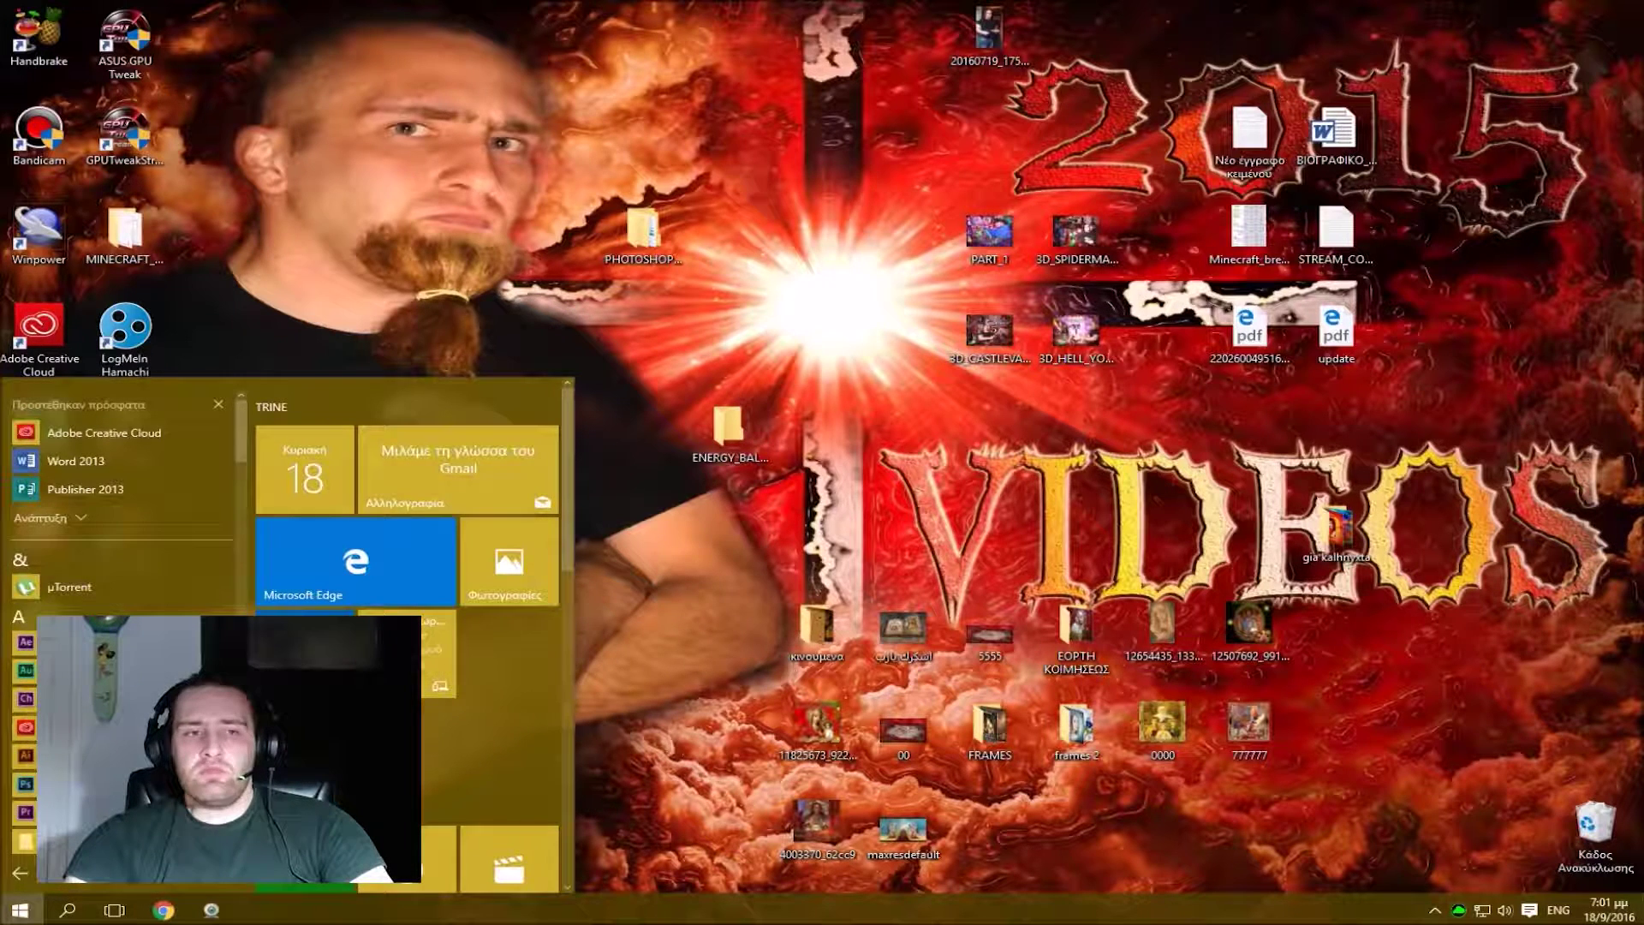
{"action": "left_click", "coordinate": [26, 784]}
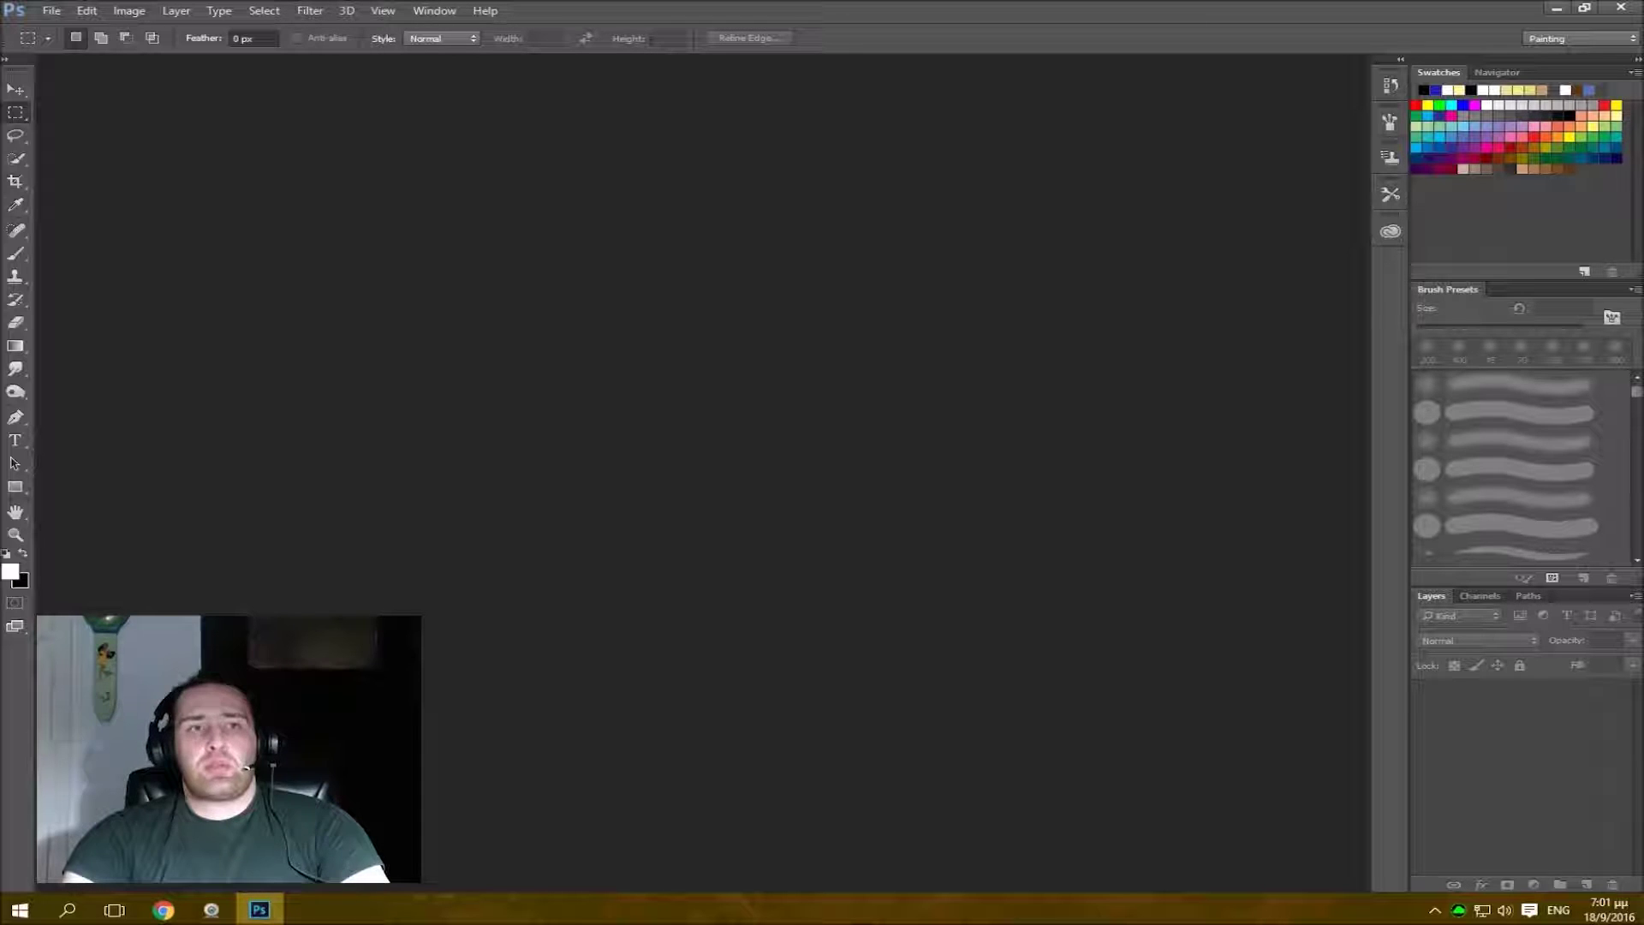
{"action": "left_click", "coordinate": [52, 10]}
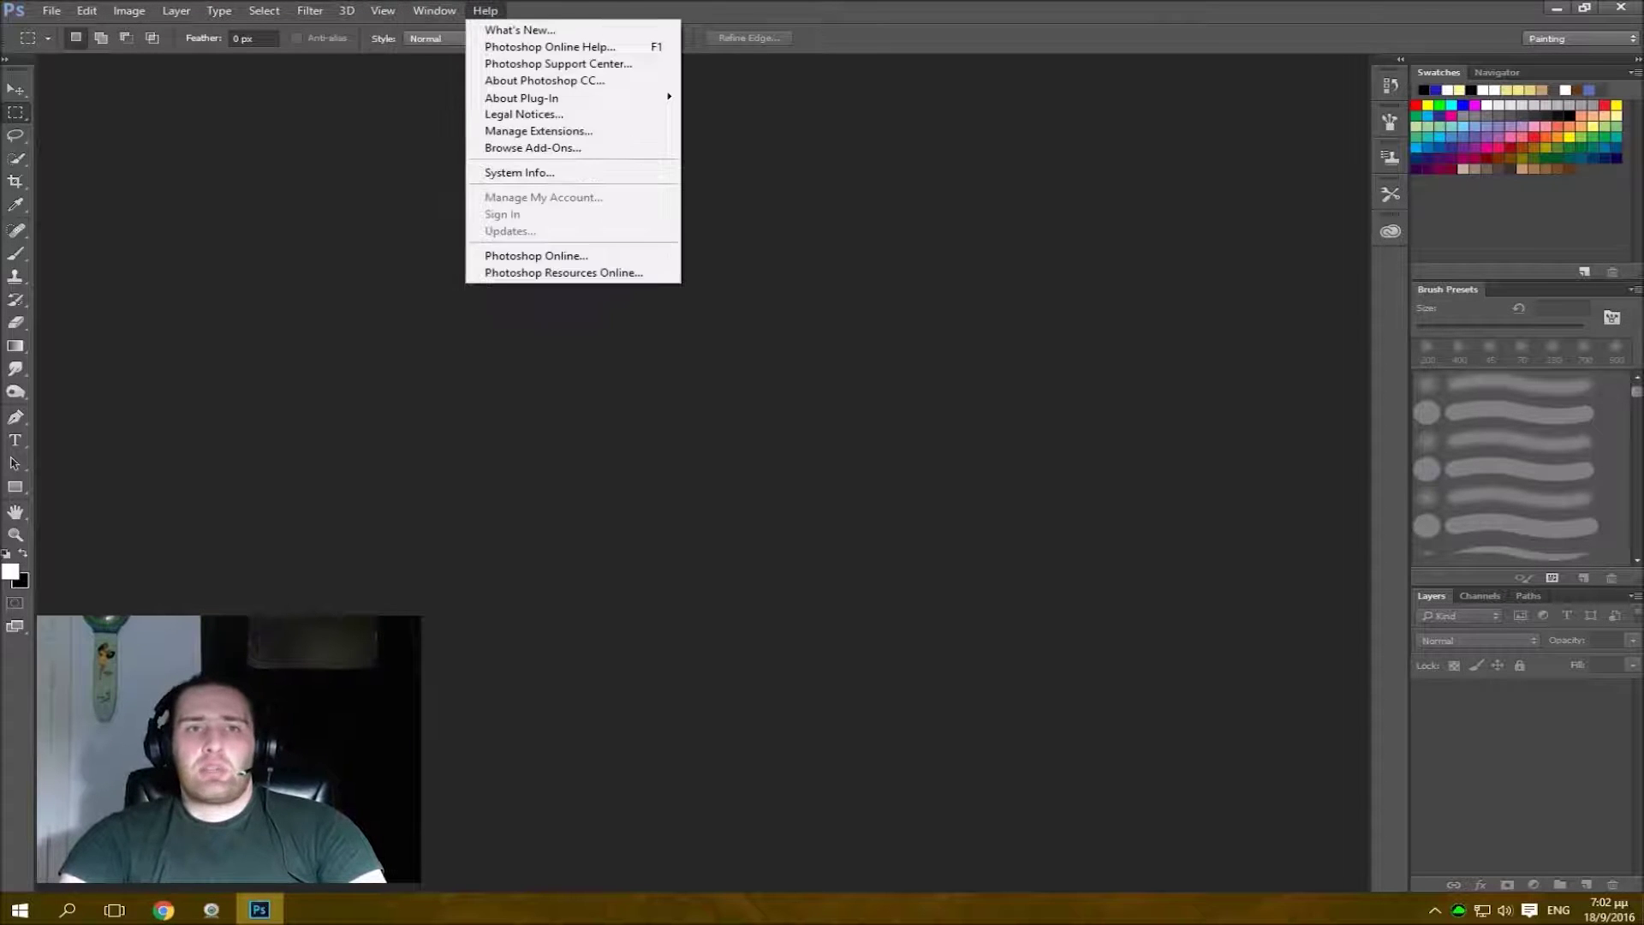
{"action": "key", "text": "Escape"}
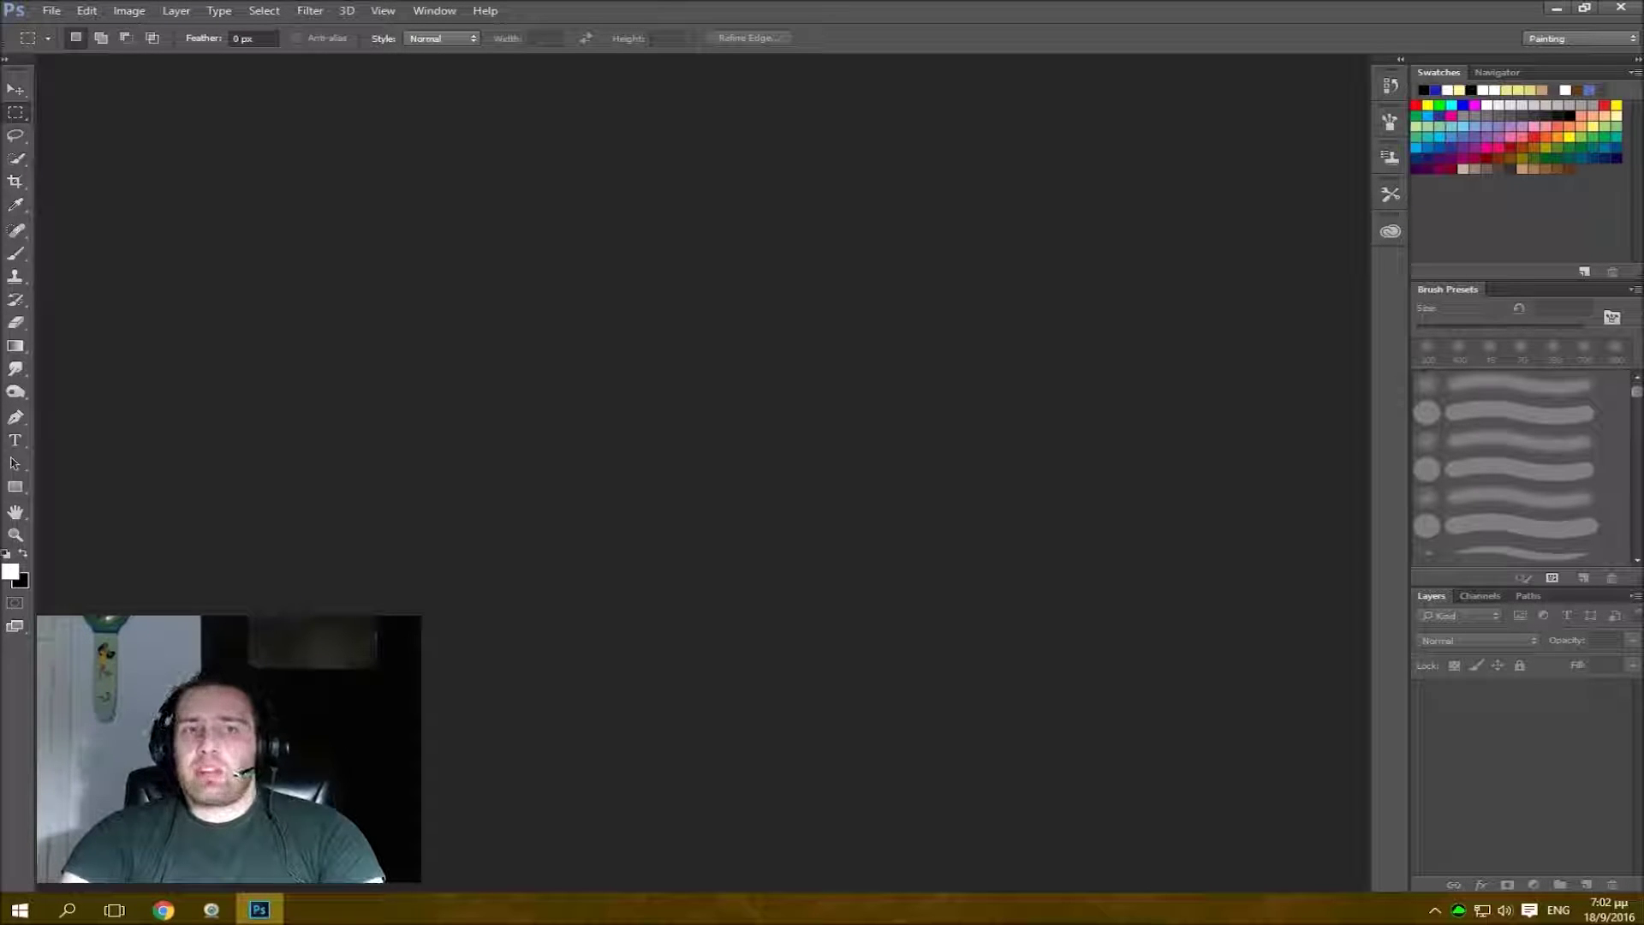
{"action": "mouse_move", "coordinate": [18, 62]}
{"action": "left_mouse_down"}
{"action": "mouse_move", "coordinate": [528, 167]}
{"action": "mouse_move", "coordinate": [282, 166]}
{"action": "left_mouse_up"}
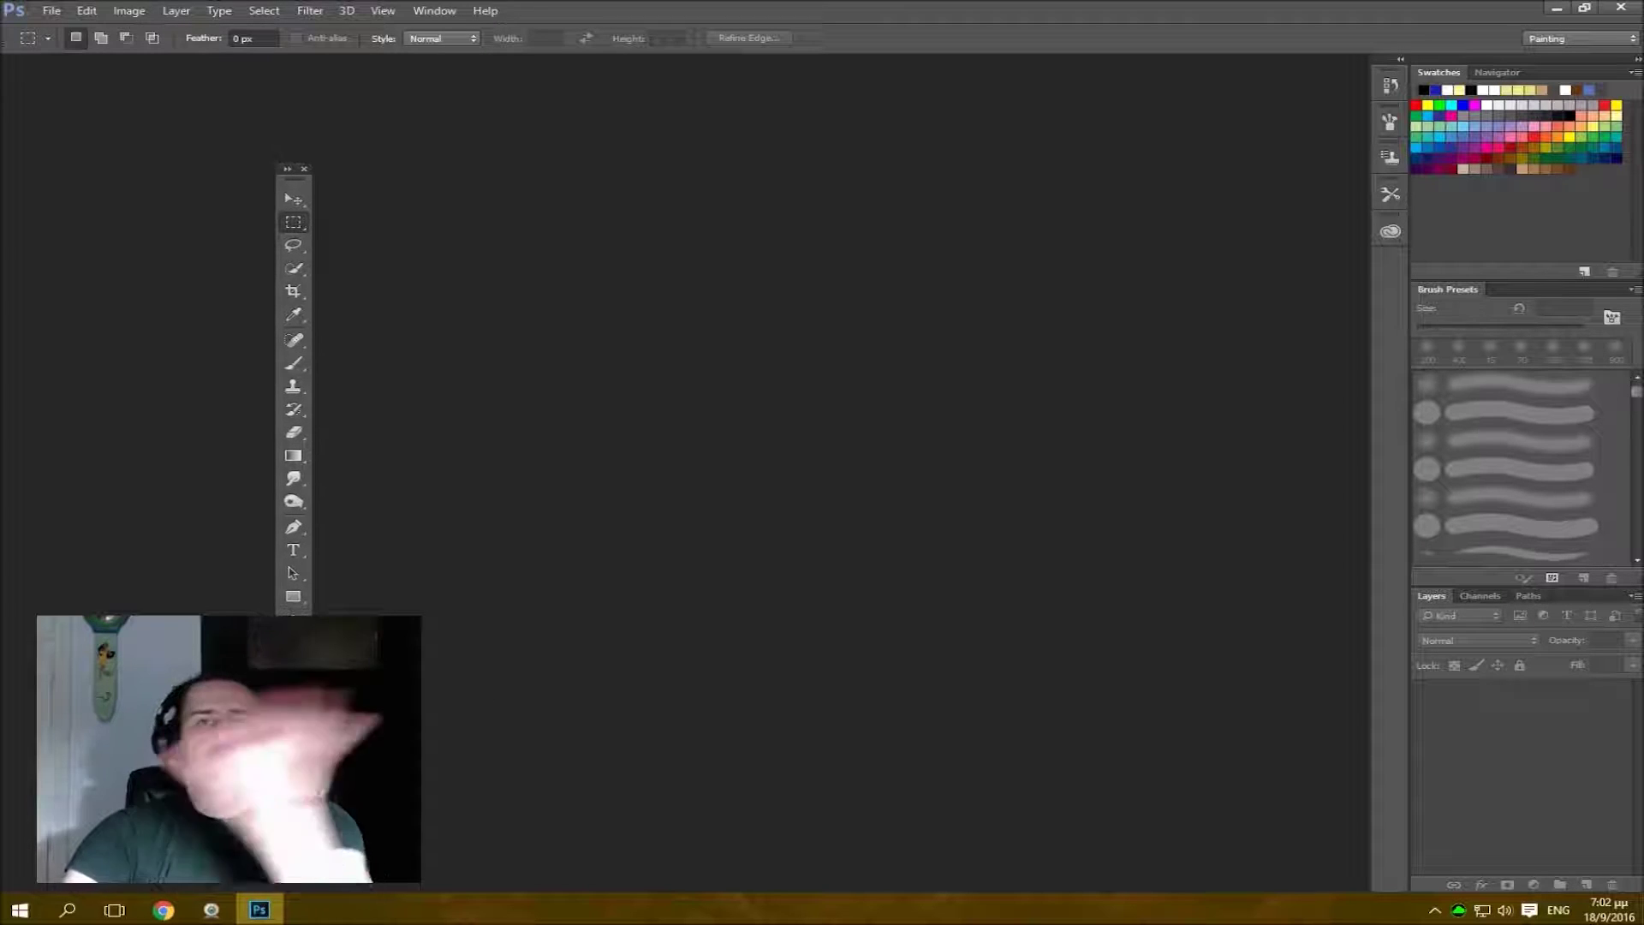
- Float the Tools panel, three dock panels and Navigator out into the workspace
{"action": "left_click_drag", "start_coordinate": [282, 165], "coordinate": [357, 170]}
{"action": "left_click_drag", "start_coordinate": [1389, 85], "coordinate": [1070, 158]}
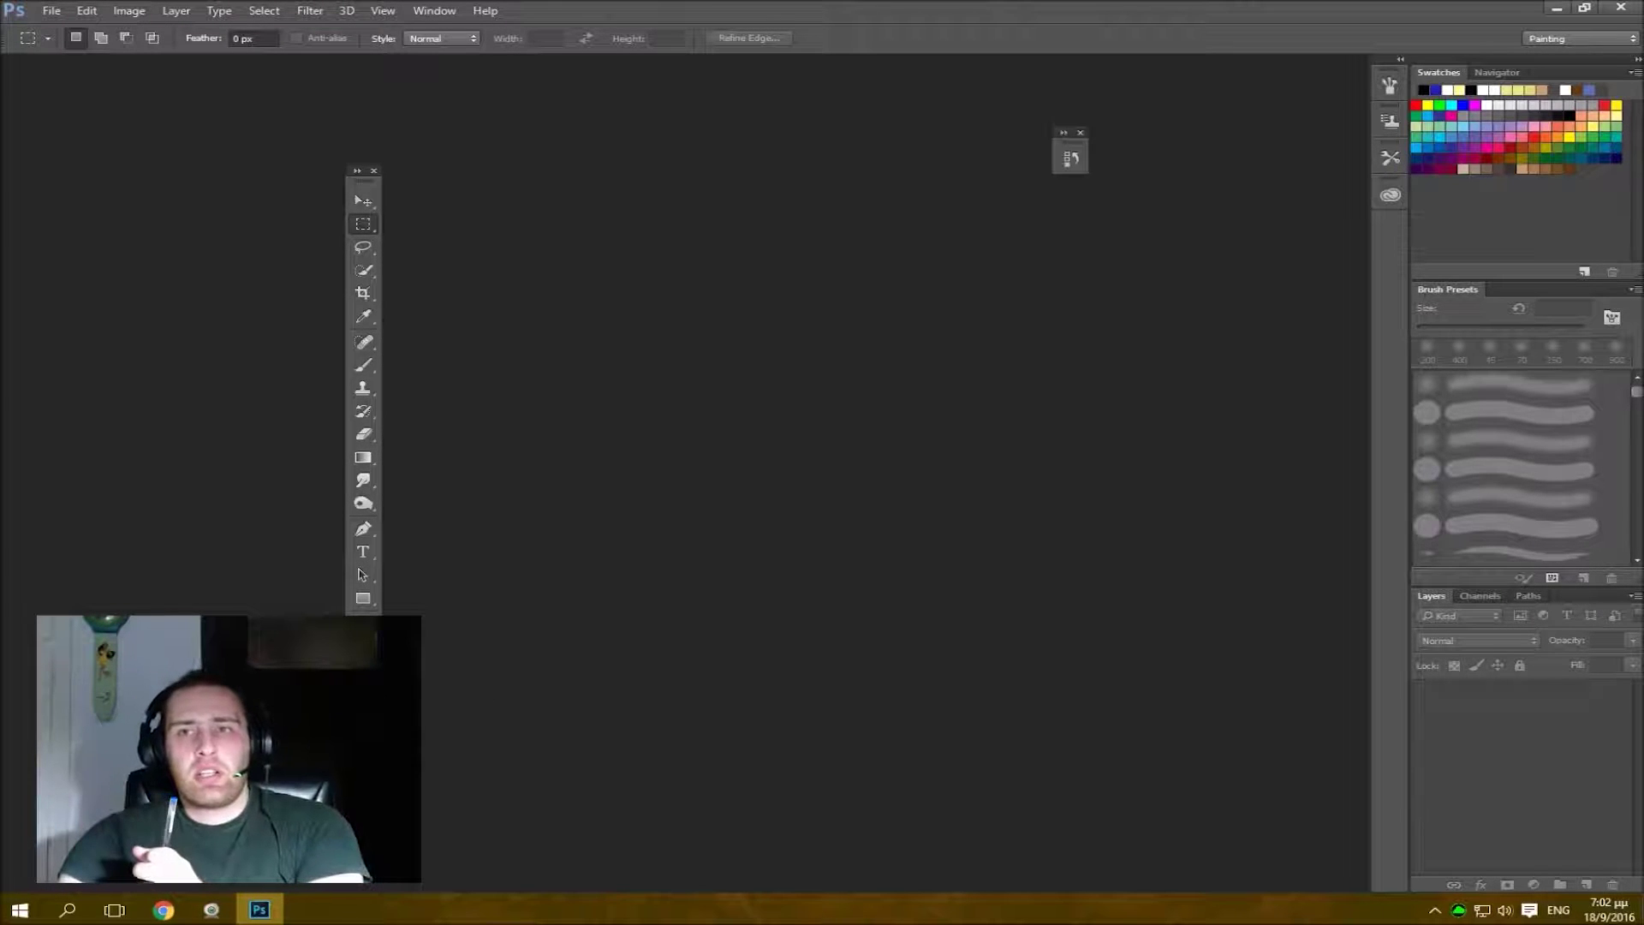
{"action": "left_click_drag", "start_coordinate": [1389, 120], "coordinate": [976, 295]}
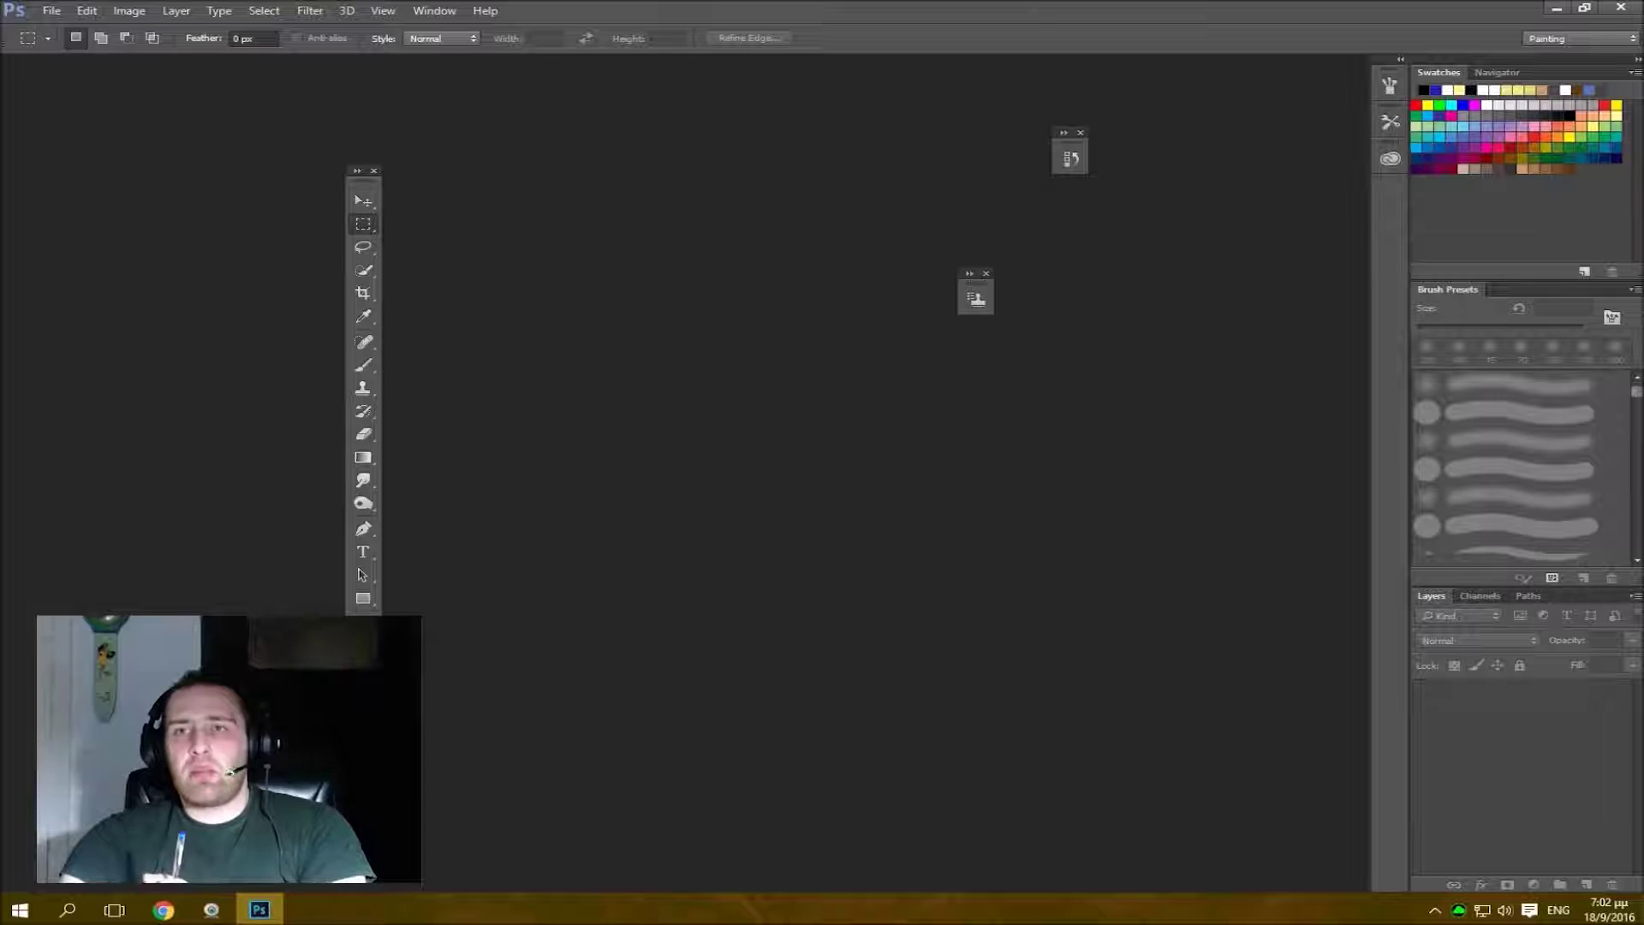
{"action": "left_click_drag", "start_coordinate": [1389, 158], "coordinate": [1068, 355]}
{"action": "left_click_drag", "start_coordinate": [1497, 72], "coordinate": [911, 519]}
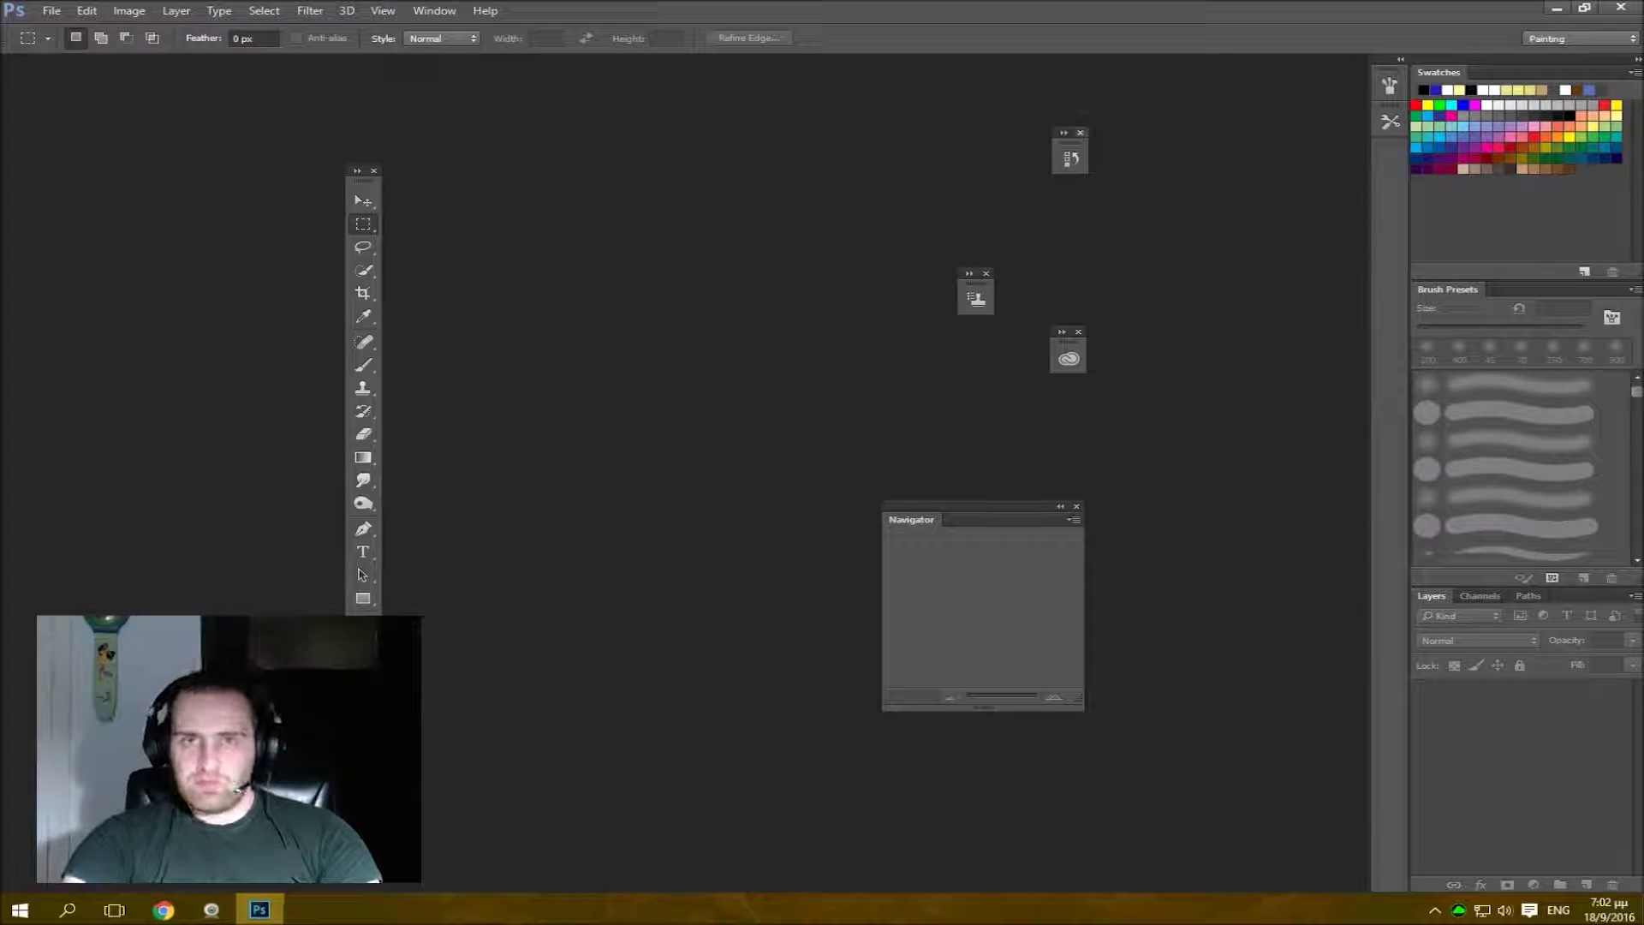
- Dock two floating panels back into the column and move Navigator up-right
{"action": "left_click_drag", "start_coordinate": [1069, 133], "coordinate": [1386, 146]}
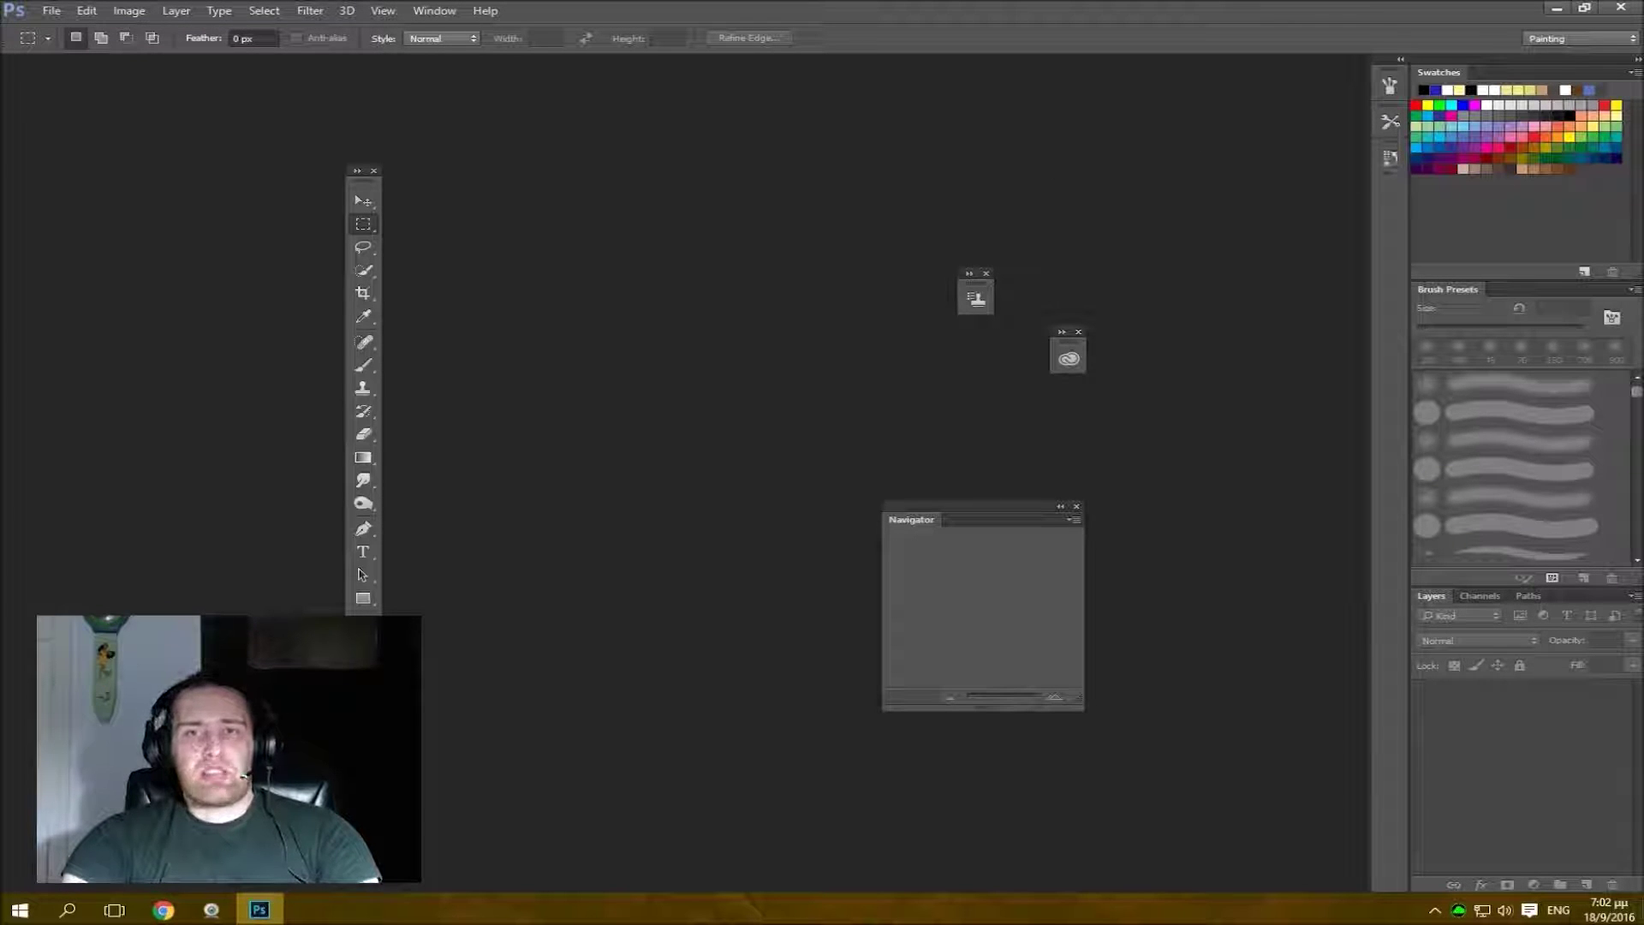
{"action": "left_click_drag", "start_coordinate": [1068, 332], "coordinate": [1389, 195]}
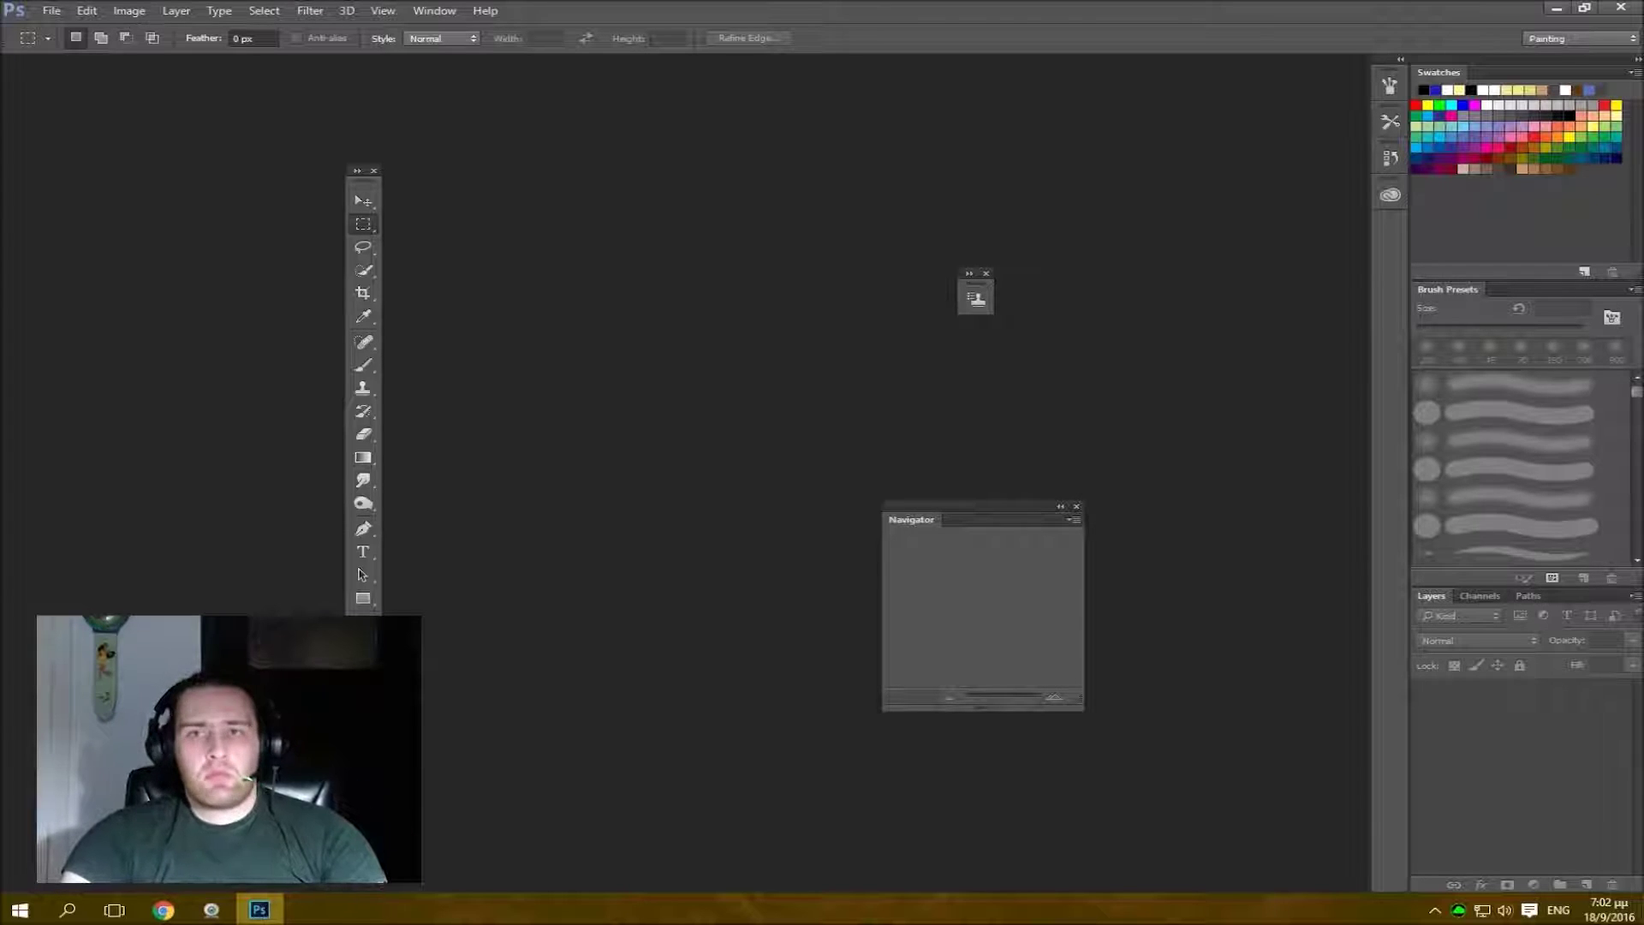
{"action": "left_click_drag", "start_coordinate": [985, 506], "coordinate": [1071, 432]}
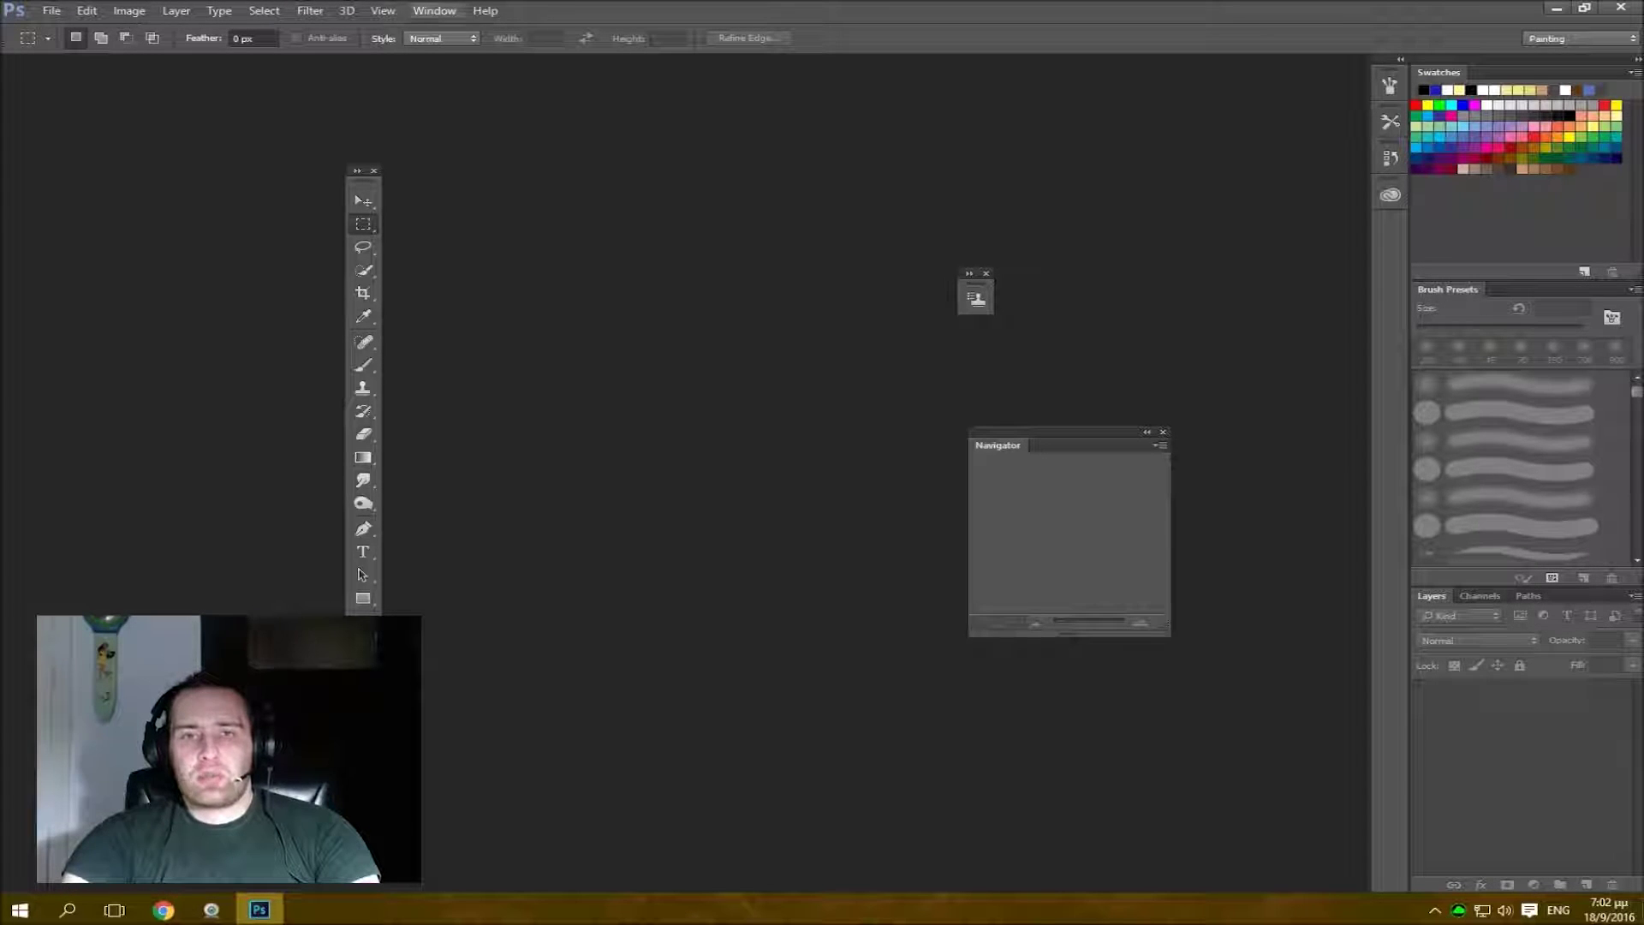
{"action": "left_click", "coordinate": [434, 10]}
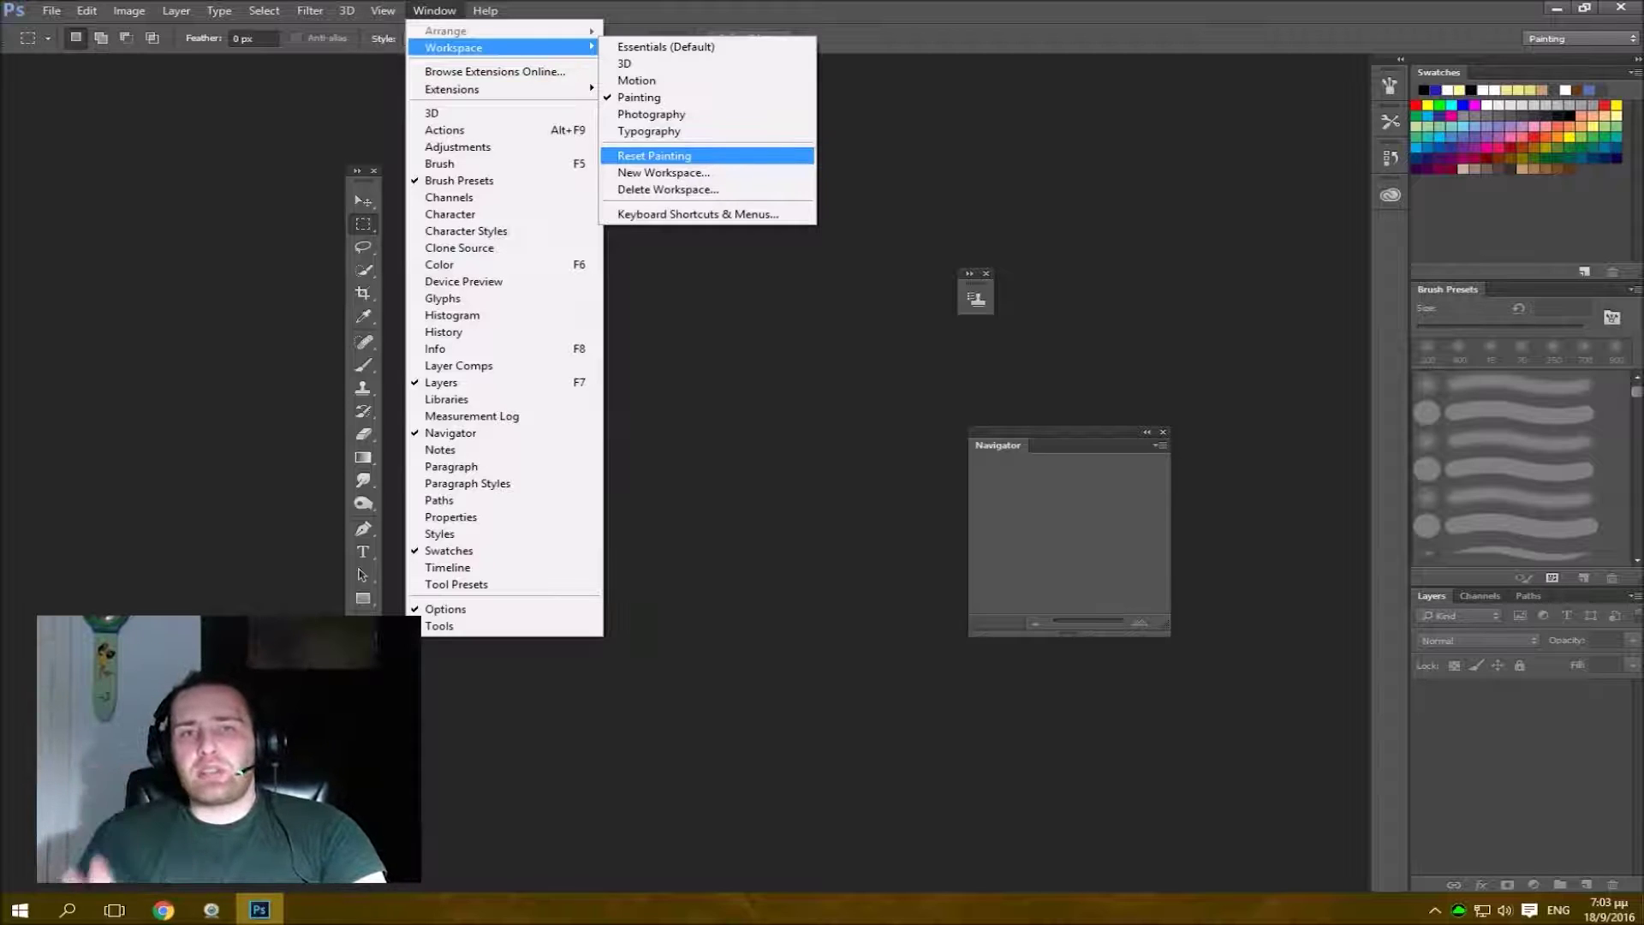
- Step through the Window > Workspace submenu by keyboard toward Reset Painting
{"action": "key", "text": "Up"}
{"action": "key", "text": "Up"}
{"action": "key", "text": "Up"}
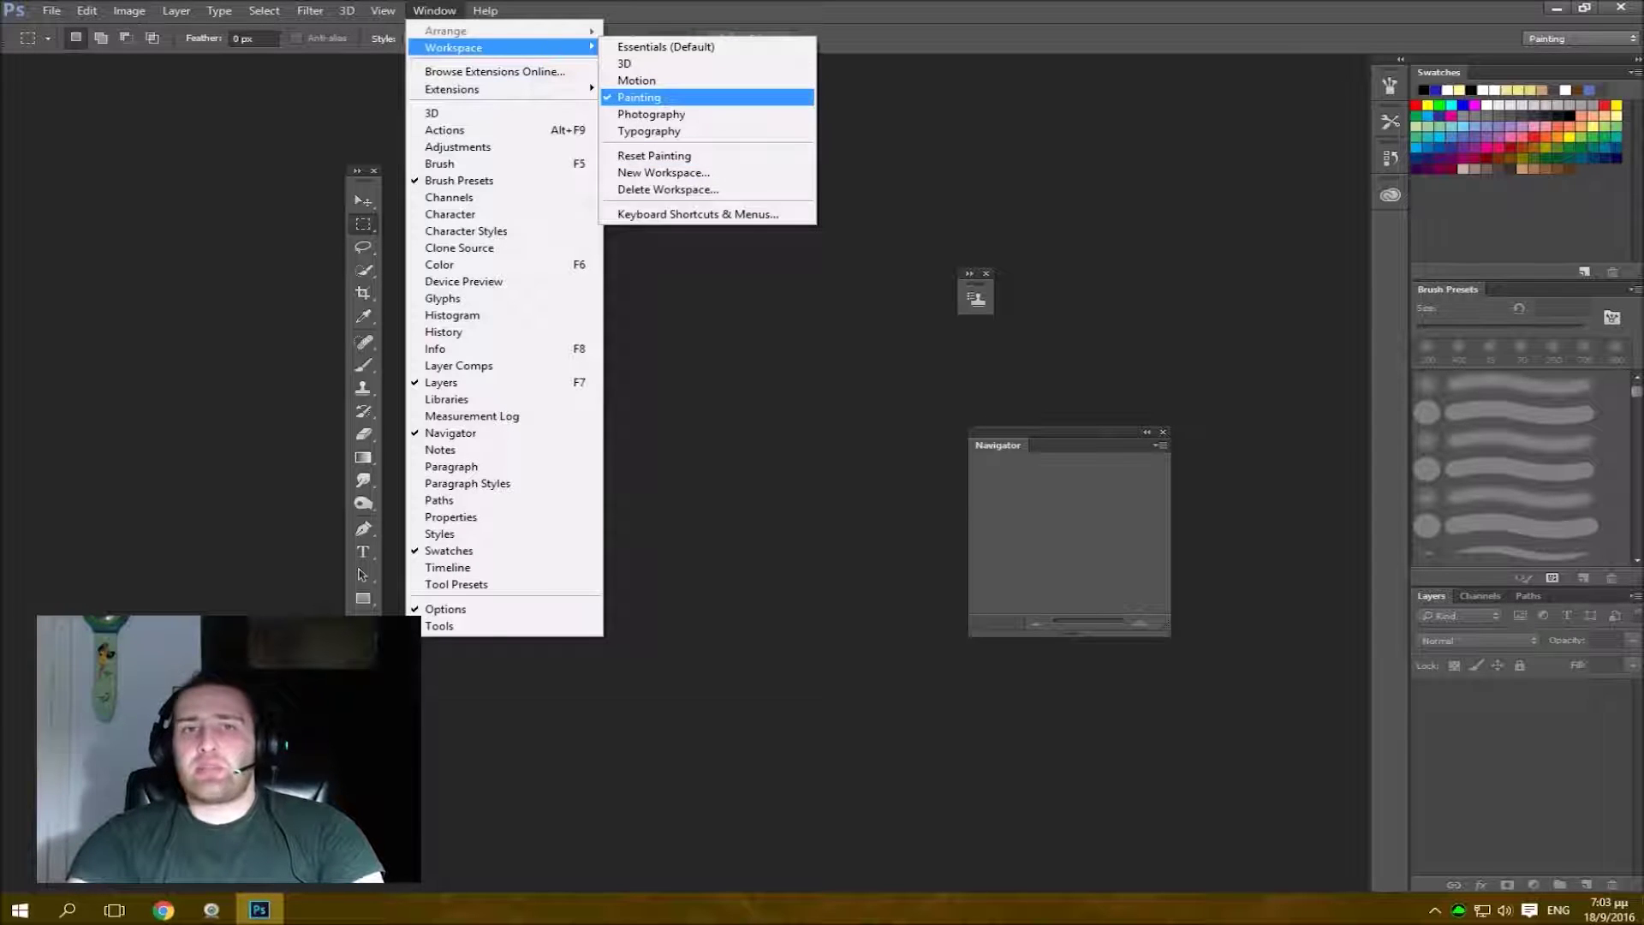
{"action": "key", "text": "Return"}
{"action": "key", "text": "alt+w"}
{"action": "key", "text": "Down"}
{"action": "key", "text": "Right"}
{"action": "key", "text": "Down"}
{"action": "key", "text": "Down"}
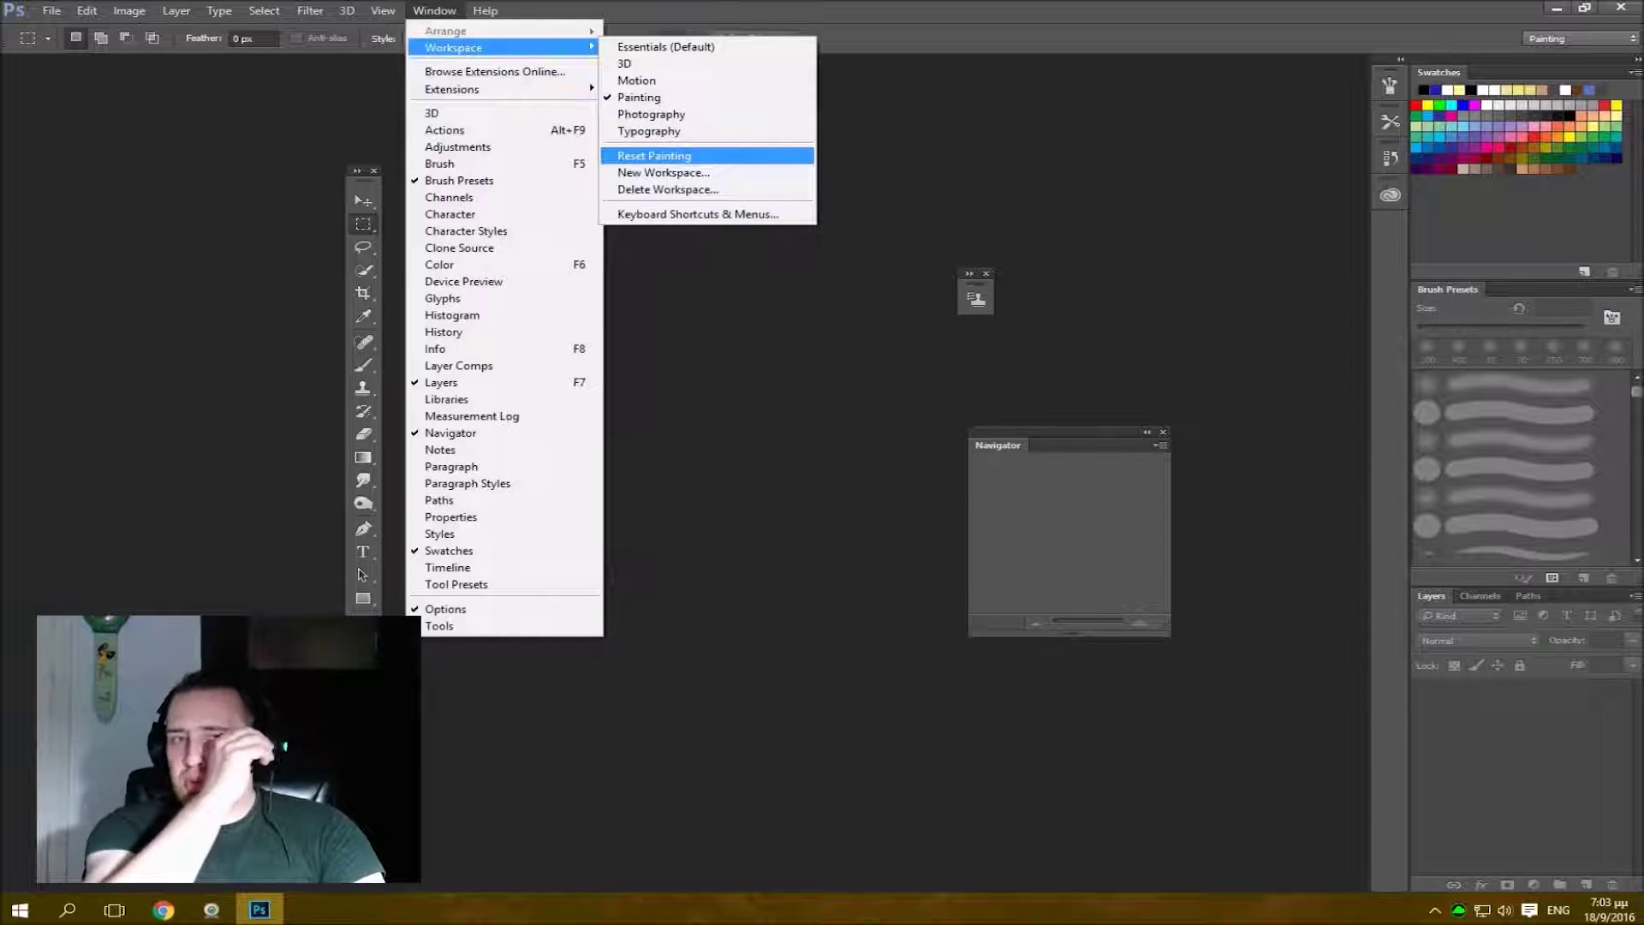
{"action": "key", "text": "Return"}
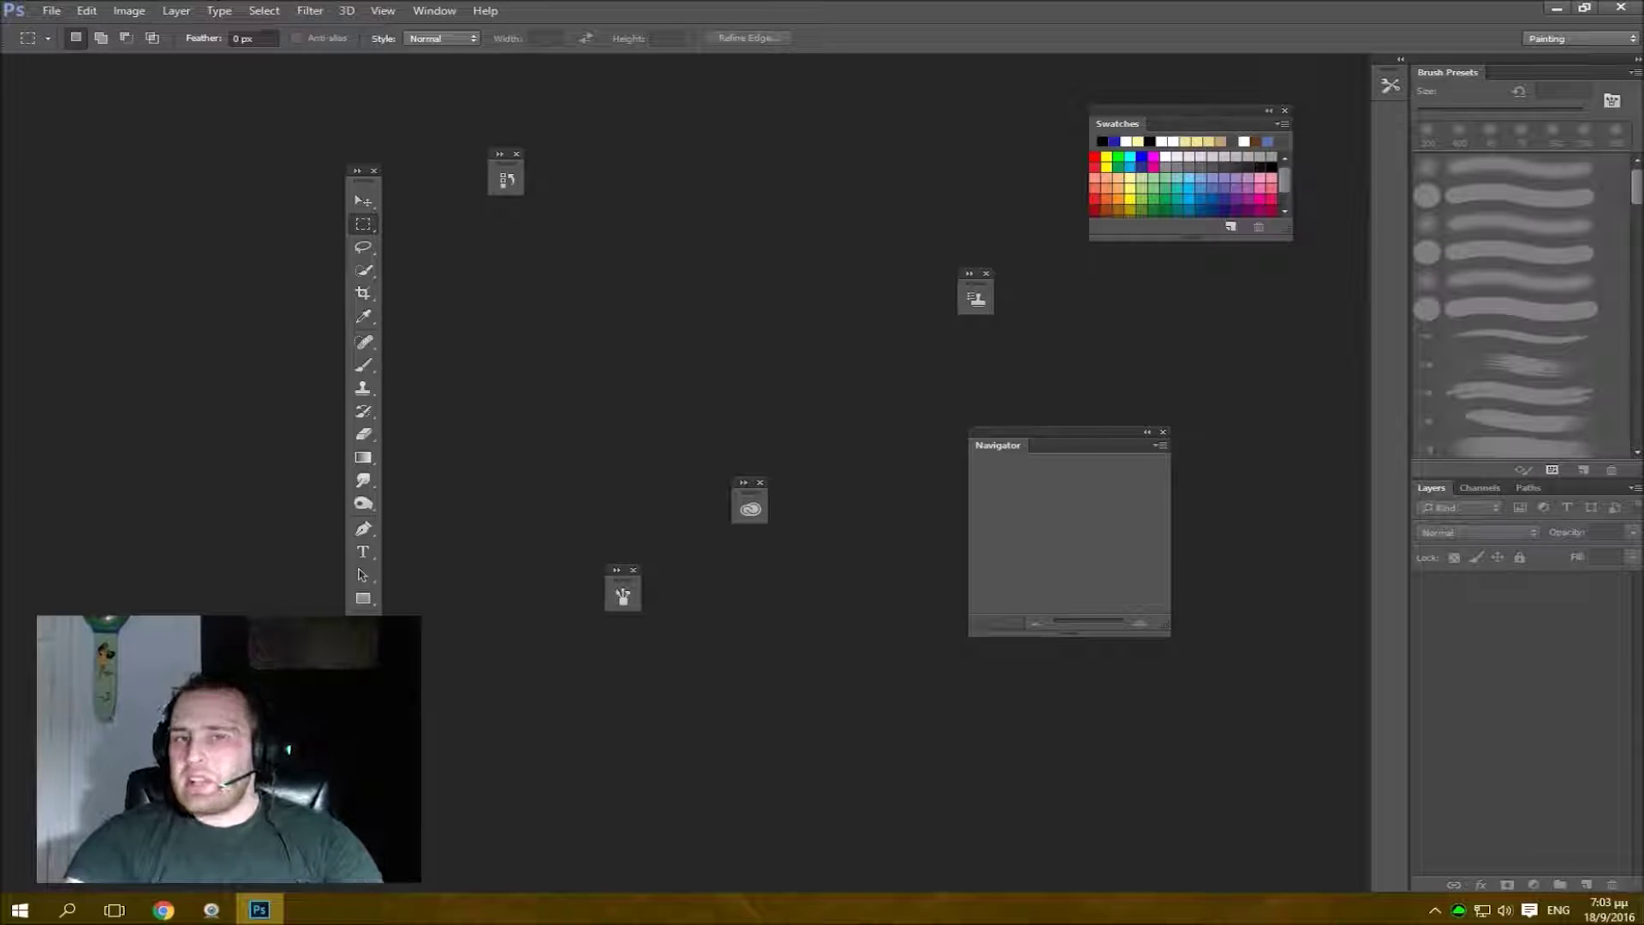
- Reset the Painting workspace twice via Window > Workspace > Reset Painting
{"action": "left_click", "coordinate": [434, 10]}
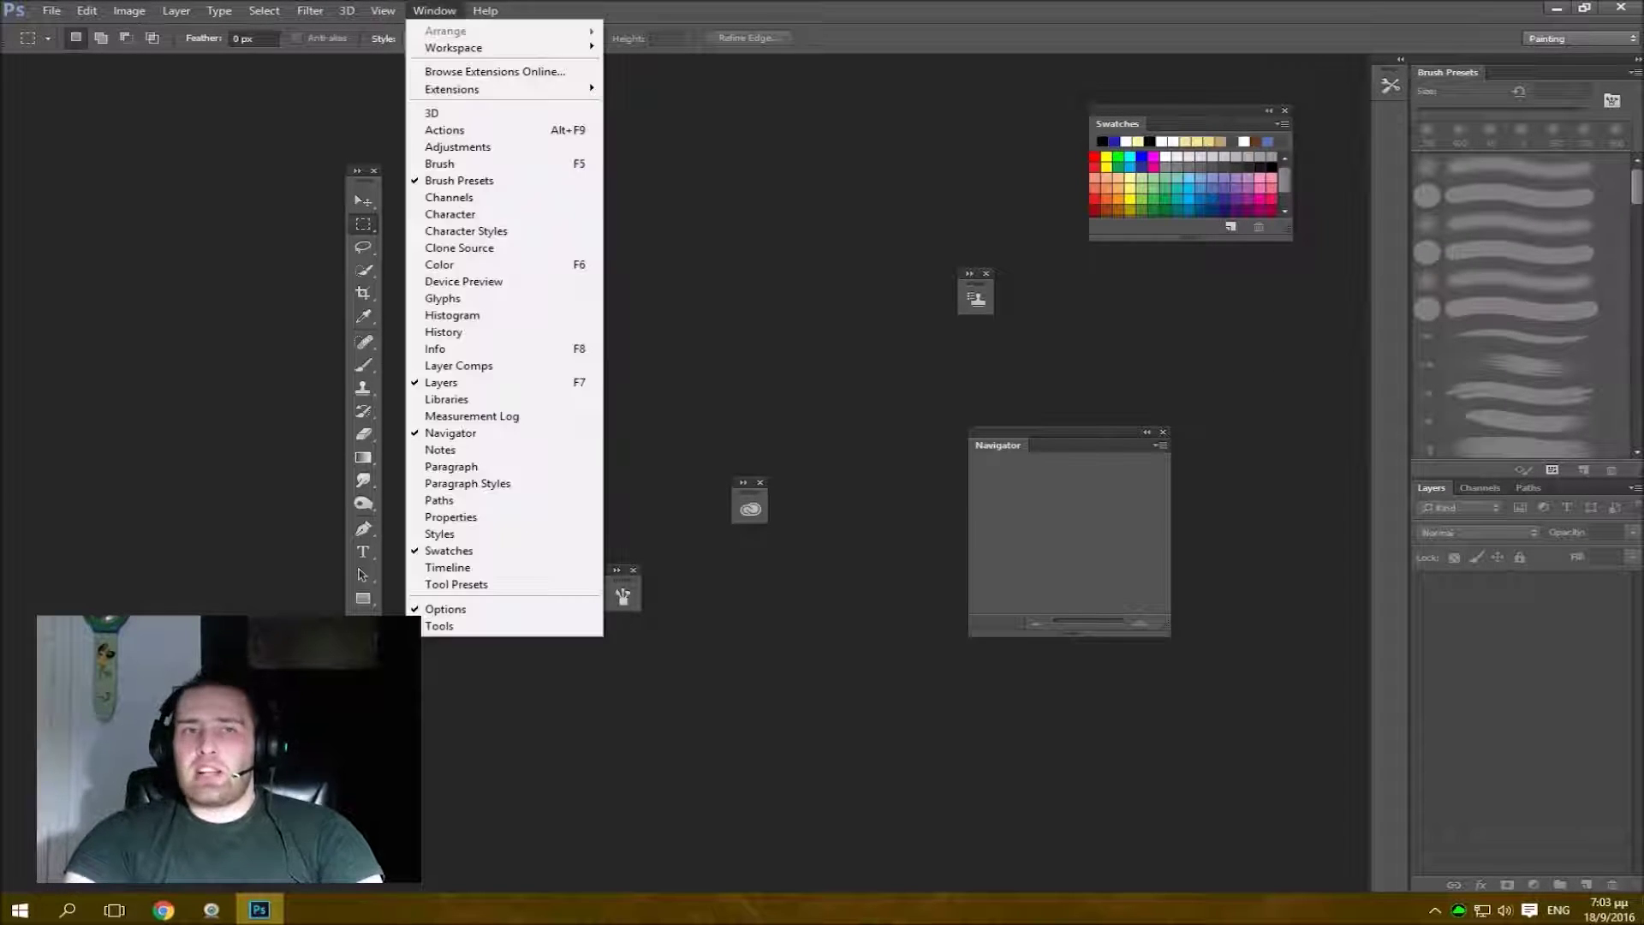
{"action": "mouse_move", "coordinate": [454, 48]}
{"action": "left_click", "coordinate": [651, 155]}
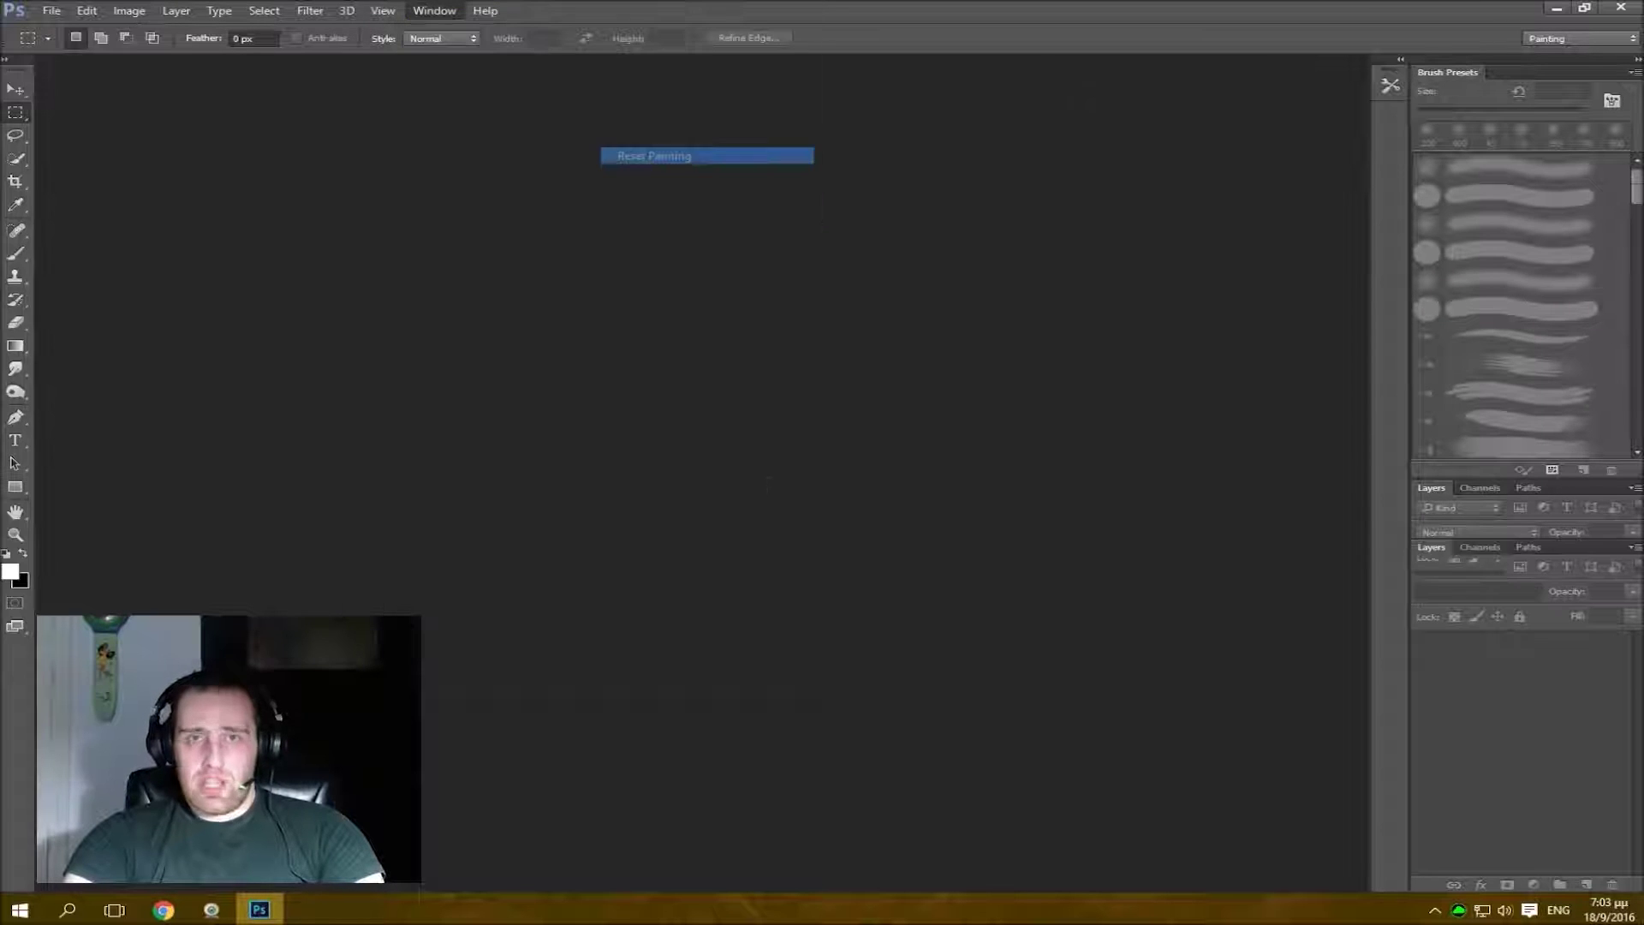
{"action": "left_click", "coordinate": [434, 11]}
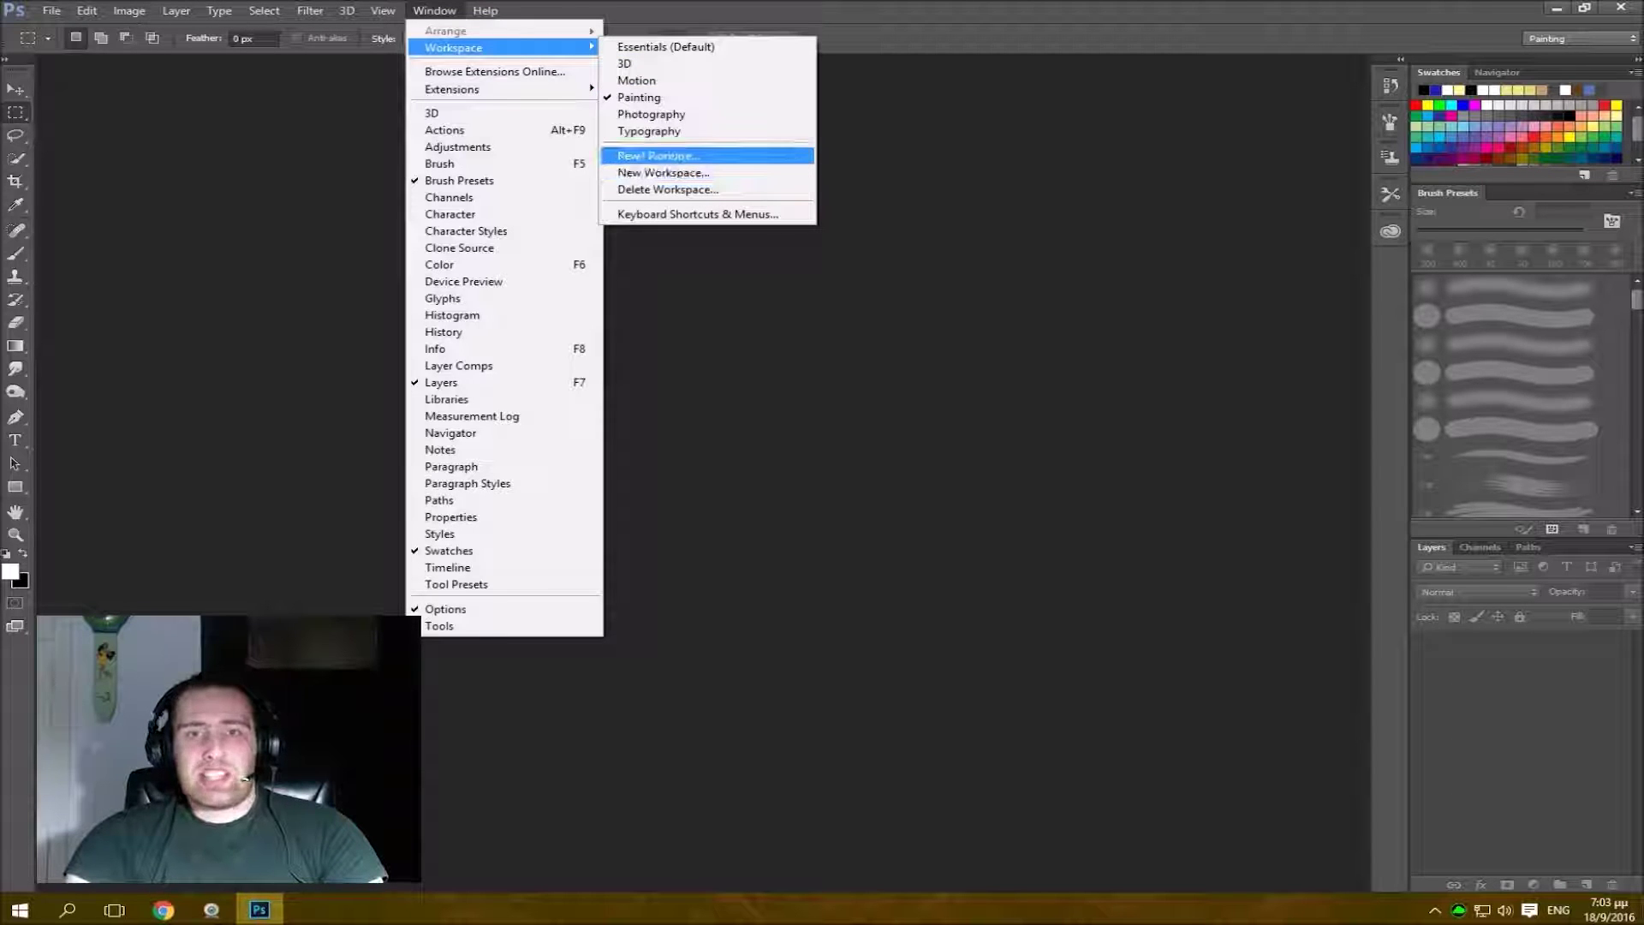
{"action": "left_click", "coordinate": [685, 157]}
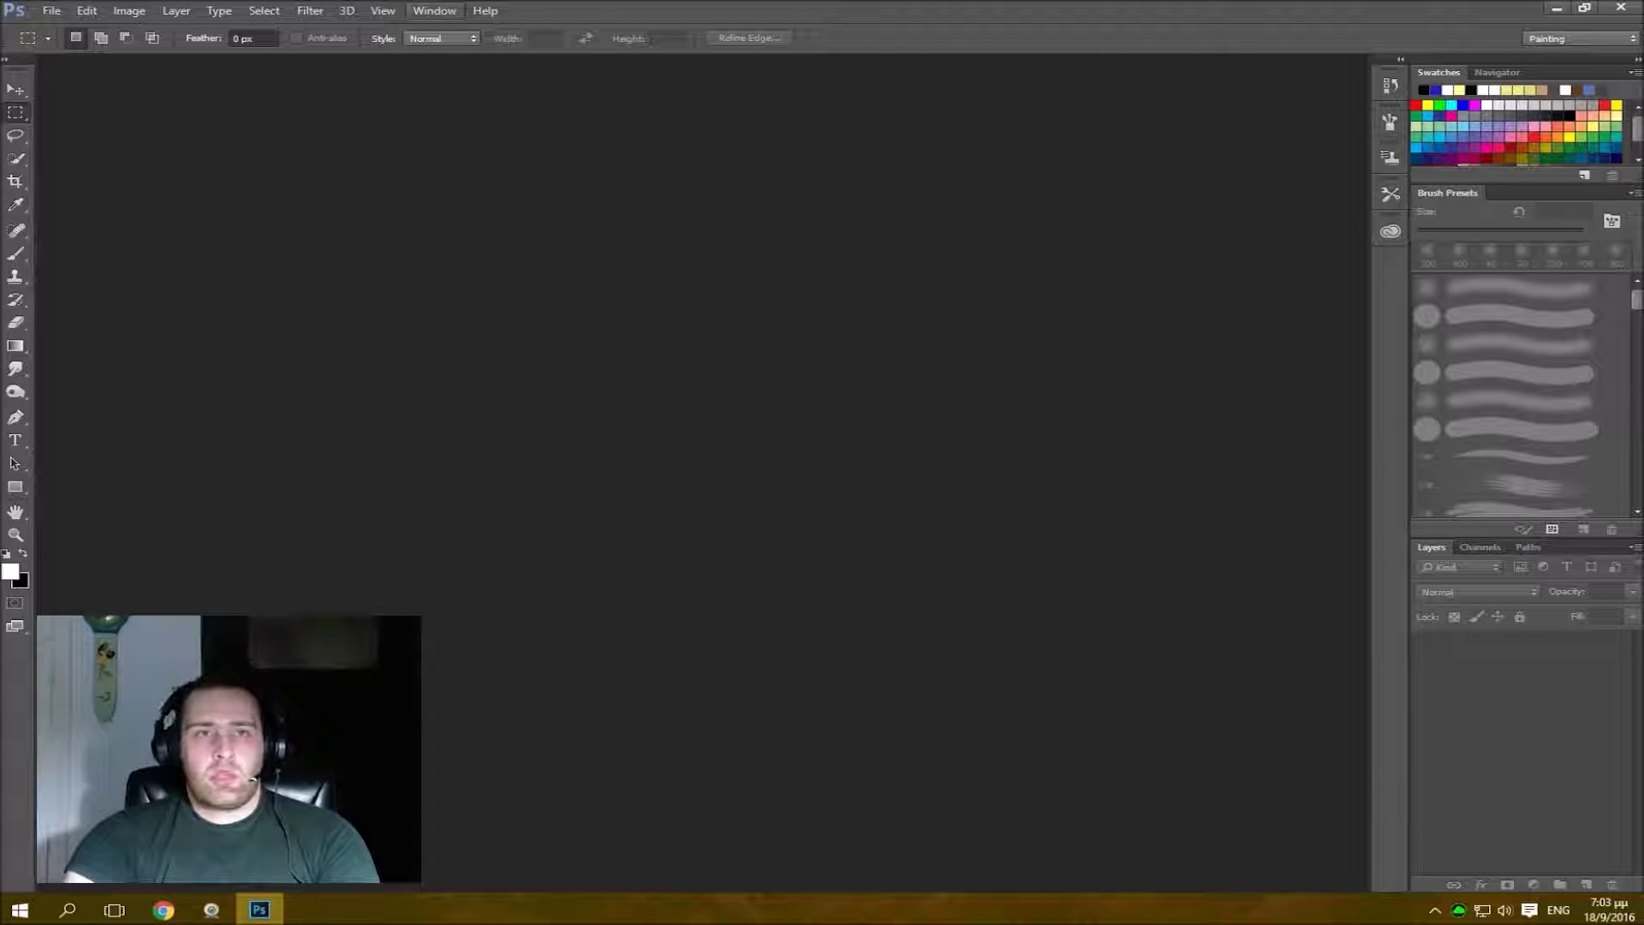
- Float the Character panel, close Paragraph, and move Character up and left
{"action": "left_click", "coordinate": [434, 11]}
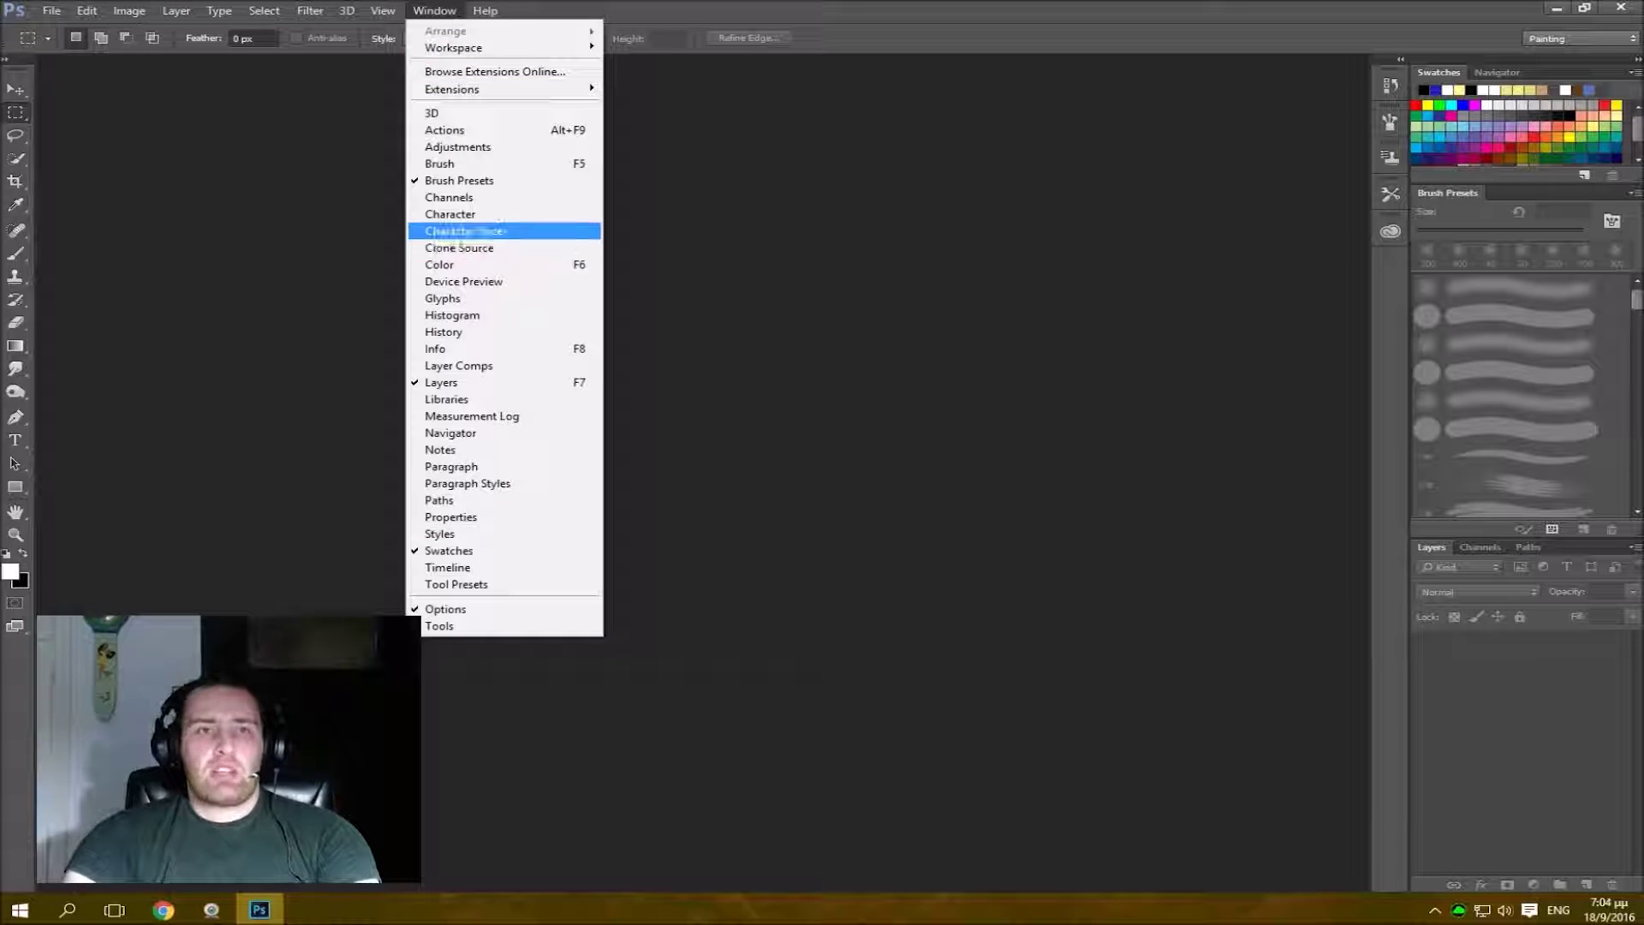
{"action": "left_click", "coordinate": [449, 214]}
{"action": "left_click_drag", "start_coordinate": [1179, 182], "coordinate": [609, 294]}
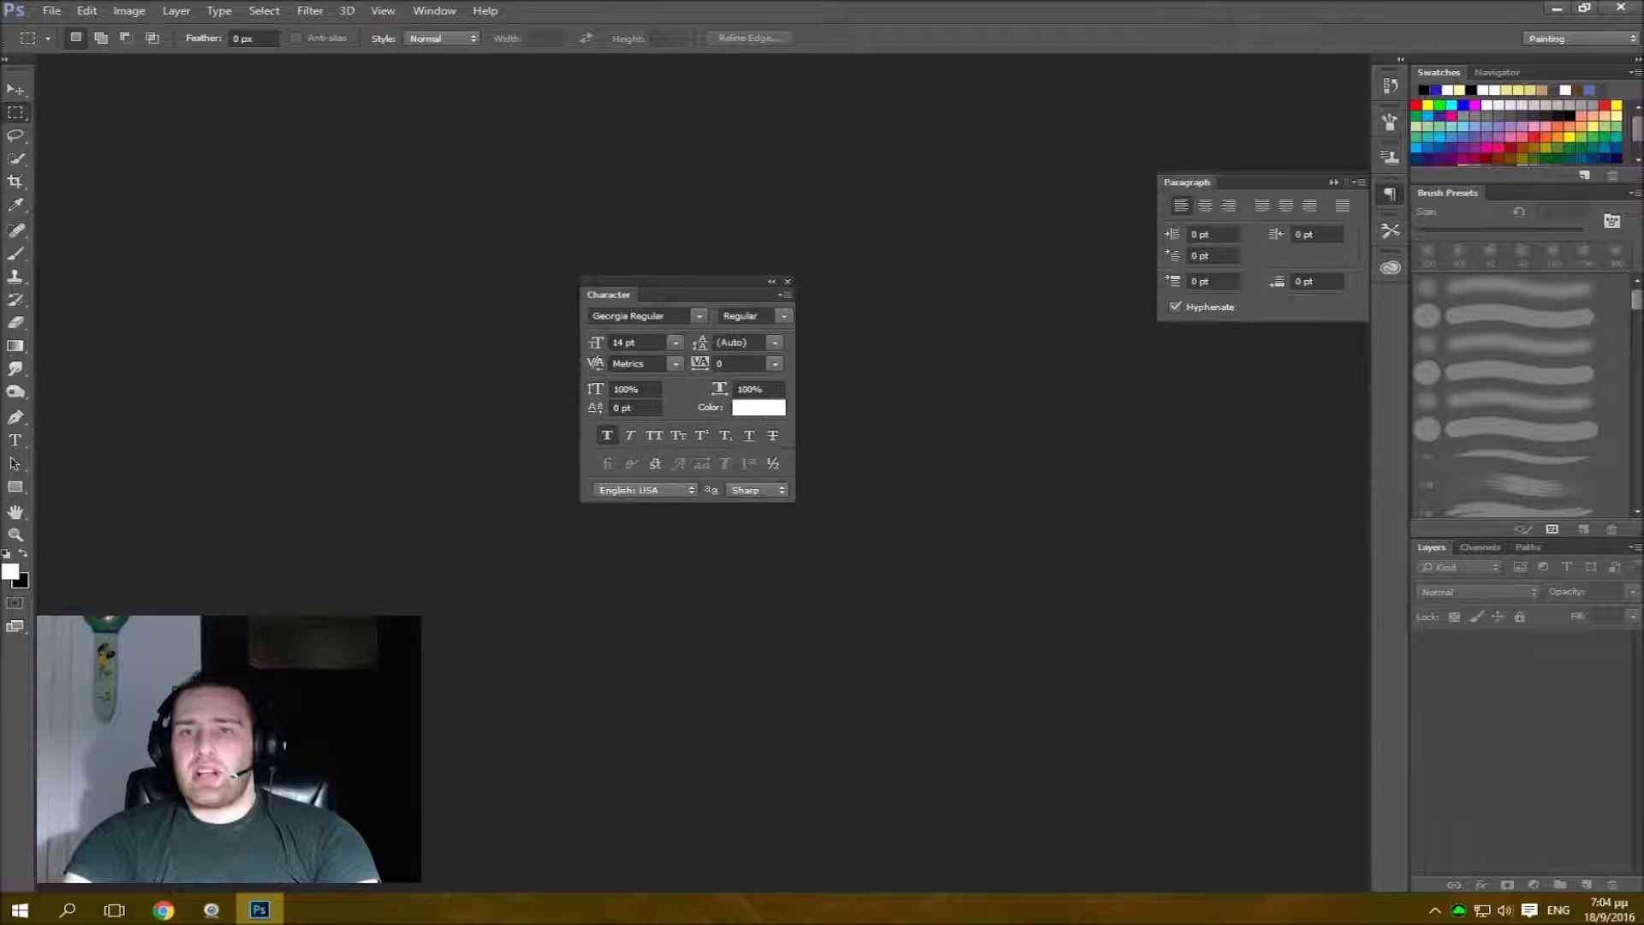
{"action": "left_click", "coordinate": [1389, 193]}
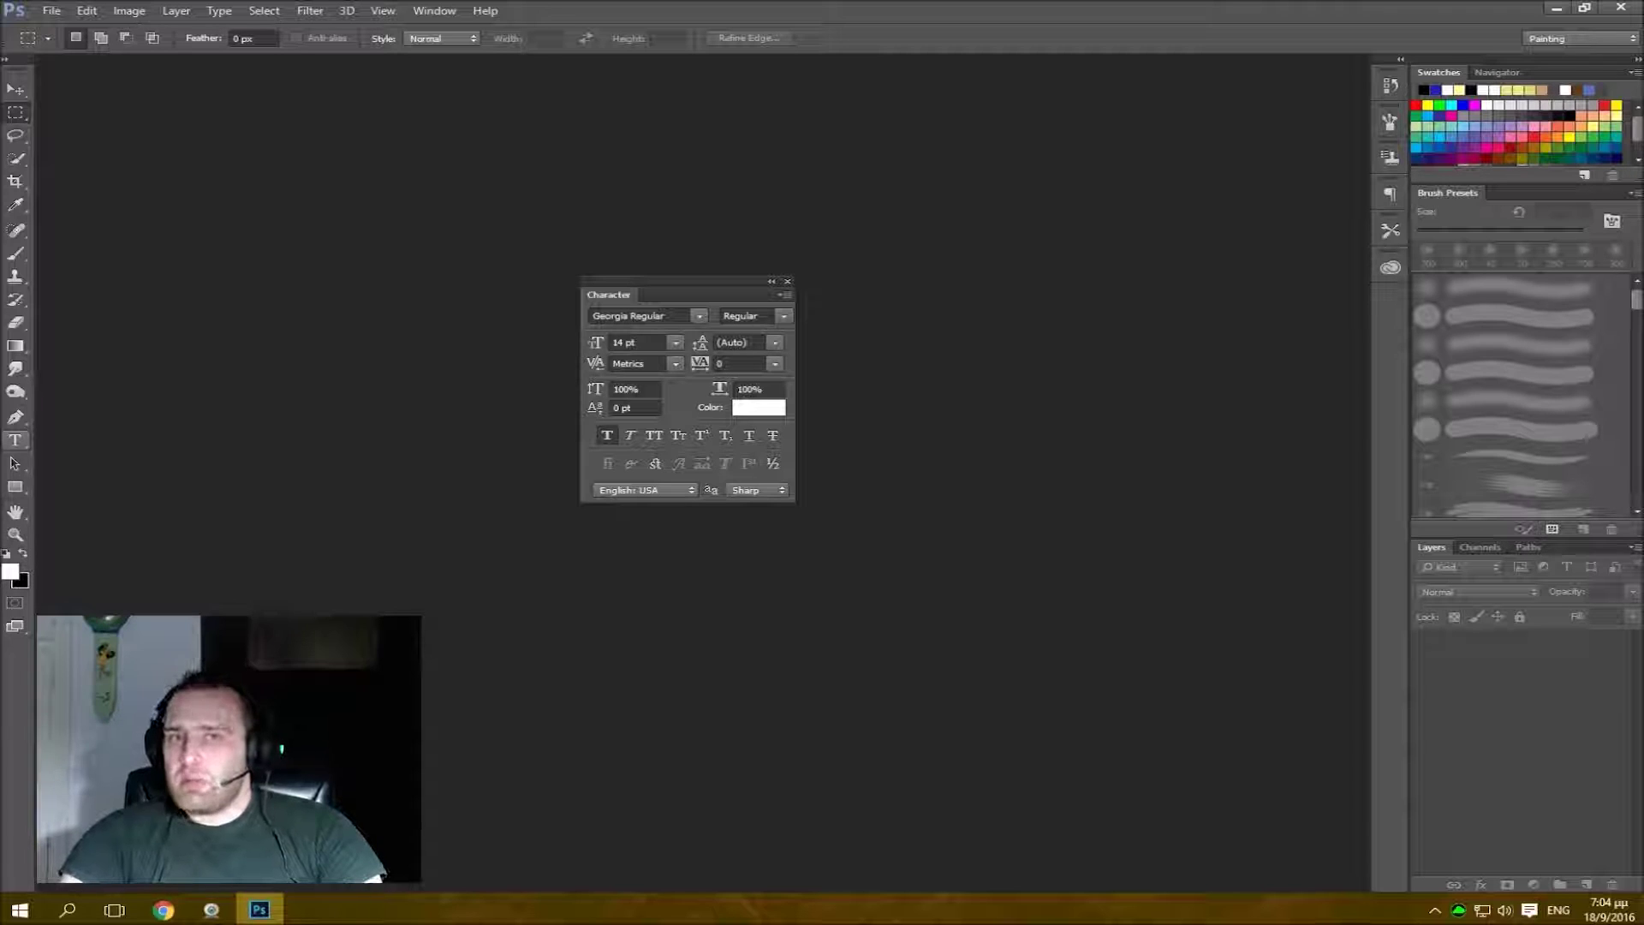
{"action": "left_click_drag", "start_coordinate": [685, 281], "coordinate": [564, 203]}
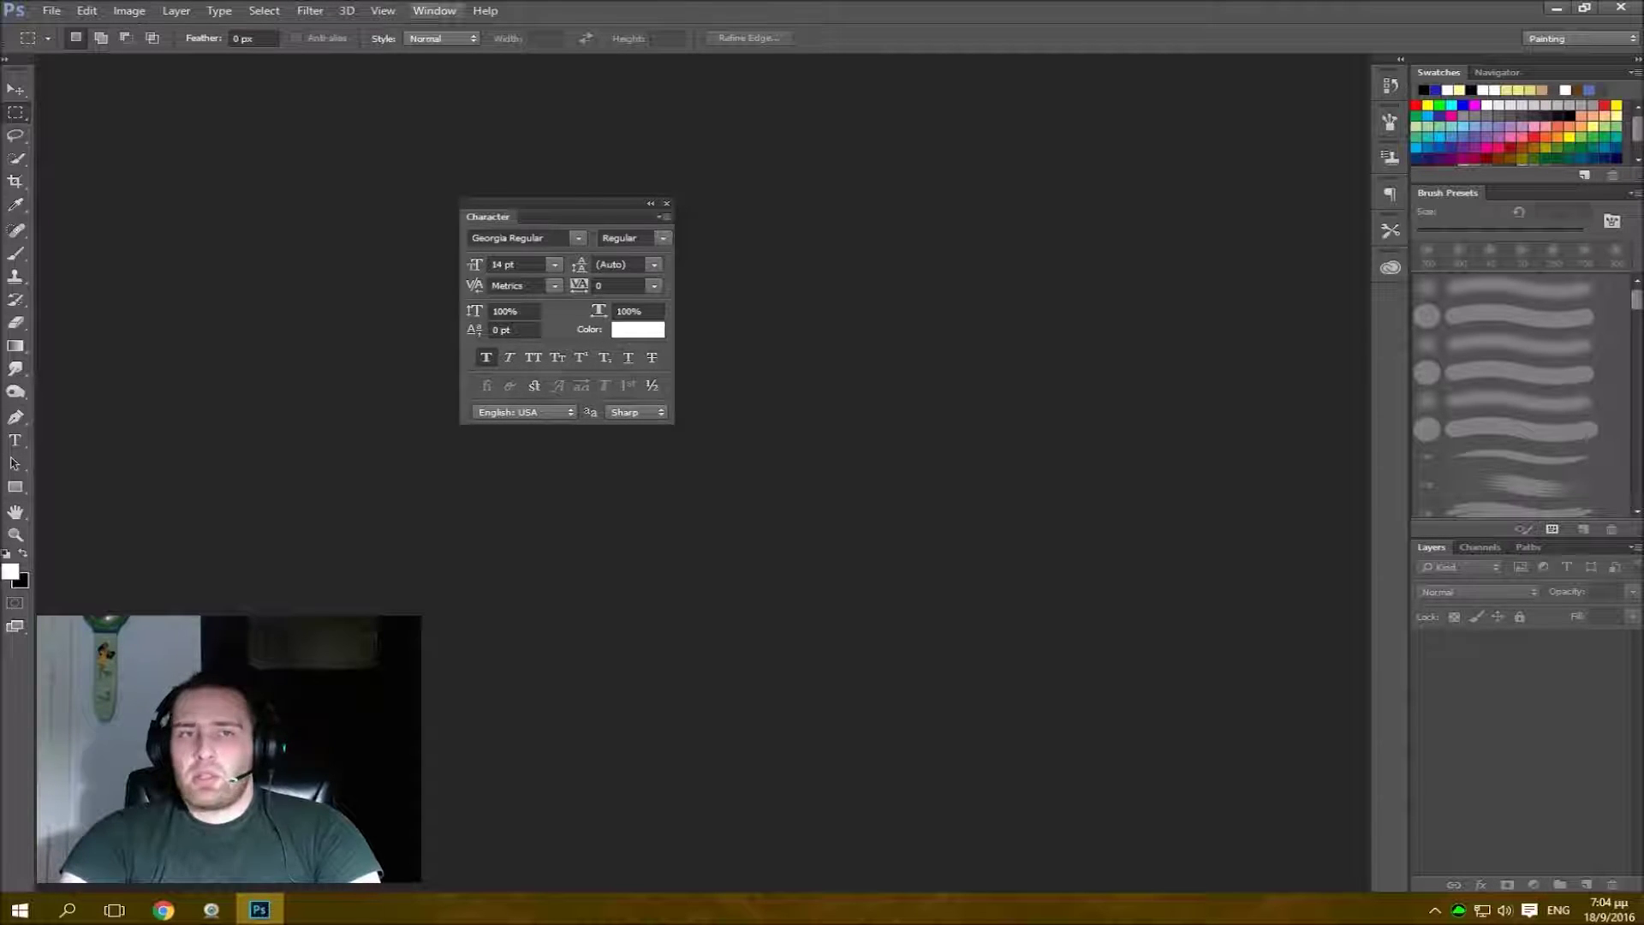
- Browse the Window menu twice without changing anything
{"action": "left_click", "coordinate": [434, 10]}
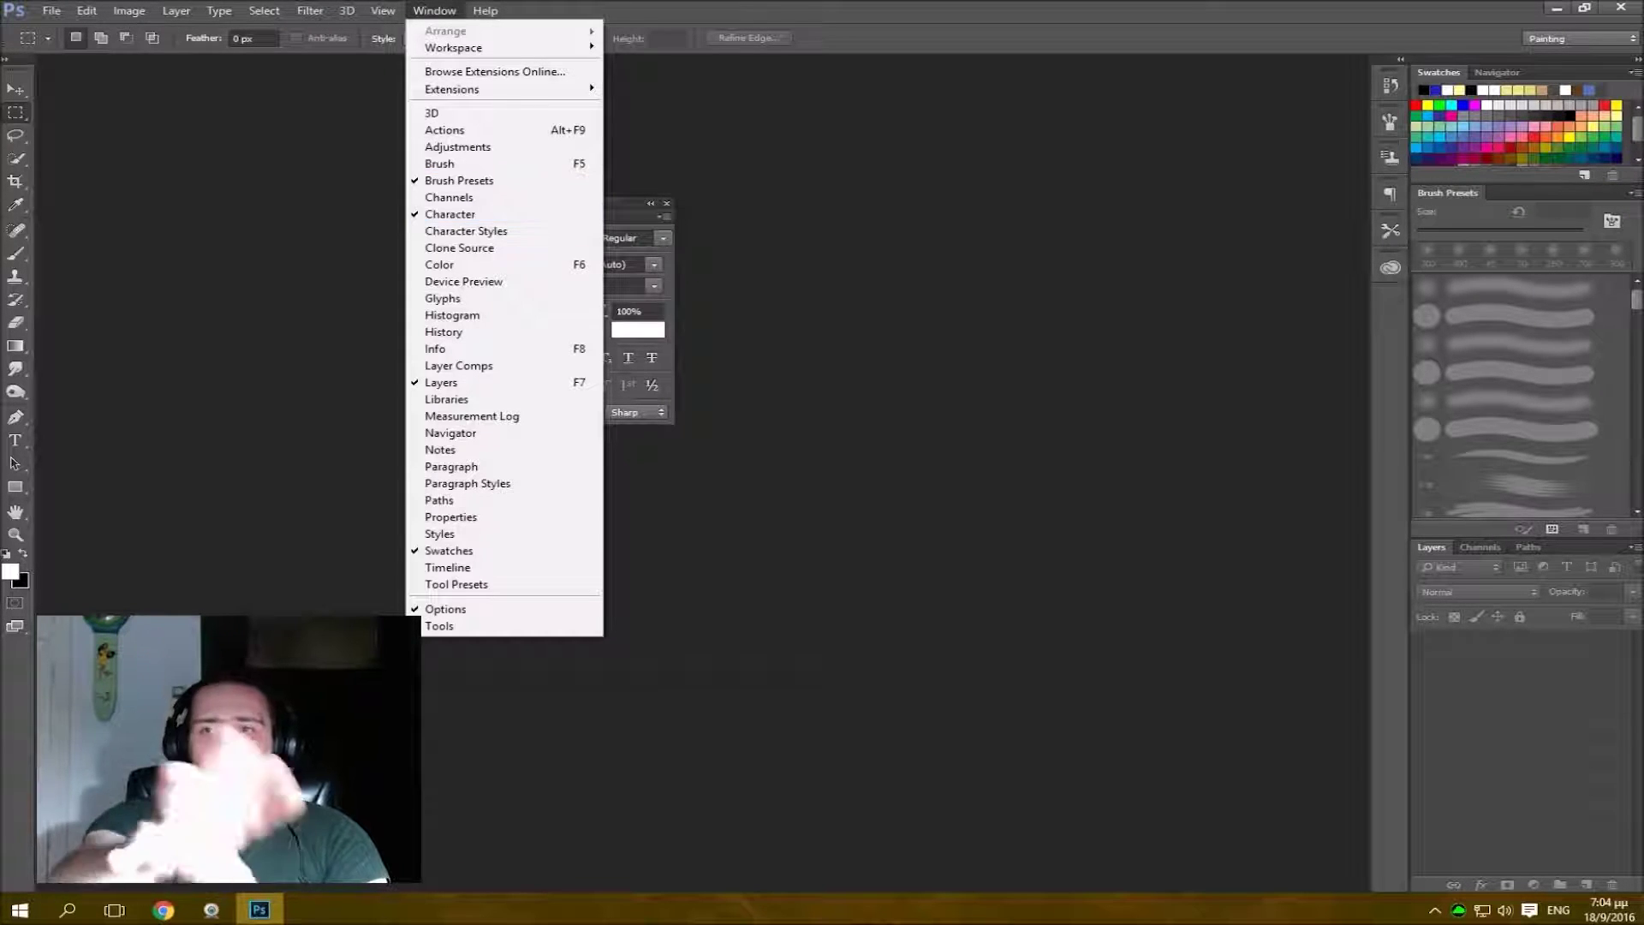
{"action": "left_click", "coordinate": [598, 421]}
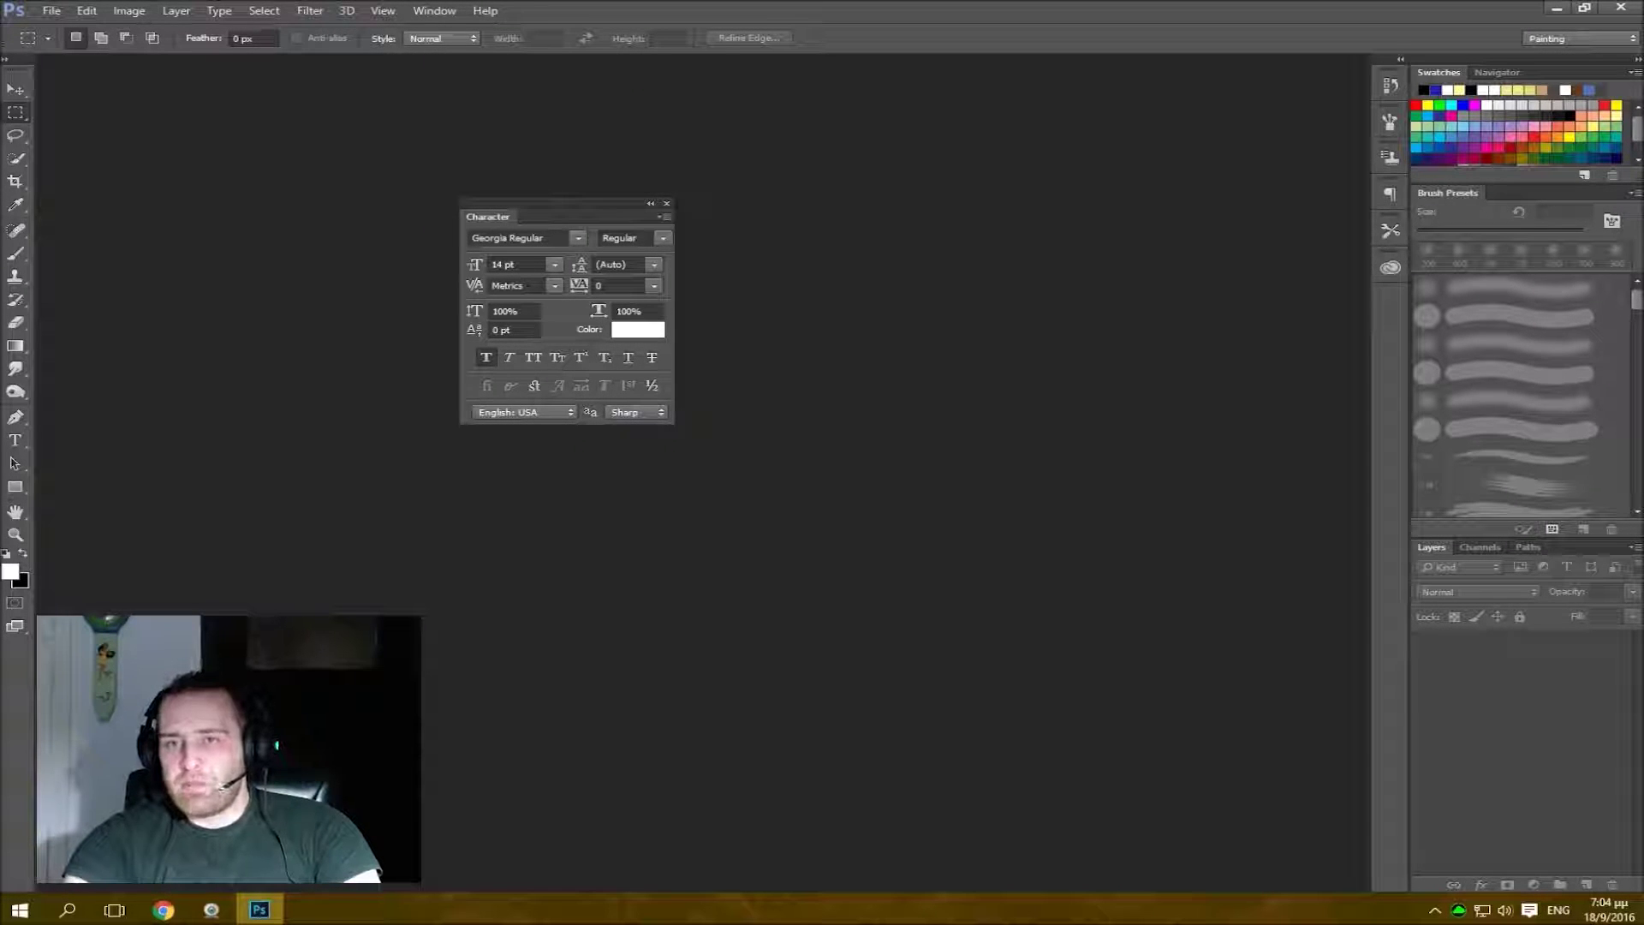
{"action": "left_click", "coordinate": [434, 11]}
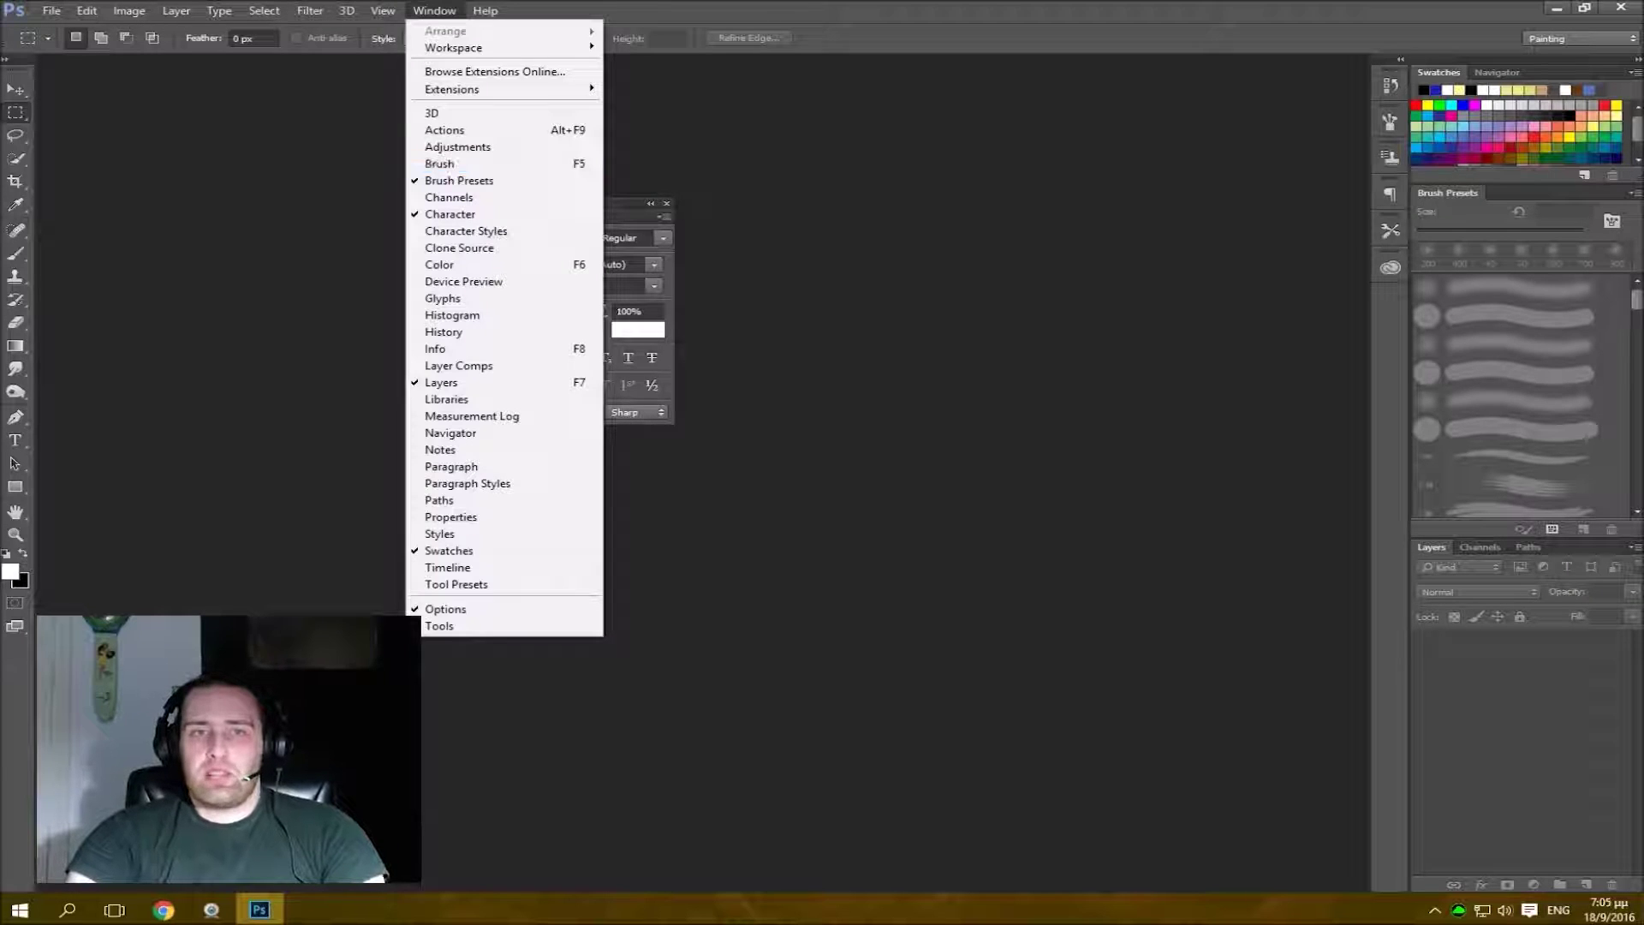
{"action": "key", "text": "Escape"}
- Toggle the Brush panel on and off with F5
{"action": "key", "text": "F5"}
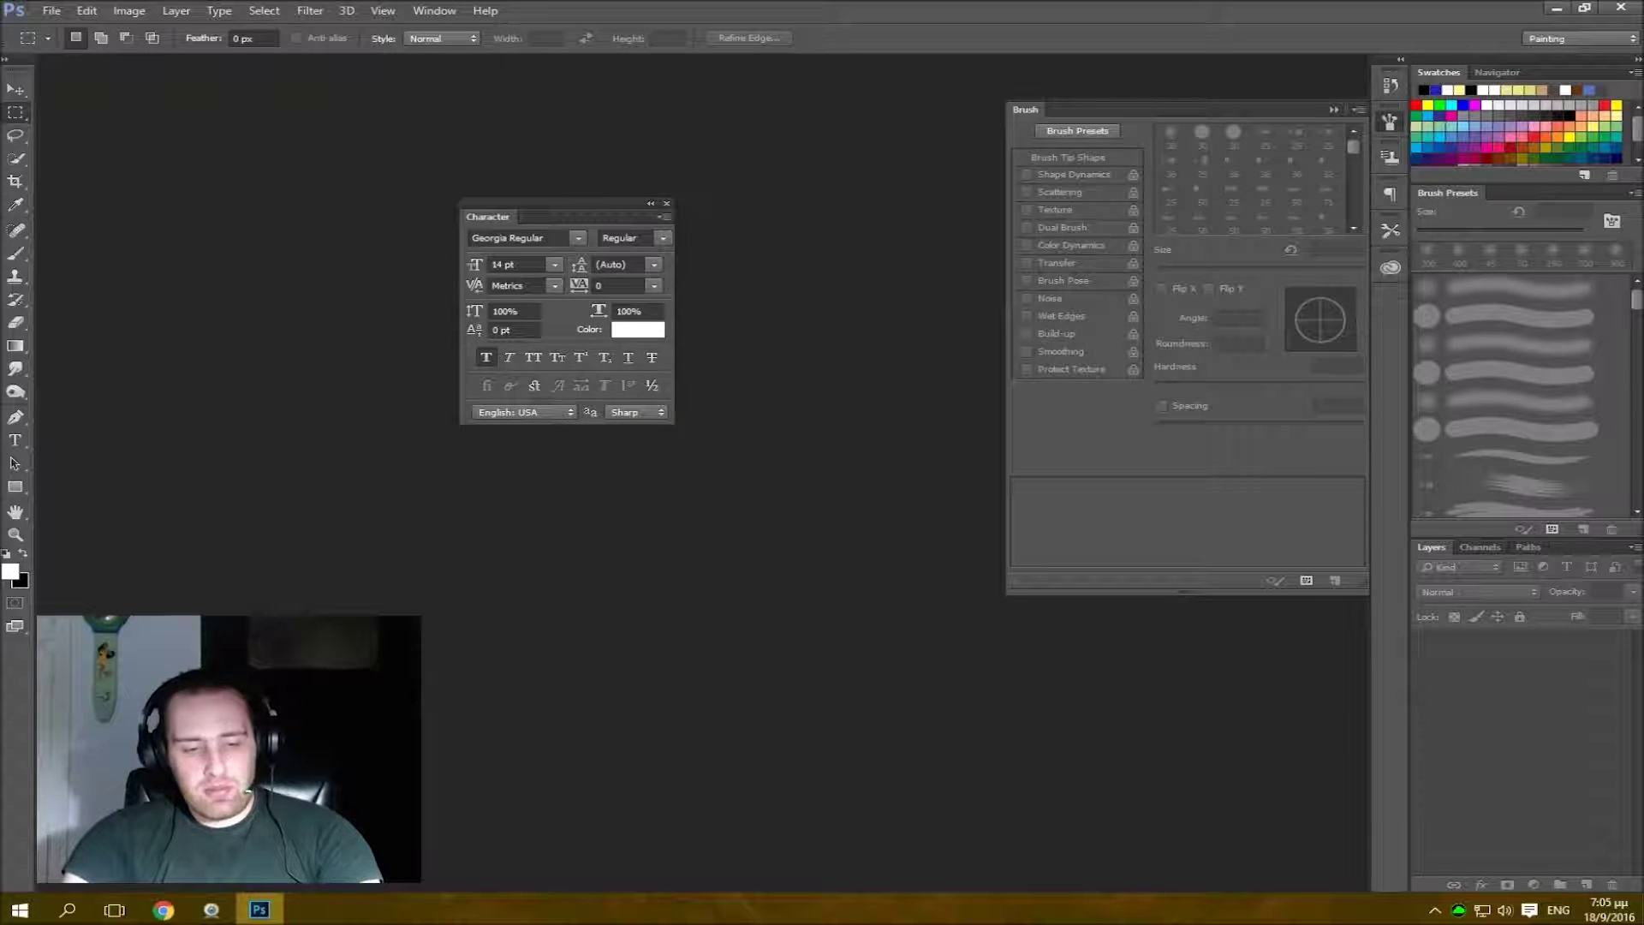
{"action": "key", "text": "F5"}
{"action": "key", "text": "F5"}
{"action": "key", "text": "F5"}
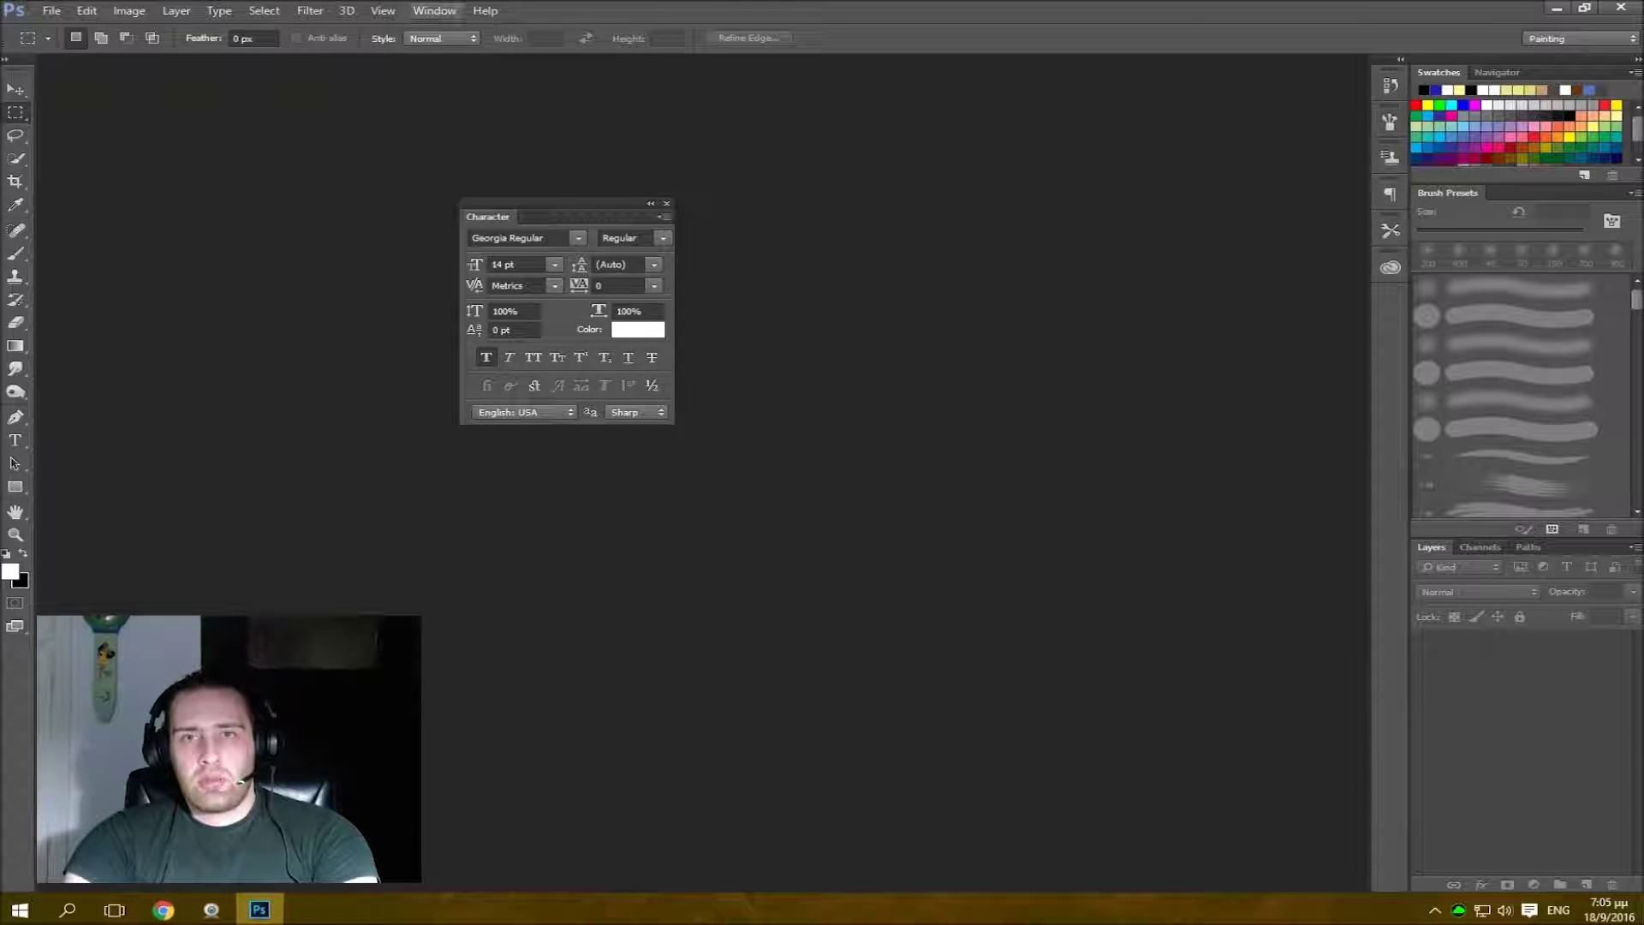
{"action": "left_click", "coordinate": [434, 10]}
{"action": "key", "text": "Escape"}
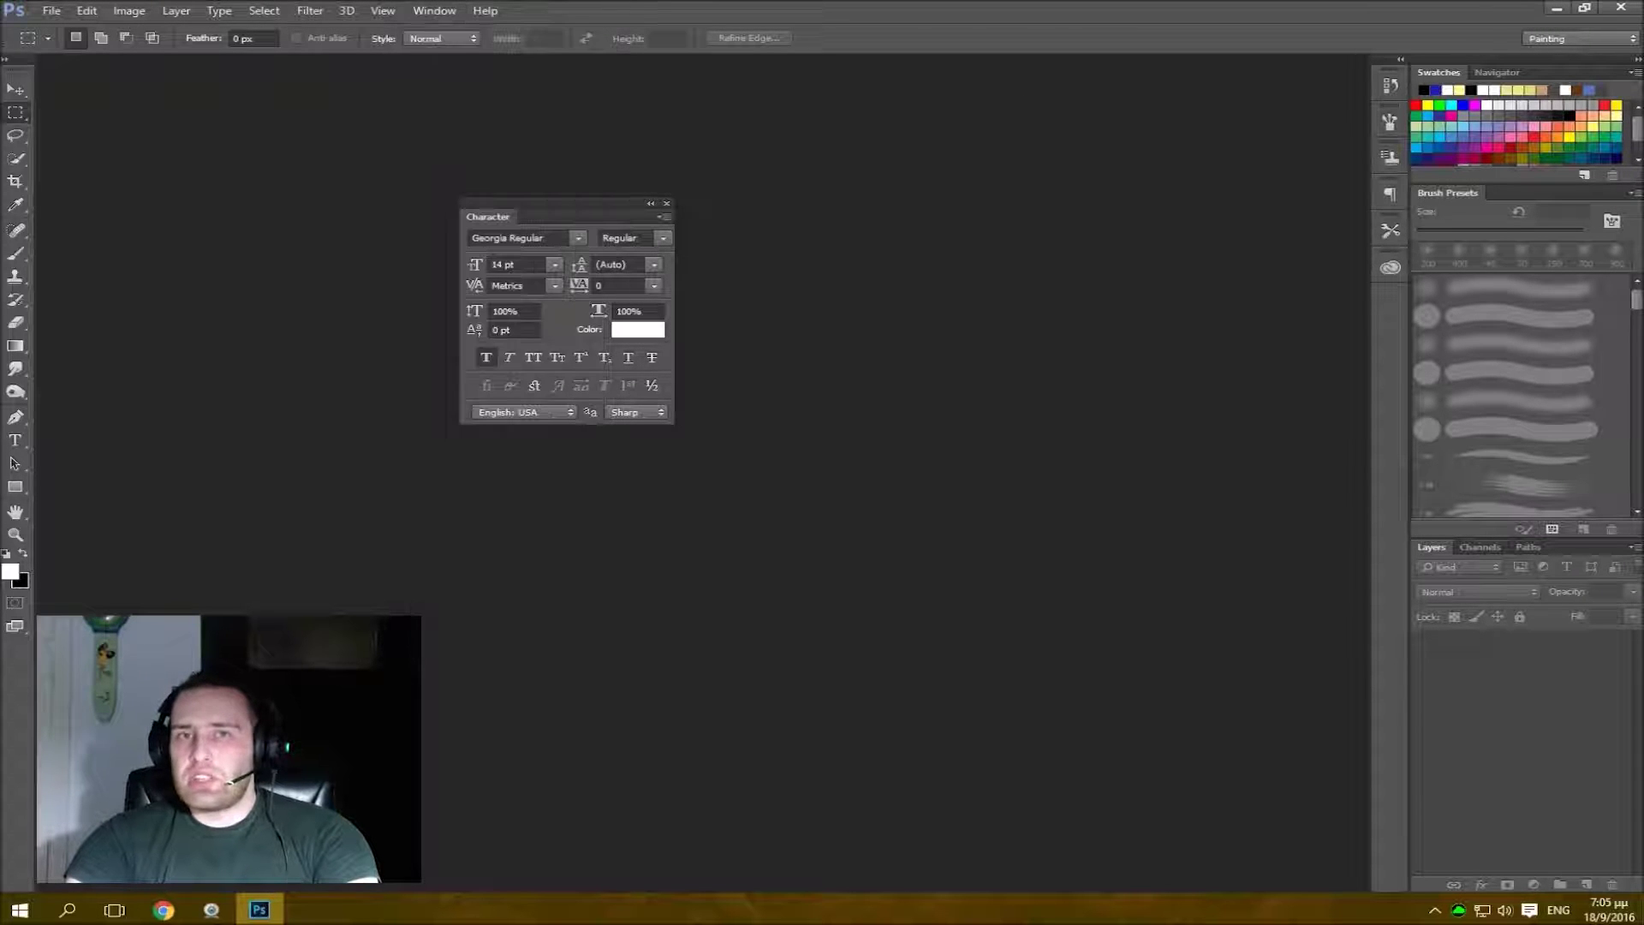
{"action": "key", "text": "F5"}
{"action": "key", "text": "F5"}
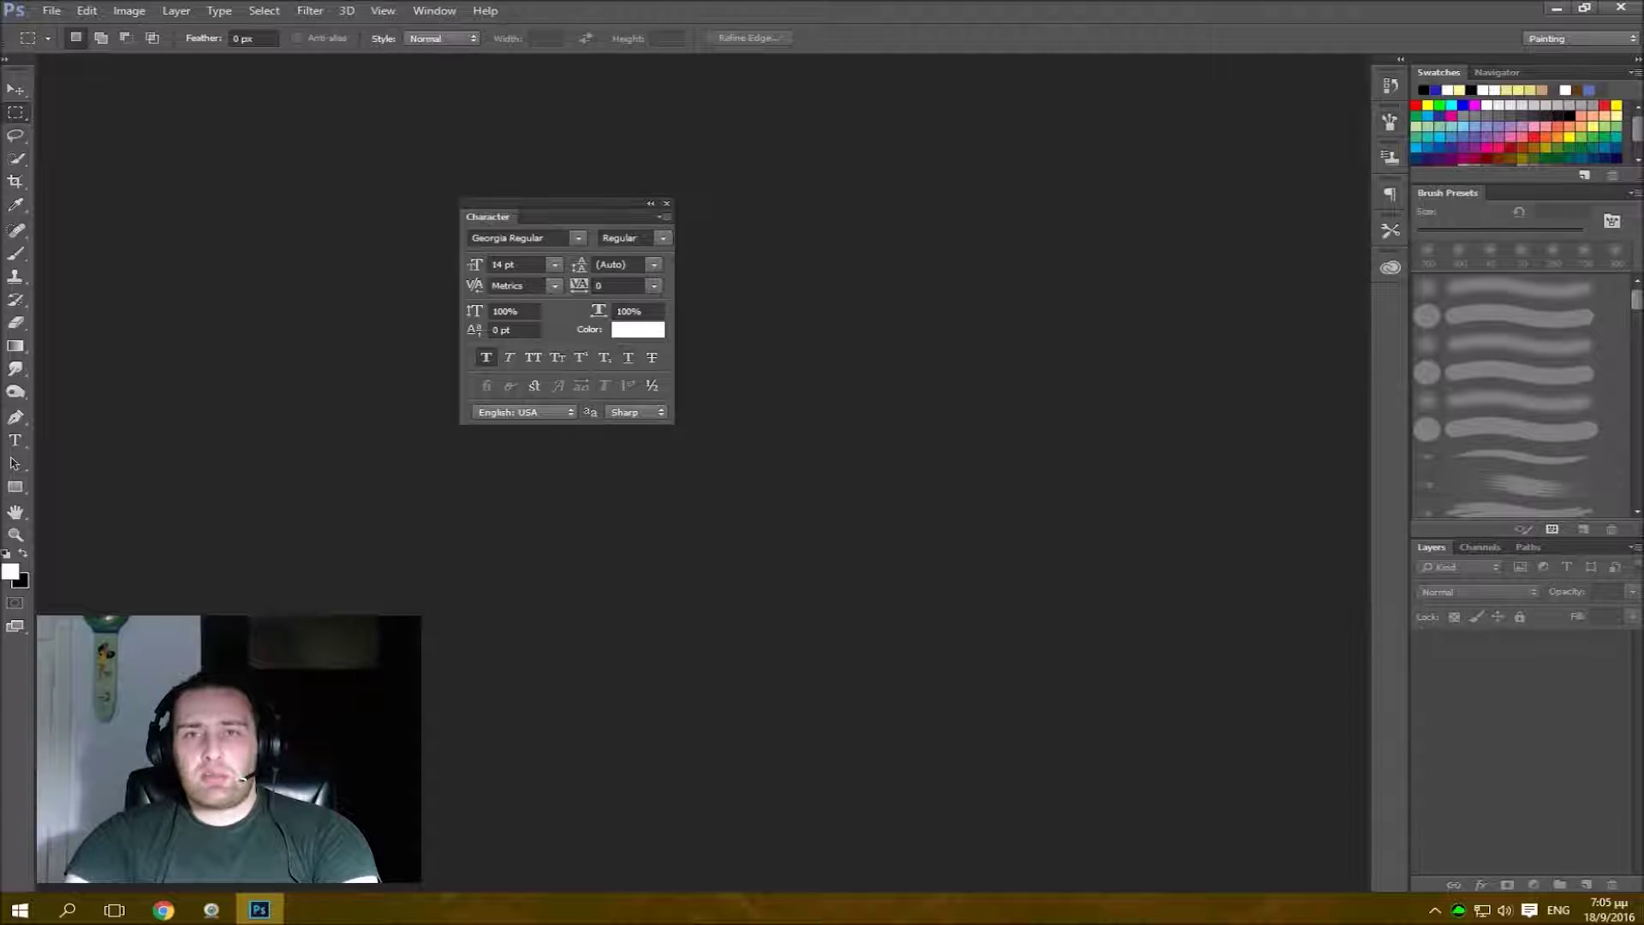
{"action": "left_click", "coordinate": [434, 11]}
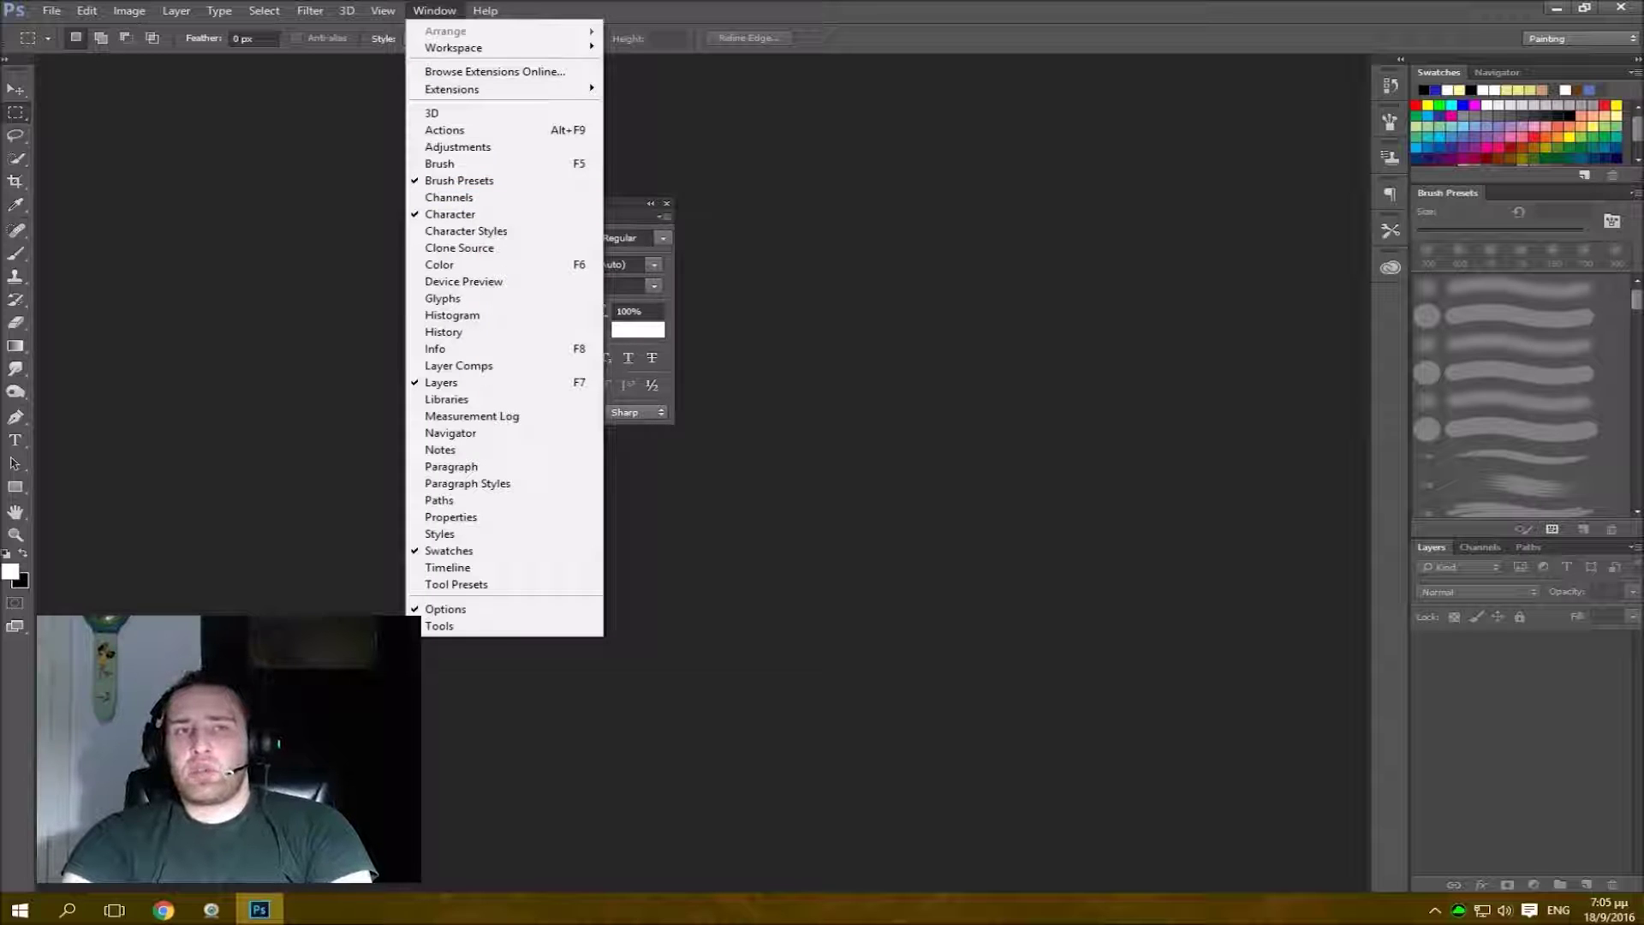
- Close and reopen the Character panel, moving it toward the upper right
{"action": "left_click", "coordinate": [450, 214]}
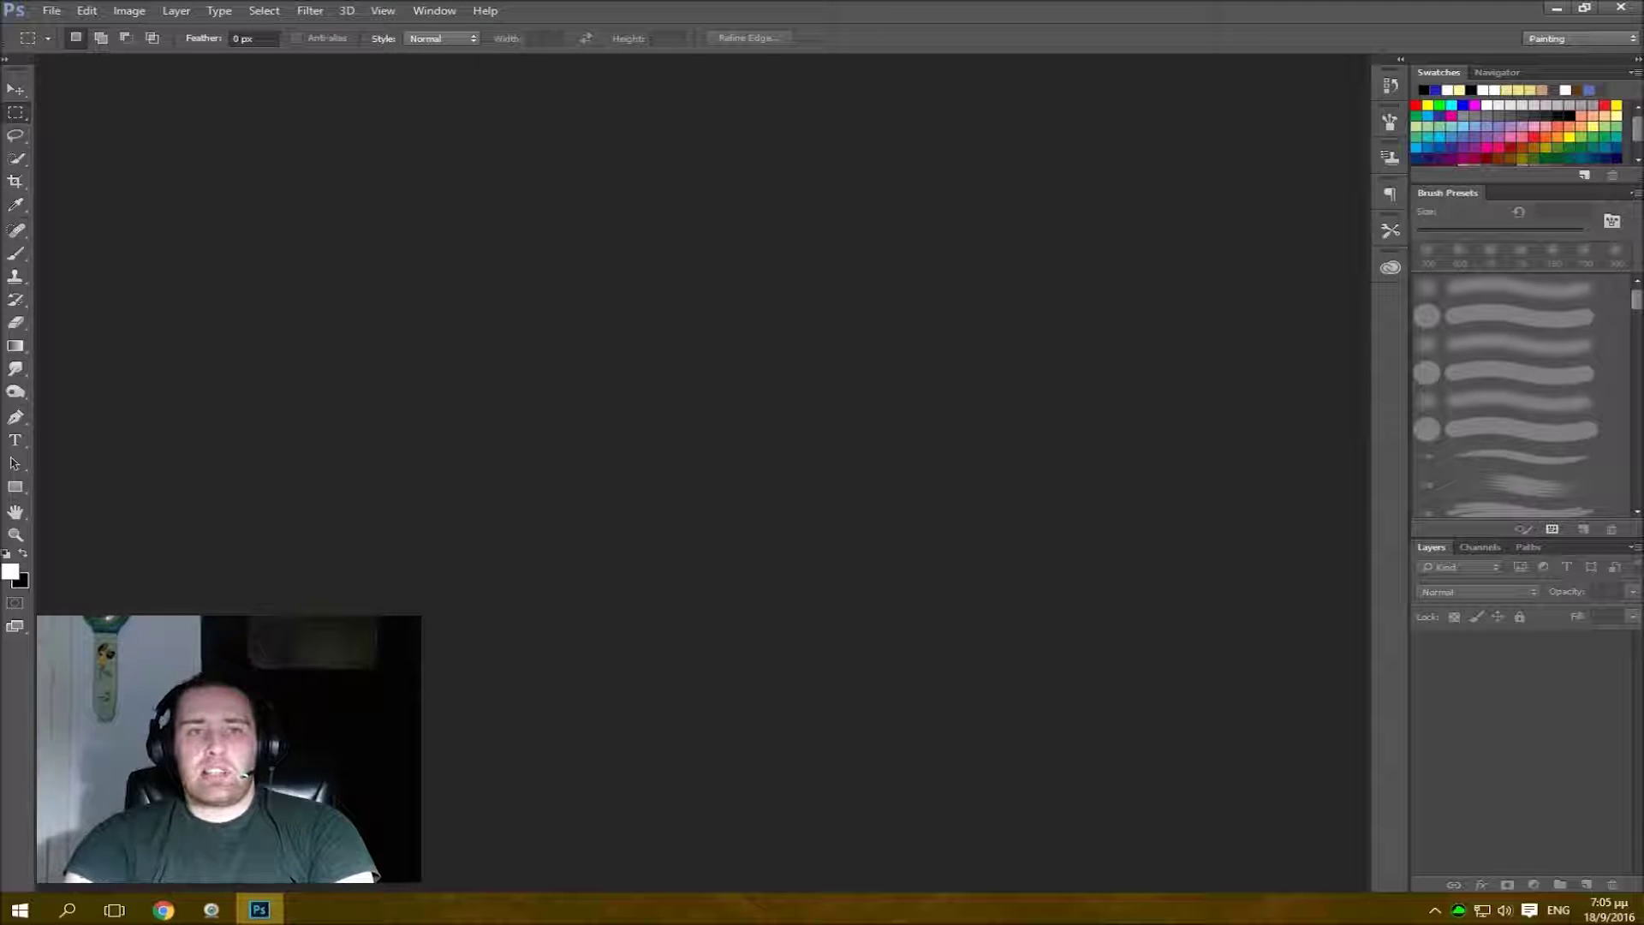
{"action": "left_click", "coordinate": [434, 10]}
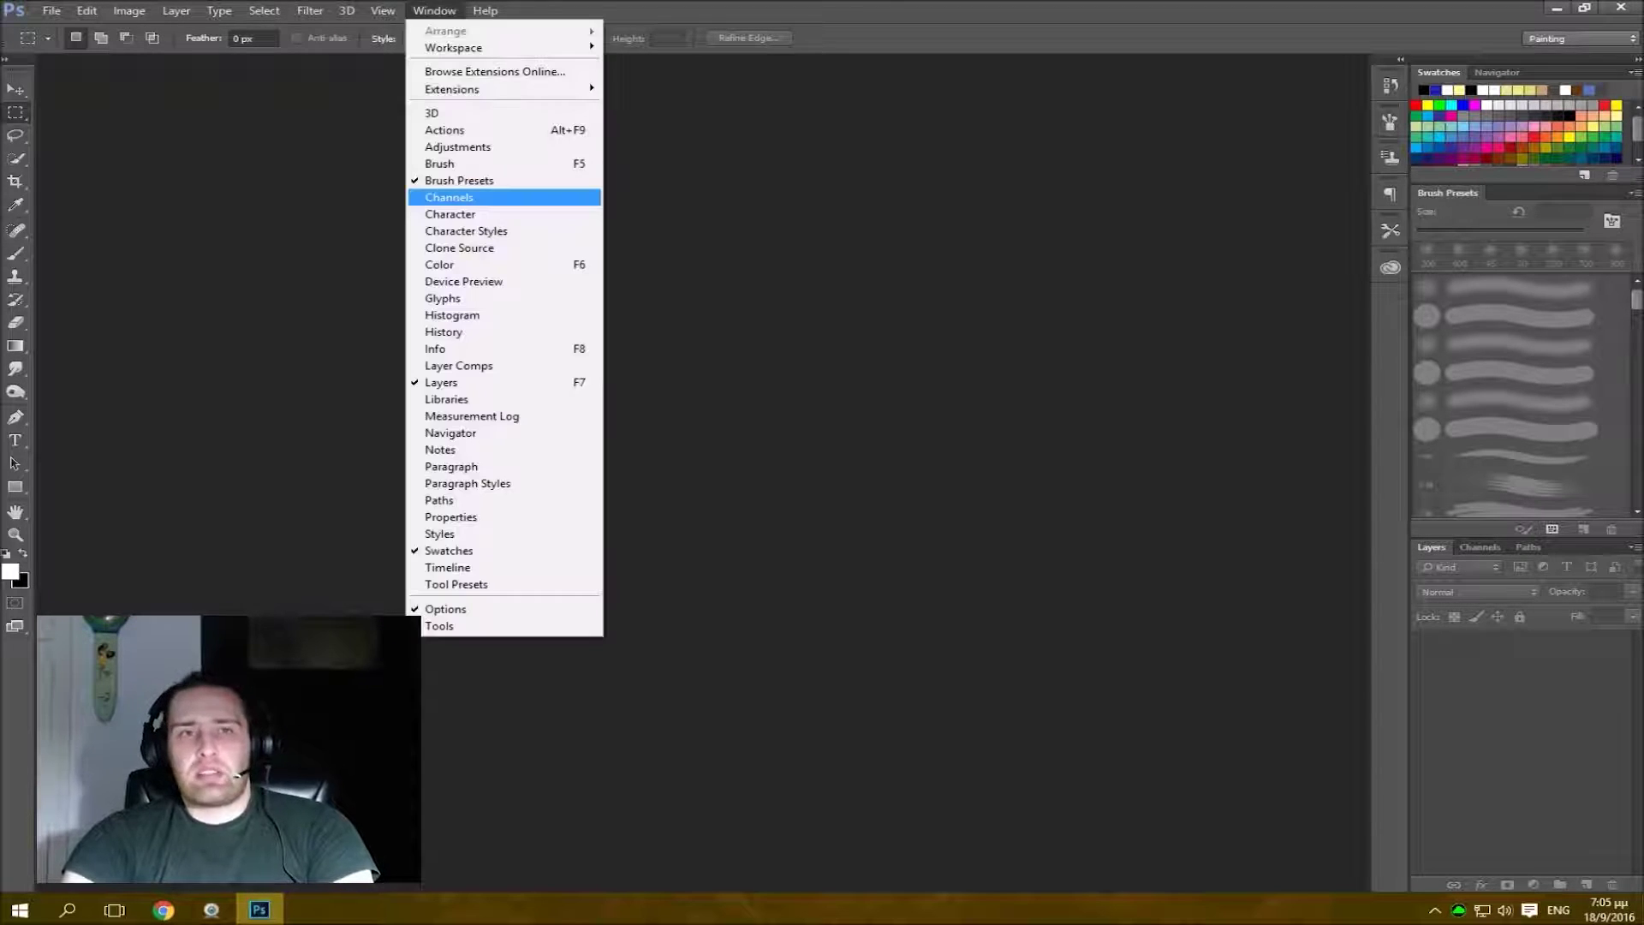
{"action": "left_click", "coordinate": [449, 214]}
{"action": "mouse_move", "coordinate": [531, 216]}
{"action": "left_mouse_down"}
{"action": "mouse_move", "coordinate": [833, 289]}
{"action": "mouse_move", "coordinate": [1017, 158]}
{"action": "left_mouse_up"}
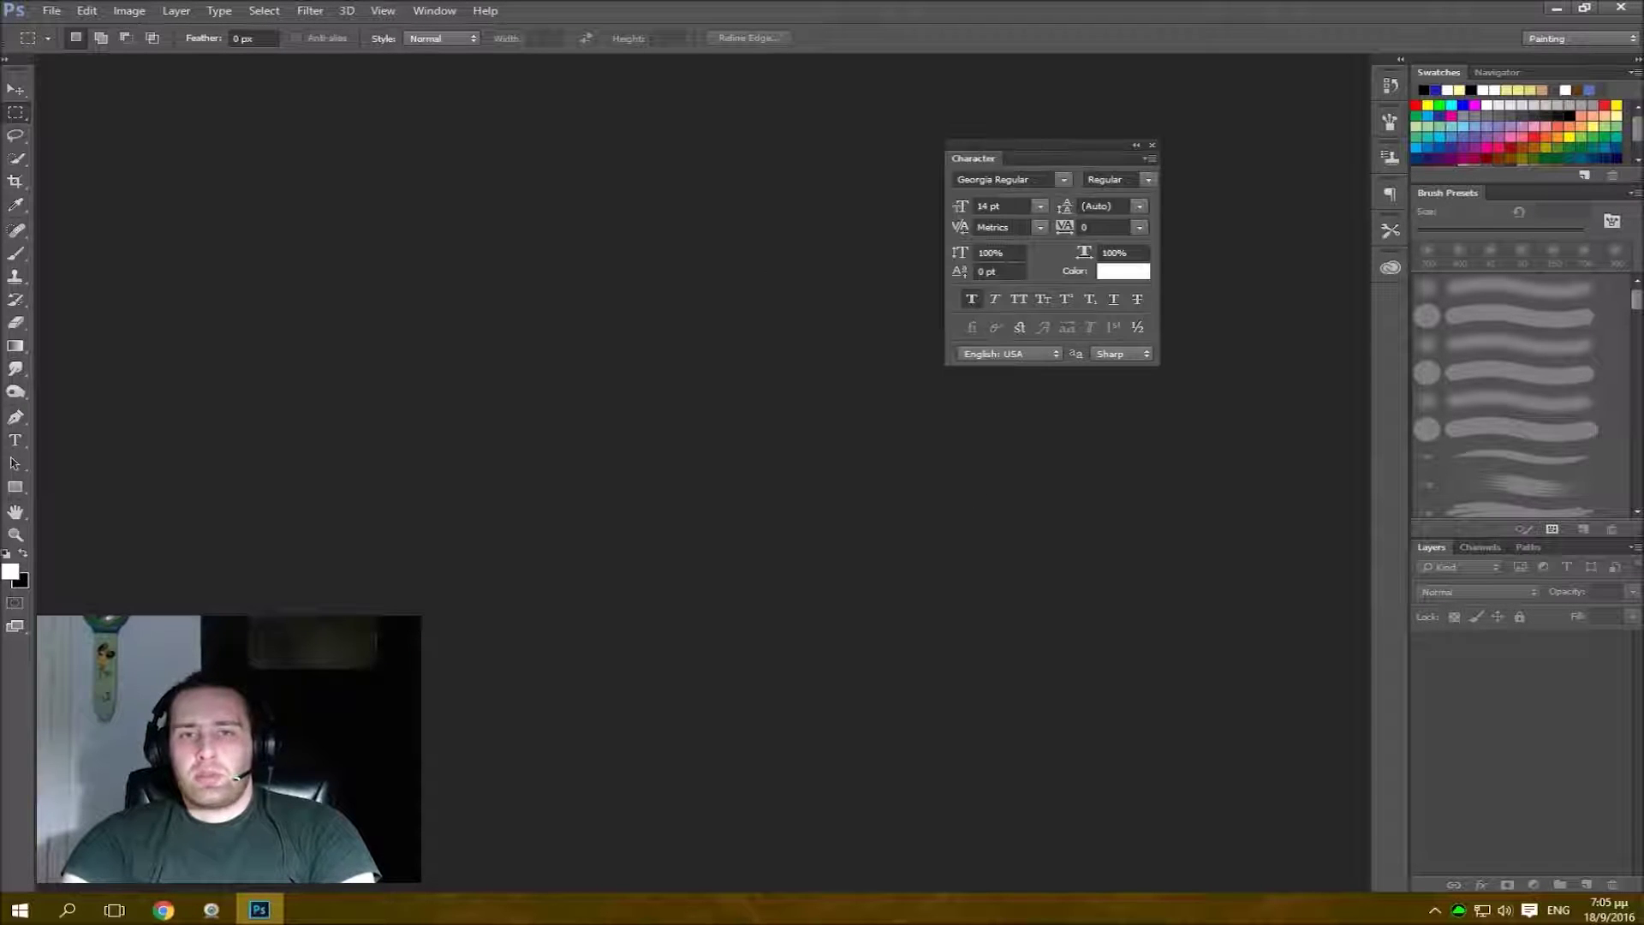
- Open the Histogram and Channels panels and drag each out to float
{"action": "left_click", "coordinate": [435, 10]}
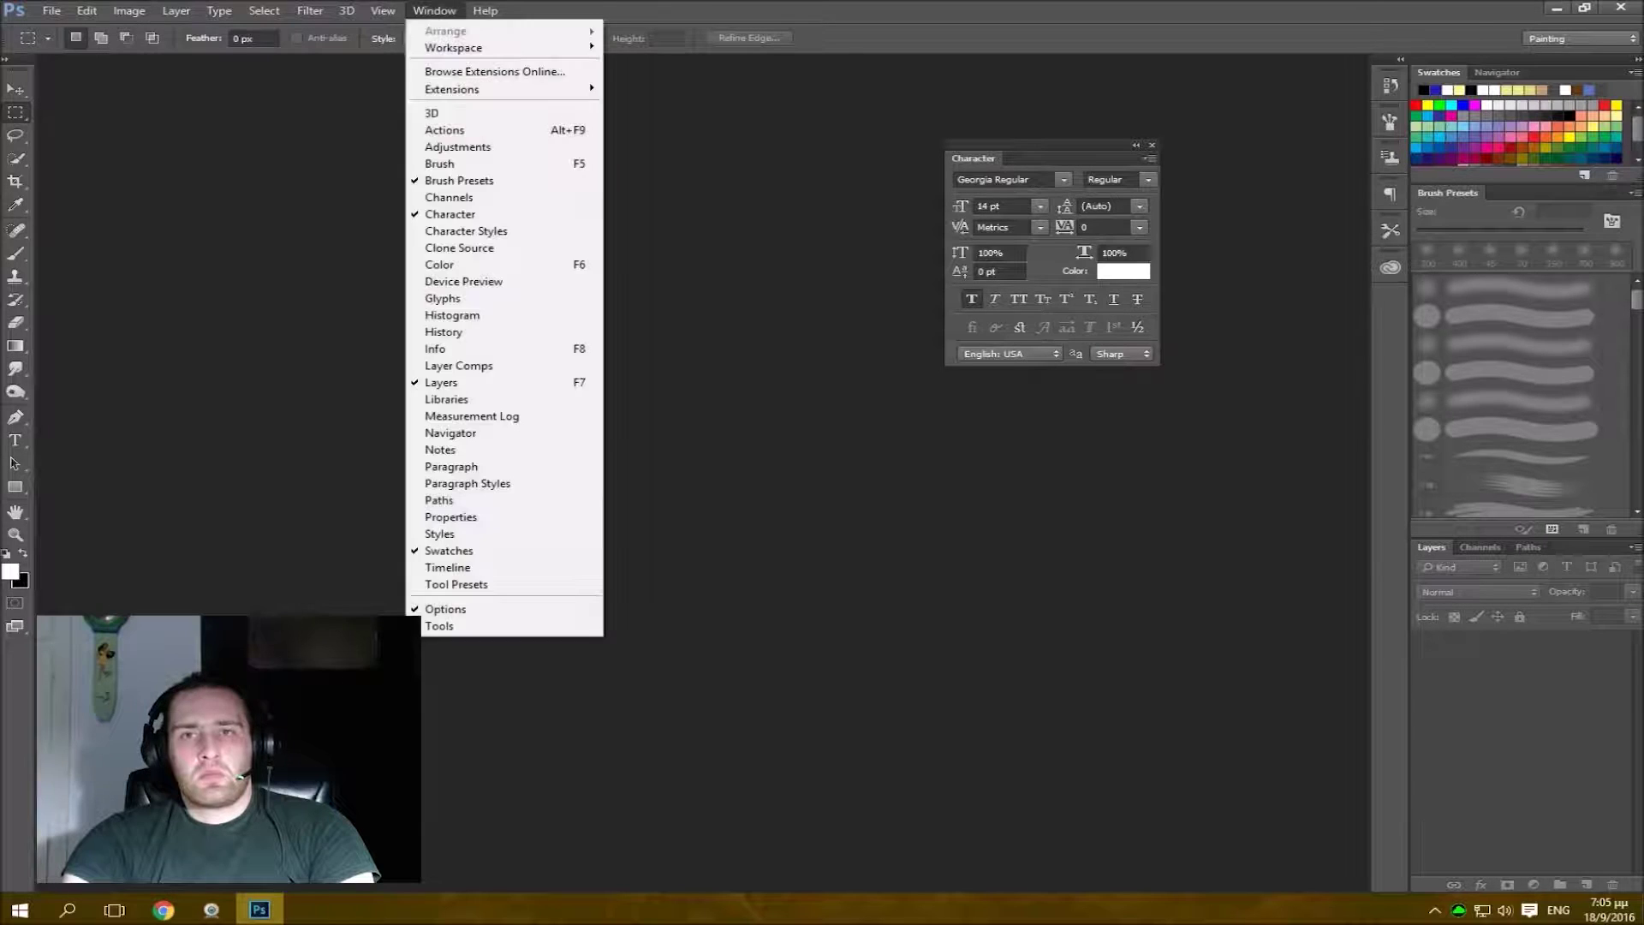
{"action": "left_click", "coordinate": [452, 315]}
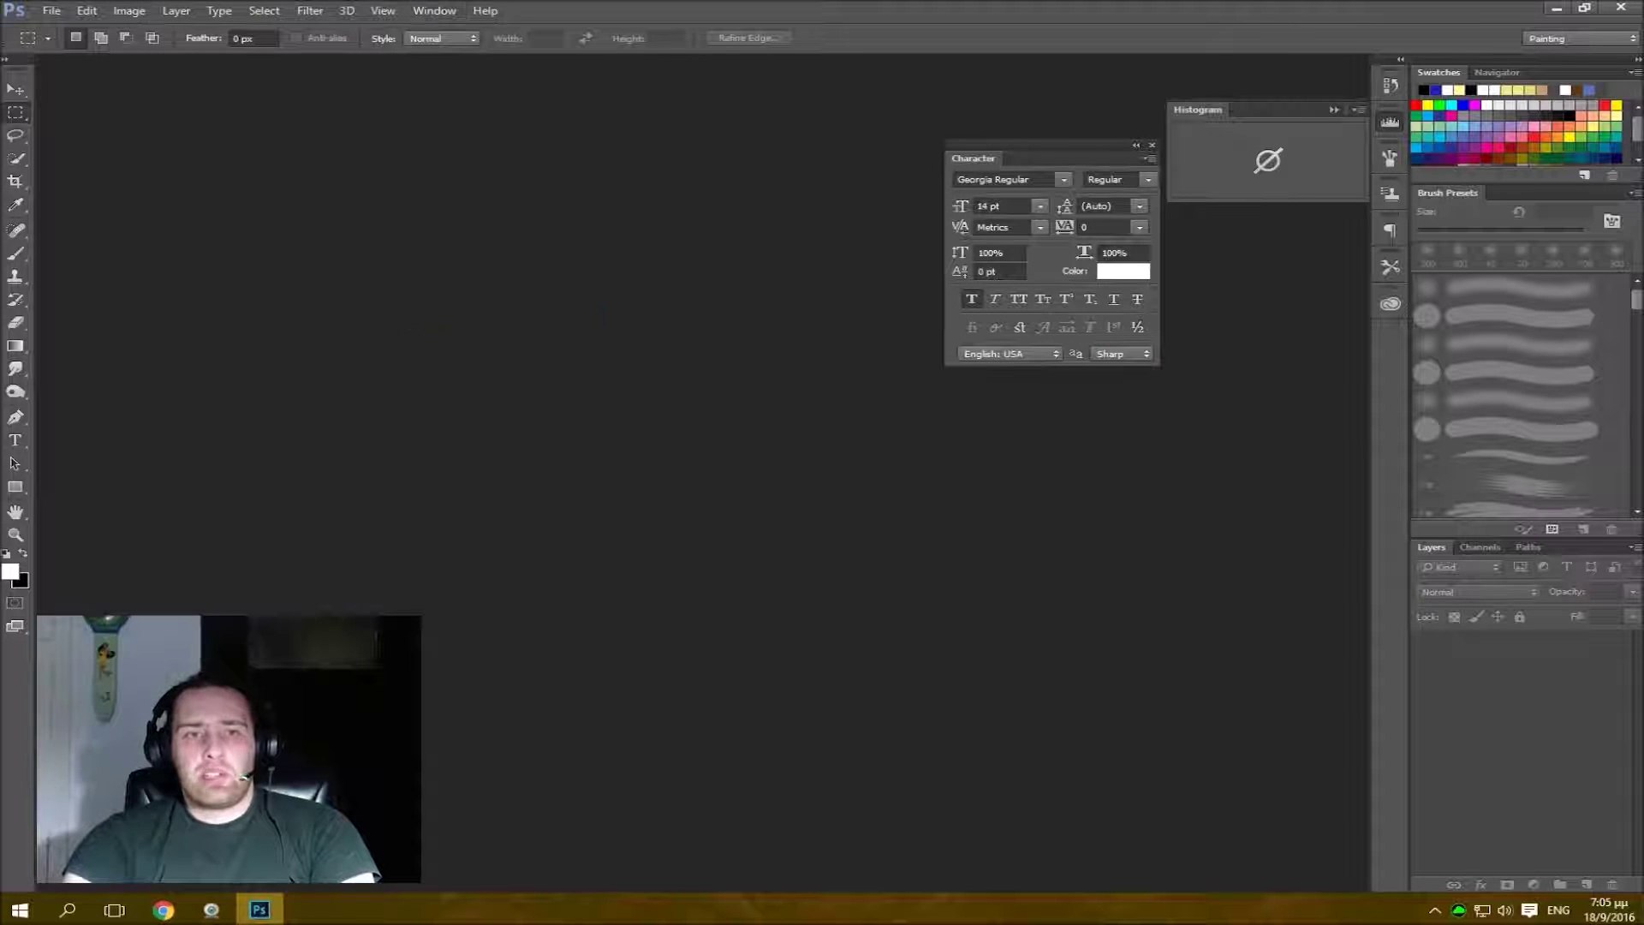
{"action": "left_click_drag", "start_coordinate": [1197, 110], "coordinate": [494, 177]}
{"action": "left_click", "coordinate": [434, 10]}
{"action": "left_click", "coordinate": [448, 197]}
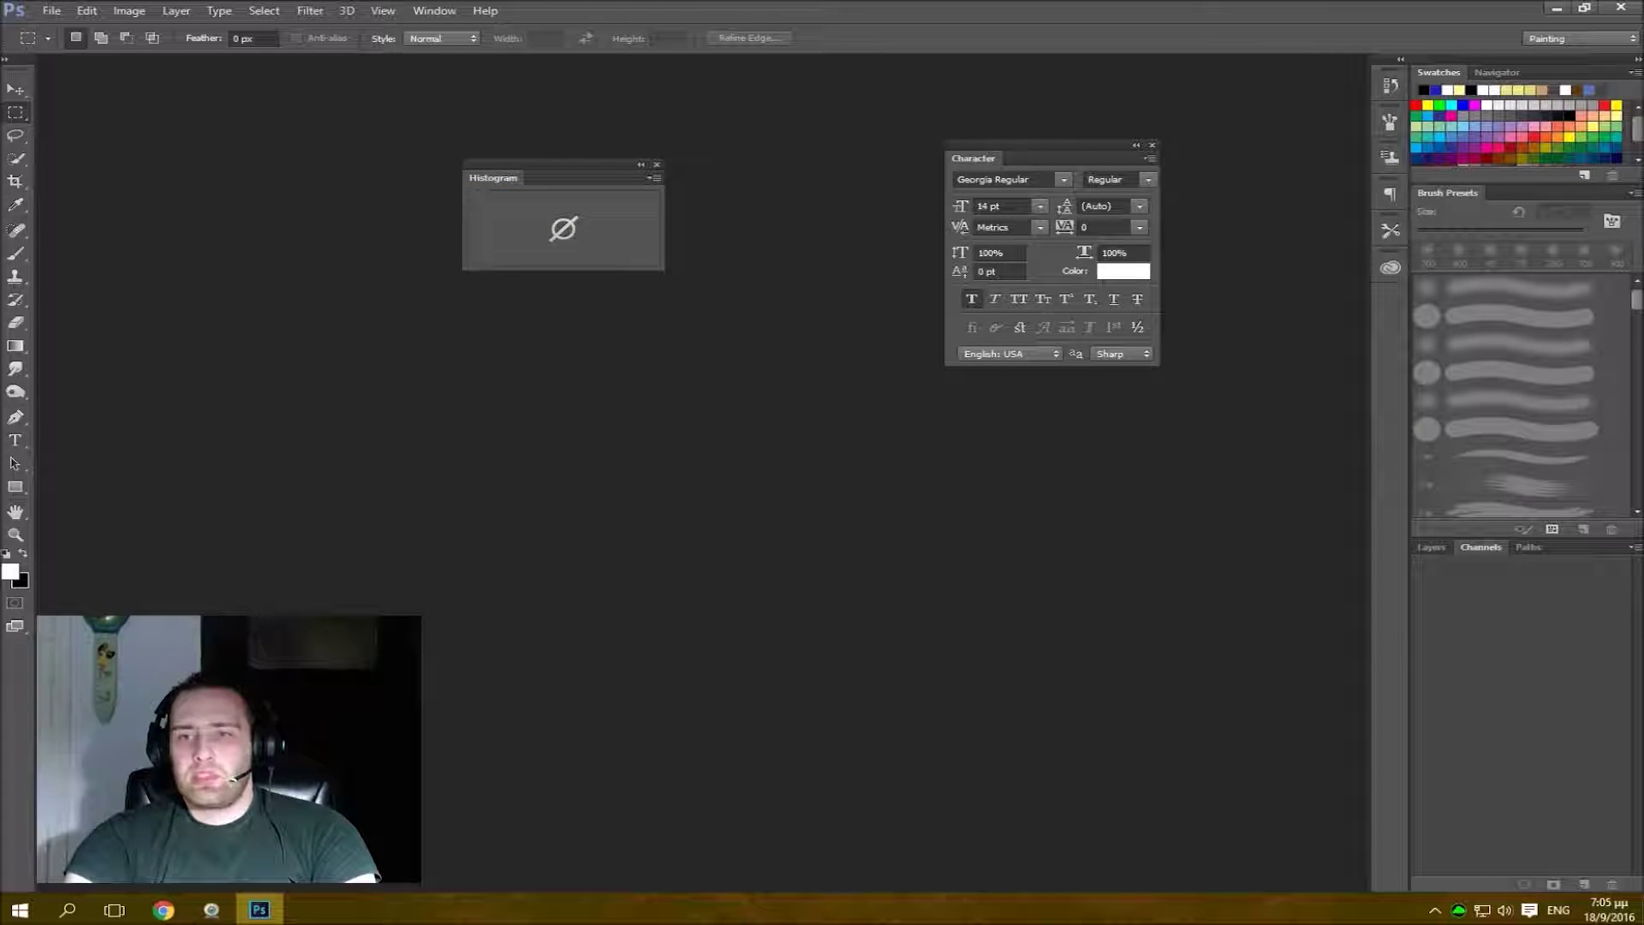
{"action": "left_click_drag", "start_coordinate": [1480, 546], "coordinate": [608, 496]}
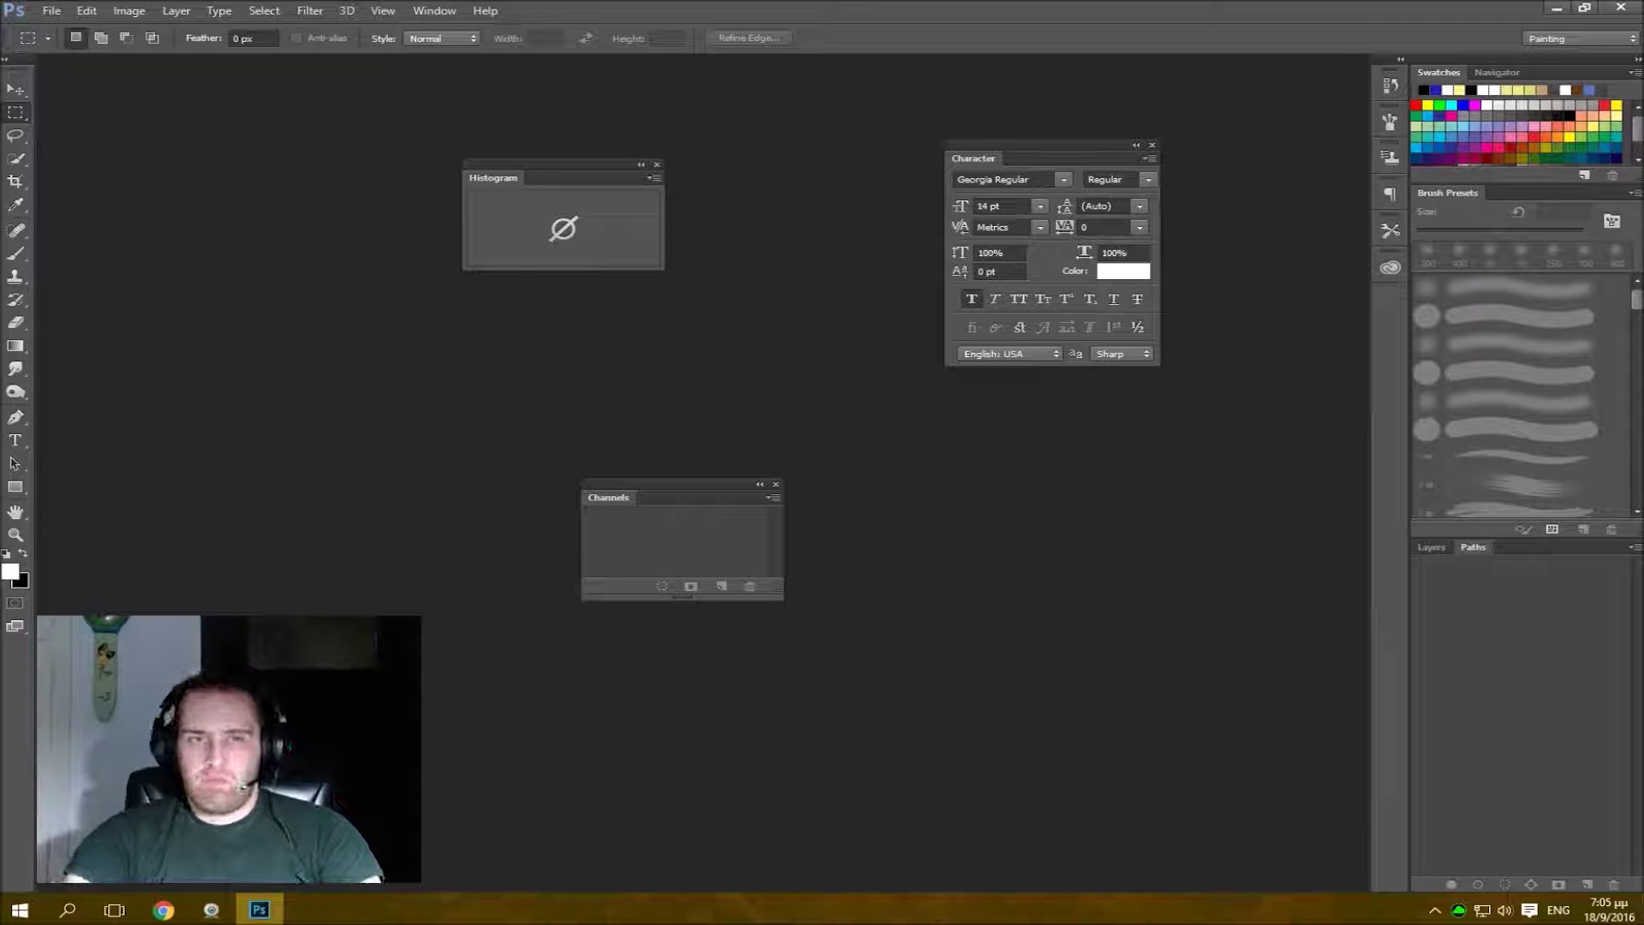
{"action": "left_click", "coordinate": [434, 11]}
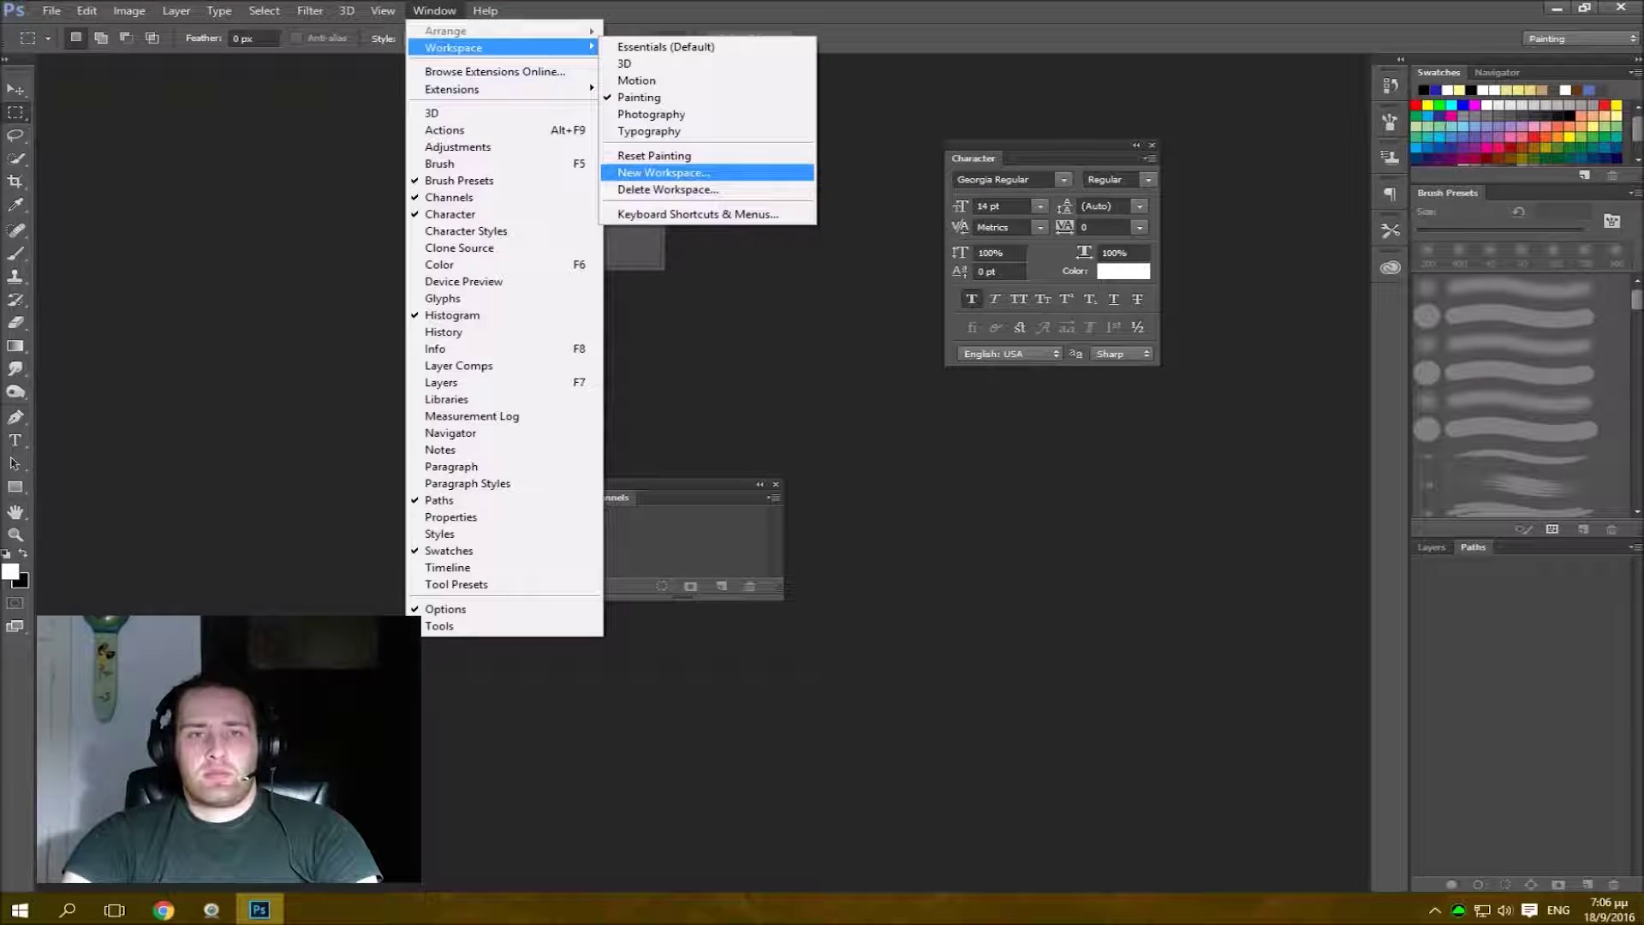
- Create a New Workspace named work_Painting, save it, and check it in the Workspace list
{"action": "left_click", "coordinate": [659, 172]}
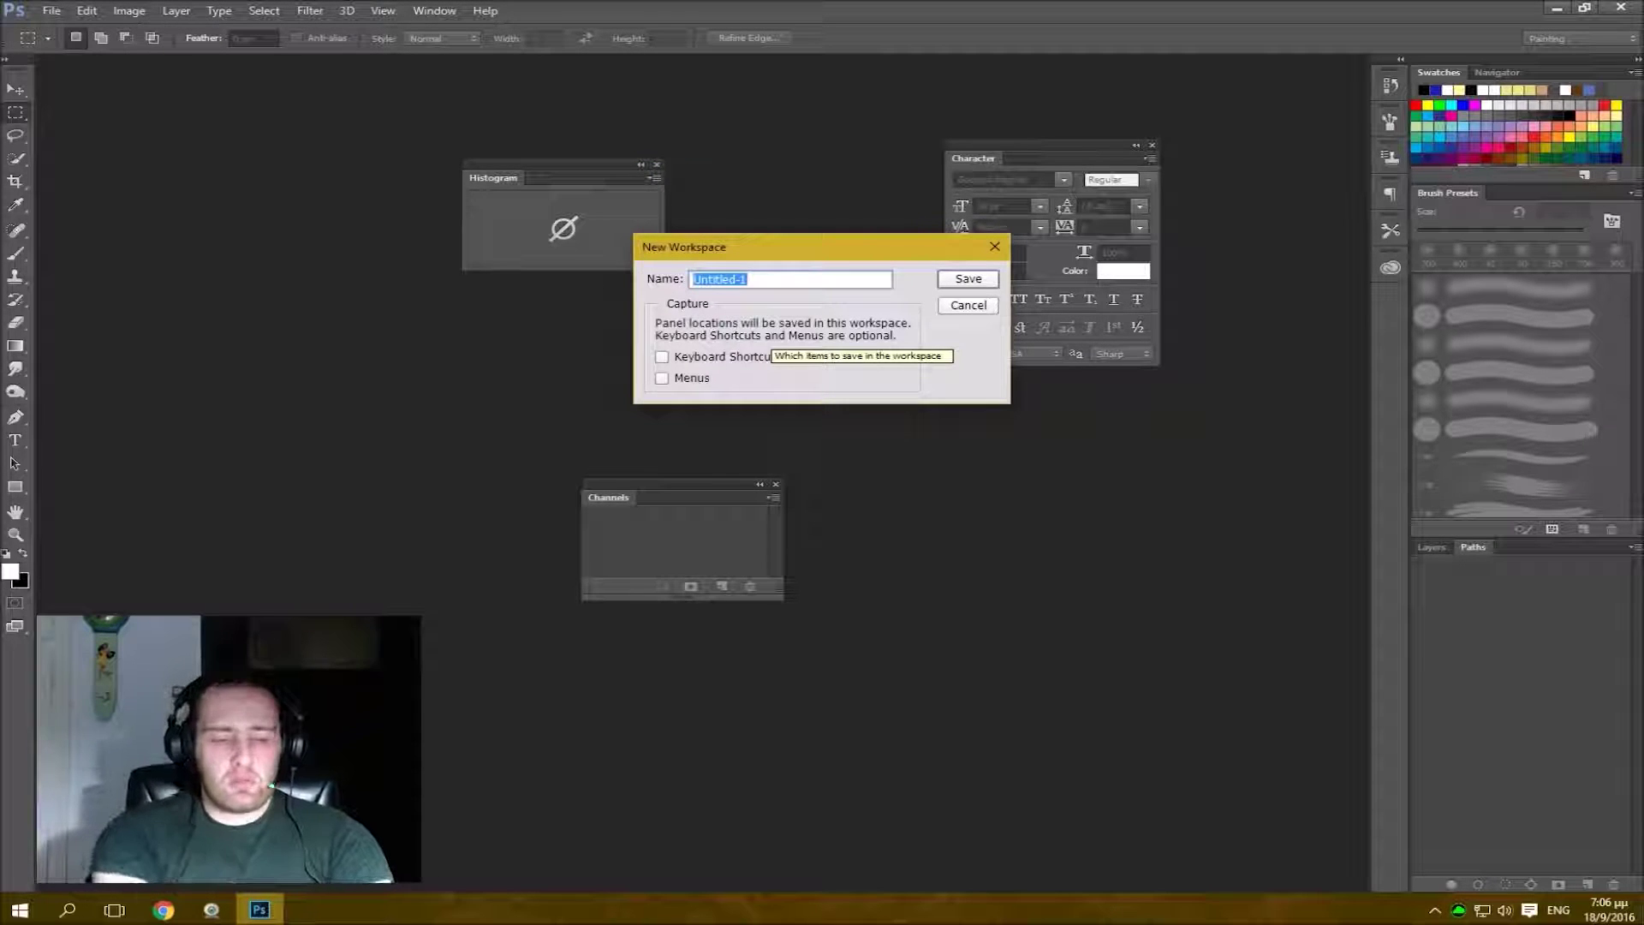
{"action": "type", "text": "work_Pai"}
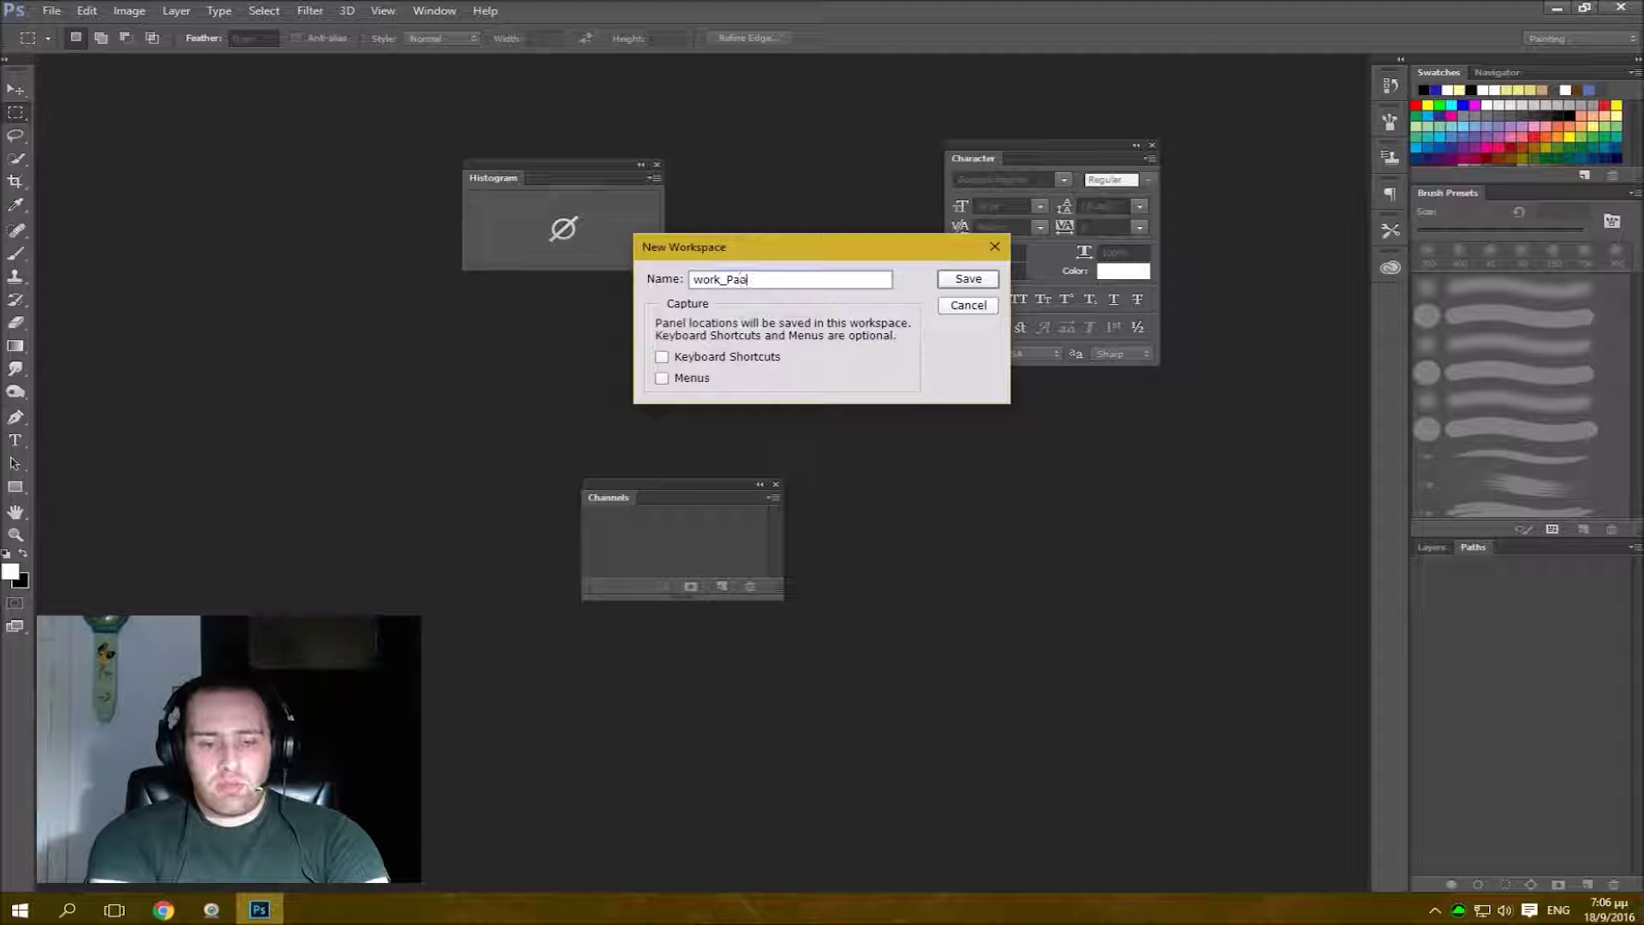
{"action": "type", "text": "nti"}
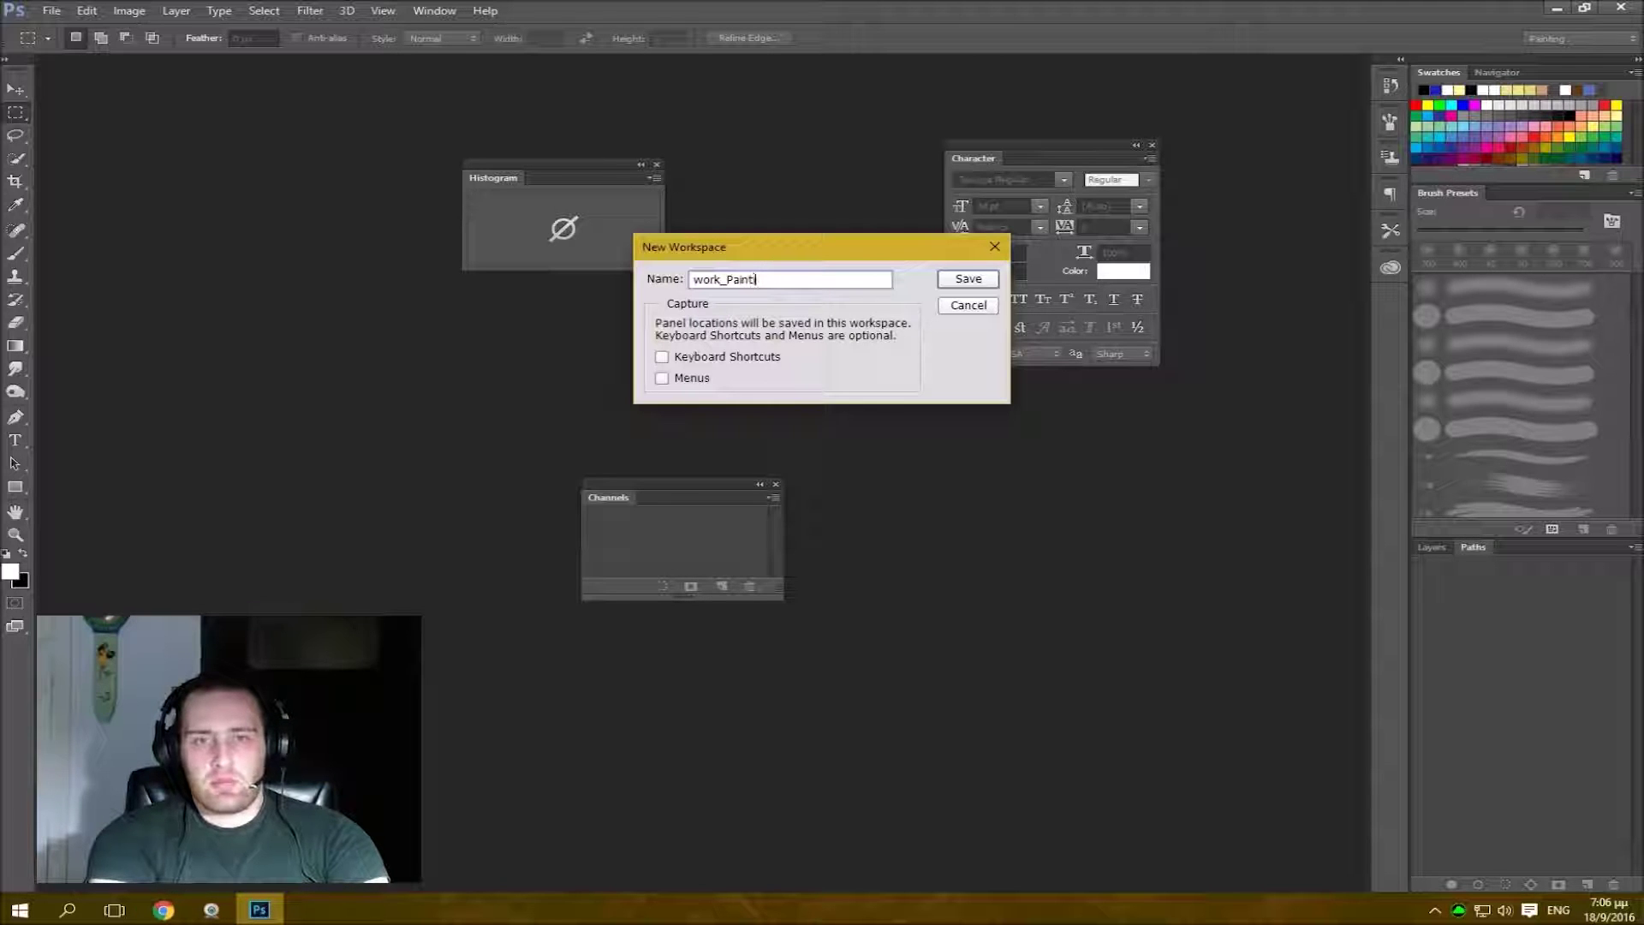
{"action": "type", "text": "ng"}
{"action": "key", "text": "Return"}
{"action": "left_click", "coordinate": [434, 11]}
{"action": "mouse_move", "coordinate": [504, 48]}
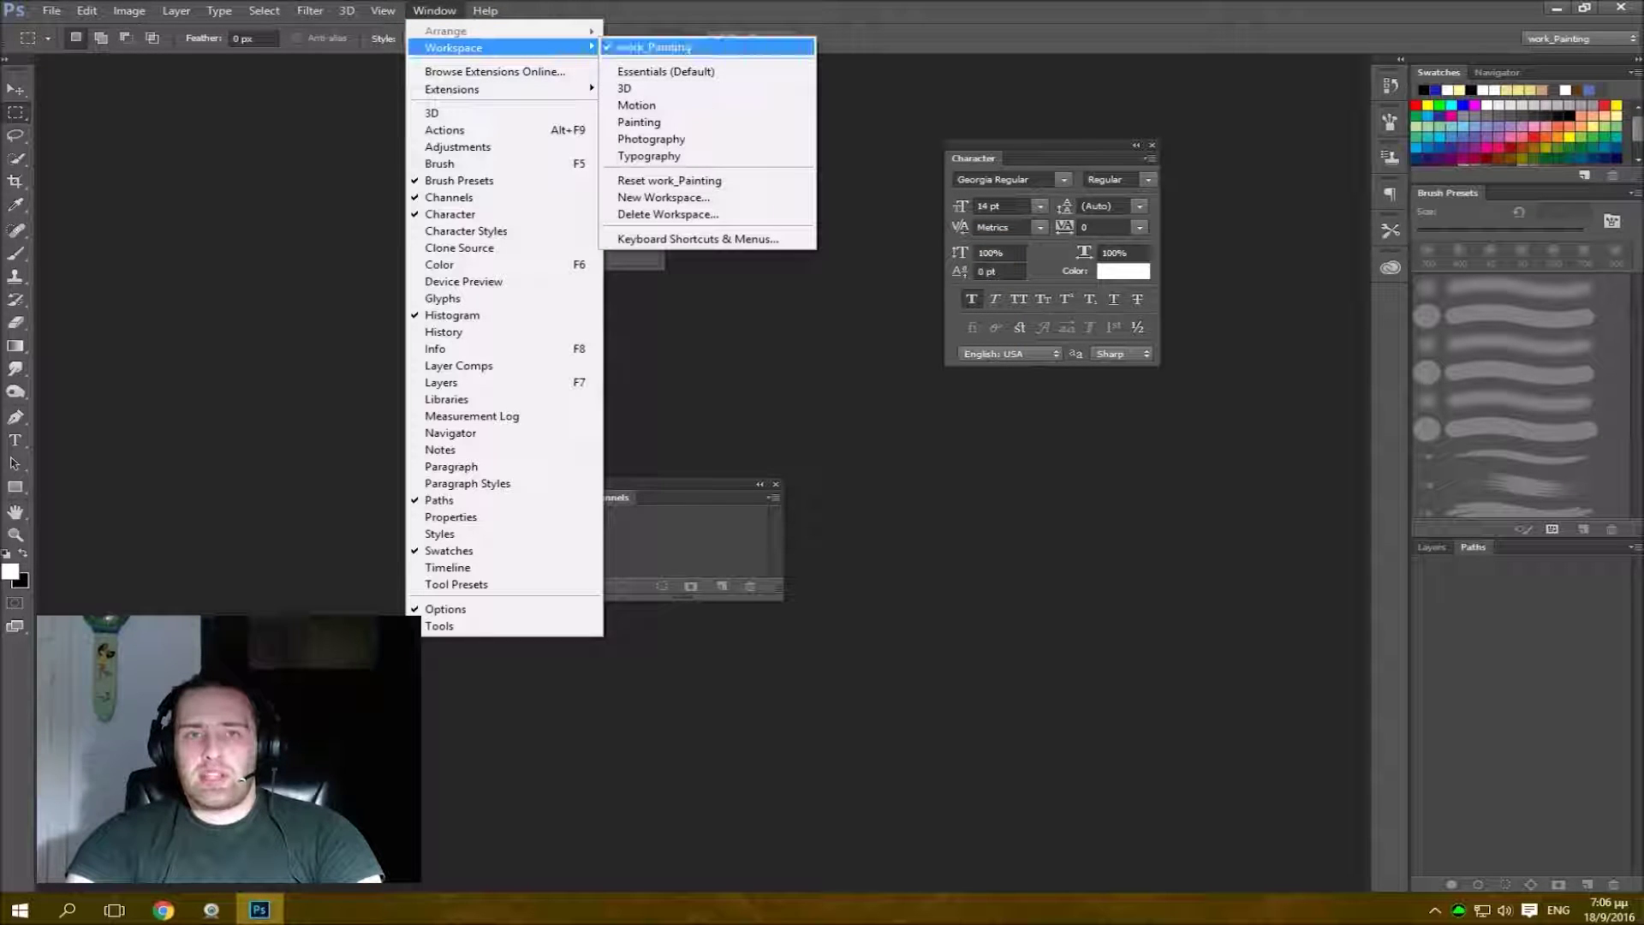
- Reset work_Painting, then switch to the Painting workspace and reset it
{"action": "left_click", "coordinate": [663, 179]}
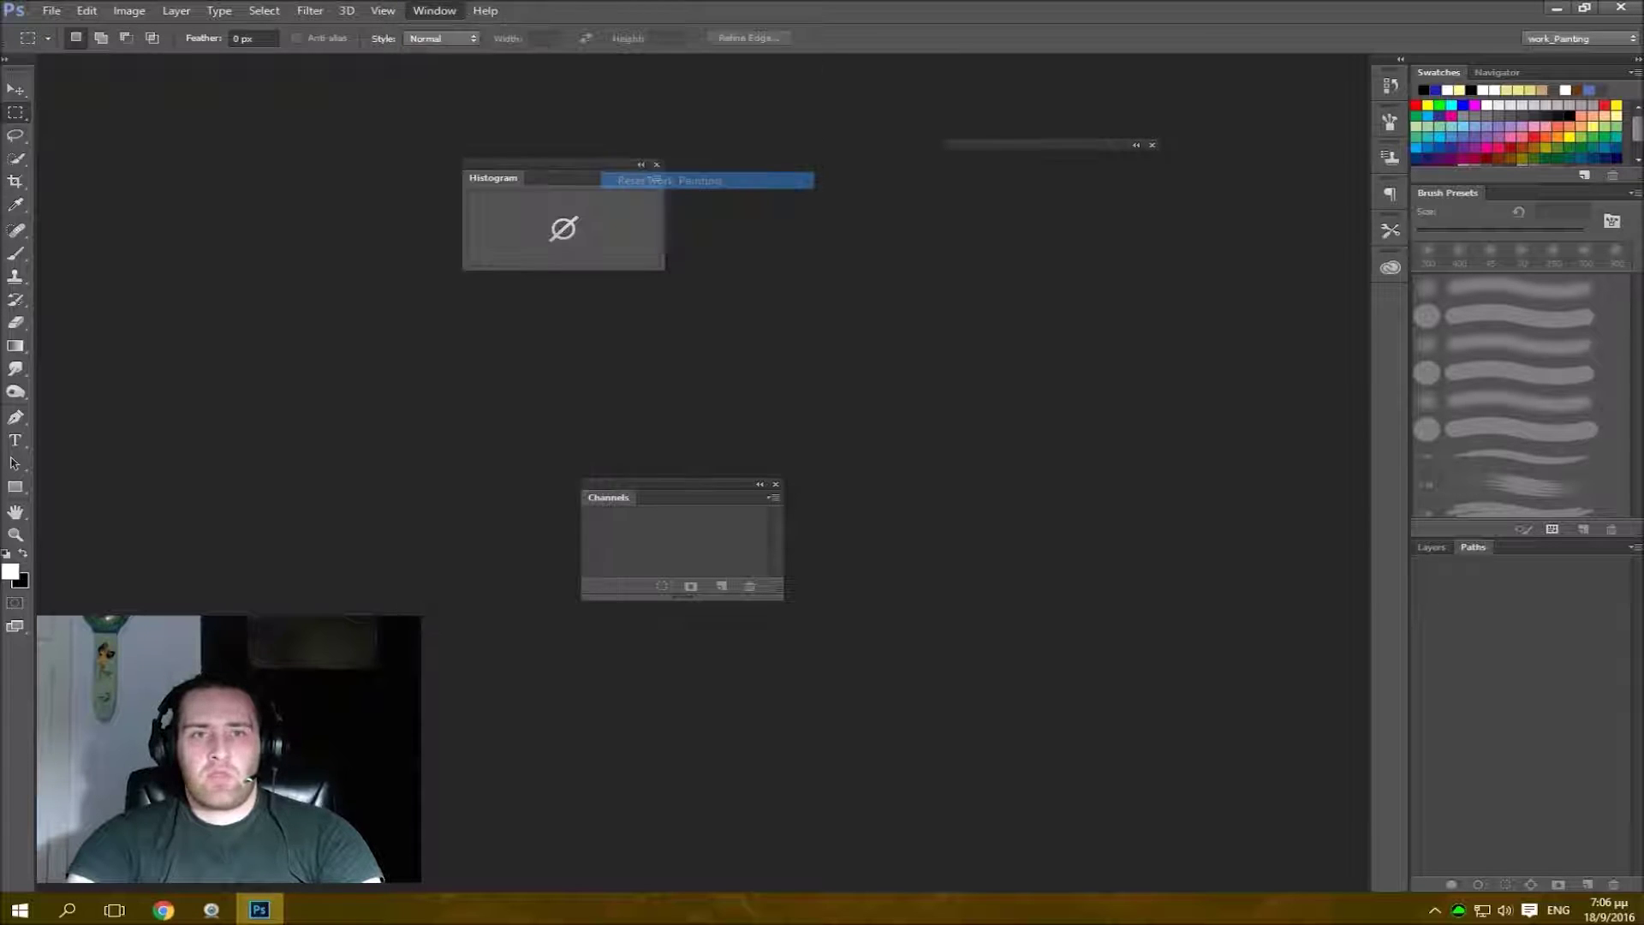
{"action": "left_click", "coordinate": [310, 10]}
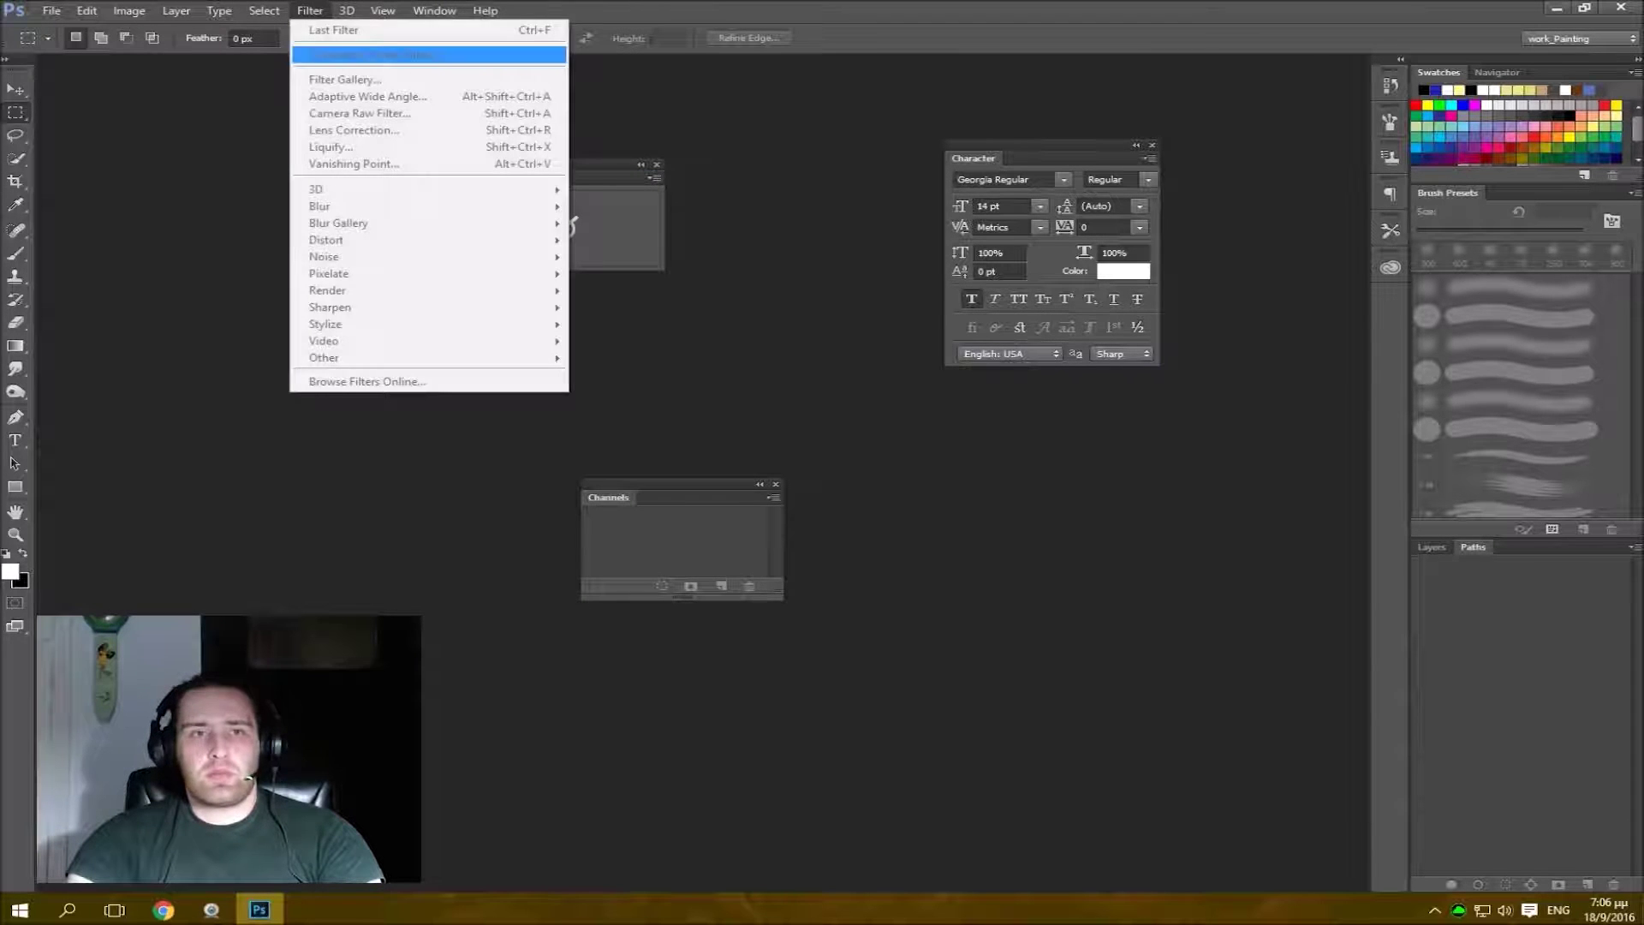
{"action": "left_click", "coordinate": [434, 11]}
{"action": "mouse_move", "coordinate": [453, 48]}
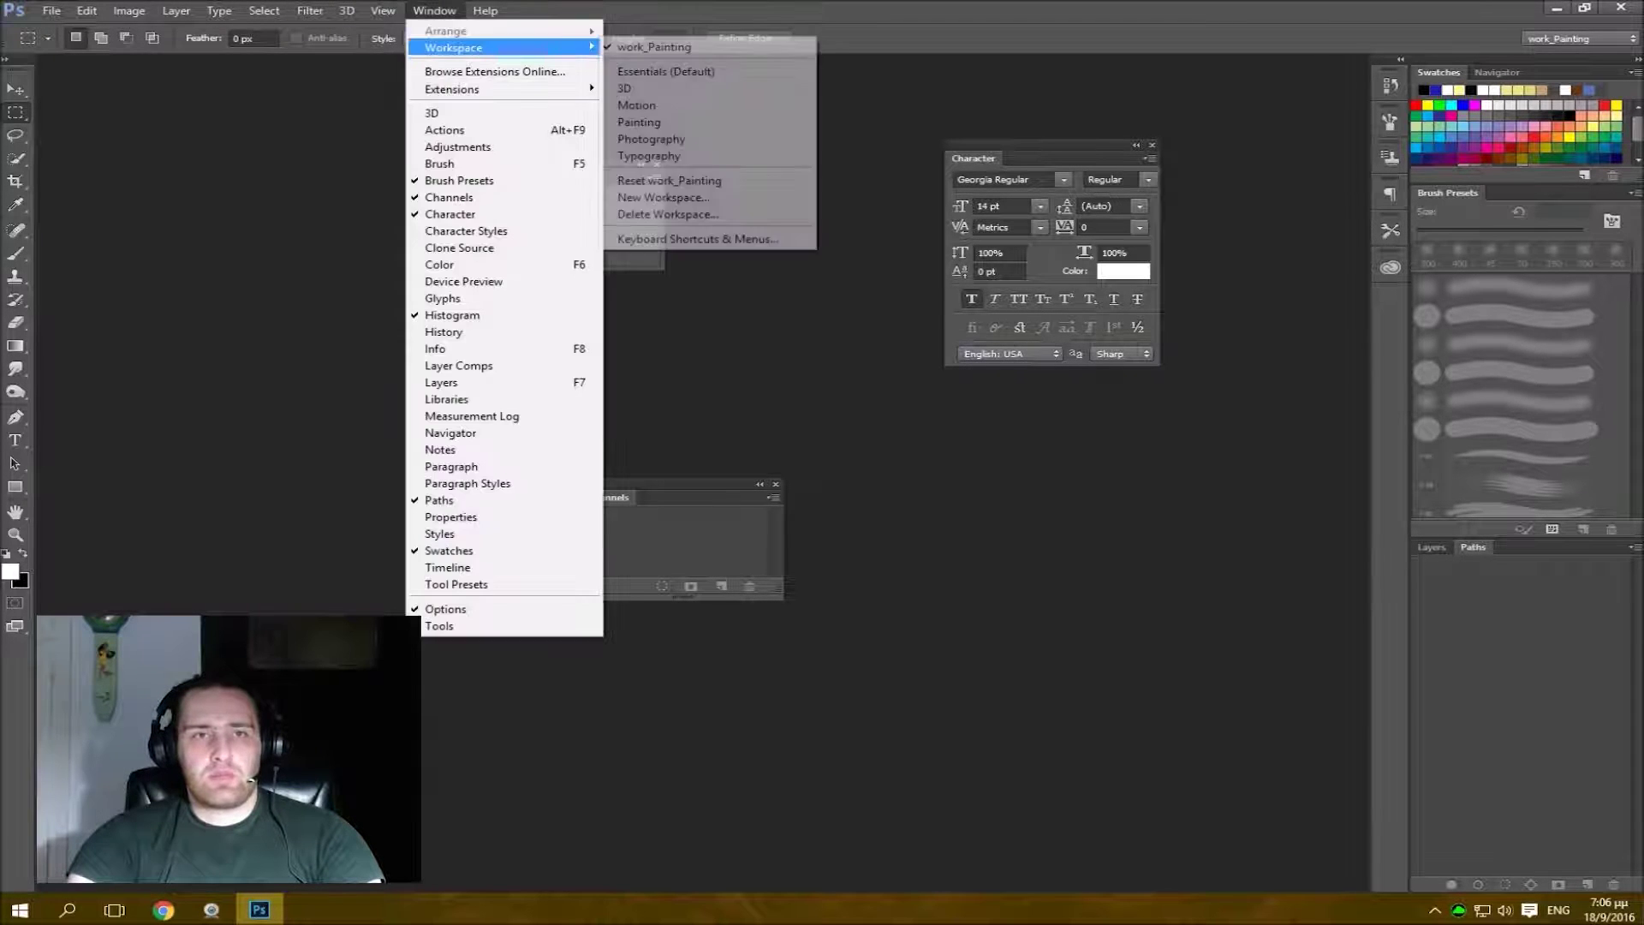
{"action": "left_click", "coordinate": [650, 122]}
{"action": "left_click", "coordinate": [434, 11]}
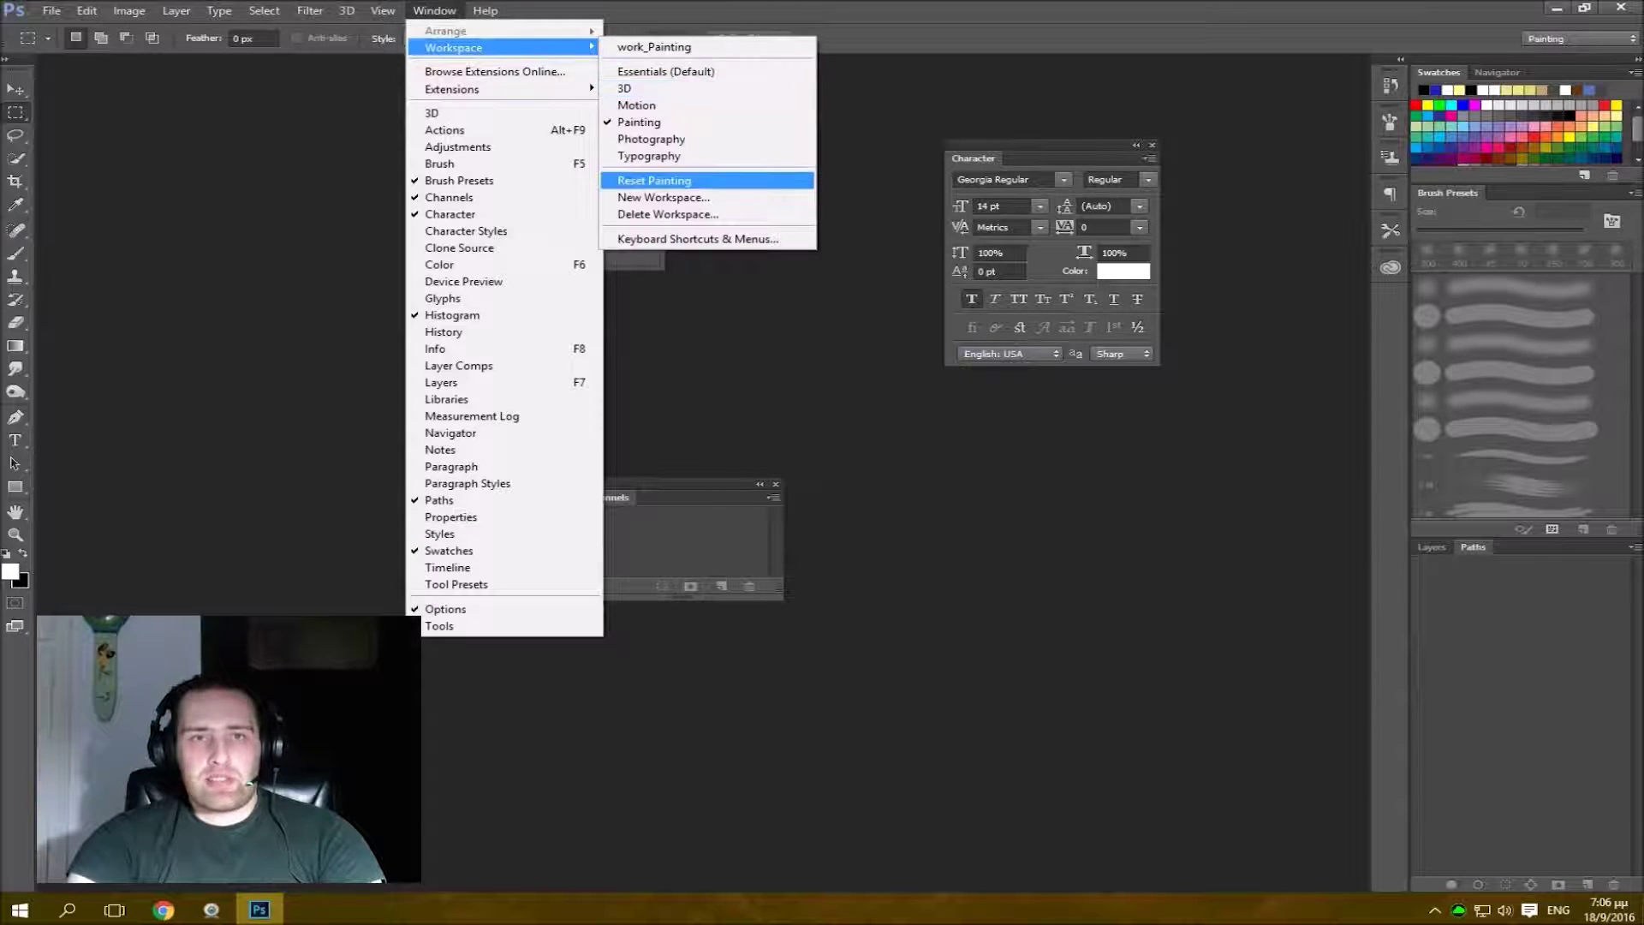
{"action": "left_click", "coordinate": [654, 179]}
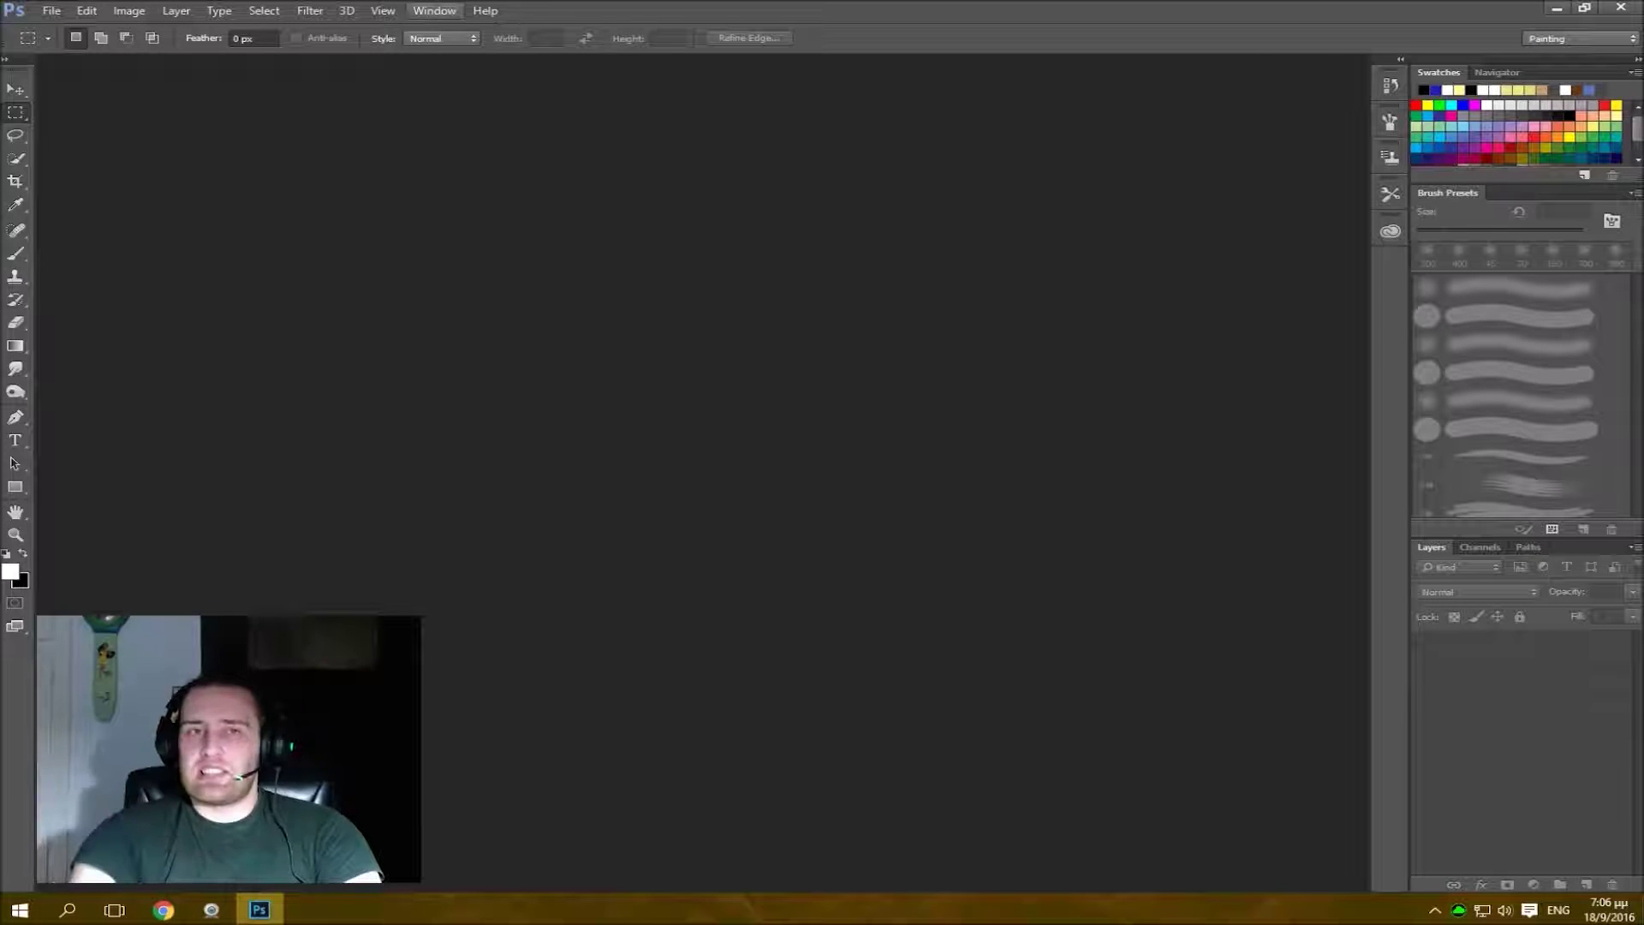
- Switch to work_Painting, then back to the built-in Painting workspace
{"action": "left_click", "coordinate": [434, 10]}
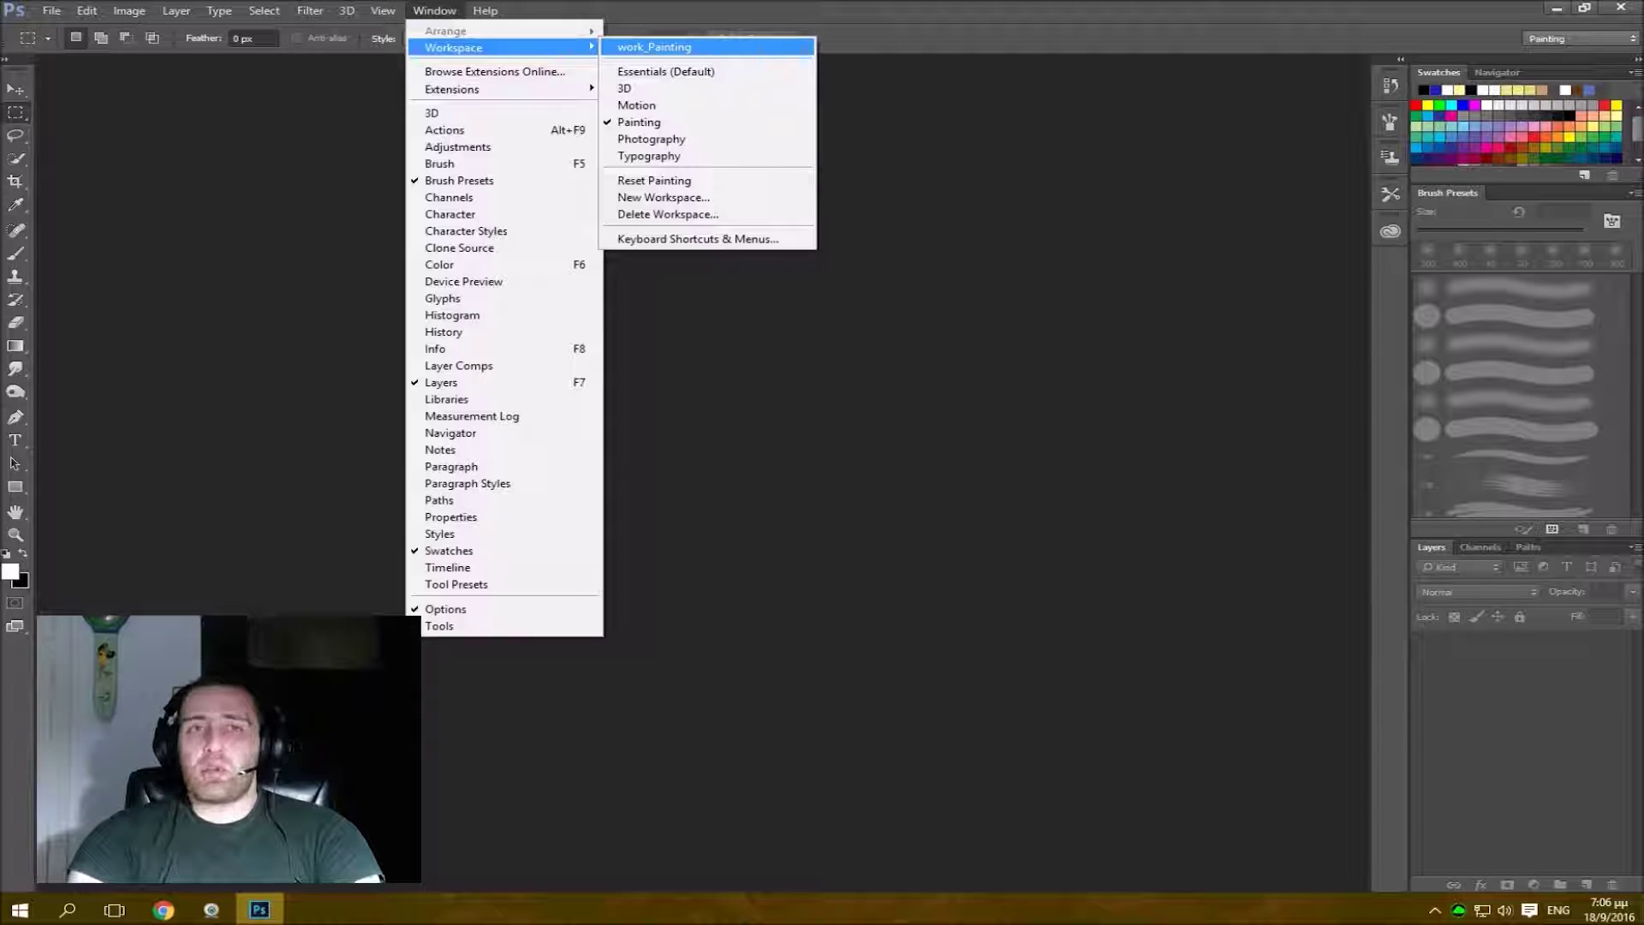
{"action": "left_click", "coordinate": [654, 47]}
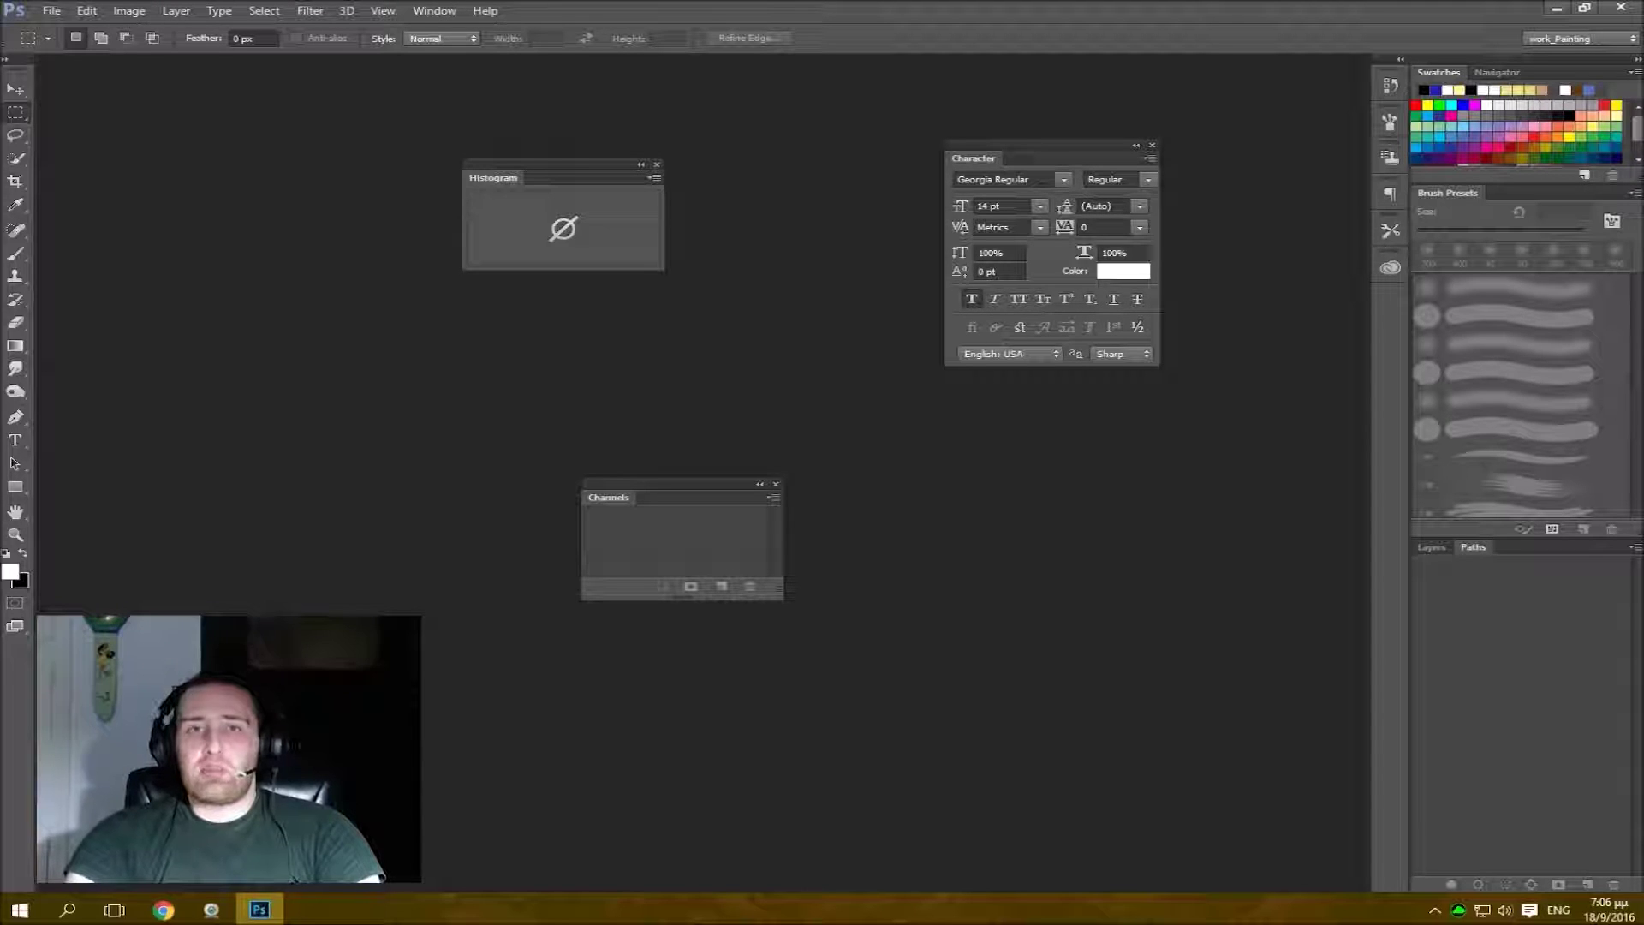
{"action": "left_click", "coordinate": [434, 10]}
{"action": "mouse_move", "coordinate": [454, 48]}
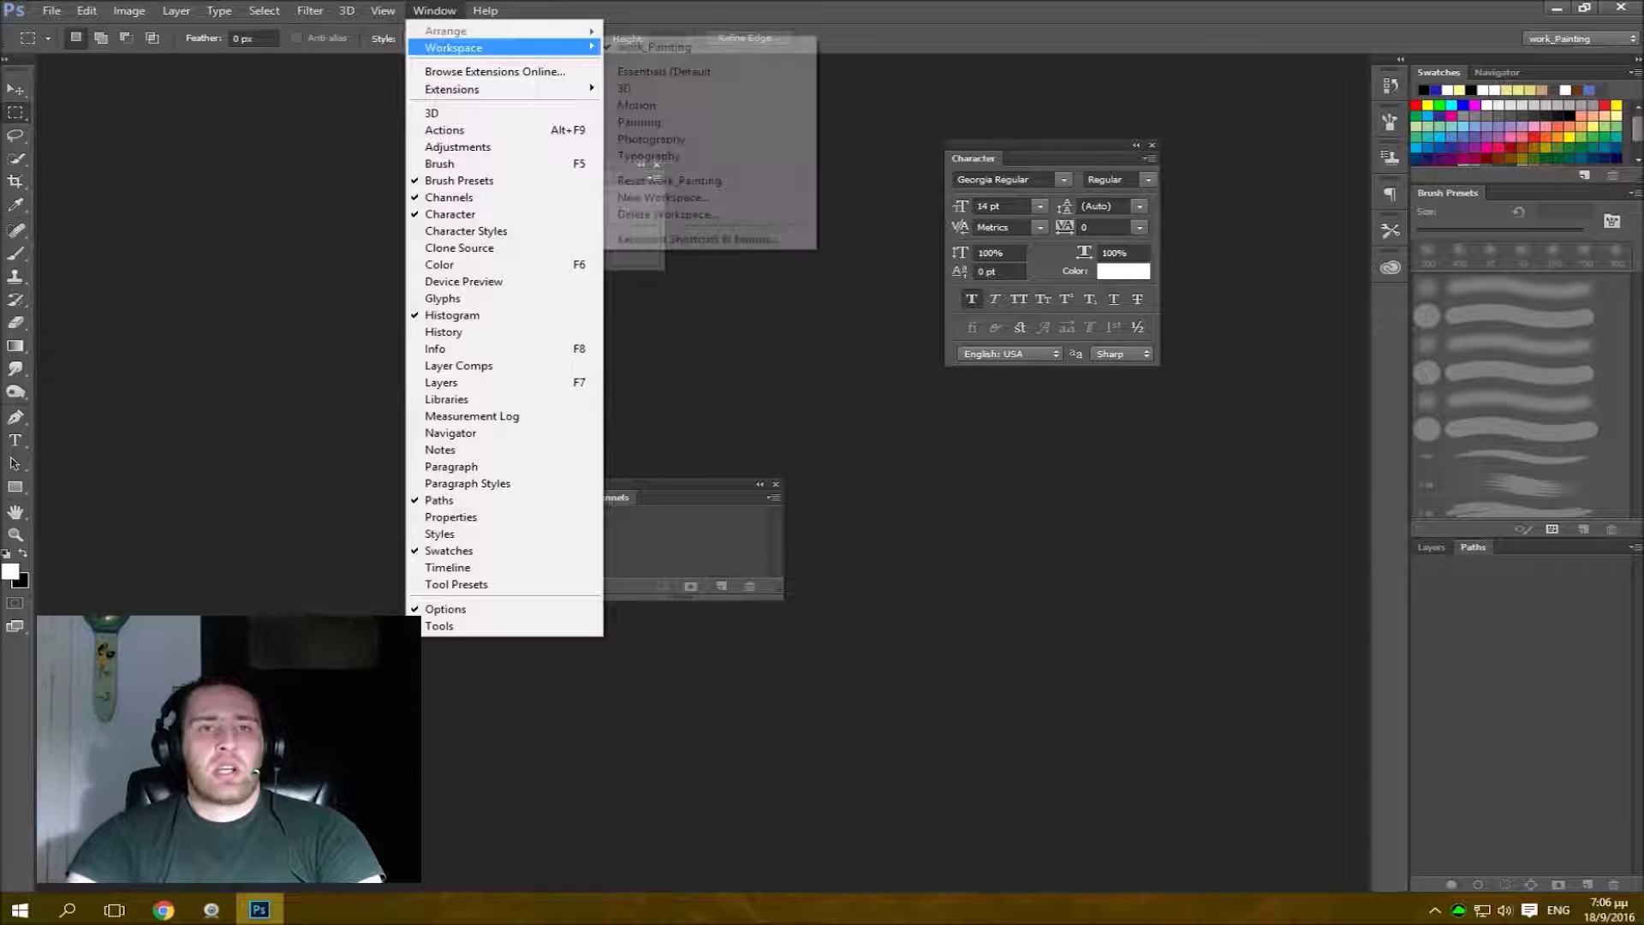
{"action": "left_click", "coordinate": [639, 121]}
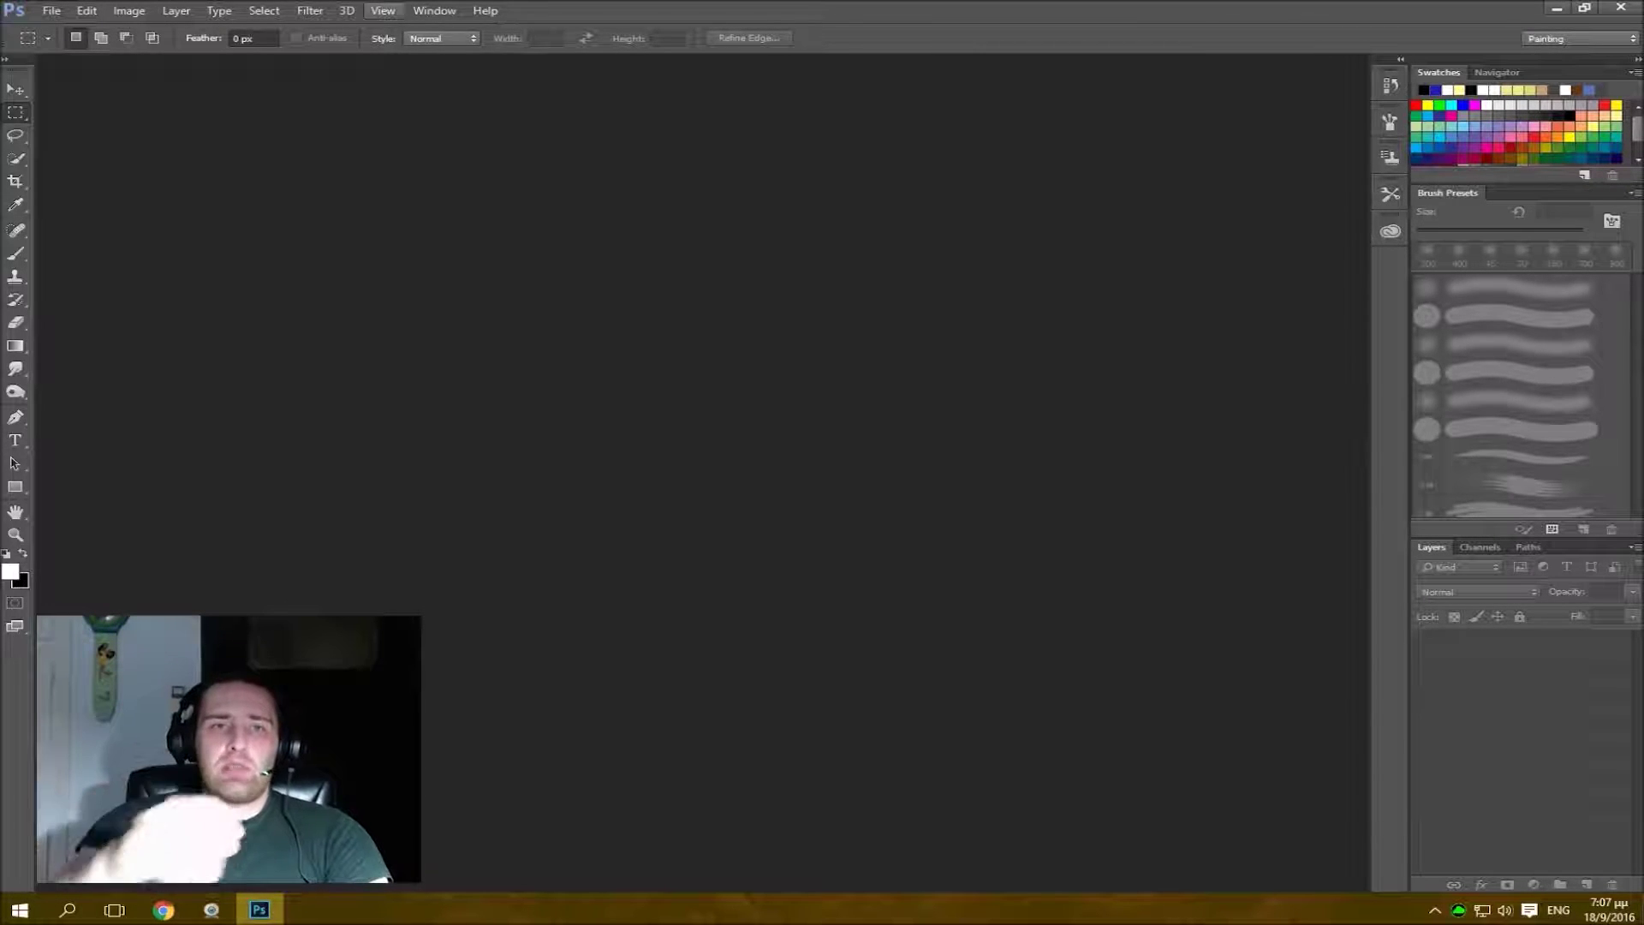
{"action": "left_click", "coordinate": [435, 10]}
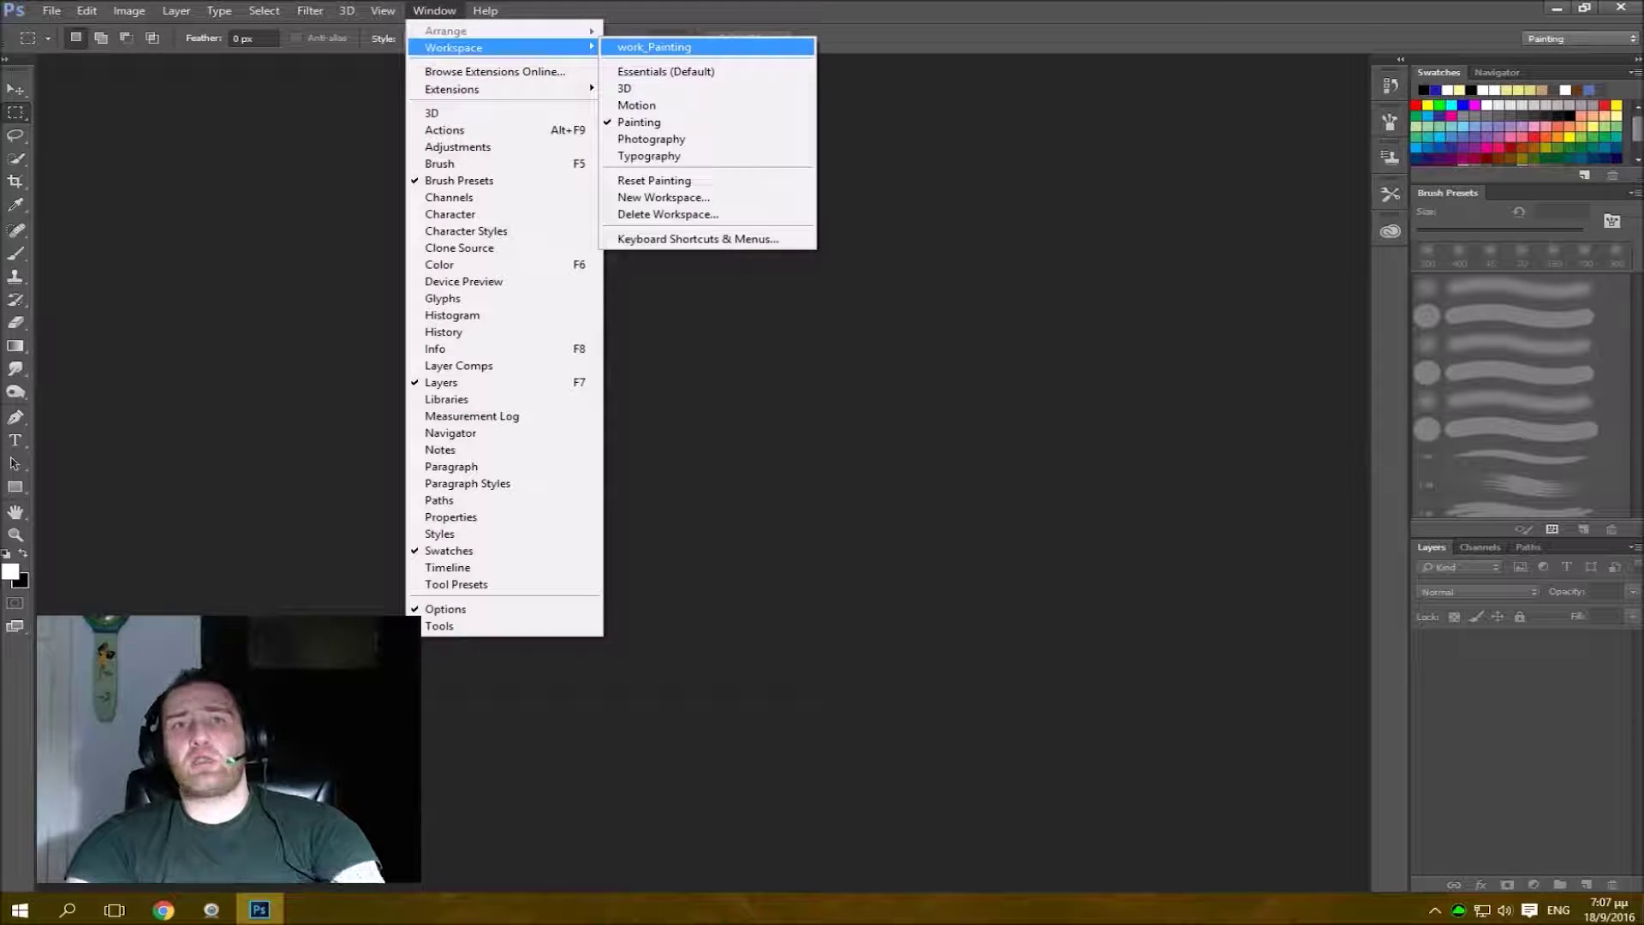
- Delete the work_Painting workspace via Delete Workspace and confirm with Yes
{"action": "left_click", "coordinate": [668, 214]}
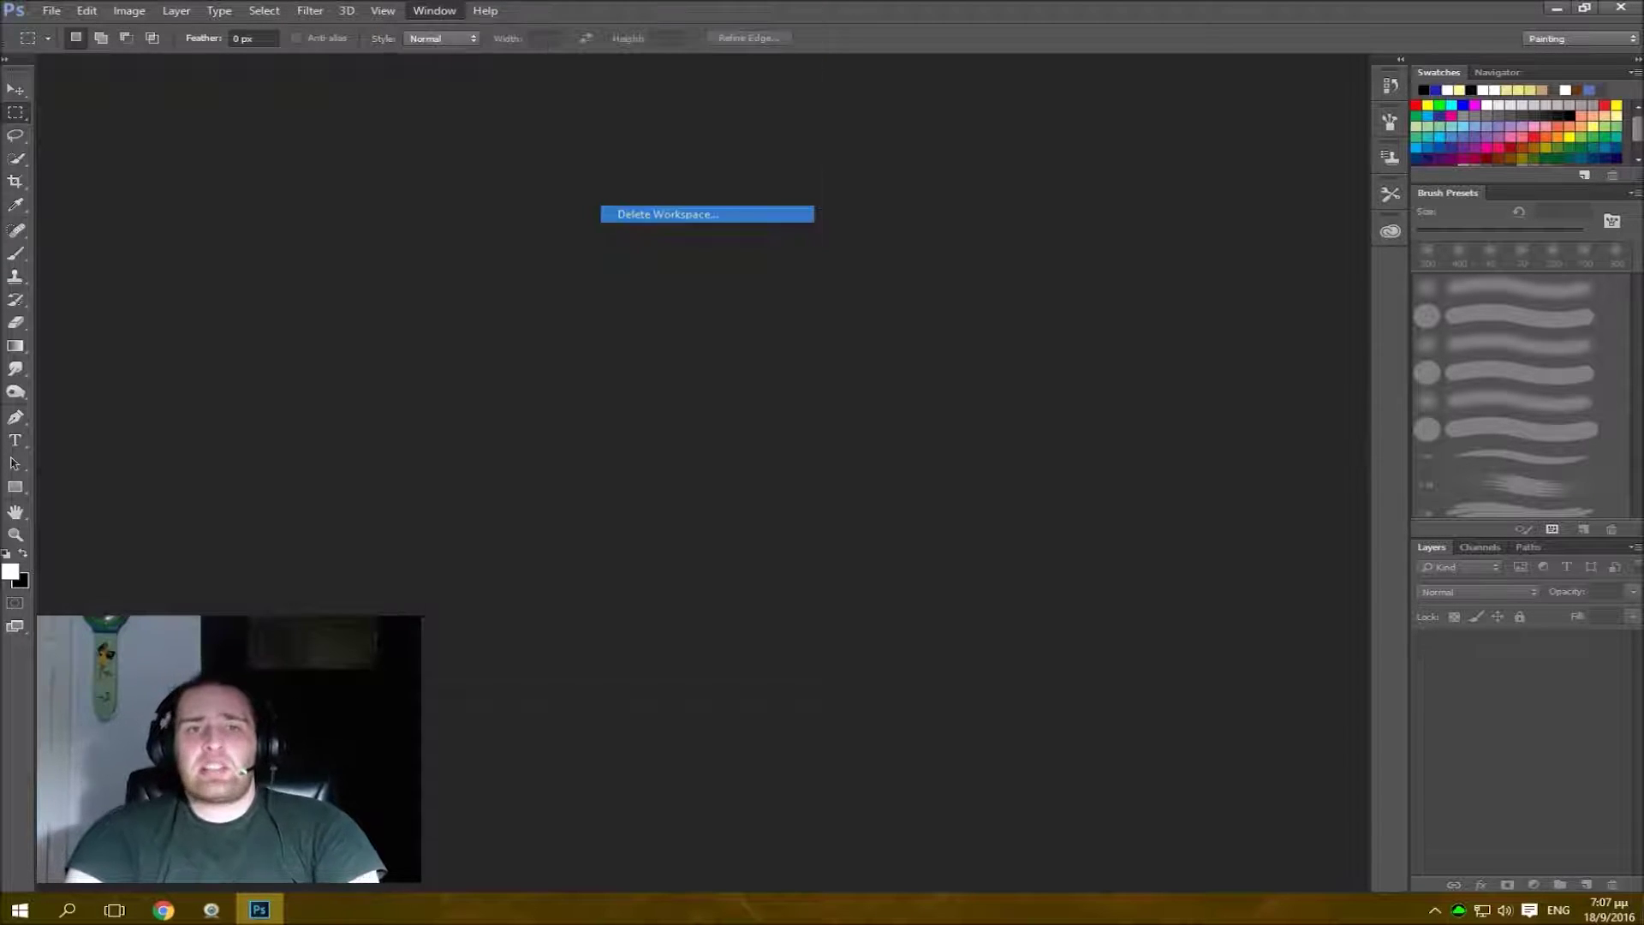
{"action": "left_click", "coordinate": [818, 279]}
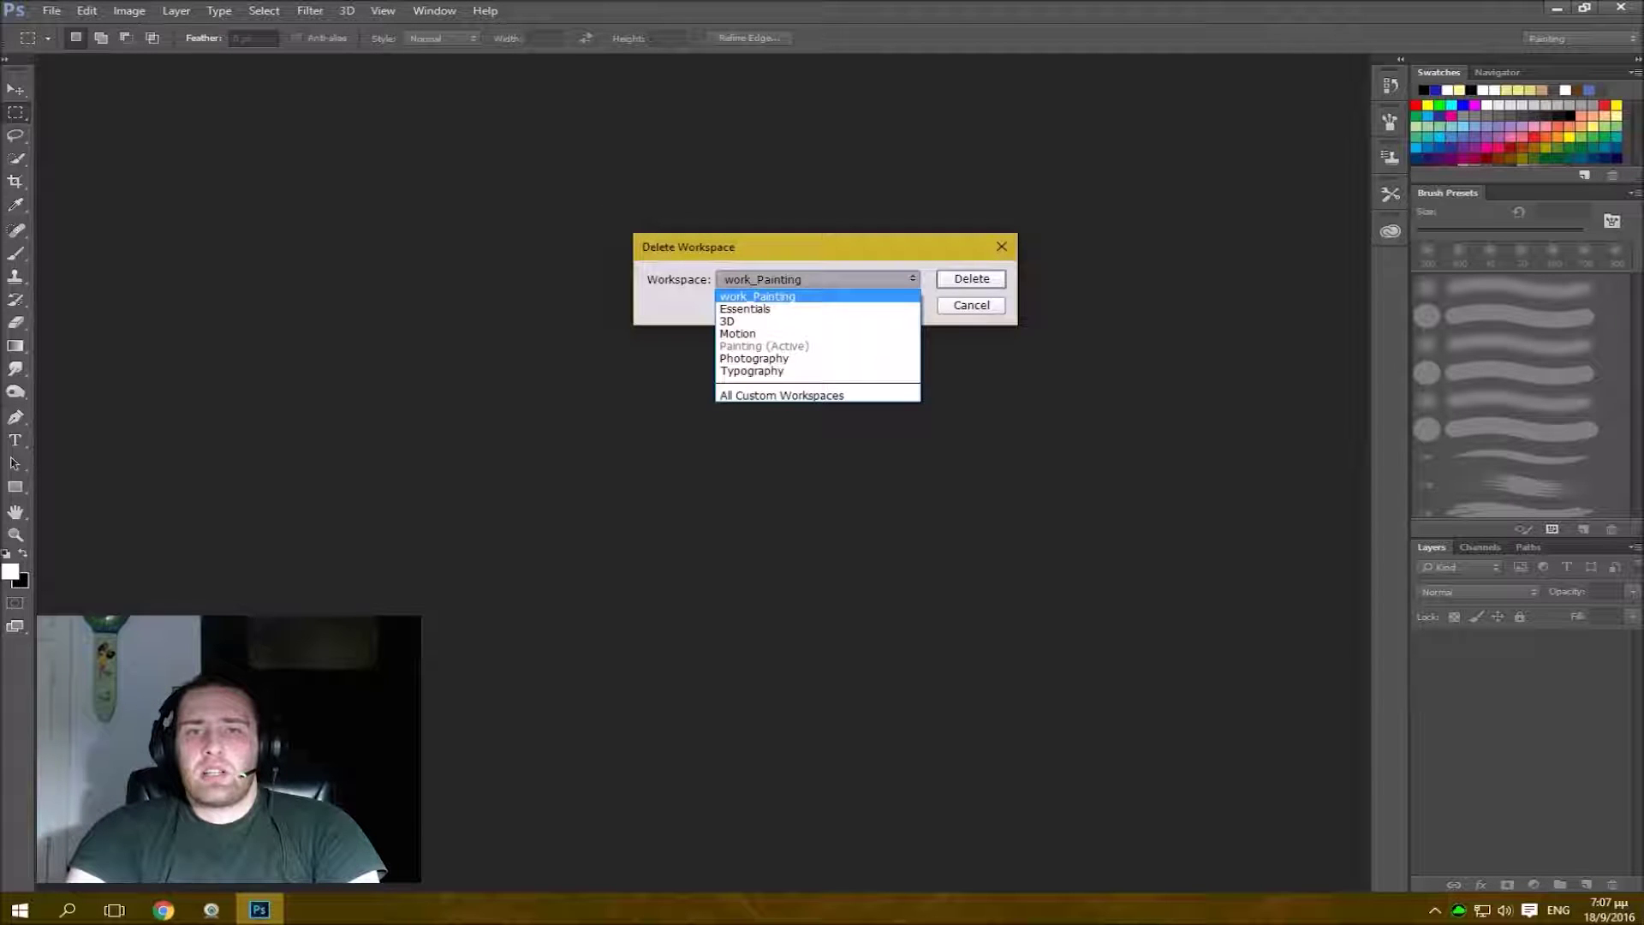
{"action": "key", "text": "Return"}
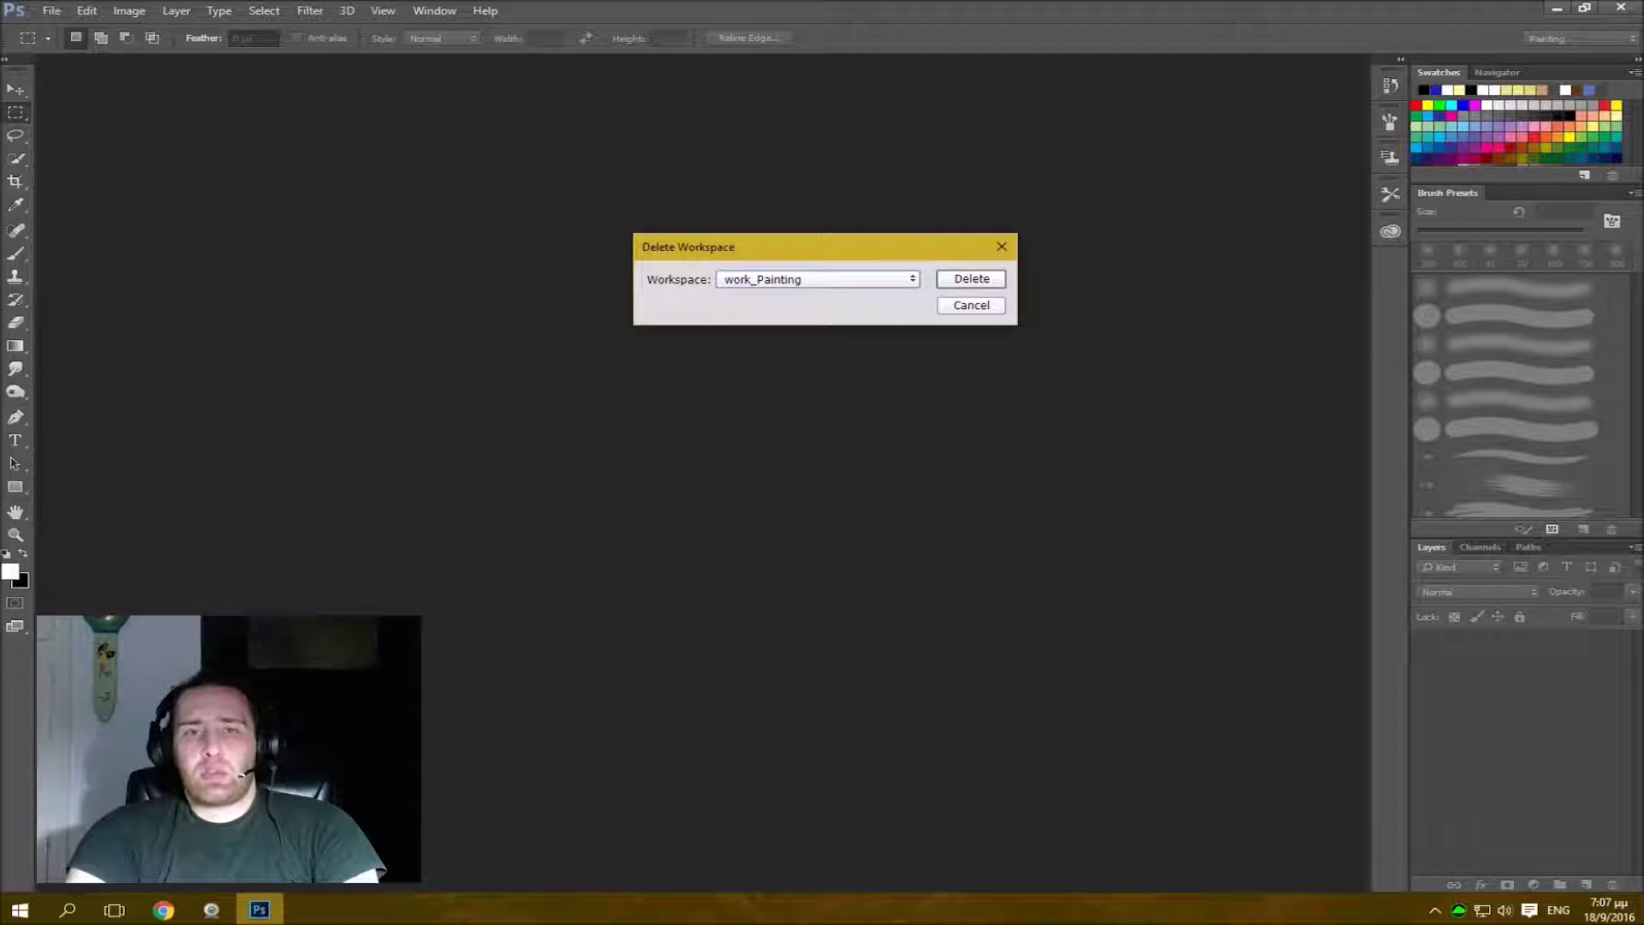
{"action": "key", "text": "Return"}
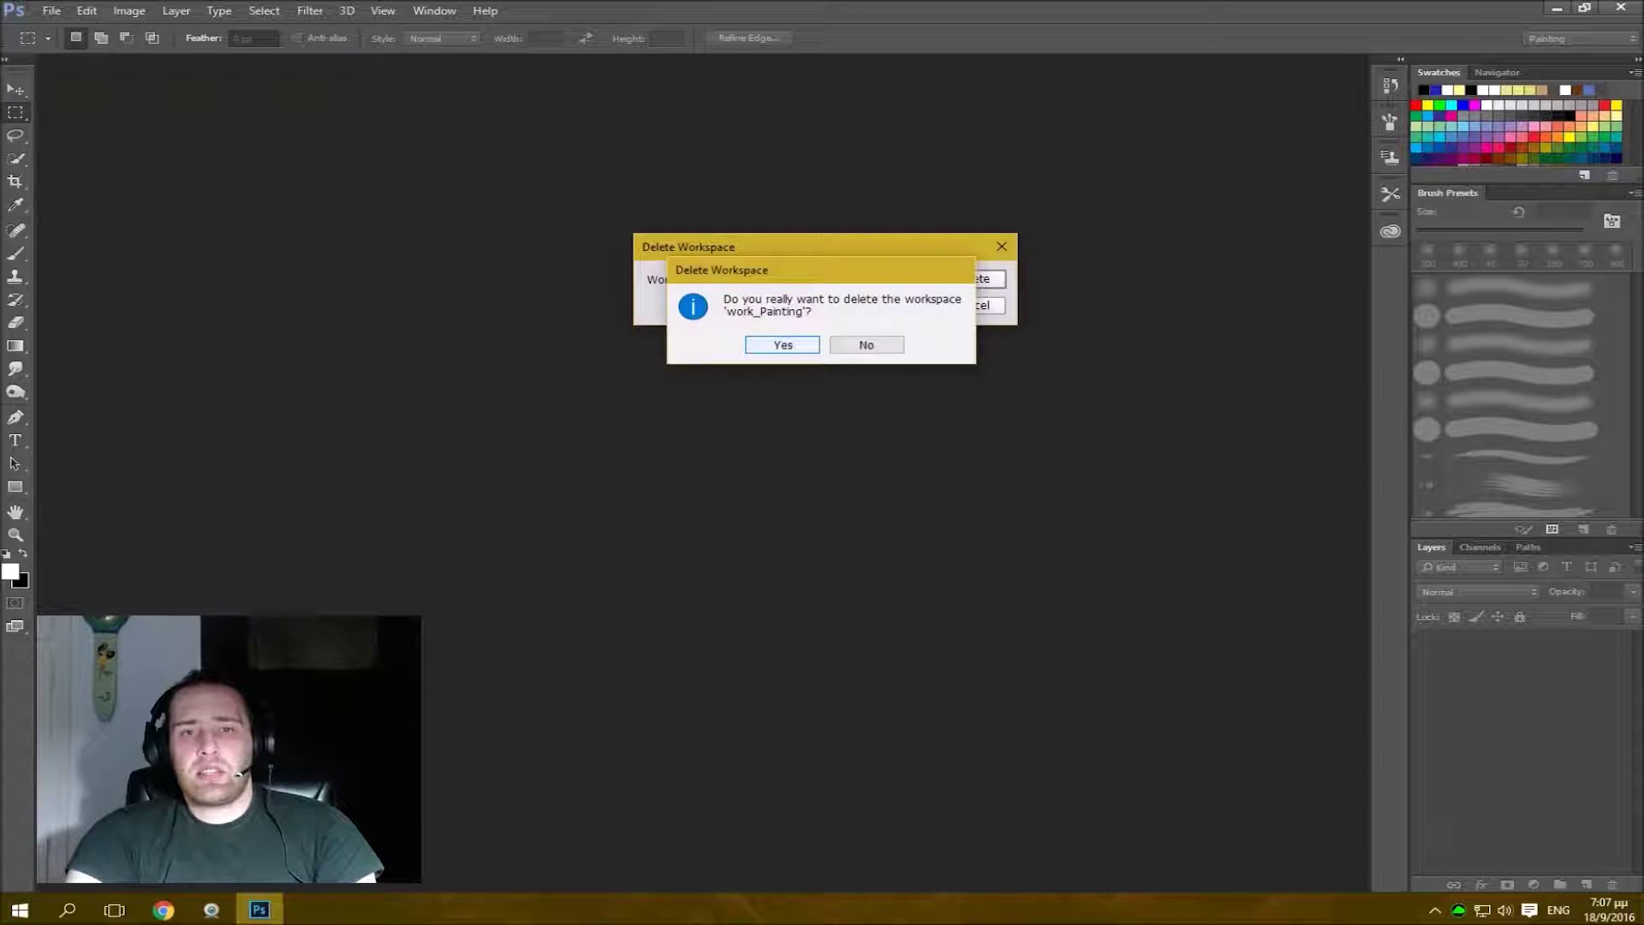
{"action": "key", "text": "Return"}
- Check the remaining workspaces in the Workspace submenu, then view the File menu
{"action": "key", "text": "alt+w"}
{"action": "key", "text": "Down"}
{"action": "key", "text": "Down"}
{"action": "key", "text": "Right"}
{"action": "key", "text": "Down"}
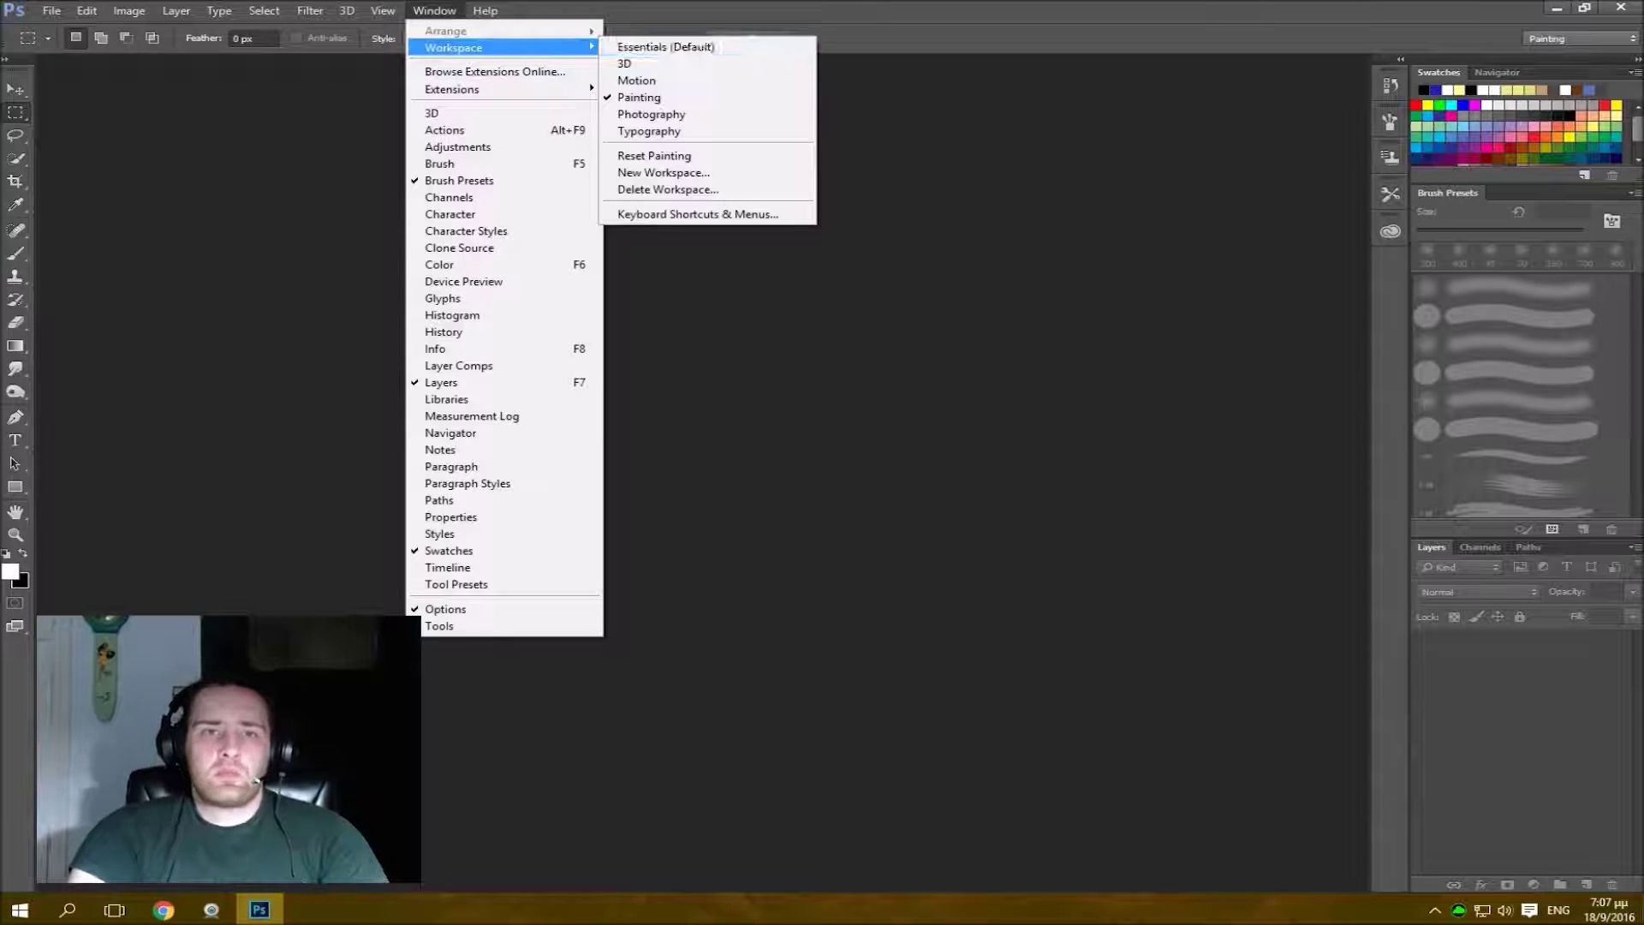
{"action": "key", "text": "Escape"}
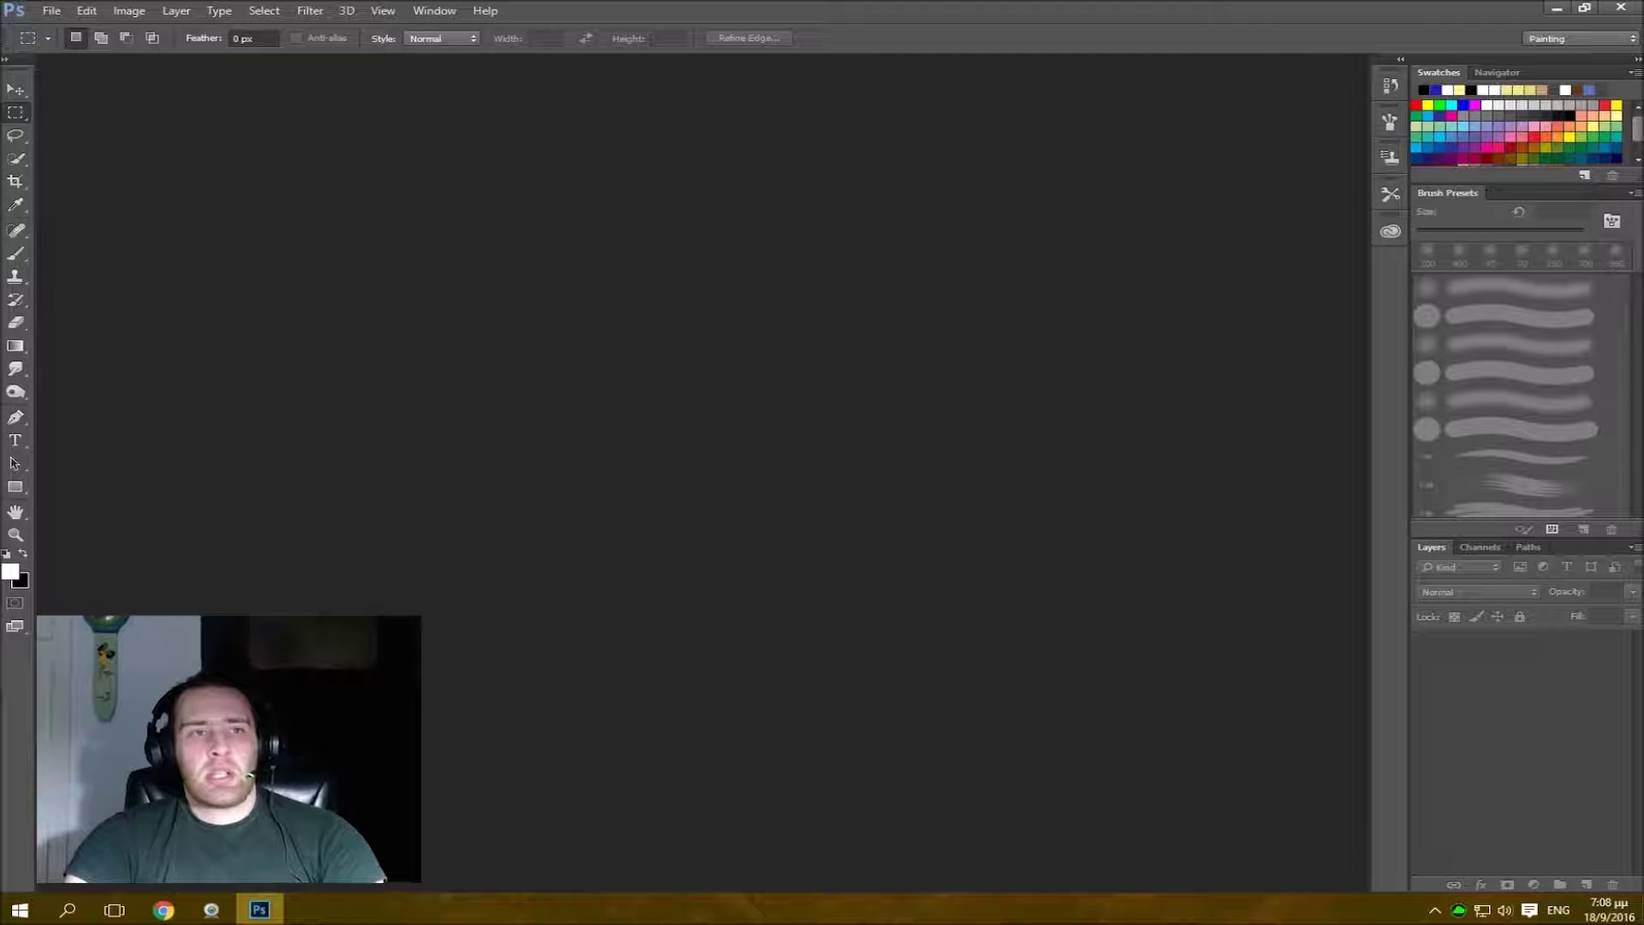
{"action": "left_click", "coordinate": [51, 10]}
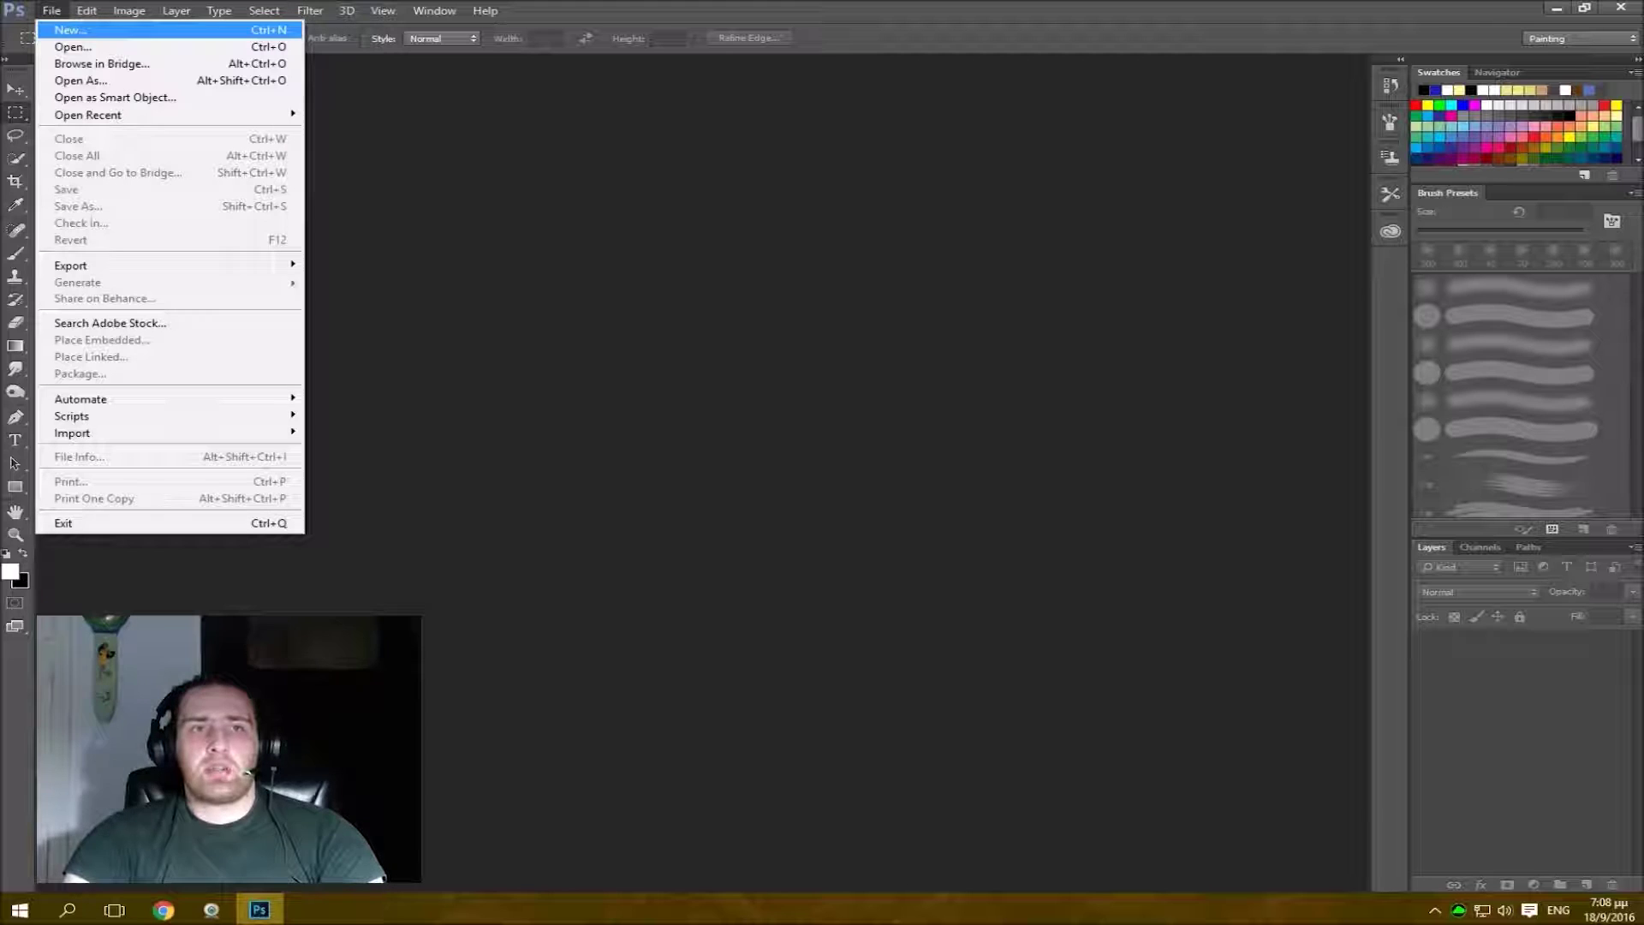
{"action": "key", "text": "Escape"}
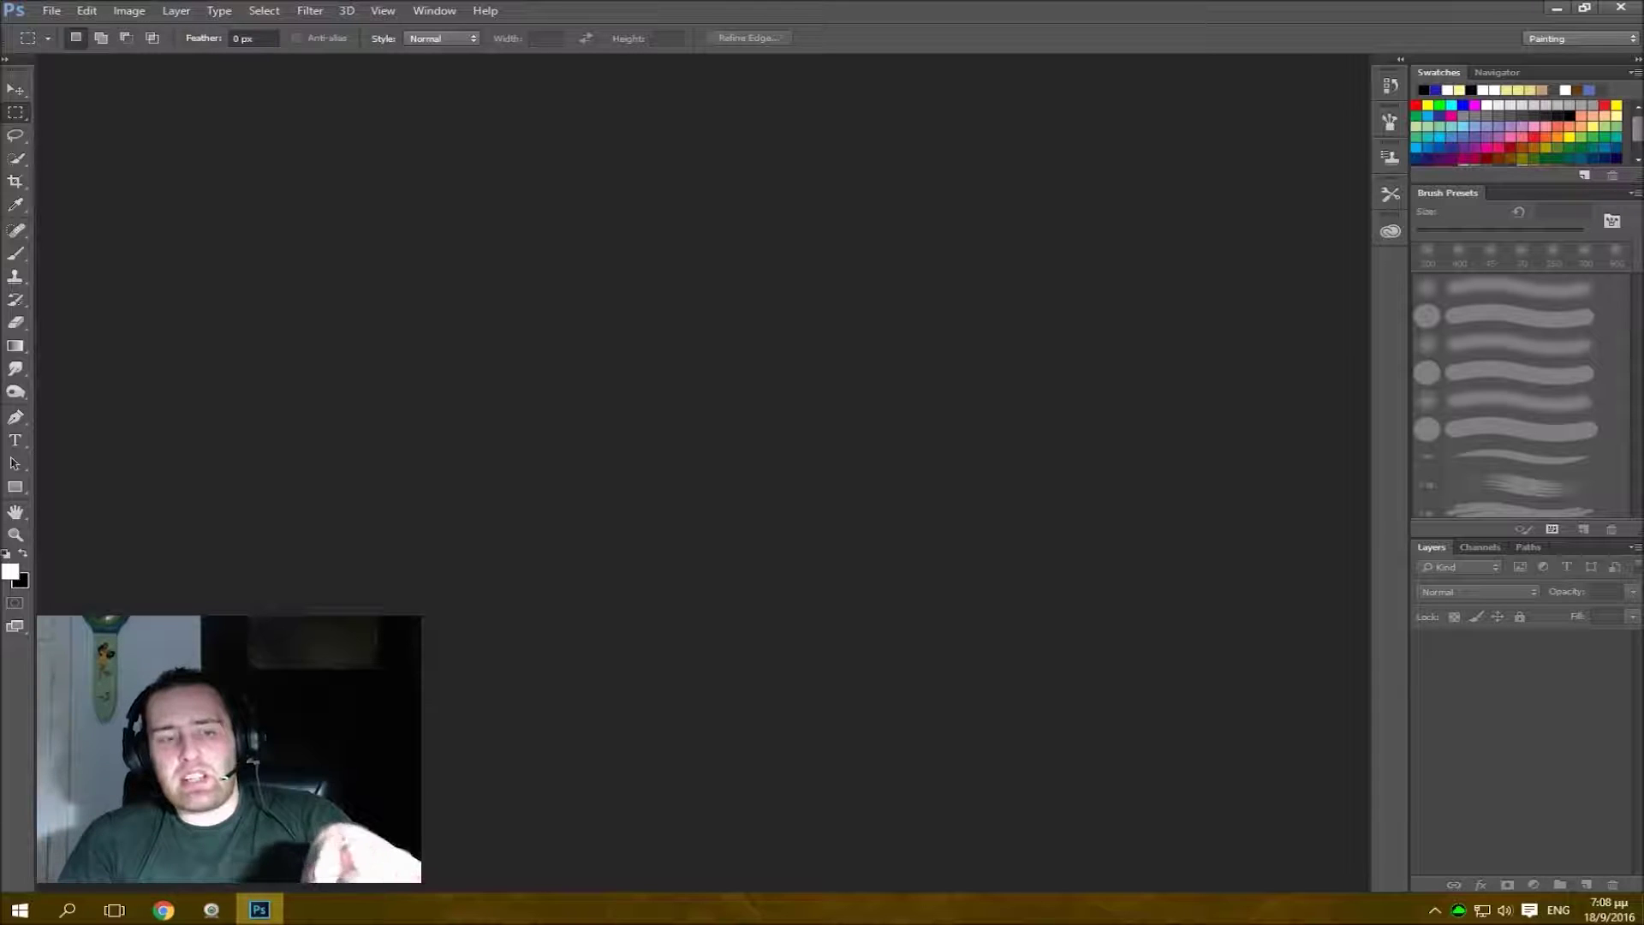
- Start a new document and name it ΝΕΟ ΕΓΓΡΑΦΟ using Greek keyboard input
{"action": "key", "text": "ctrl+n"}
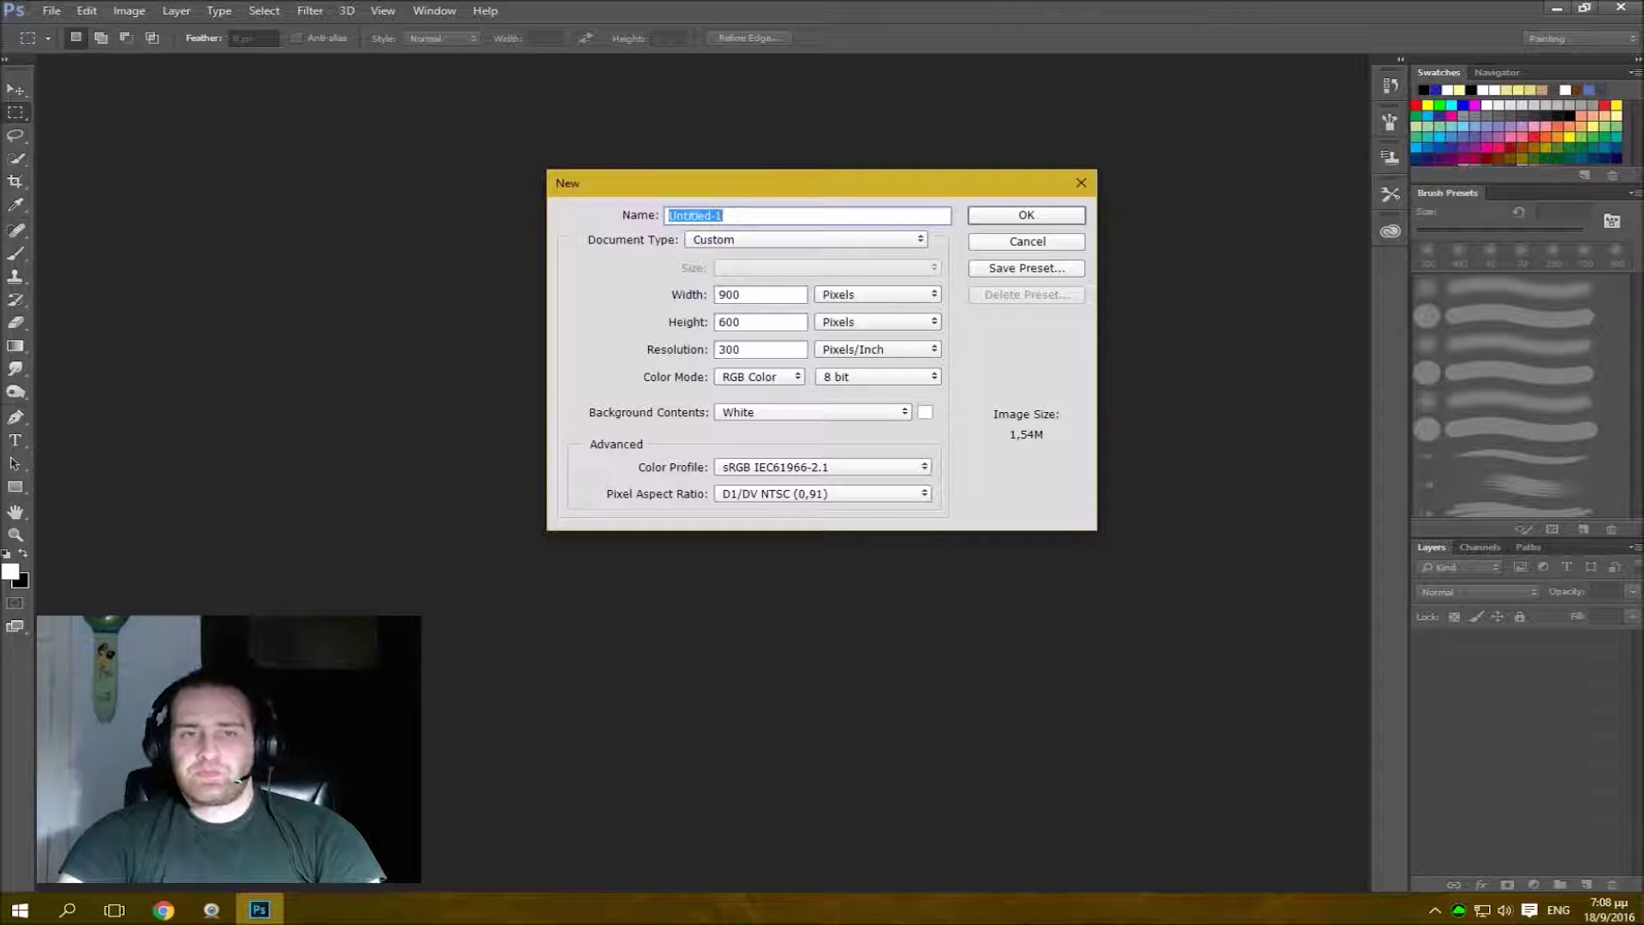
{"action": "key", "text": "alt+shift"}
{"action": "type", "text": "νδ"}
{"action": "key", "text": "BackSpace"}
{"action": "key", "text": "BackSpace"}
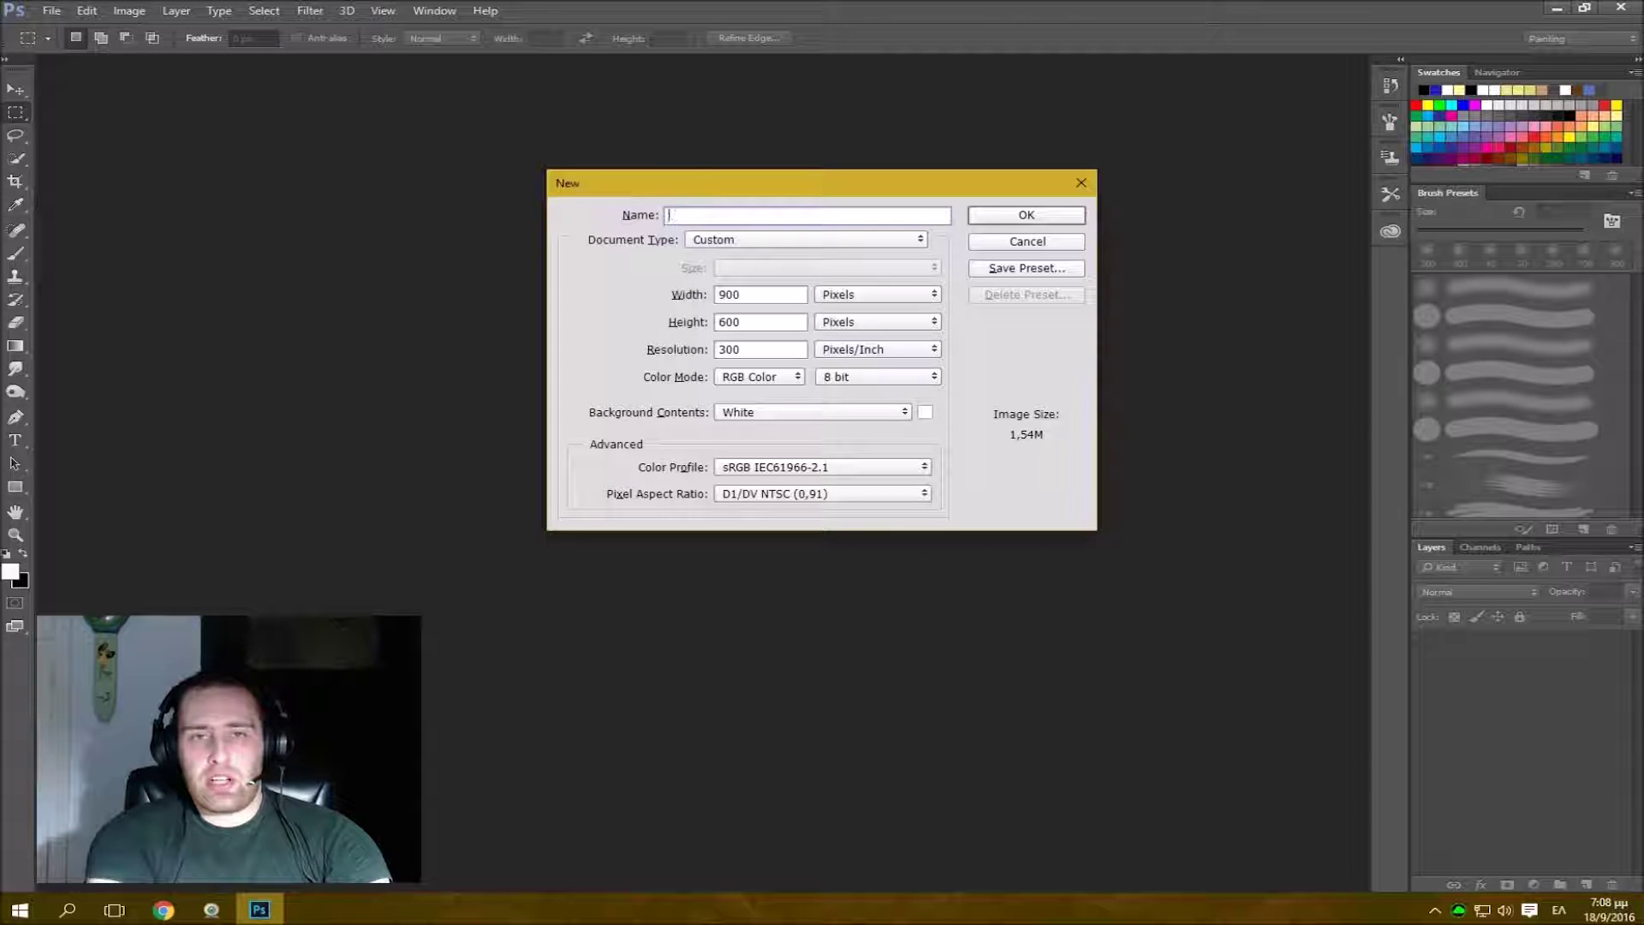
{"action": "type", "text": "ΕΓΓΡΑΦΟ=0"}
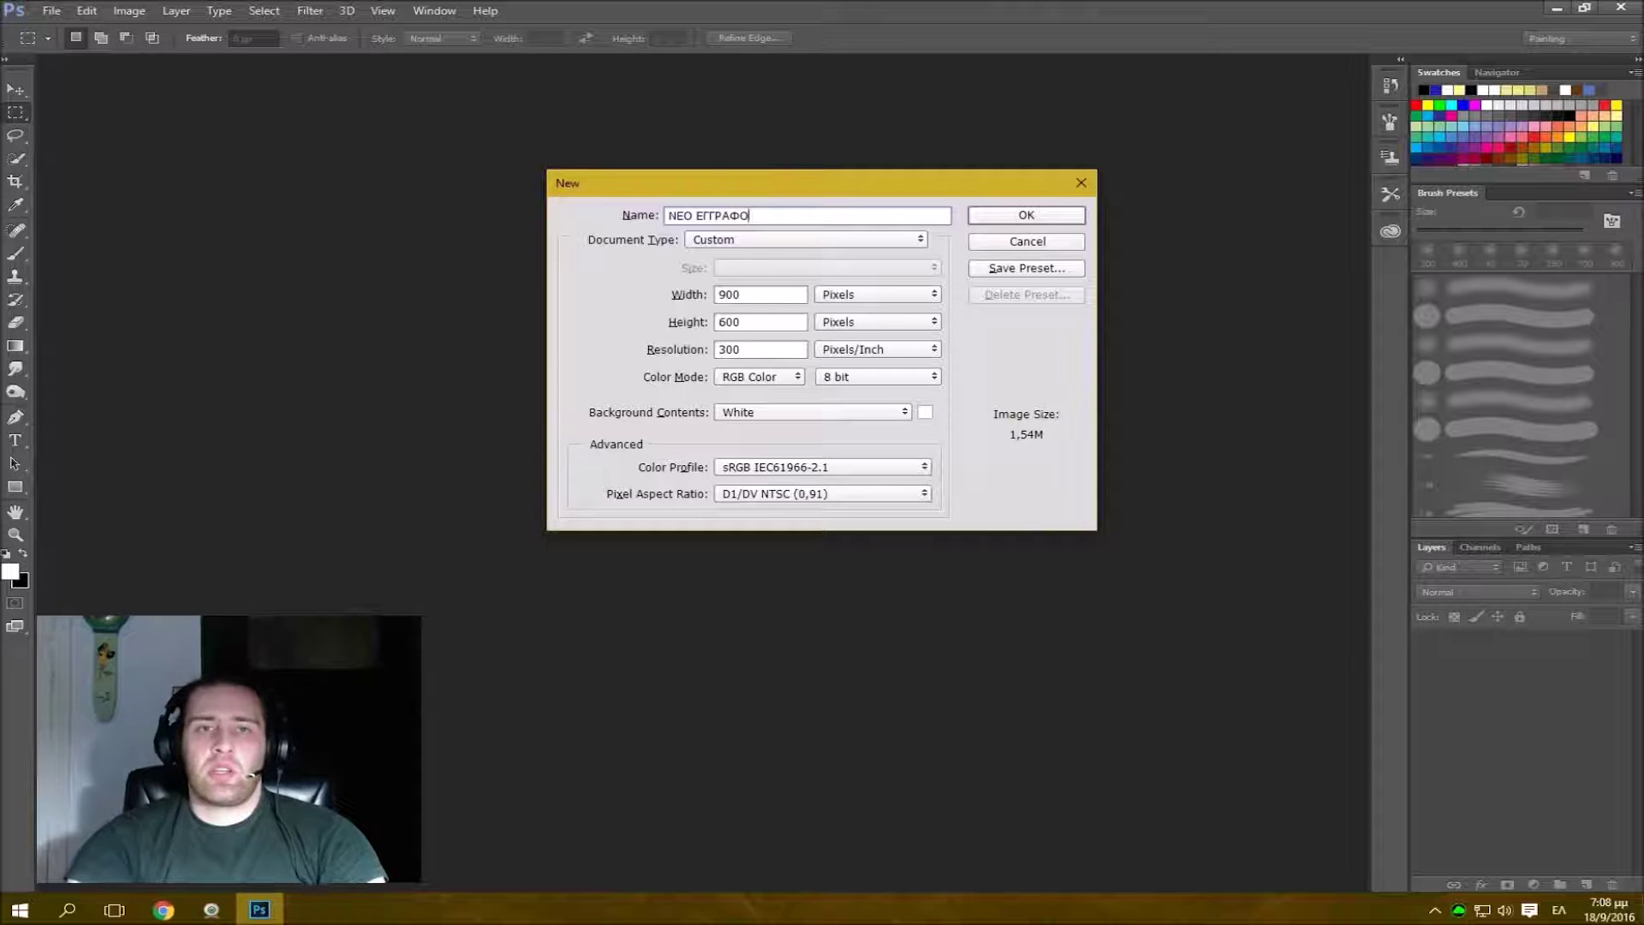
- Keep the Custom document type, pixel width units and RGB Color mode, then review bit depths
{"action": "left_click", "coordinate": [804, 239]}
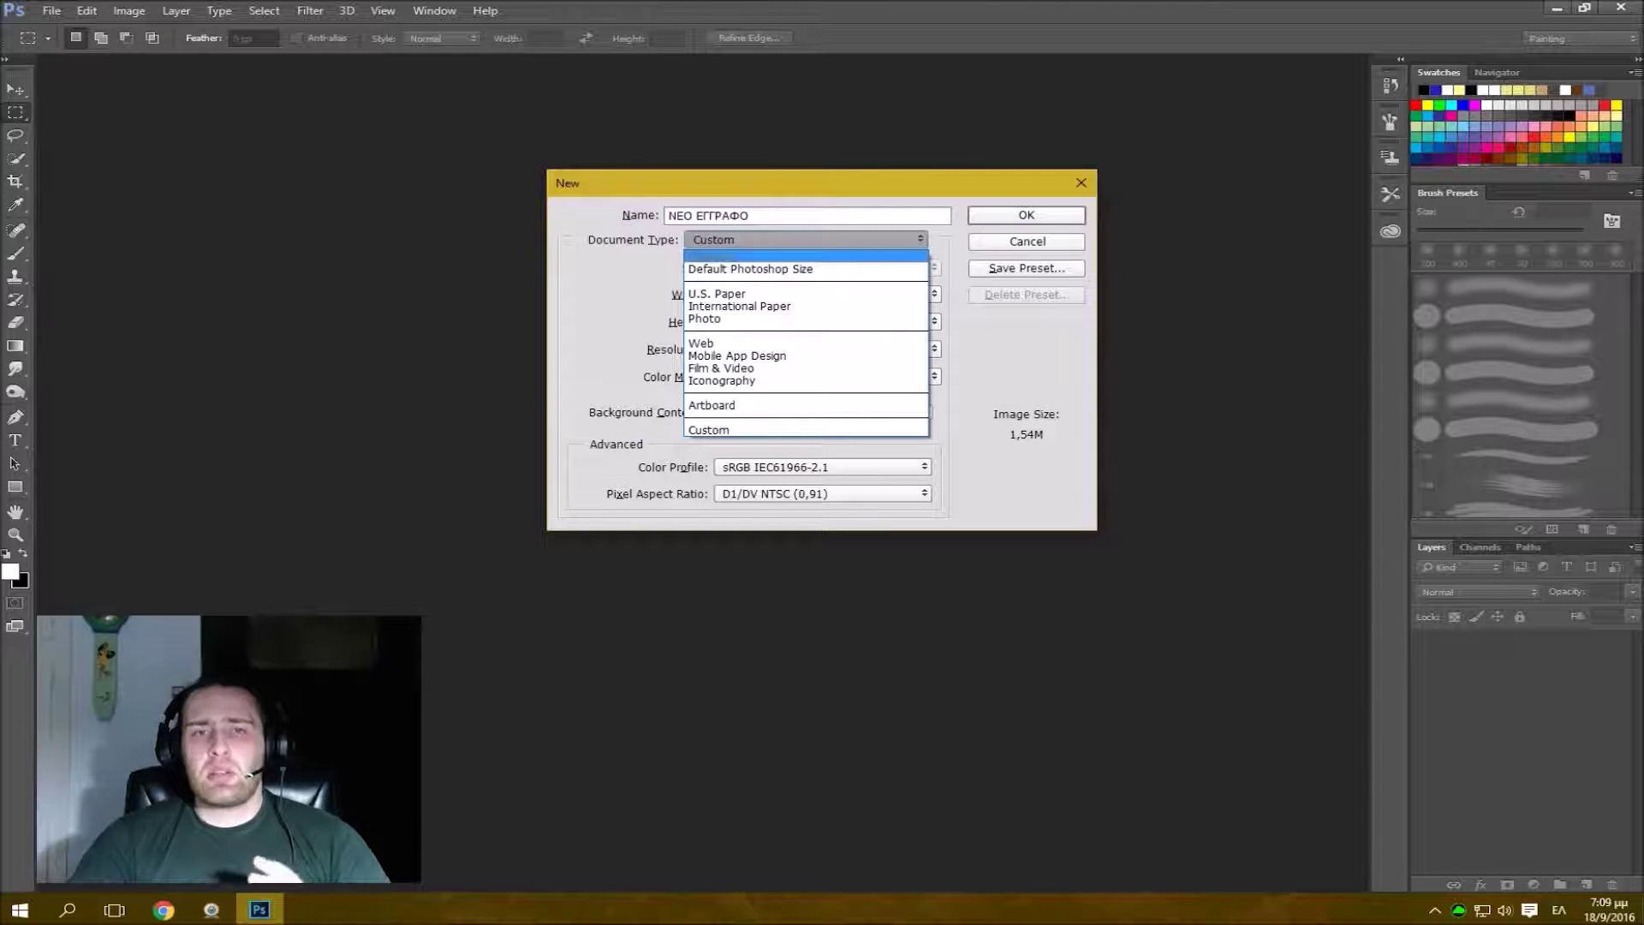
{"action": "key", "text": "Return"}
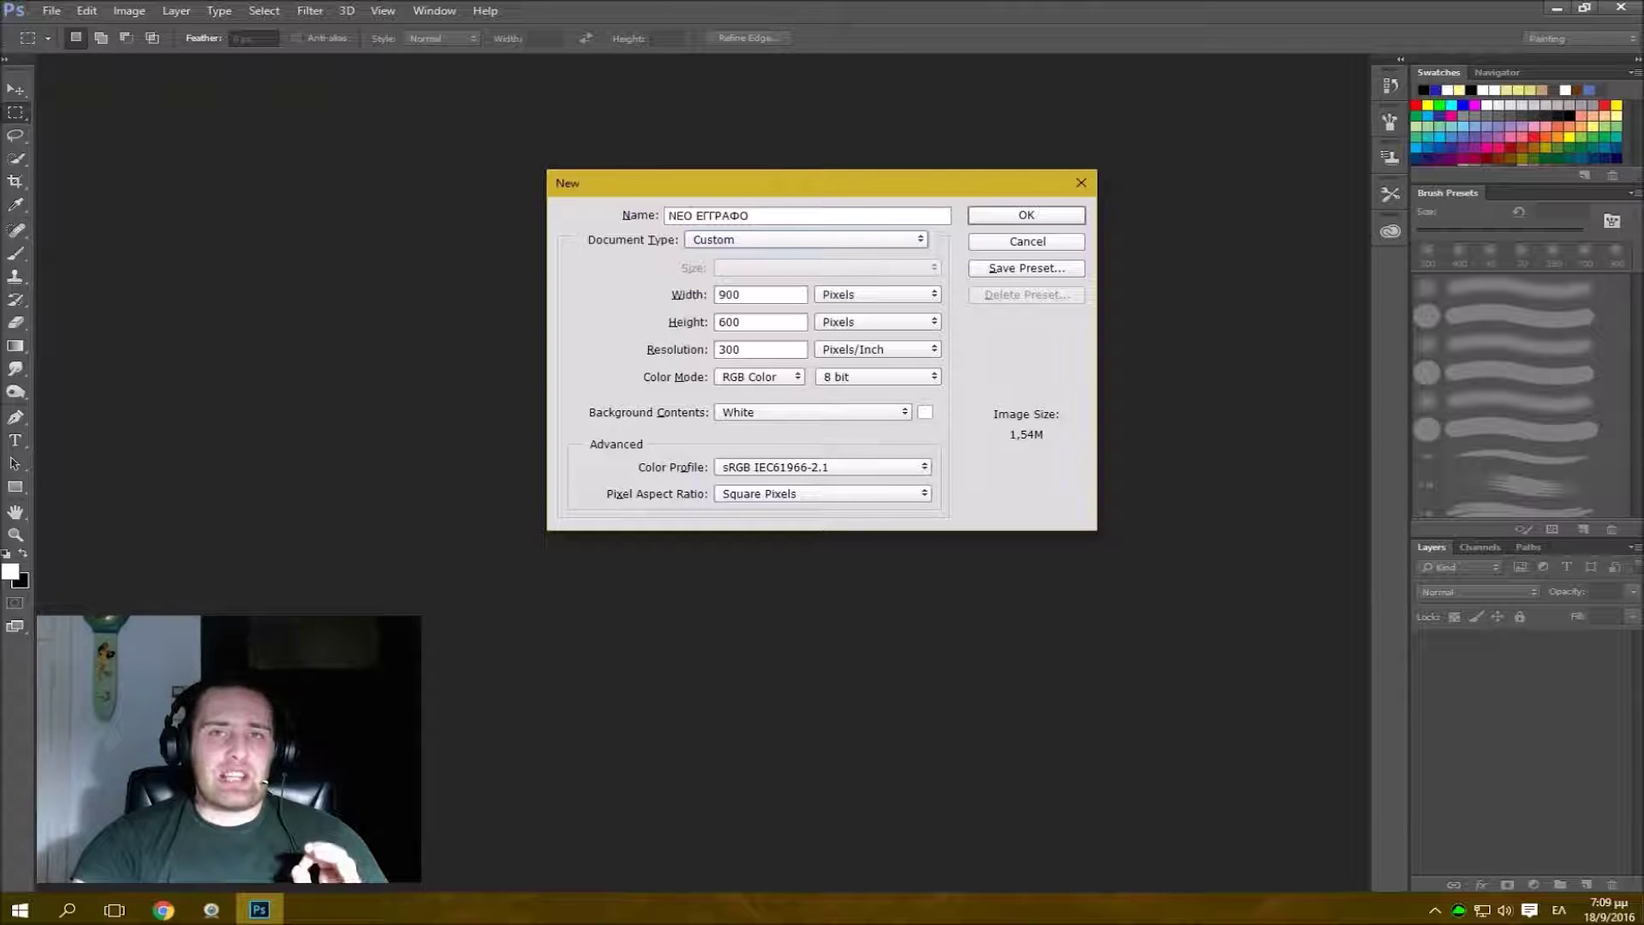
{"action": "left_click", "coordinate": [877, 294]}
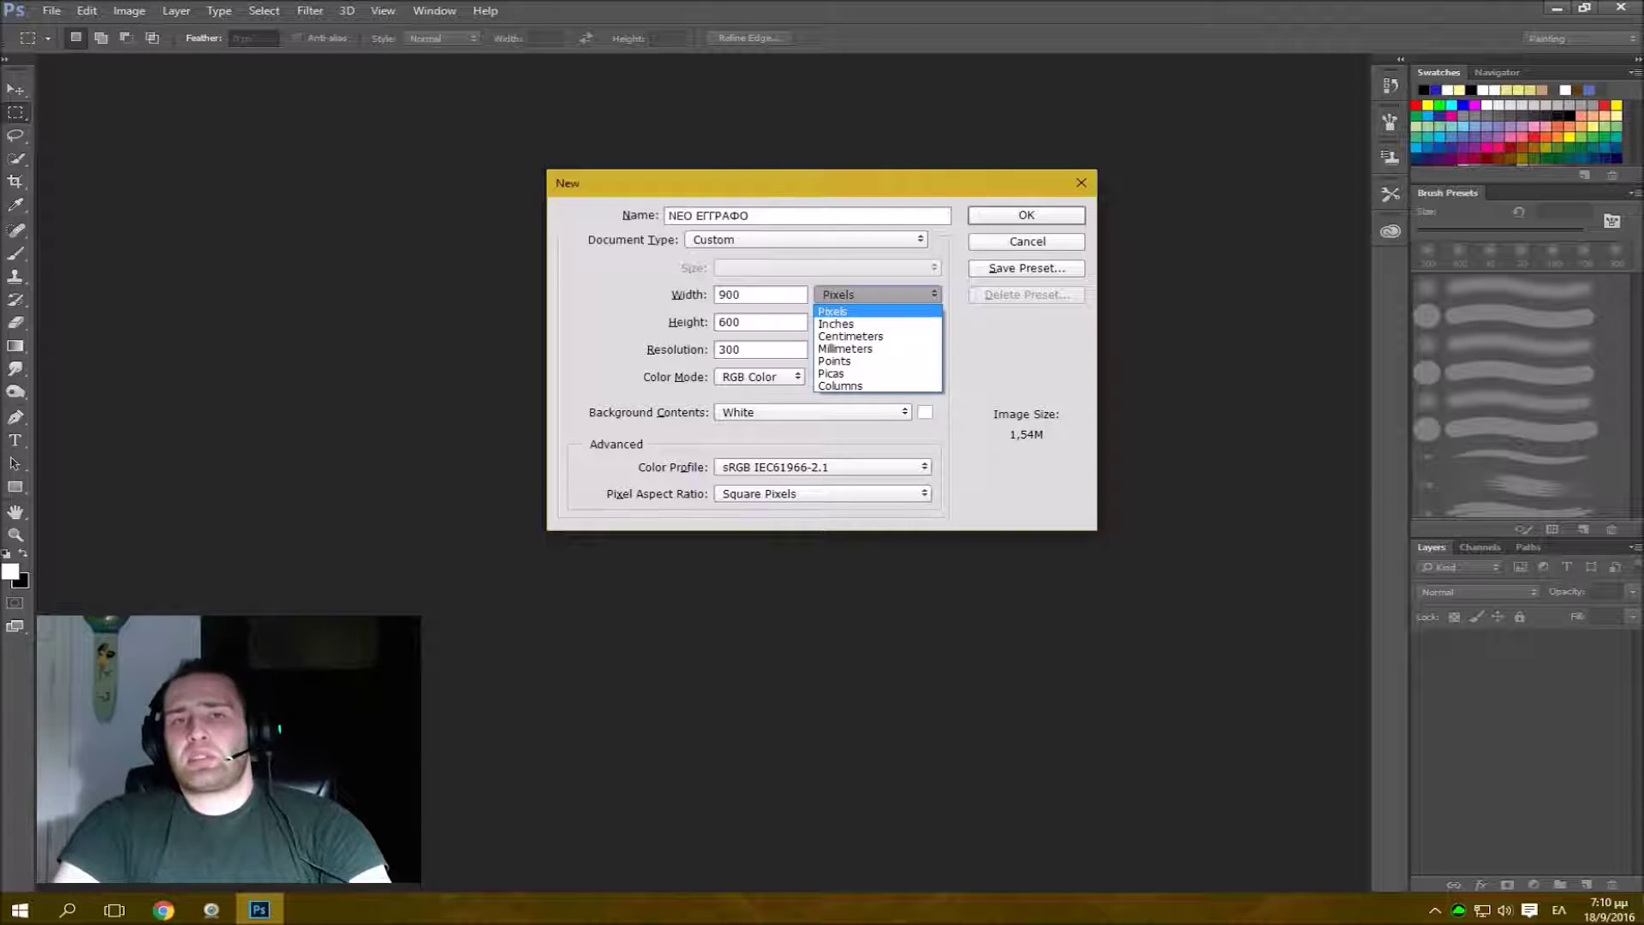
{"action": "key", "text": "Escape"}
{"action": "left_click", "coordinate": [759, 376]}
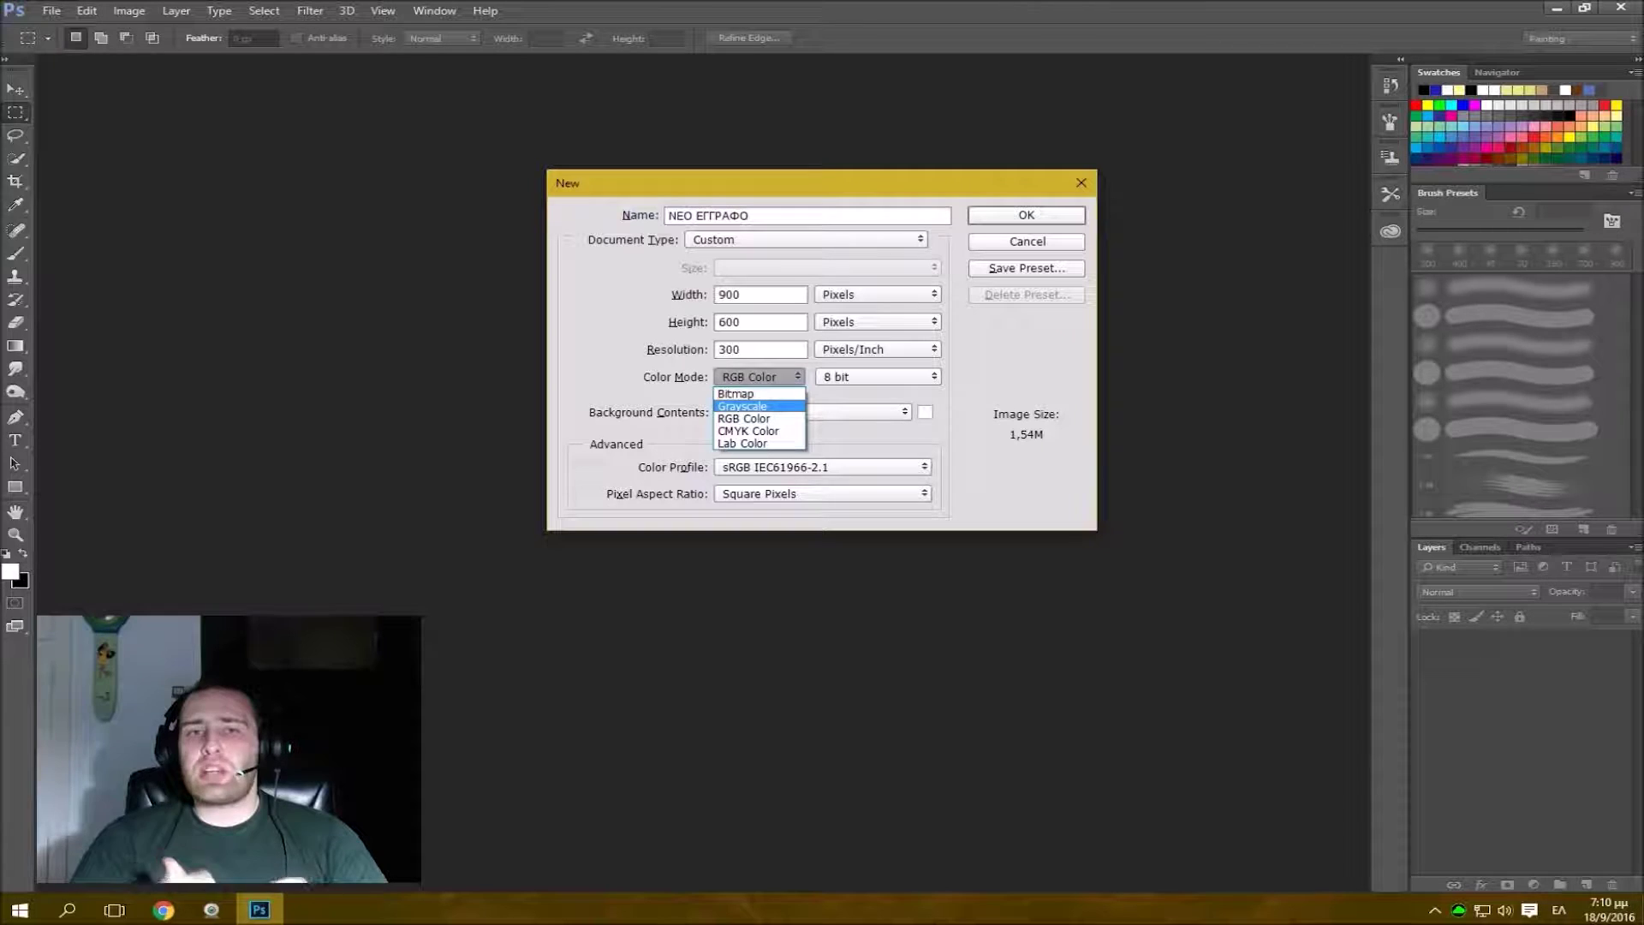
{"action": "left_click", "coordinate": [743, 418]}
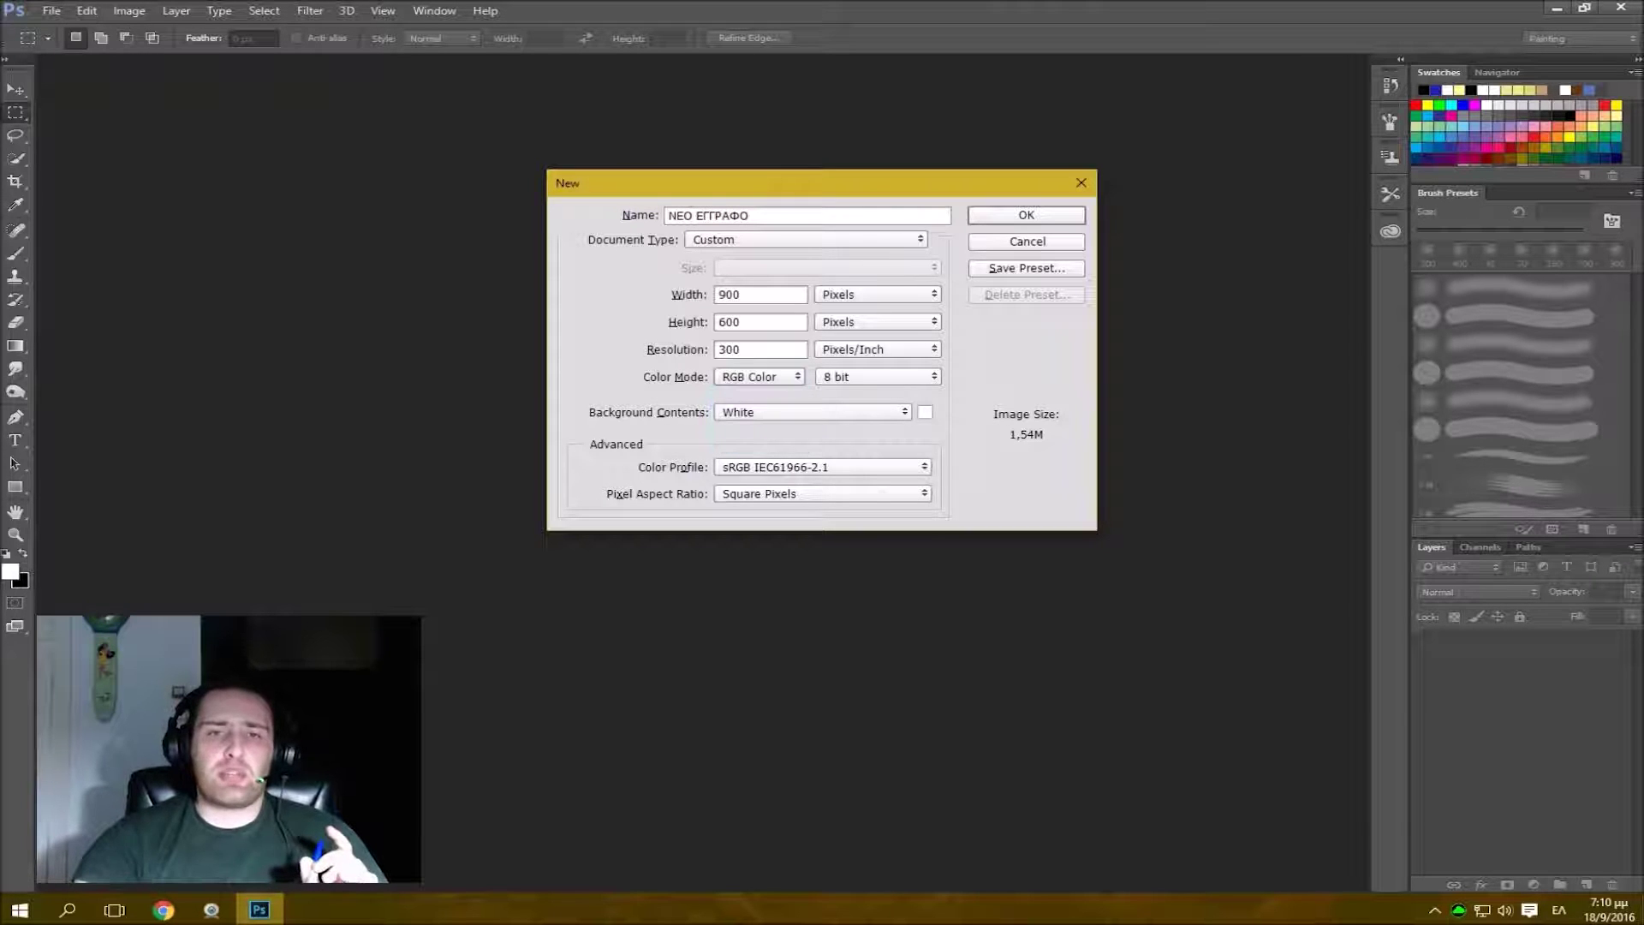
{"action": "left_click", "coordinate": [877, 377]}
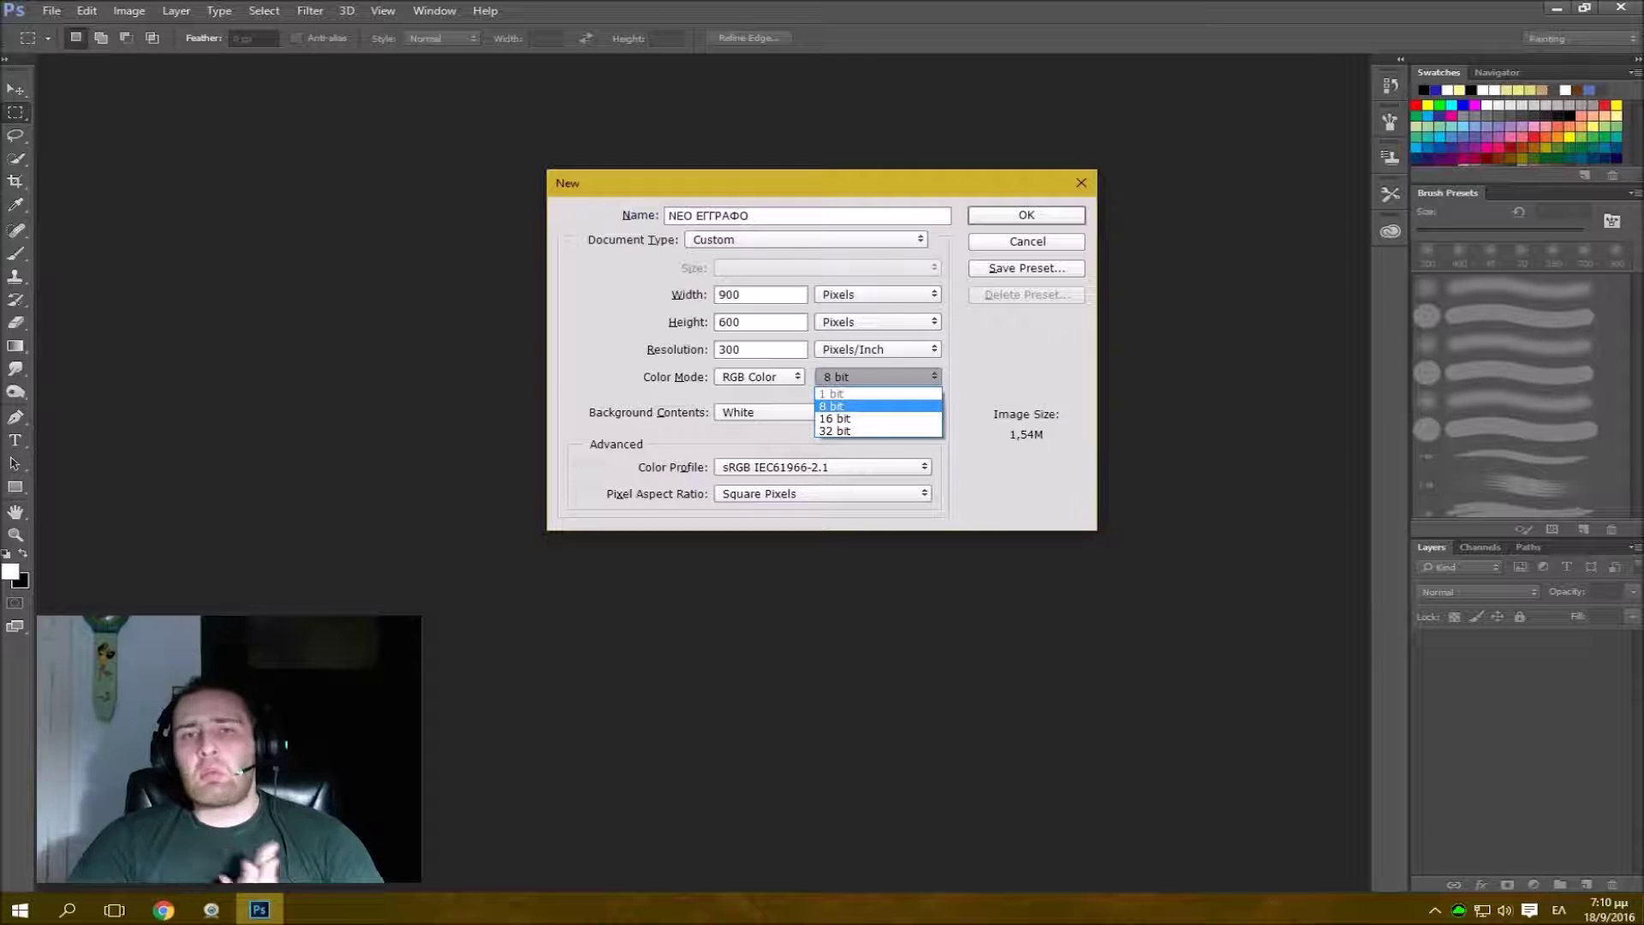
{"action": "left_click", "coordinate": [877, 376]}
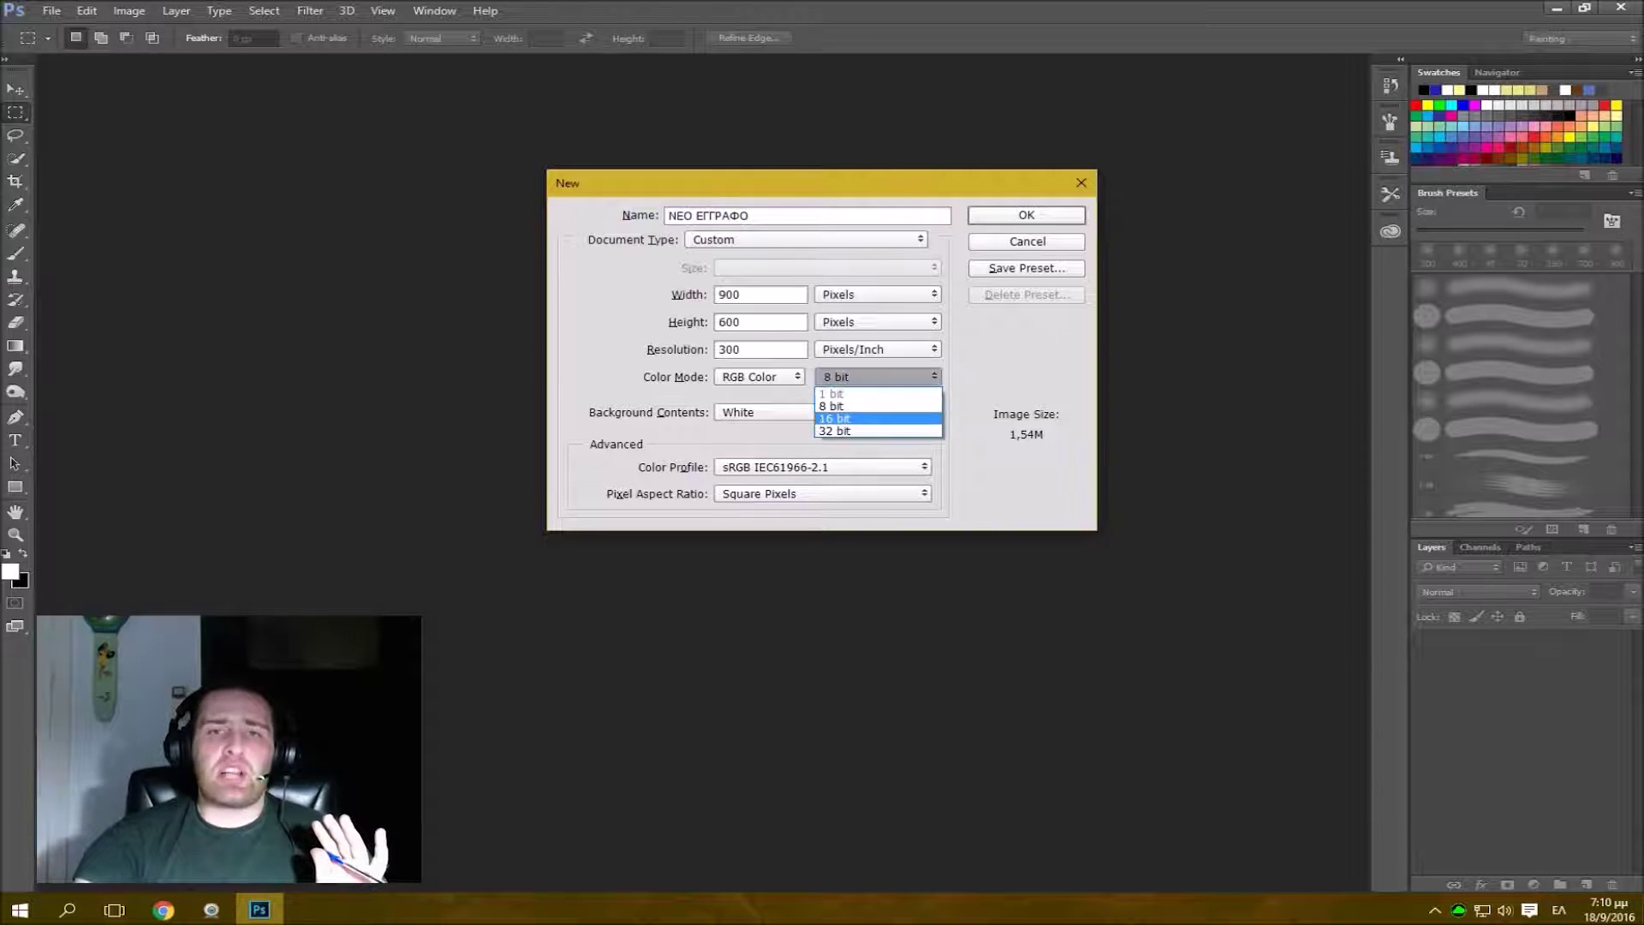
{"action": "key", "text": "Return"}
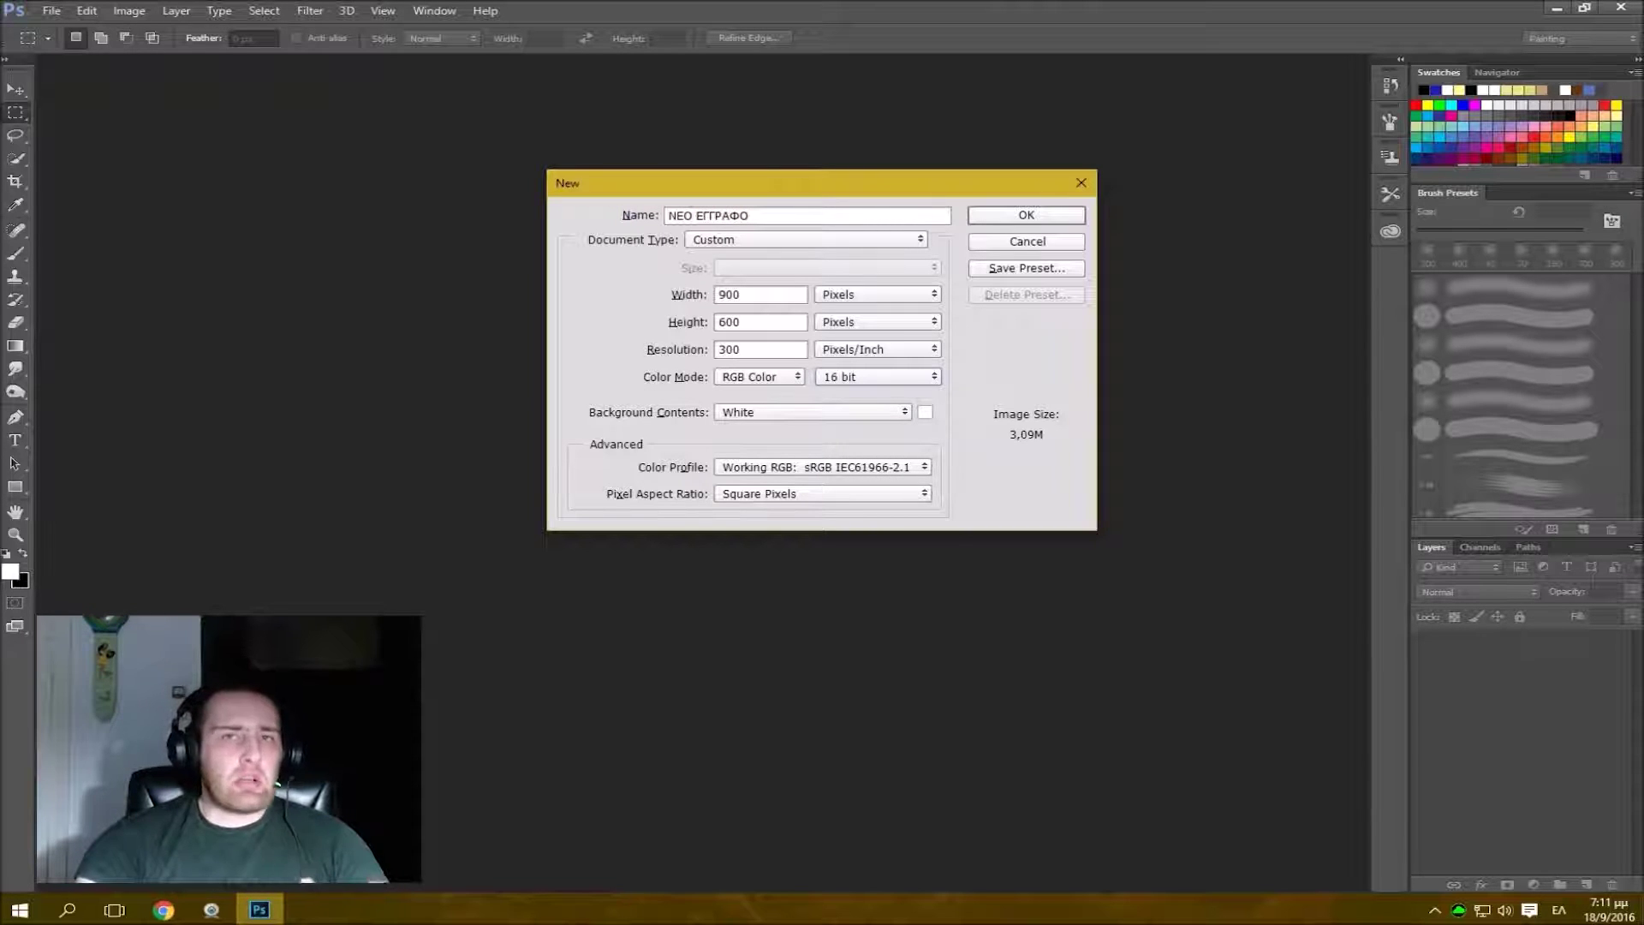
{"action": "key", "text": "alt+Down"}
{"action": "key", "text": "Up"}
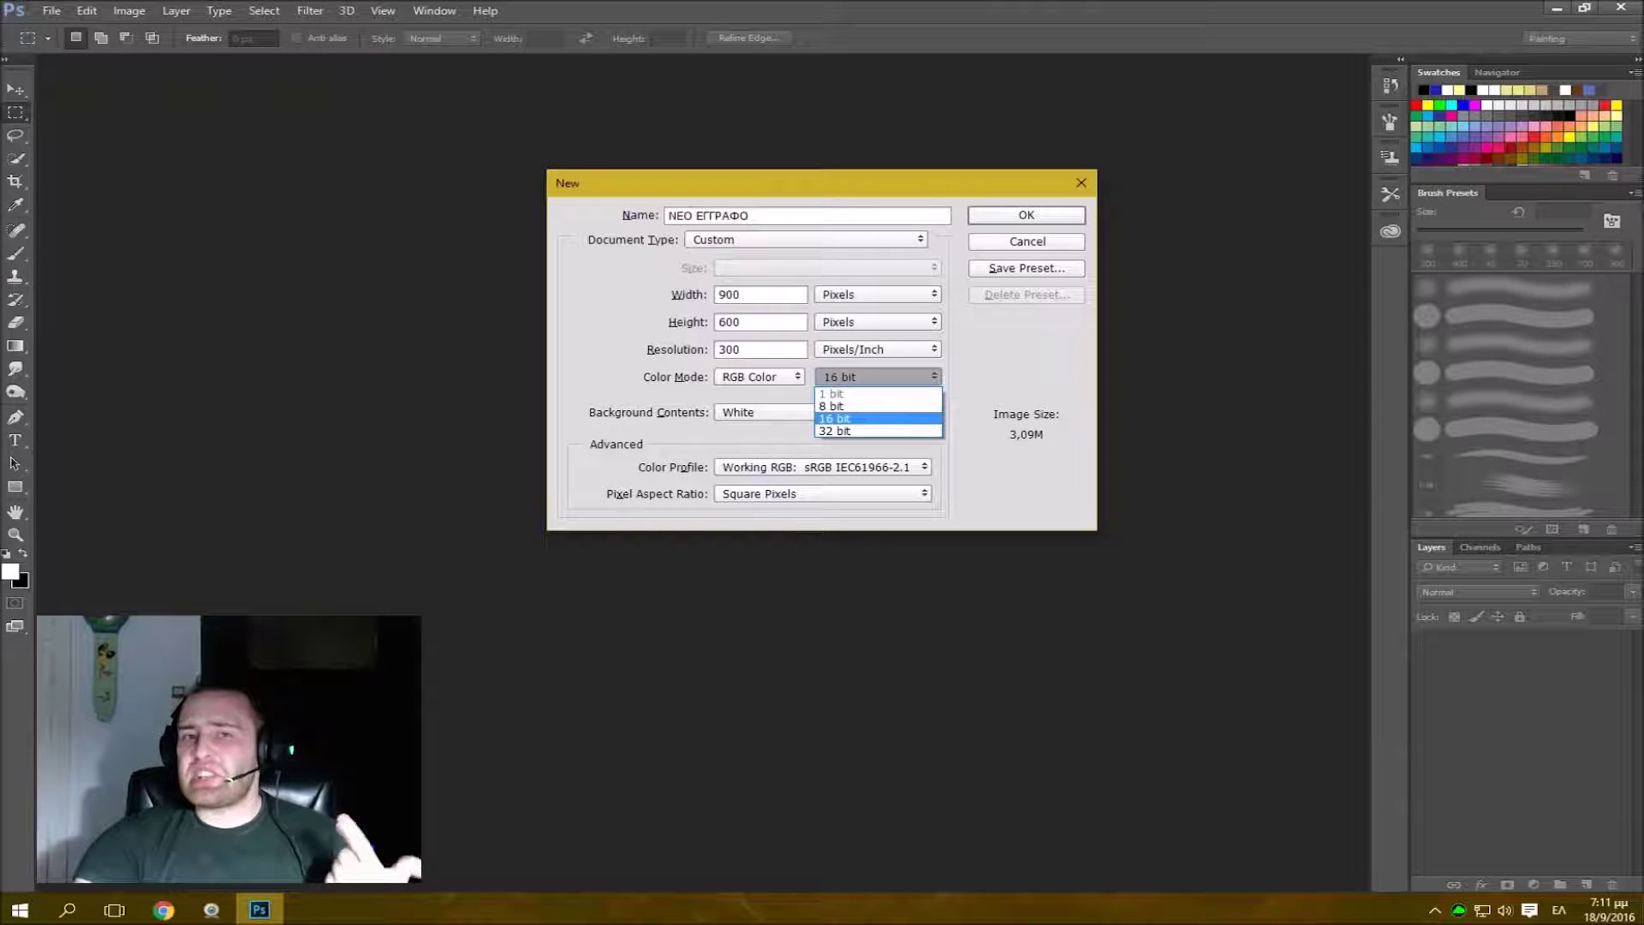
{"action": "key", "text": "Return"}
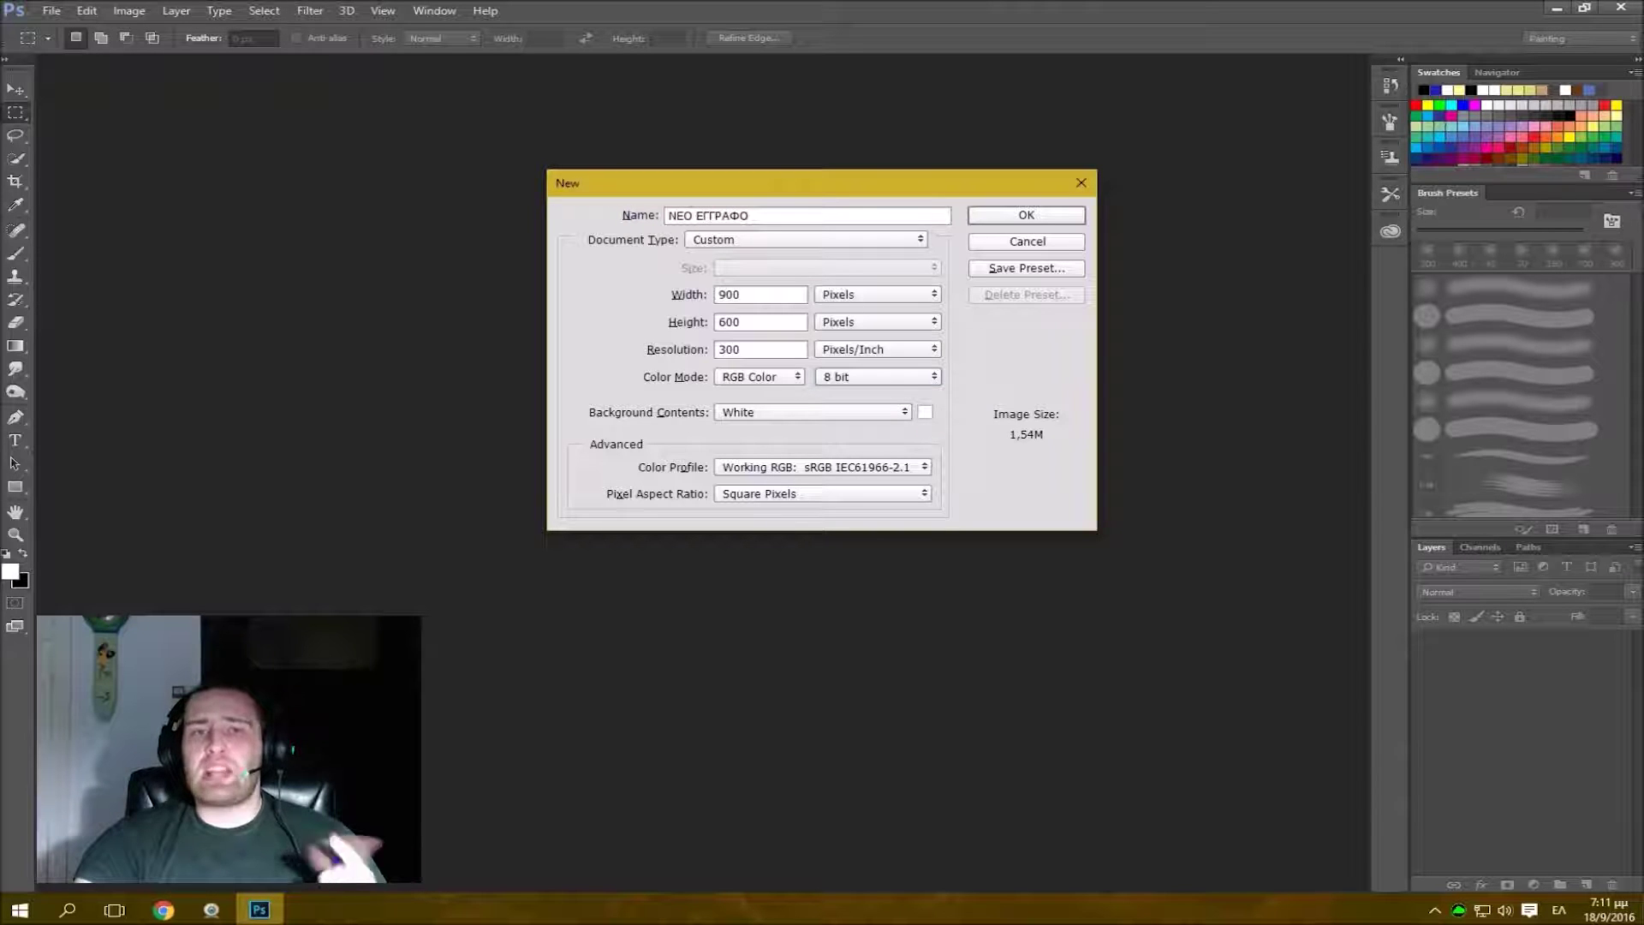
{"action": "key", "text": "alt+Down"}
{"action": "key", "text": "Return"}
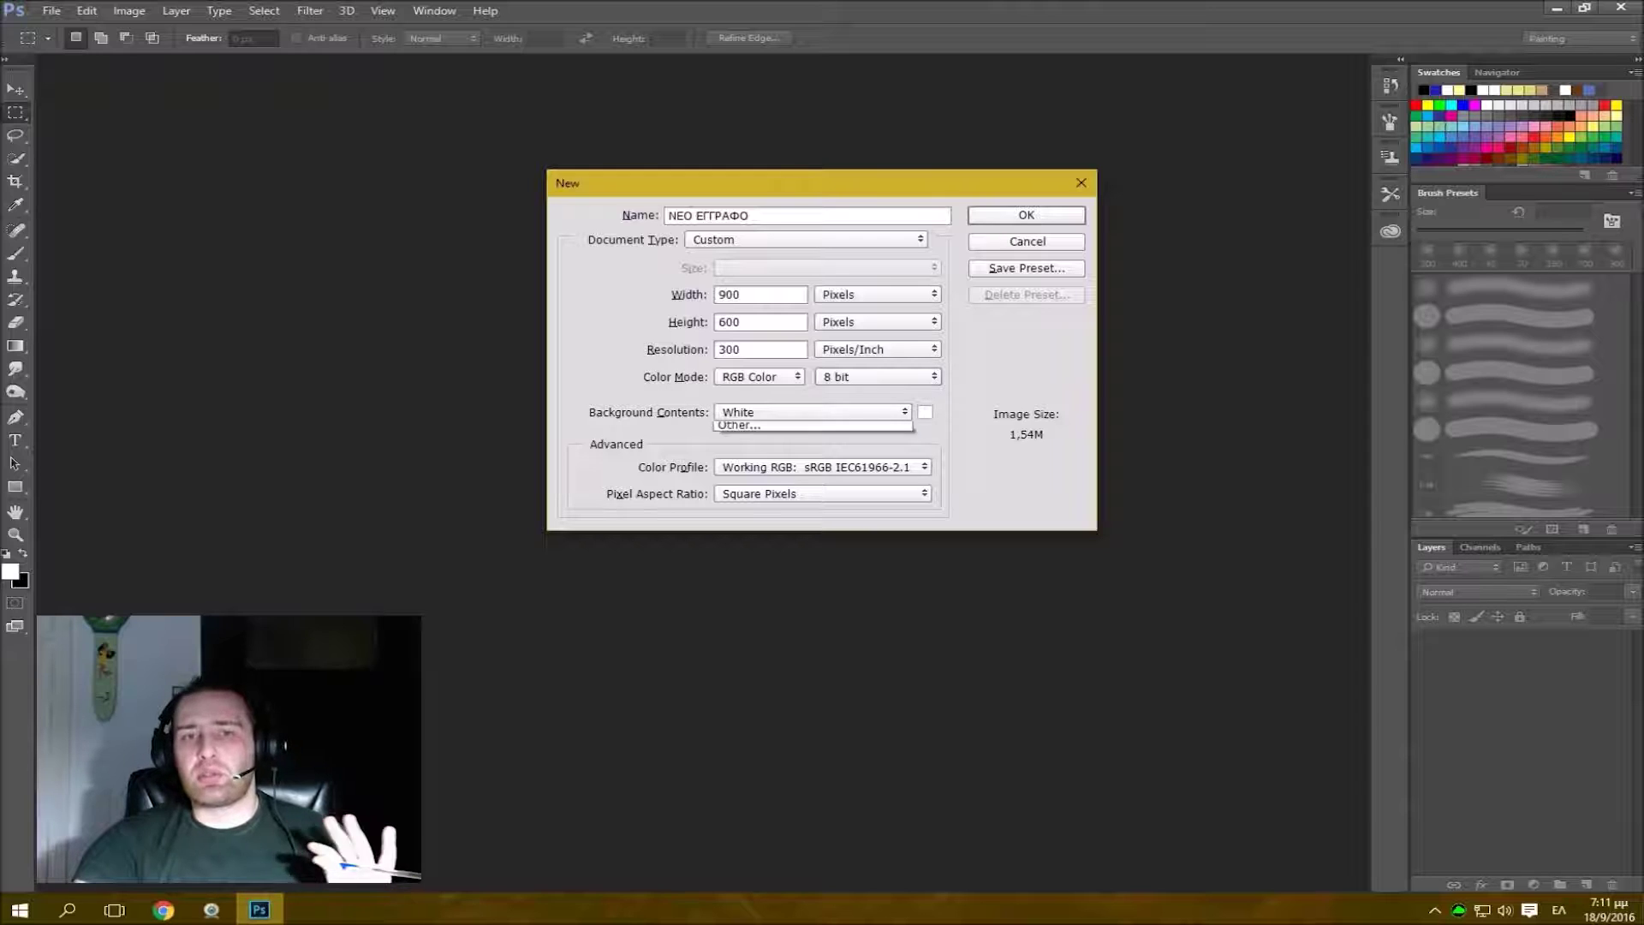
{"action": "key", "text": "alt+Down"}
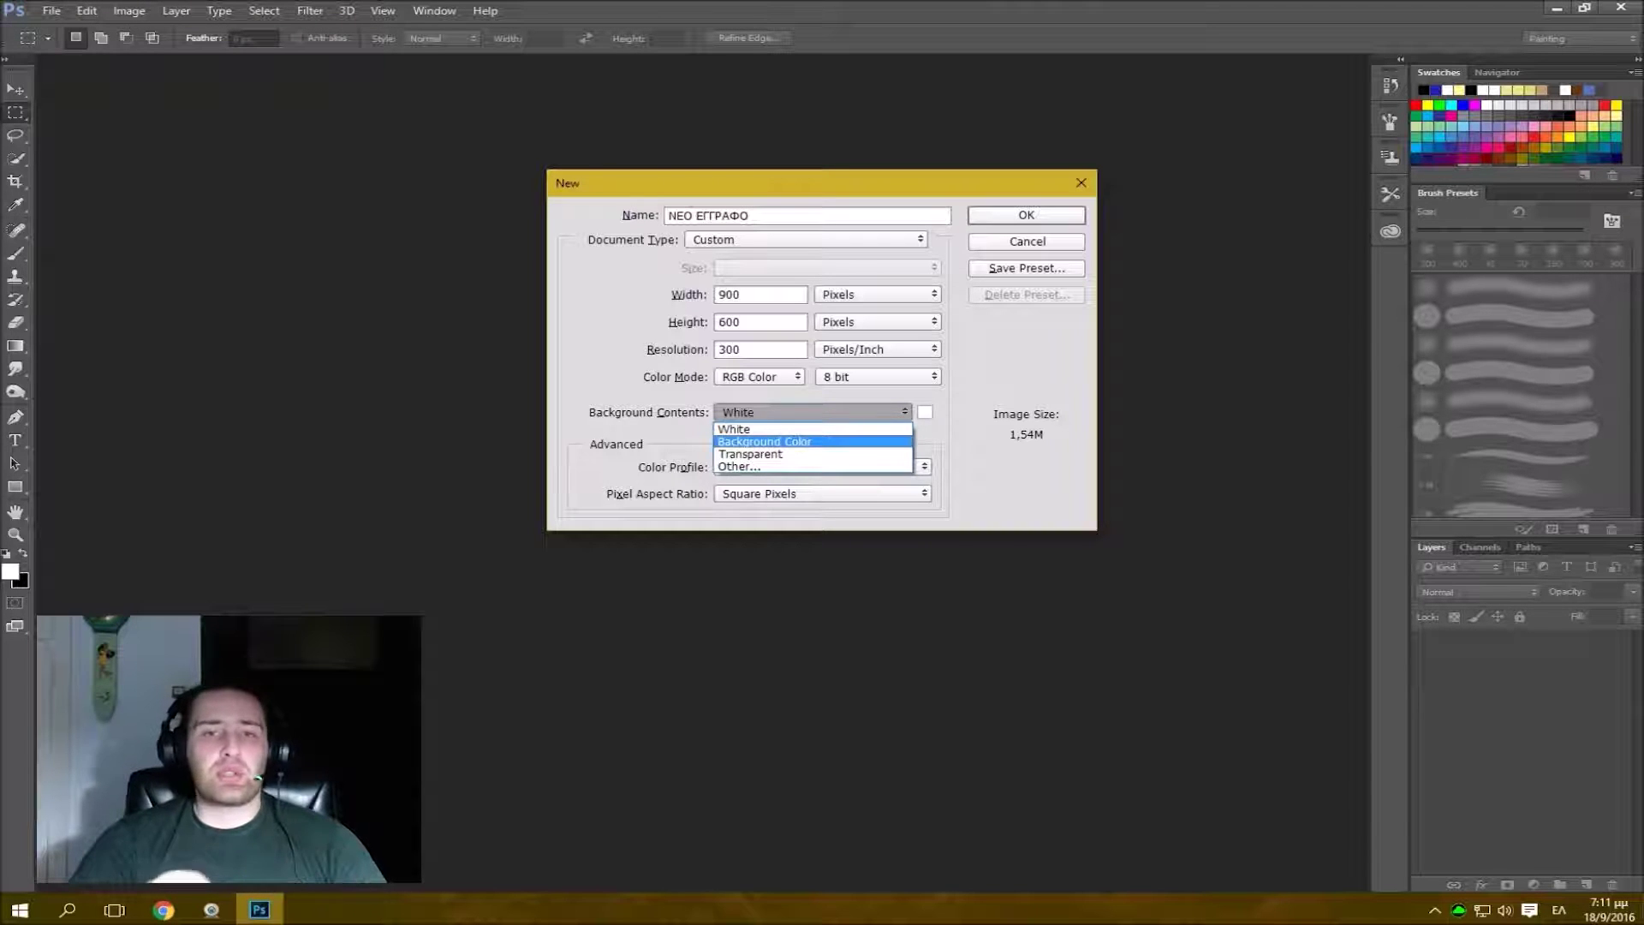
{"action": "key", "text": "Escape"}
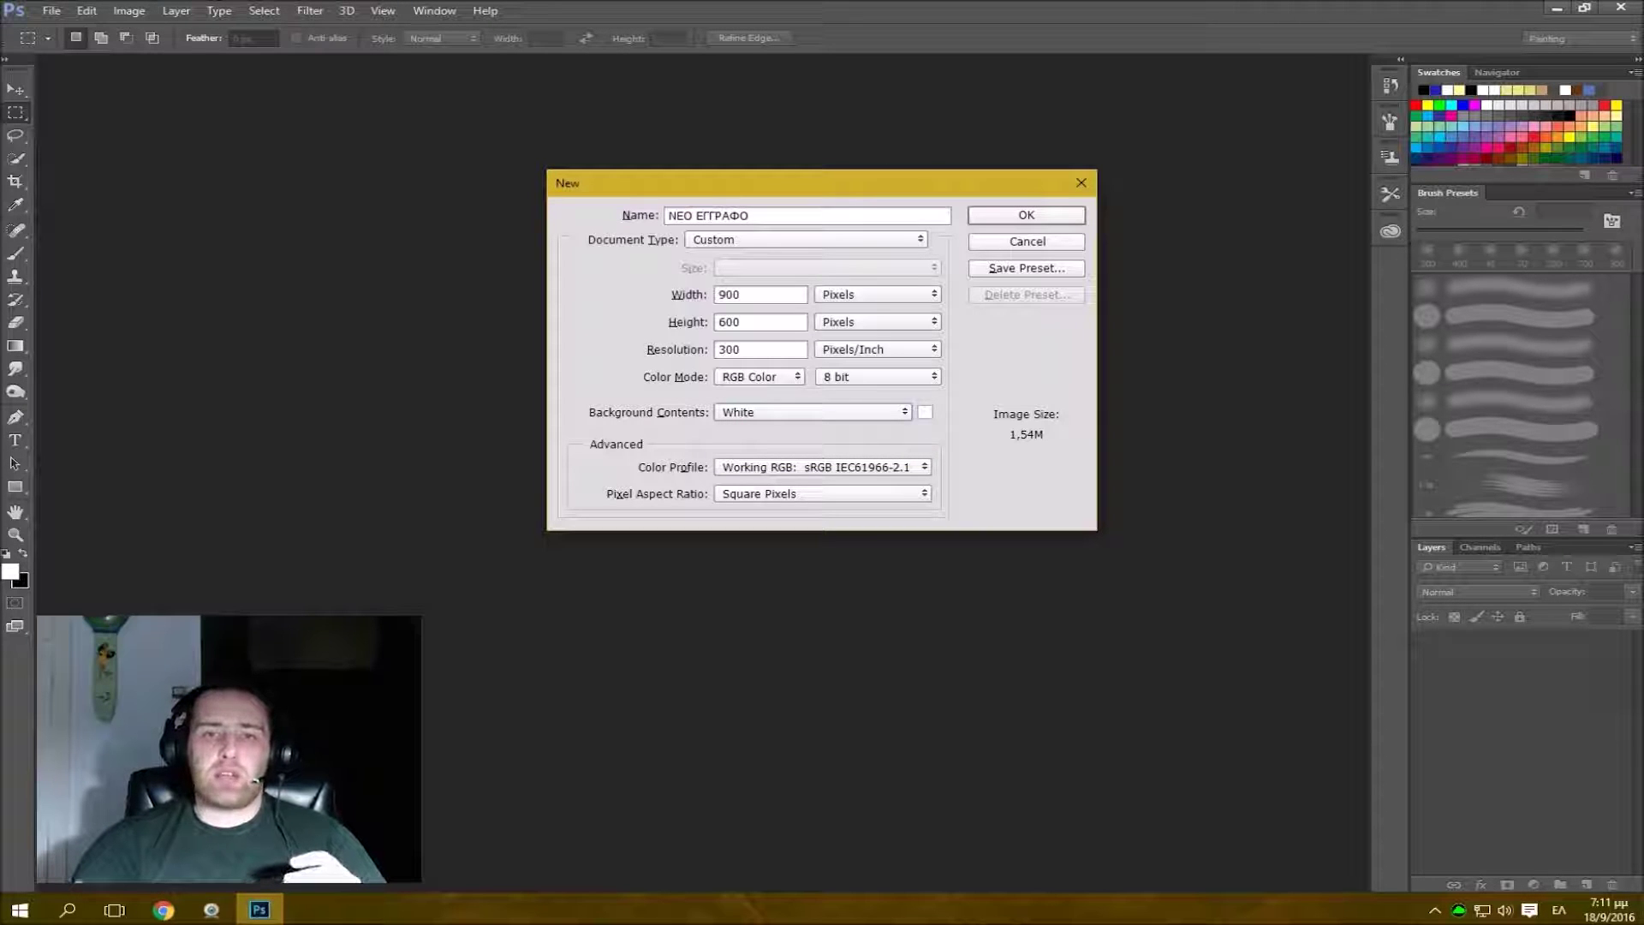
{"action": "left_click", "coordinate": [822, 466]}
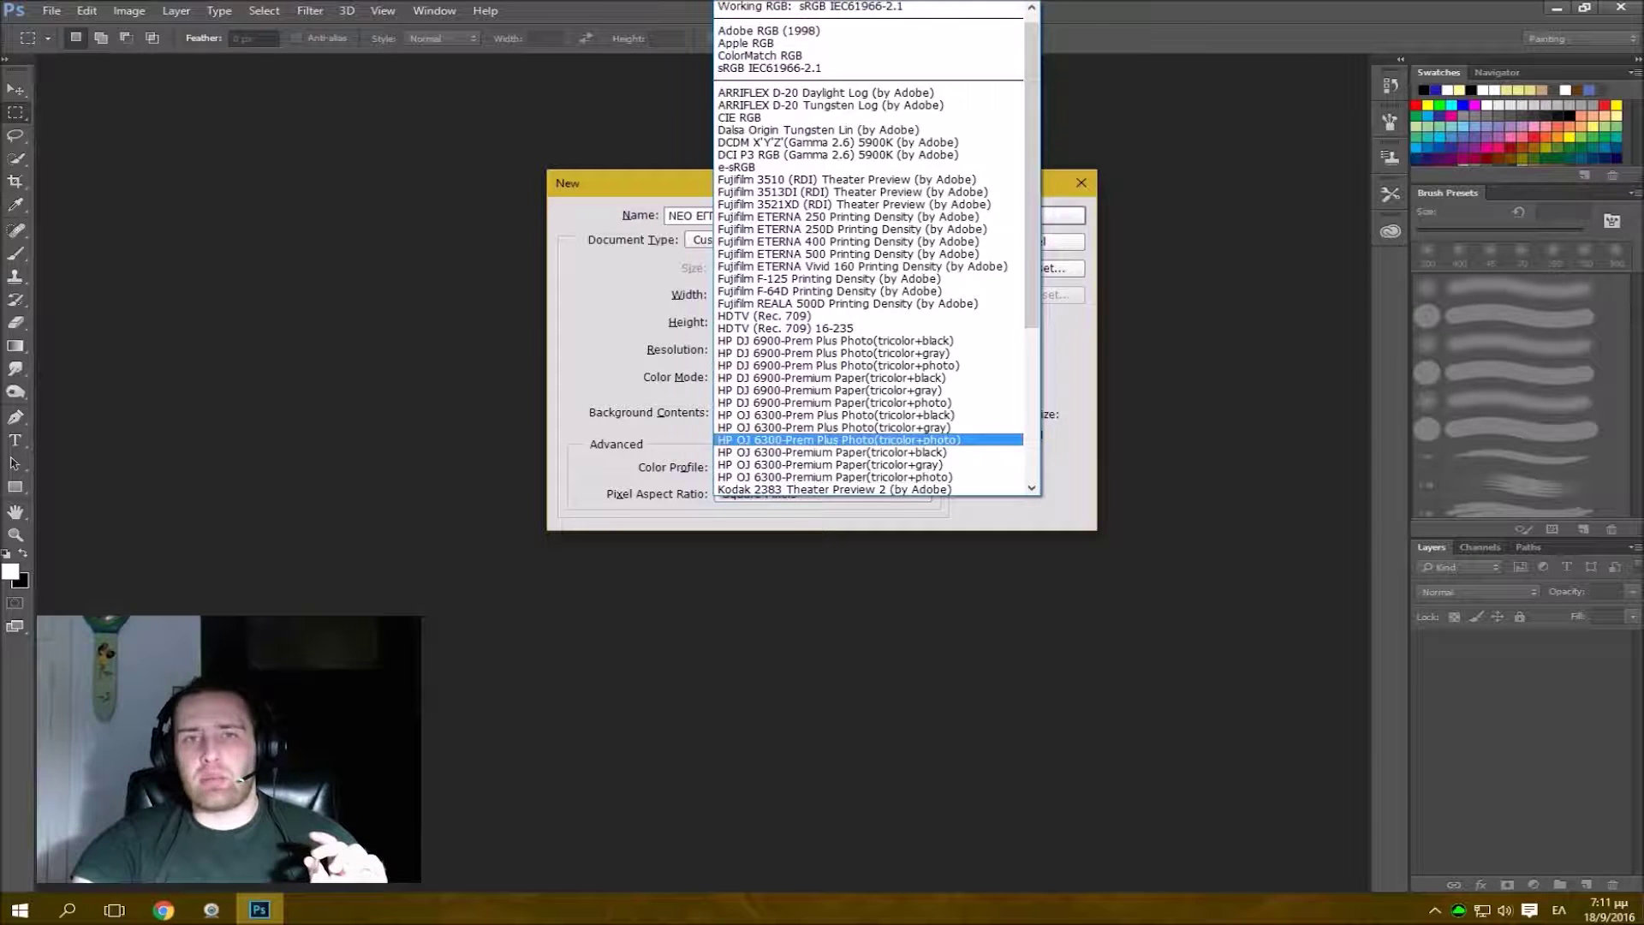
{"action": "key", "text": "Escape"}
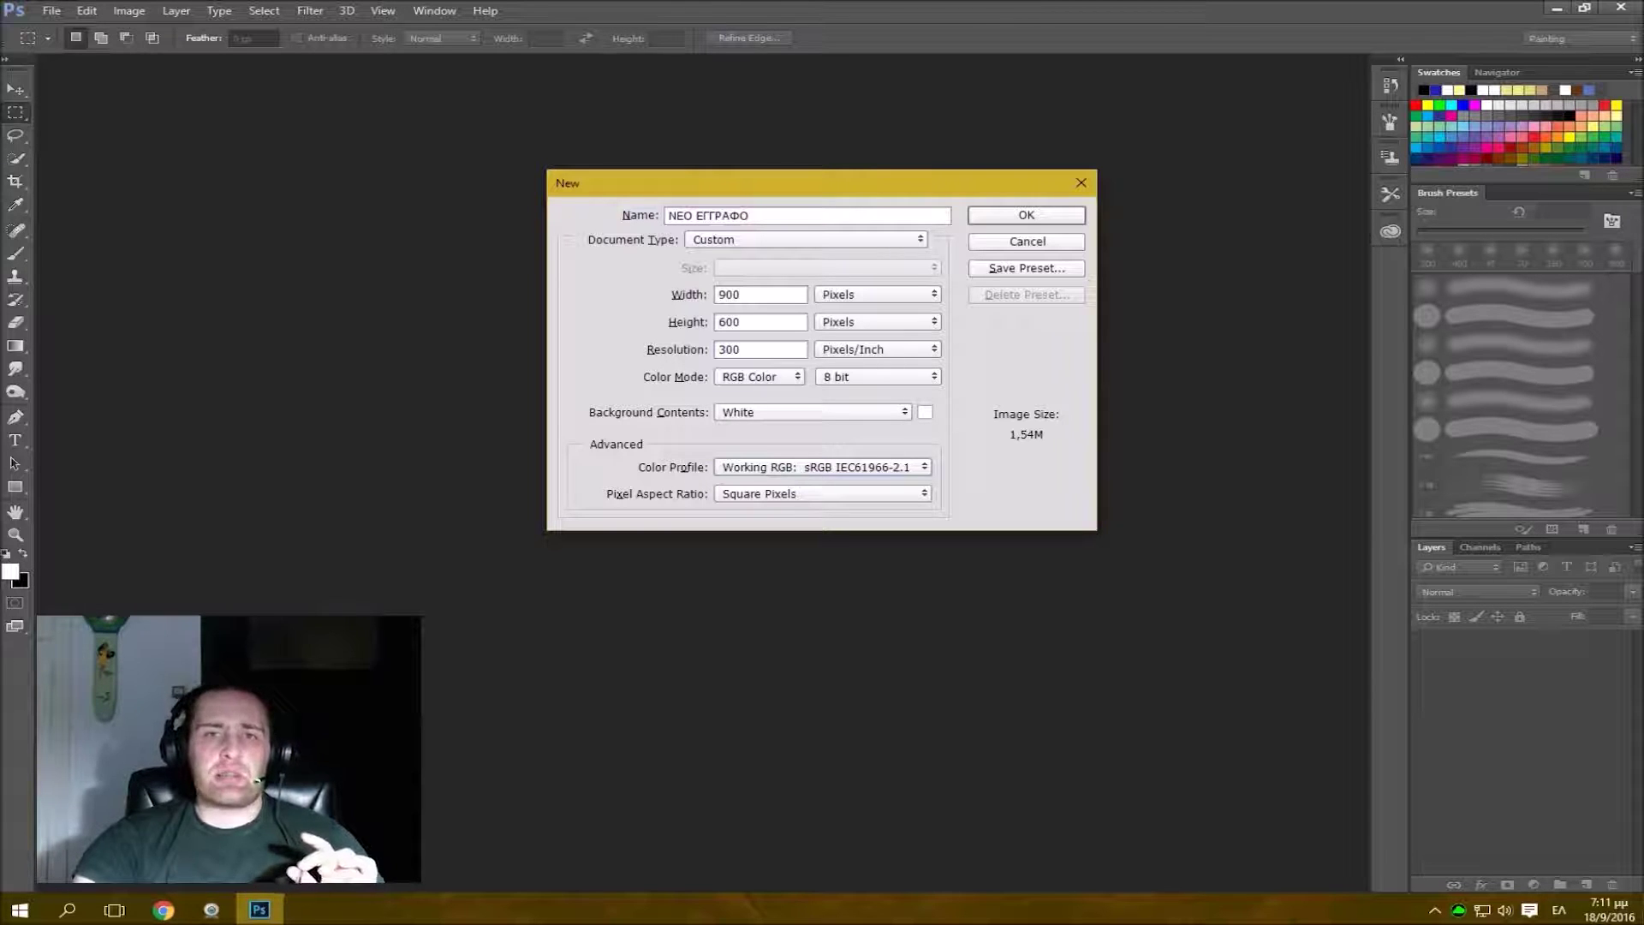
{"action": "key", "text": "alt+Down"}
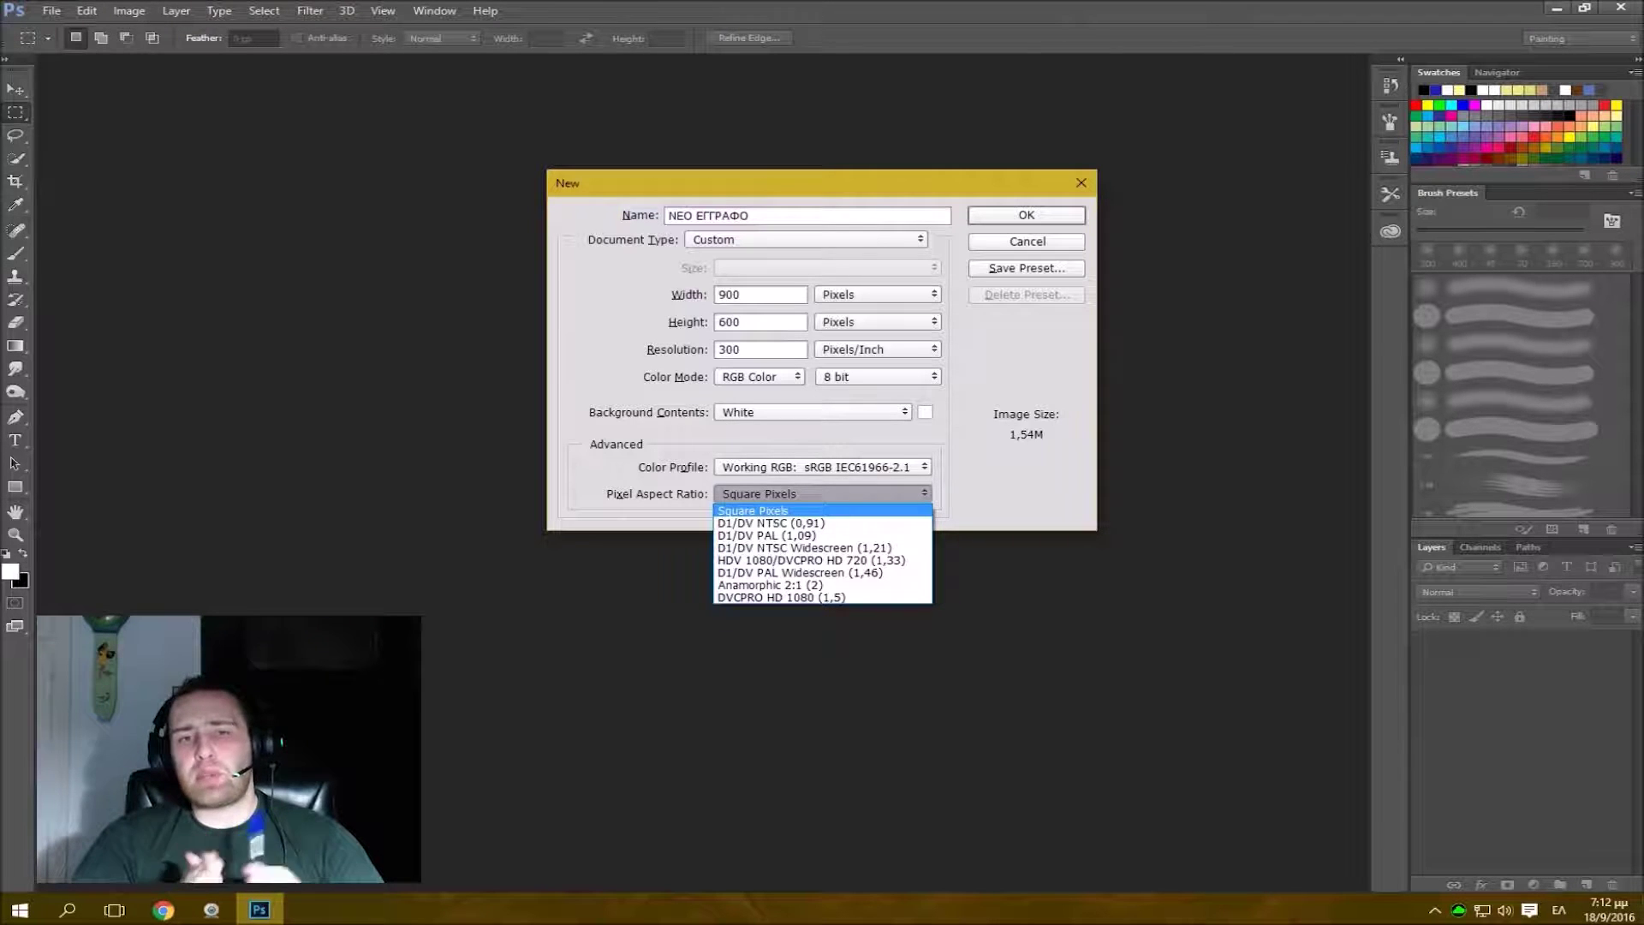
{"action": "key", "text": "Escape"}
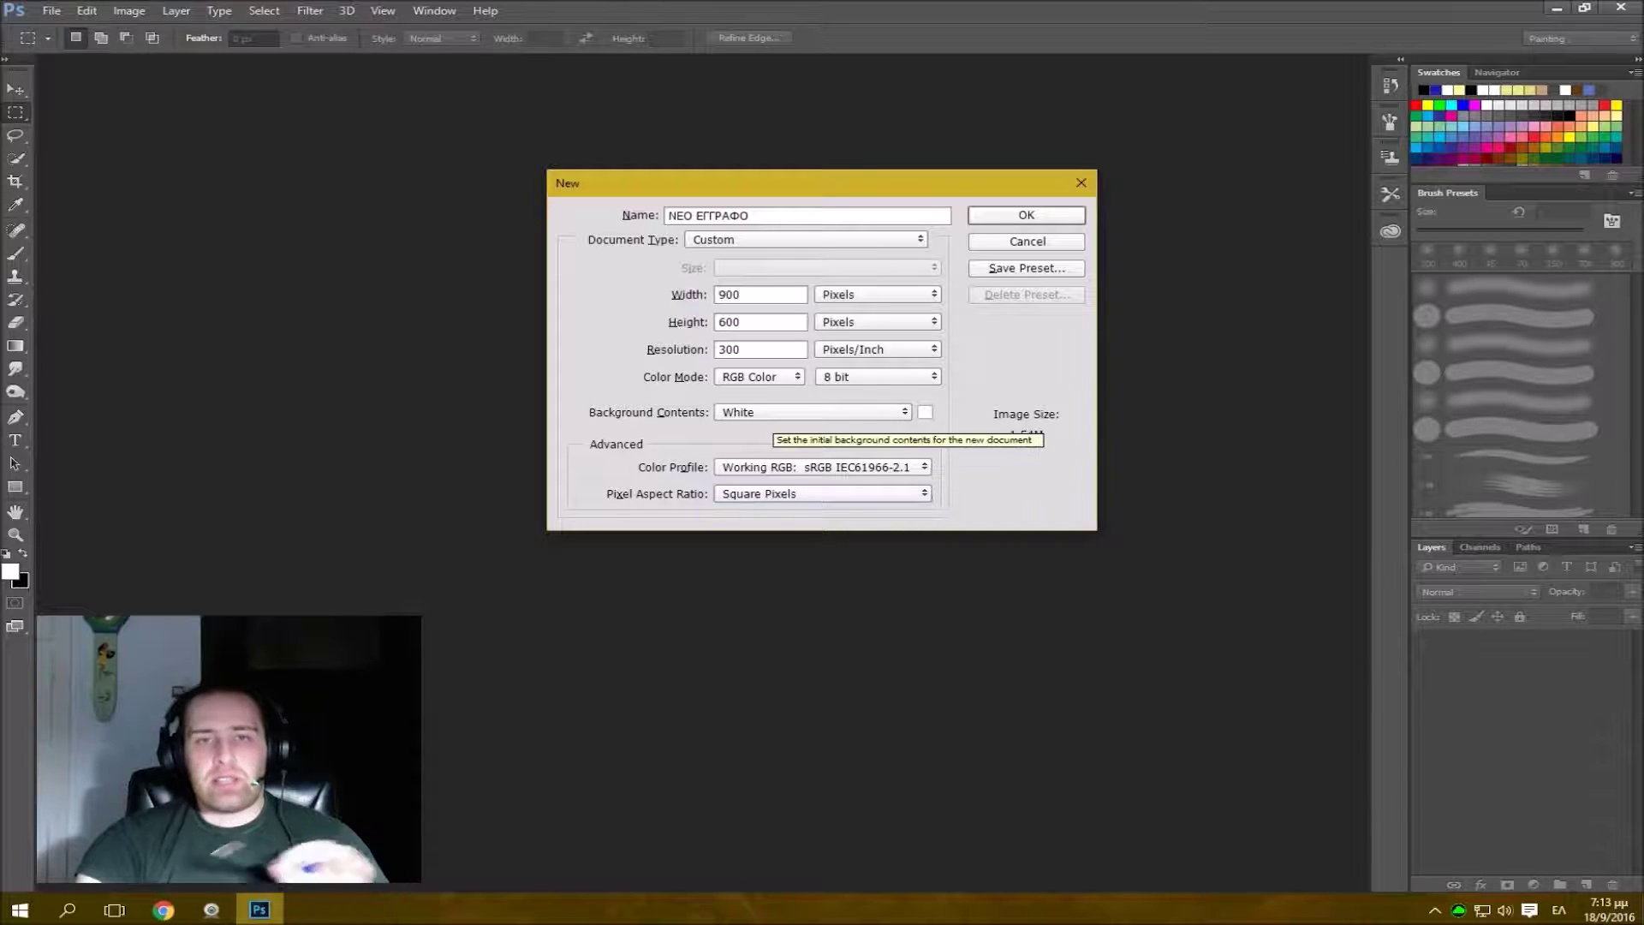
- Keep White background contents and create the 900×600 ΝΕΟ ΕΓΓΡΑΦΟ document
{"action": "left_click", "coordinate": [812, 412]}
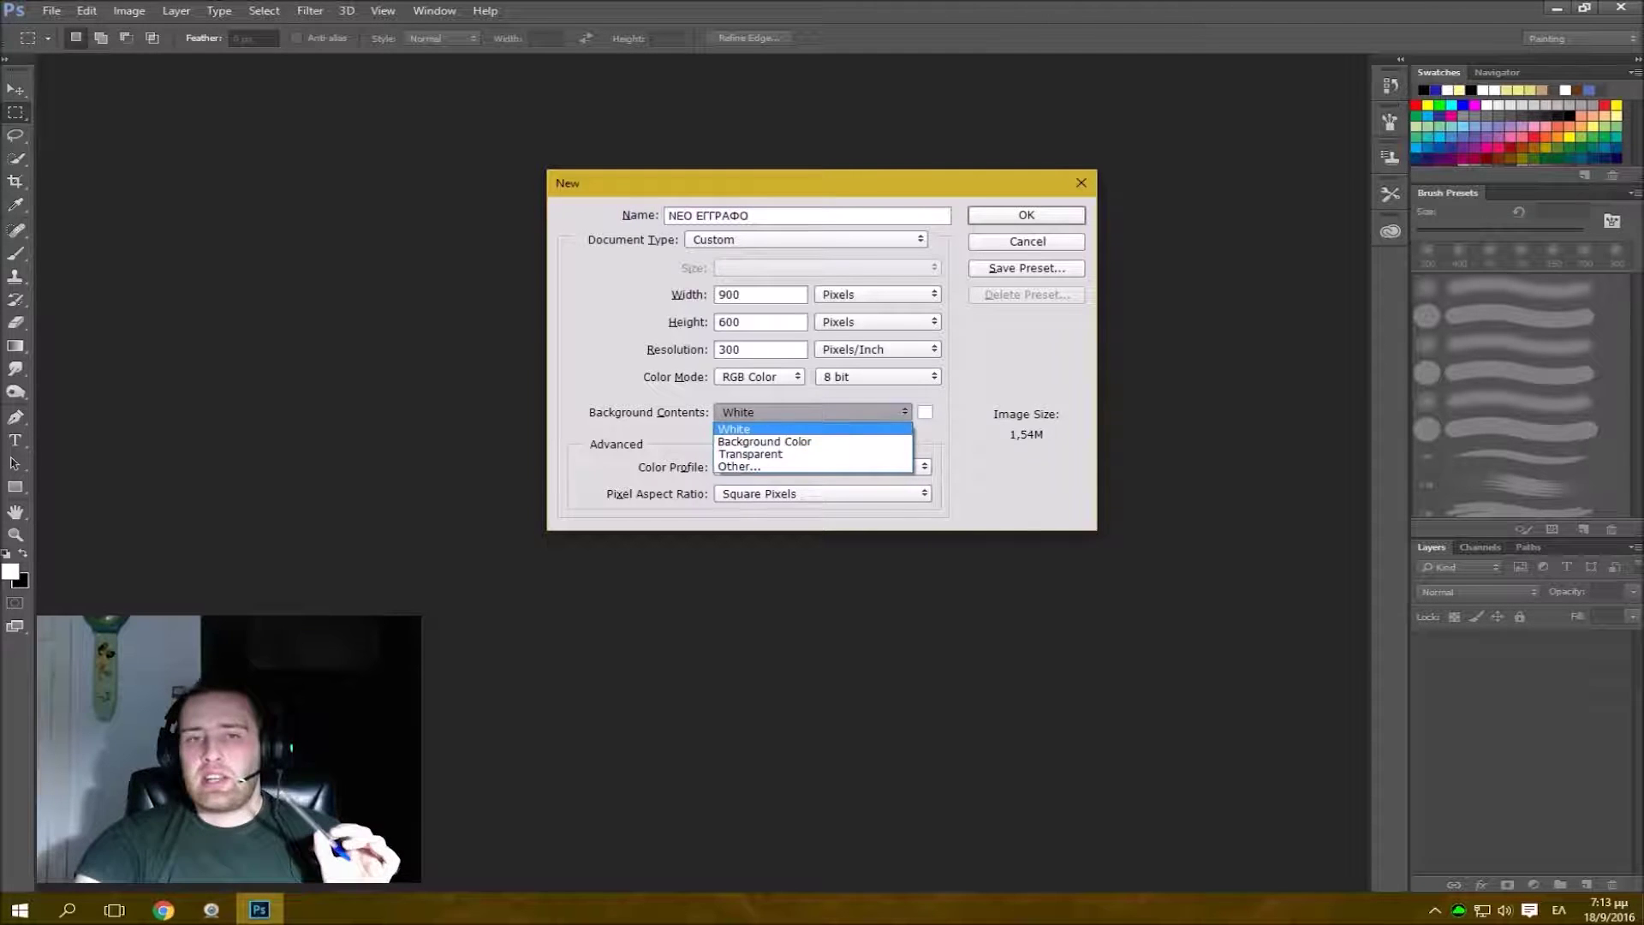
{"action": "key", "text": "Escape"}
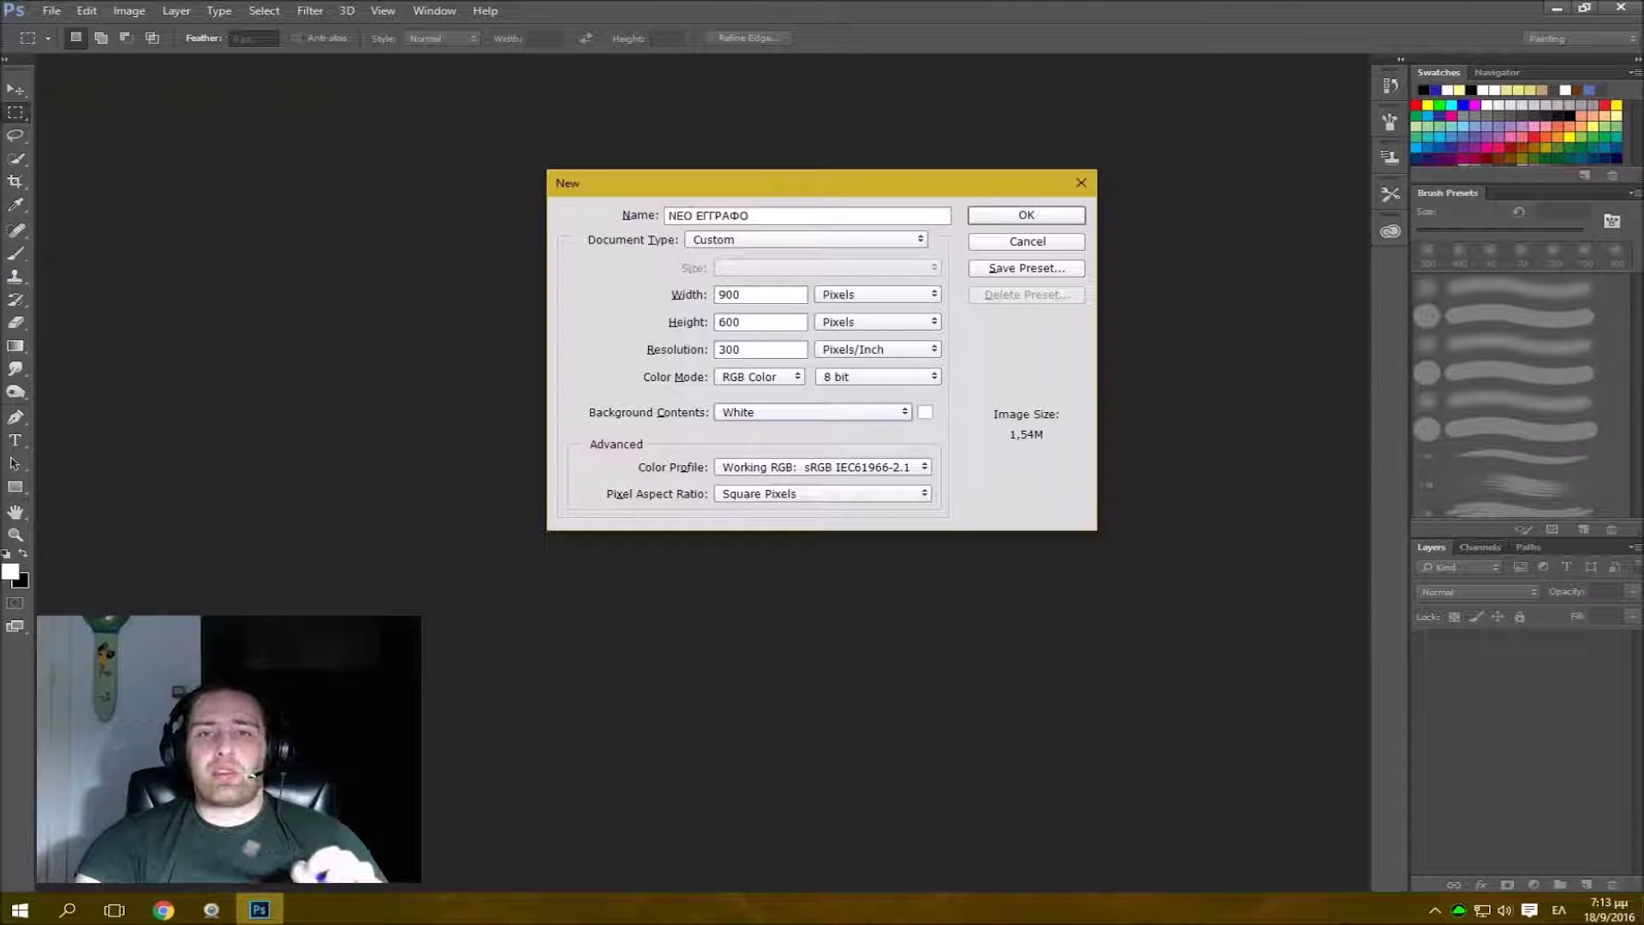
{"action": "key", "text": "Return"}
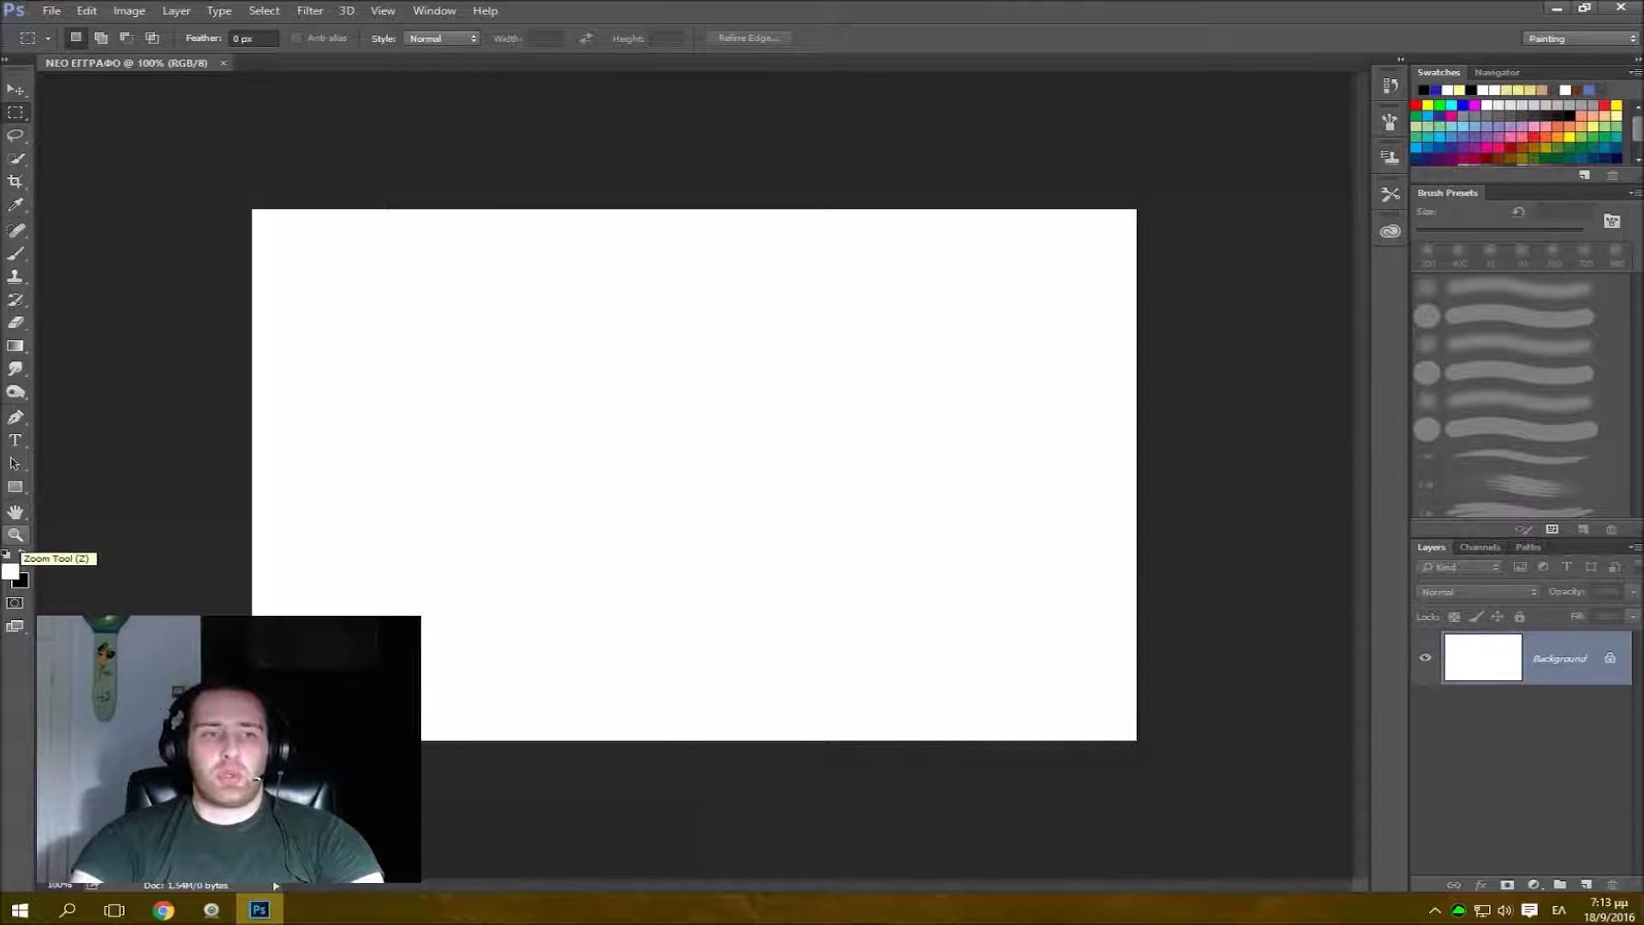
{"action": "left_click", "coordinate": [15, 534]}
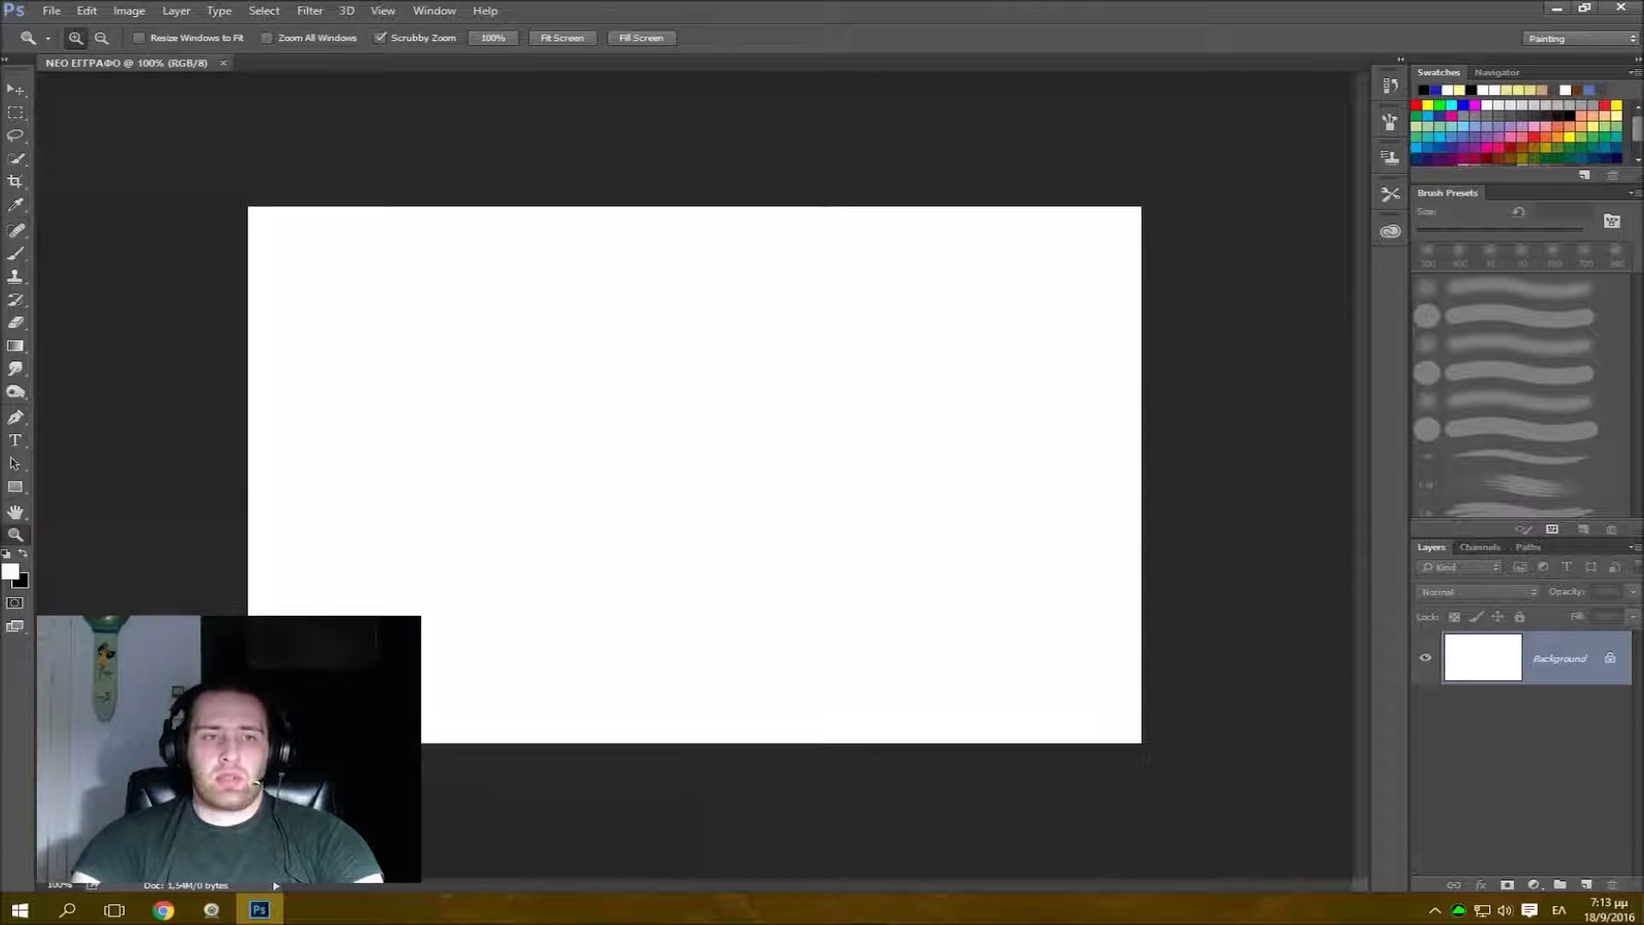
- Zoom into the blank canvas, then fit it to the window with the Move tool active
{"action": "left_click", "coordinate": [766, 448]}
{"action": "key", "text": "ctrl+0"}
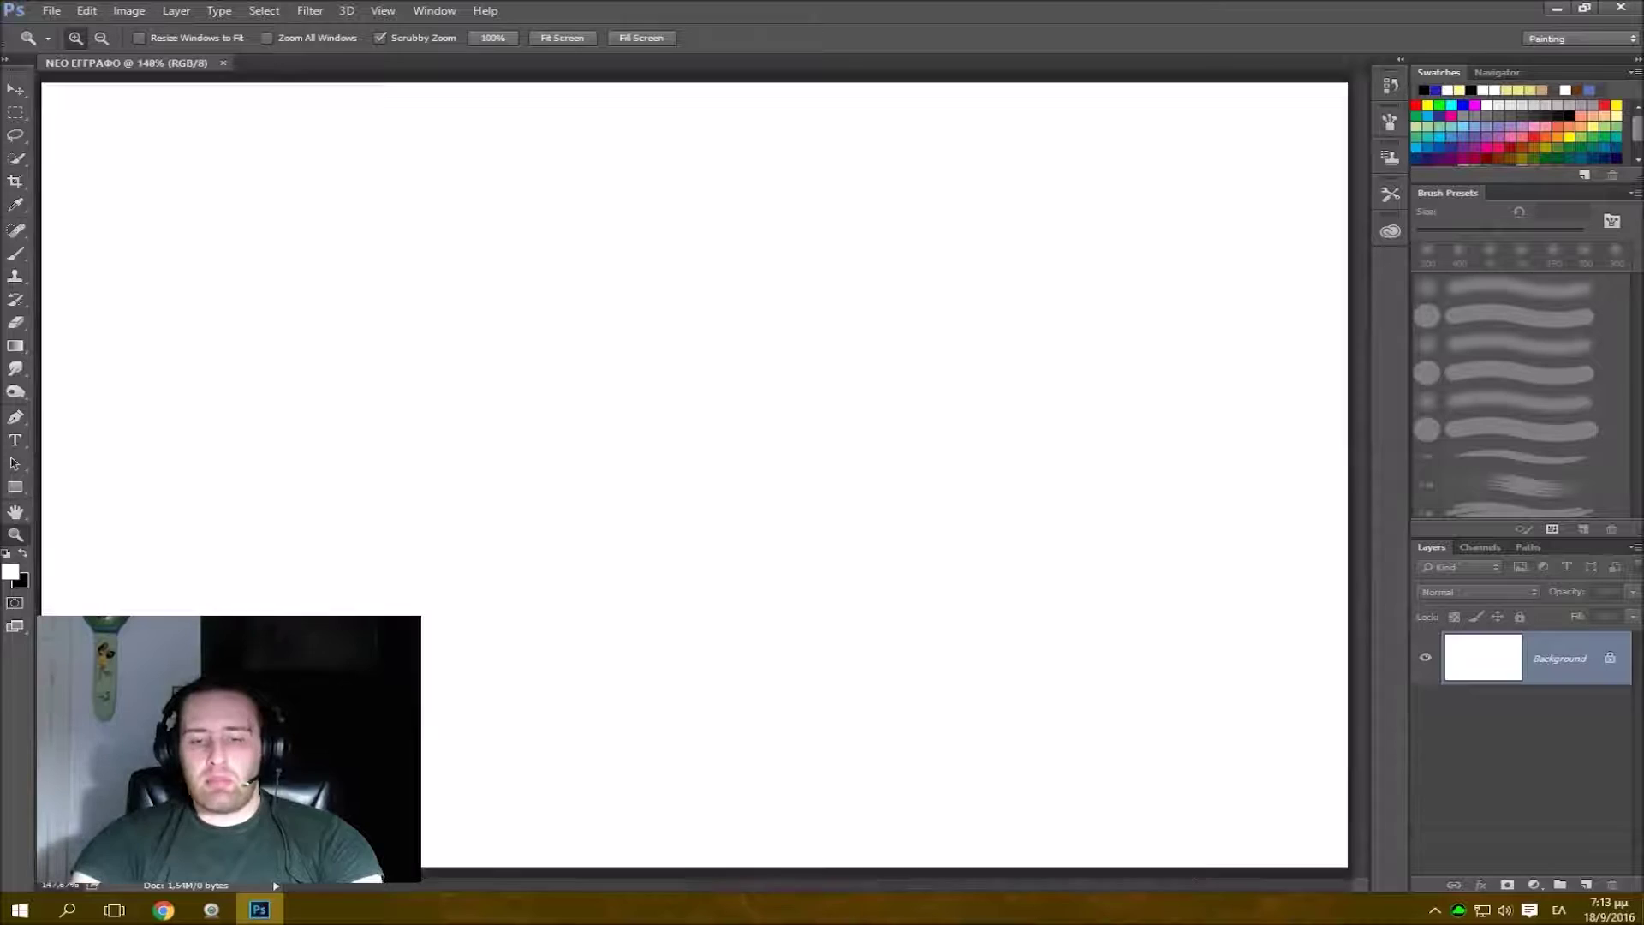
{"action": "key", "text": "v"}
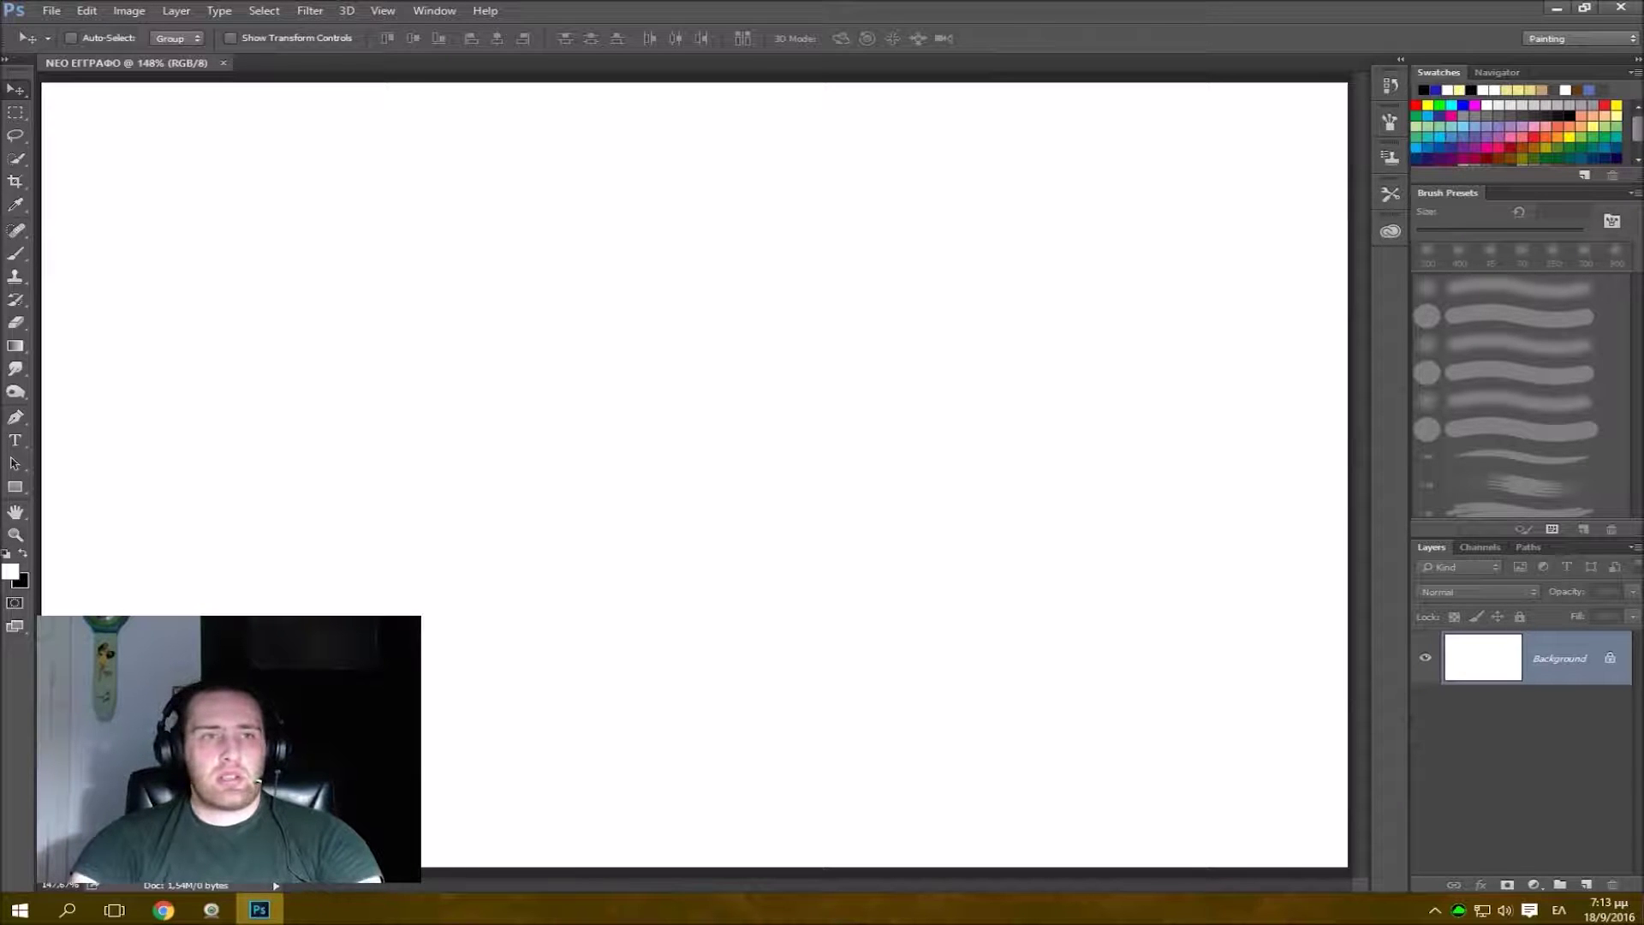
{"action": "key", "text": "ctrl+minus"}
{"action": "key", "text": "ctrl+minus"}
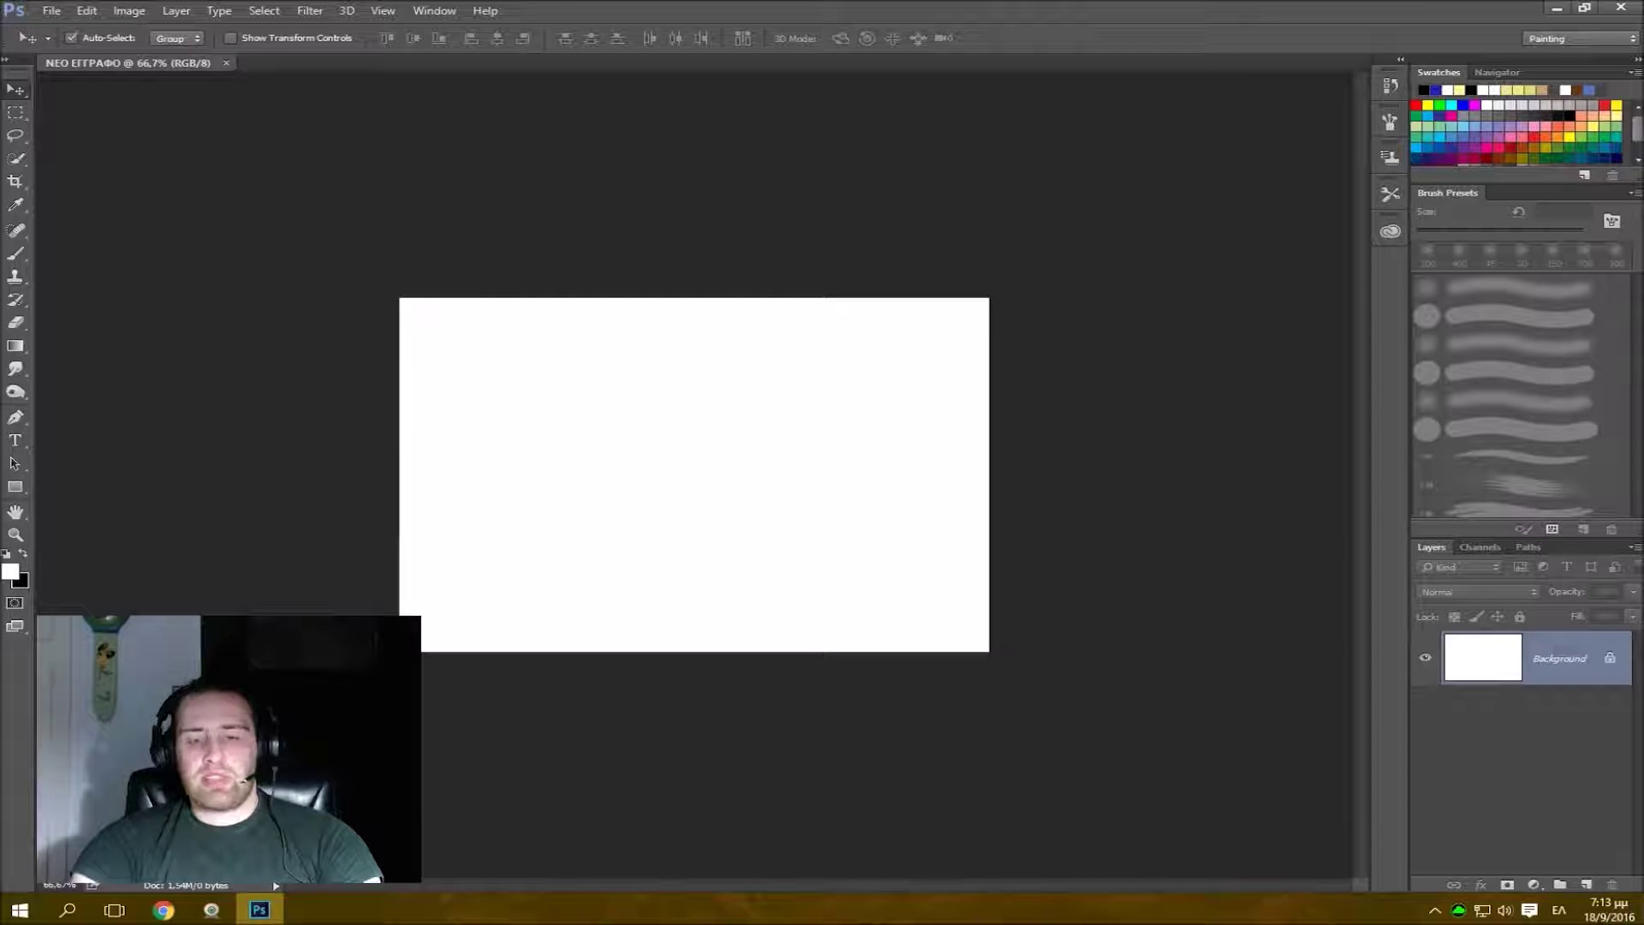
{"action": "key", "text": "ctrl+0"}
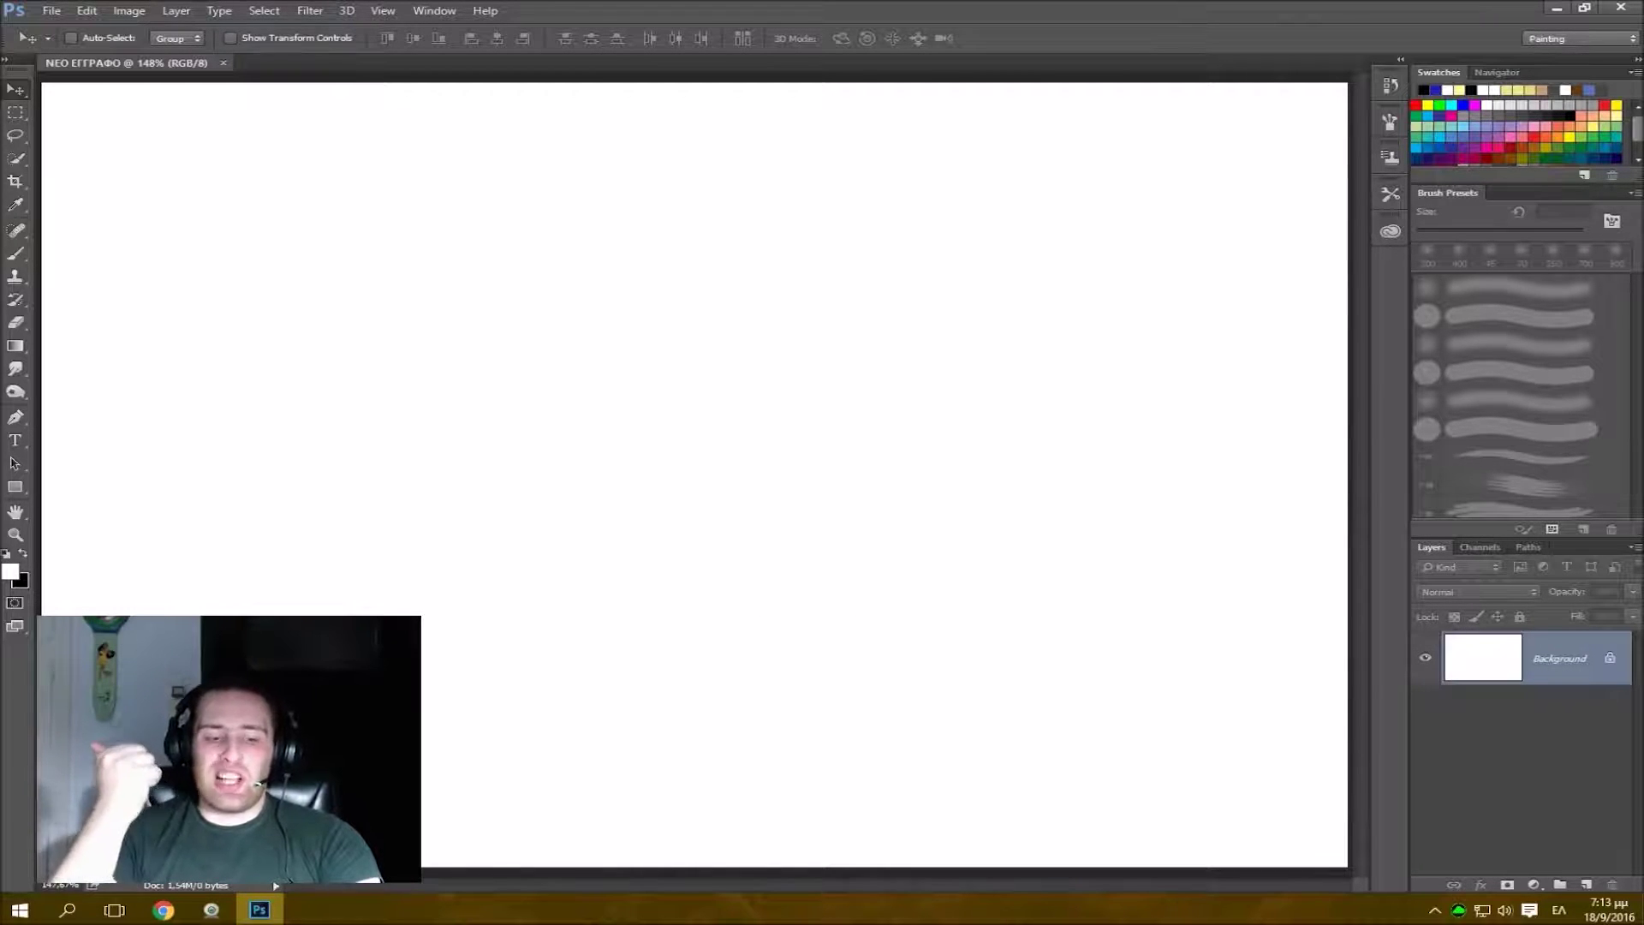
- Turn on Auto-Select in the Move tool options
{"action": "key", "text": "ctrl"}
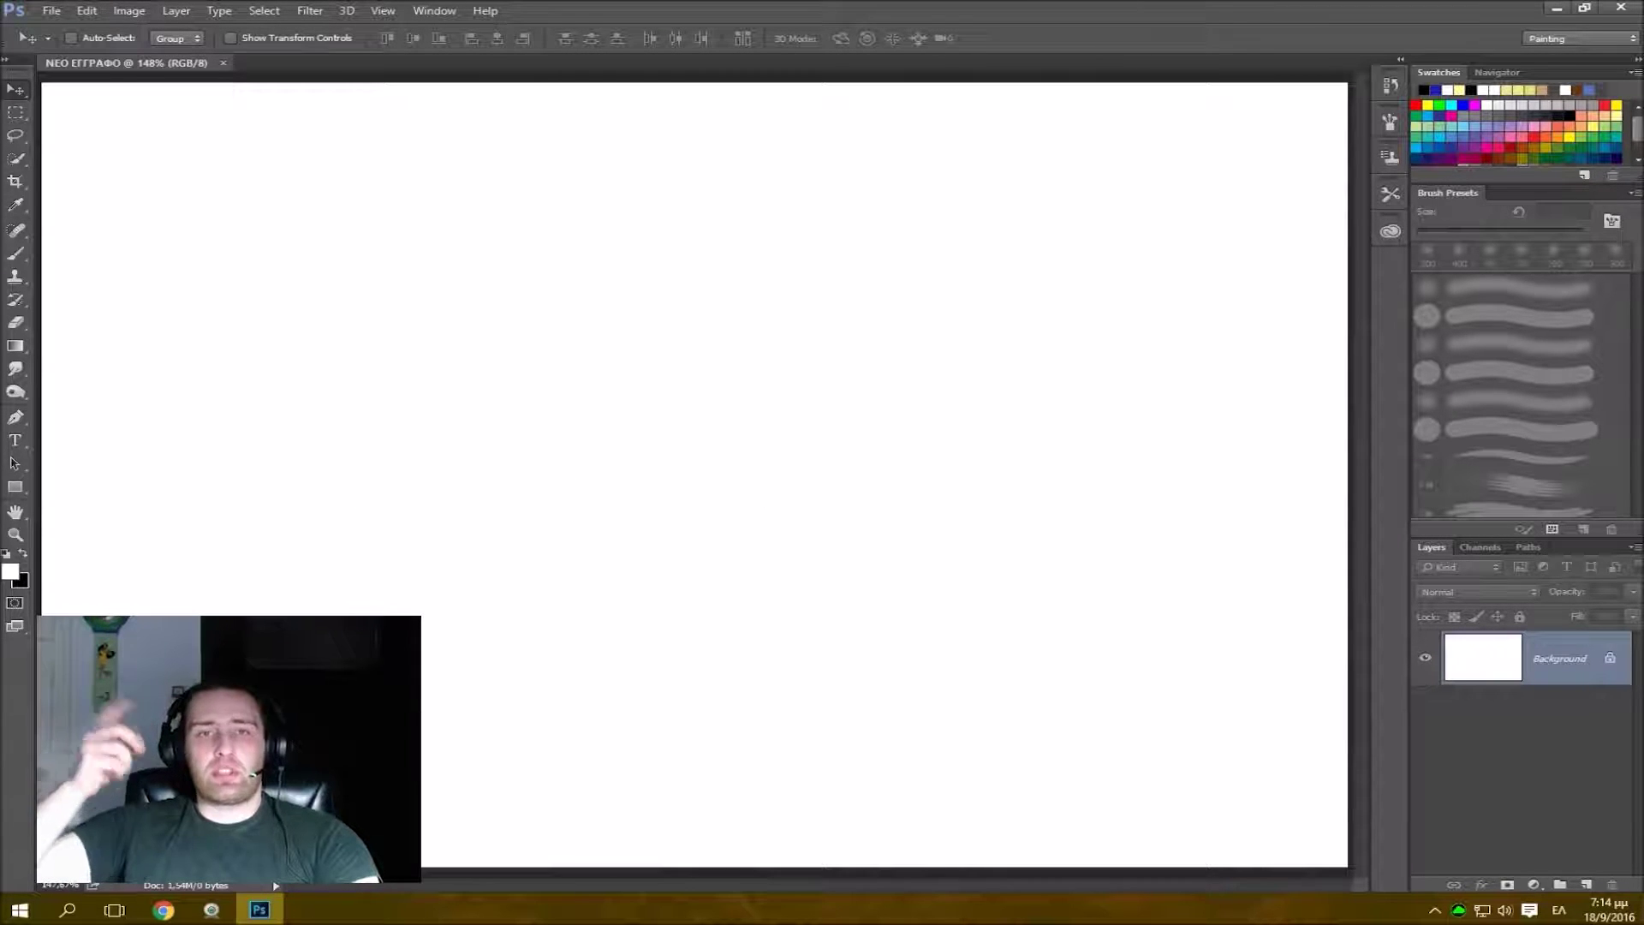
{"action": "key", "text": "ctrl"}
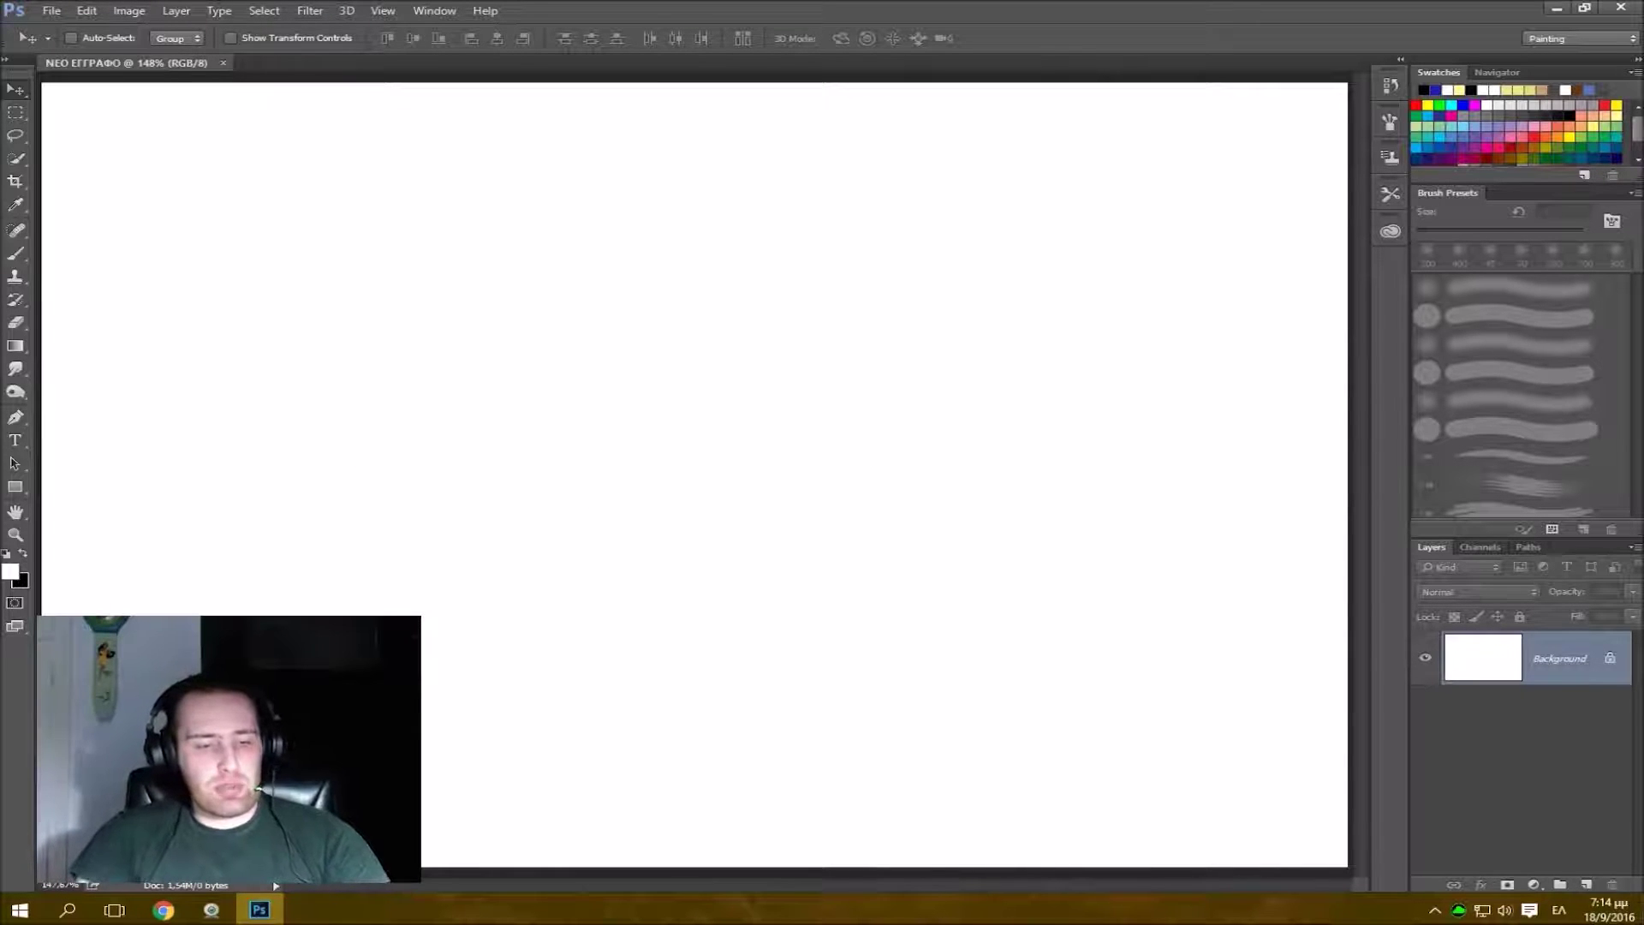
{"action": "key", "text": "ctrl"}
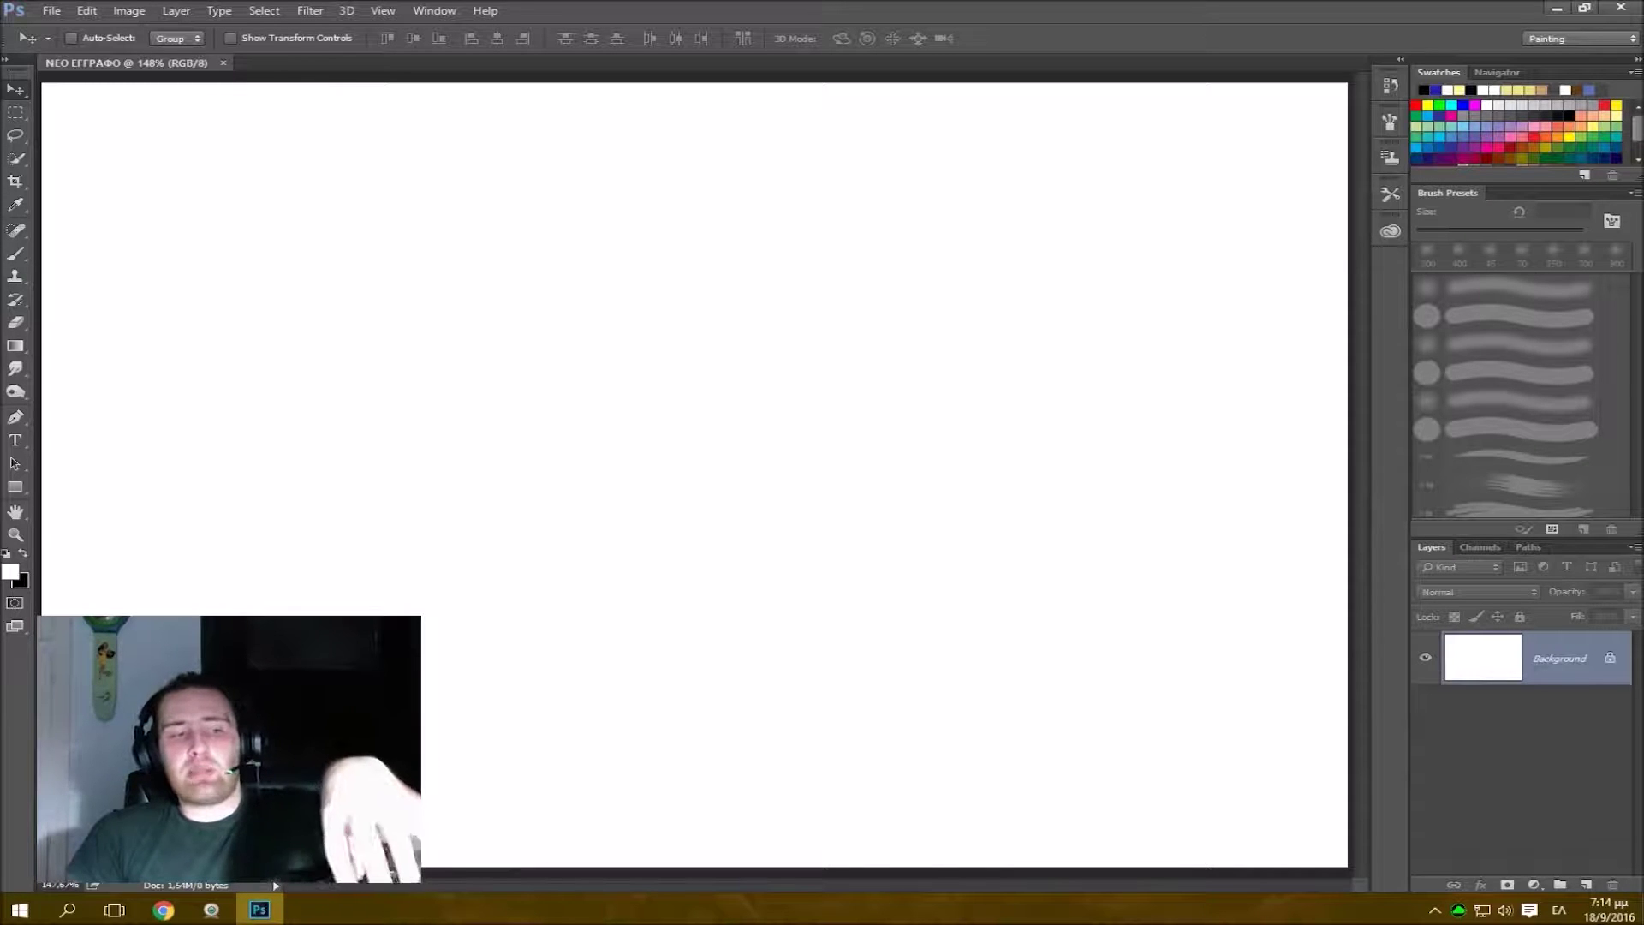
{"action": "left_click", "coordinate": [72, 38]}
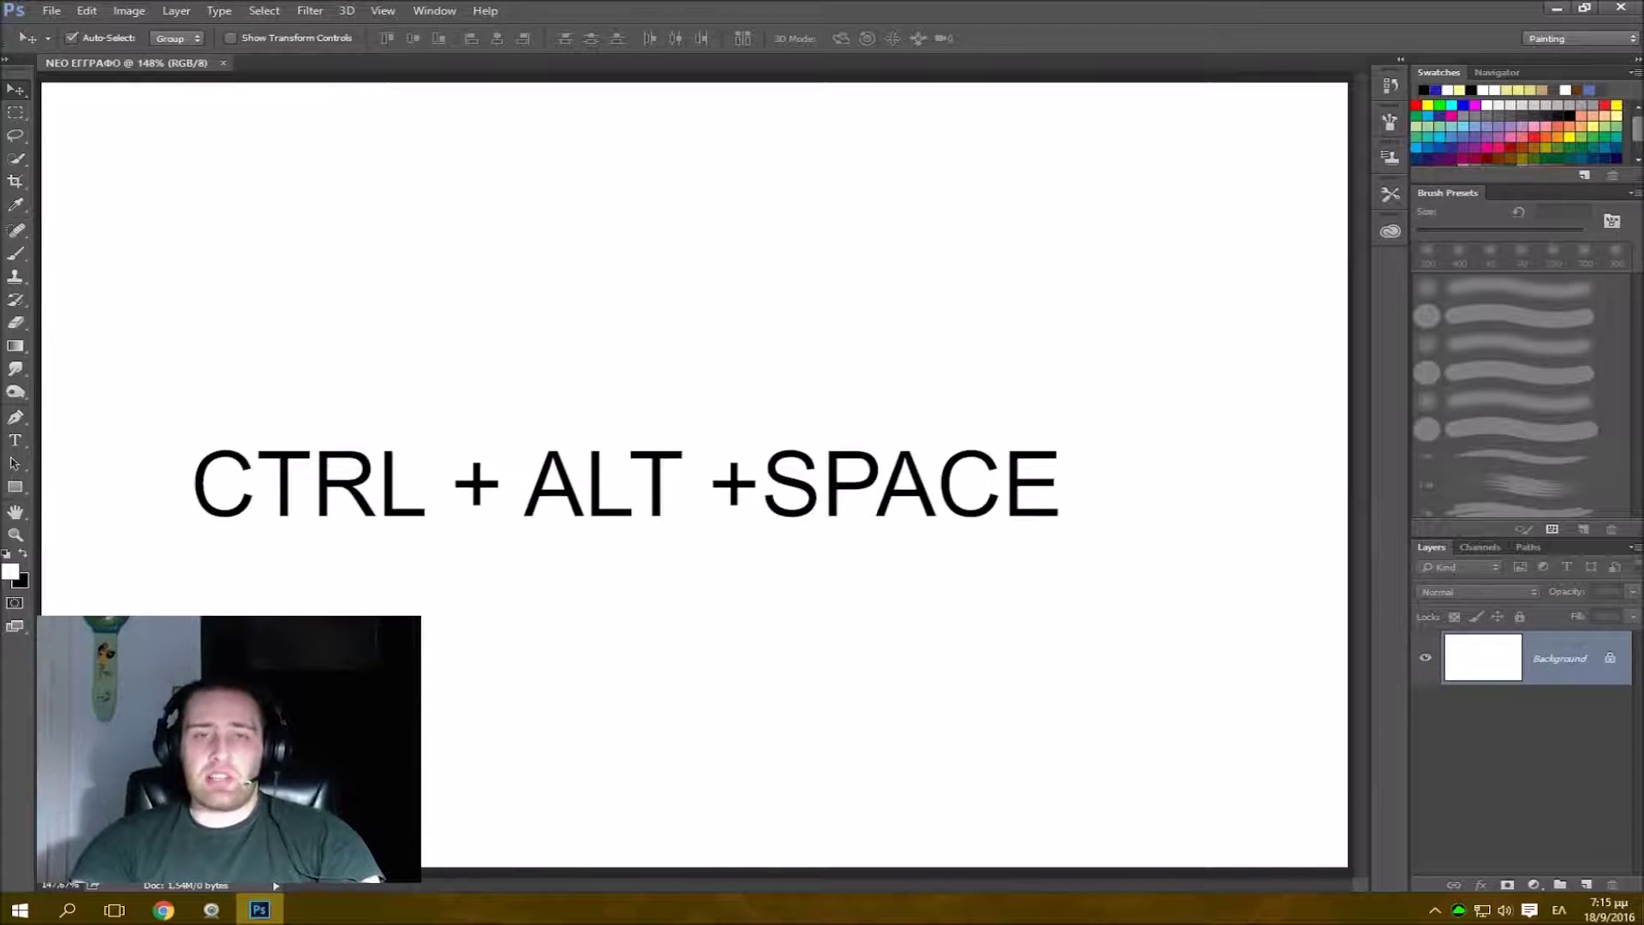
{"action": "key", "text": "ctrl+minus"}
{"action": "key", "text": "ctrl+minus"}
{"action": "key", "text": "ctrl+minus"}
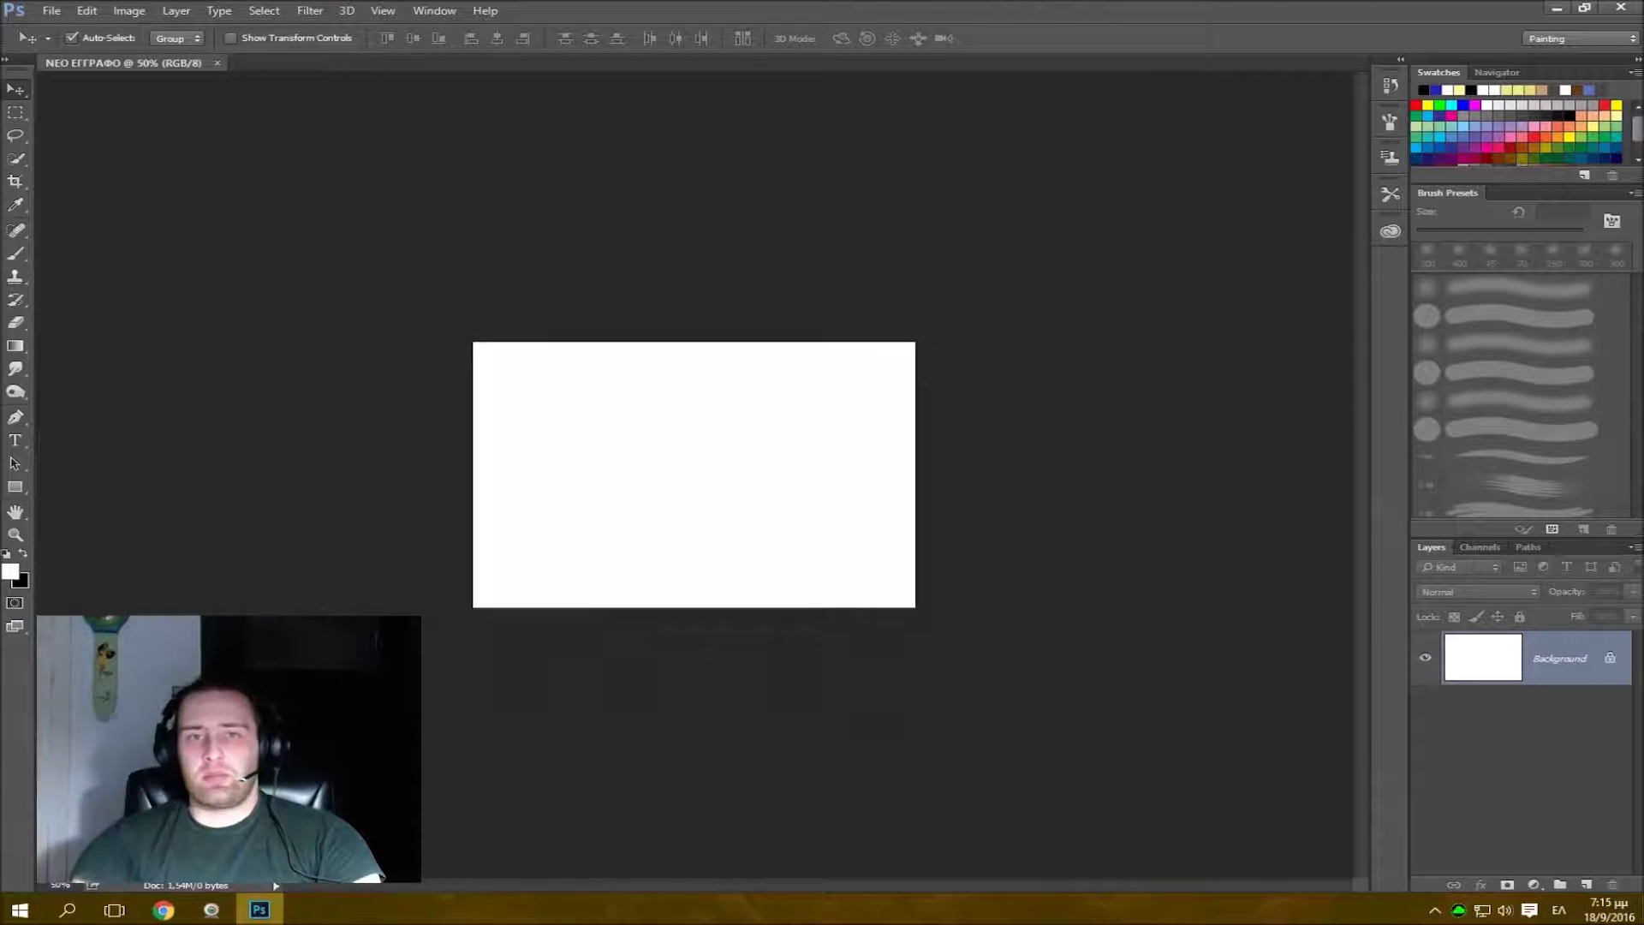
{"action": "key", "text": "ctrl+minus"}
{"action": "key", "text": "ctrl+minus"}
{"action": "key", "text": "ctrl+minus"}
{"action": "key", "text": "ctrl+minus"}
{"action": "key", "text": "ctrl+minus"}
{"action": "key", "text": "ctrl+minus"}
{"action": "key", "text": "ctrl+minus"}
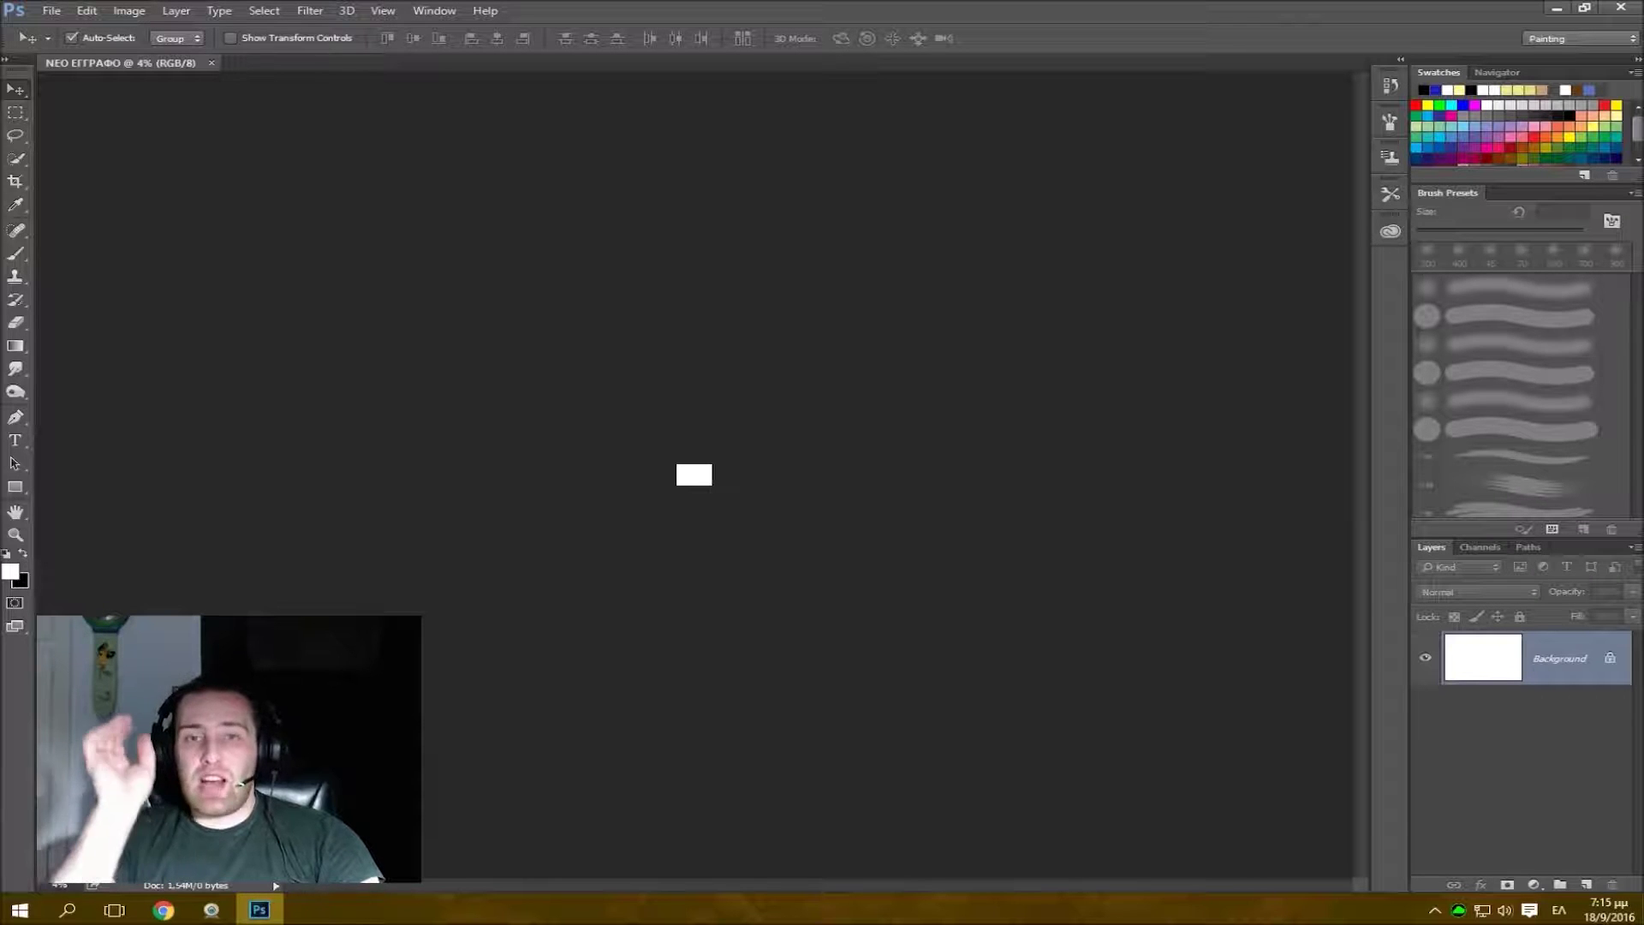
{"action": "key", "text": "ctrl+1"}
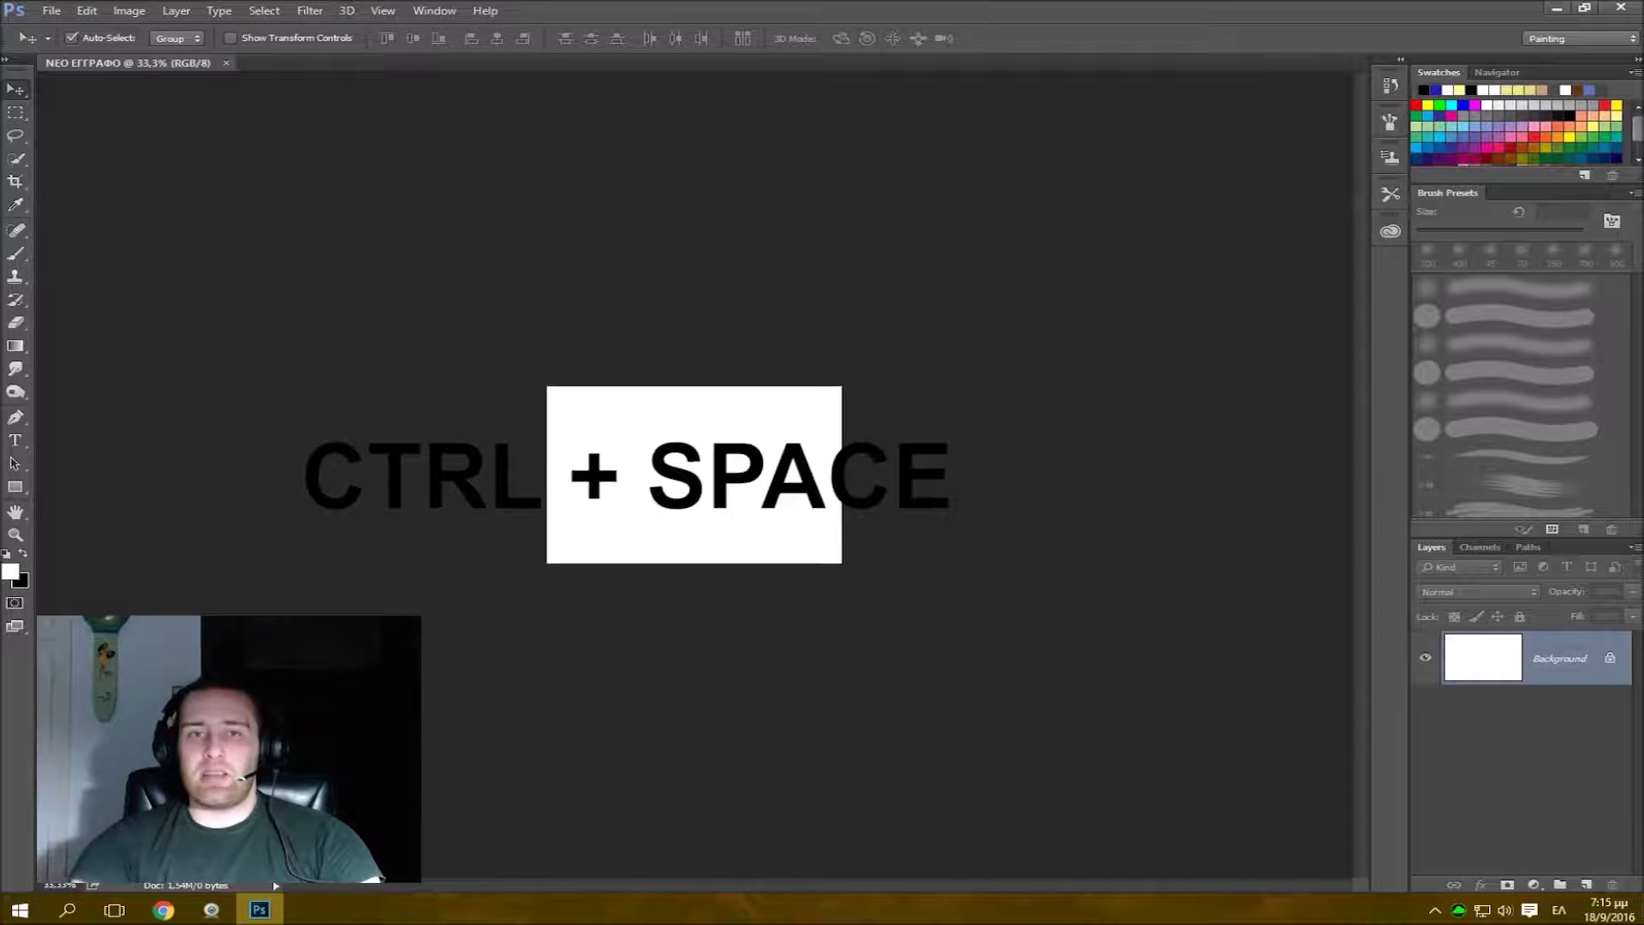
{"action": "key", "text": "ctrl+plus"}
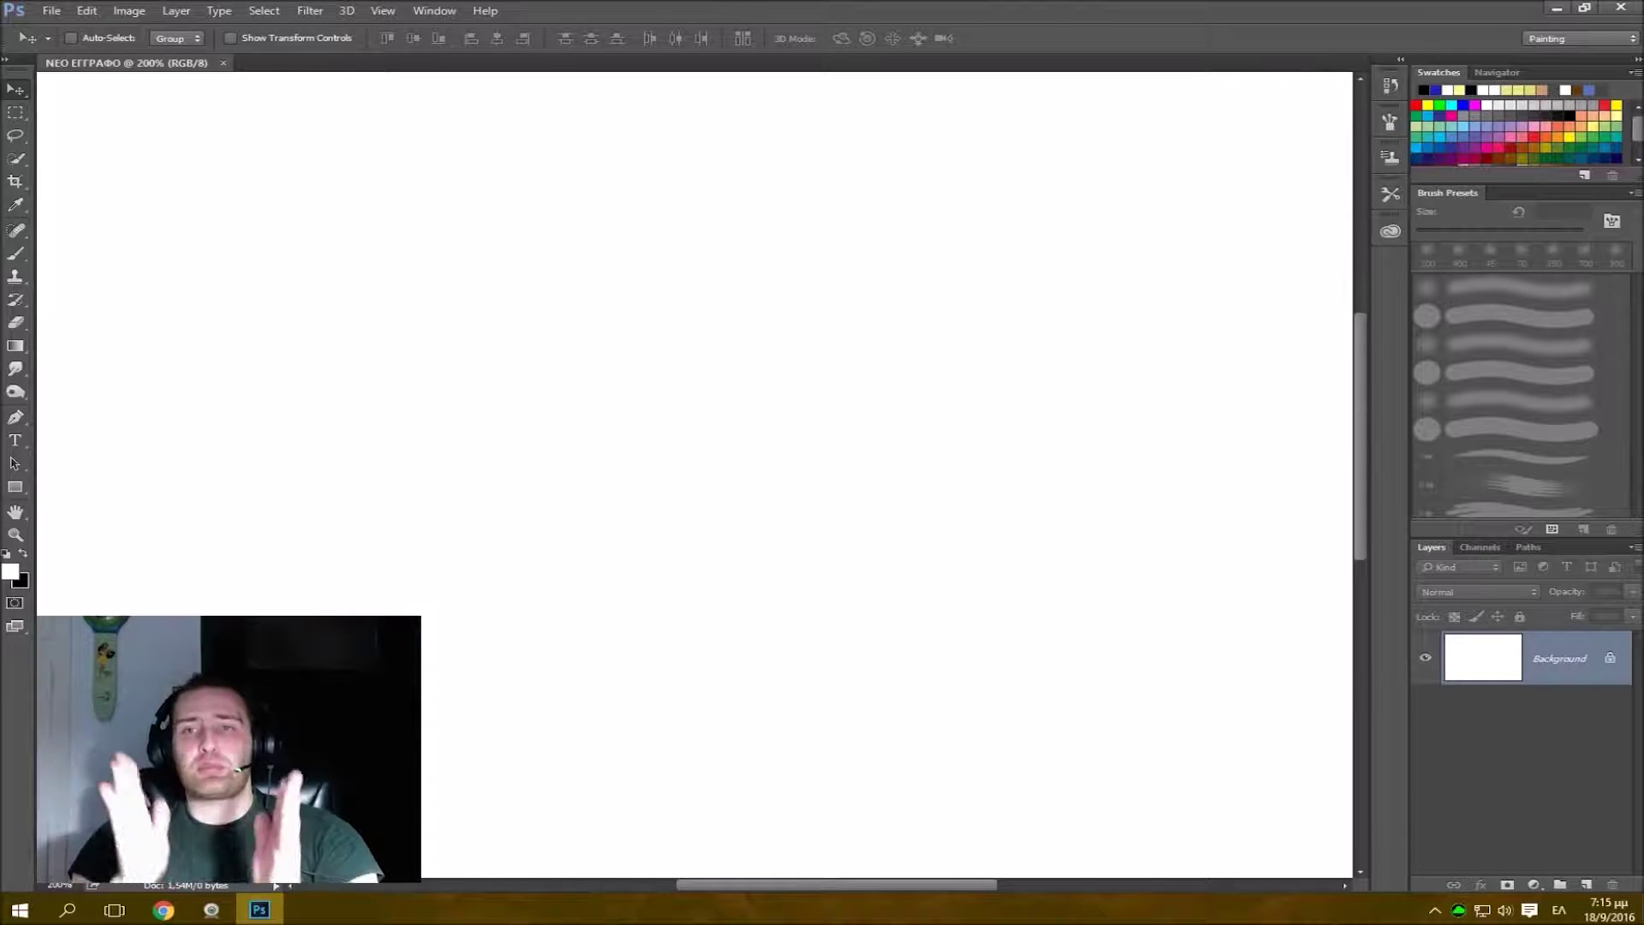
{"action": "key", "text": "ctrl+0"}
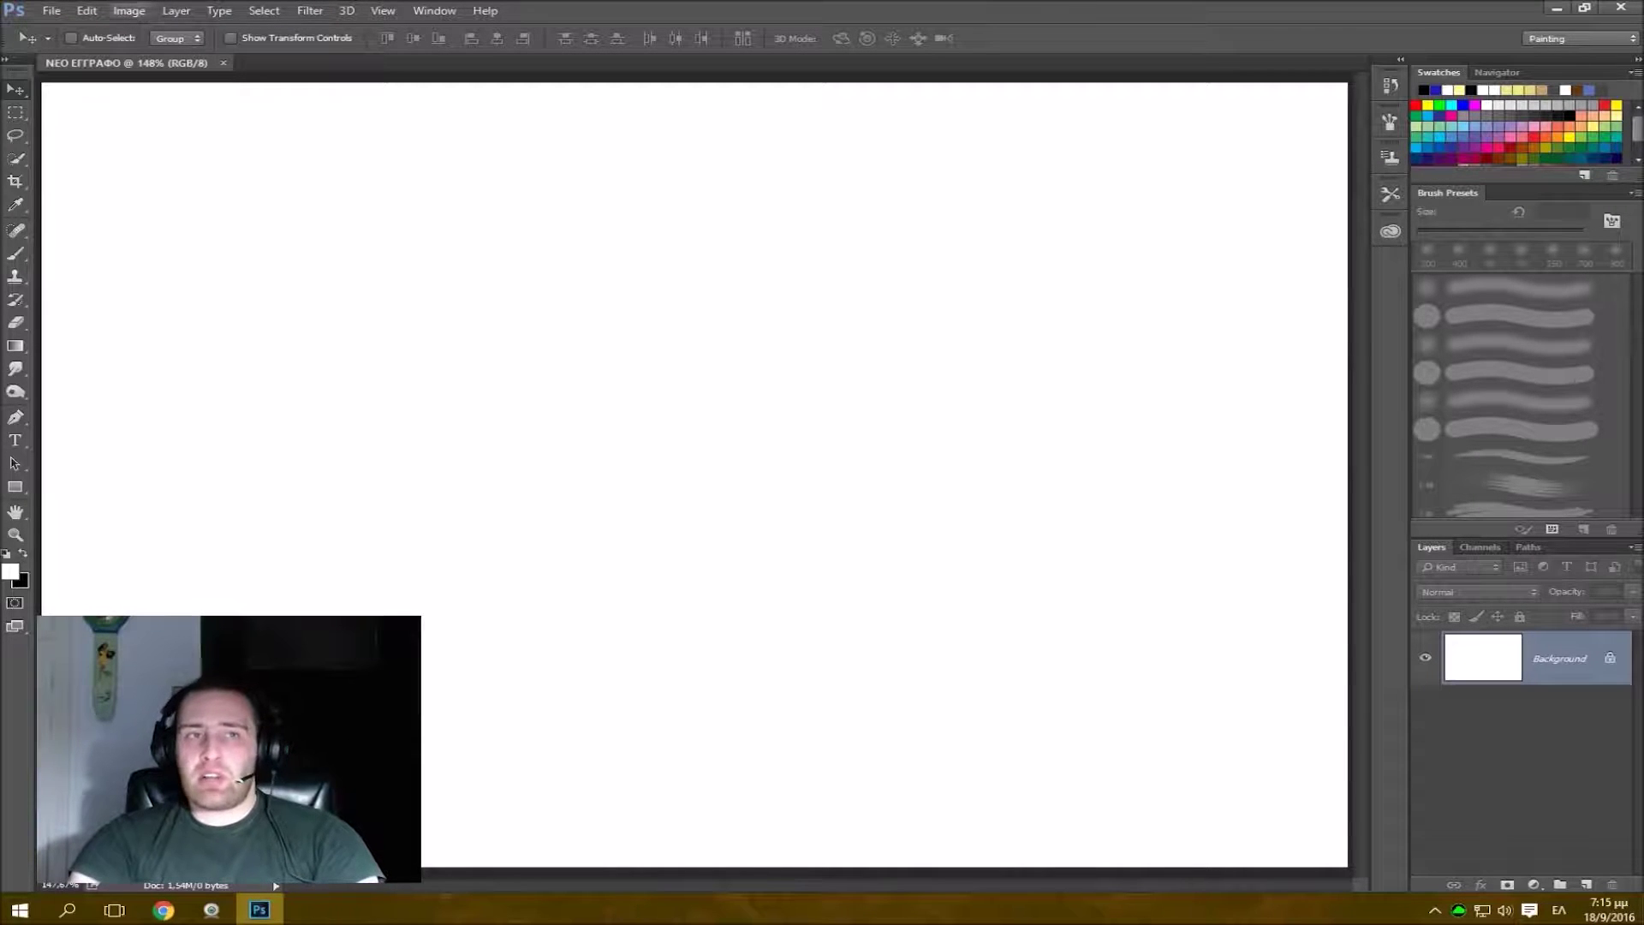
{"action": "left_click", "coordinate": [51, 10]}
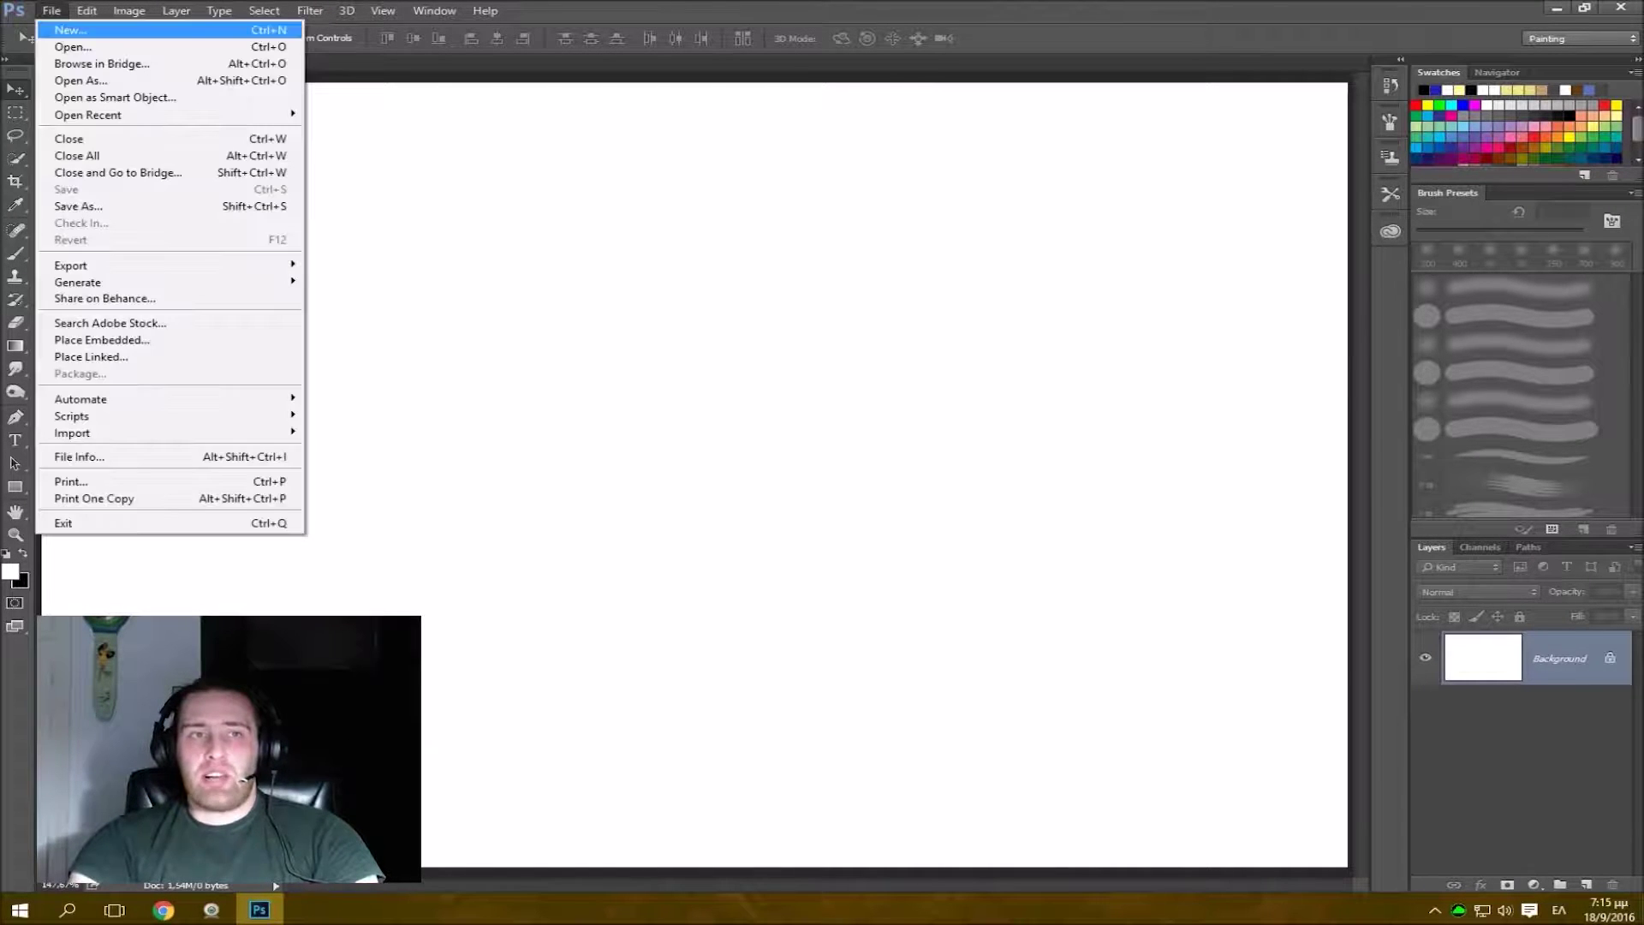
- Cancel the second New dialog and close the blank ΝΕΟ ΕΓΓΡΑΦΟ document
{"action": "left_click", "coordinate": [69, 30]}
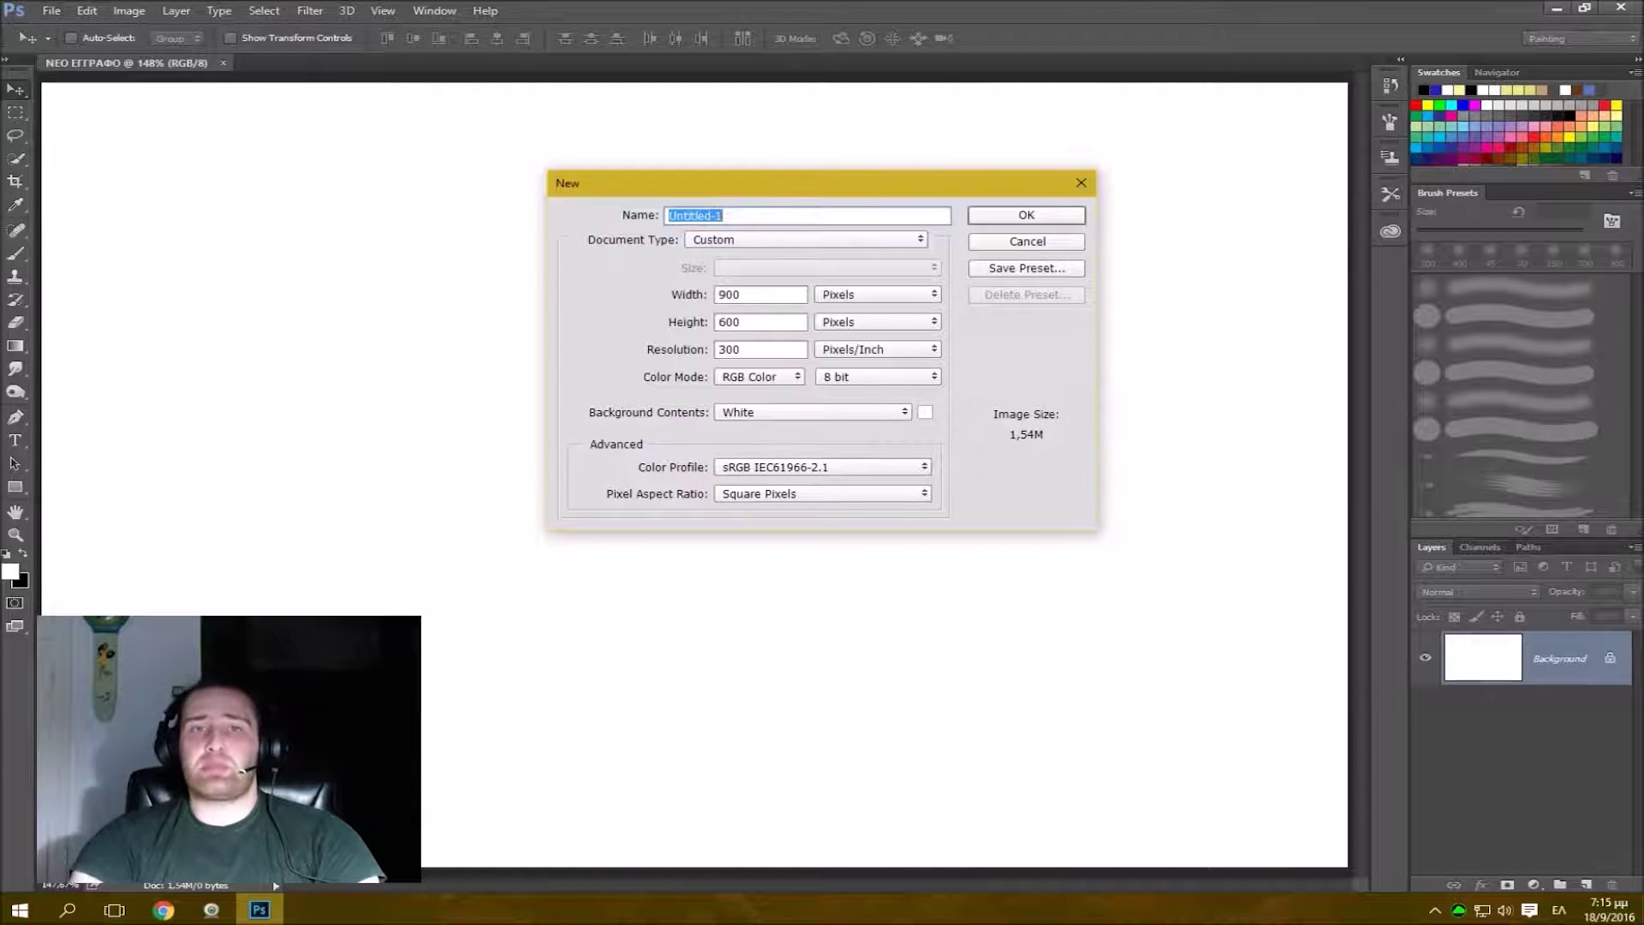
{"action": "left_click", "coordinate": [1080, 183]}
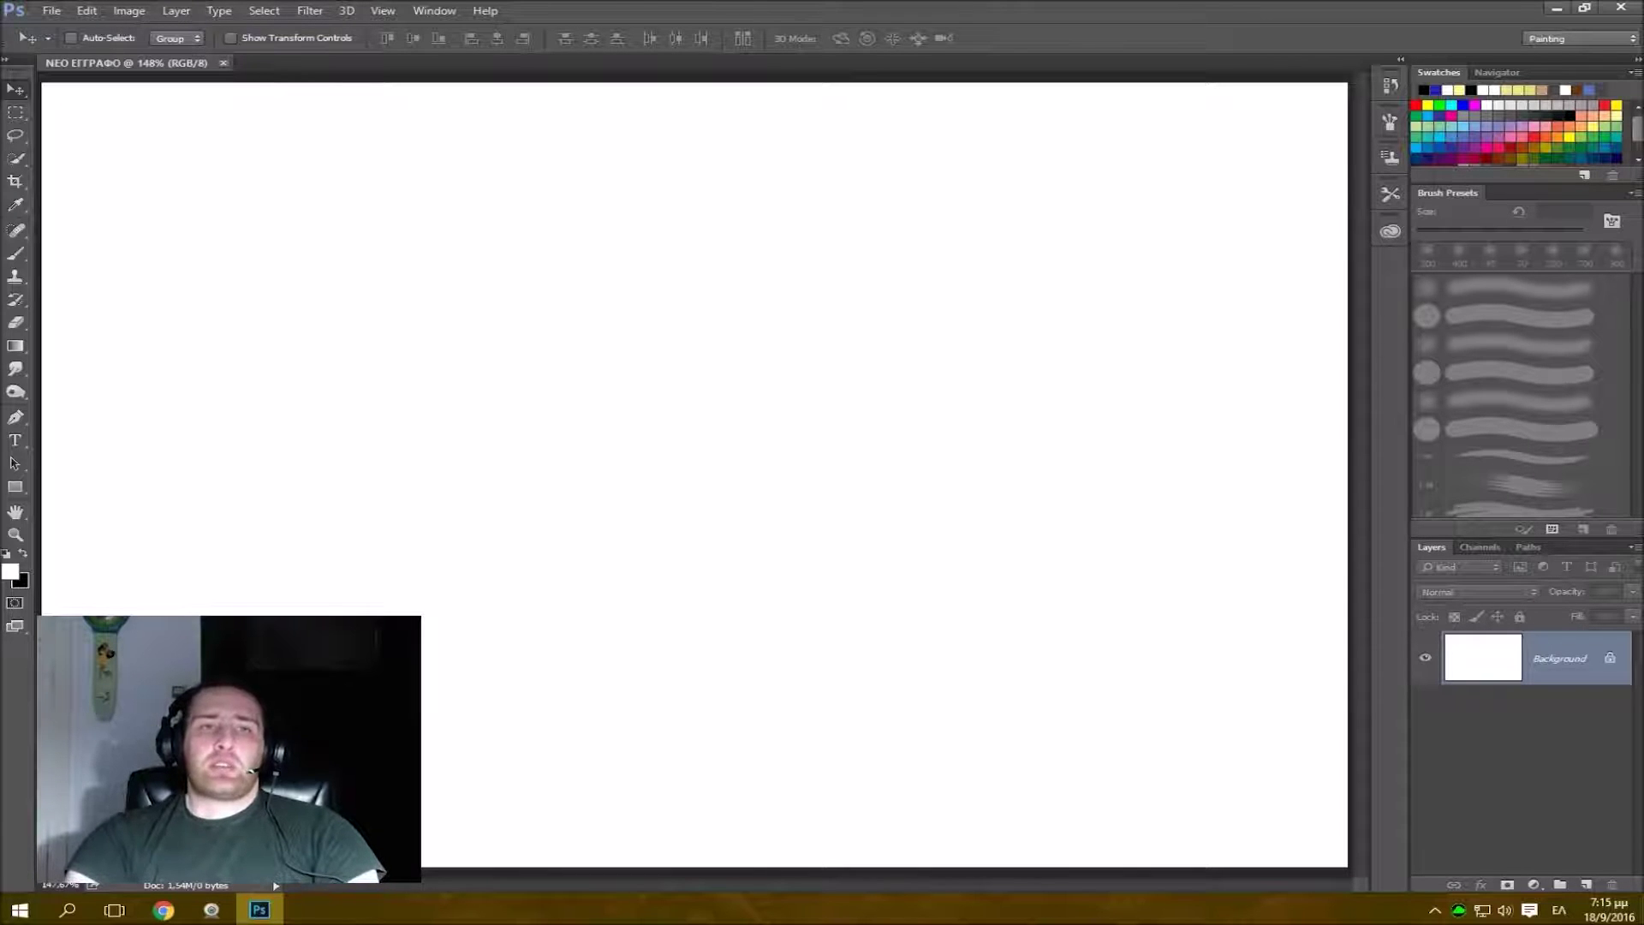
{"action": "key", "text": "ctrl+w"}
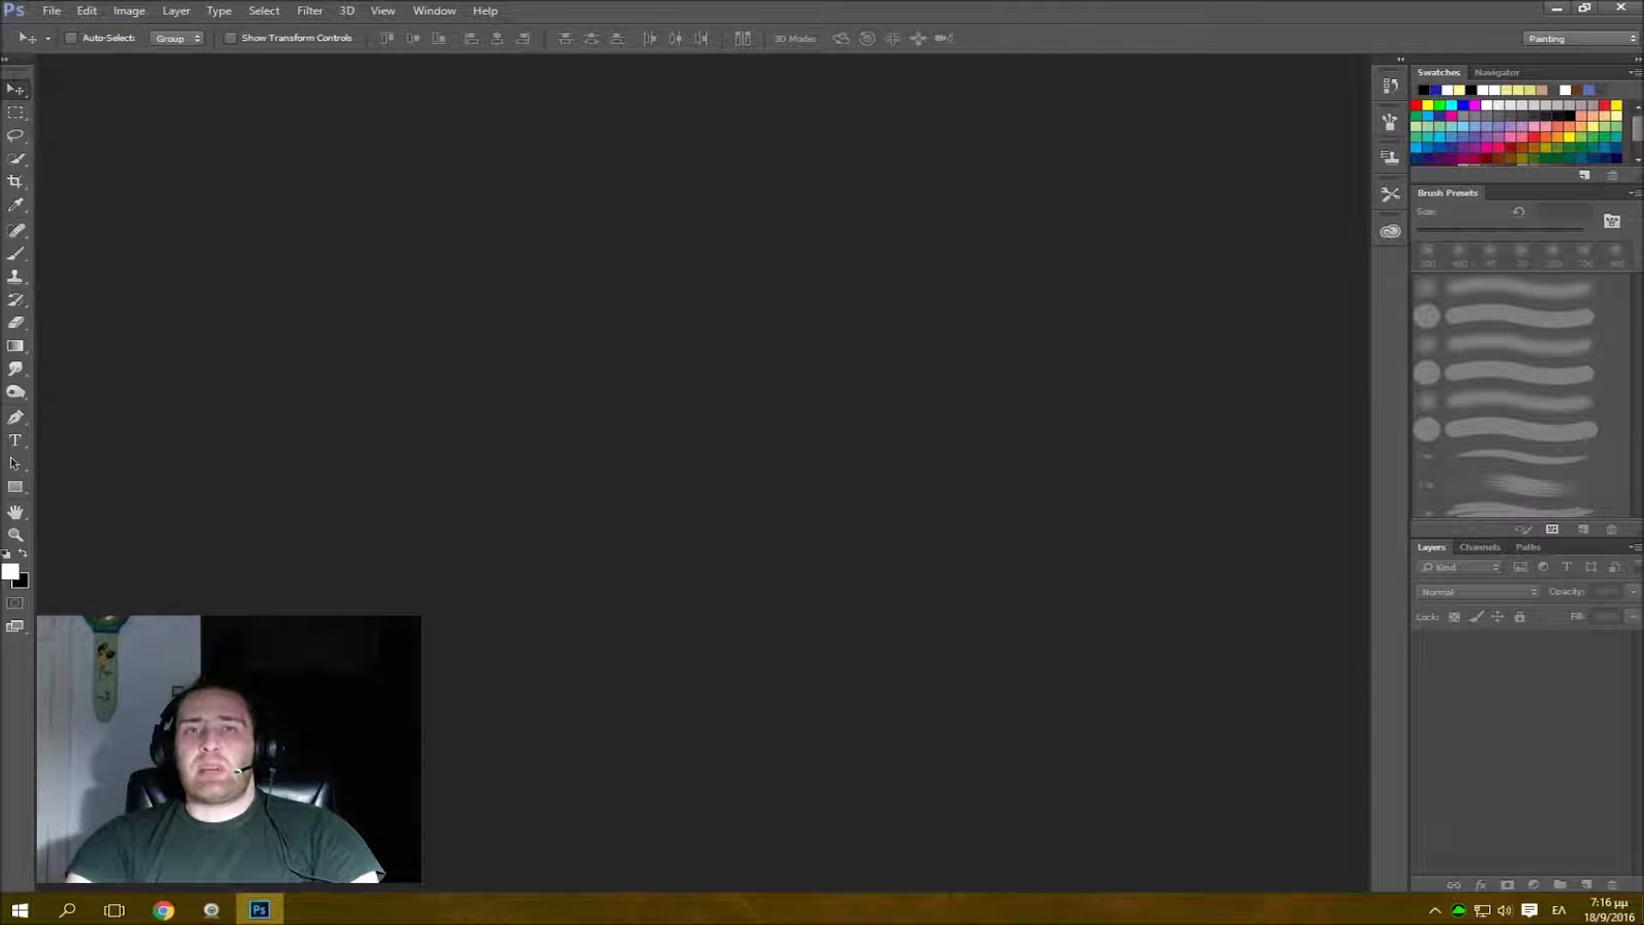
{"action": "left_click", "coordinate": [51, 11]}
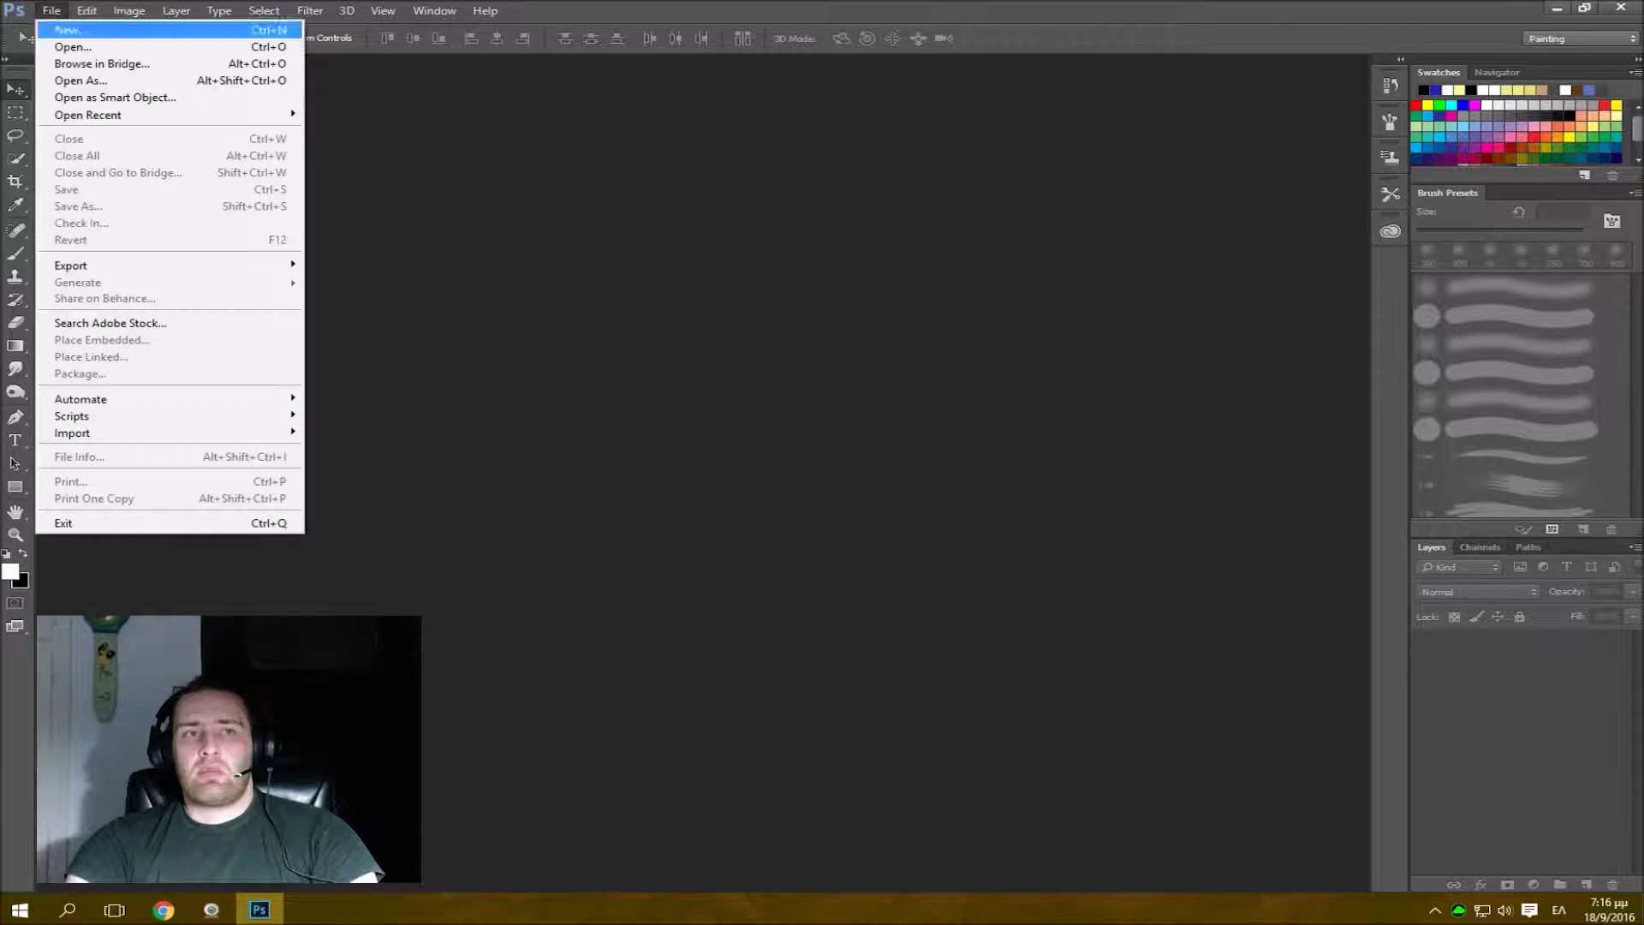
- Start a new document with Background Color contents and open that colour's picker
{"action": "left_click", "coordinate": [71, 30]}
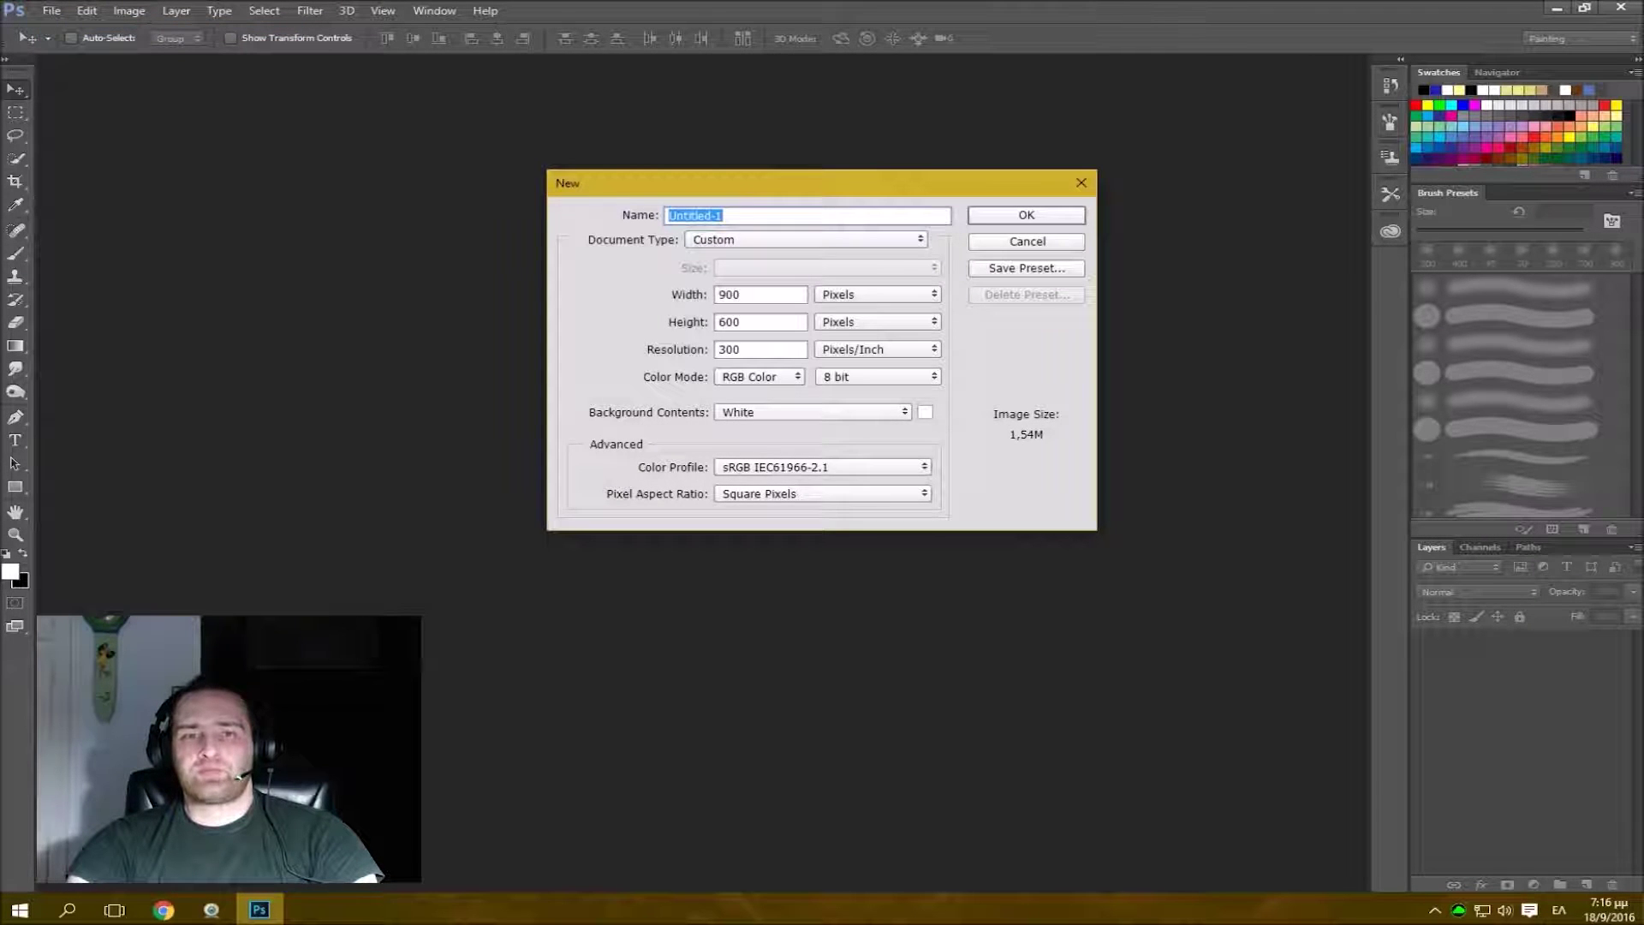
{"action": "left_click", "coordinate": [812, 411]}
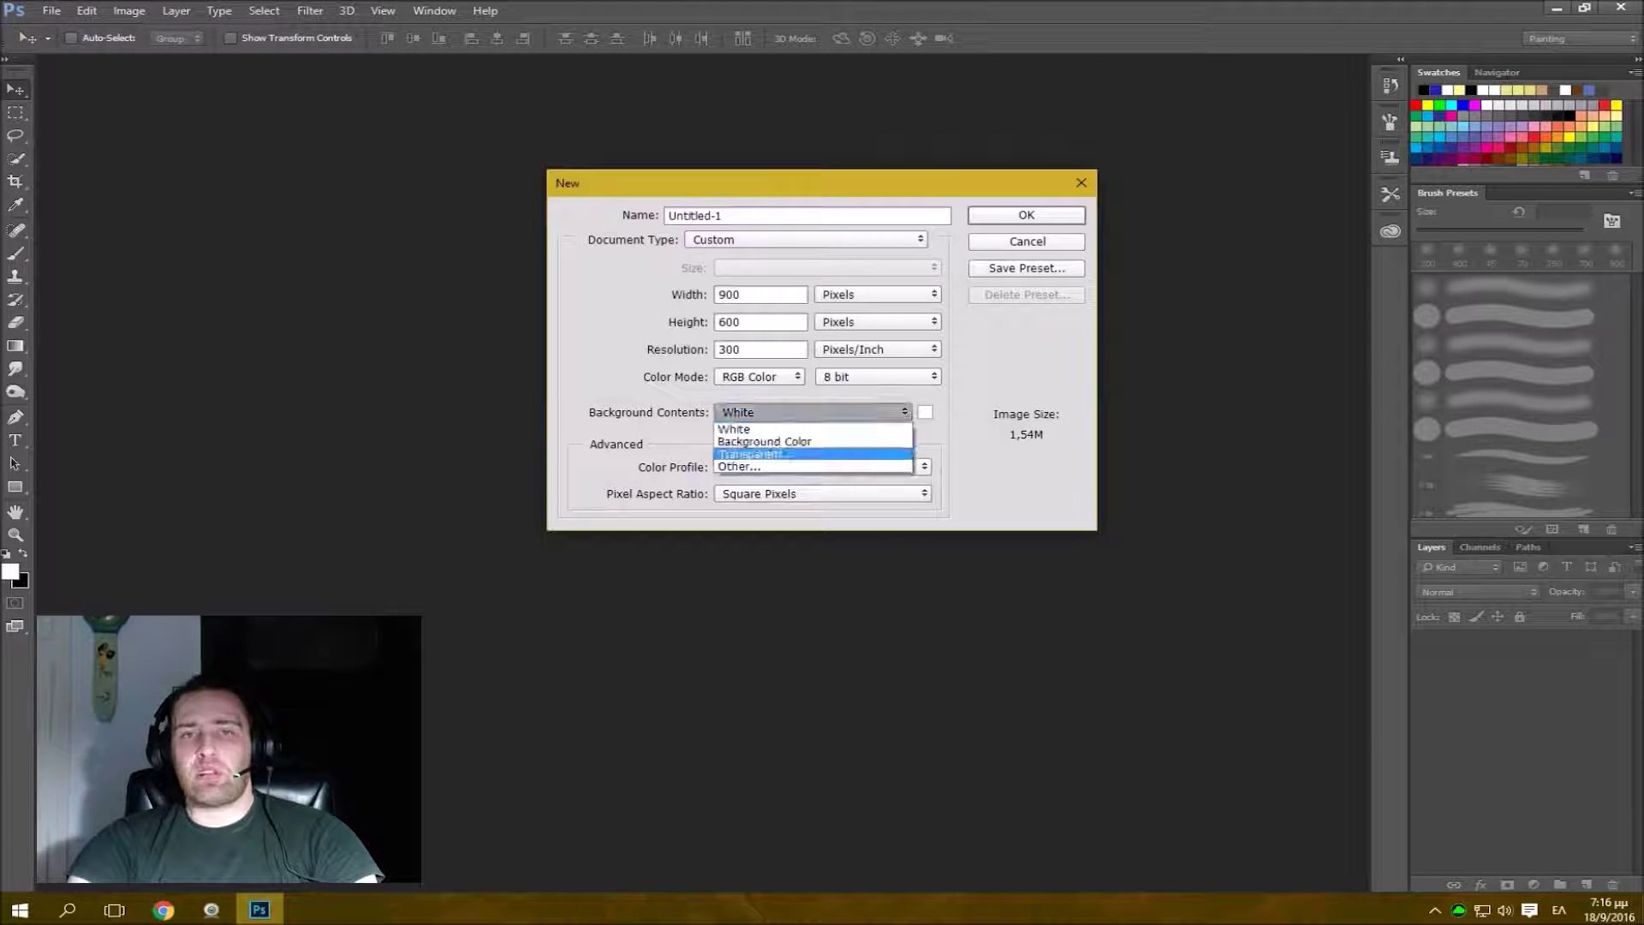
{"action": "left_click", "coordinate": [890, 445]}
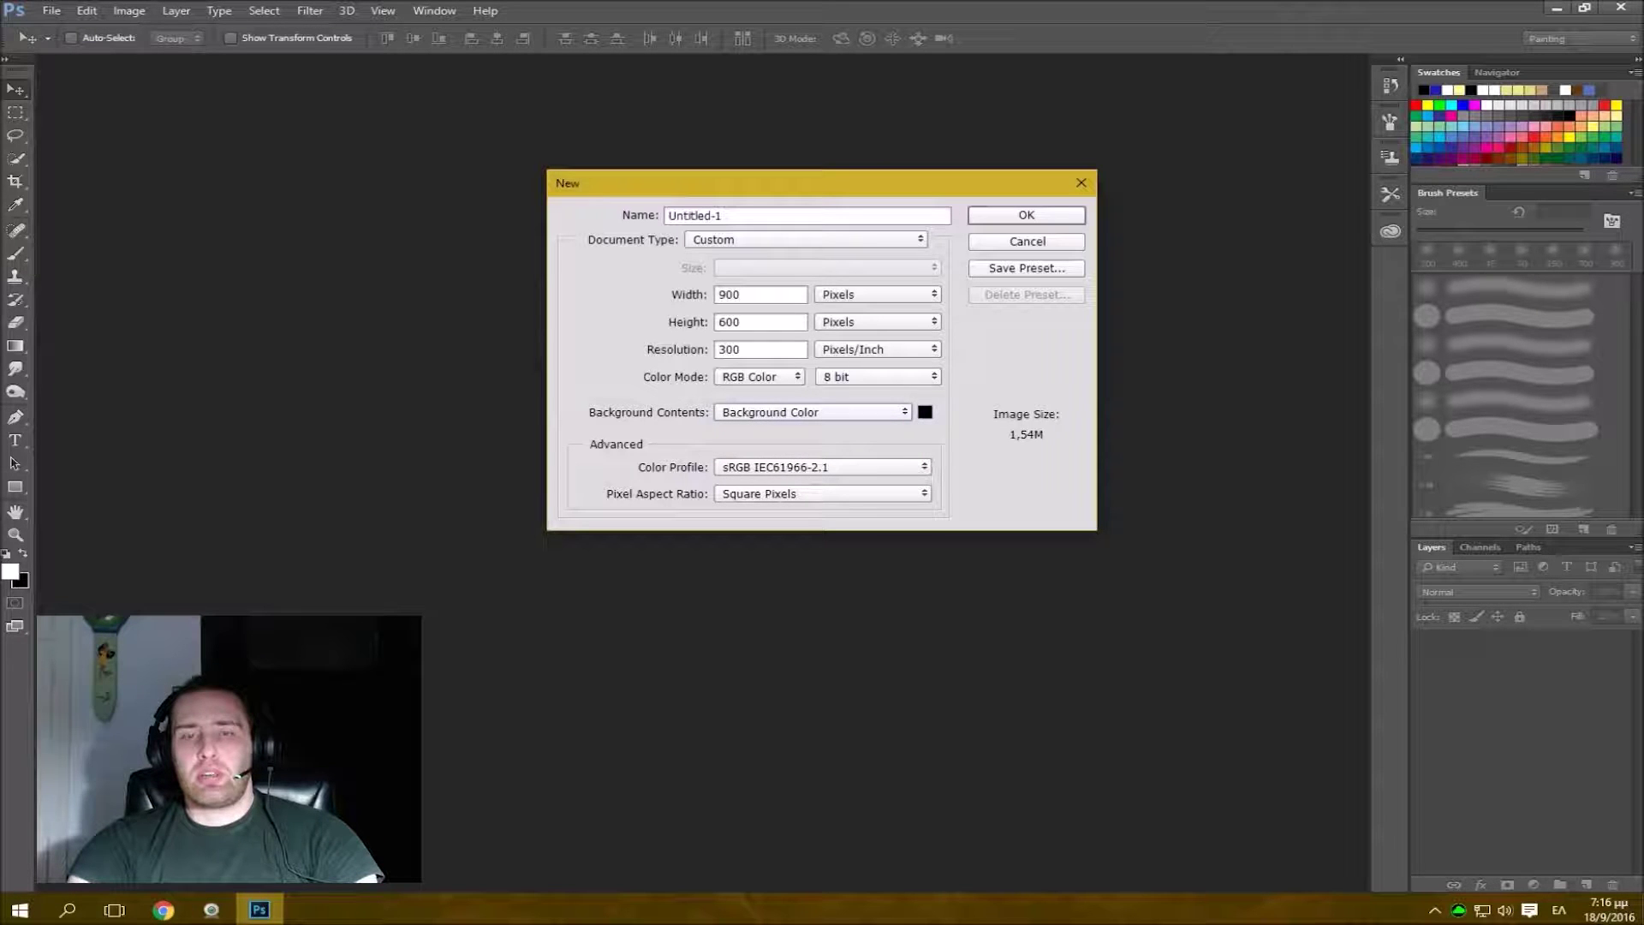
{"action": "left_click", "coordinate": [924, 412]}
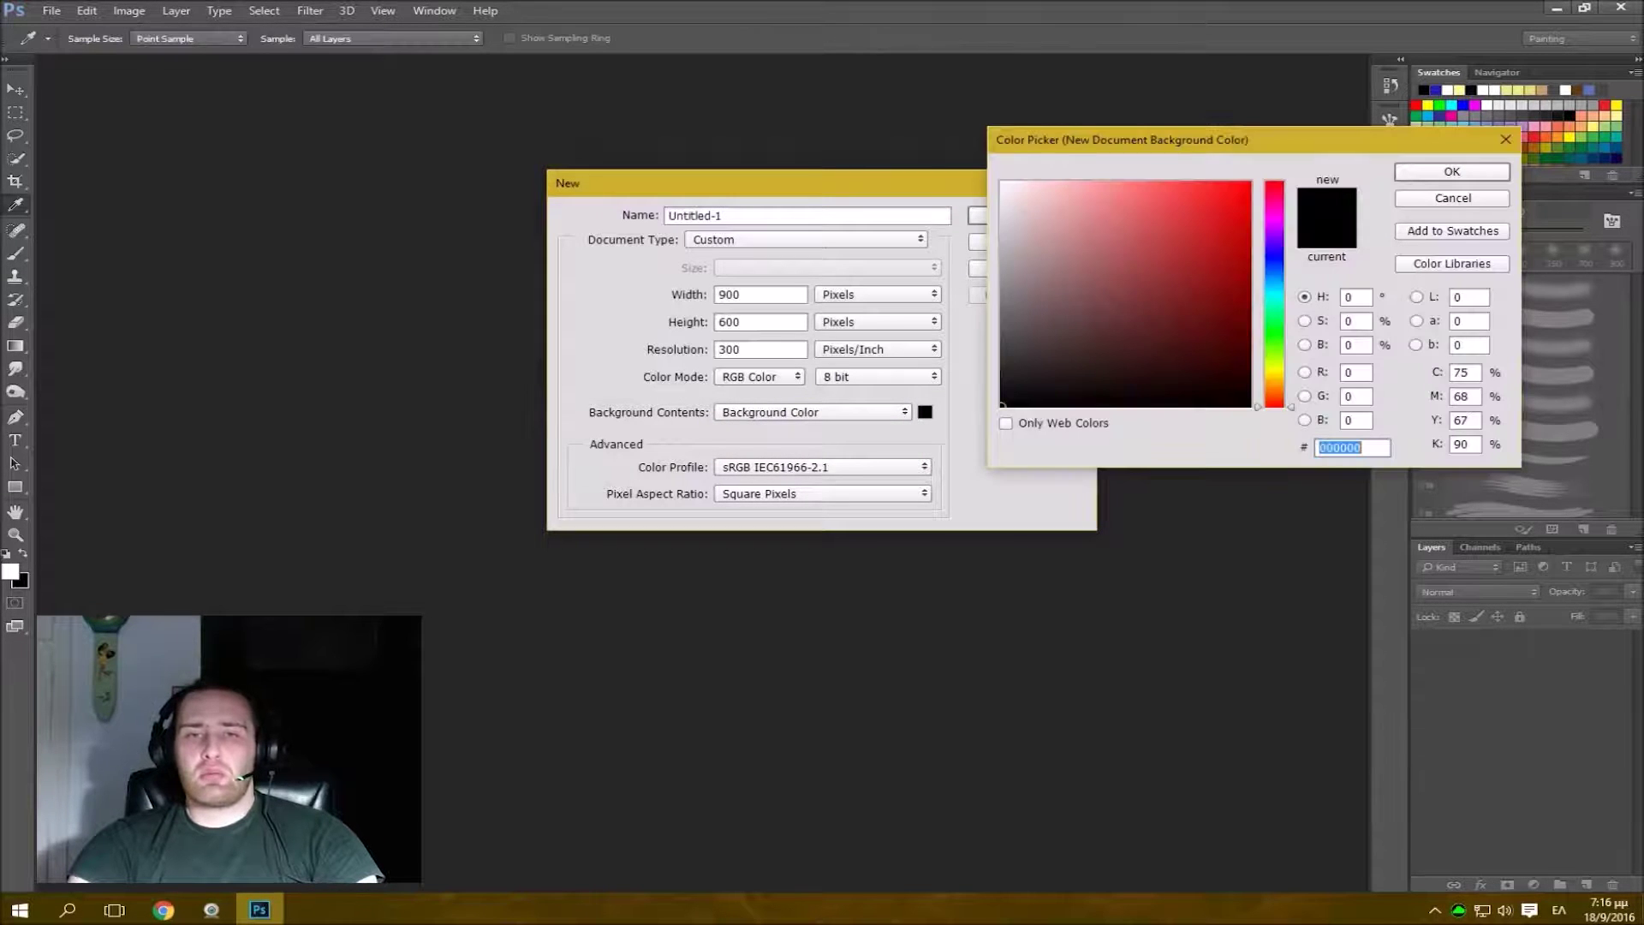
- Reopen the background Color Picker and pick a bright saturated blue
{"action": "left_click", "coordinate": [1505, 139]}
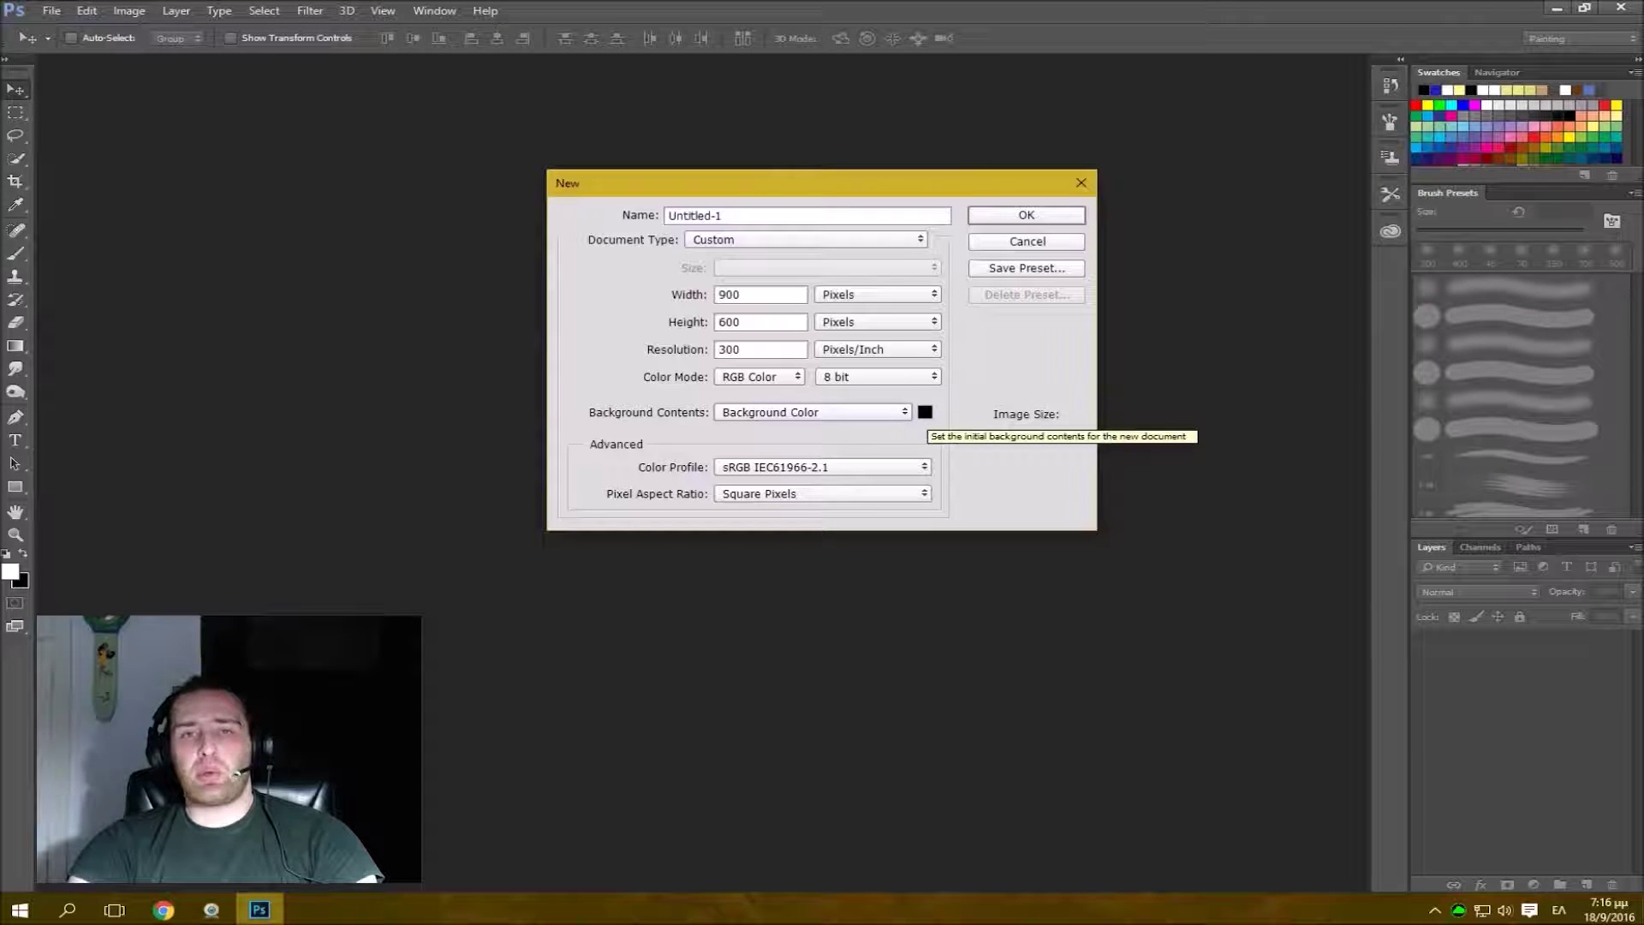
{"action": "left_click", "coordinate": [925, 412]}
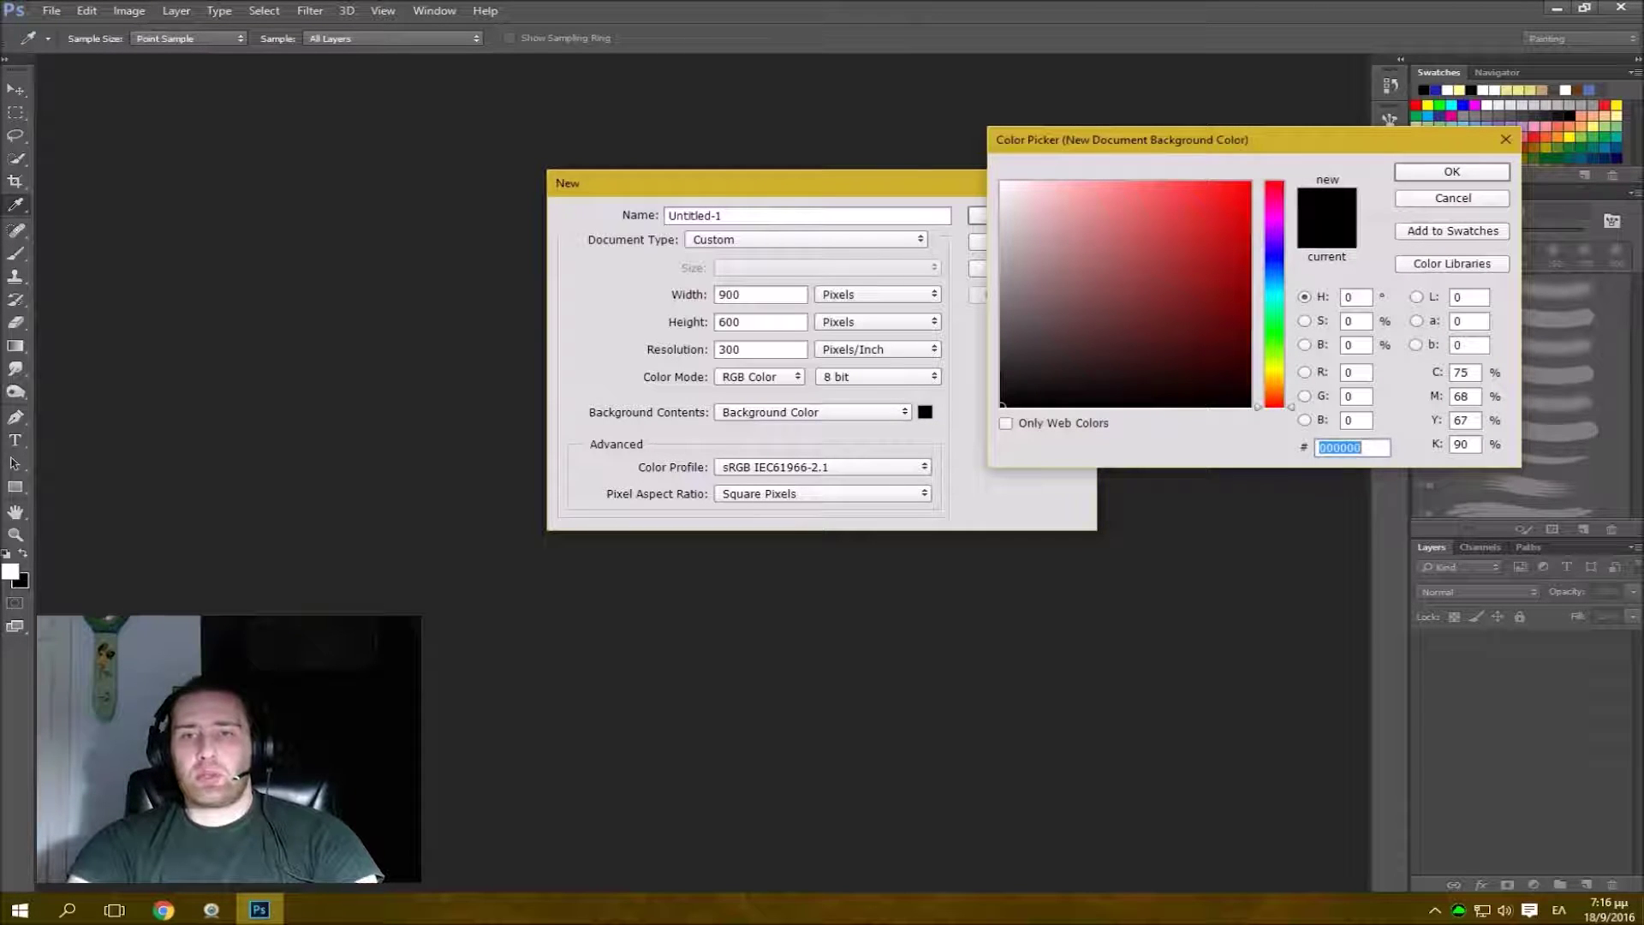
{"action": "left_click", "coordinate": [1273, 262]}
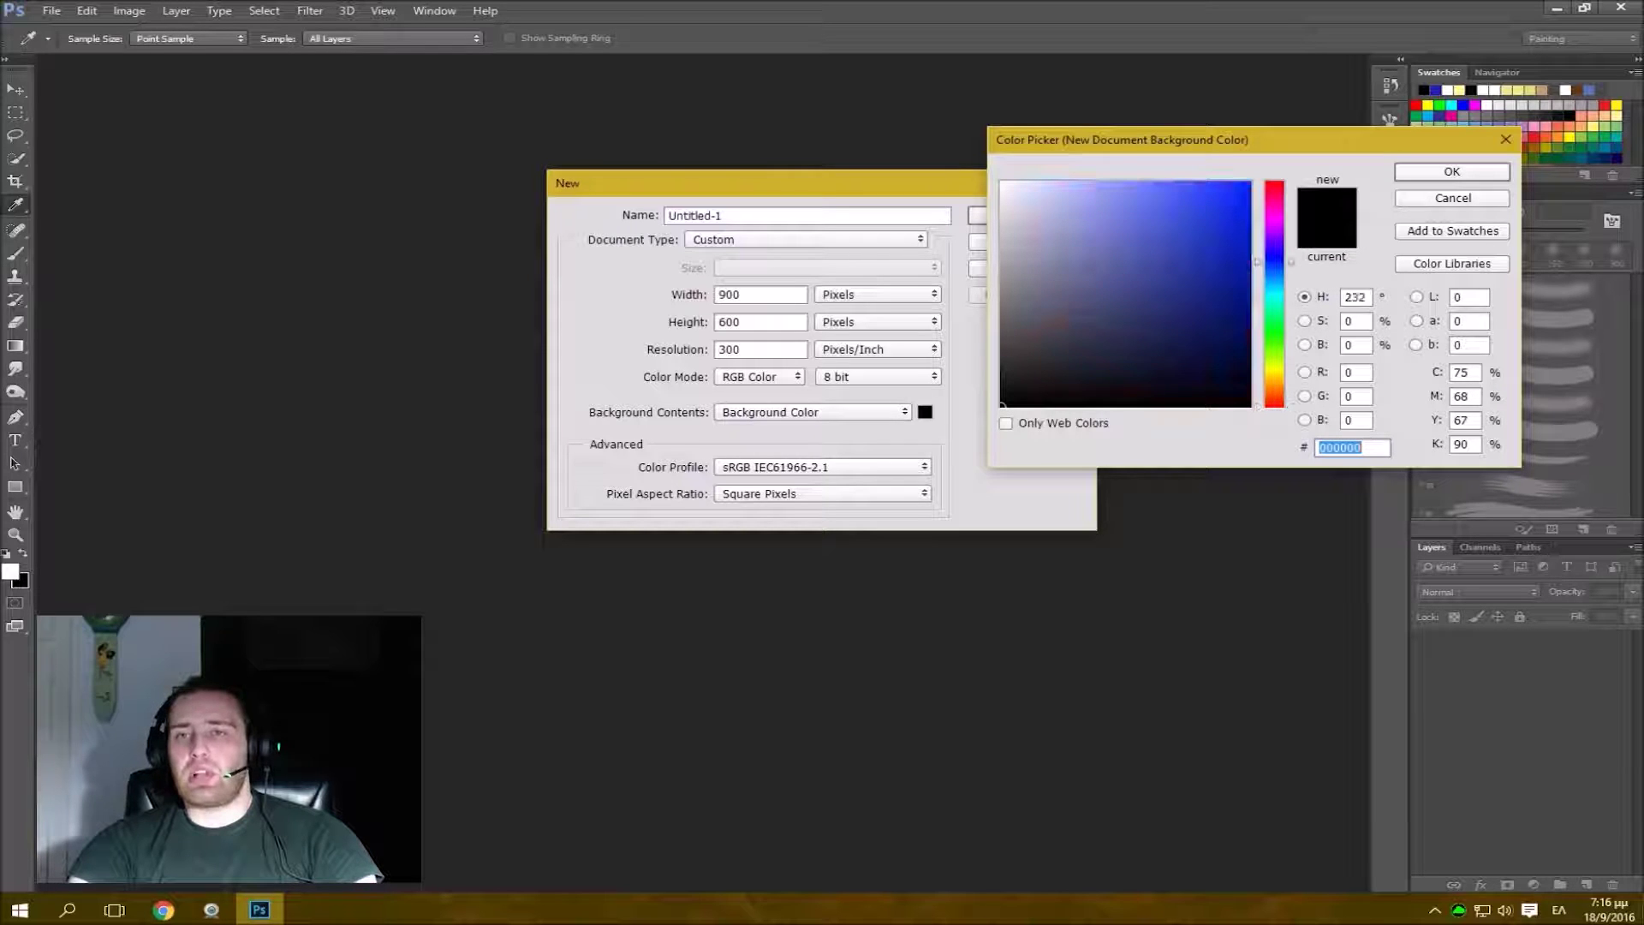
{"action": "left_click_drag", "start_coordinate": [1167, 239], "coordinate": [1225, 227]}
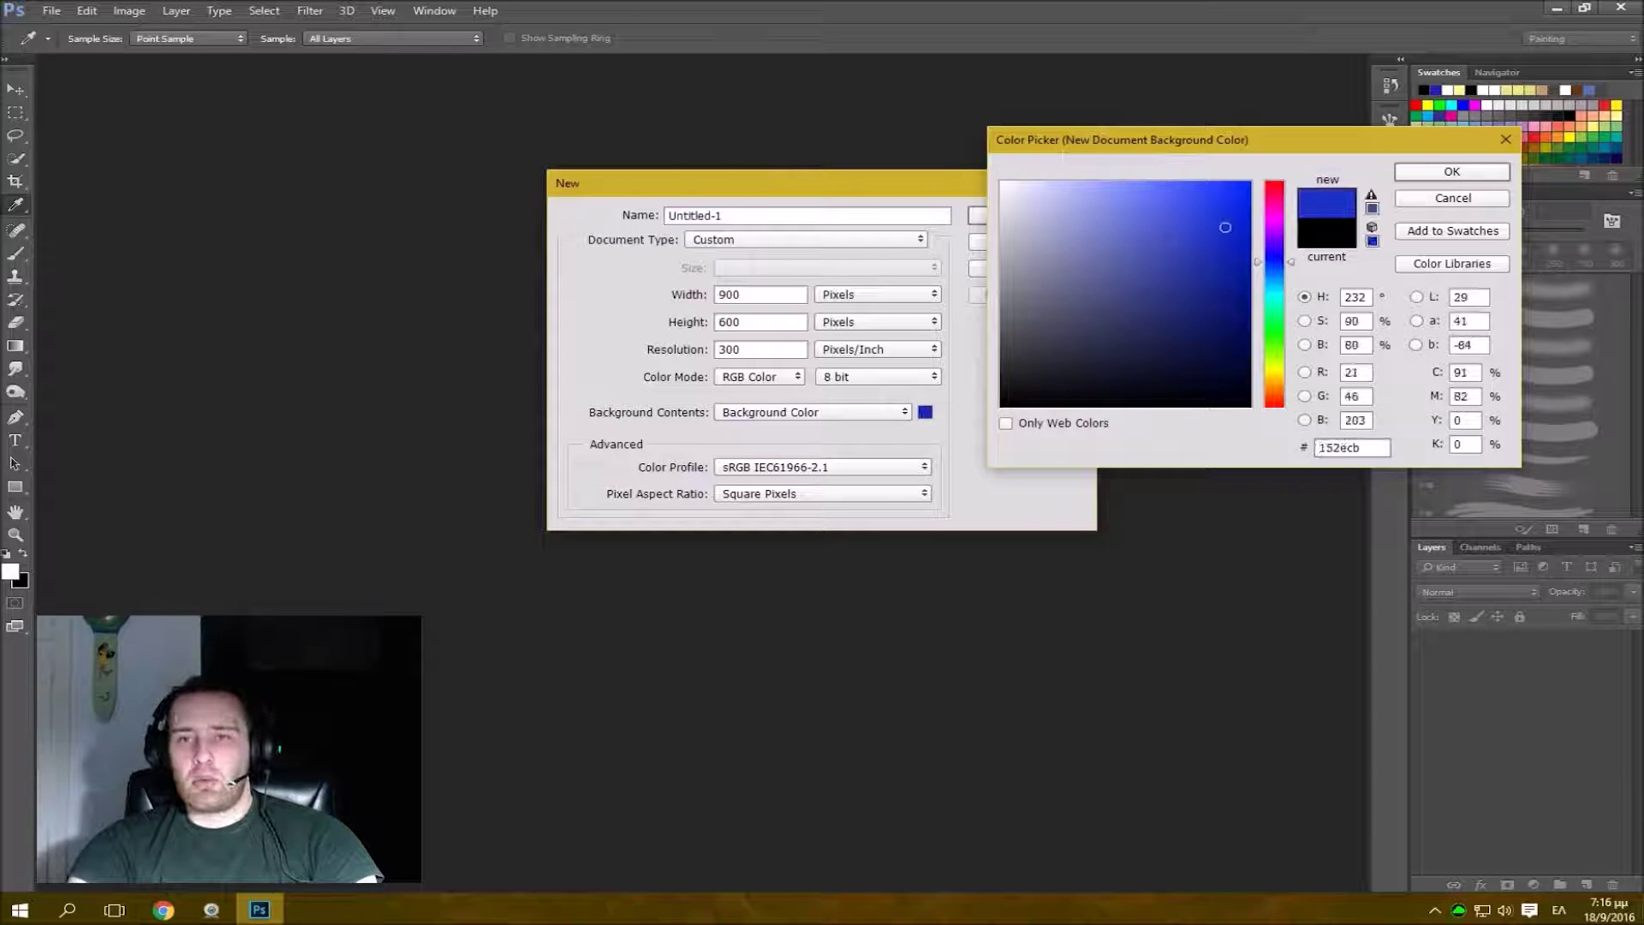
- Enter hex db2804 as the background colour and create the red document
{"action": "left_click", "coordinate": [1319, 446]}
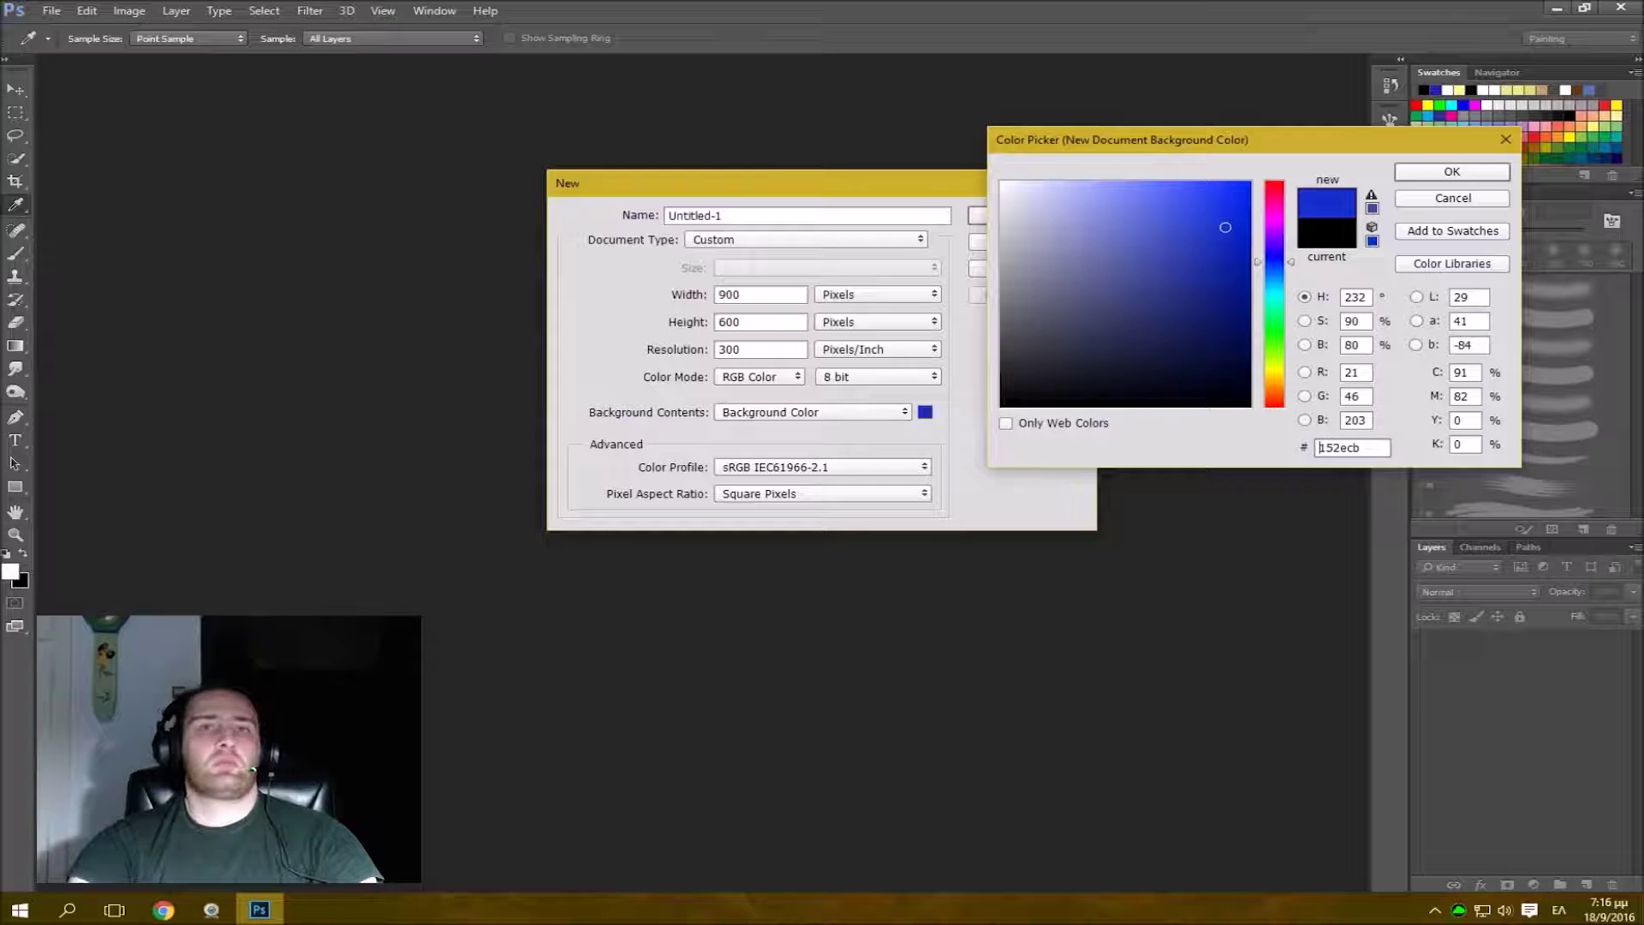
{"action": "type", "text": "cb3715"}
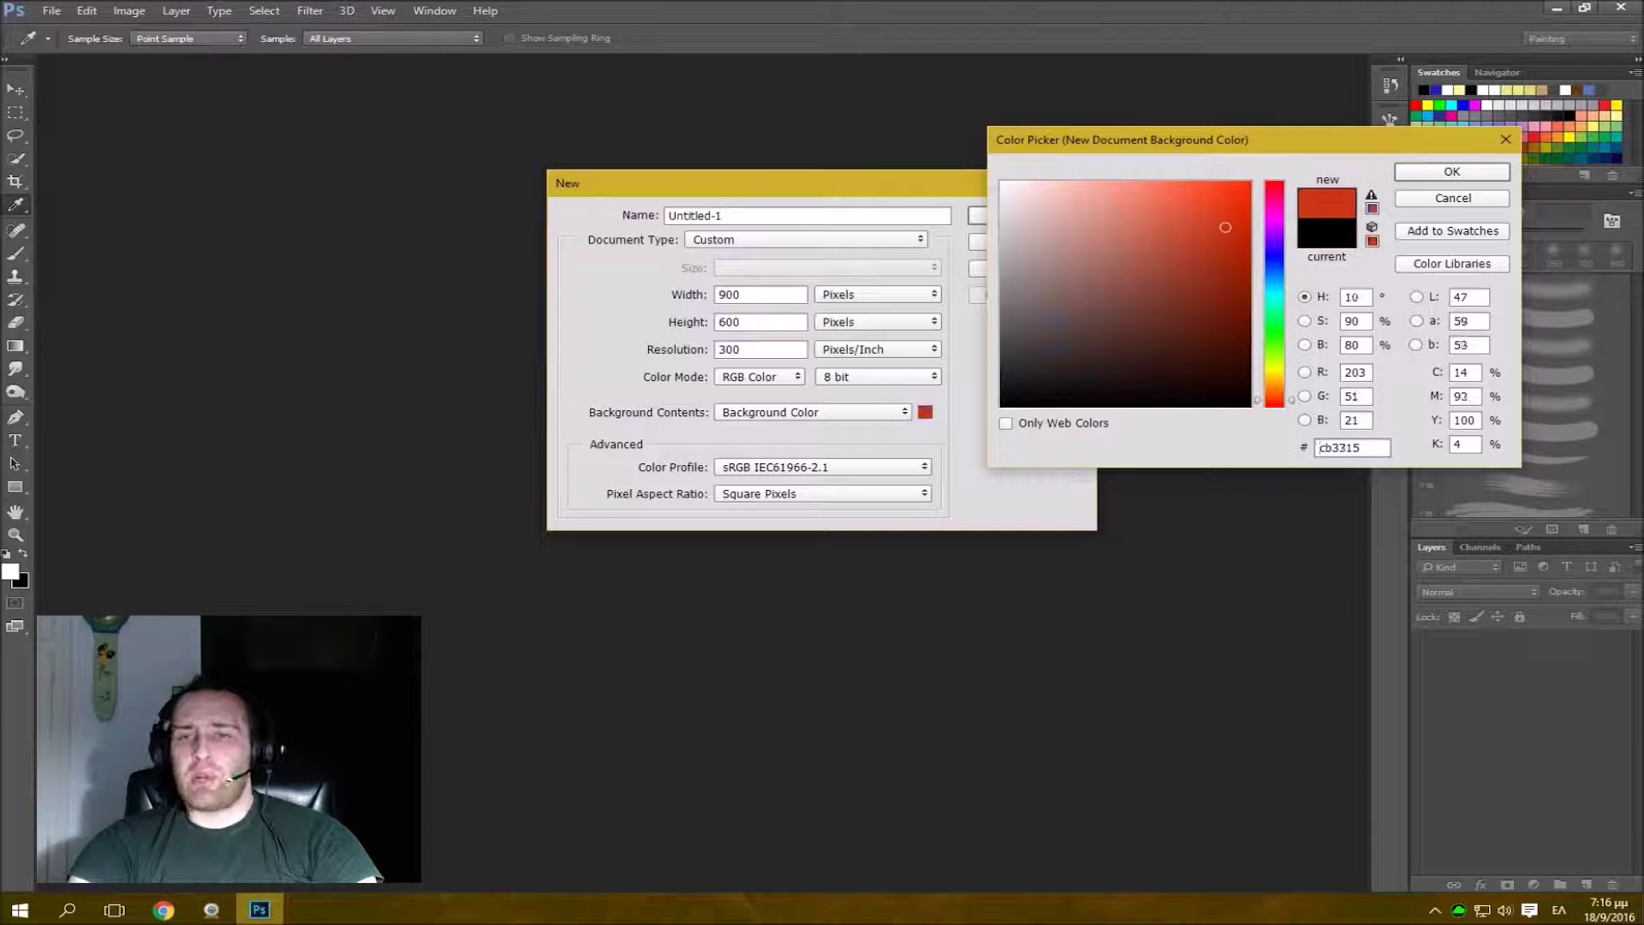
{"action": "type", "text": "f92900d92704"}
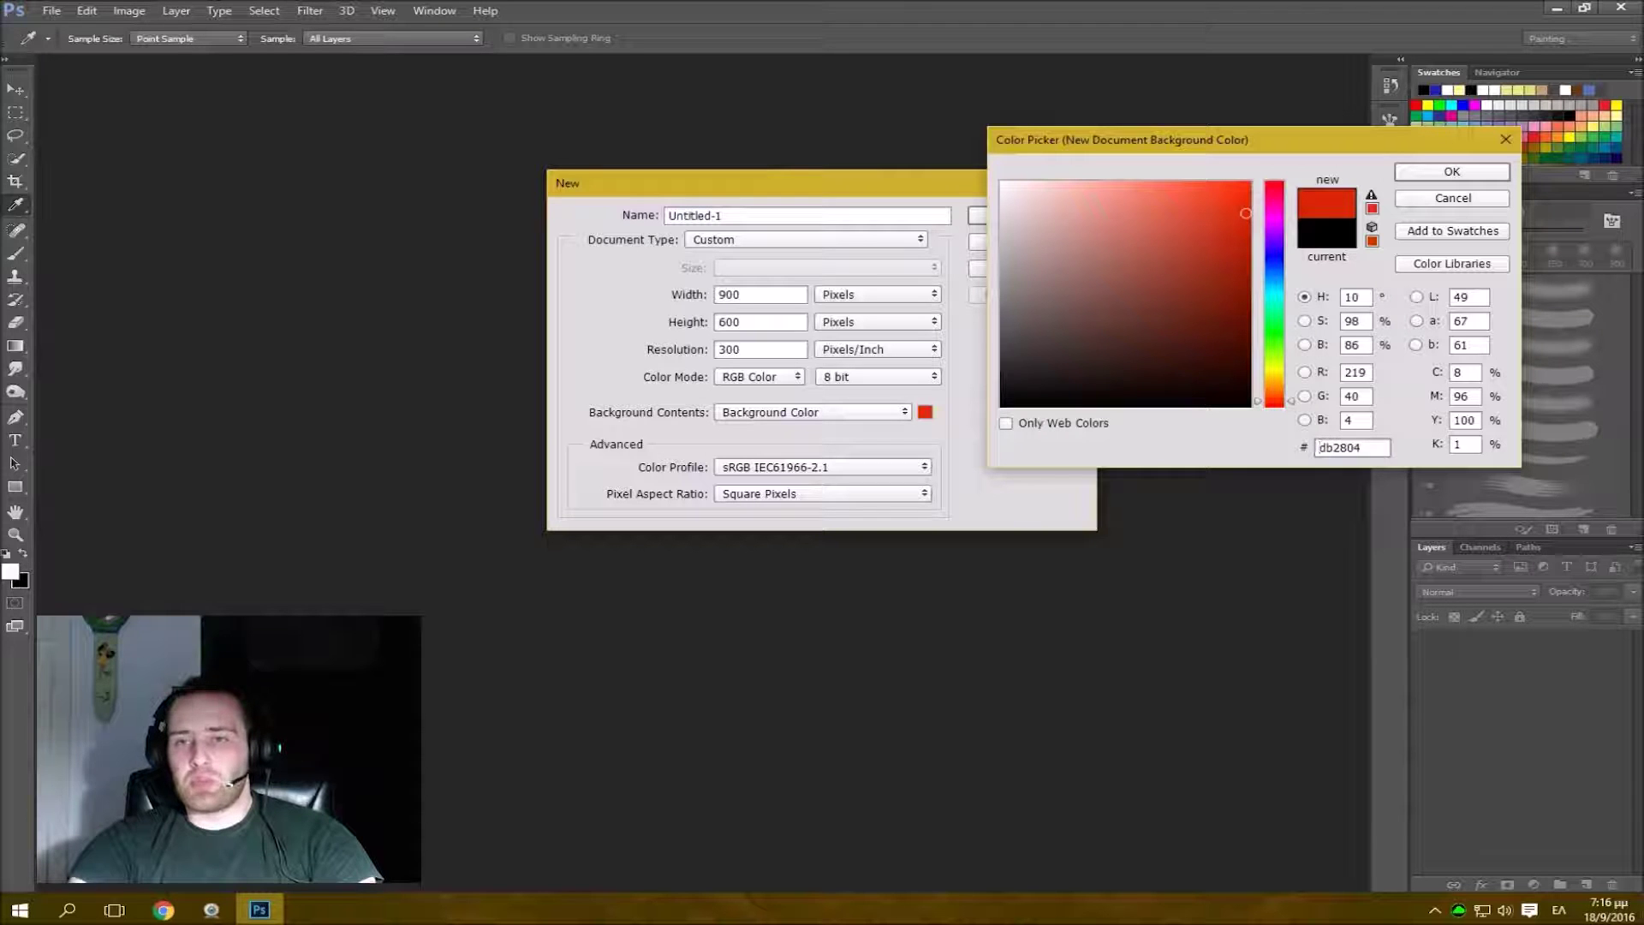
{"action": "key", "text": "ctrl+a"}
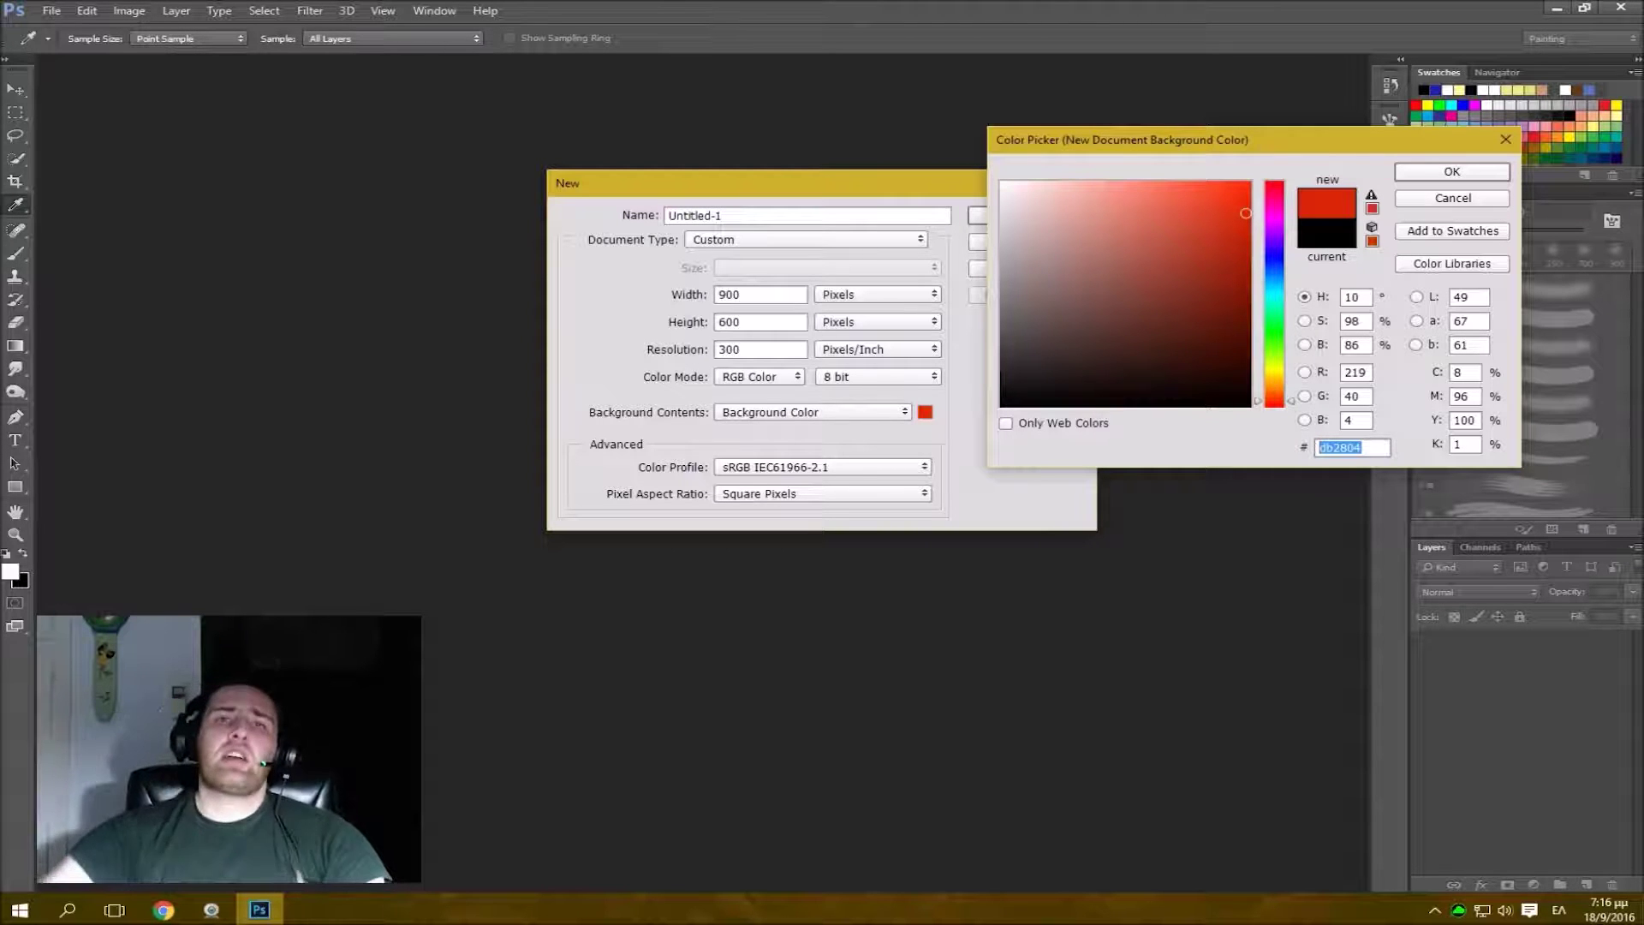
{"action": "key", "text": "Return"}
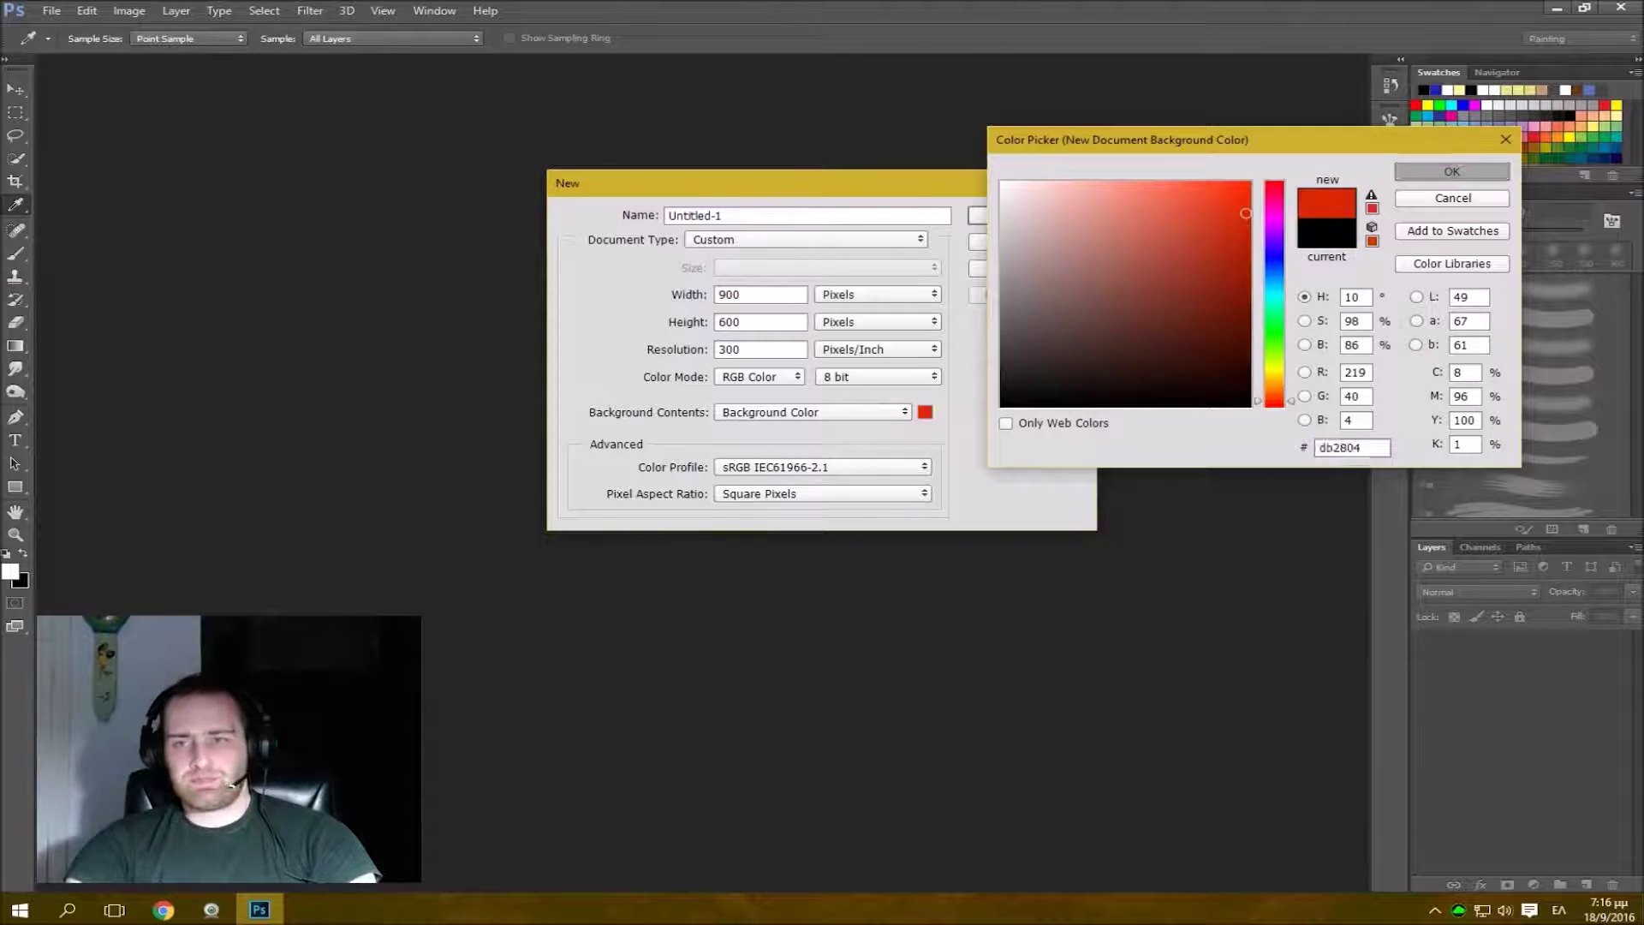
{"action": "key", "text": "Return"}
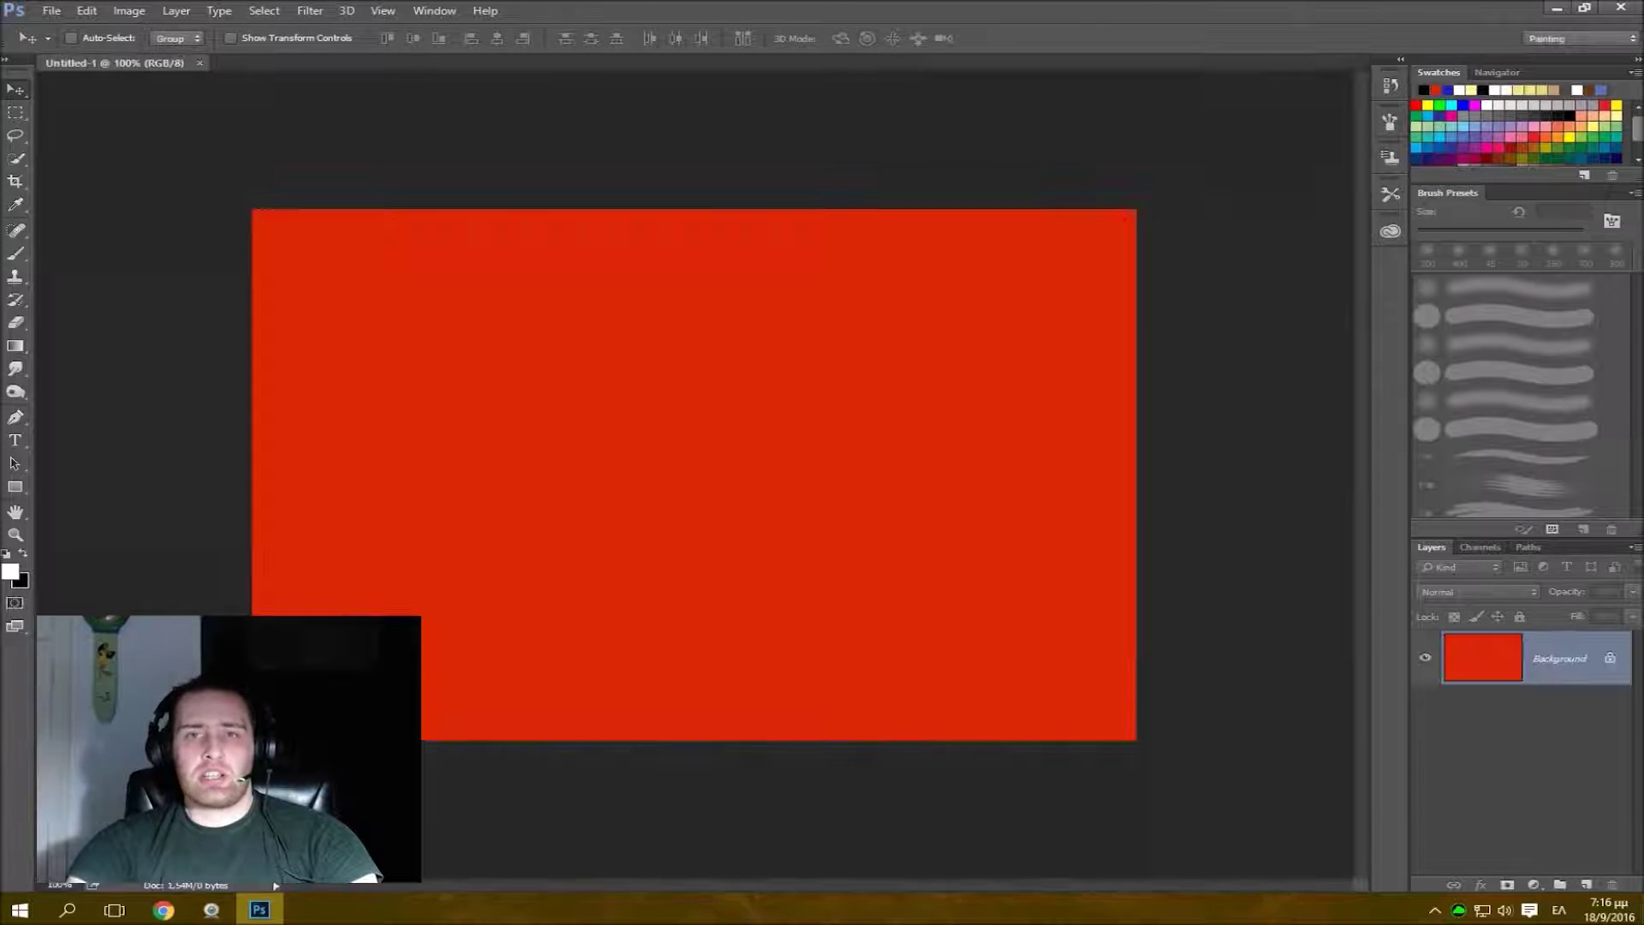
- Fit the red canvas to the window, then close the red Untitled-1 document
{"action": "key", "text": "ctrl+0"}
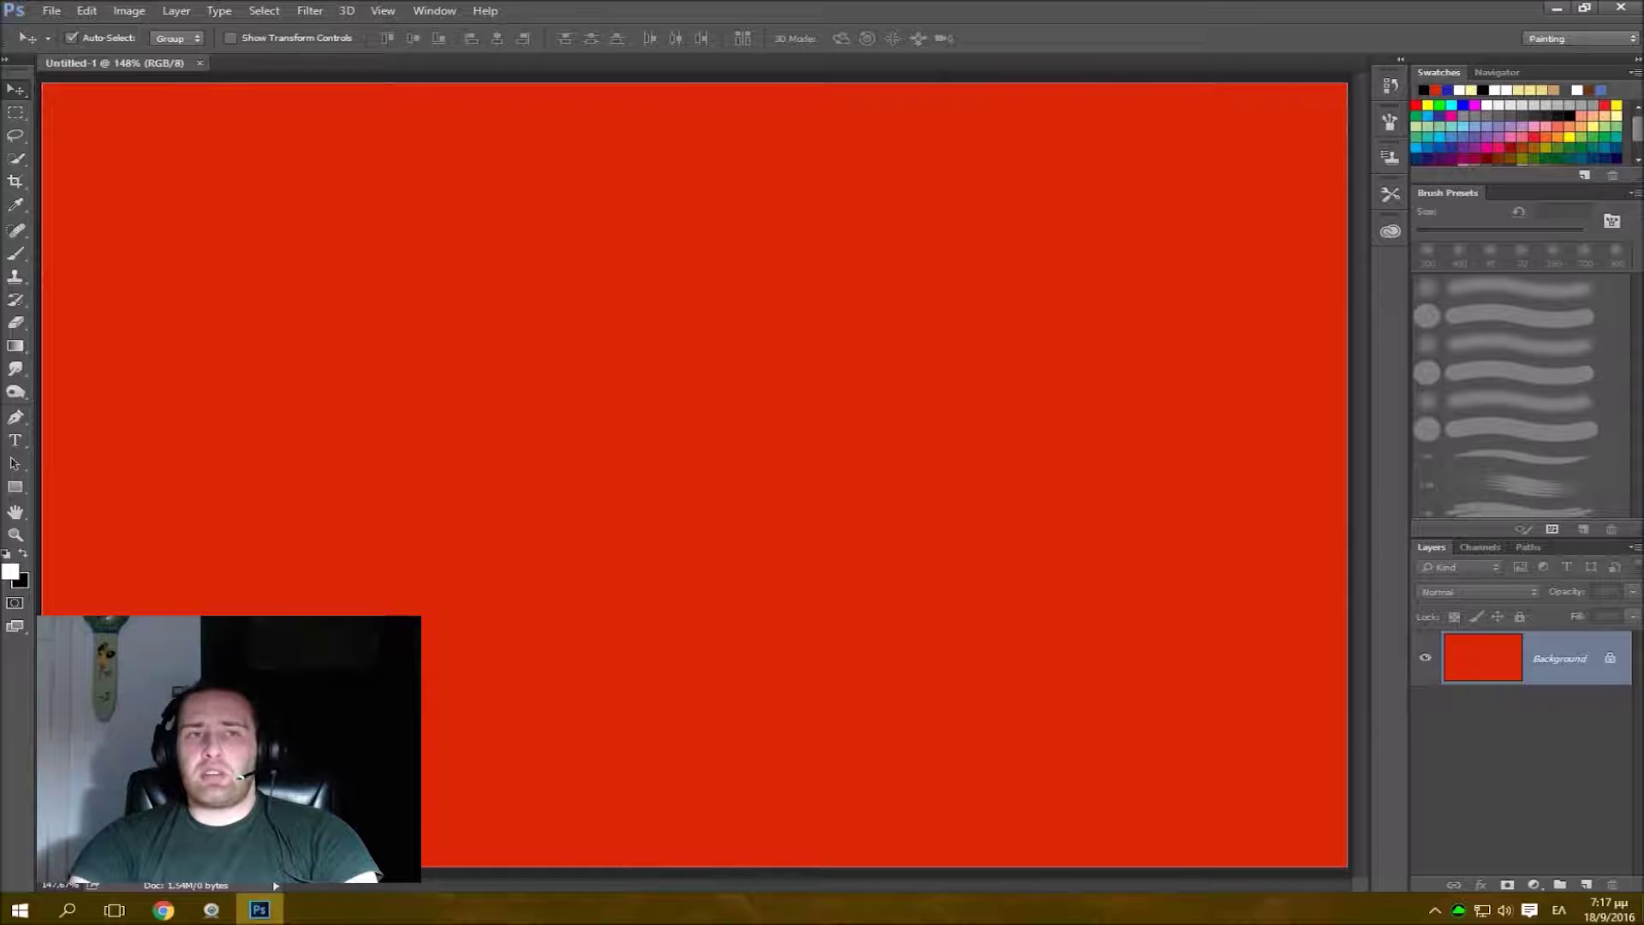
{"action": "key", "text": "ctrl+w"}
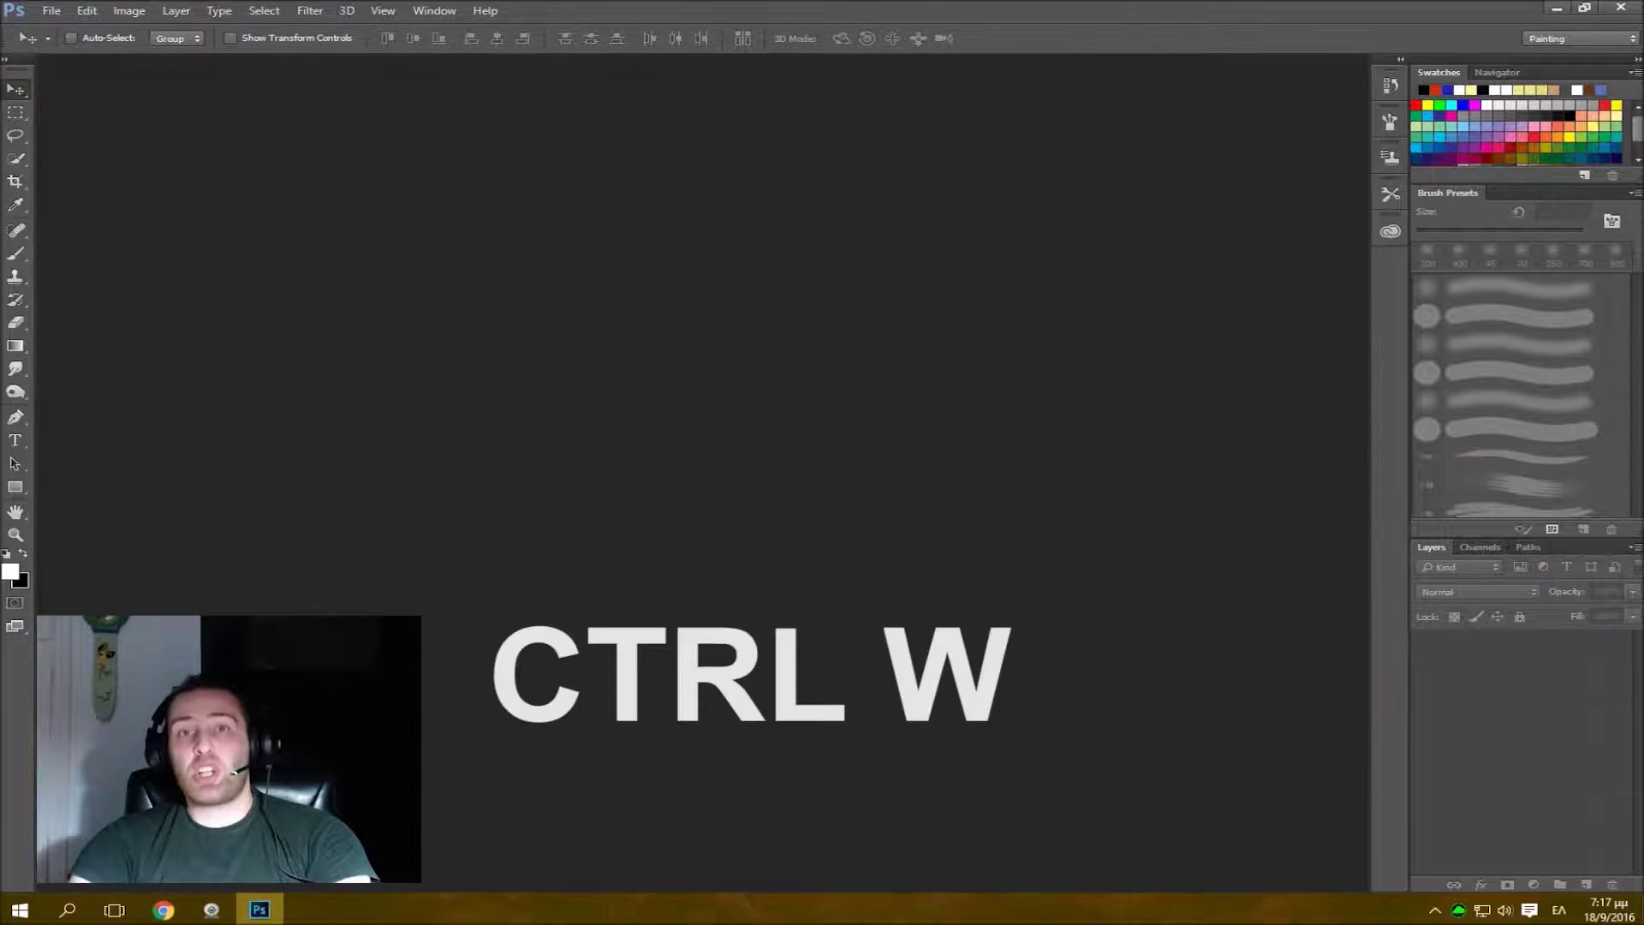
- Create a 900×600 Untitled-1 document with Transparent background contents via File > New
{"action": "left_click", "coordinate": [51, 10]}
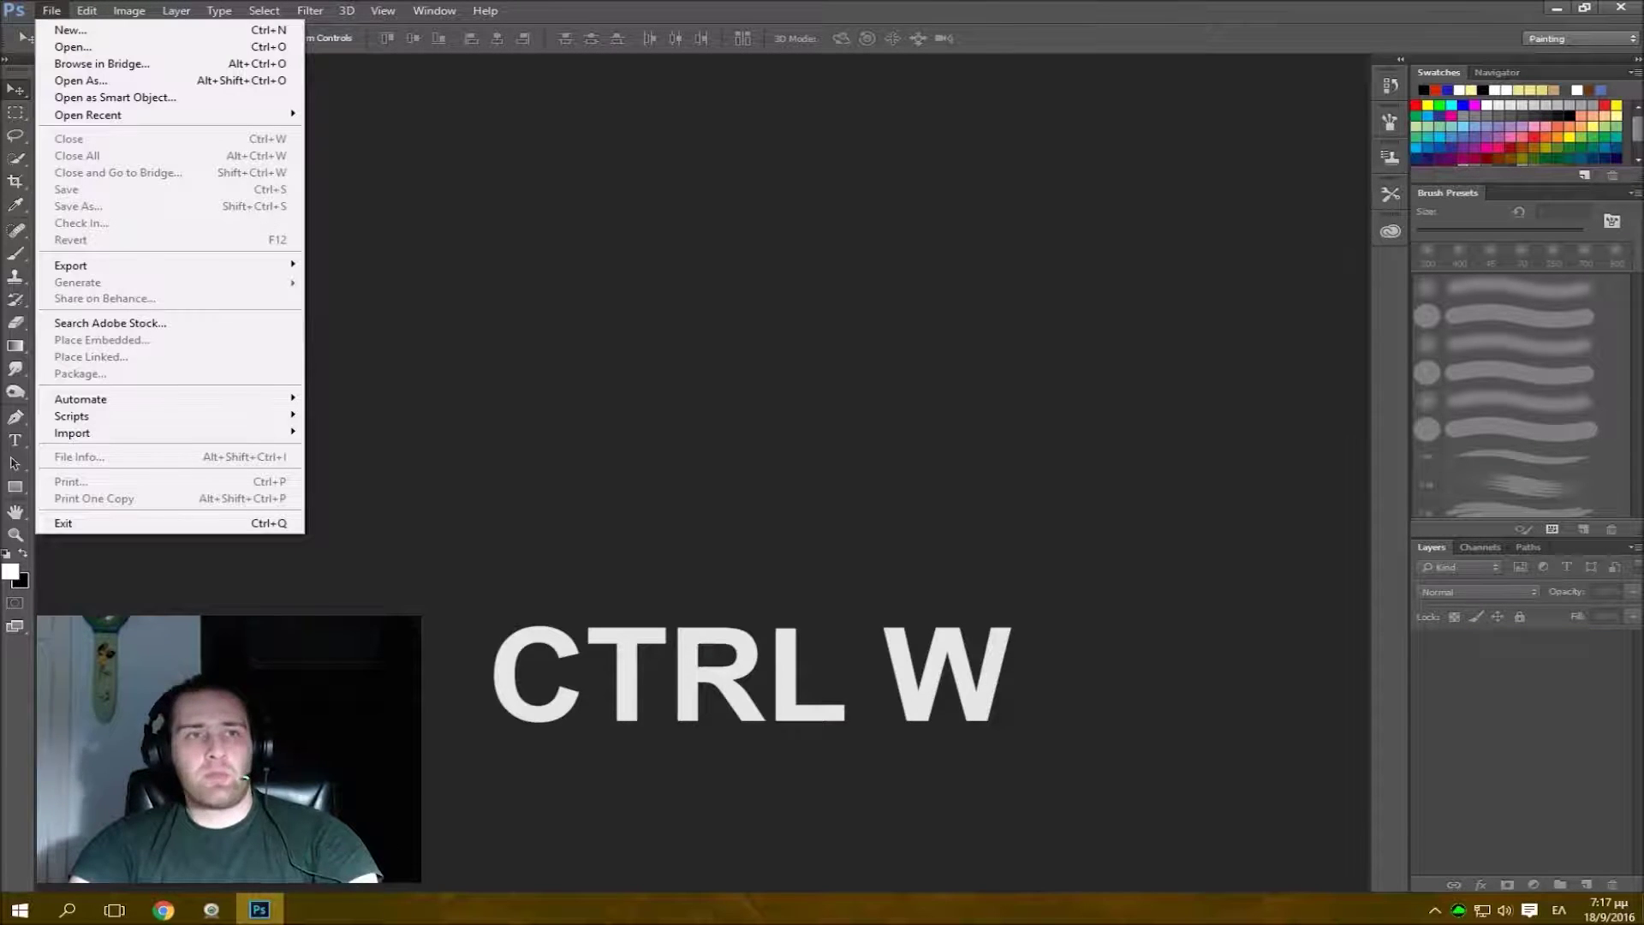
{"action": "left_click", "coordinate": [70, 30]}
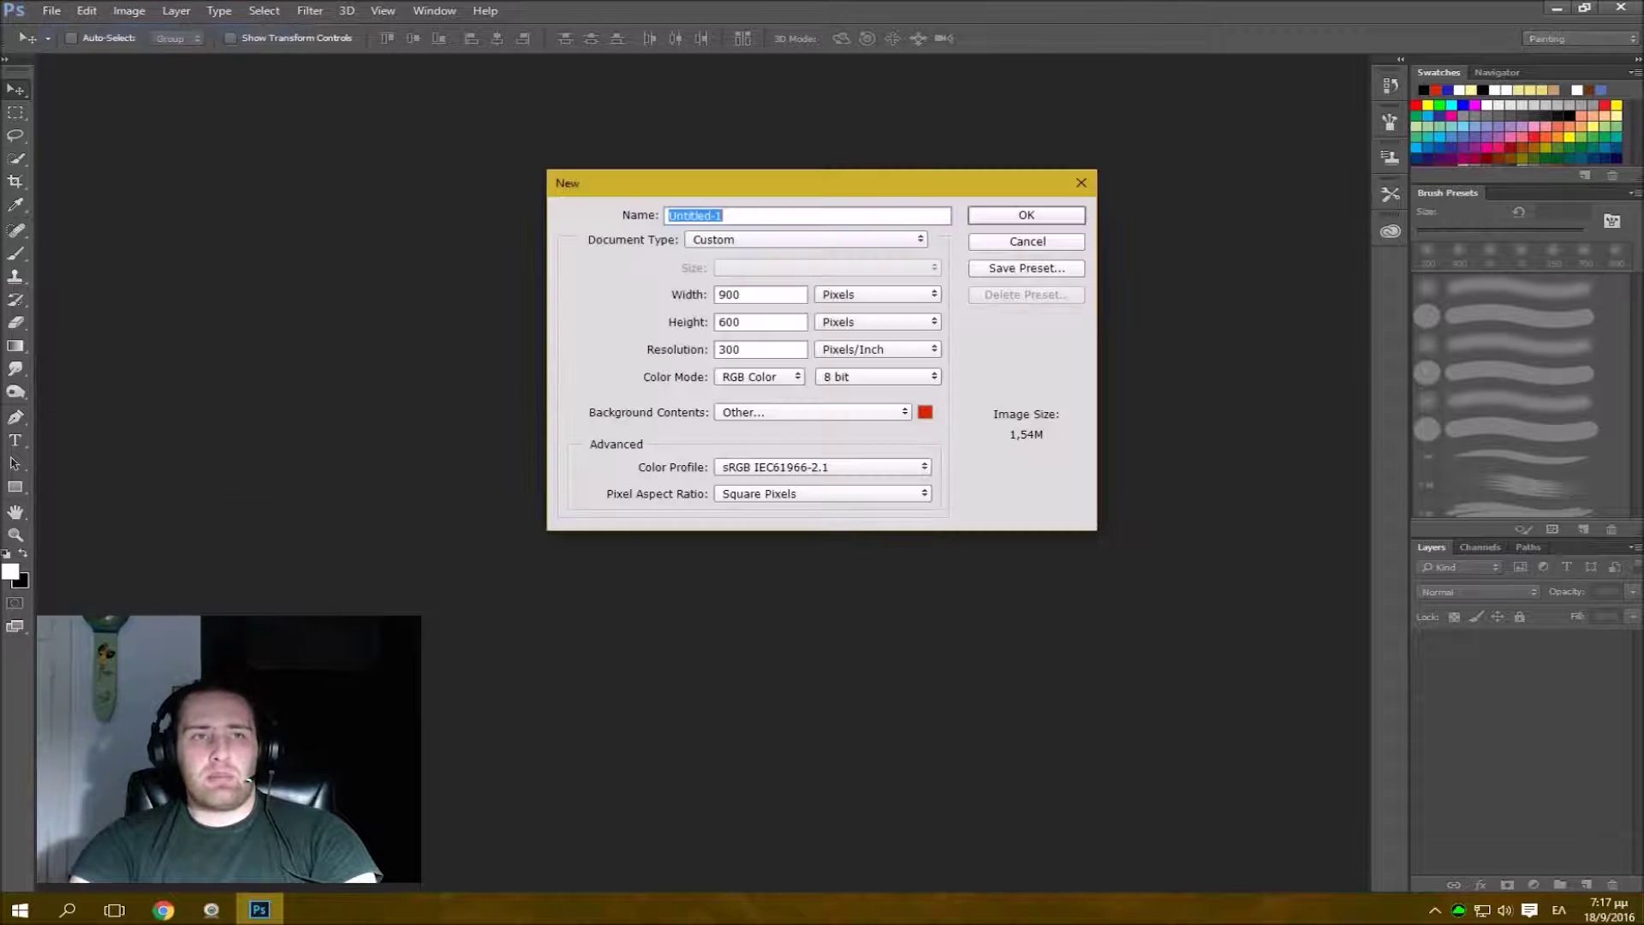
{"action": "left_click", "coordinate": [811, 411]}
{"action": "left_click", "coordinate": [754, 453]}
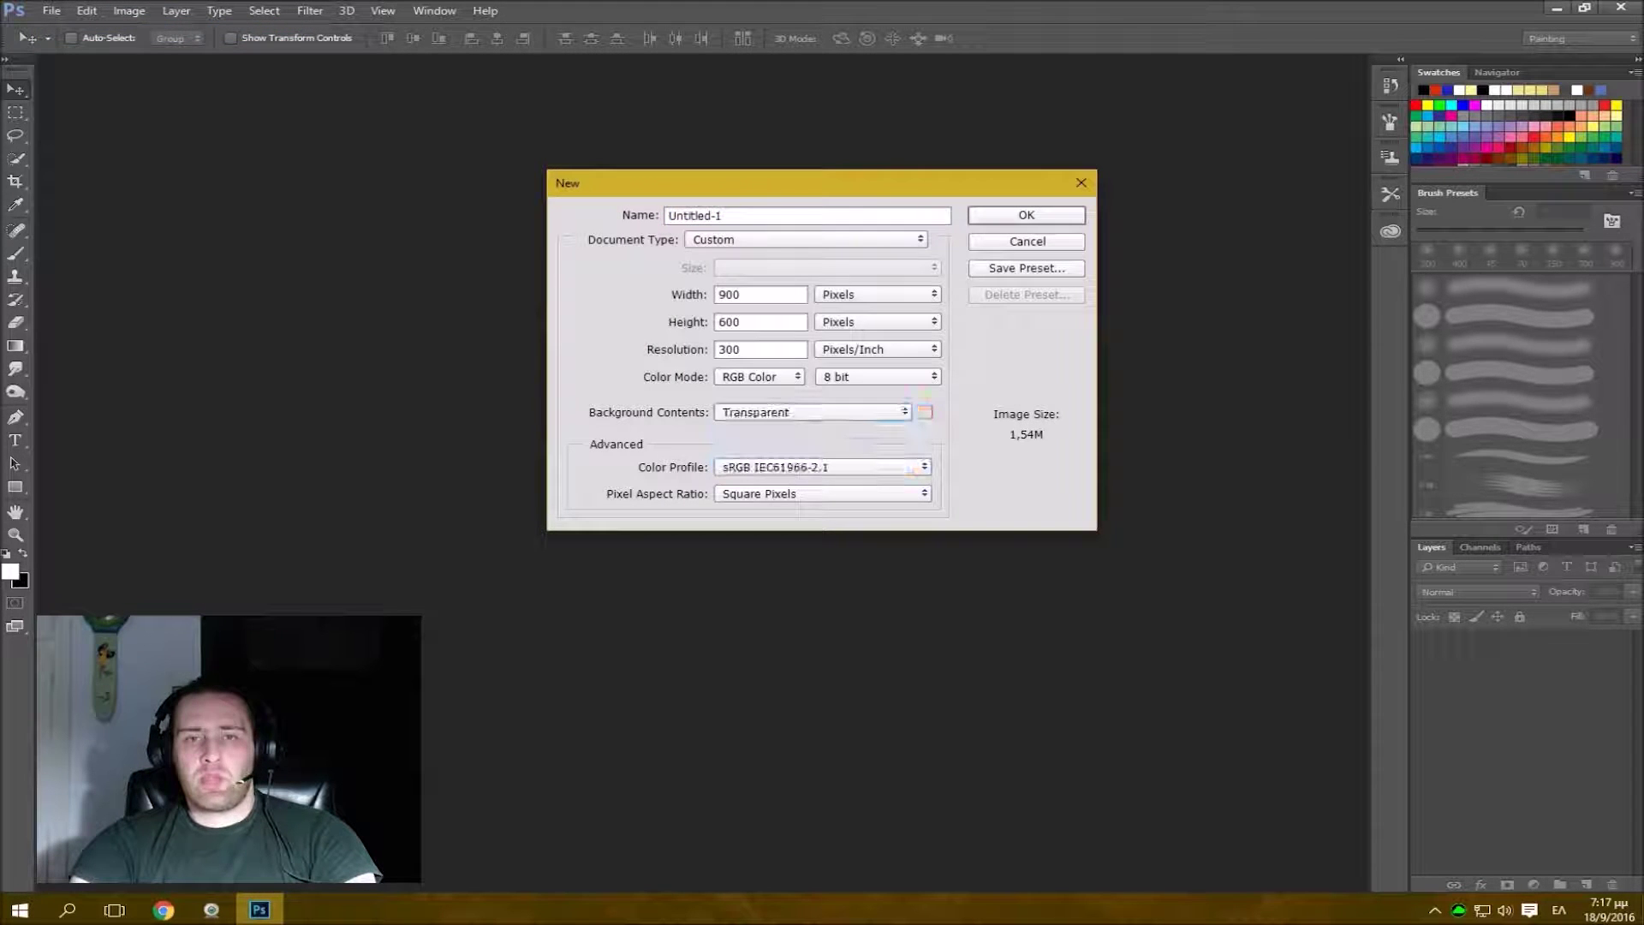
{"action": "key", "text": "Return"}
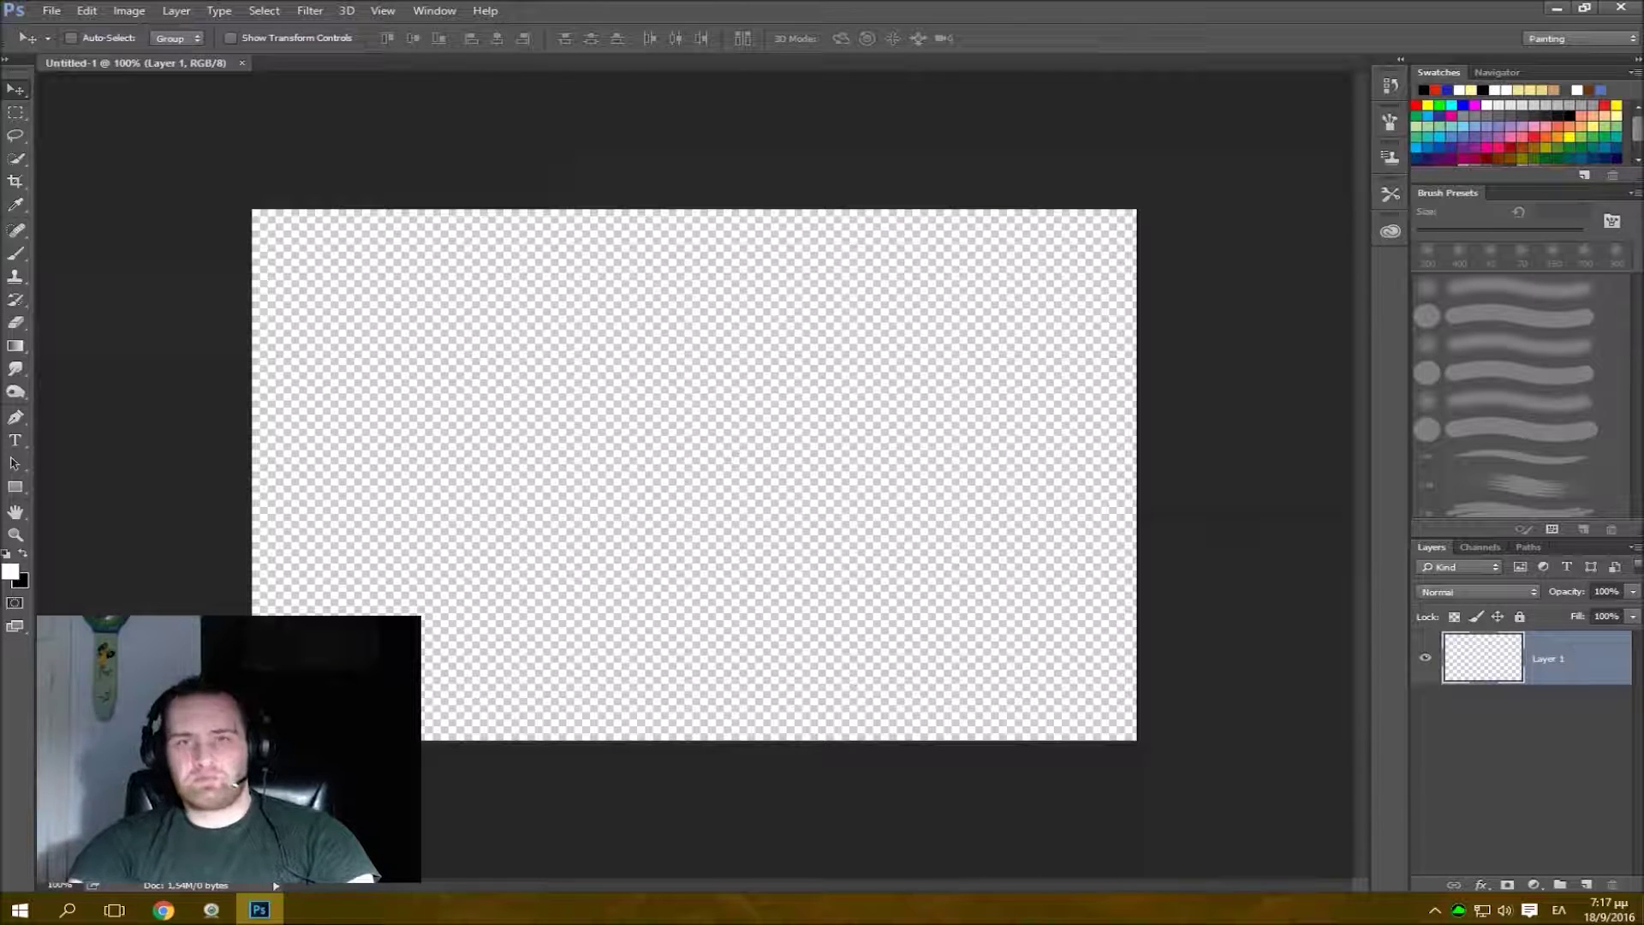
- Zoom in and out on the transparent checkerboard, fit it, then close the document
{"action": "key", "text": "ctrl+0"}
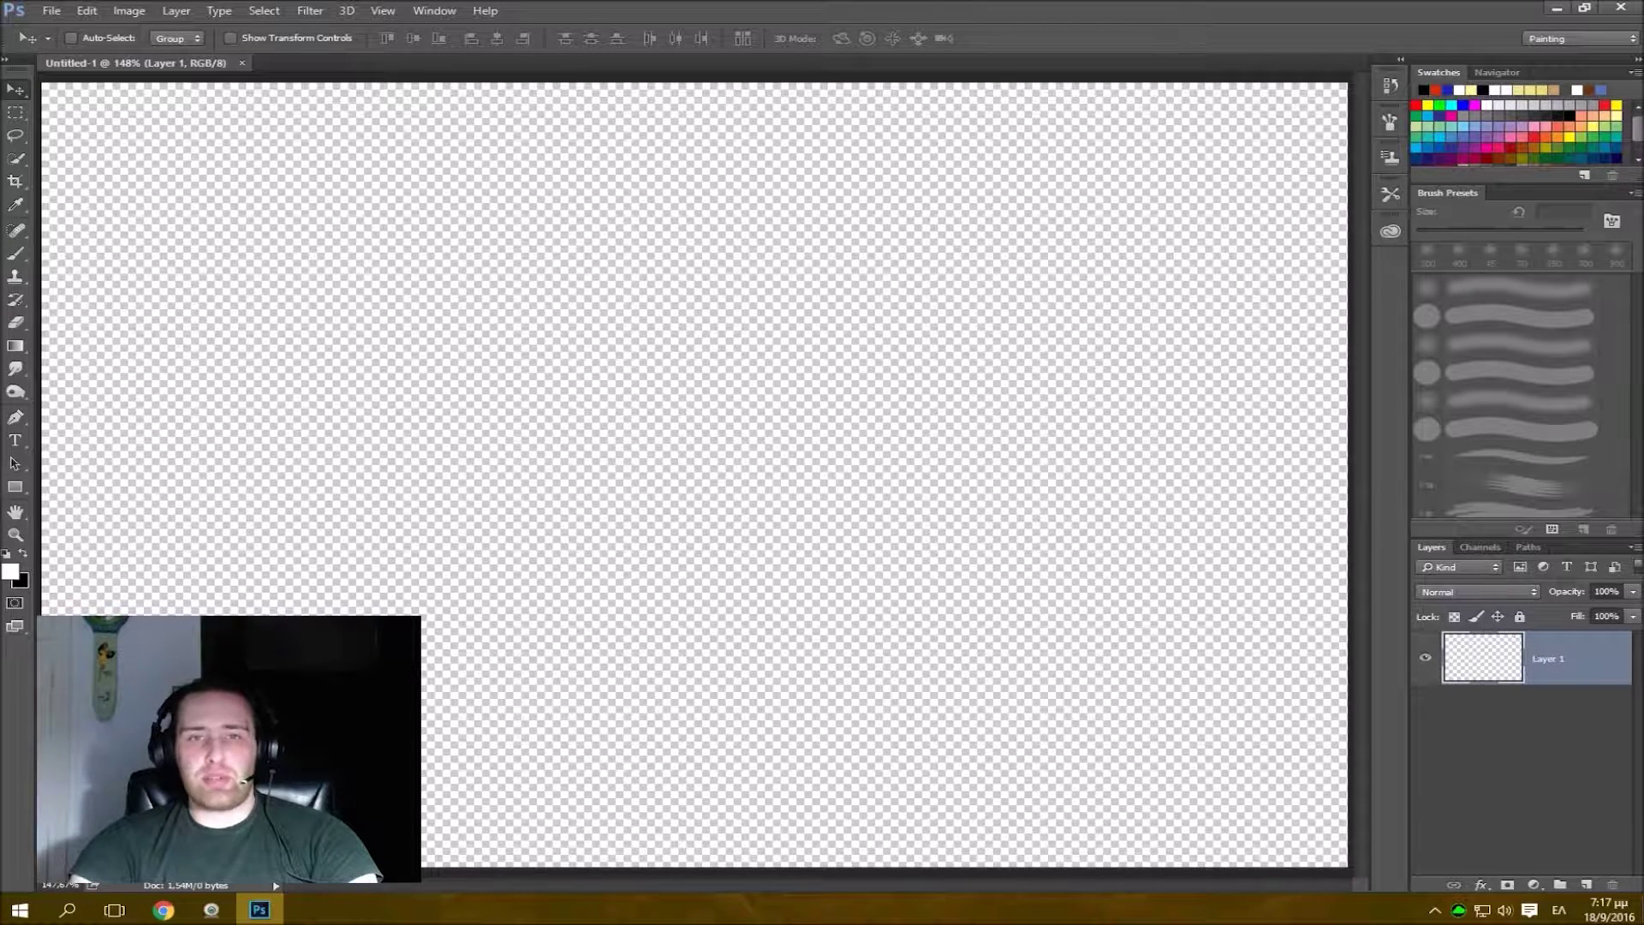
{"action": "key", "text": "ctrl+plus"}
{"action": "key", "text": "ctrl+plus"}
{"action": "key", "text": "ctrl+plus"}
{"action": "key", "text": "ctrl+plus"}
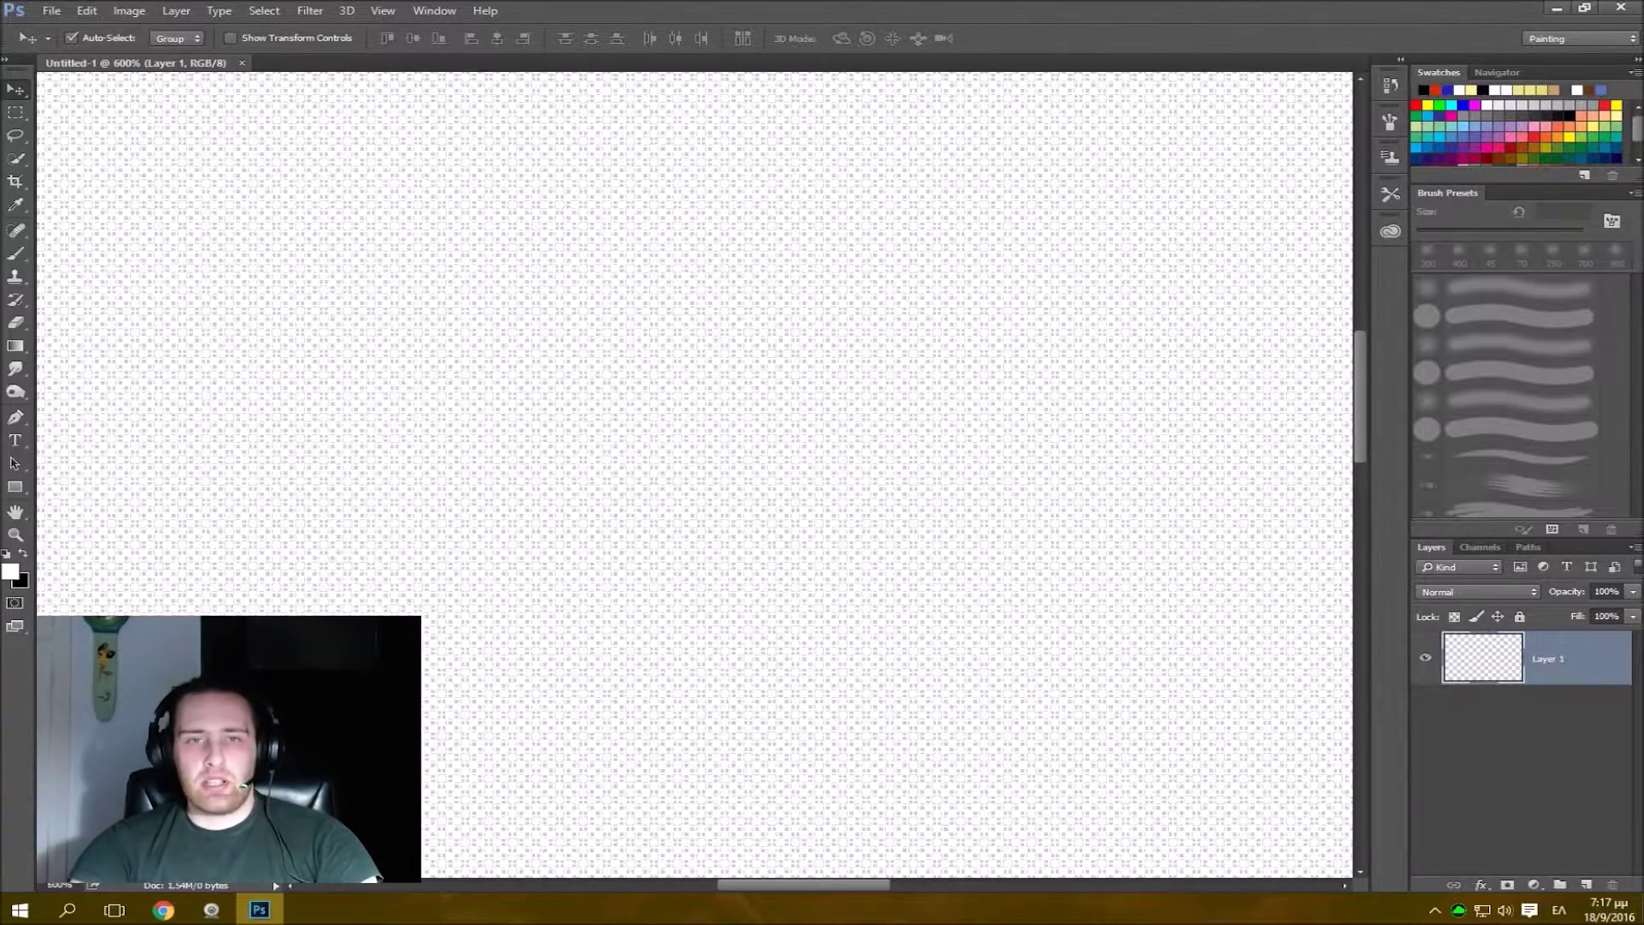
{"action": "key", "text": "ctrl+plus"}
{"action": "key", "text": "ctrl+plus"}
{"action": "key", "text": "ctrl+plus"}
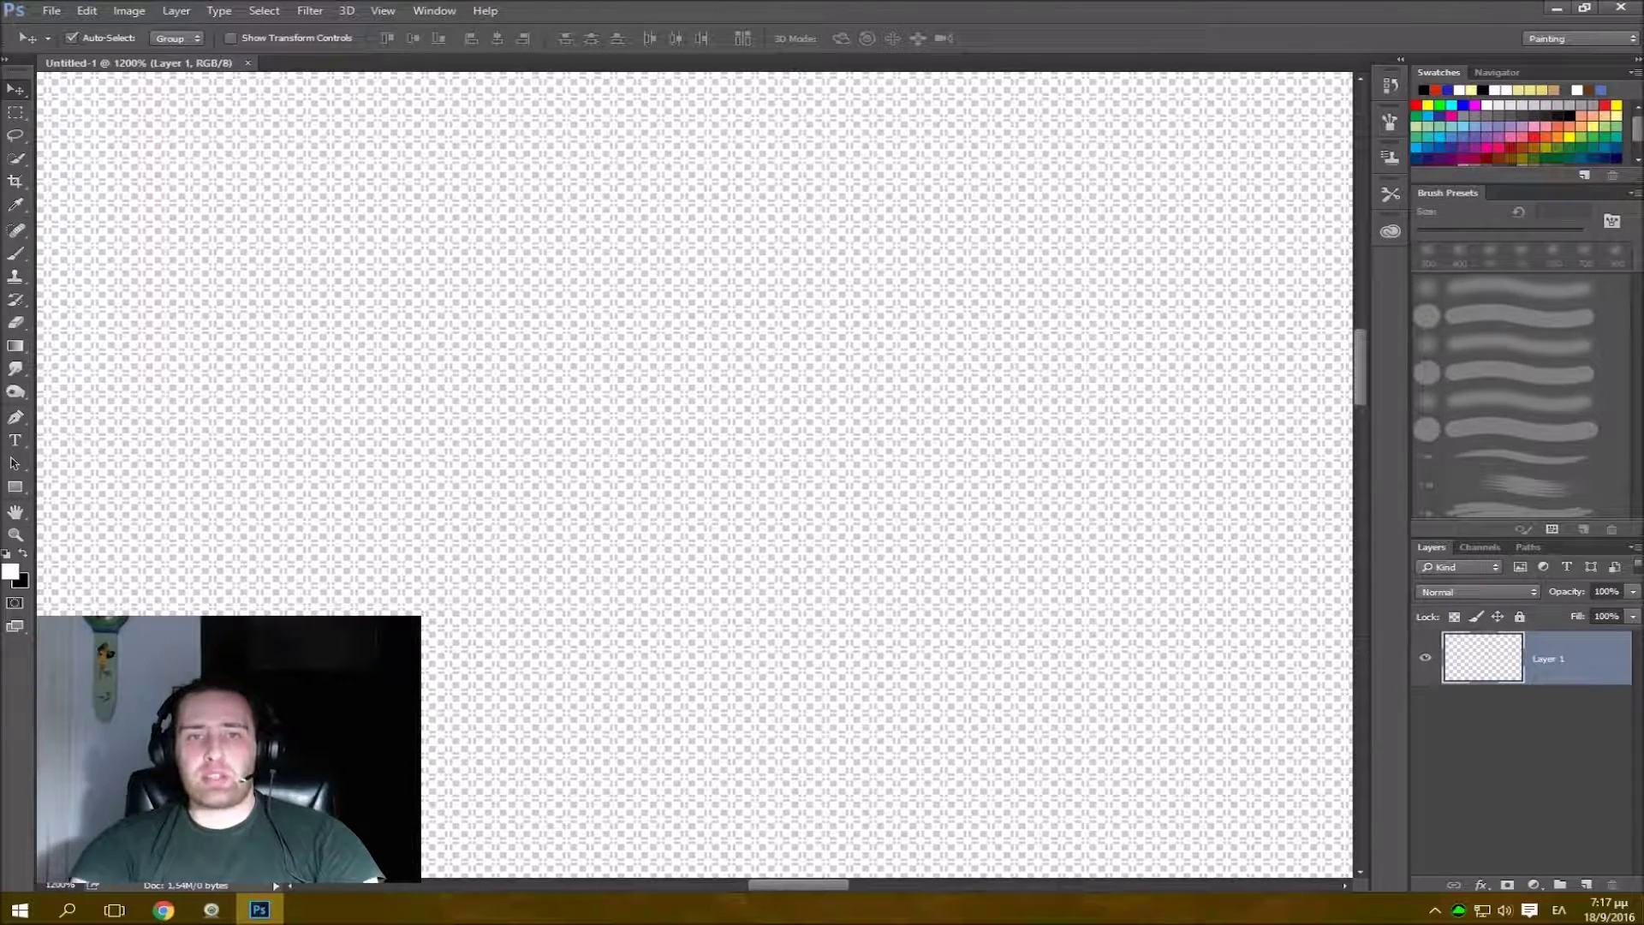
{"action": "key", "text": "ctrl+minus"}
{"action": "key", "text": "ctrl+minus"}
{"action": "key", "text": "ctrl+minus"}
{"action": "key", "text": "ctrl+minus"}
{"action": "key", "text": "ctrl+minus"}
{"action": "key", "text": "ctrl+minus"}
{"action": "key", "text": "ctrl+minus"}
{"action": "key", "text": "ctrl+minus"}
{"action": "key", "text": "ctrl+0"}
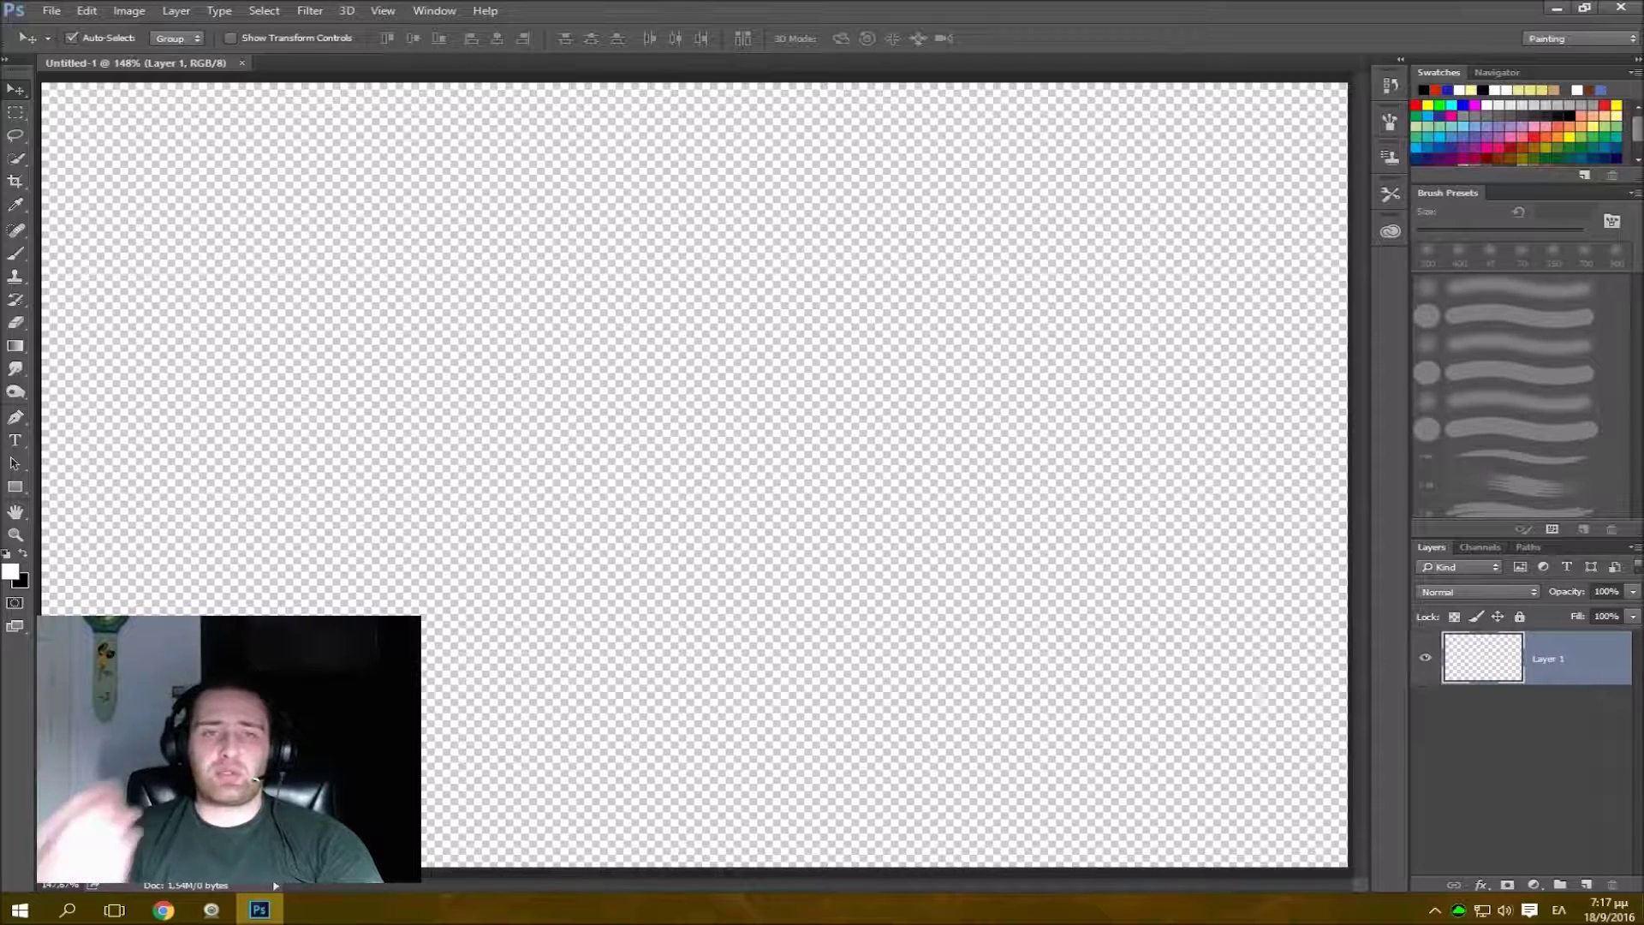
{"action": "key", "text": "ctrl+w"}
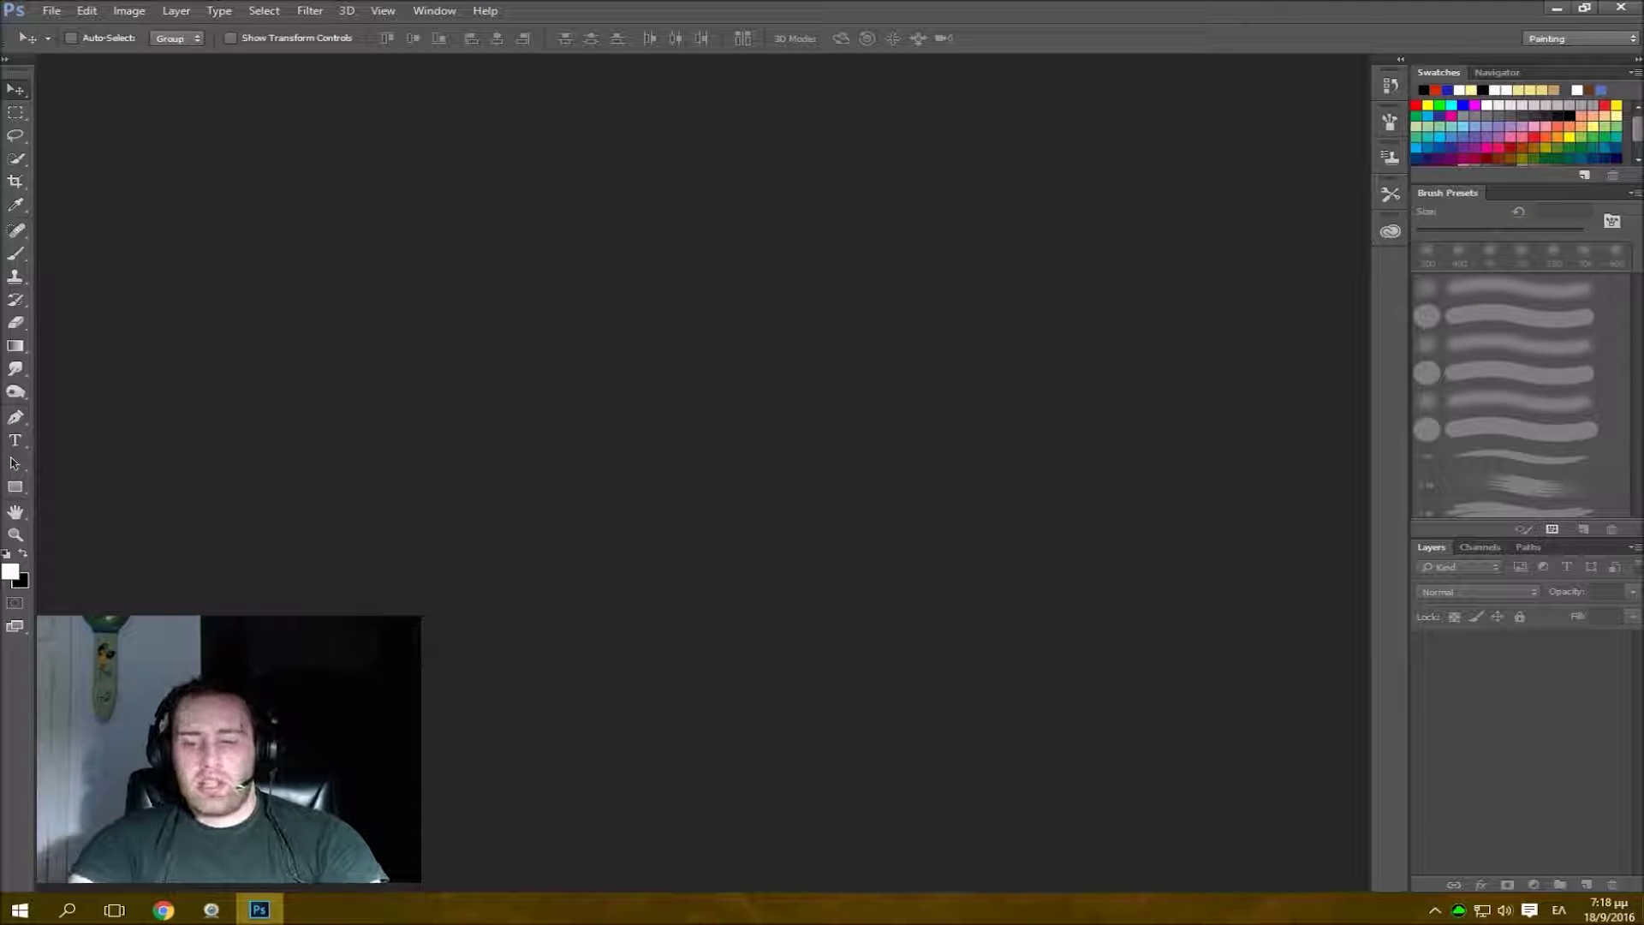
- Move the photo's desktop icon toward the centre-left, then restore the Photoshop window
{"action": "key", "text": "super+d"}
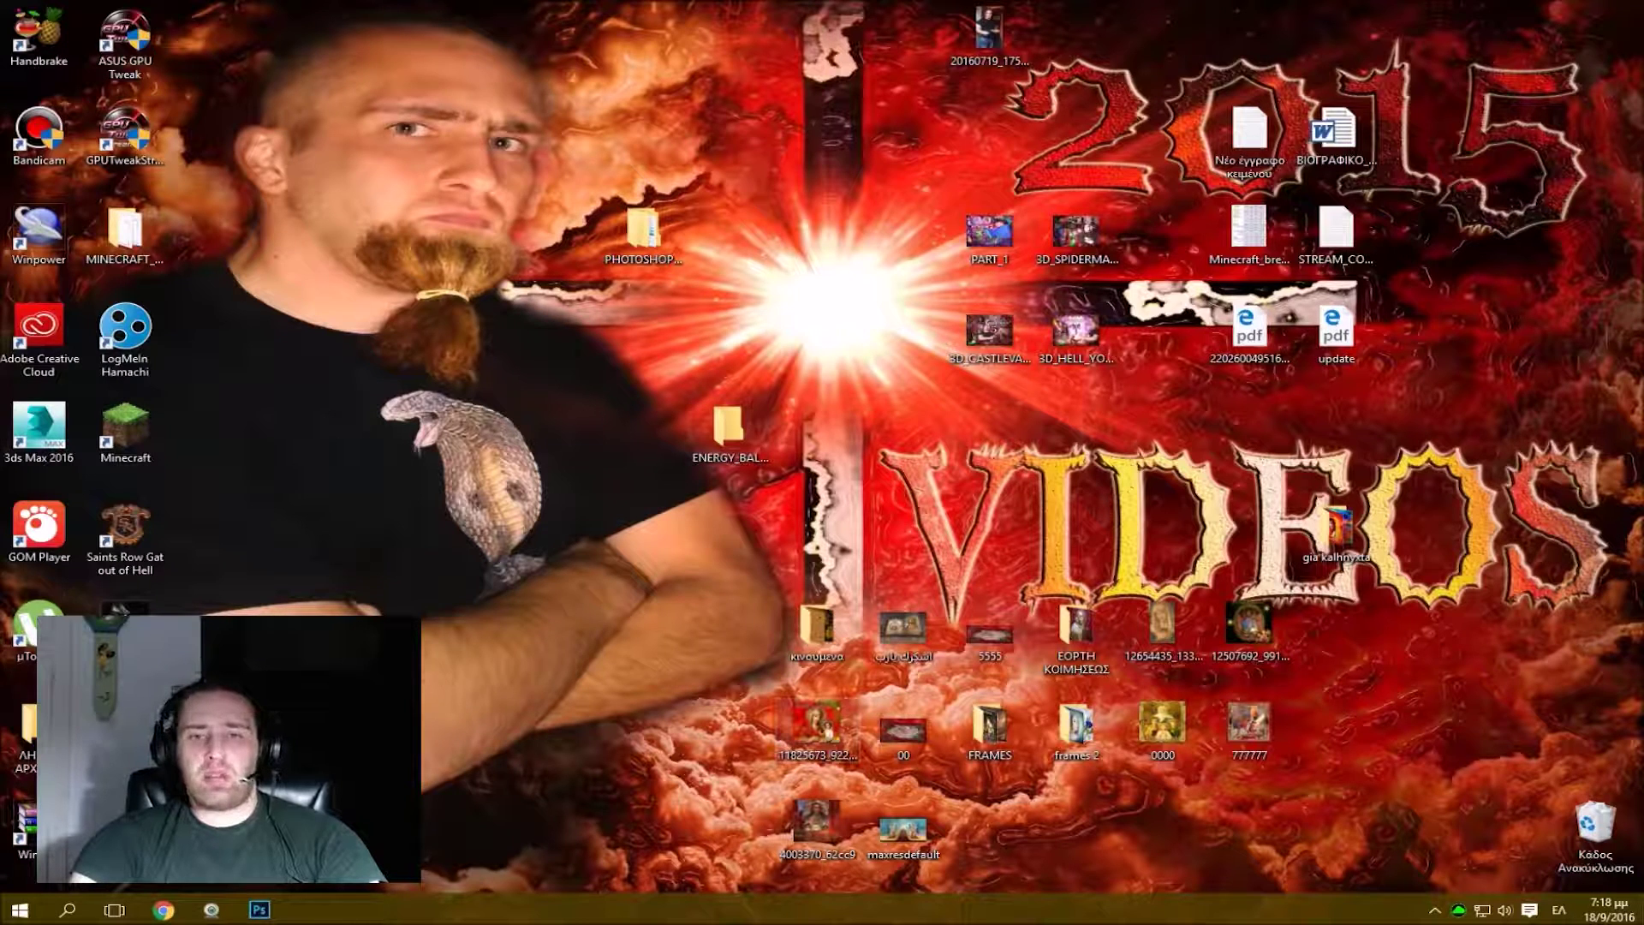
{"action": "mouse_move", "coordinate": [989, 30]}
{"action": "left_mouse_down"}
{"action": "mouse_move", "coordinate": [557, 531]}
{"action": "mouse_move", "coordinate": [471, 533]}
{"action": "left_mouse_up"}
{"action": "mouse_move", "coordinate": [351, 447]}
{"action": "left_mouse_down"}
{"action": "mouse_move", "coordinate": [601, 686]}
{"action": "mouse_move", "coordinate": [353, 448]}
{"action": "left_mouse_up"}
{"action": "left_click", "coordinate": [259, 909]}
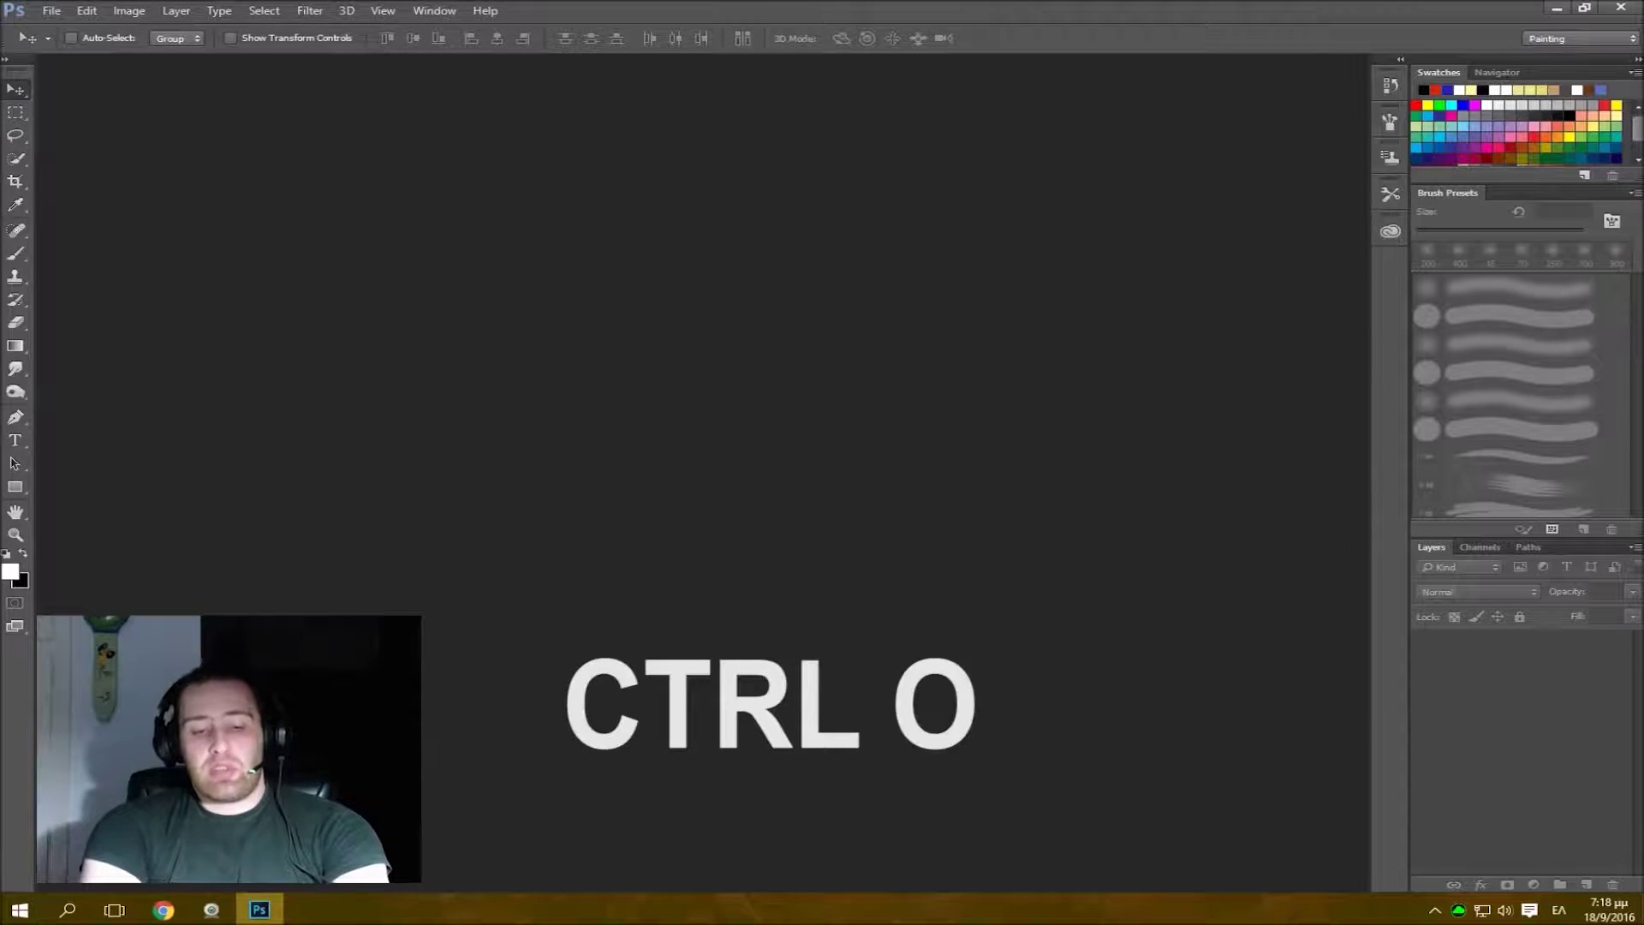
{"action": "key", "text": "ctrl+o"}
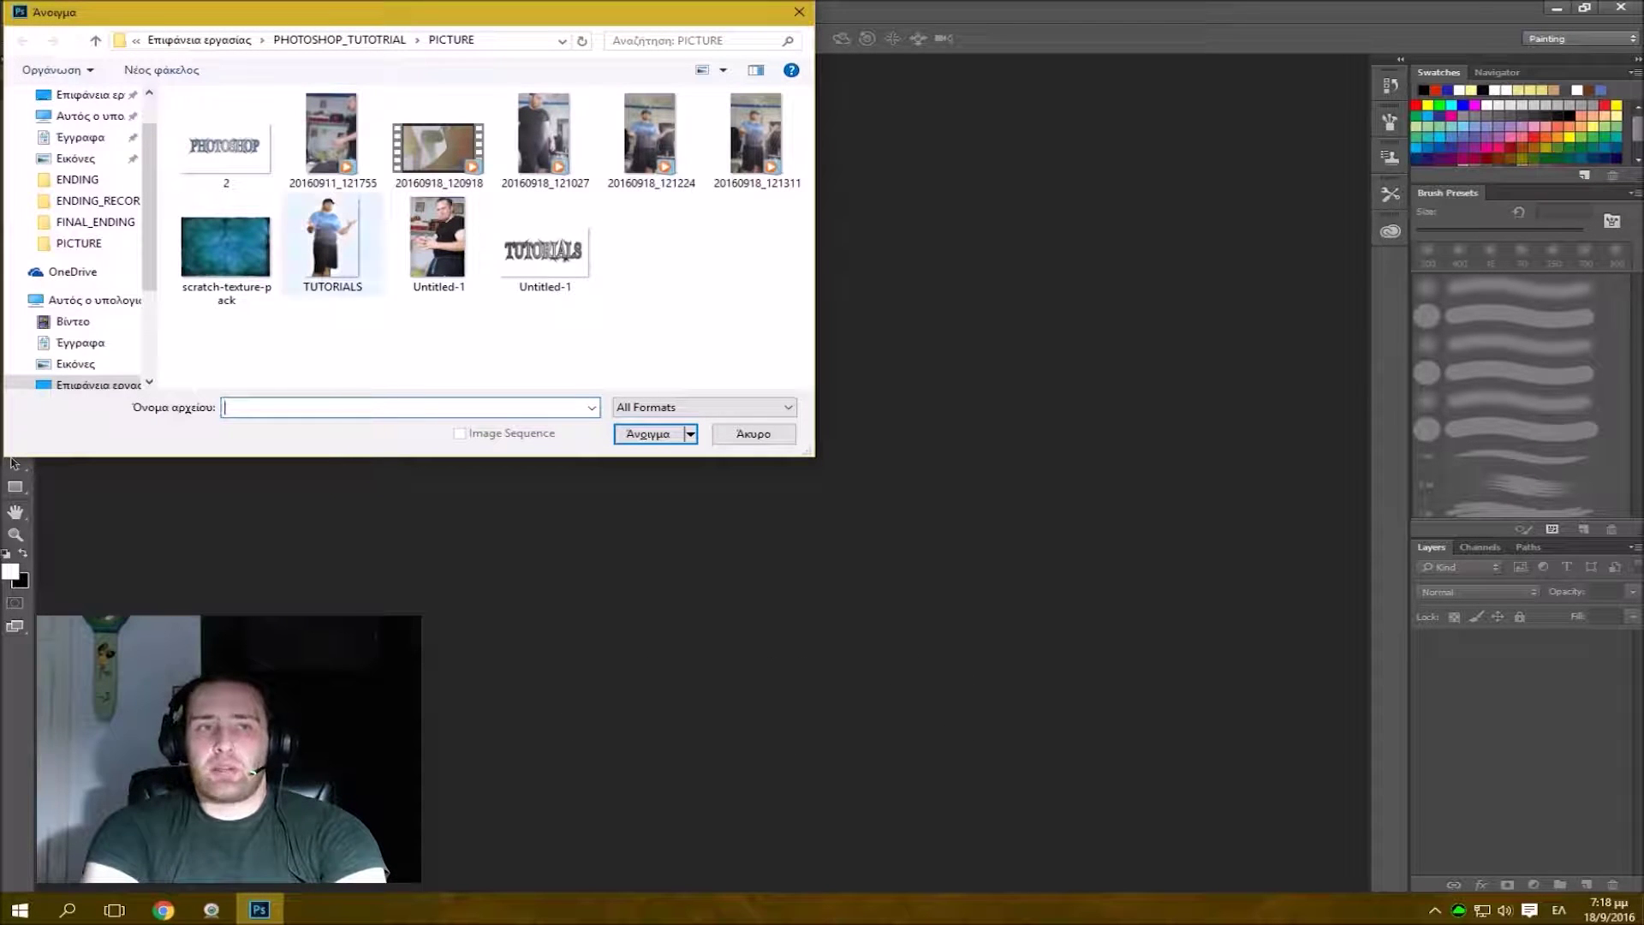
{"action": "left_click", "coordinate": [81, 94]}
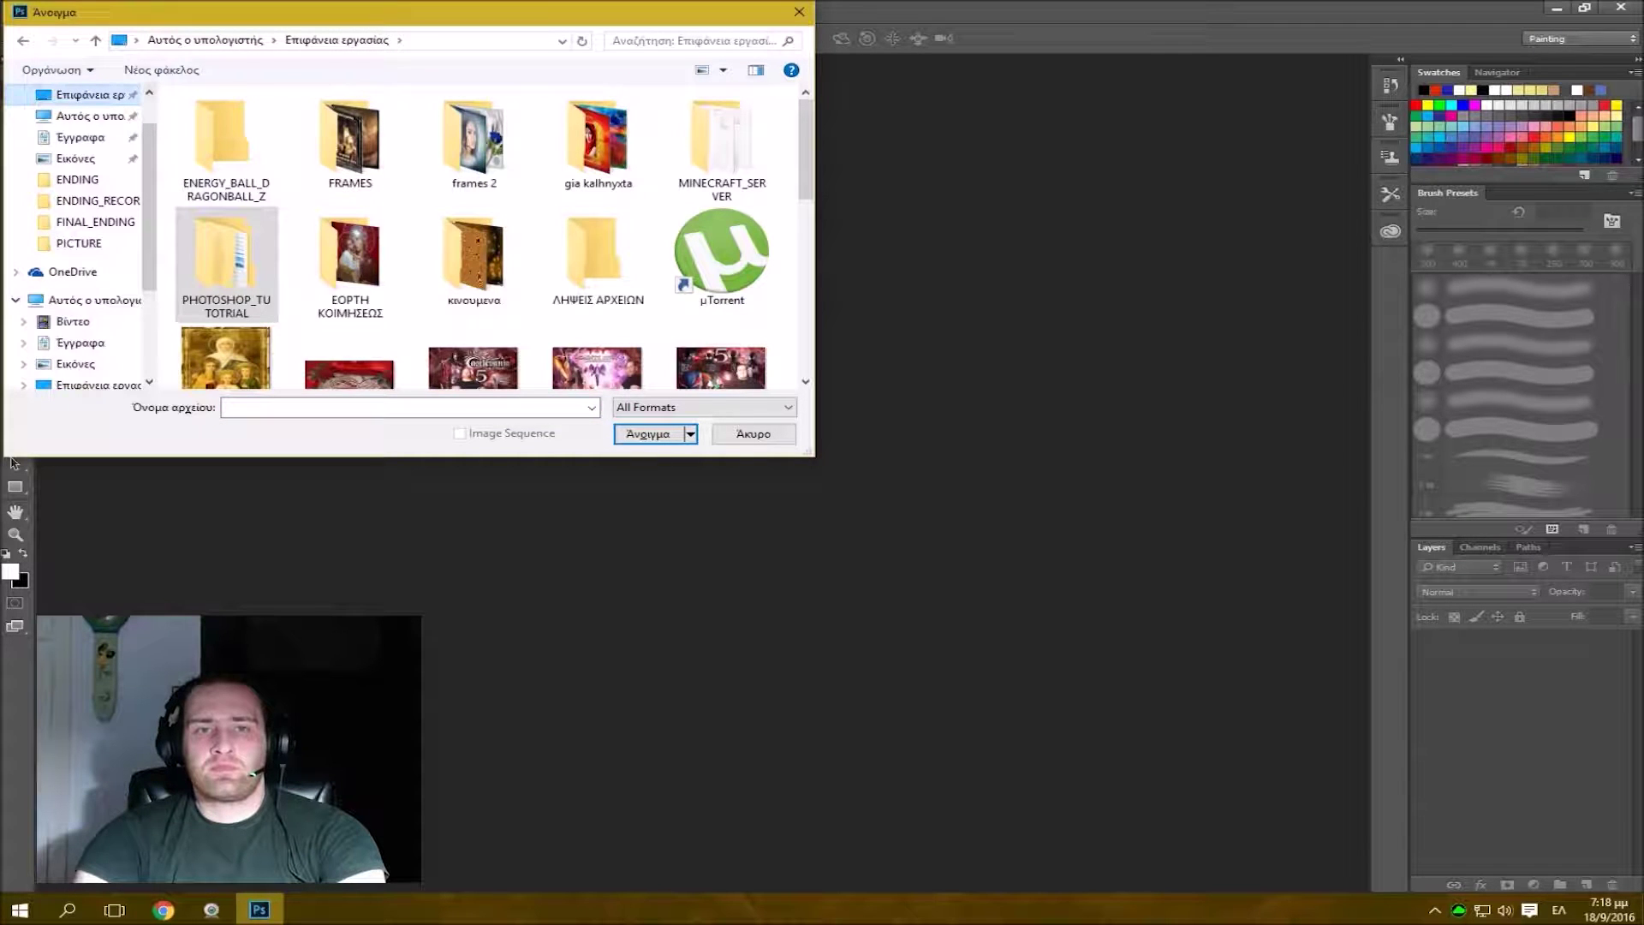
{"action": "scroll", "coordinate": [480, 257], "scroll_direction": "down", "scroll_amount": 3}
{"action": "scroll", "coordinate": [479, 257], "scroll_direction": "down", "scroll_amount": 2}
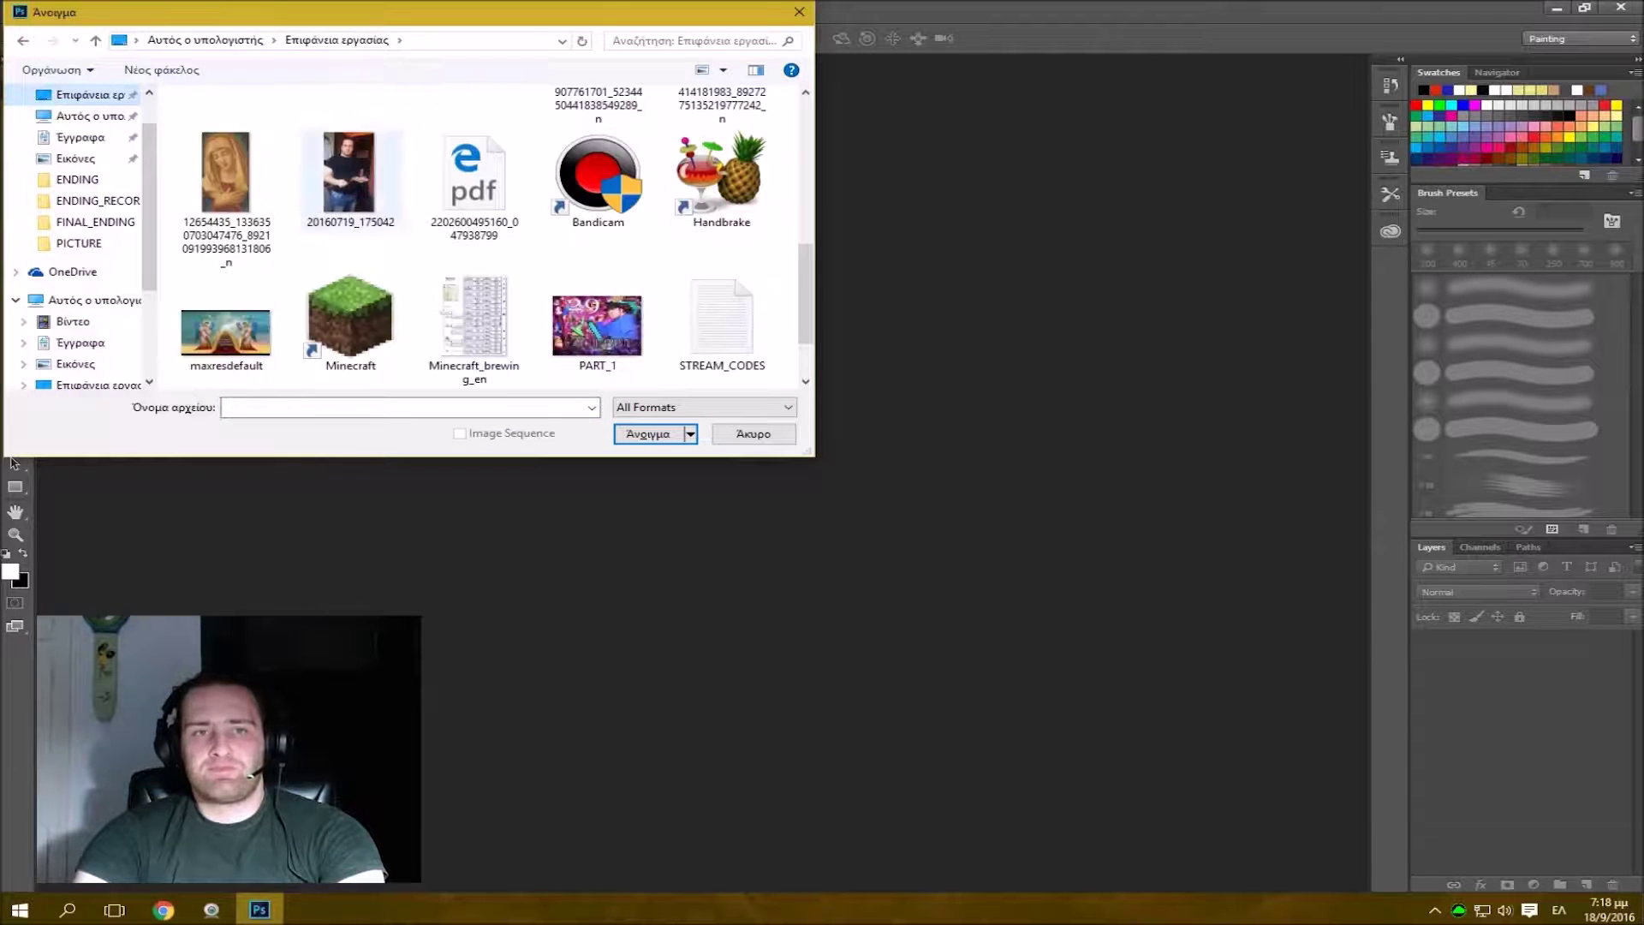
{"action": "left_click", "coordinate": [349, 176]}
{"action": "key", "text": "Return"}
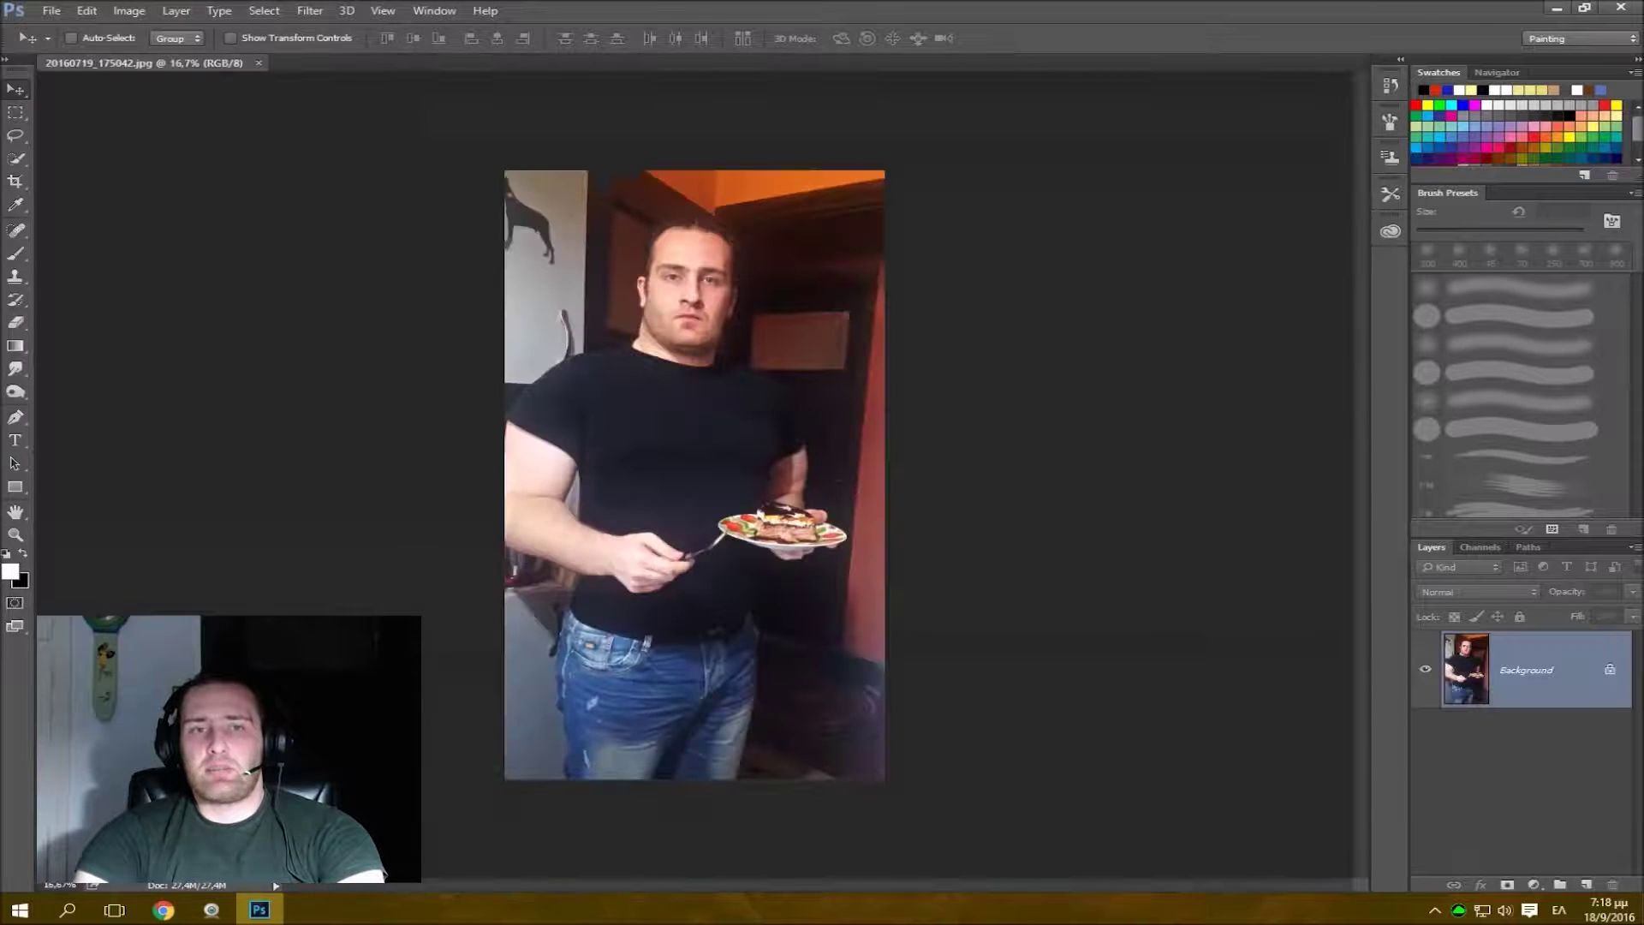
{"action": "key", "text": "ctrl+0"}
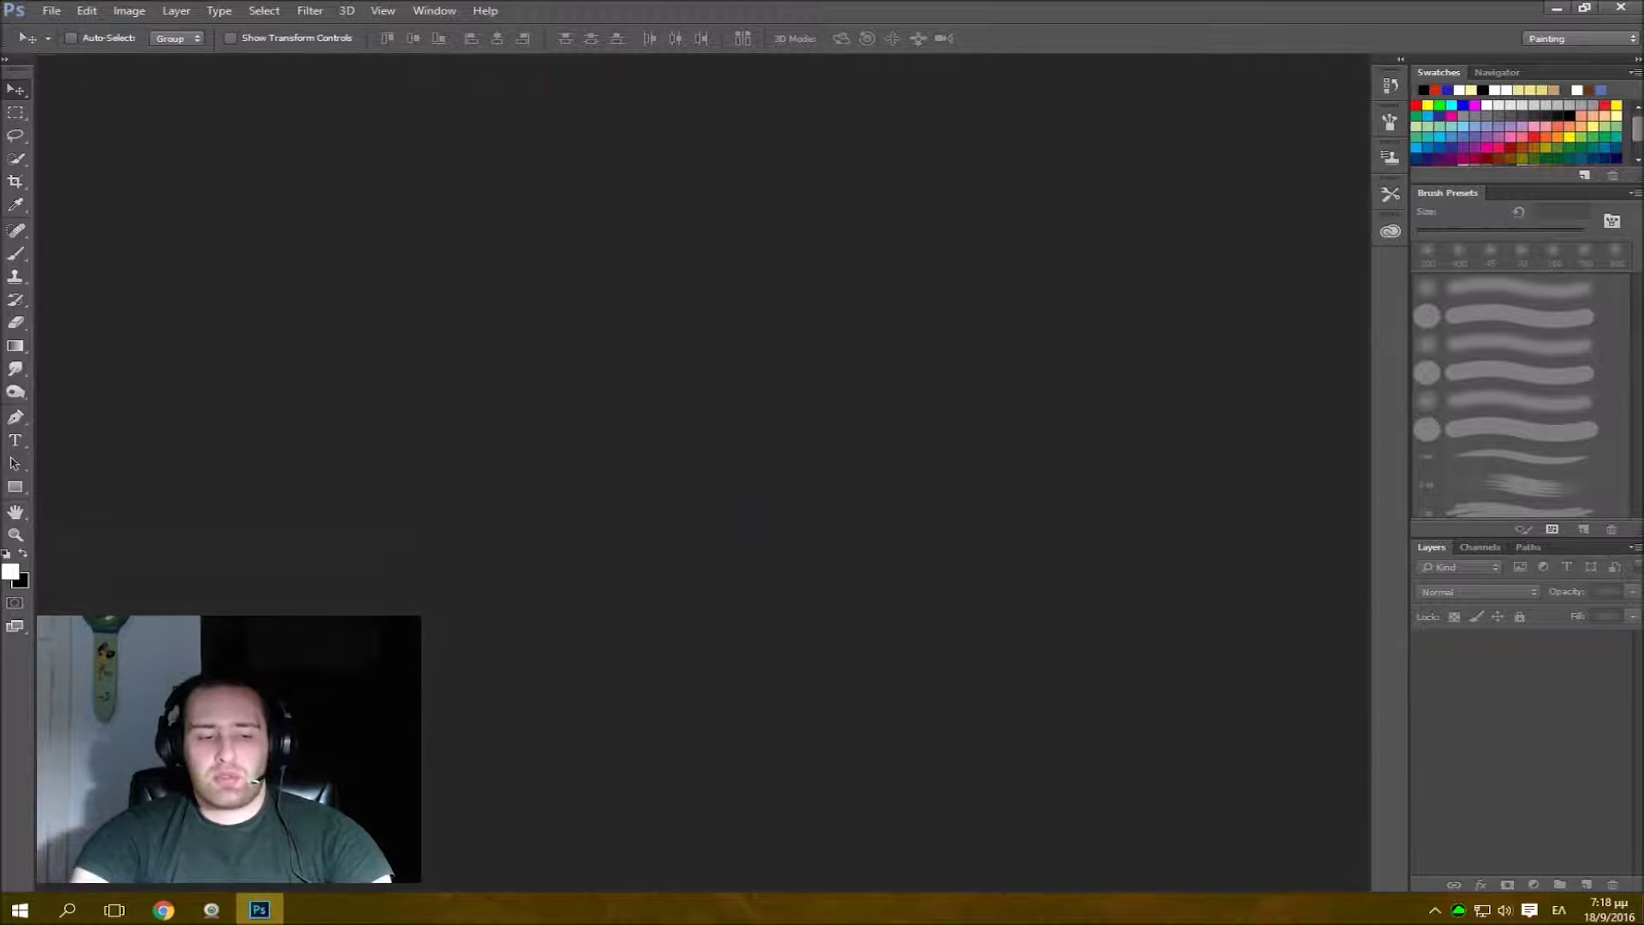
- Try opening 20160719_175042 with File > Open As, which fails with an invalid-document error
{"action": "key", "text": "ctrl+o"}
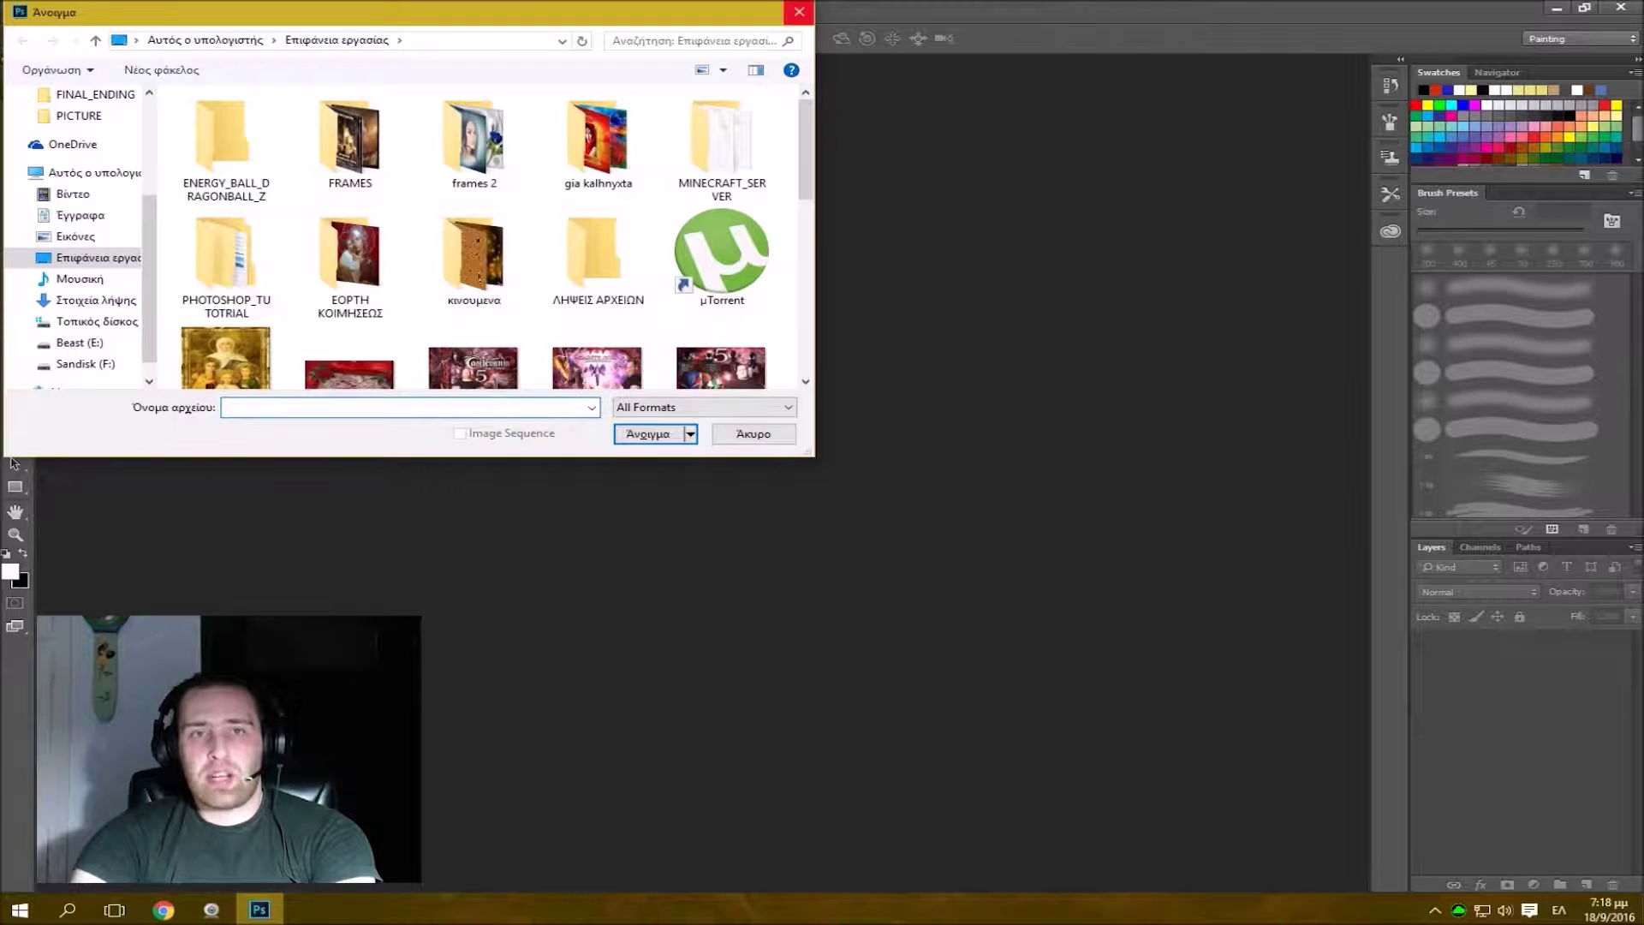
{"action": "left_click", "coordinate": [799, 11]}
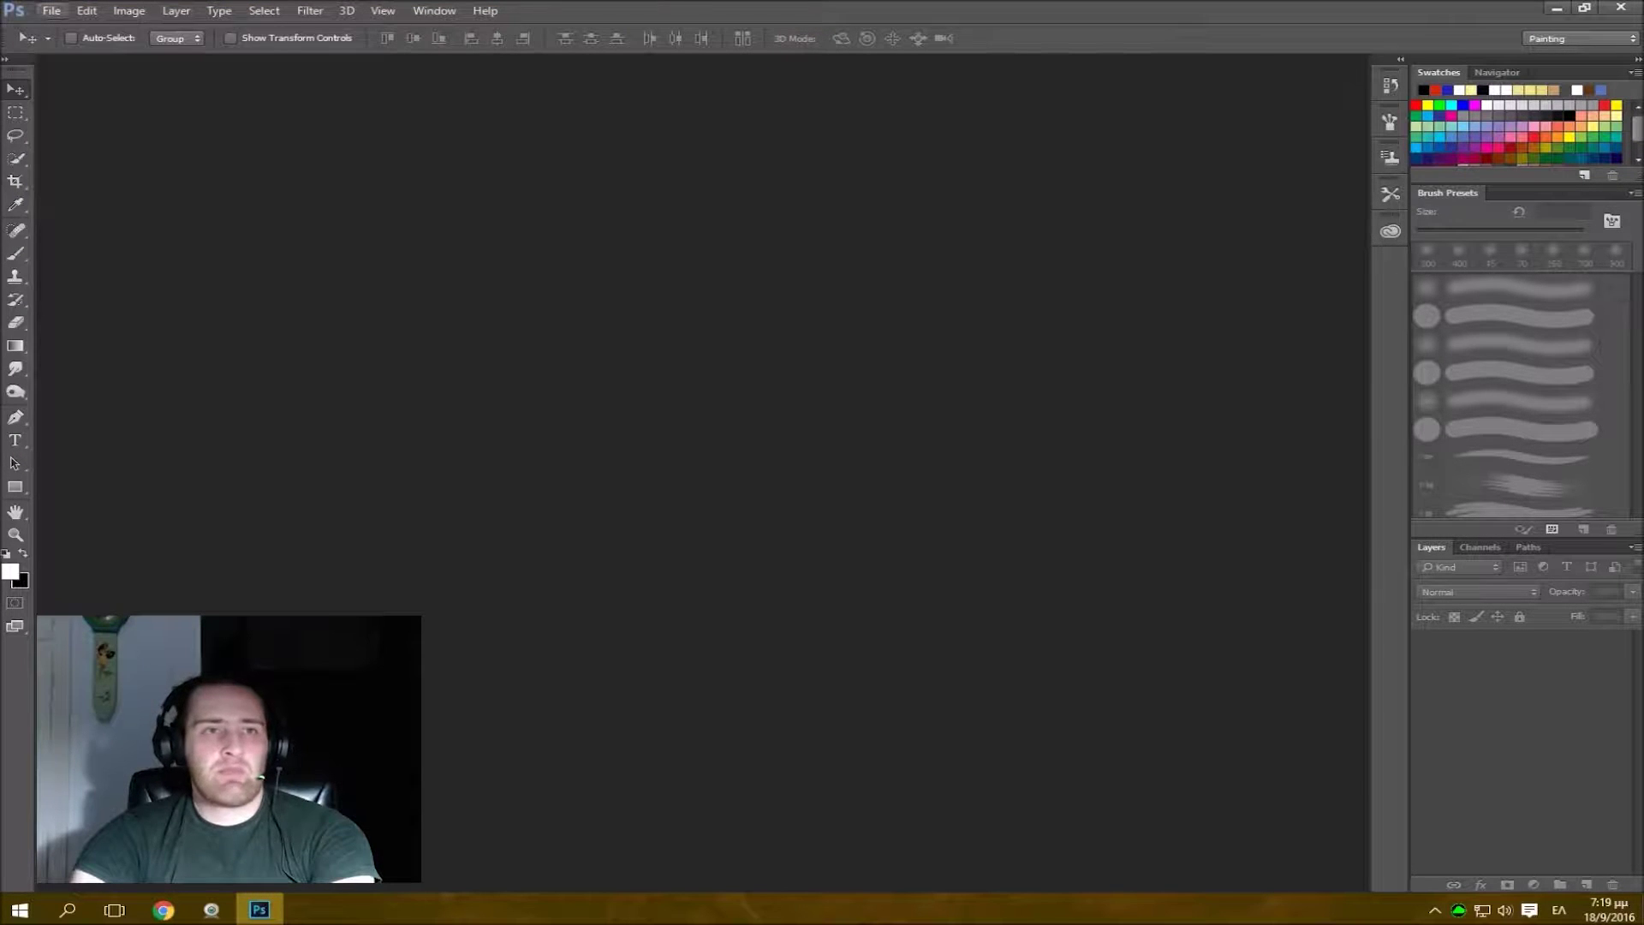
{"action": "left_click", "coordinate": [52, 11]}
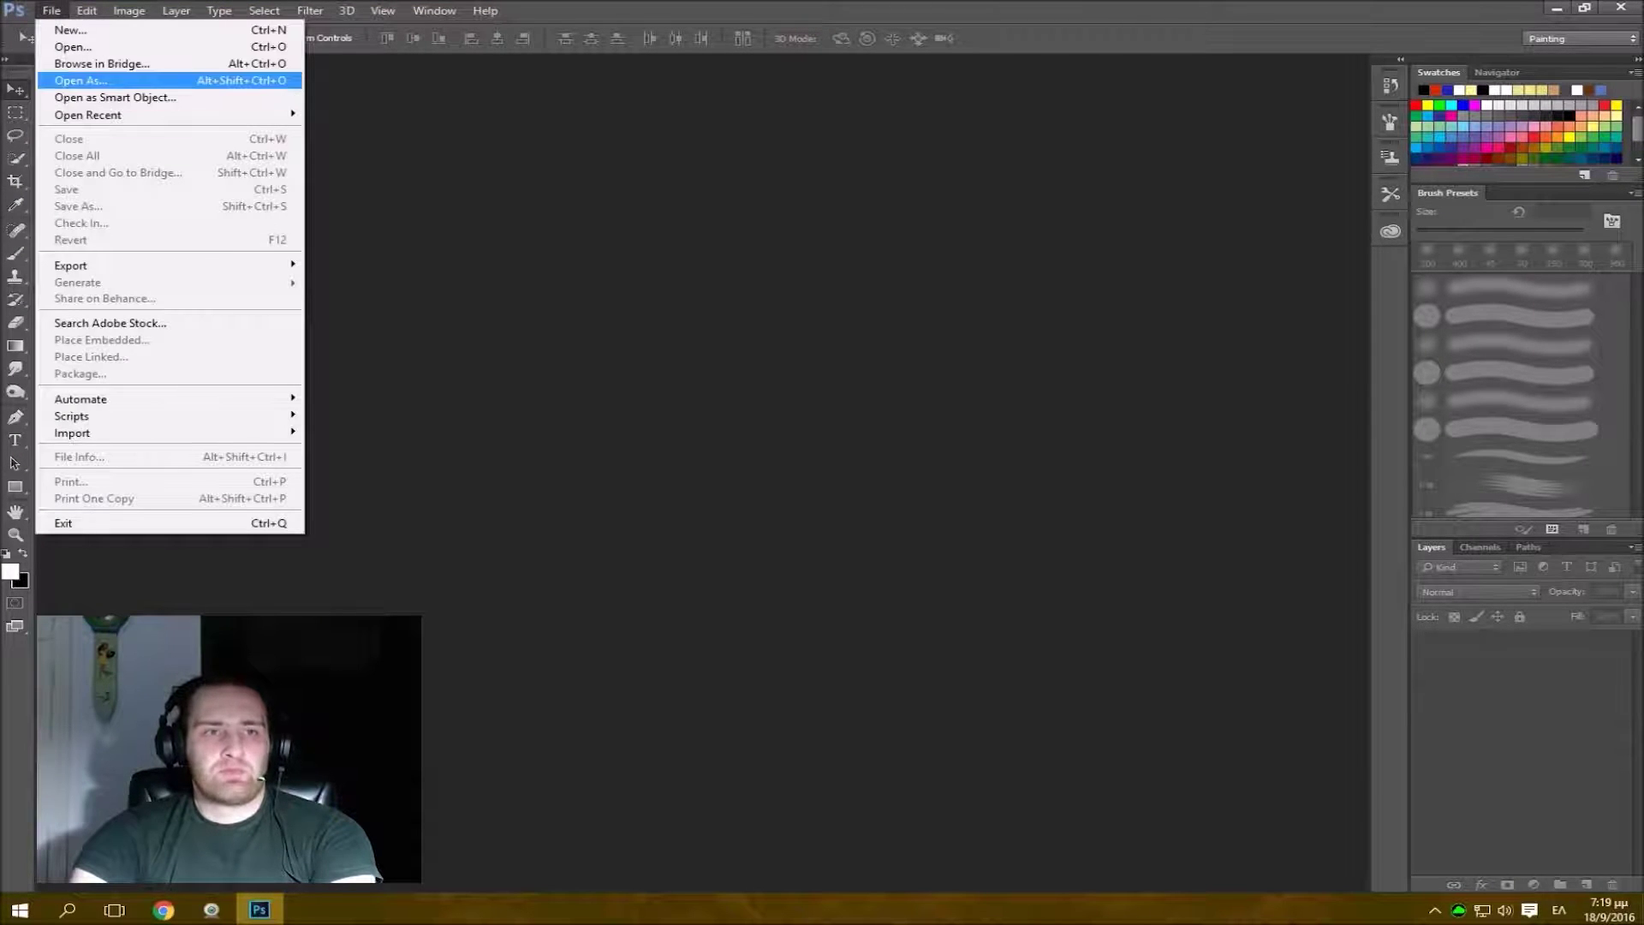
{"action": "left_click", "coordinate": [81, 79]}
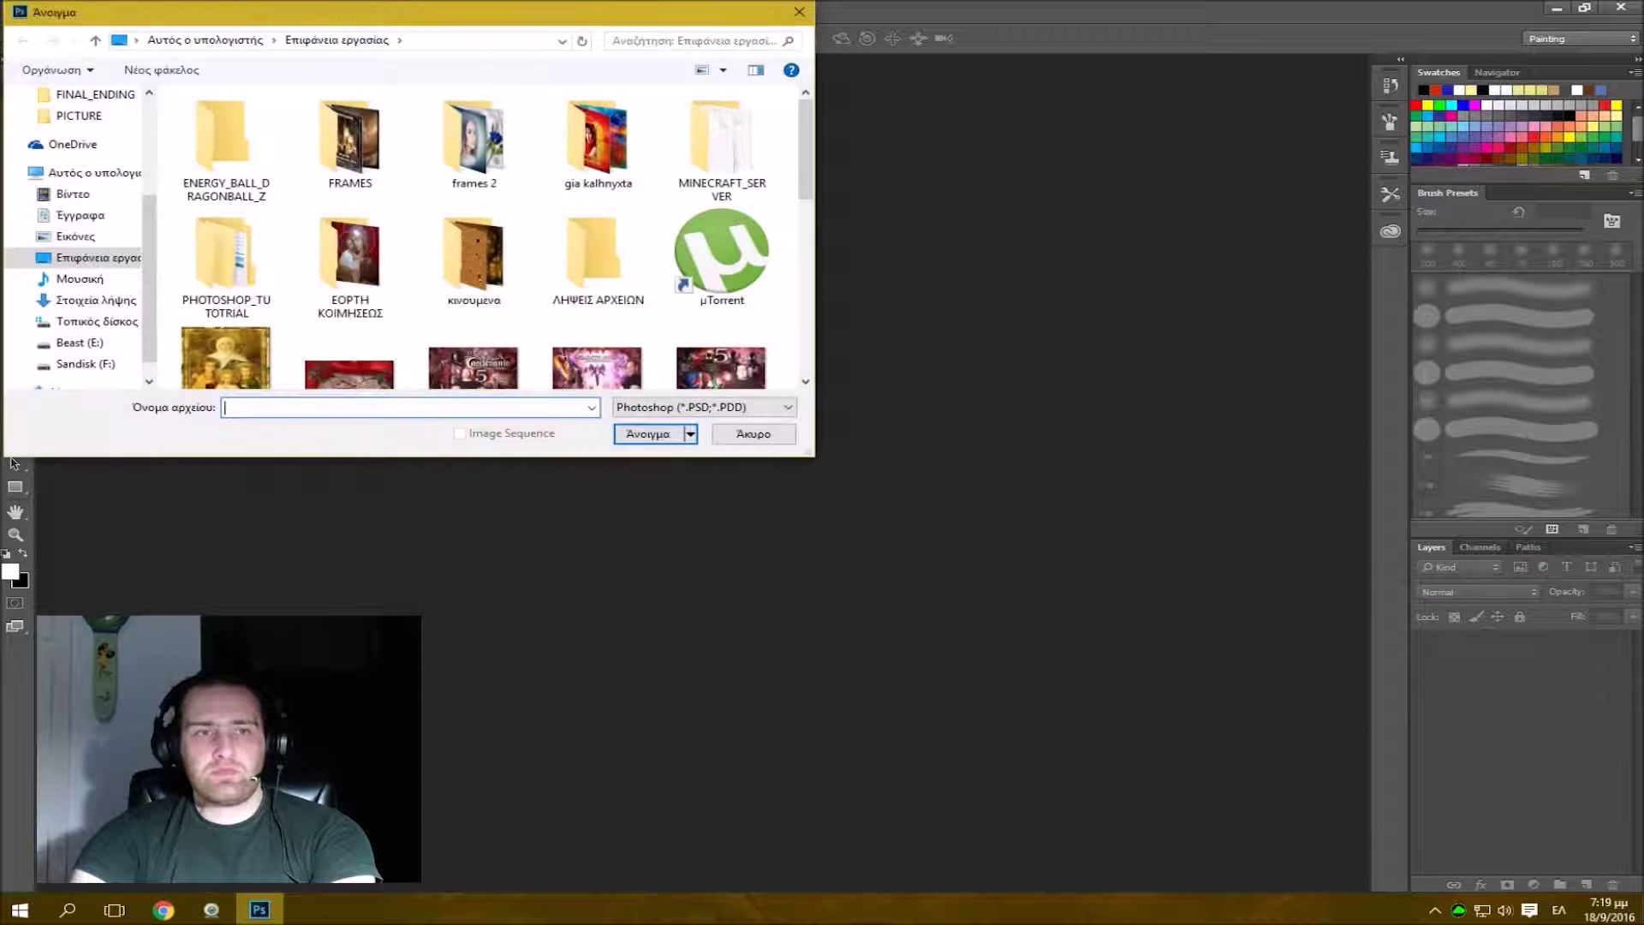
{"action": "scroll", "coordinate": [479, 235], "scroll_direction": "down", "scroll_amount": 3}
{"action": "scroll", "coordinate": [480, 236], "scroll_direction": "down", "scroll_amount": 2}
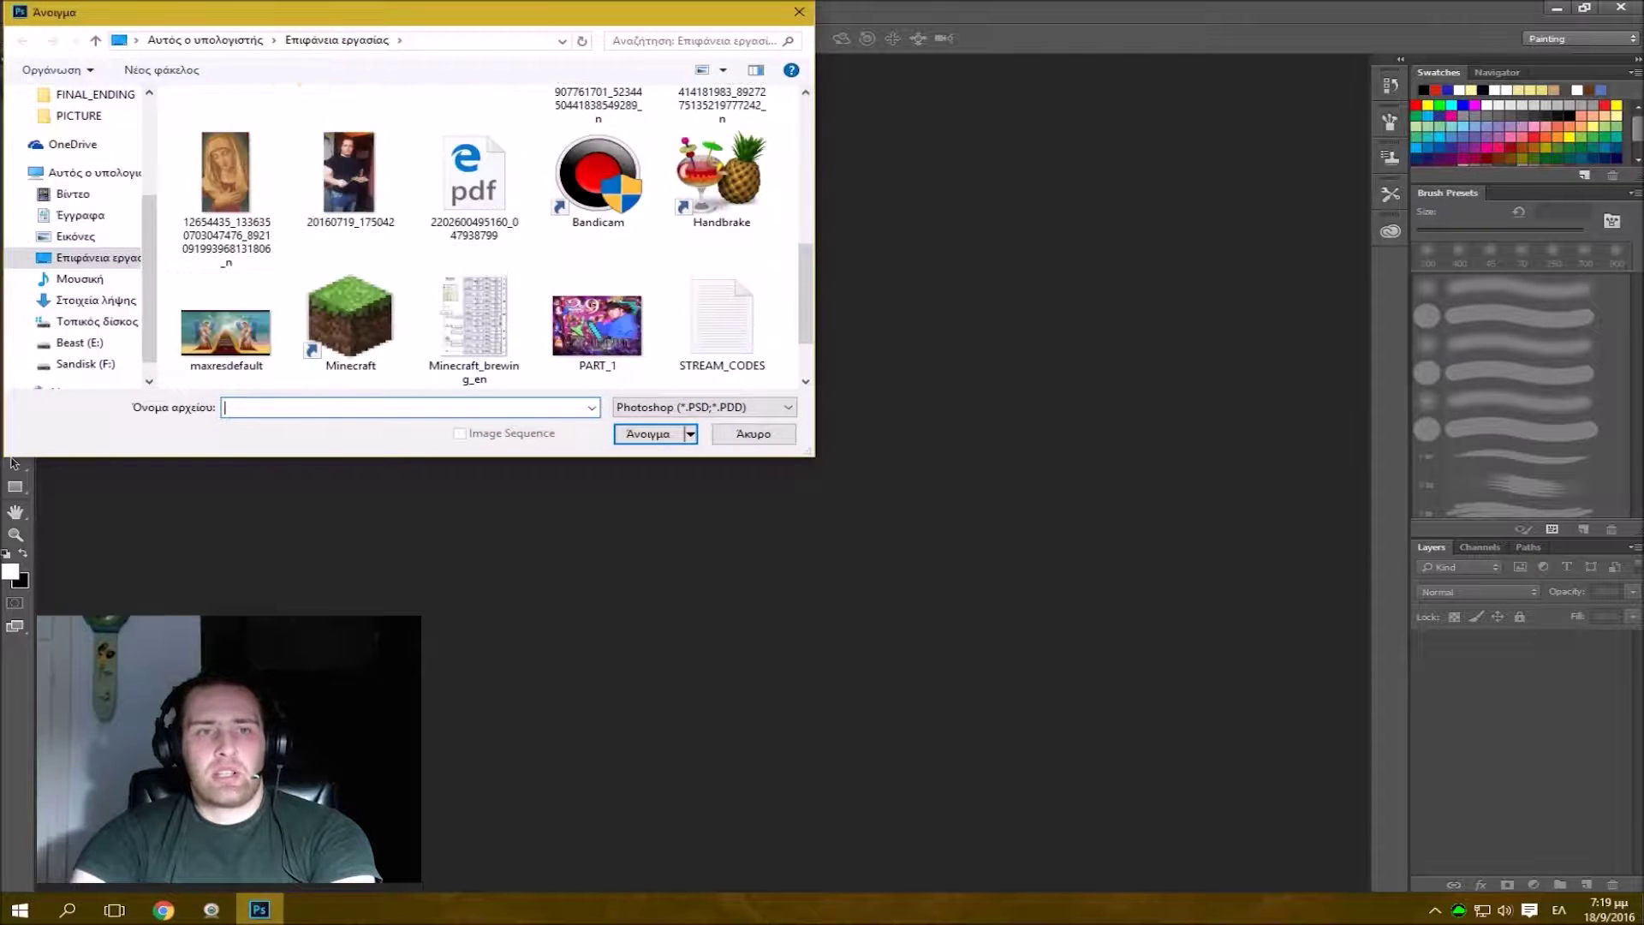
{"action": "left_click", "coordinate": [350, 175]}
{"action": "key", "text": "Return"}
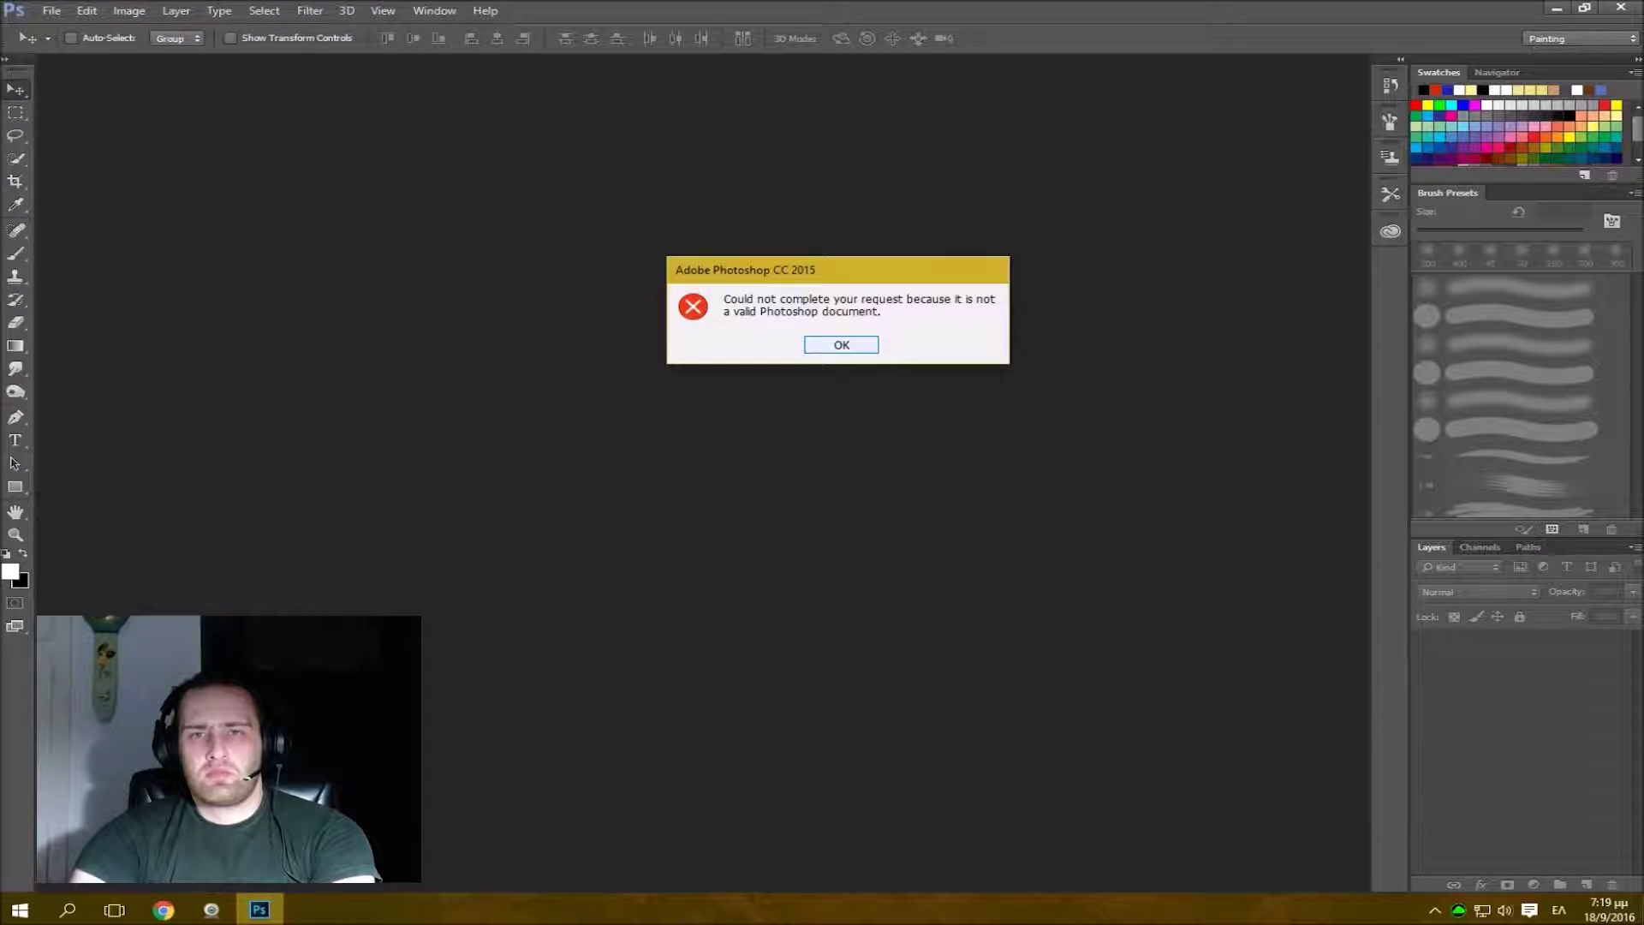
{"action": "key", "text": "Return"}
- Bring up the File > Open dialog from the keyboard, then close it unused
{"action": "key", "text": "alt+f"}
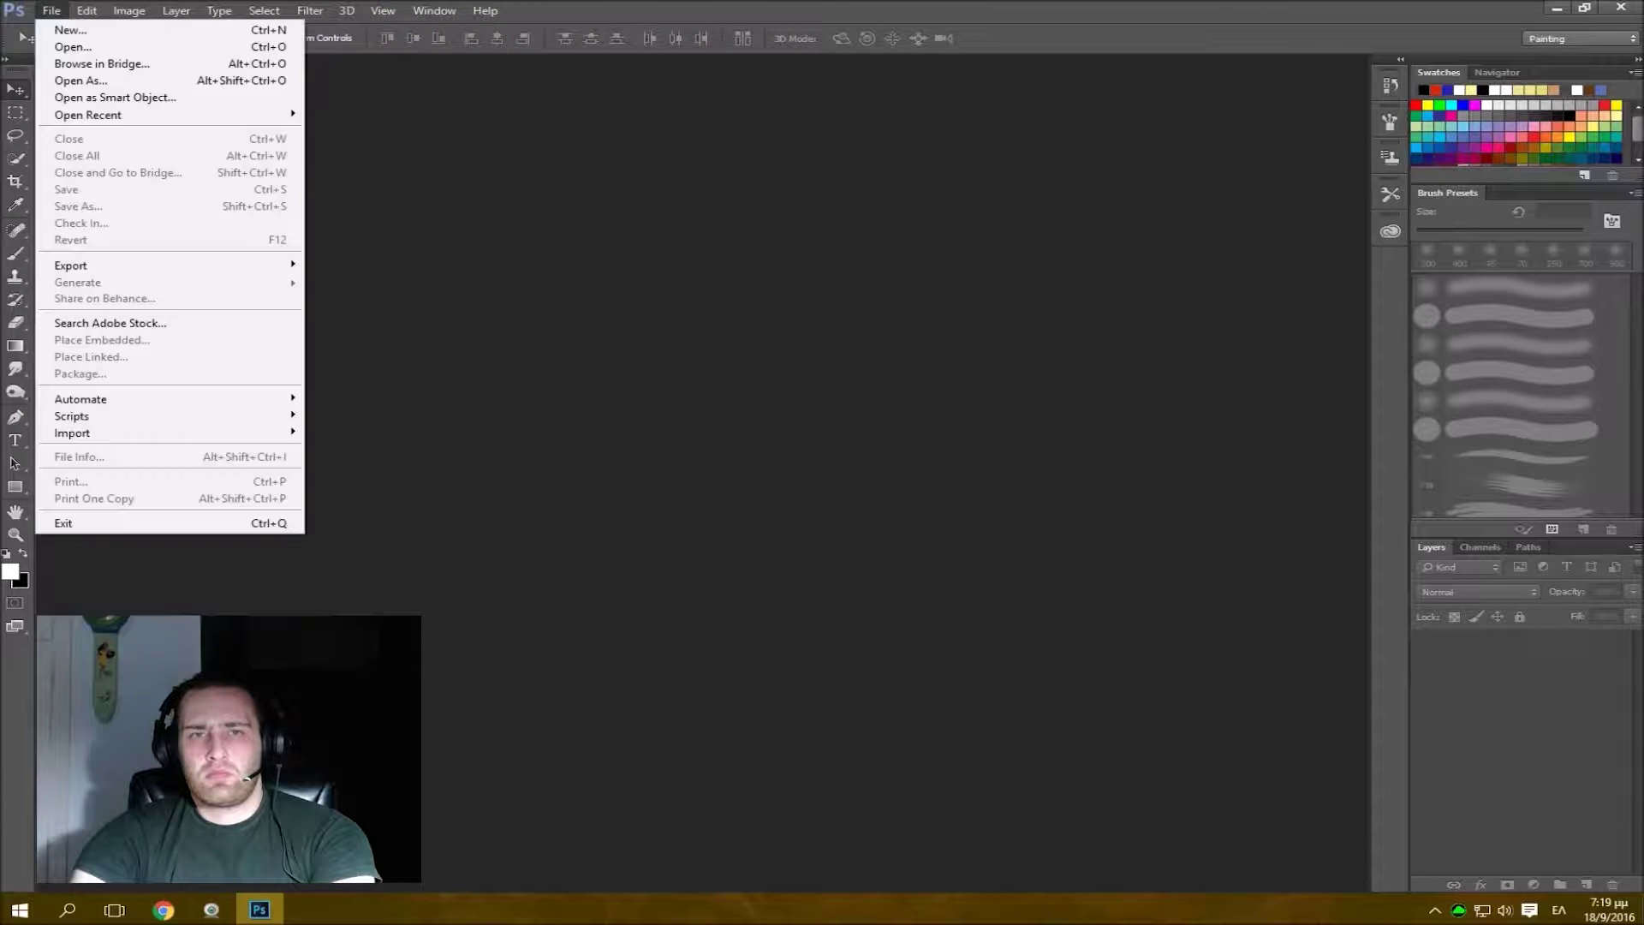
{"action": "key", "text": "Down"}
{"action": "key", "text": "Down"}
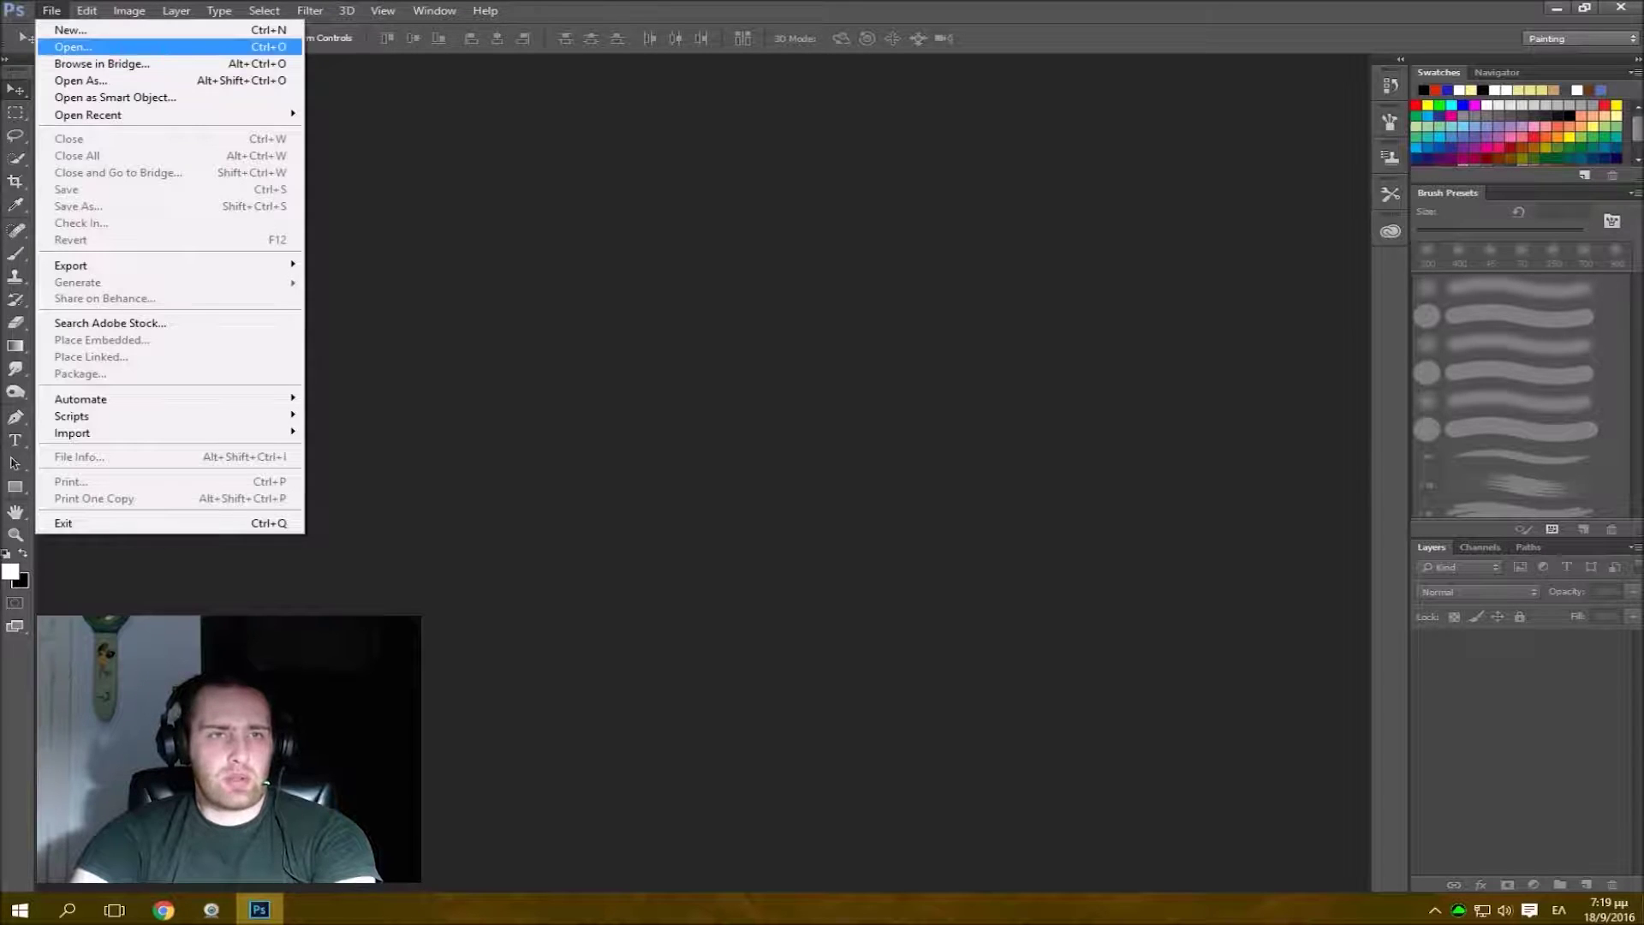
{"action": "key", "text": "Down"}
{"action": "key", "text": "Down"}
{"action": "key", "text": "Down"}
{"action": "key", "text": "Up"}
{"action": "key", "text": "Up"}
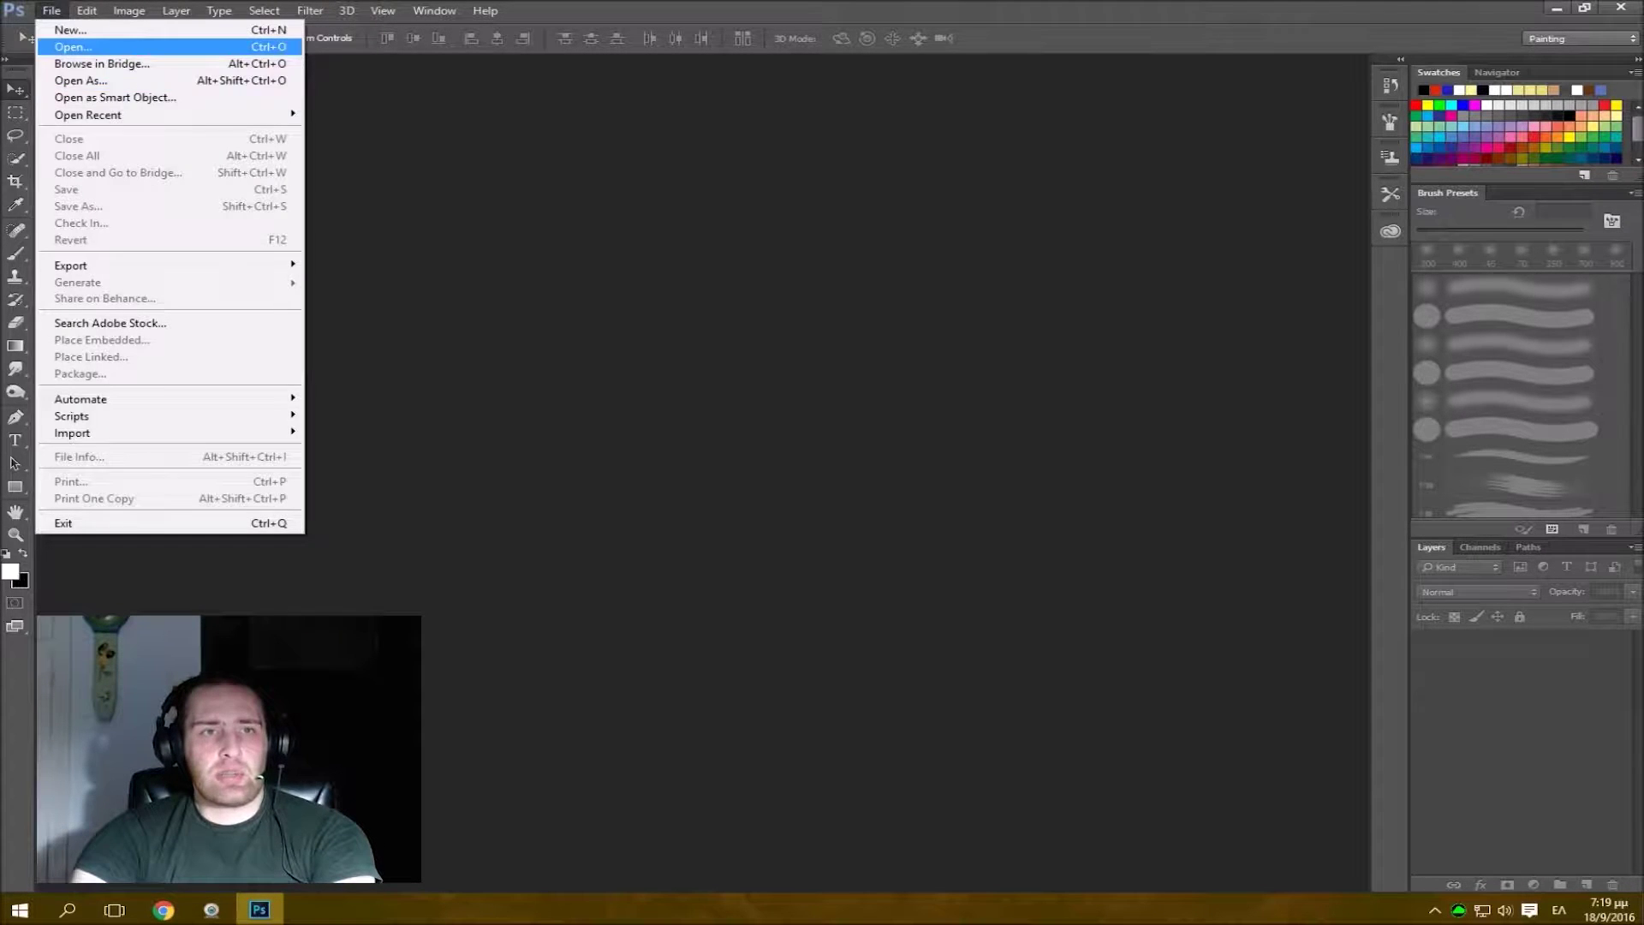
{"action": "key", "text": "Return"}
{"action": "key", "text": "Escape"}
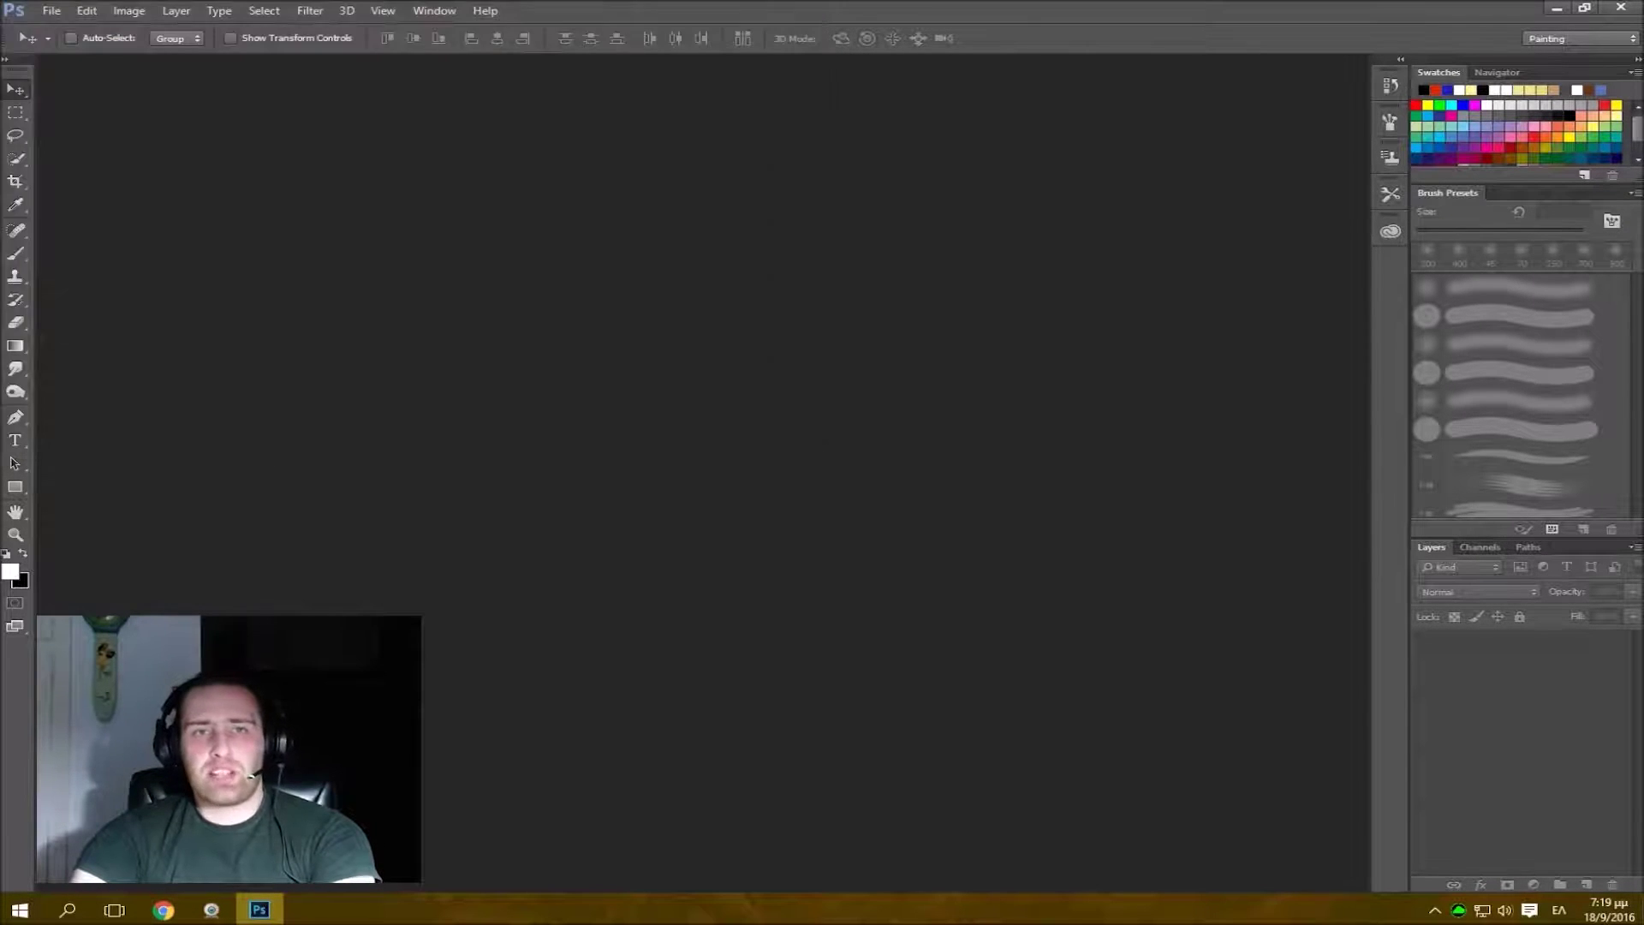
- Open the desktop photo 20160719_175042 through File > Open
{"action": "key", "text": "alt+f"}
{"action": "key", "text": "Down"}
{"action": "key", "text": "Down"}
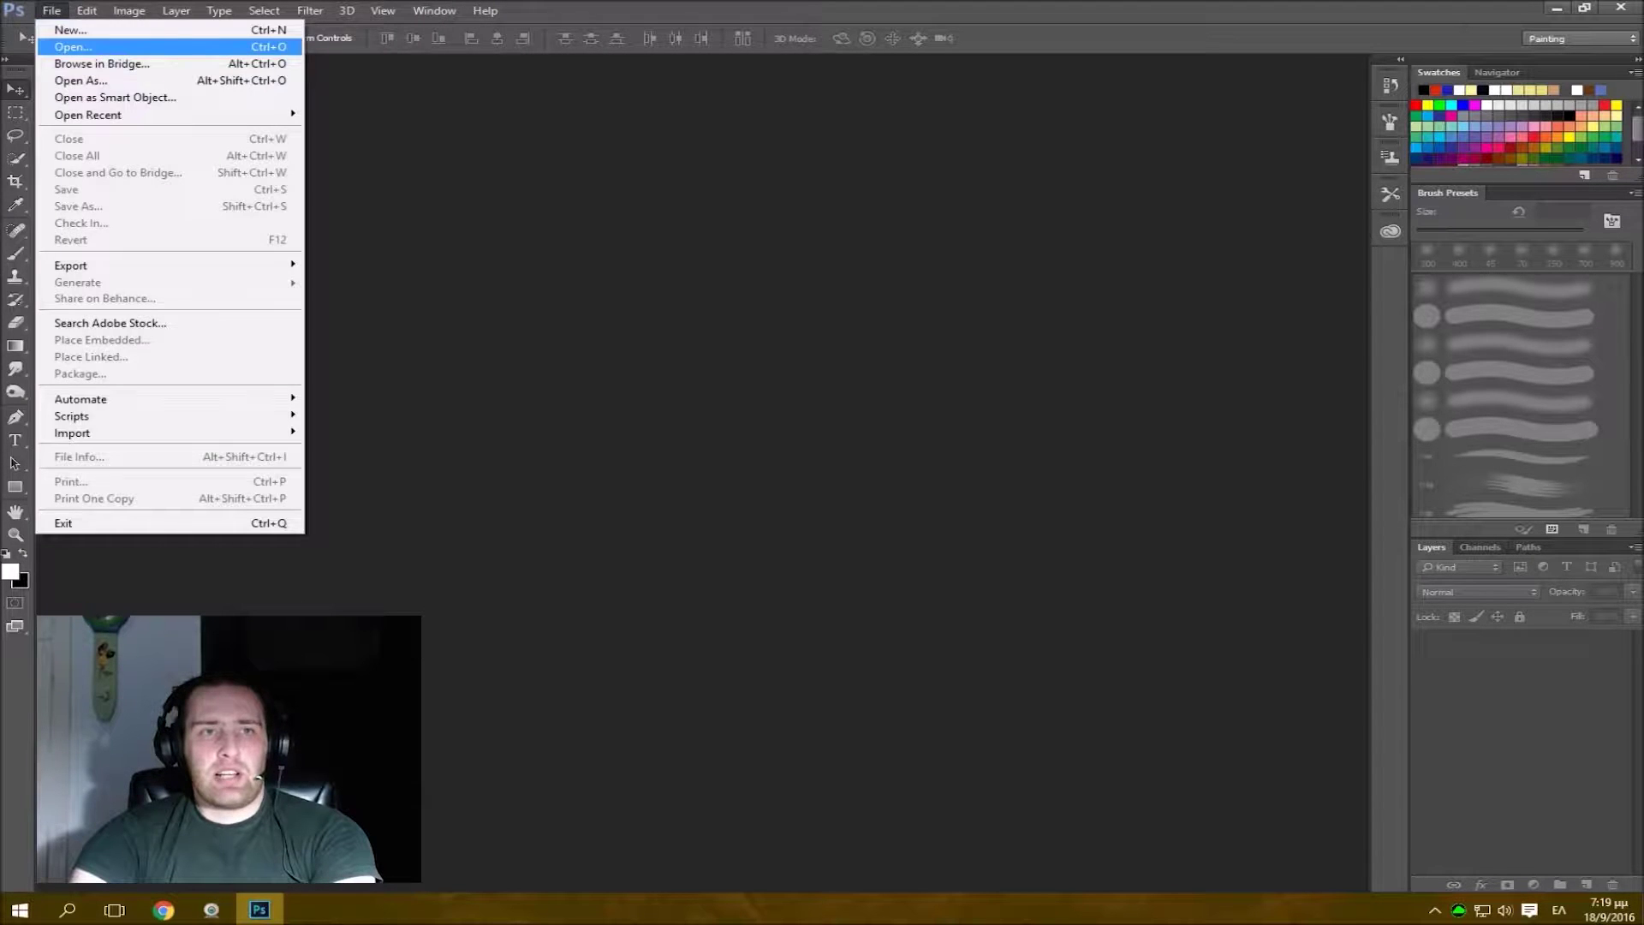
{"action": "key", "text": "Return"}
{"action": "scroll", "coordinate": [480, 235], "scroll_direction": "down", "scroll_amount": 3}
{"action": "left_click", "coordinate": [350, 291]}
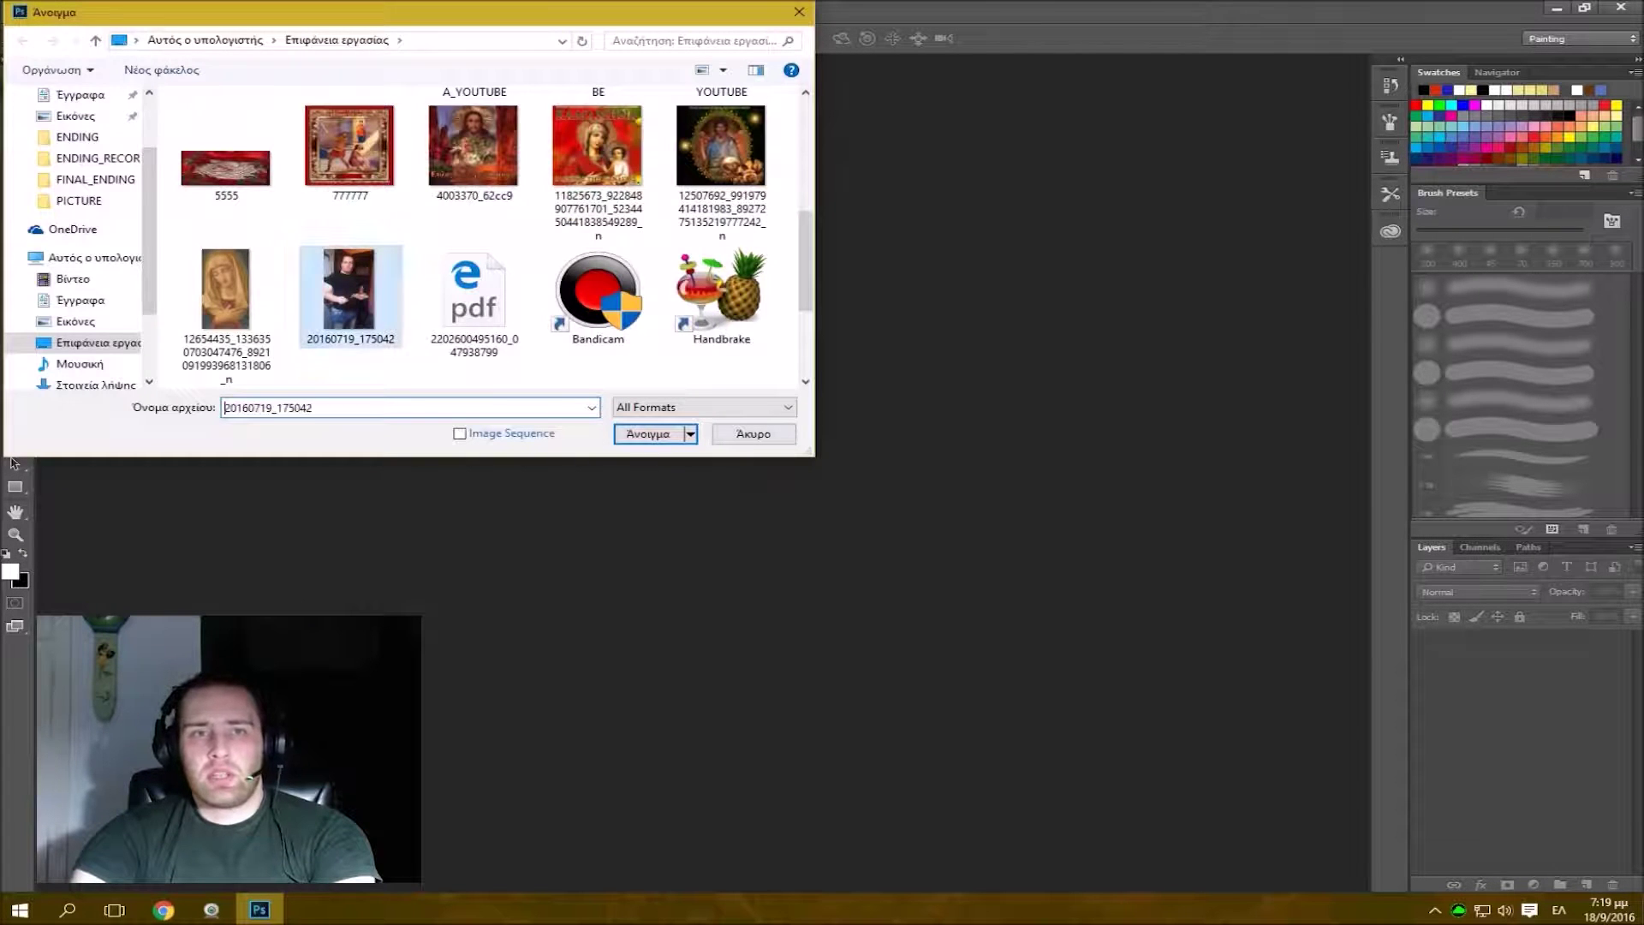
{"action": "left_click", "coordinate": [647, 433]}
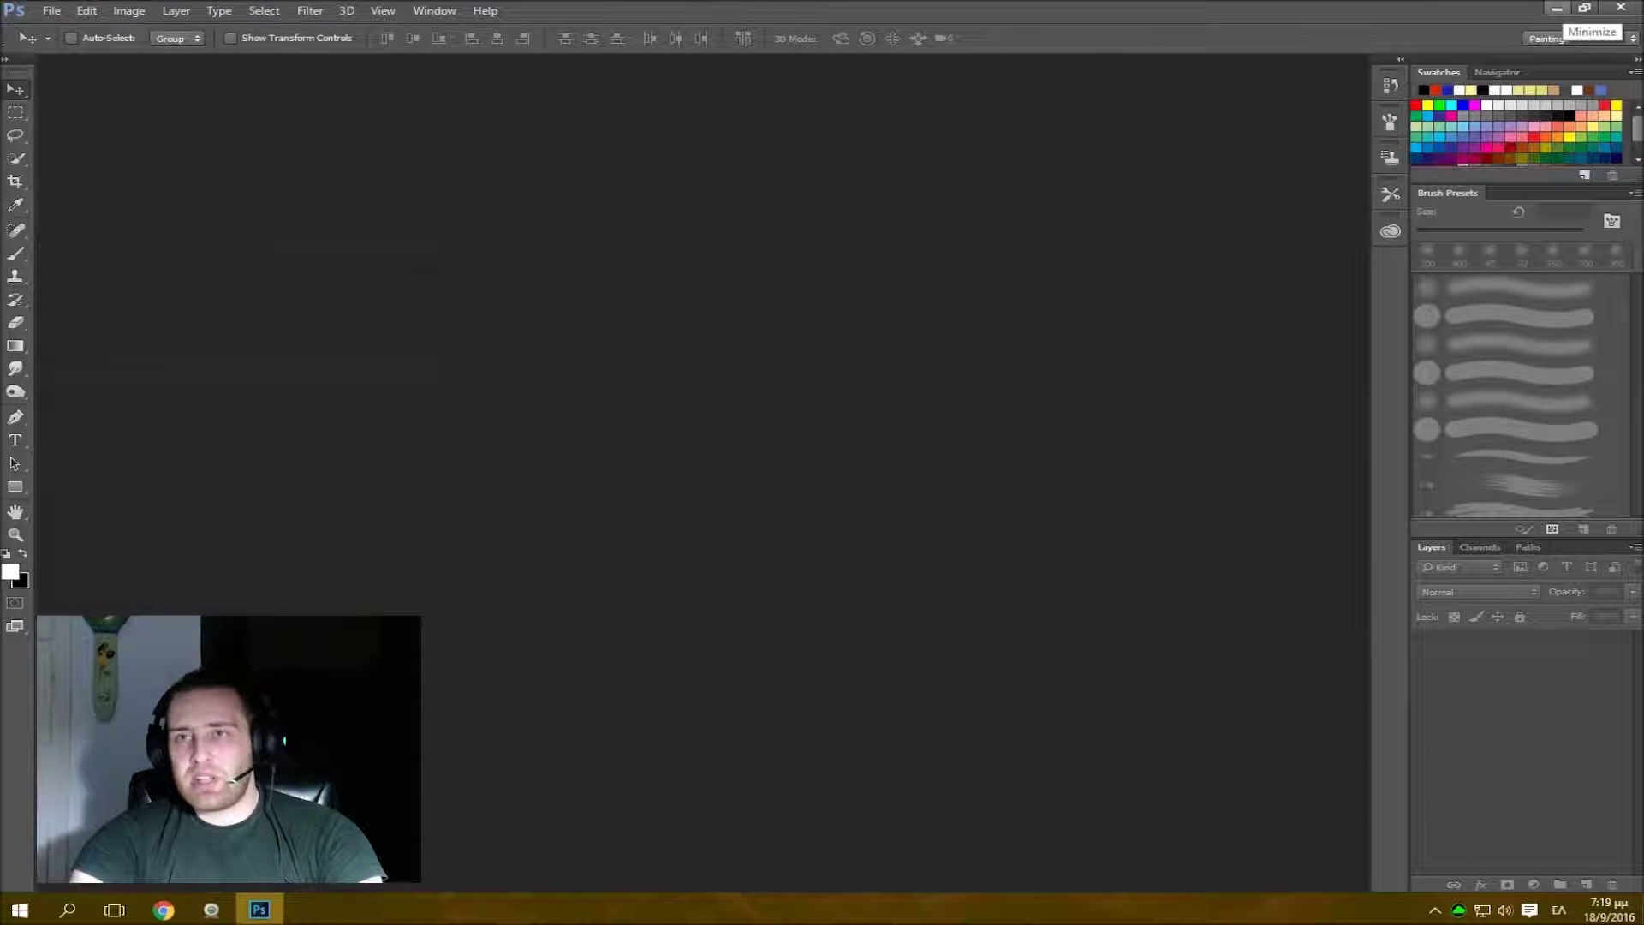
- Drag the desktop photo icon onto Photoshop, then close the open document with Ctrl+W
{"action": "left_click", "coordinate": [1556, 8]}
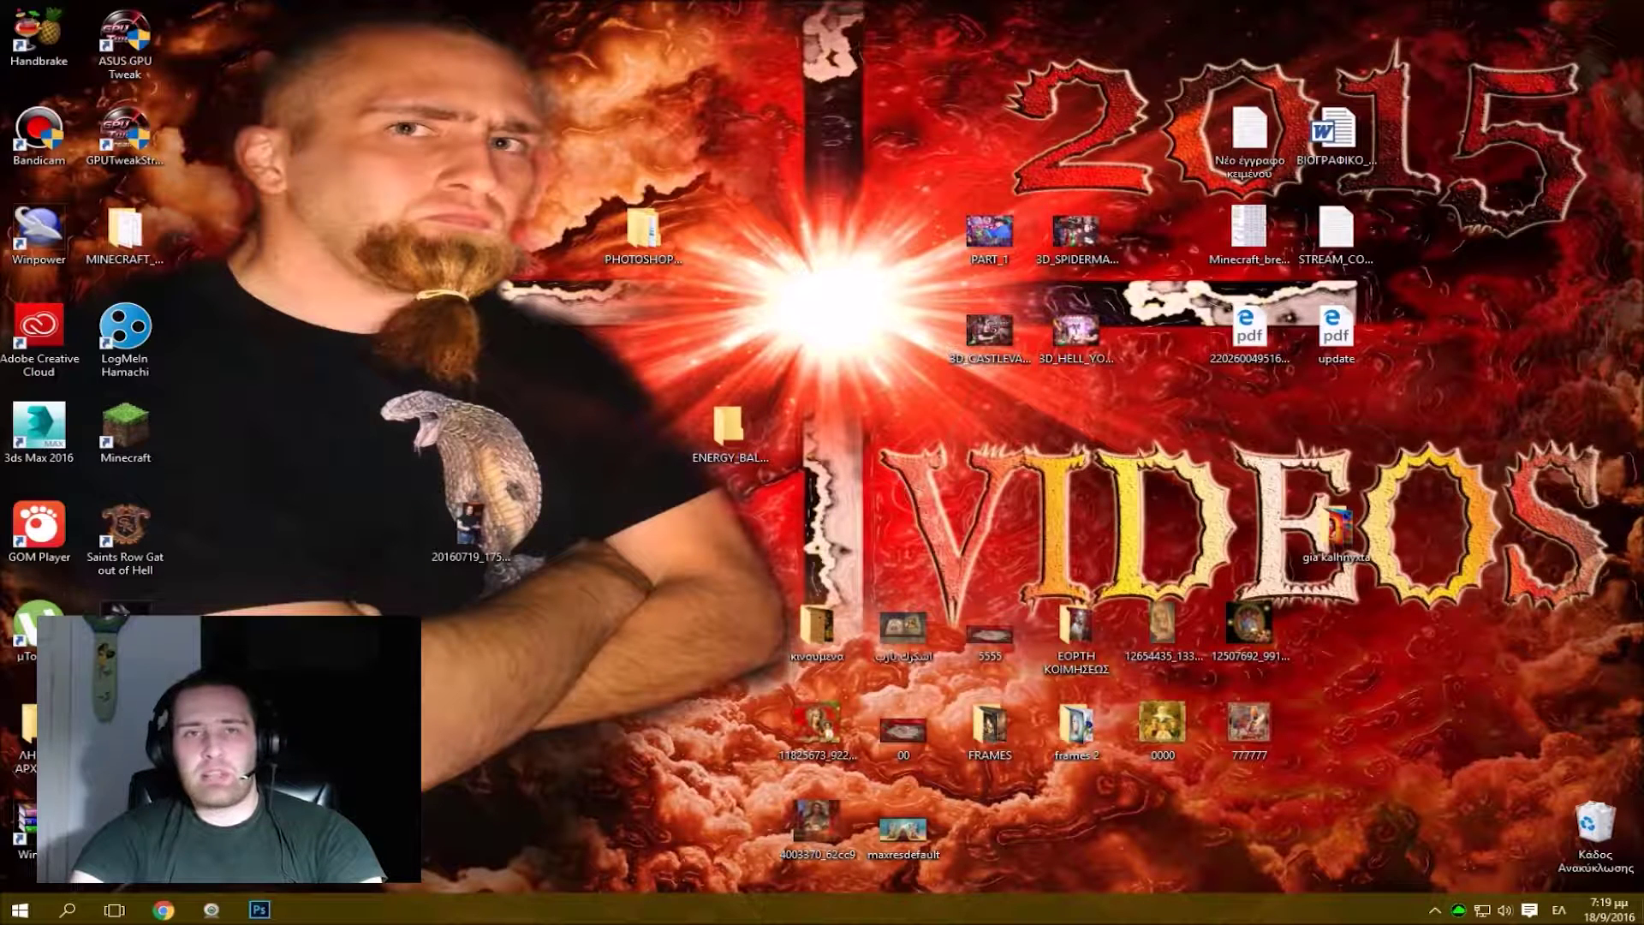
{"action": "left_click_drag", "start_coordinate": [388, 364], "coordinate": [384, 532]}
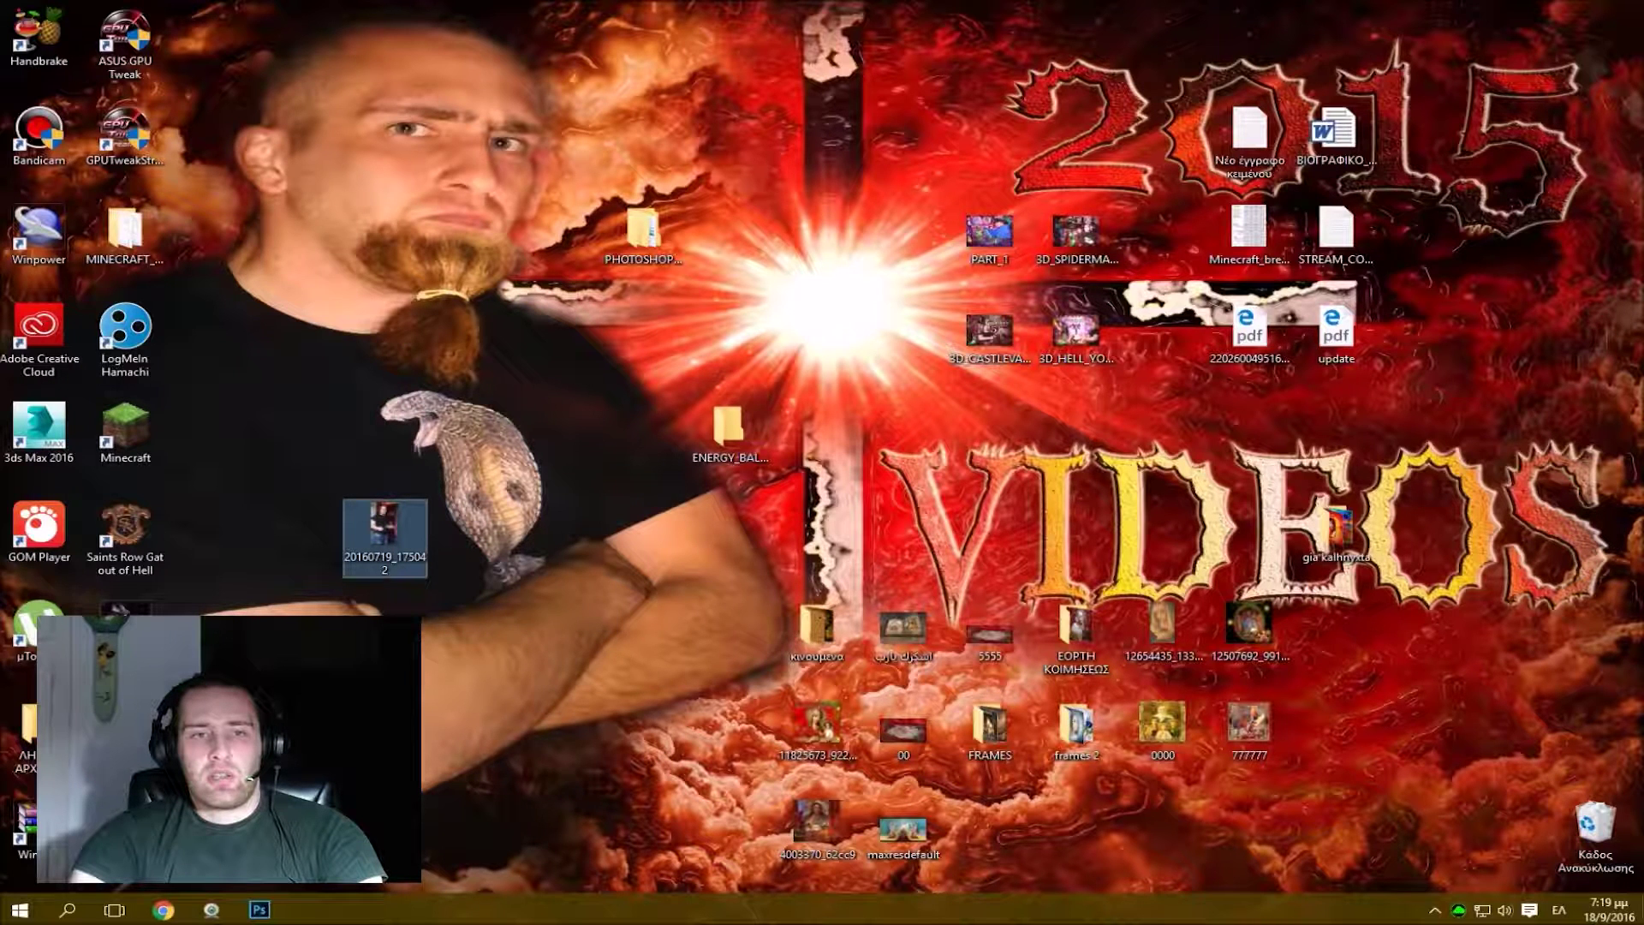
{"action": "mouse_move", "coordinate": [384, 531]}
{"action": "left_mouse_down"}
{"action": "mouse_move", "coordinate": [452, 544]}
{"action": "mouse_move", "coordinate": [312, 589]}
{"action": "left_mouse_up"}
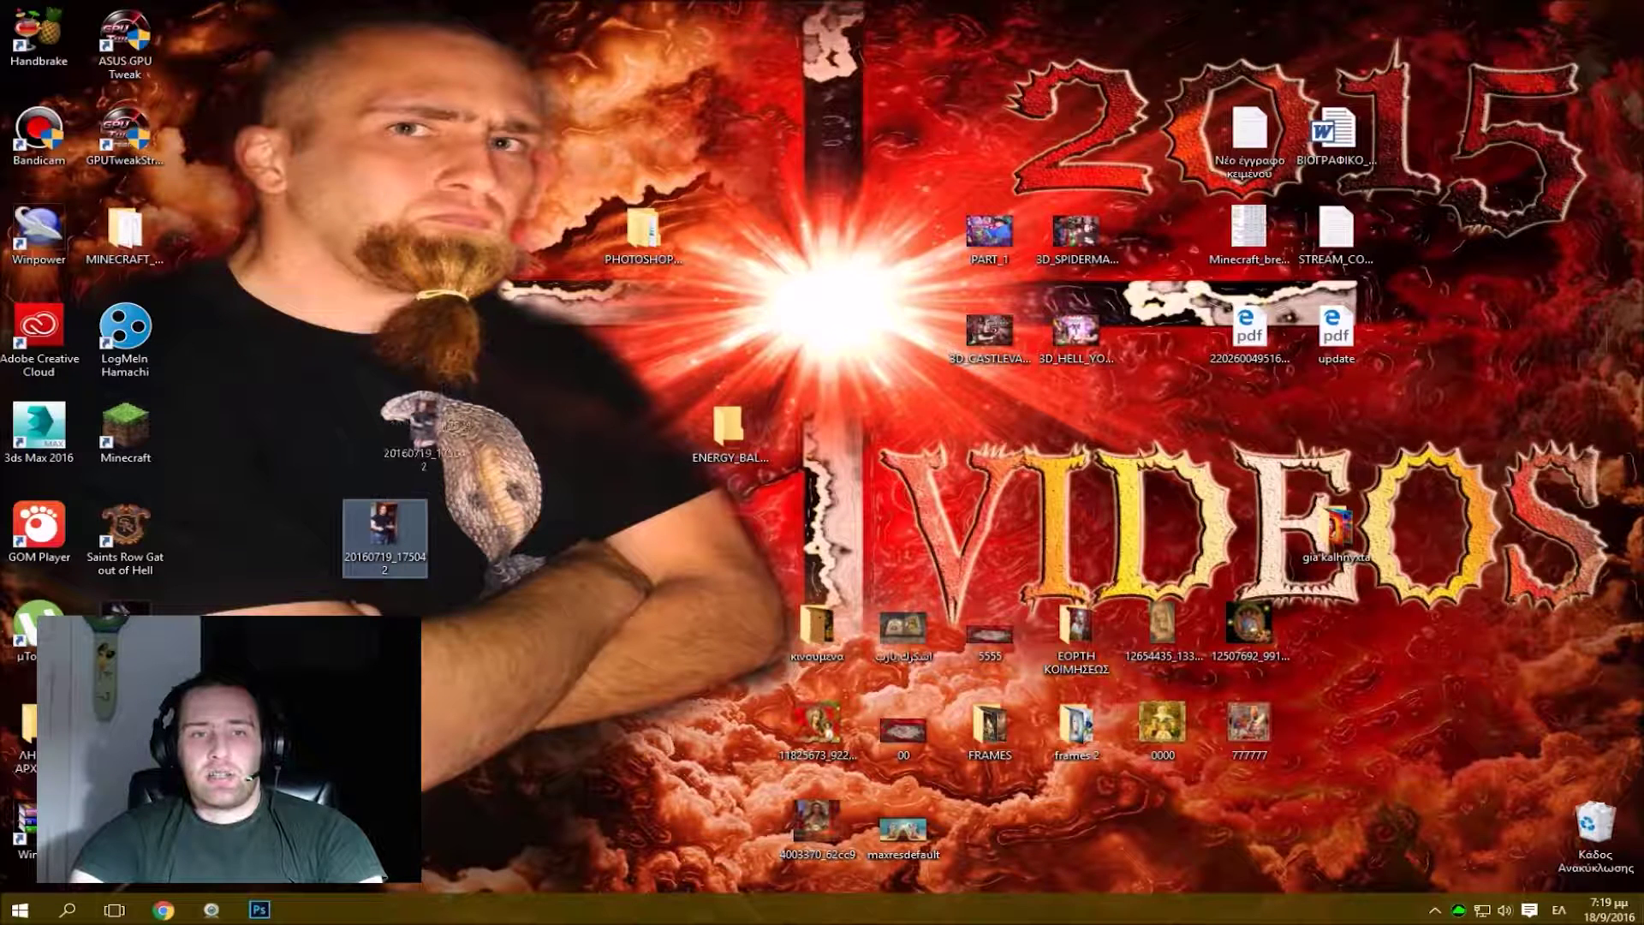
{"action": "mouse_move", "coordinate": [312, 589]}
{"action": "left_mouse_down"}
{"action": "mouse_move", "coordinate": [258, 908]}
{"action": "mouse_move", "coordinate": [542, 535]}
{"action": "left_mouse_up"}
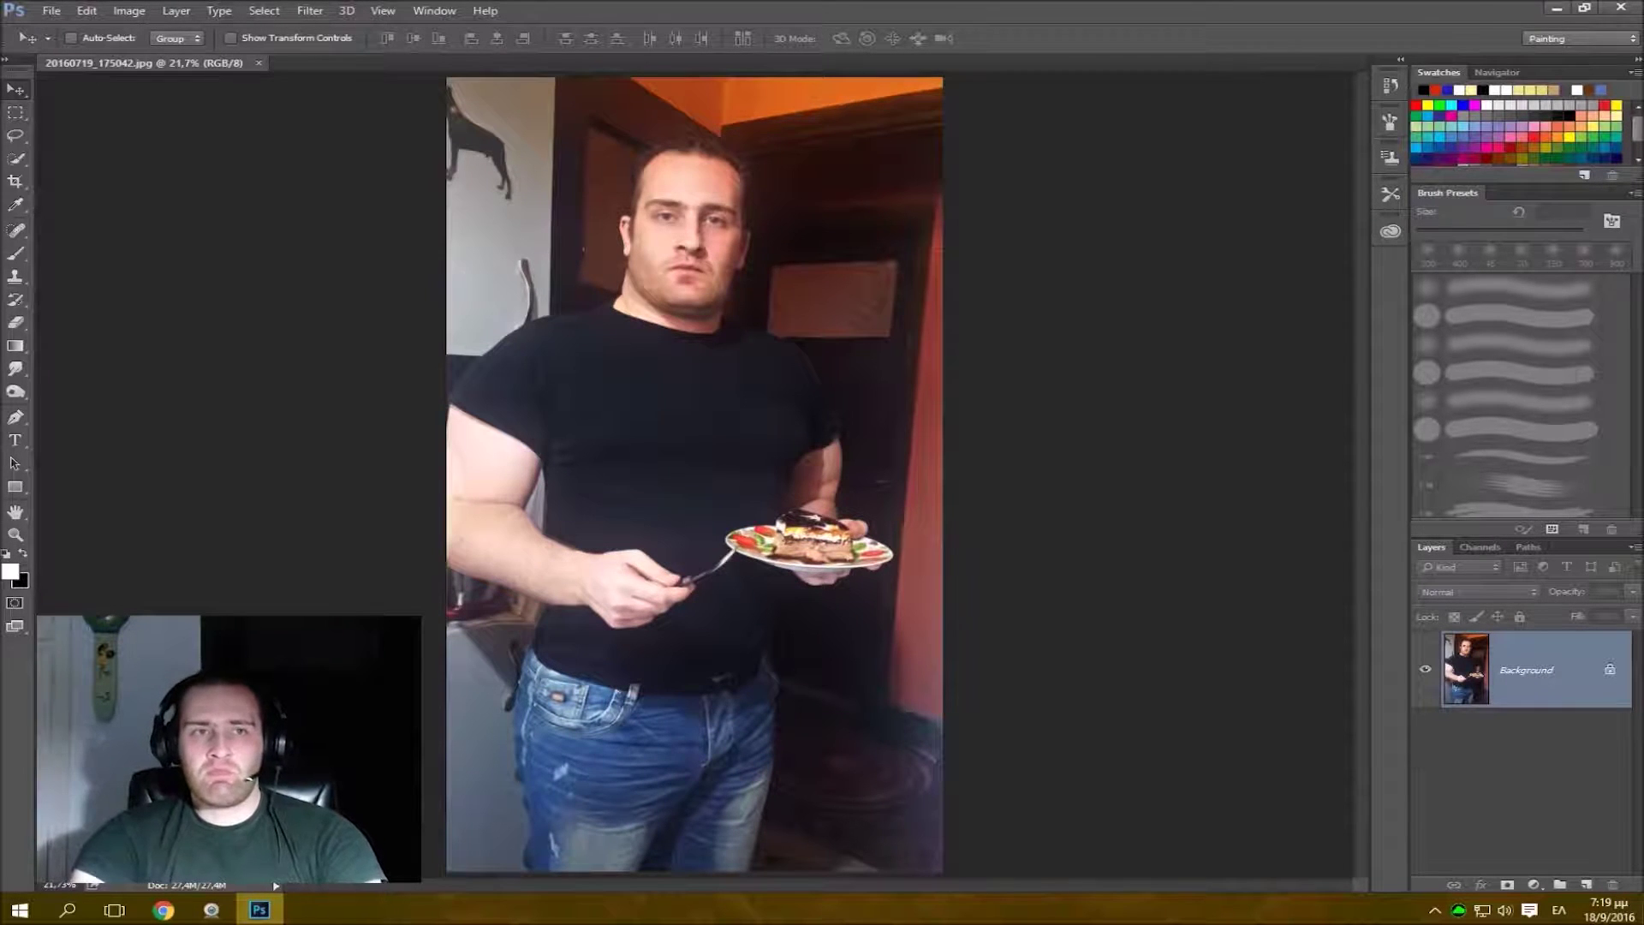
{"action": "key", "text": "ctrl+w"}
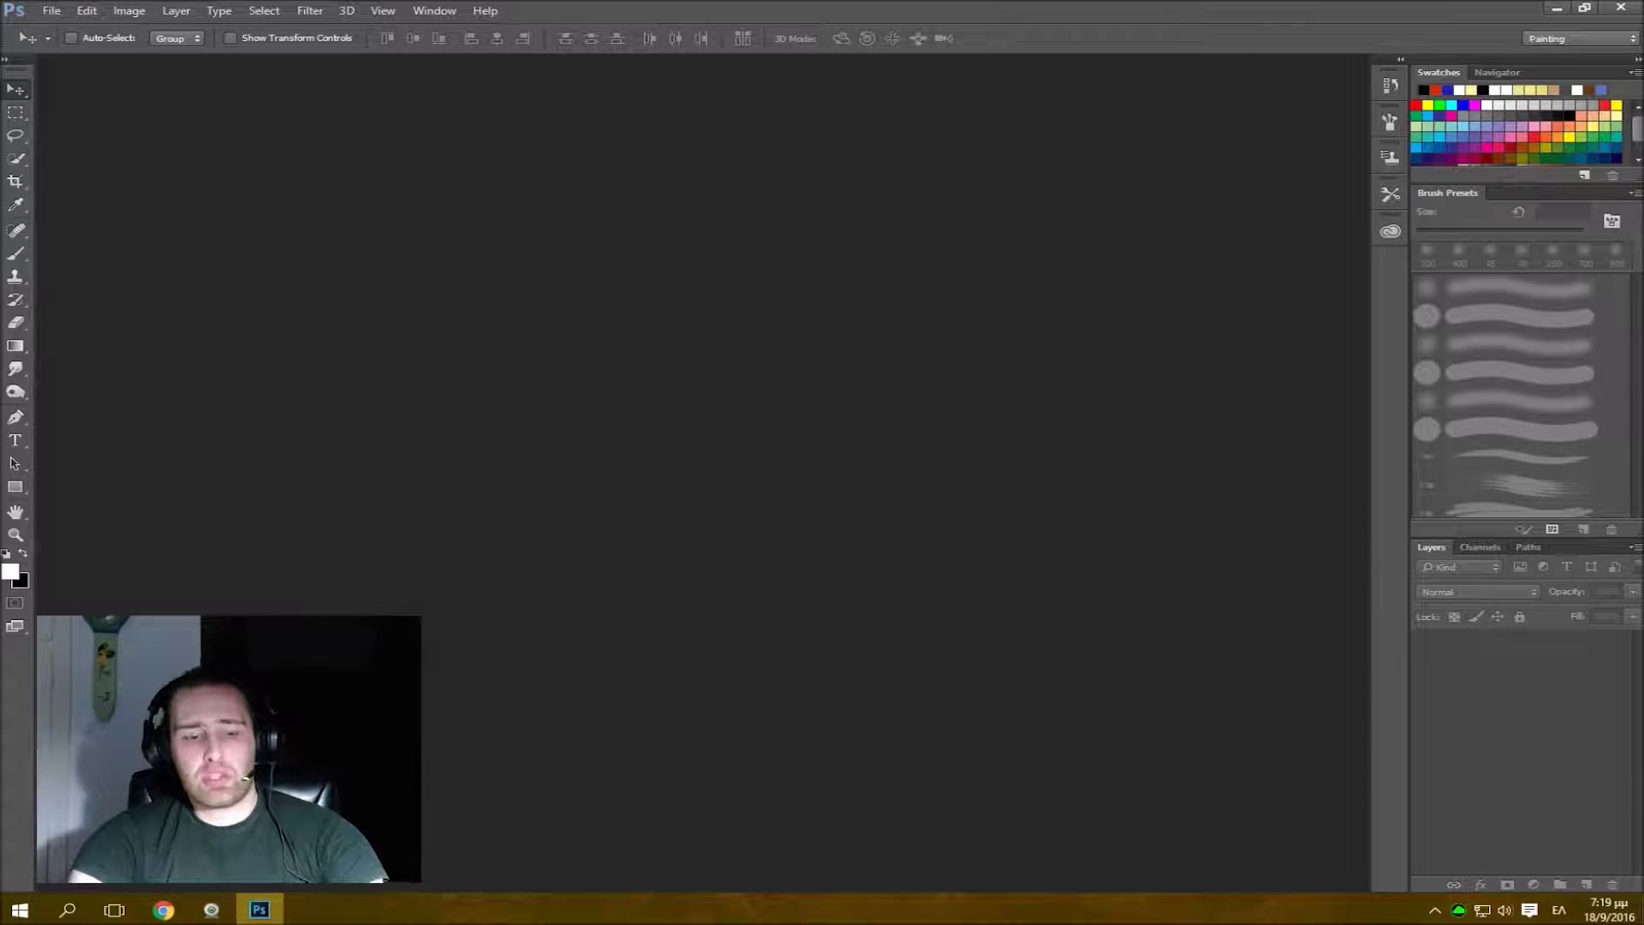
- Check the File menu twice, then minimize and restore the Photoshop window from the taskbar
{"action": "key", "text": "alt+f"}
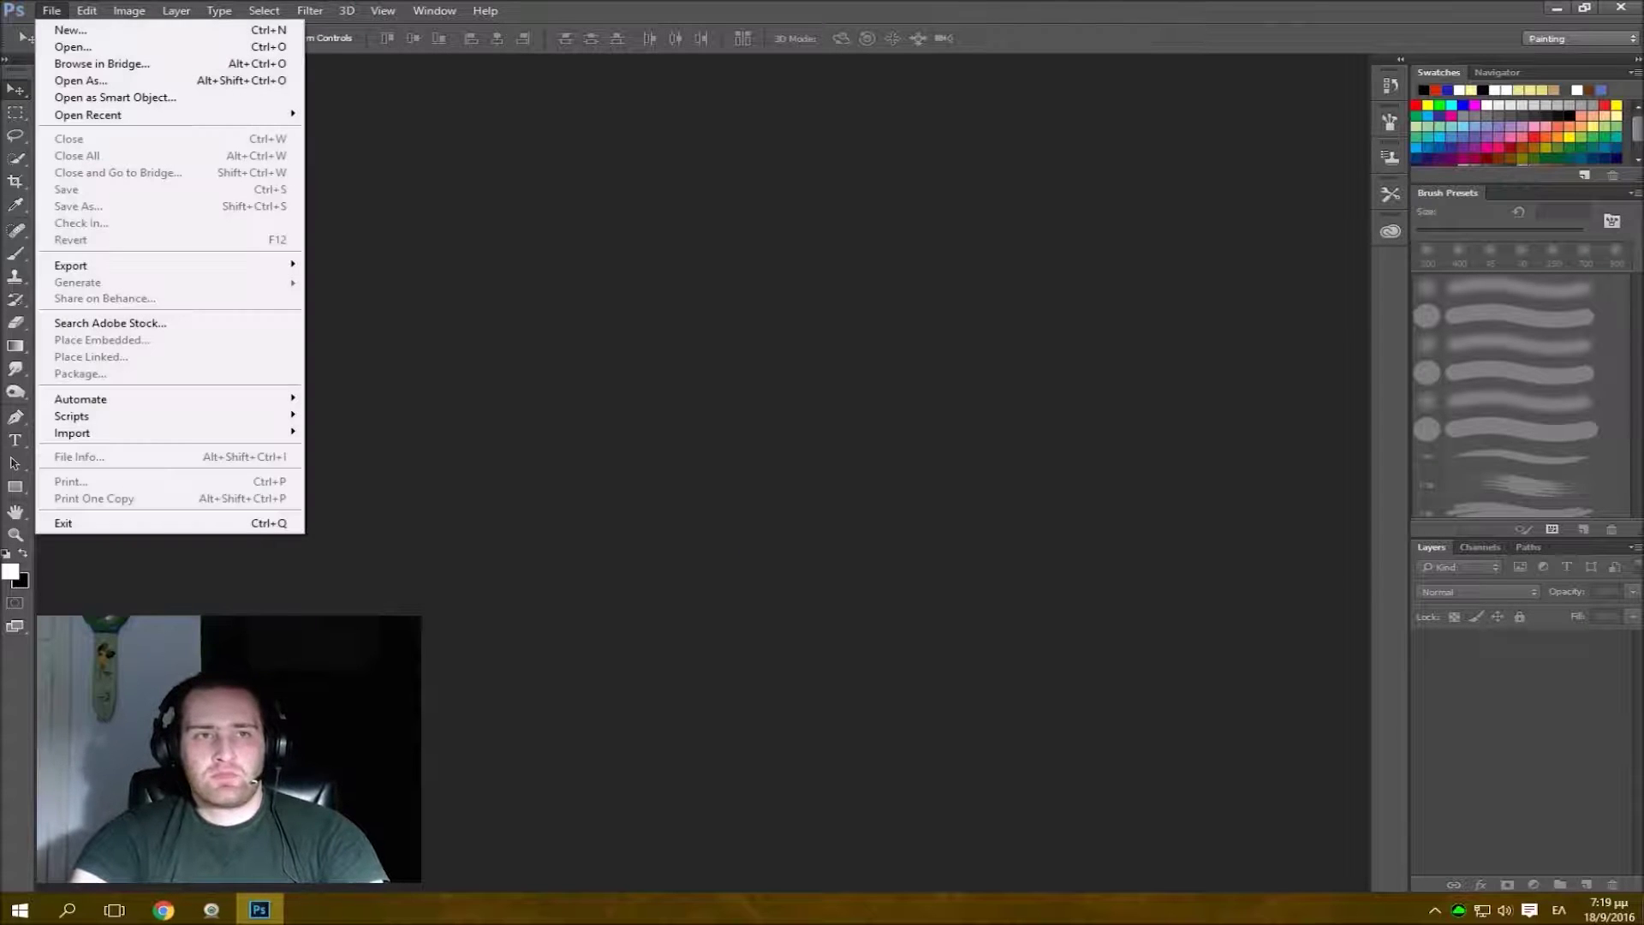
{"action": "key", "text": "Escape"}
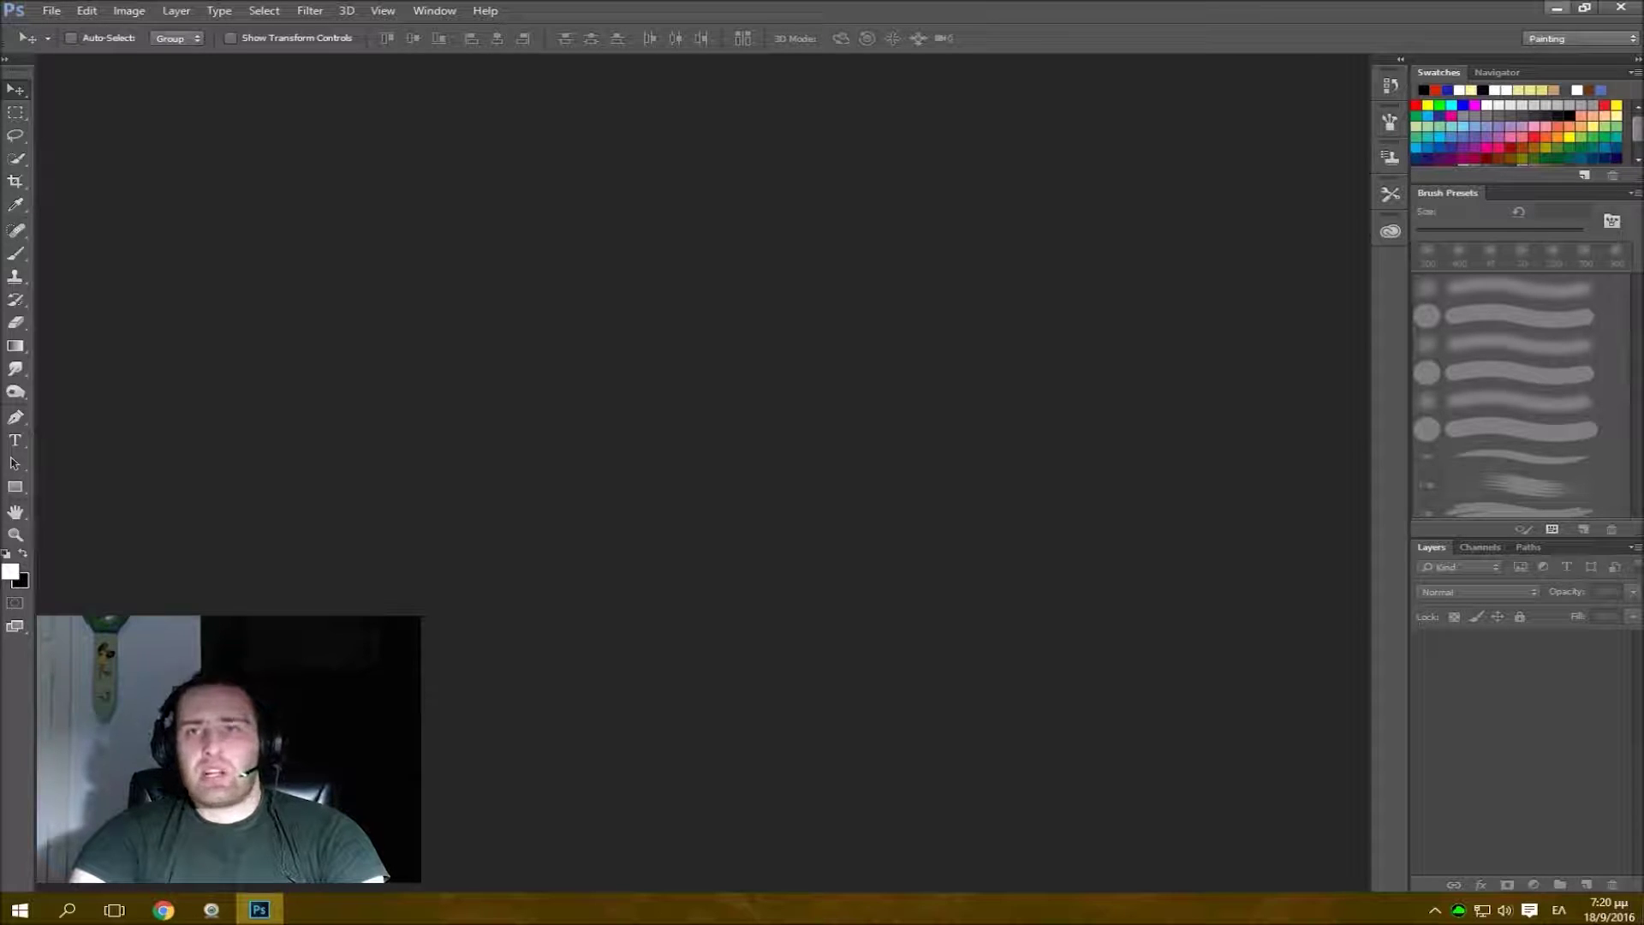
{"action": "key", "text": "alt+f"}
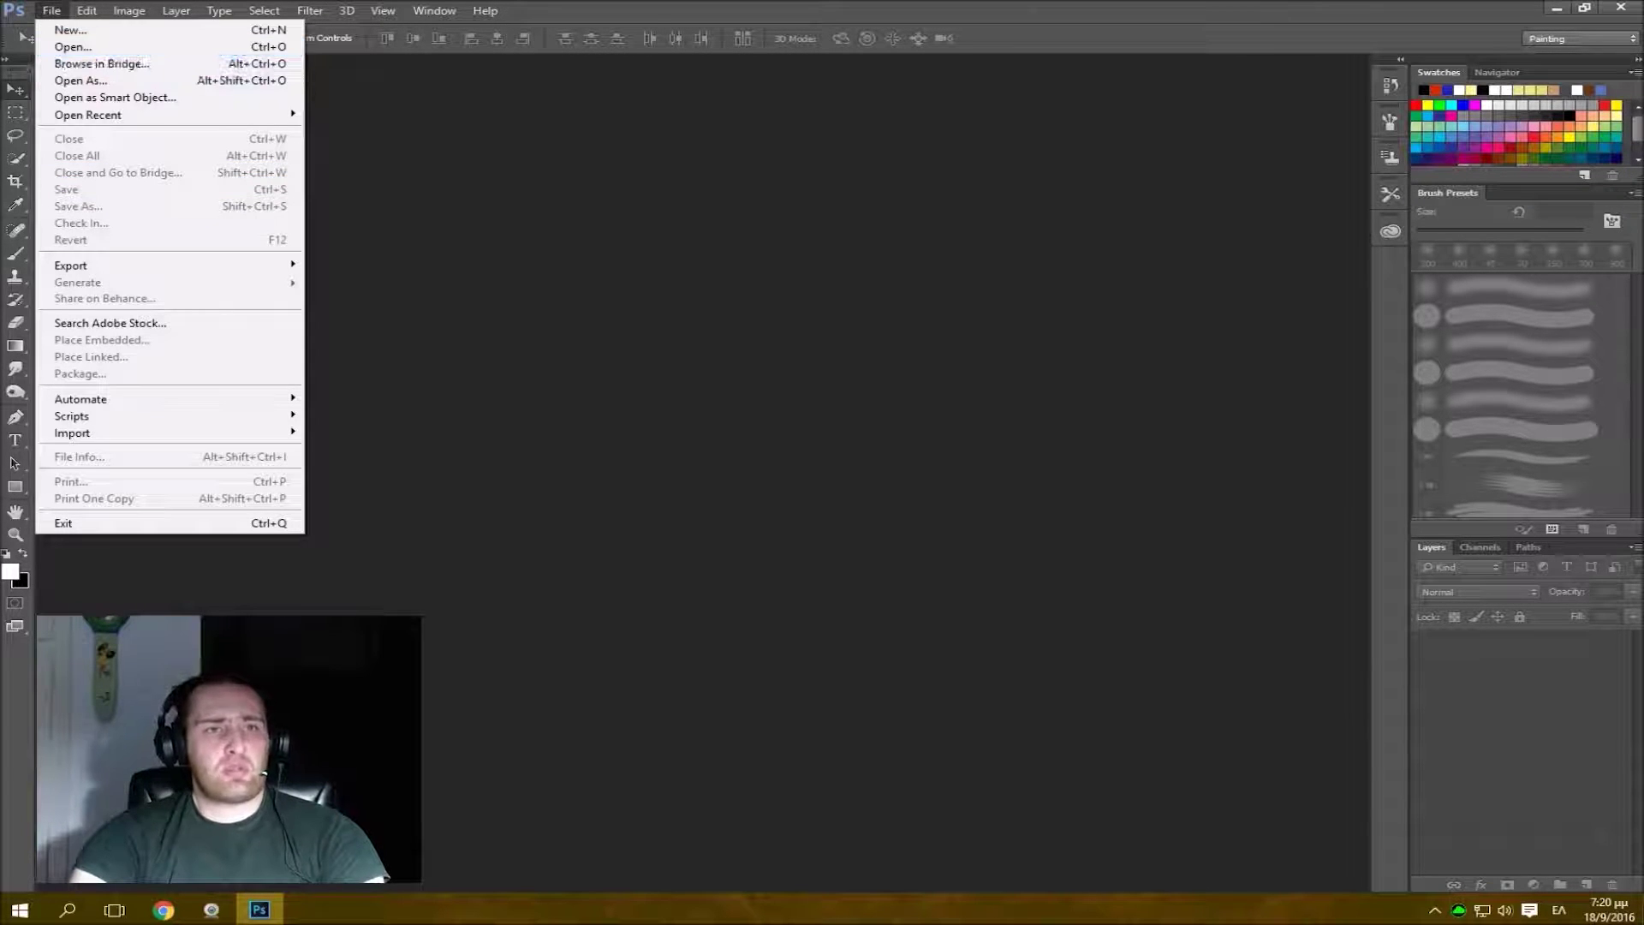
{"action": "key", "text": "Escape"}
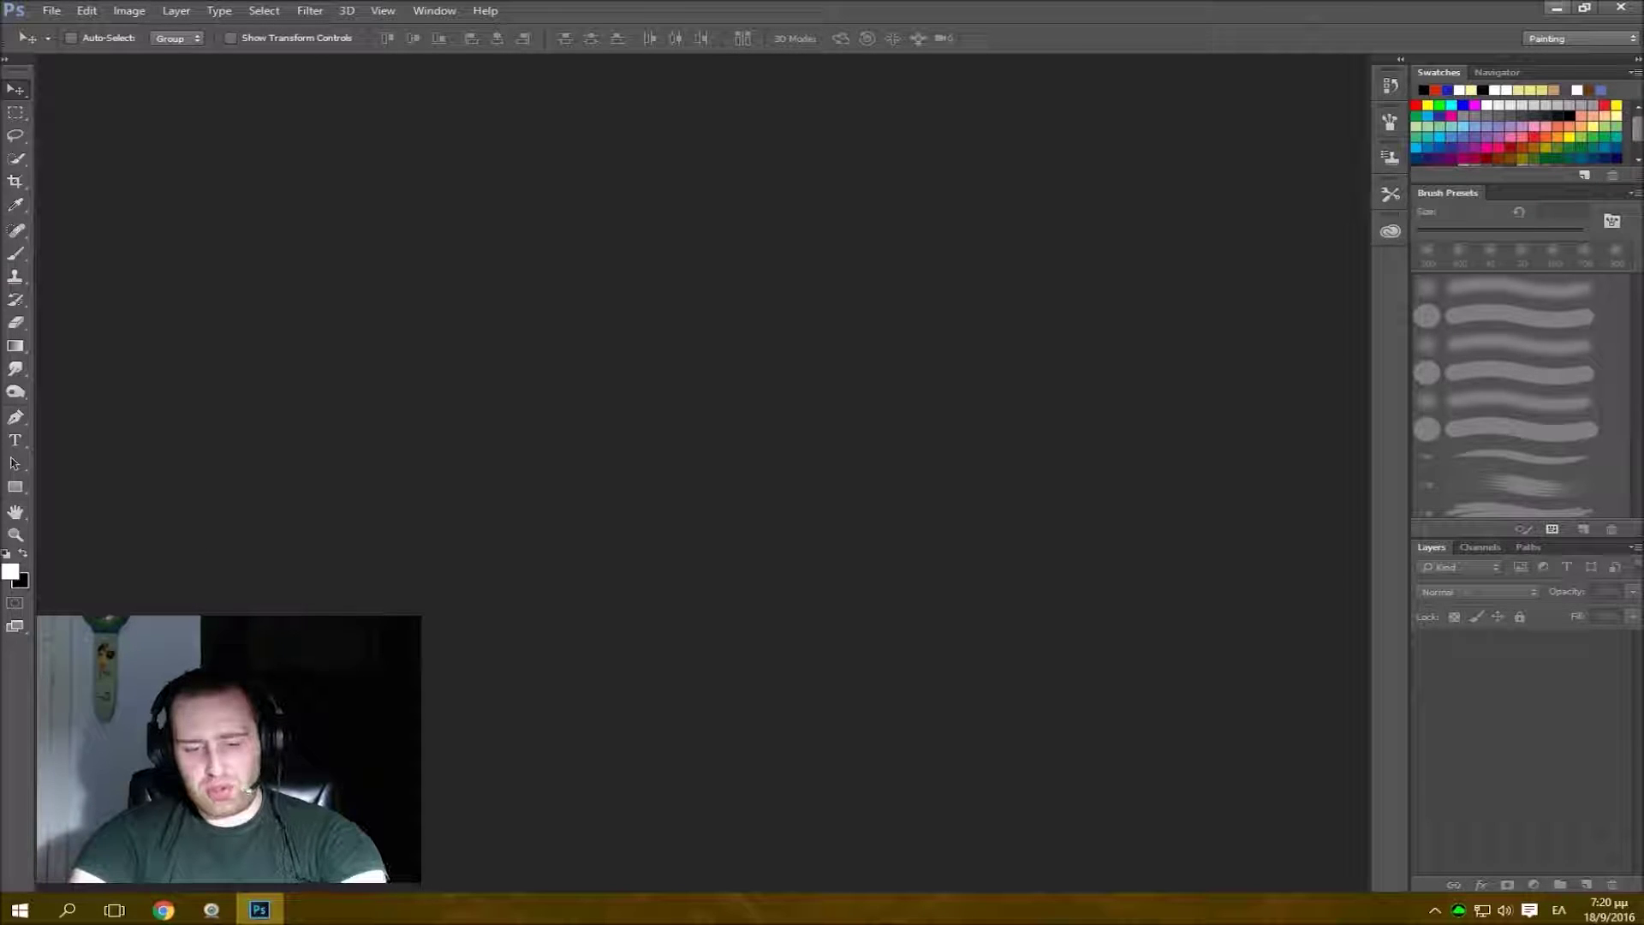
{"action": "left_click", "coordinate": [1555, 7]}
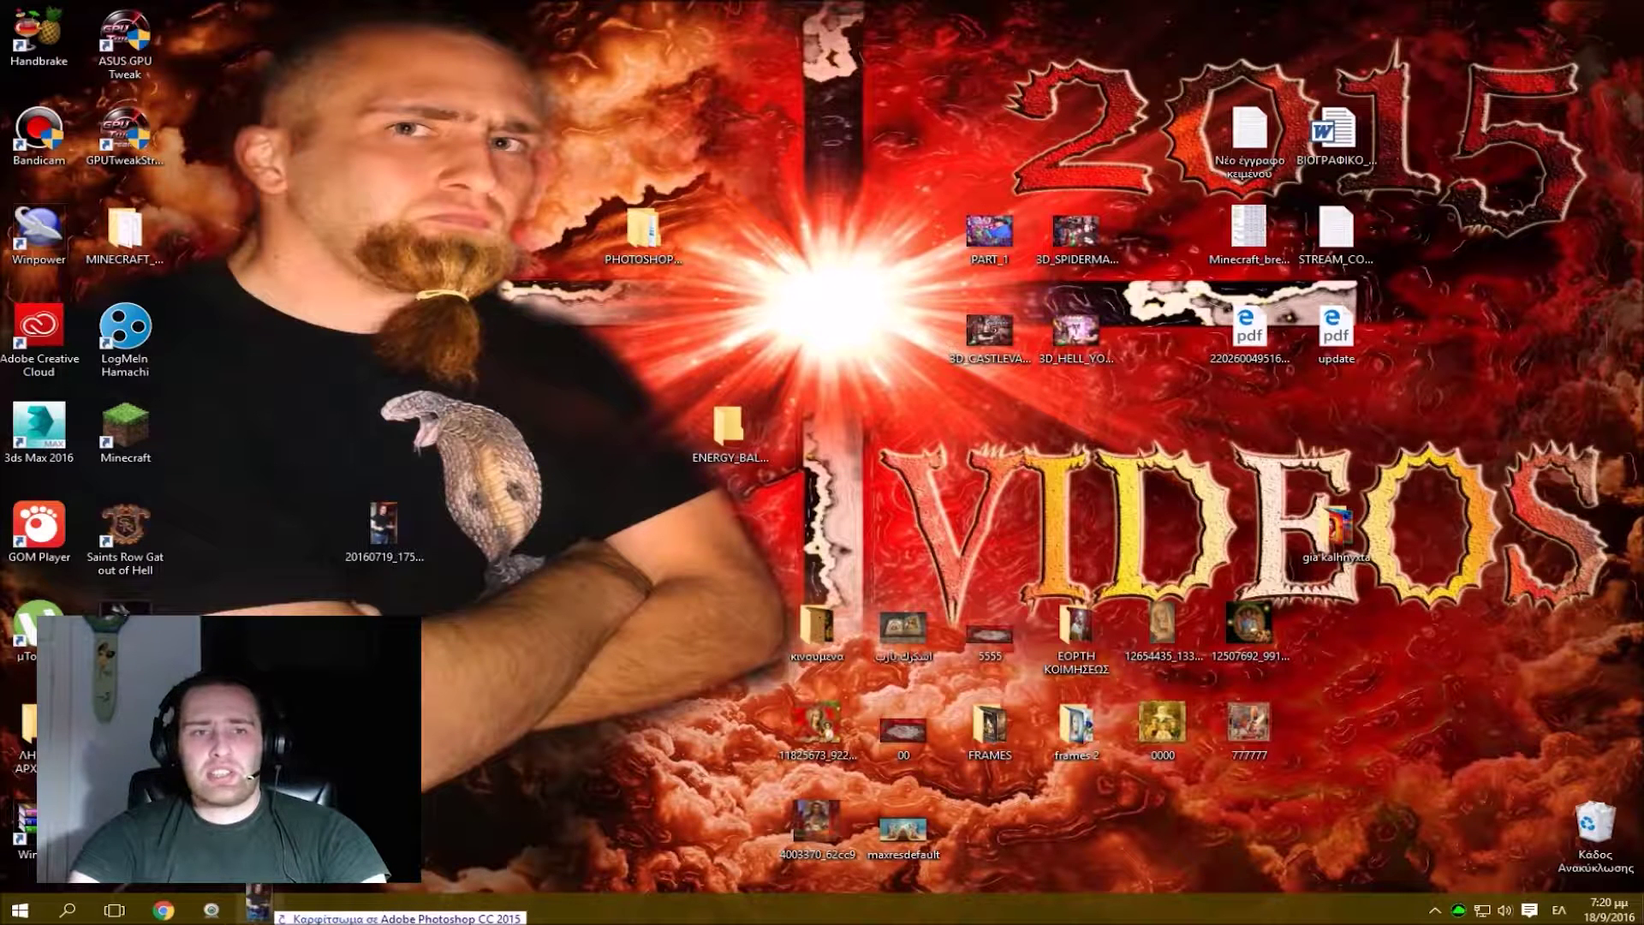
{"action": "left_click", "coordinate": [258, 909]}
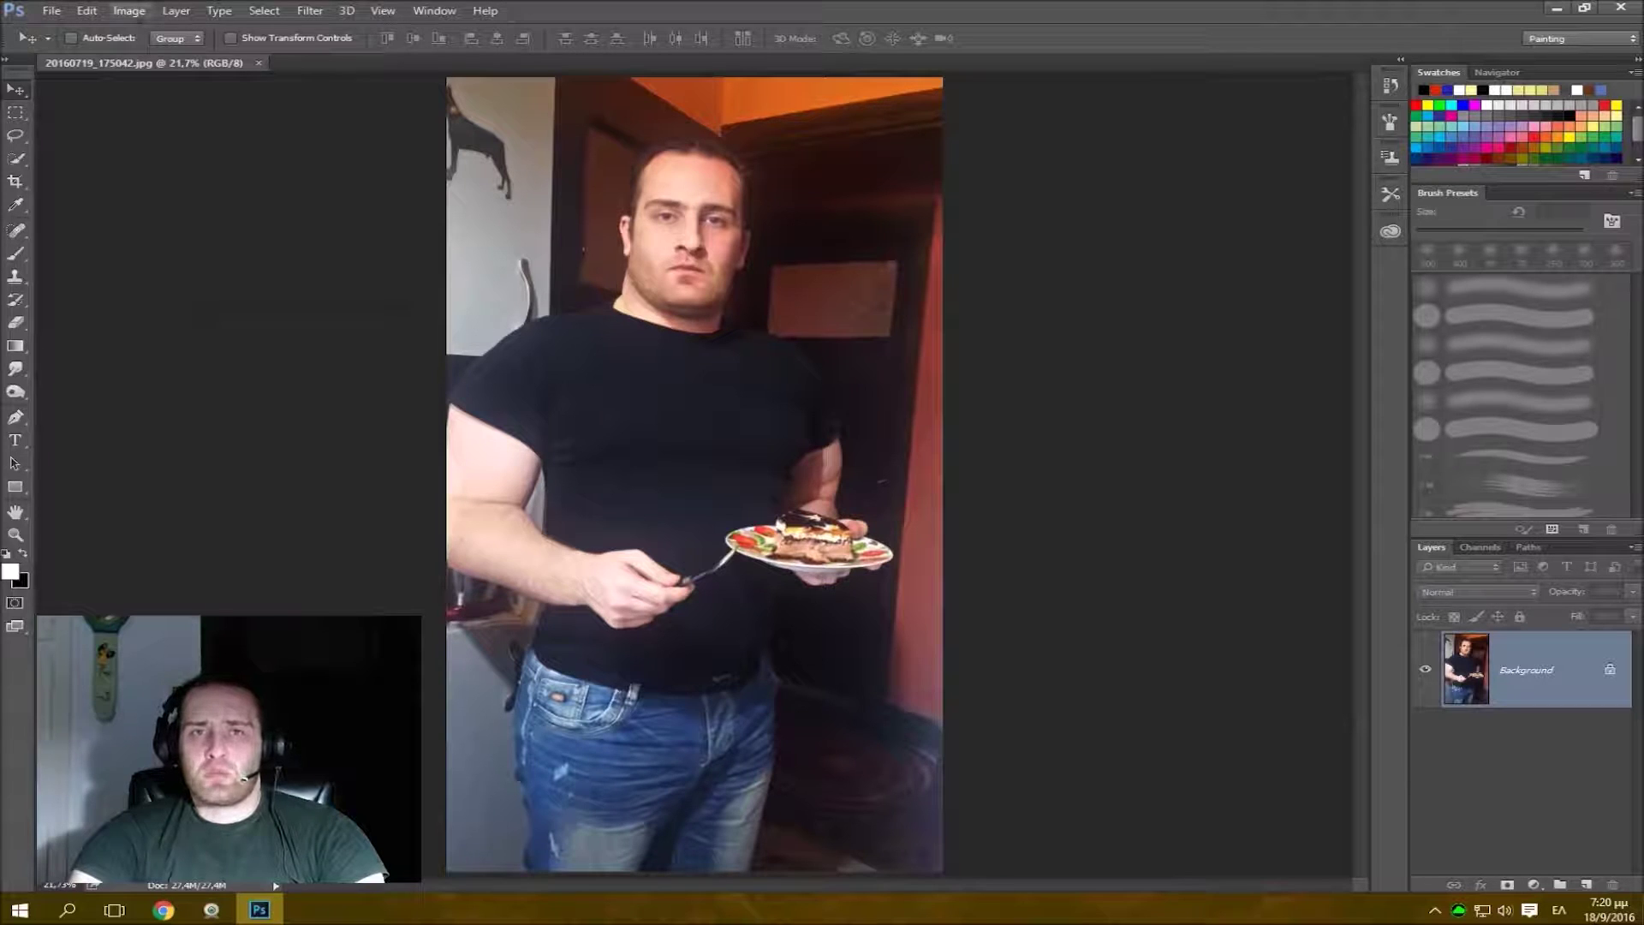
{"action": "left_click", "coordinate": [128, 11]}
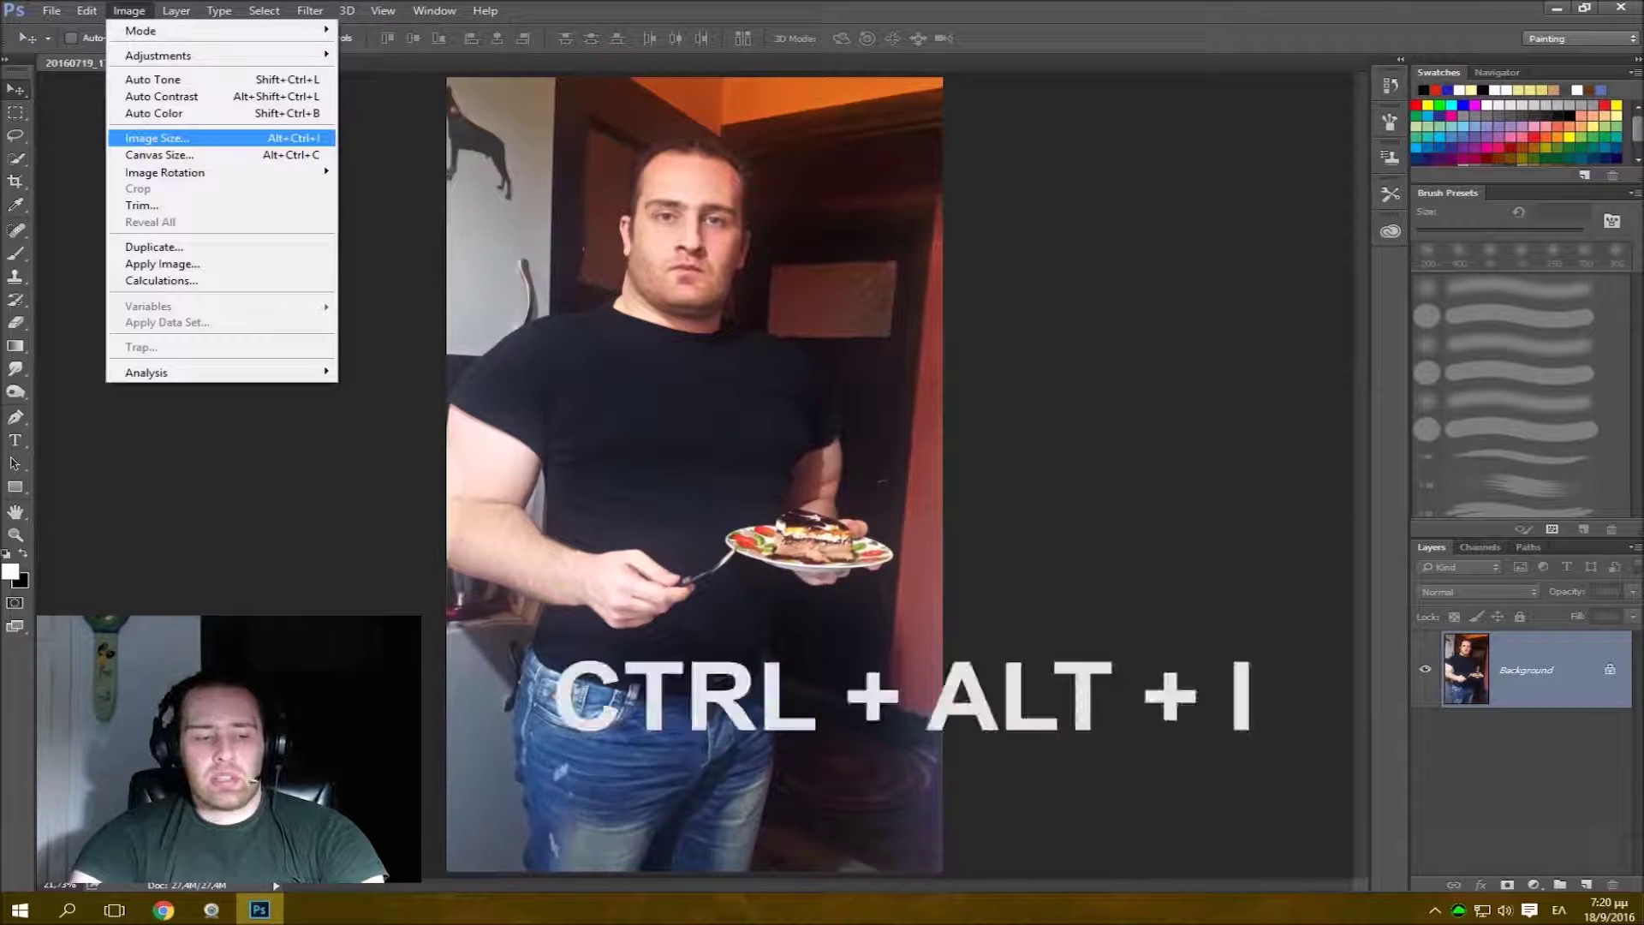
{"action": "left_click", "coordinate": [157, 138]}
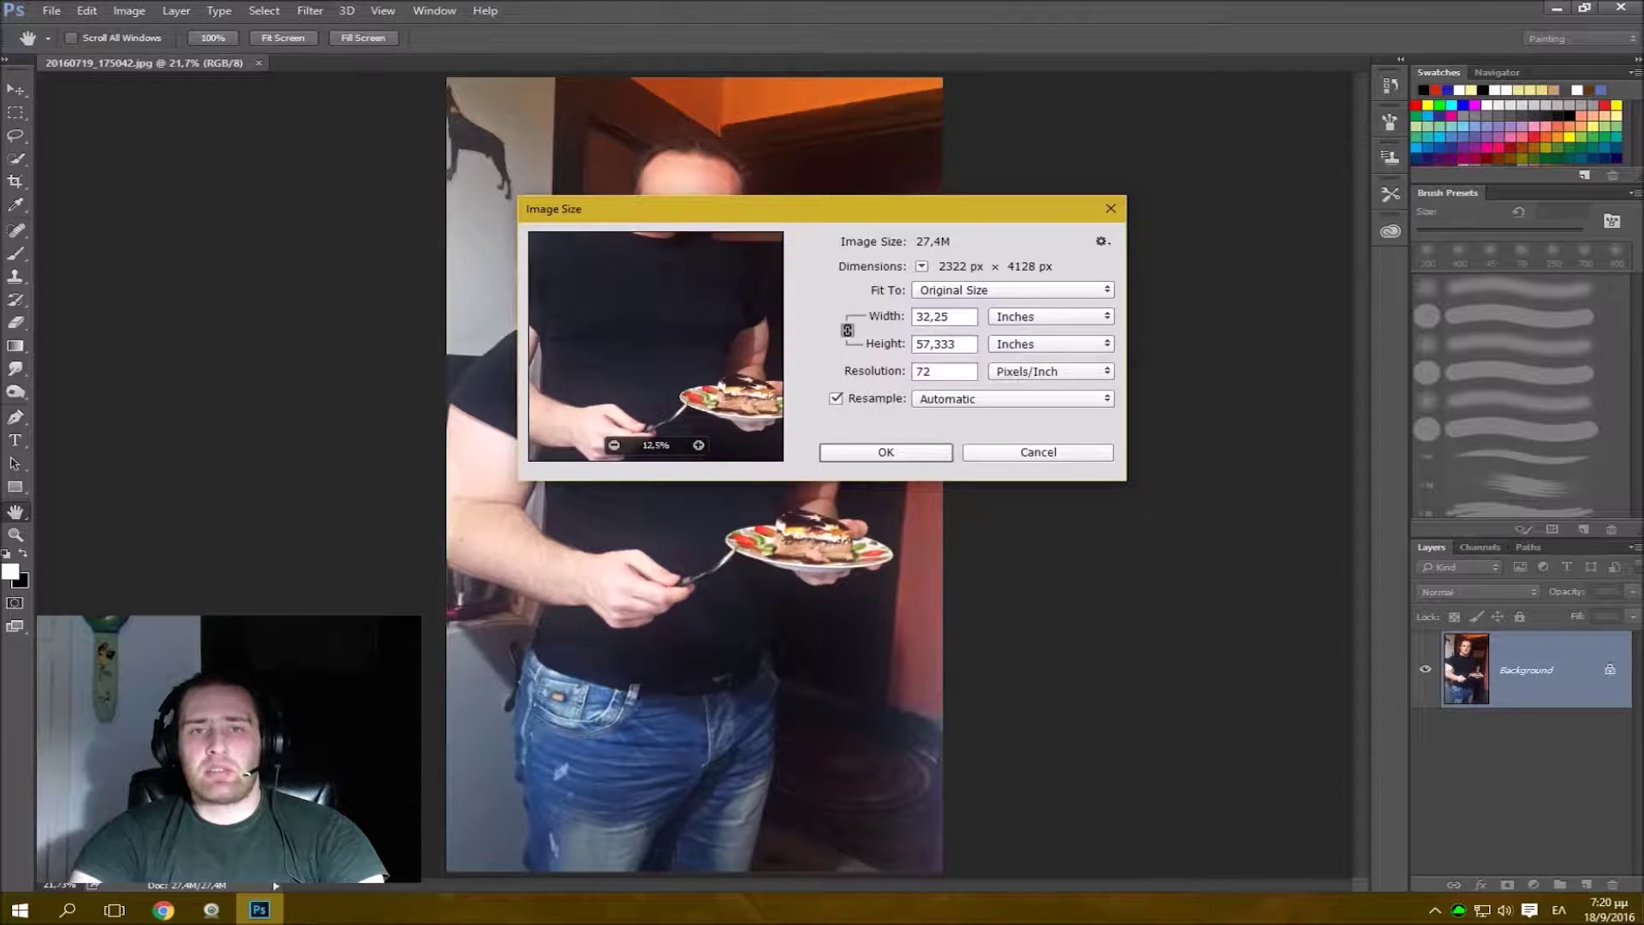
{"action": "left_click", "coordinate": [614, 445]}
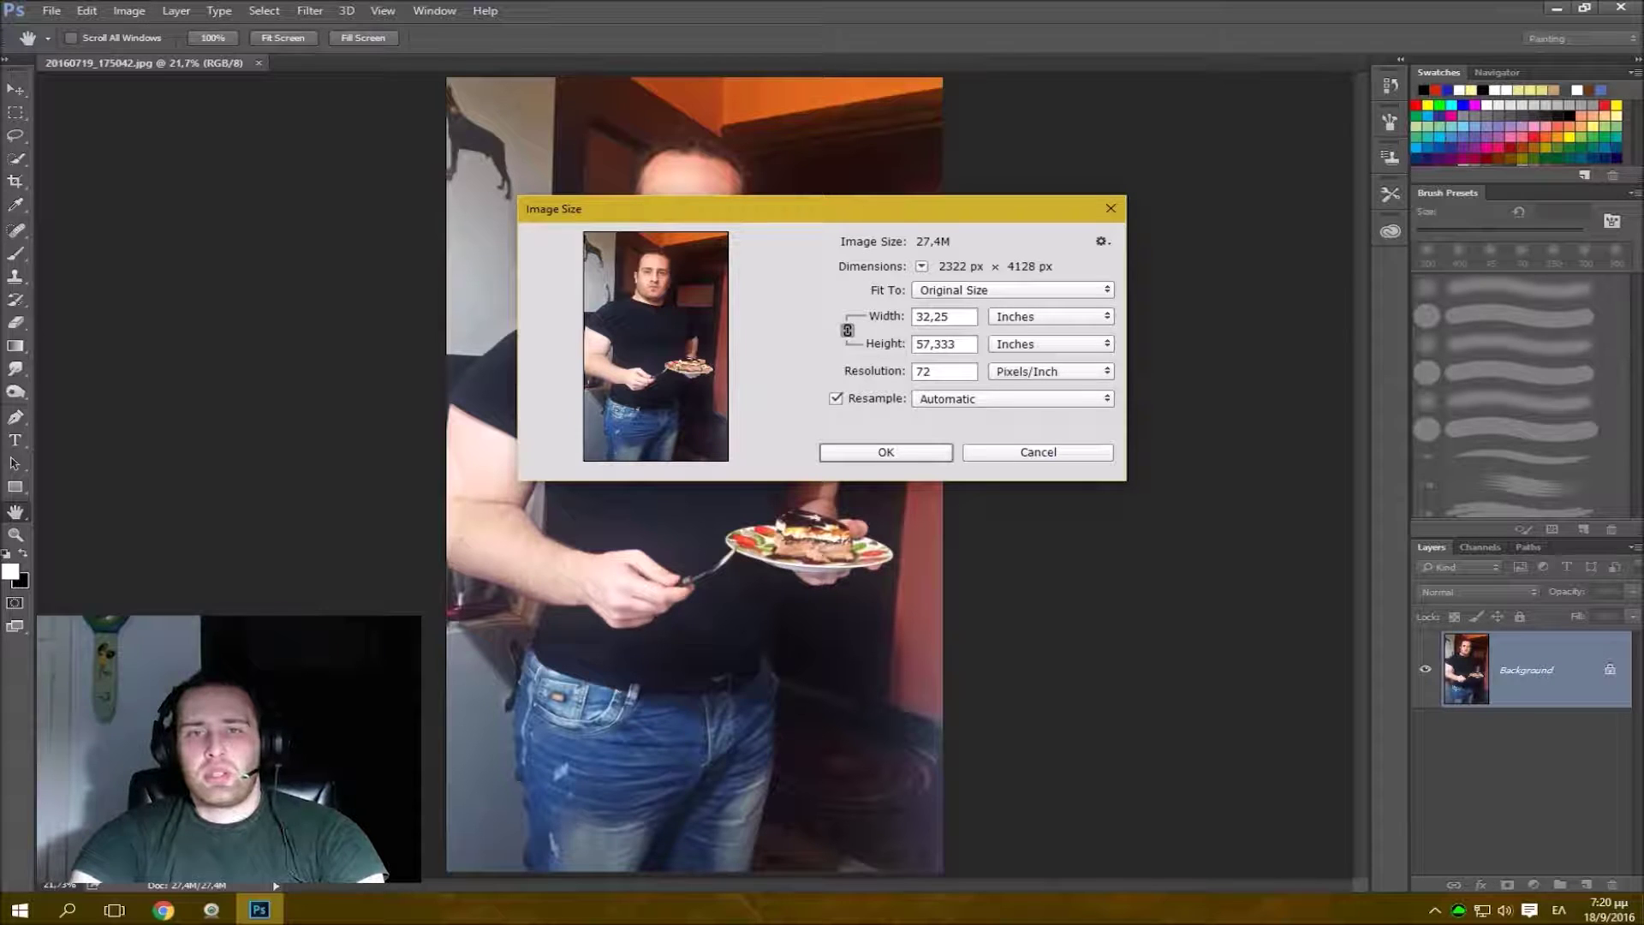
{"action": "left_click", "coordinate": [1051, 316]}
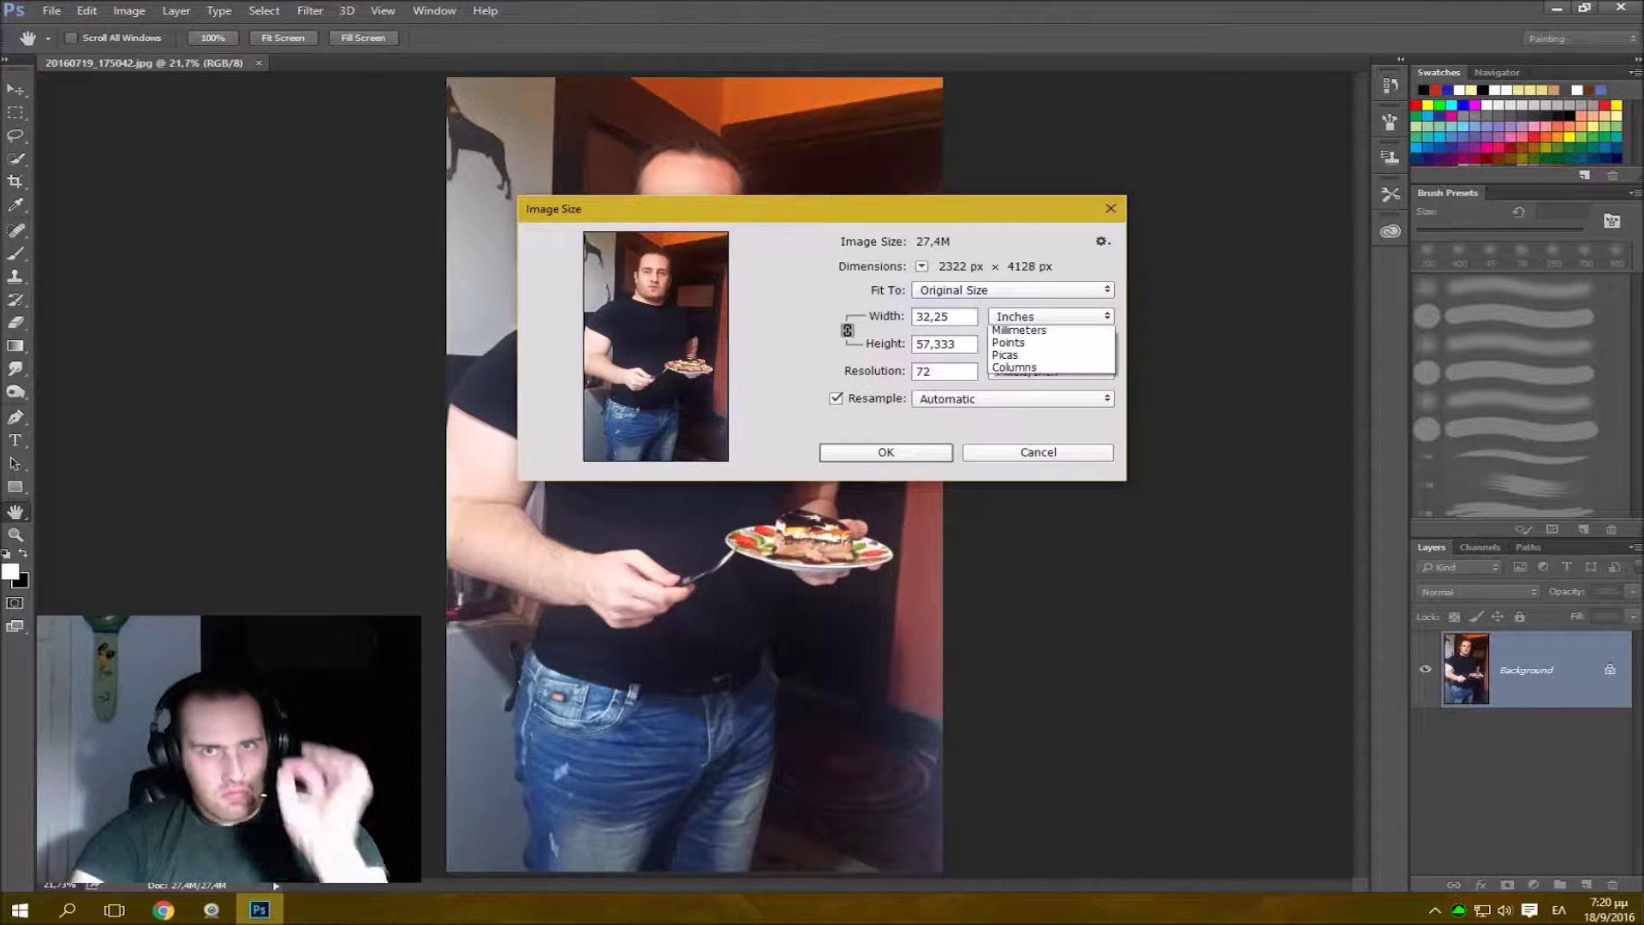
{"action": "left_click", "coordinate": [1027, 330]}
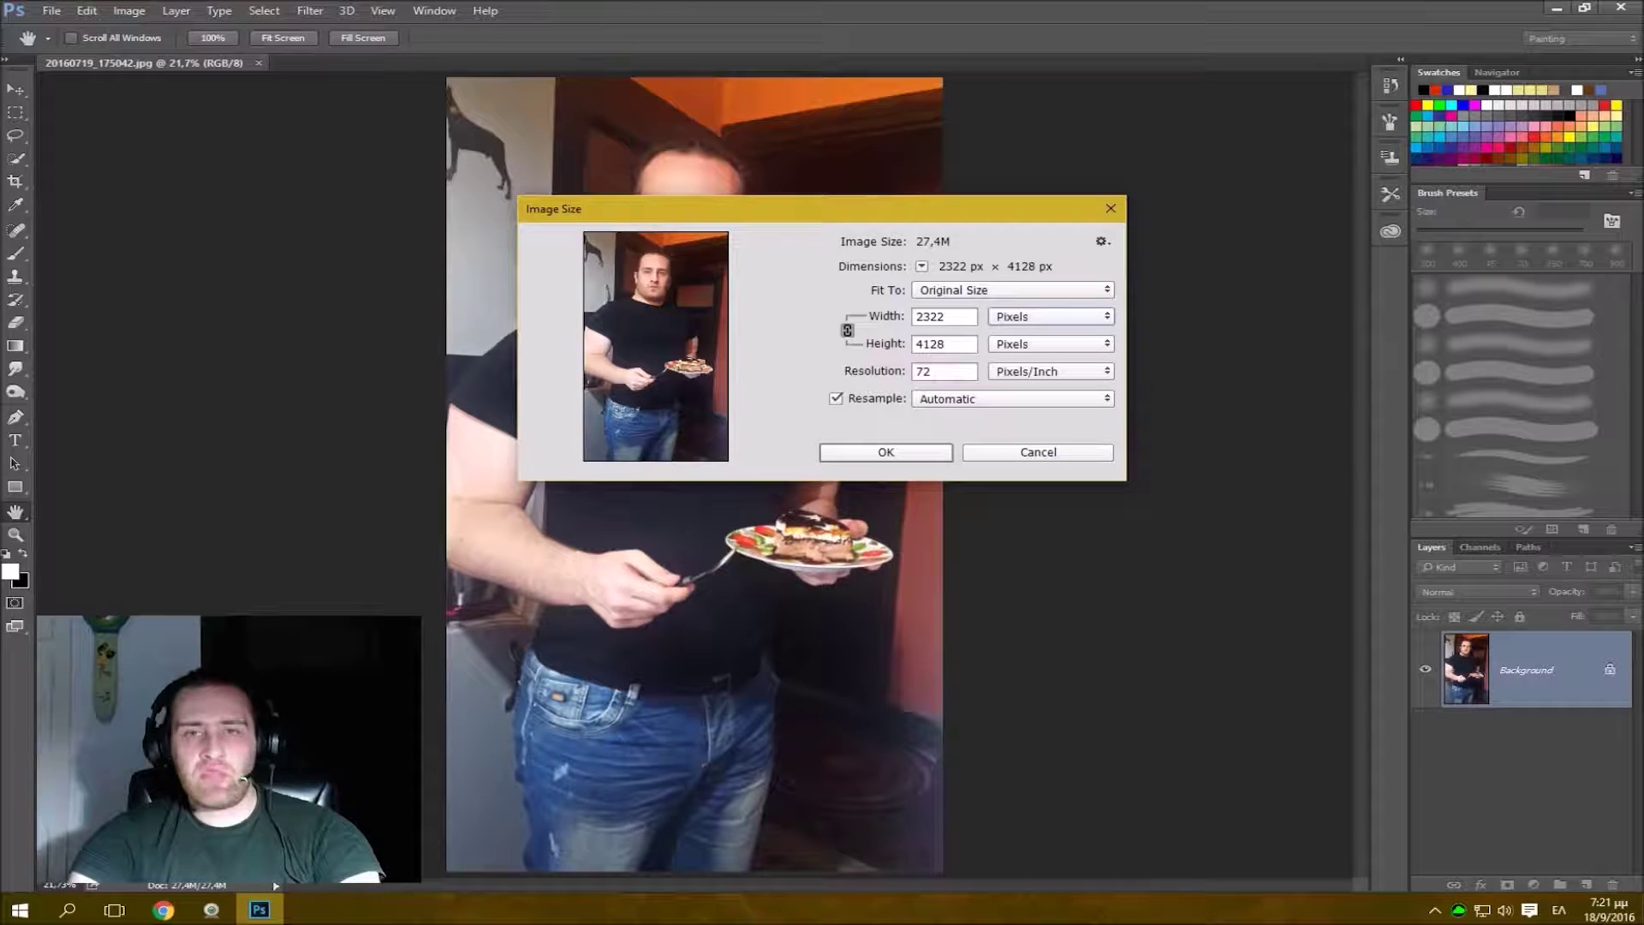
{"action": "left_click", "coordinate": [922, 266]}
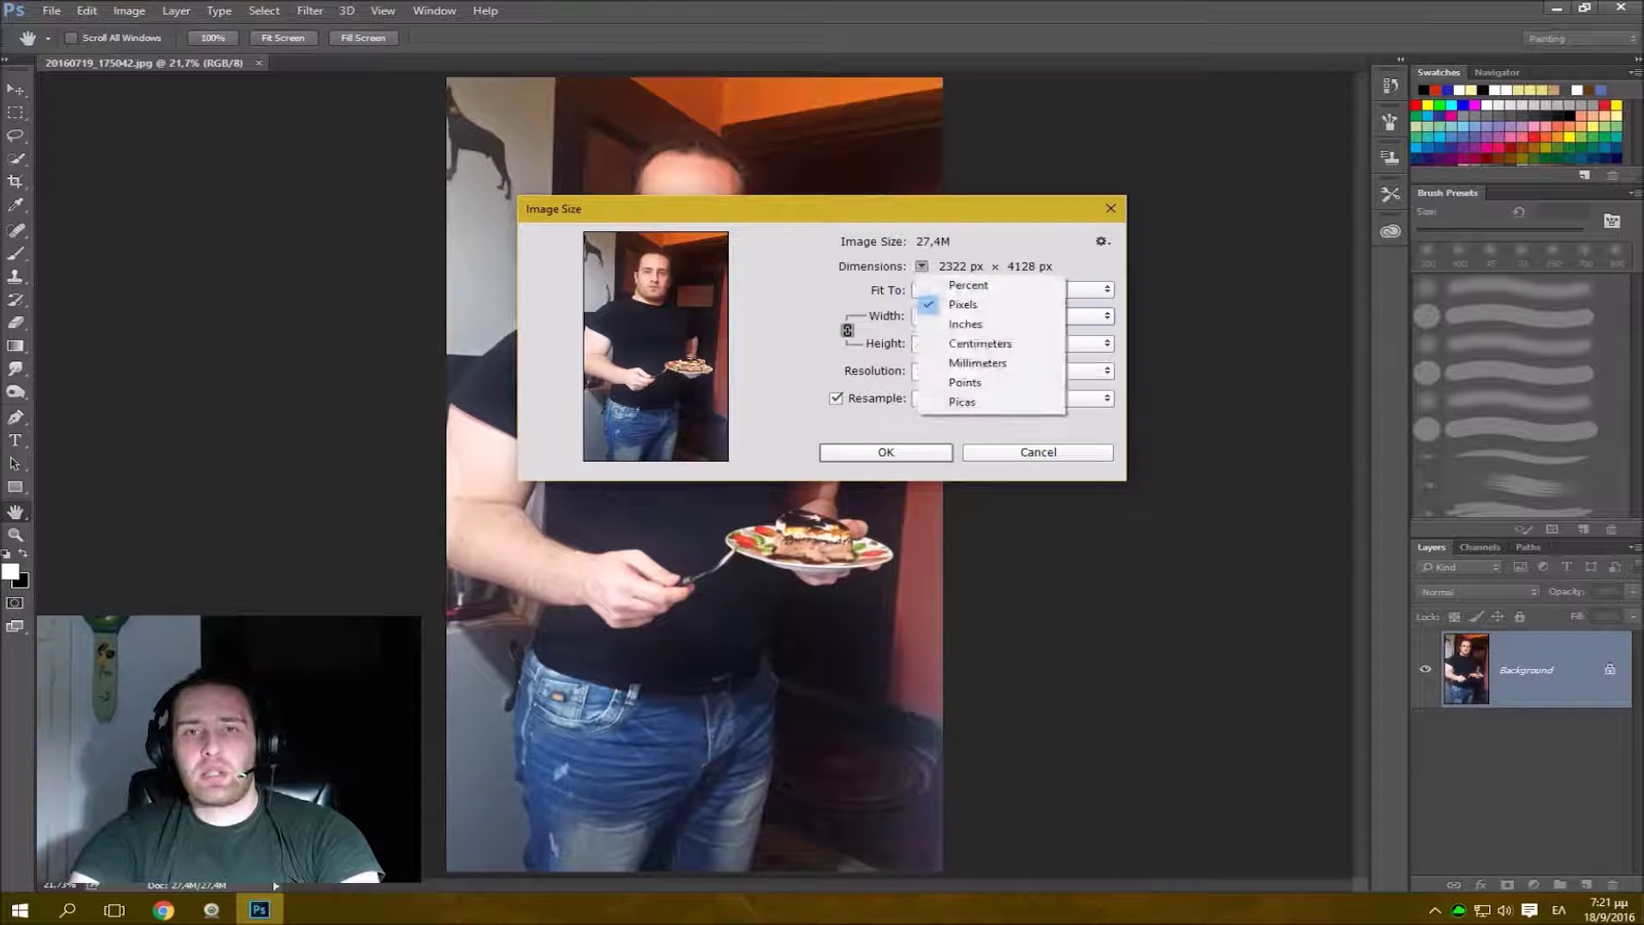
{"action": "left_click", "coordinate": [963, 303]}
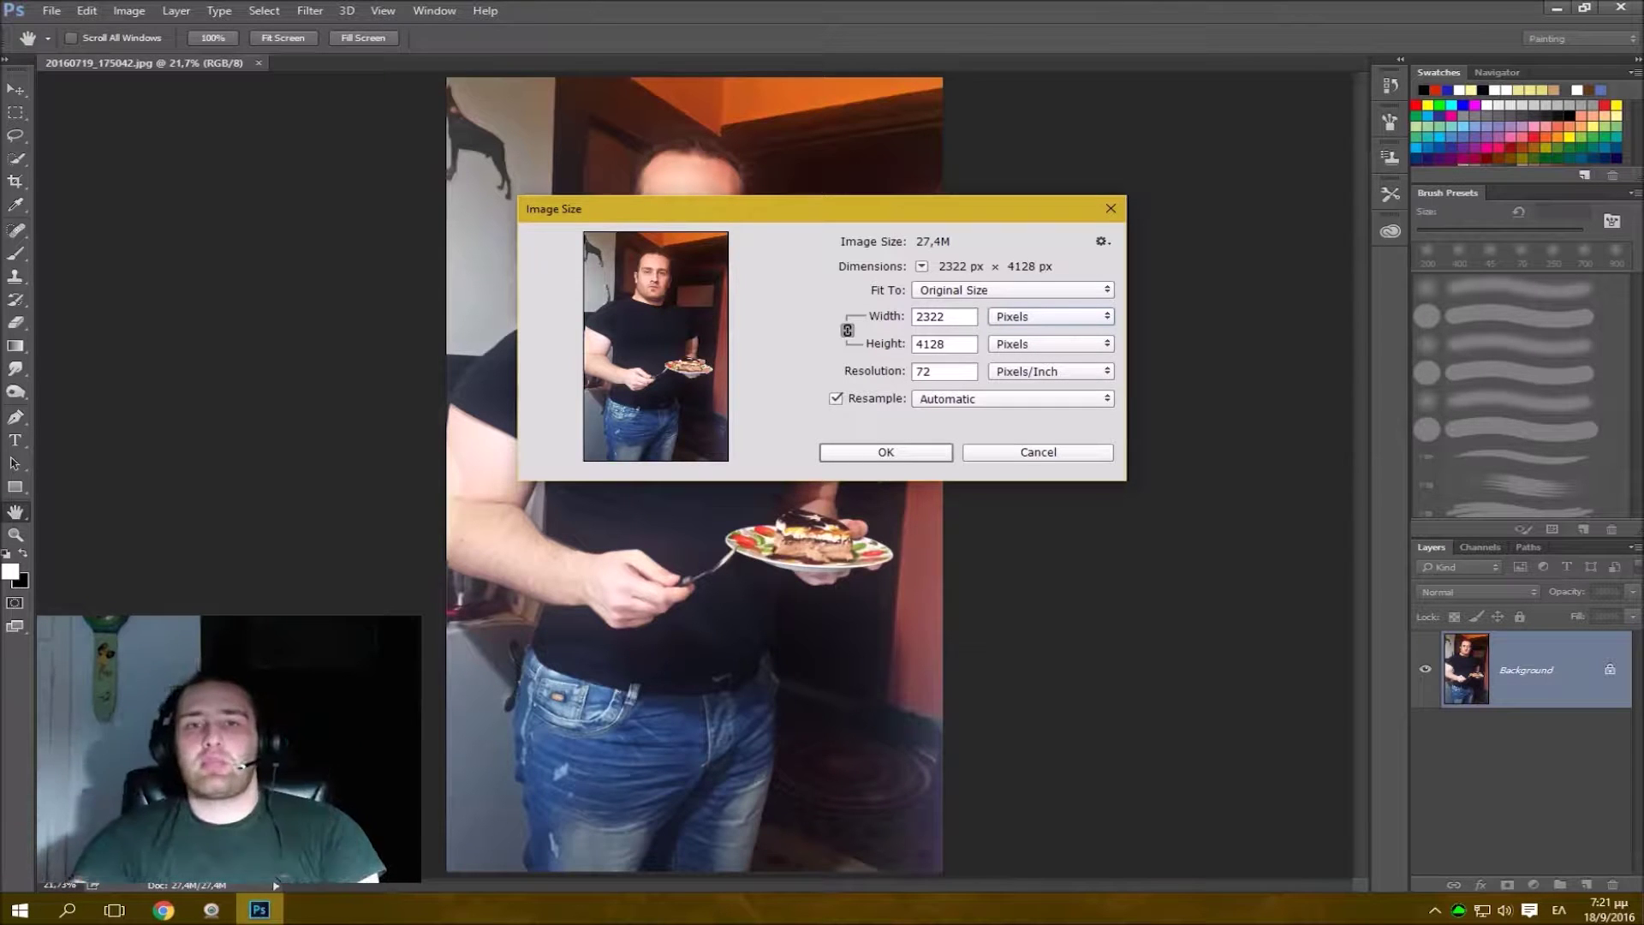
{"action": "key", "text": "Escape"}
{"action": "key", "text": "v"}
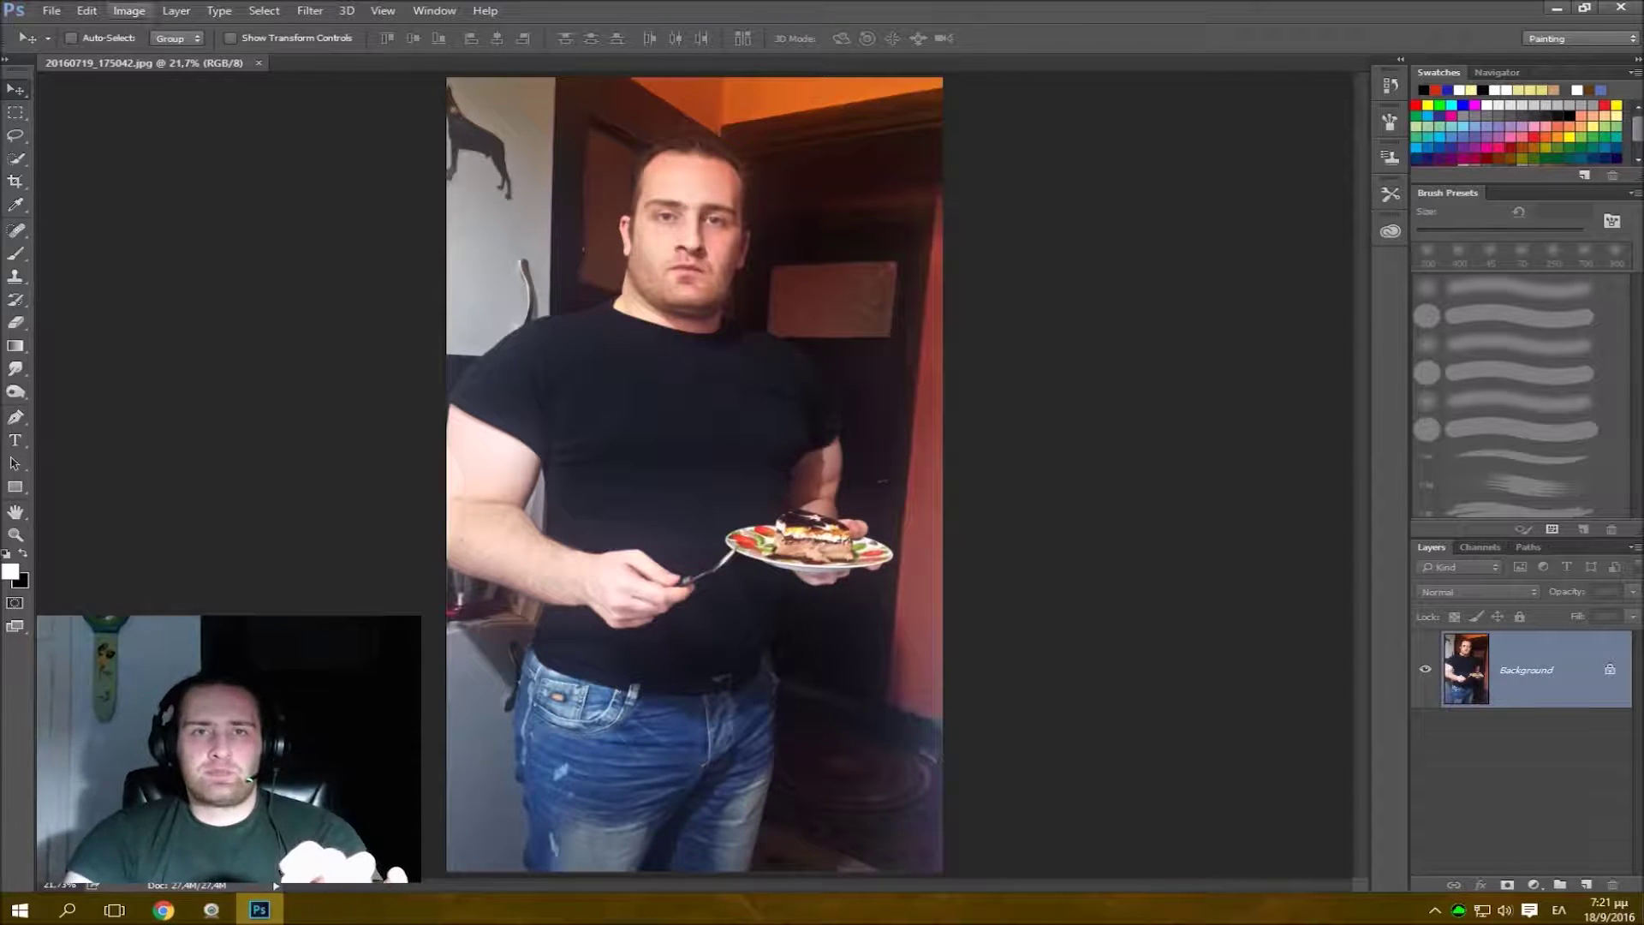
- Set the Image Size width to 1500 px, making the photo 1500×2667 pixels
{"action": "left_click", "coordinate": [128, 11]}
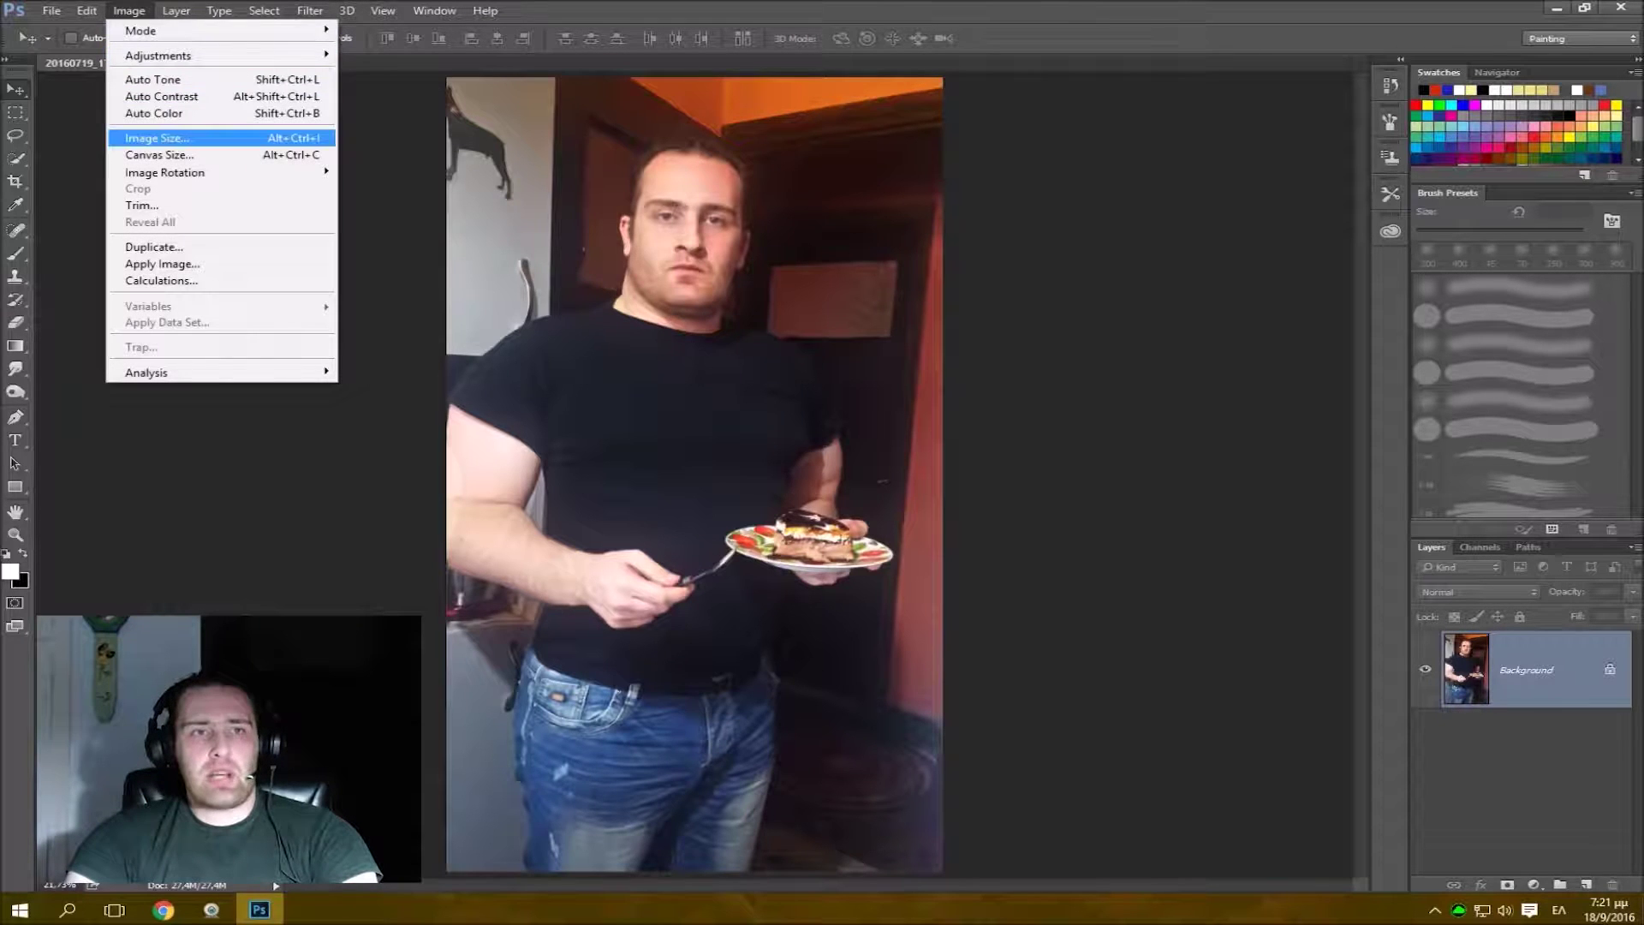
{"action": "left_click", "coordinate": [154, 138]}
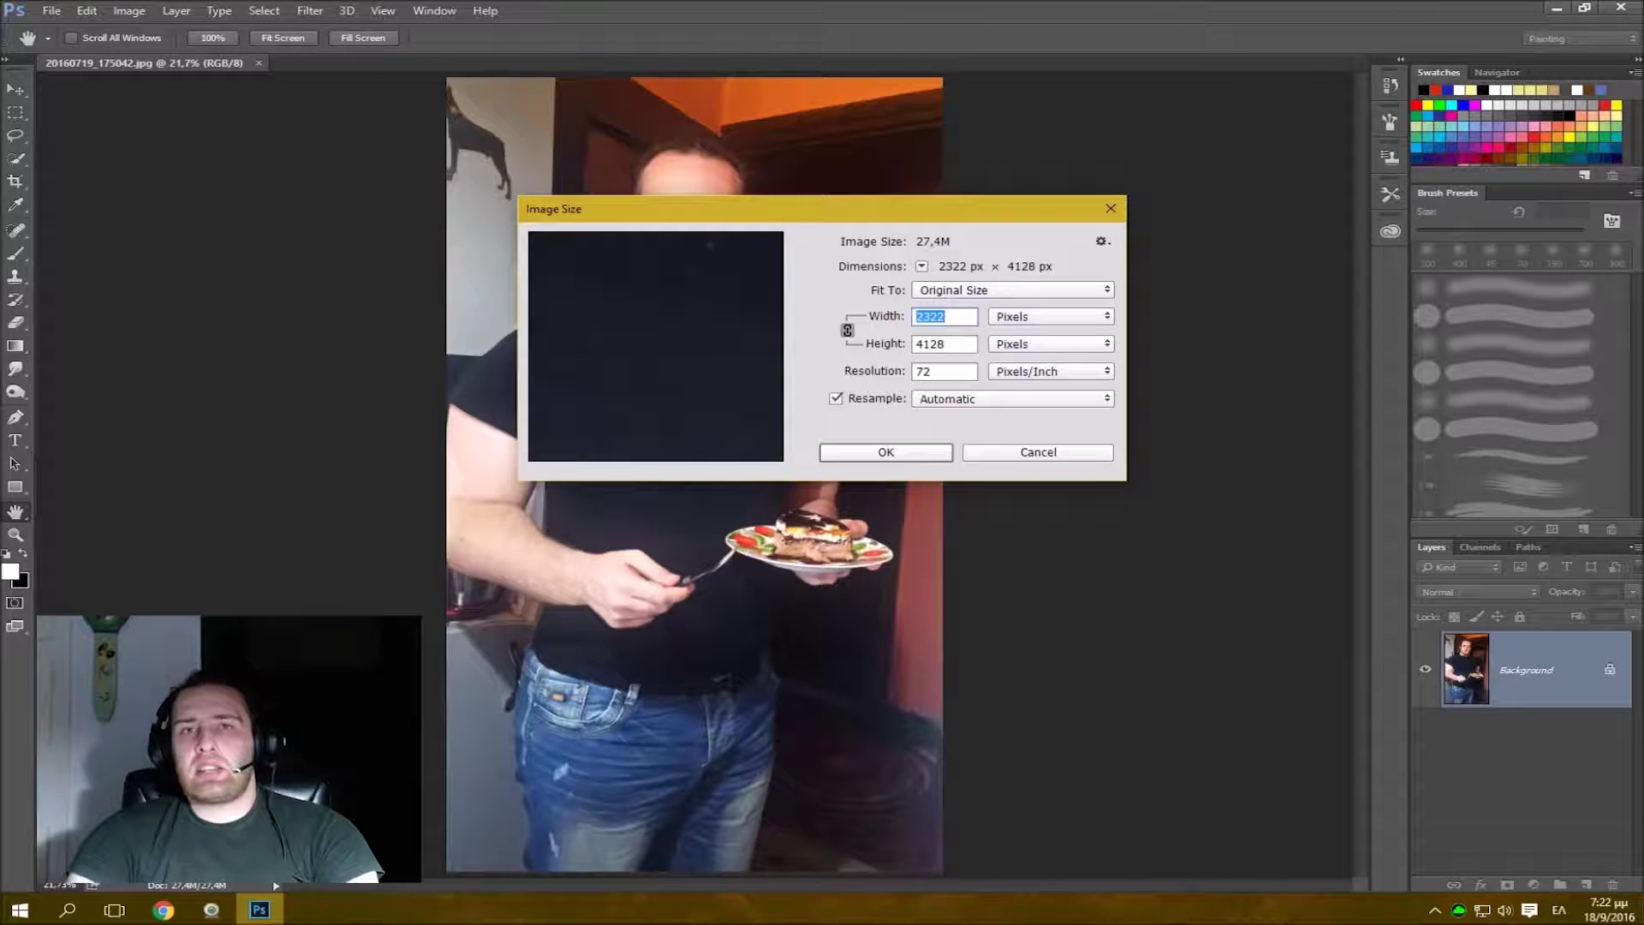
{"action": "type", "text": "1800"}
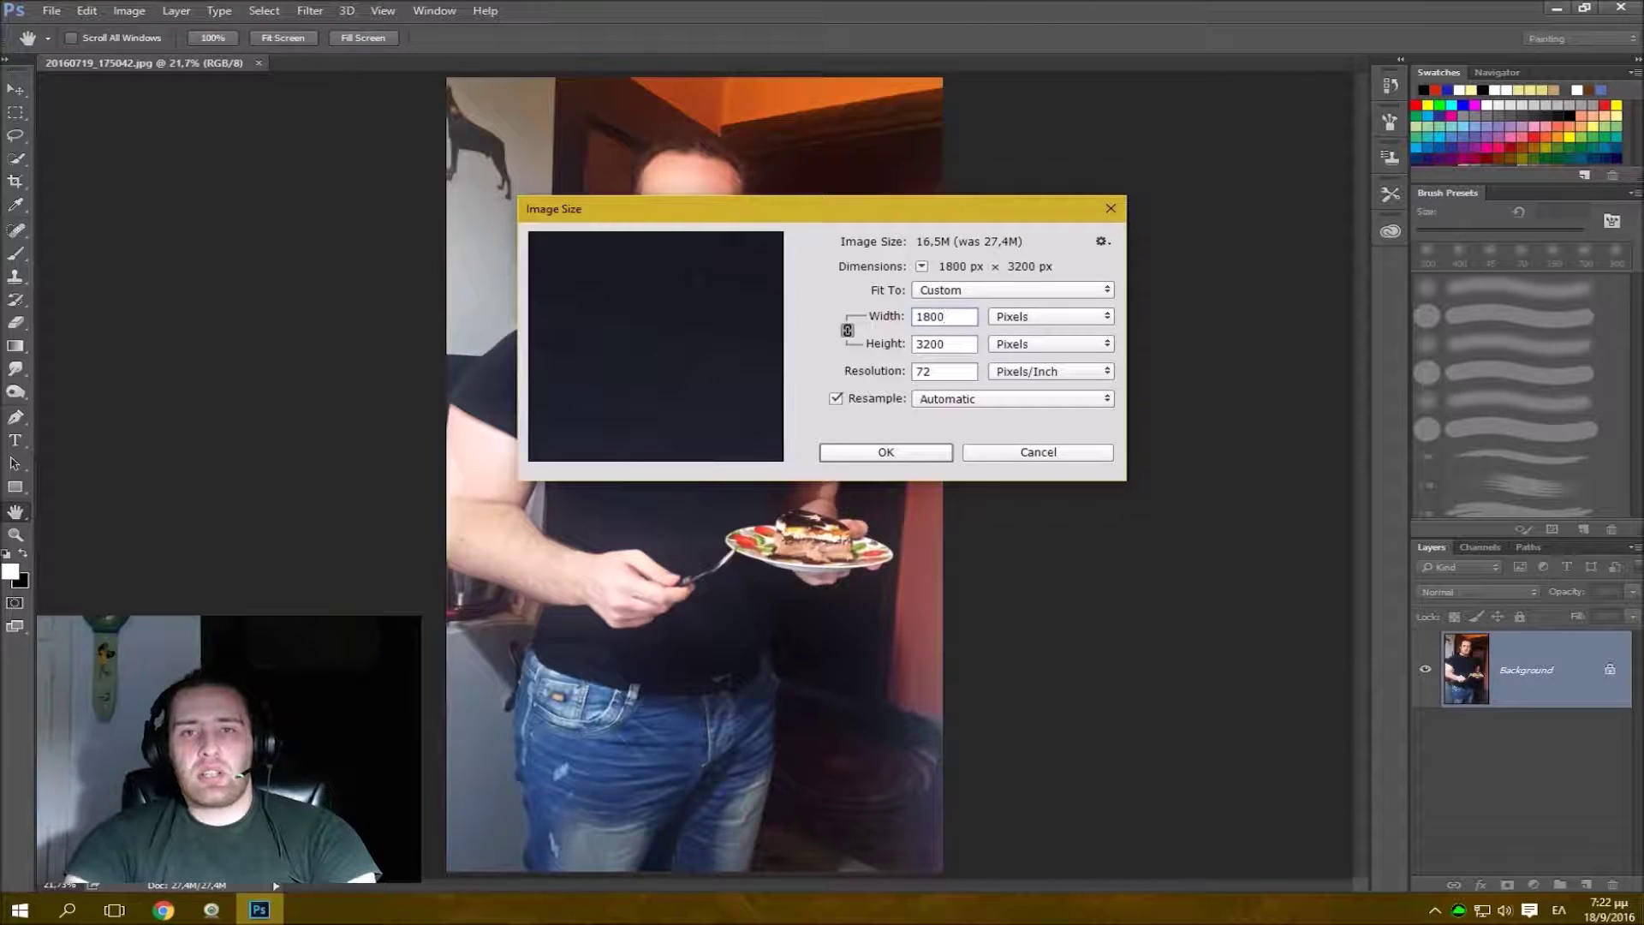
{"action": "key", "text": "BackSpace"}
{"action": "key", "text": "BackSpace"}
{"action": "key", "text": "BackSpace"}
{"action": "type", "text": "50"}
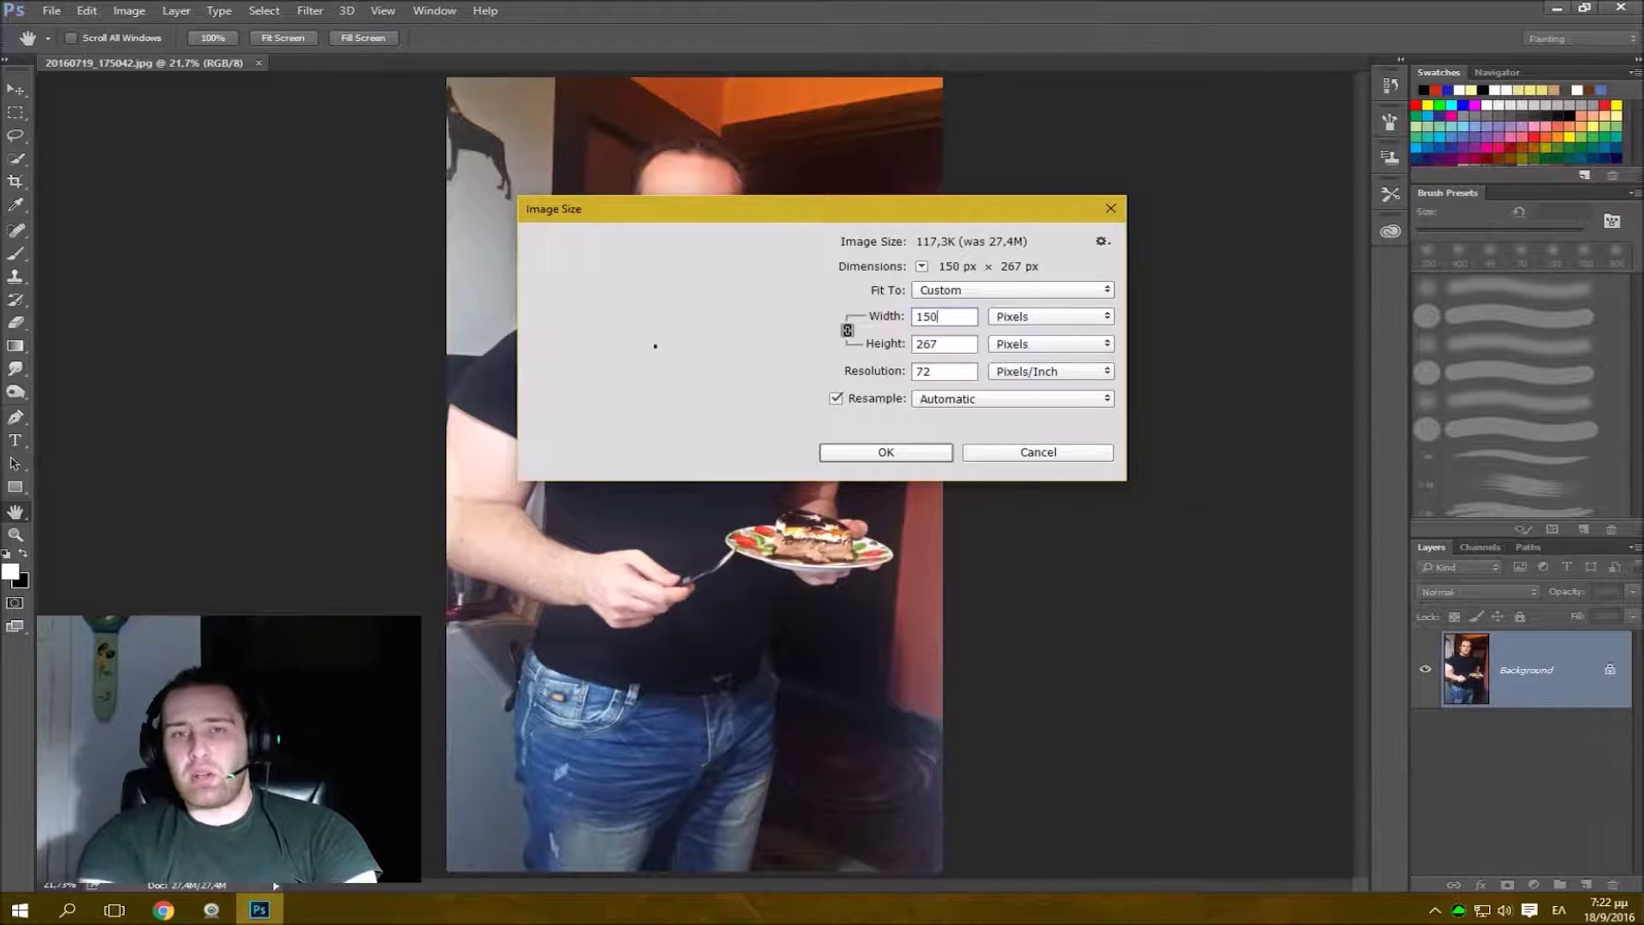
{"action": "type", "text": "0"}
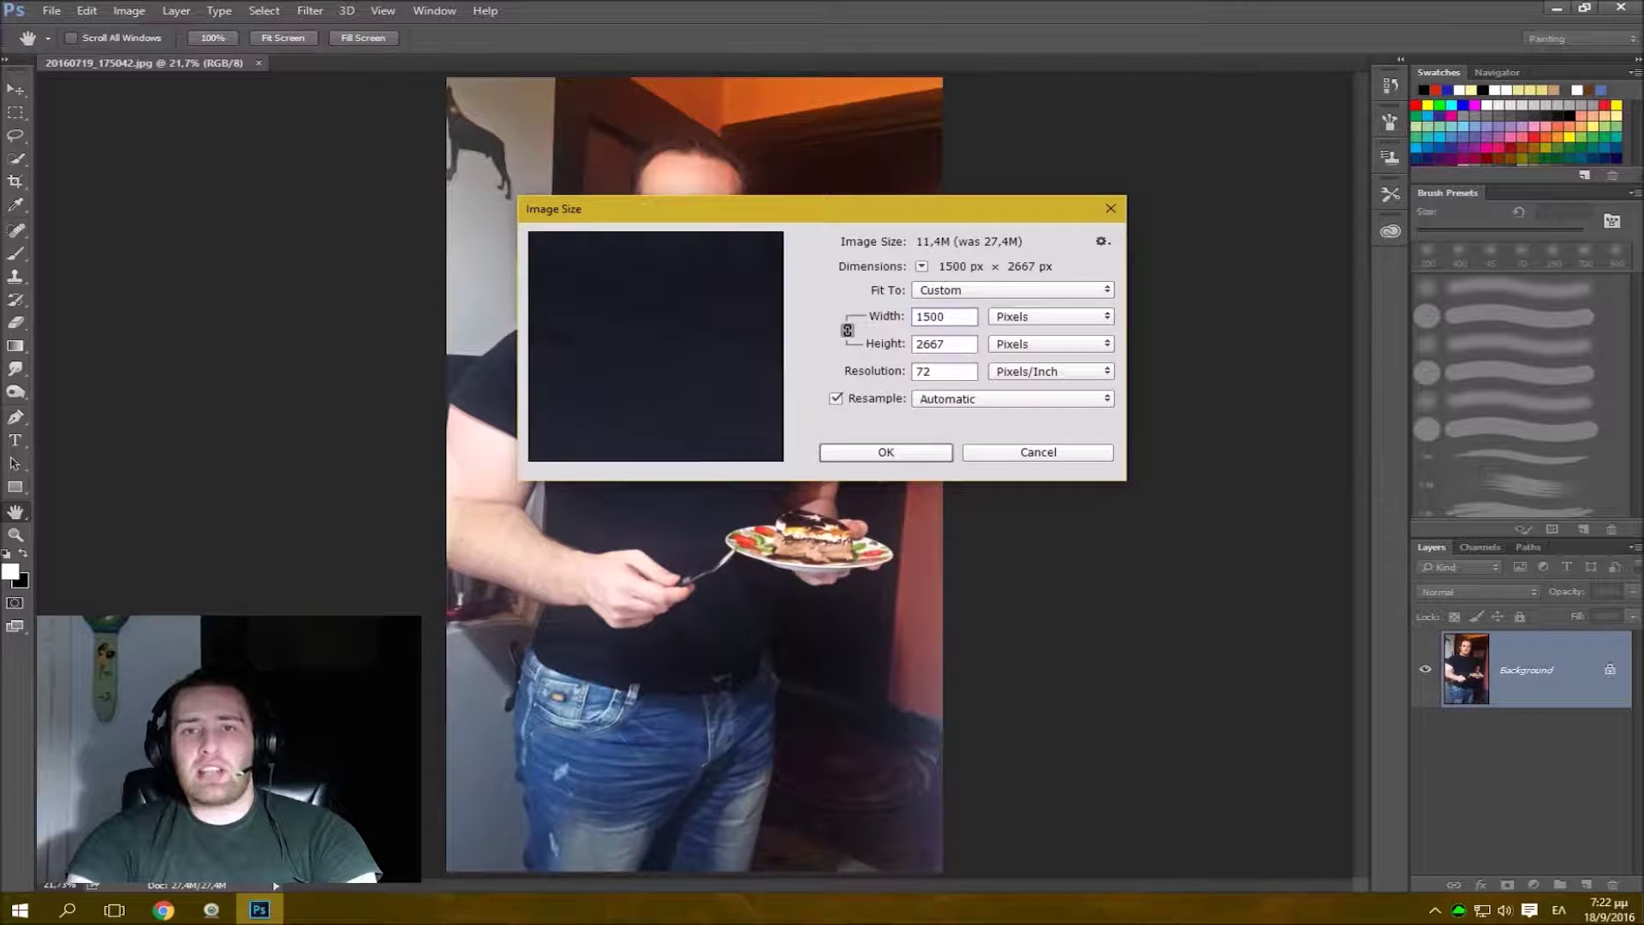
{"action": "key", "text": "Return"}
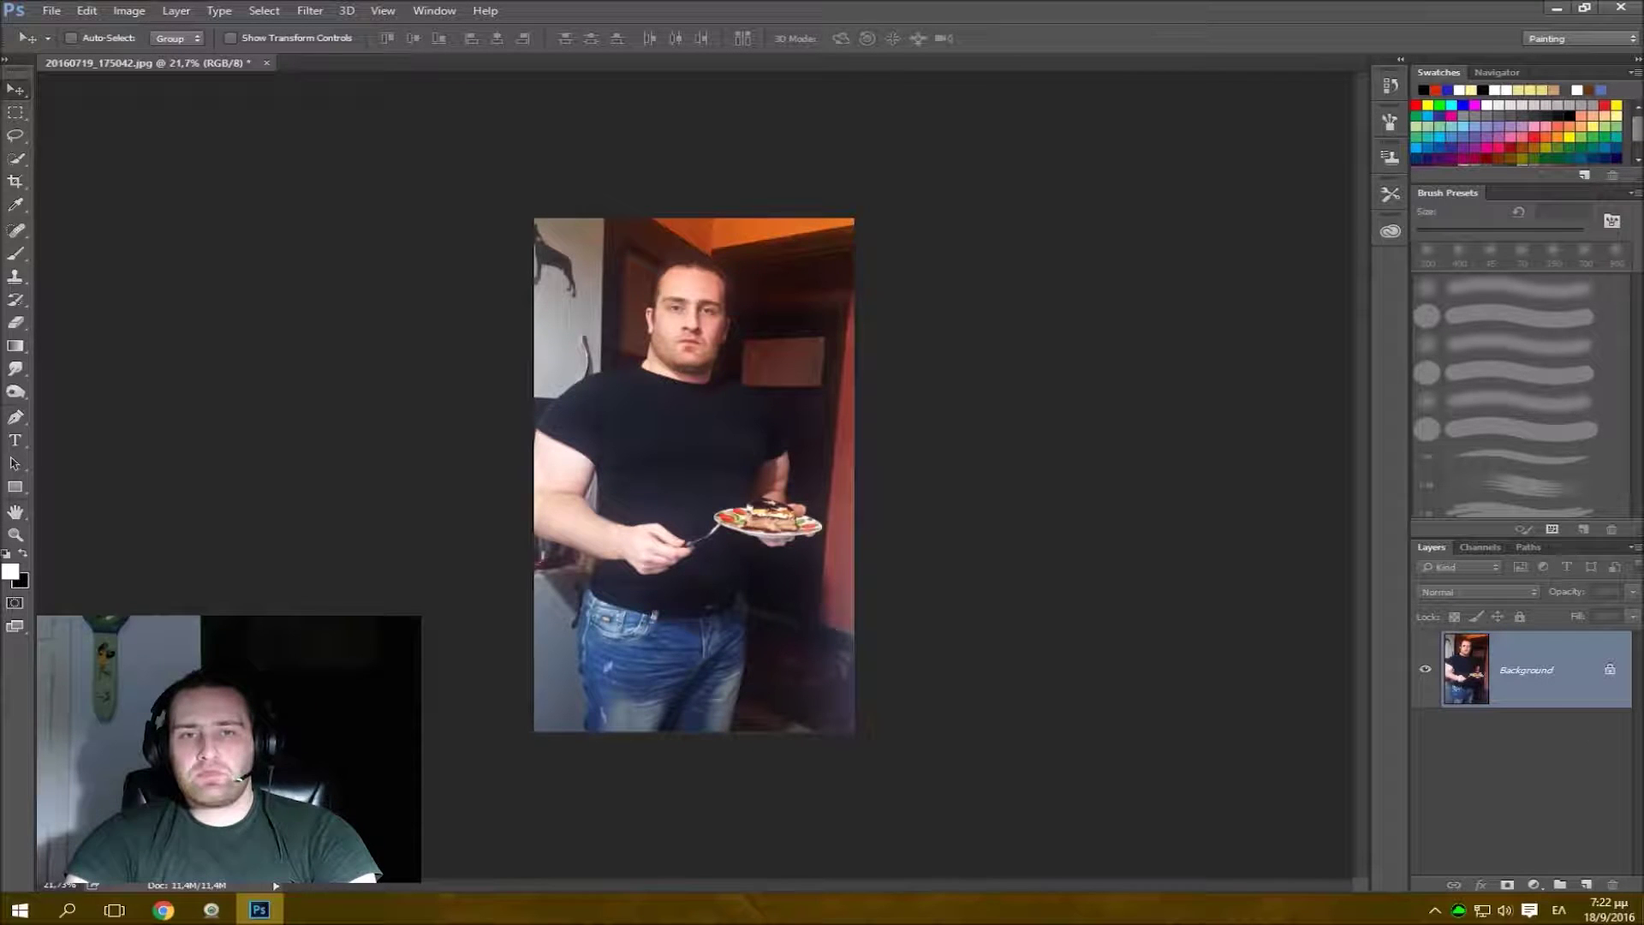
- Fit the photo on screen, resize it to 300 px wide, and fit it again
{"action": "left_click", "coordinate": [72, 38]}
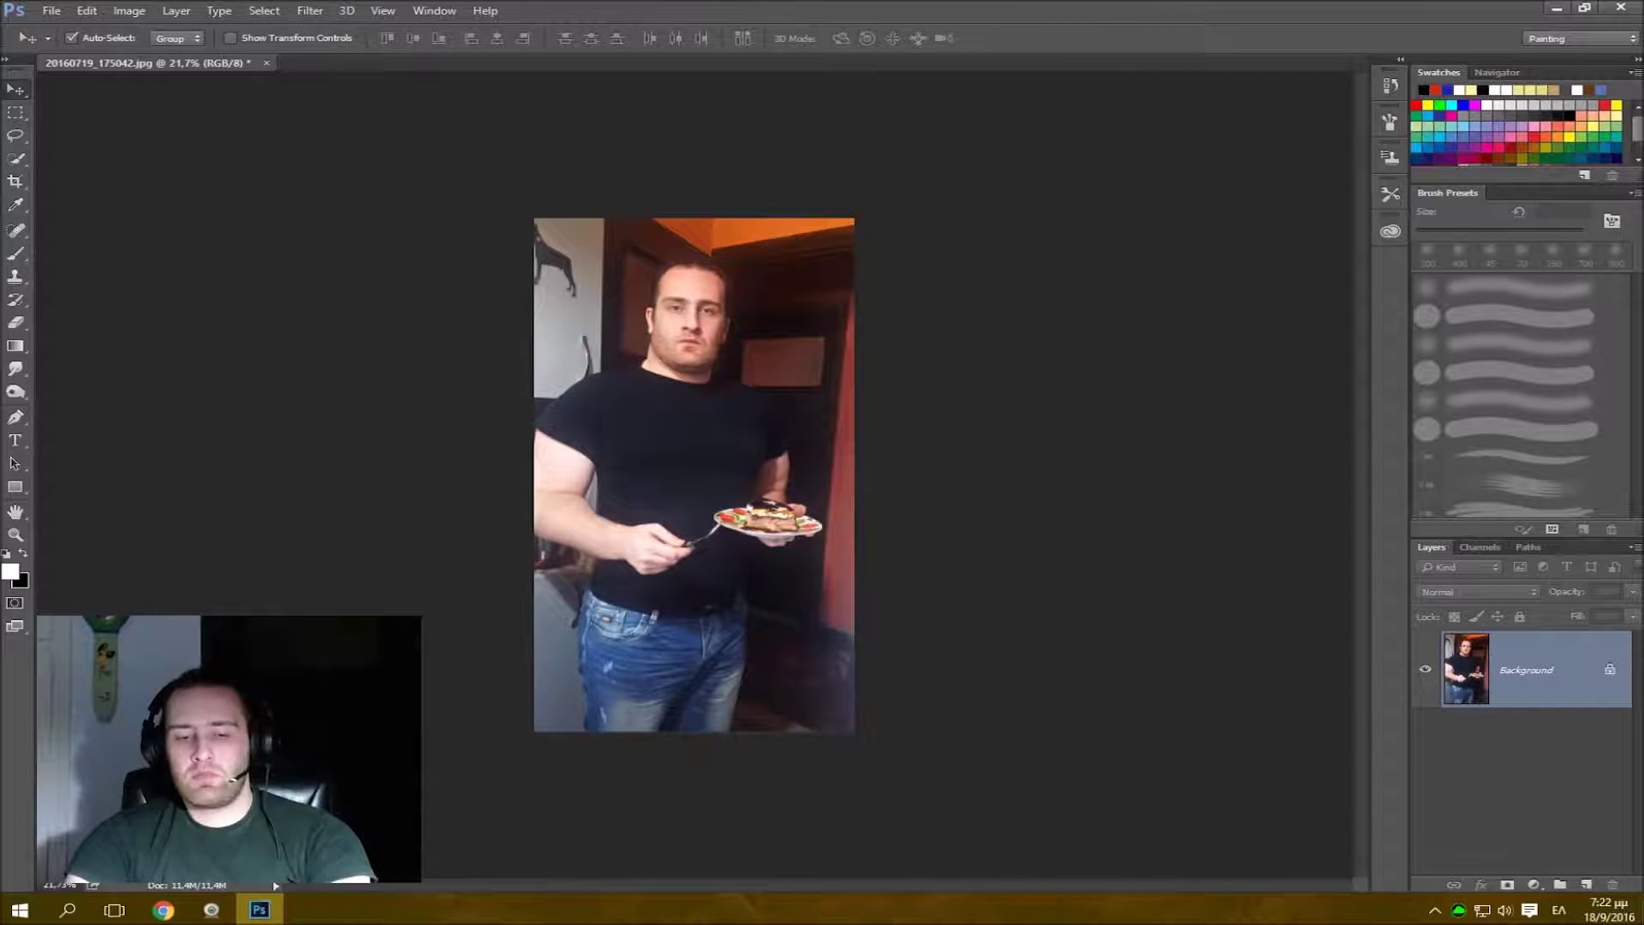
{"action": "key", "text": "ctrl+0"}
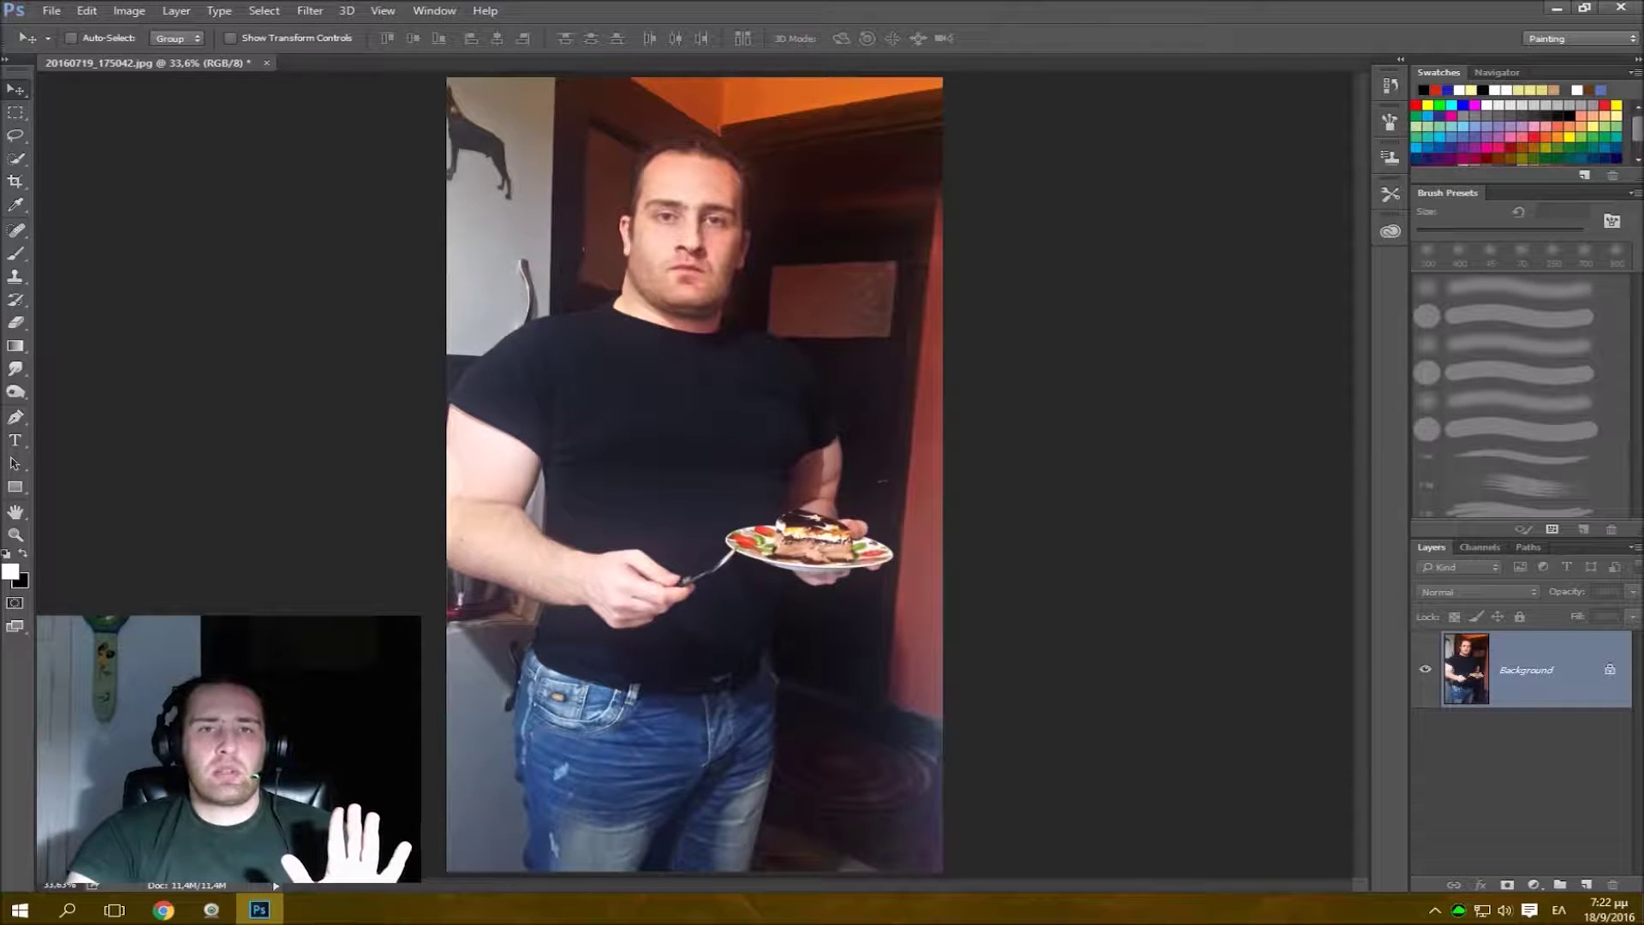
{"action": "left_click", "coordinate": [129, 10]}
{"action": "left_click", "coordinate": [137, 138]}
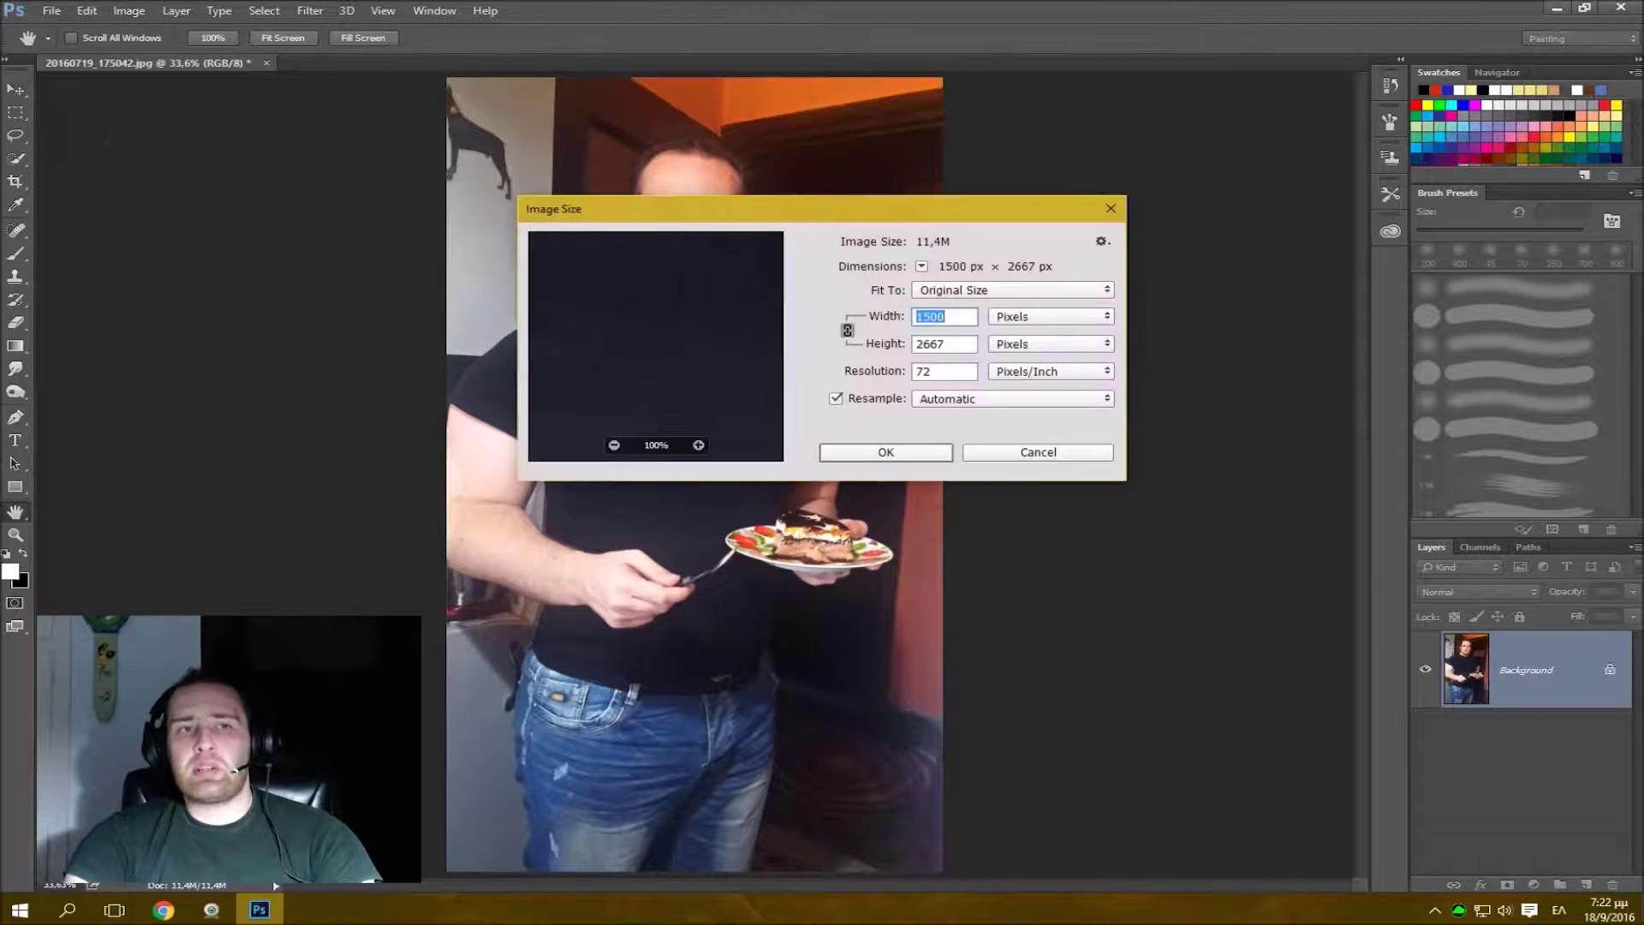
{"action": "type", "text": "3"}
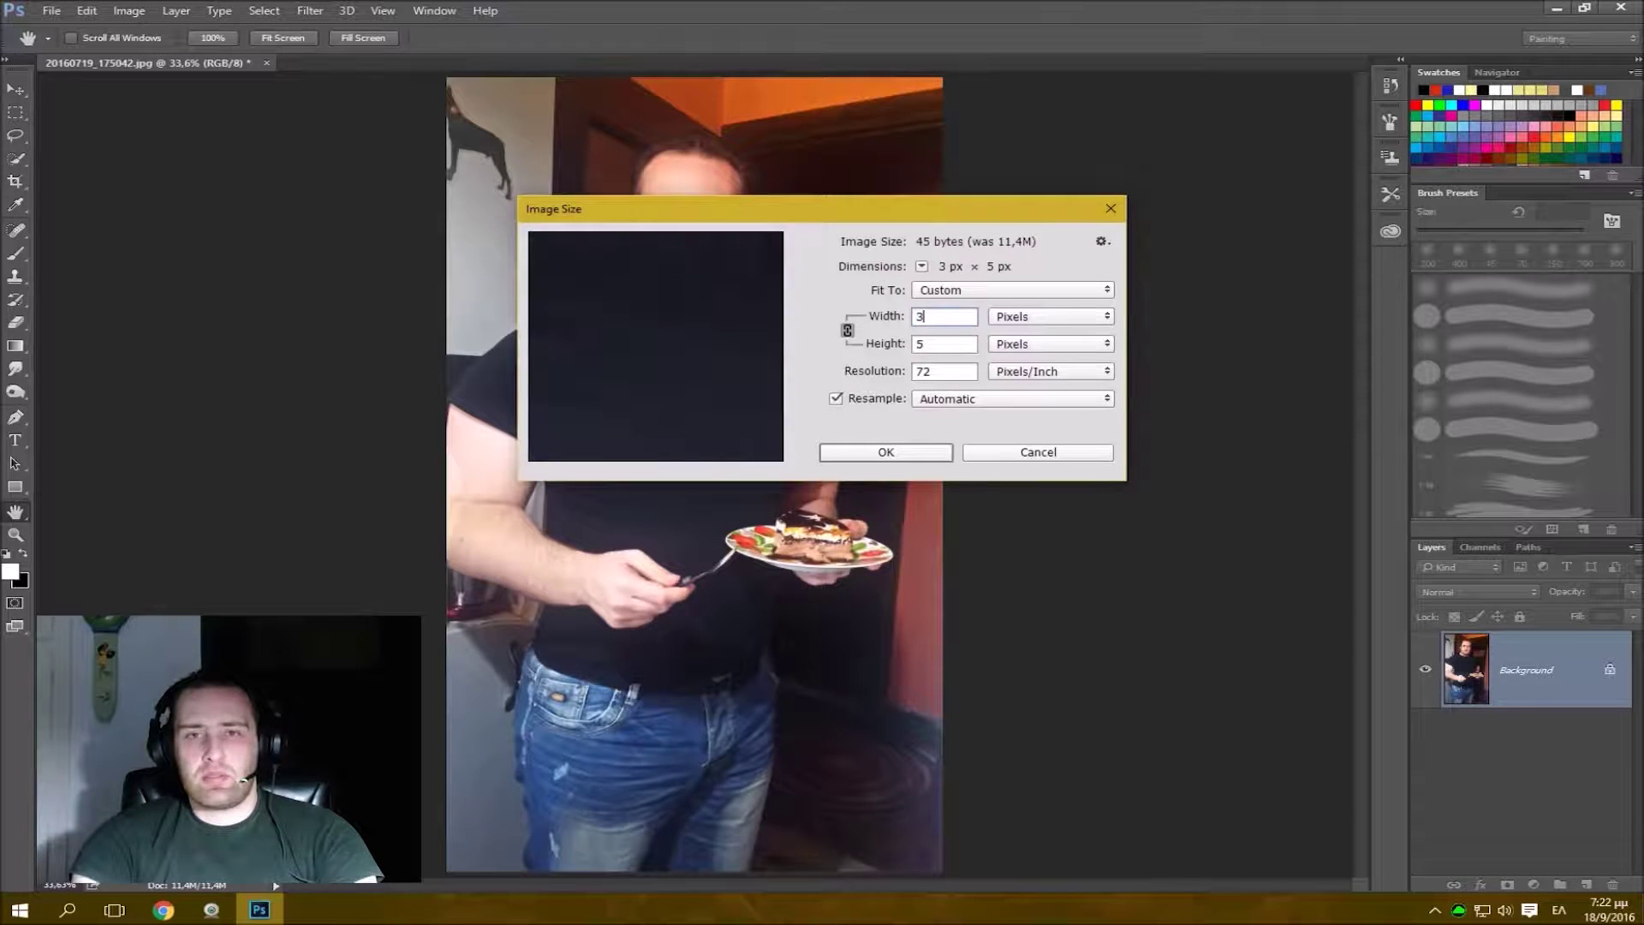
{"action": "type", "text": "00"}
{"action": "key", "text": "Return"}
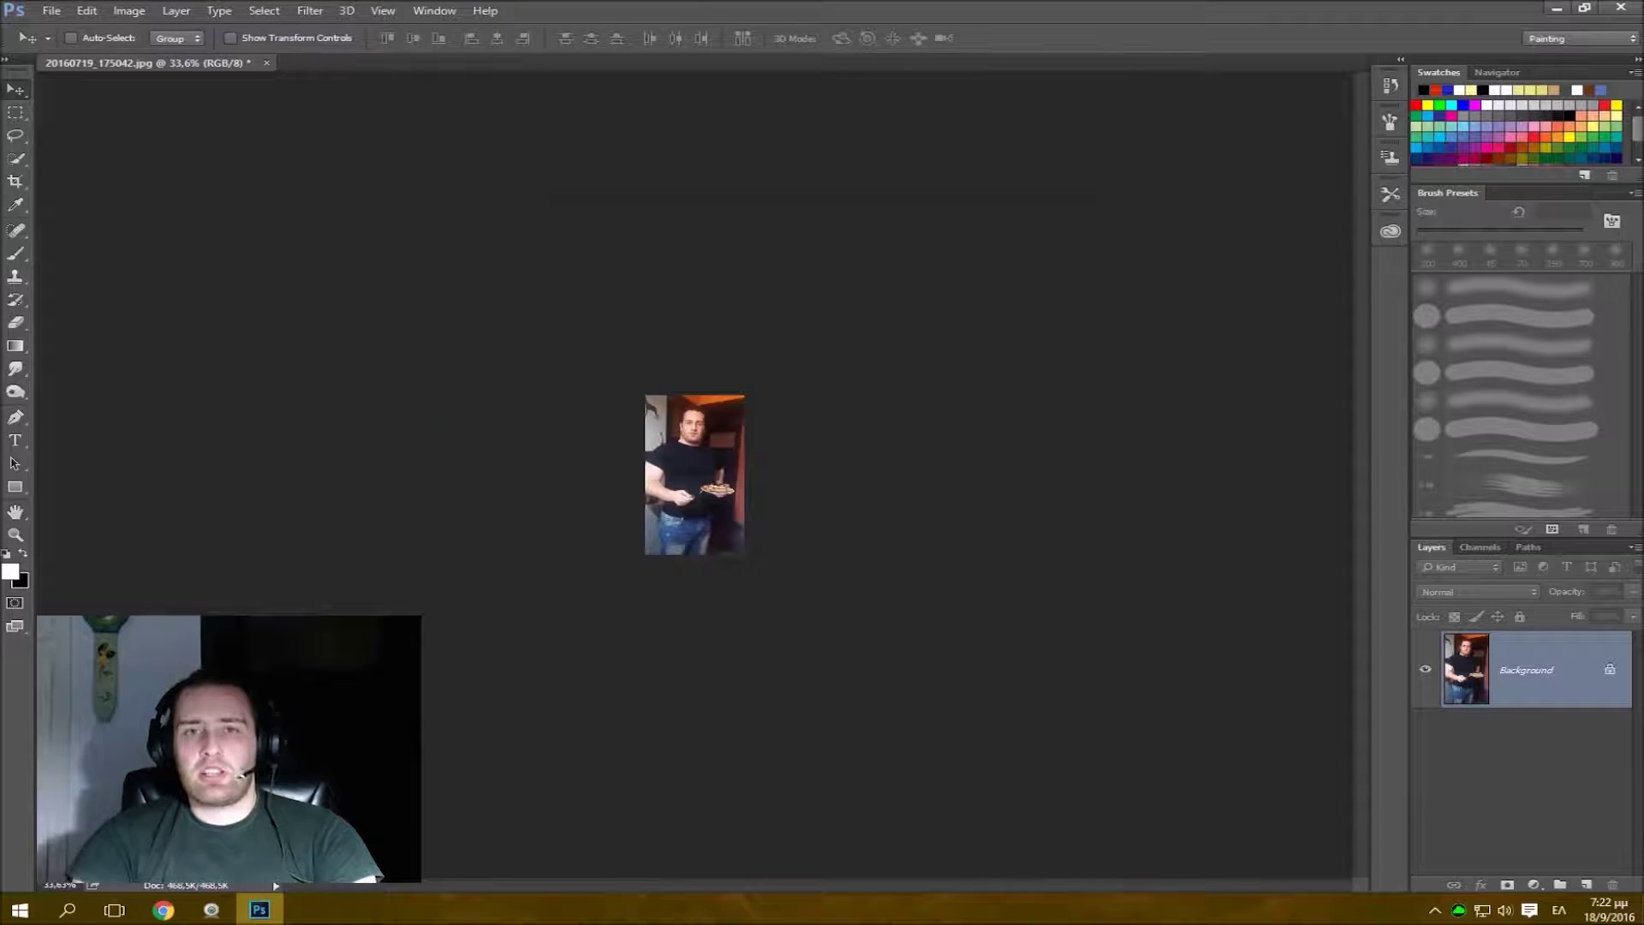
{"action": "key", "text": "ctrl+0"}
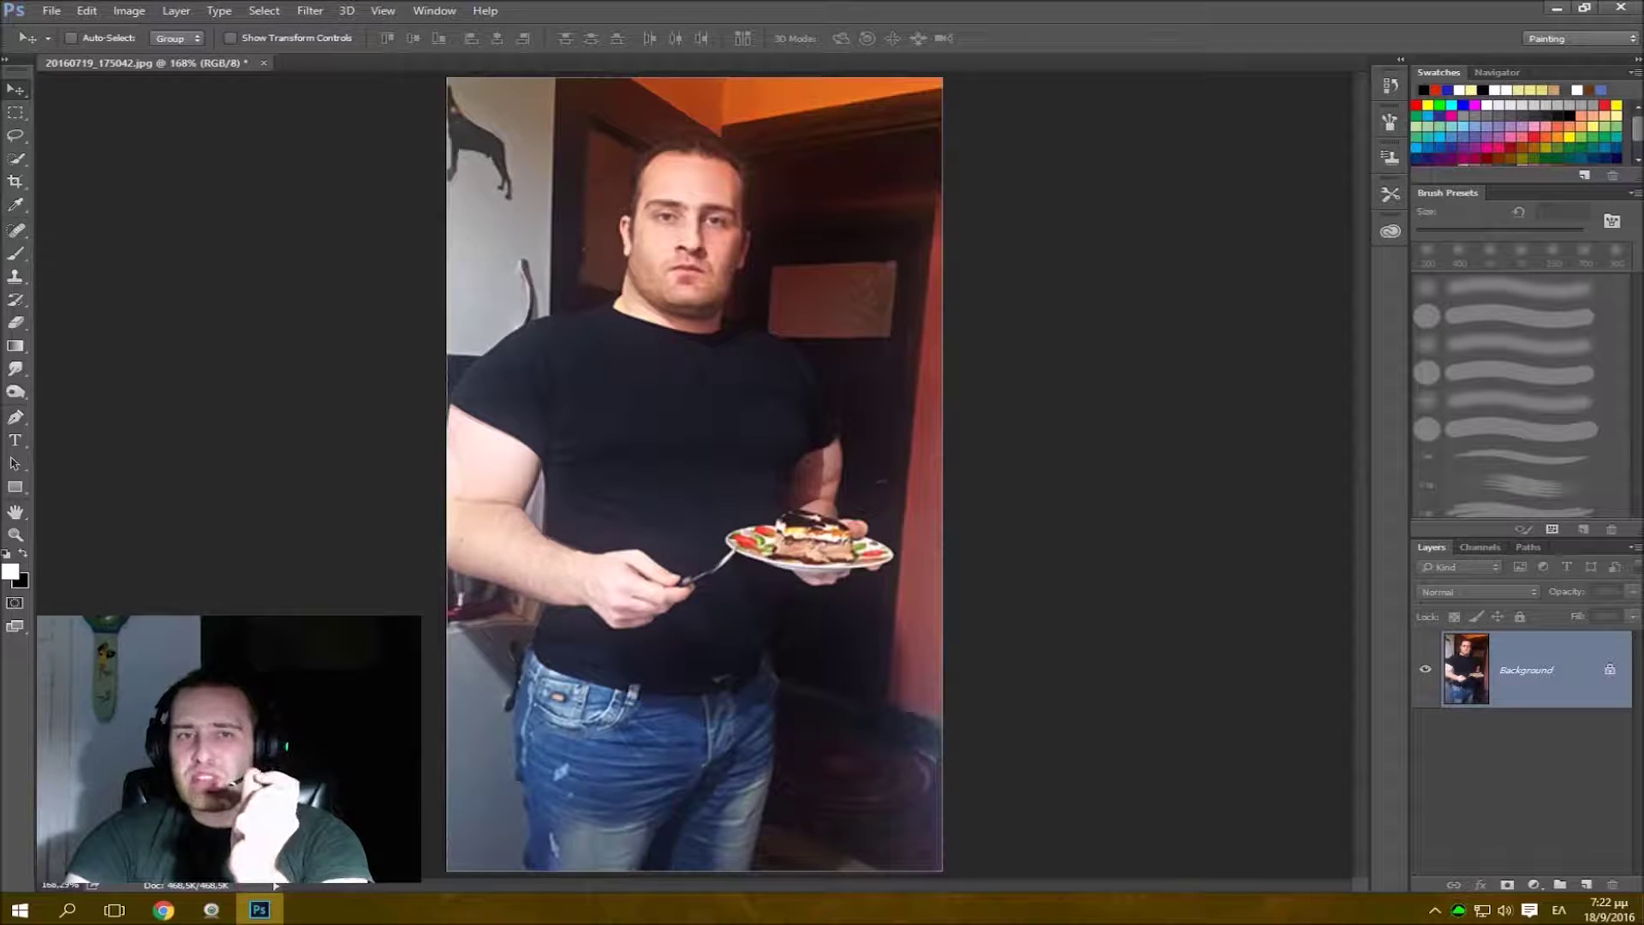
- Resize the photo to 50 px wide (50×89) and fit the tiny image to the window
{"action": "left_click", "coordinate": [129, 11]}
{"action": "left_click", "coordinate": [154, 138]}
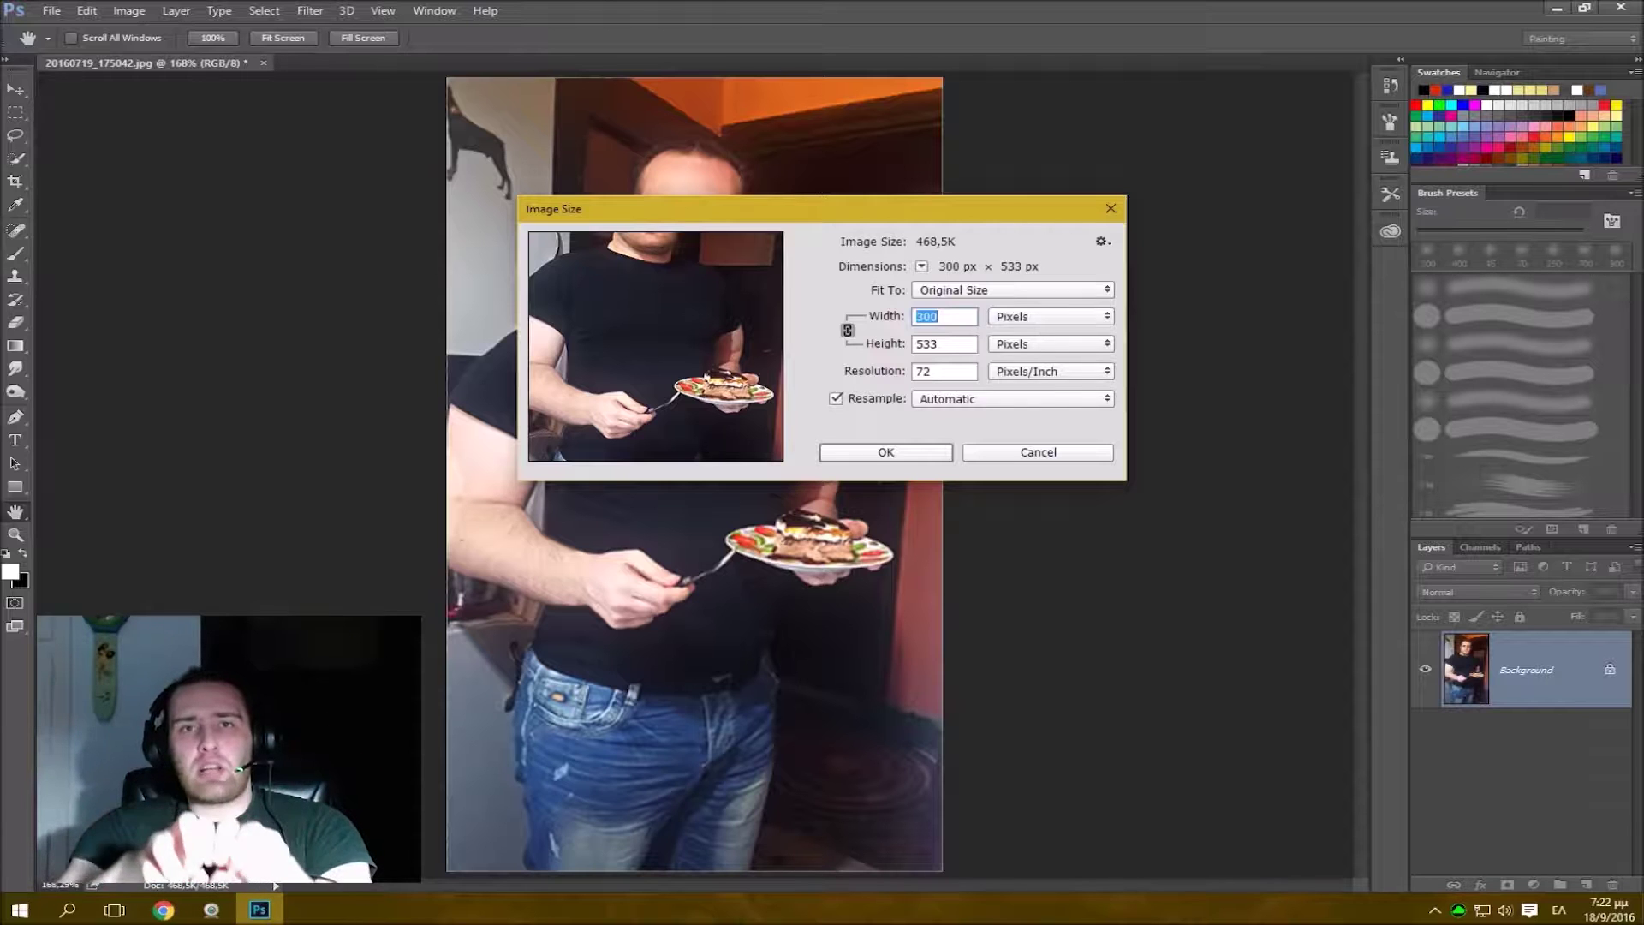
{"action": "type", "text": "50"}
{"action": "key", "text": "Return"}
{"action": "key", "text": "ctrl+0"}
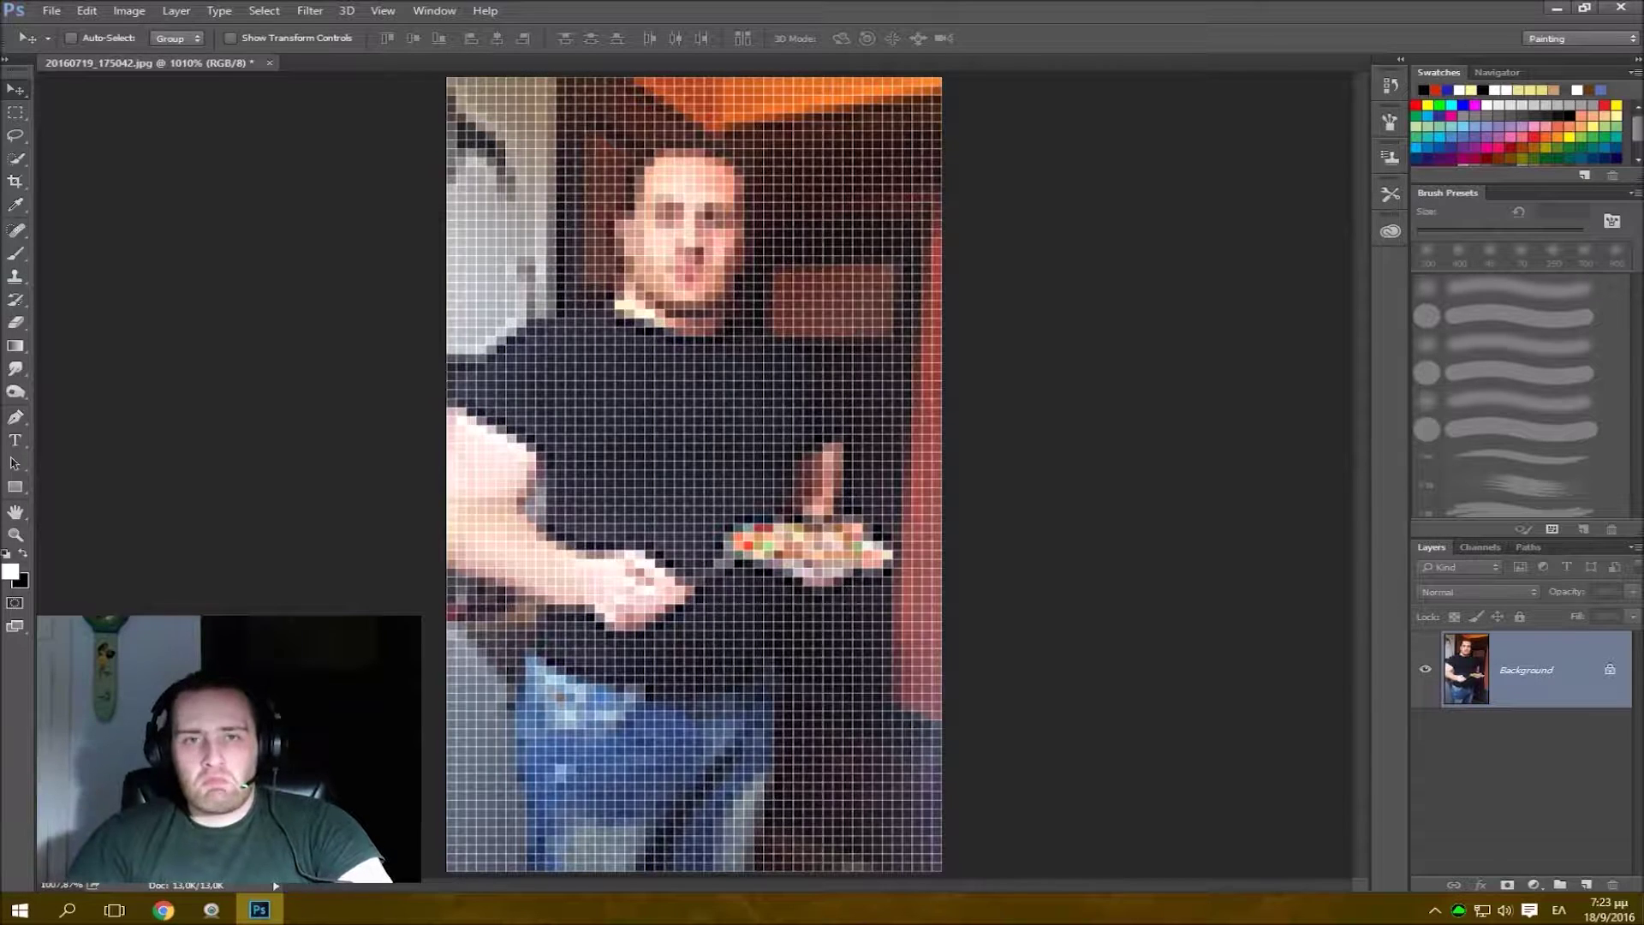
{"action": "left_click", "coordinate": [128, 10]}
- Enlarge the photo to 1111 px wide to show the blur, then undo back to the original
{"action": "left_click", "coordinate": [156, 138]}
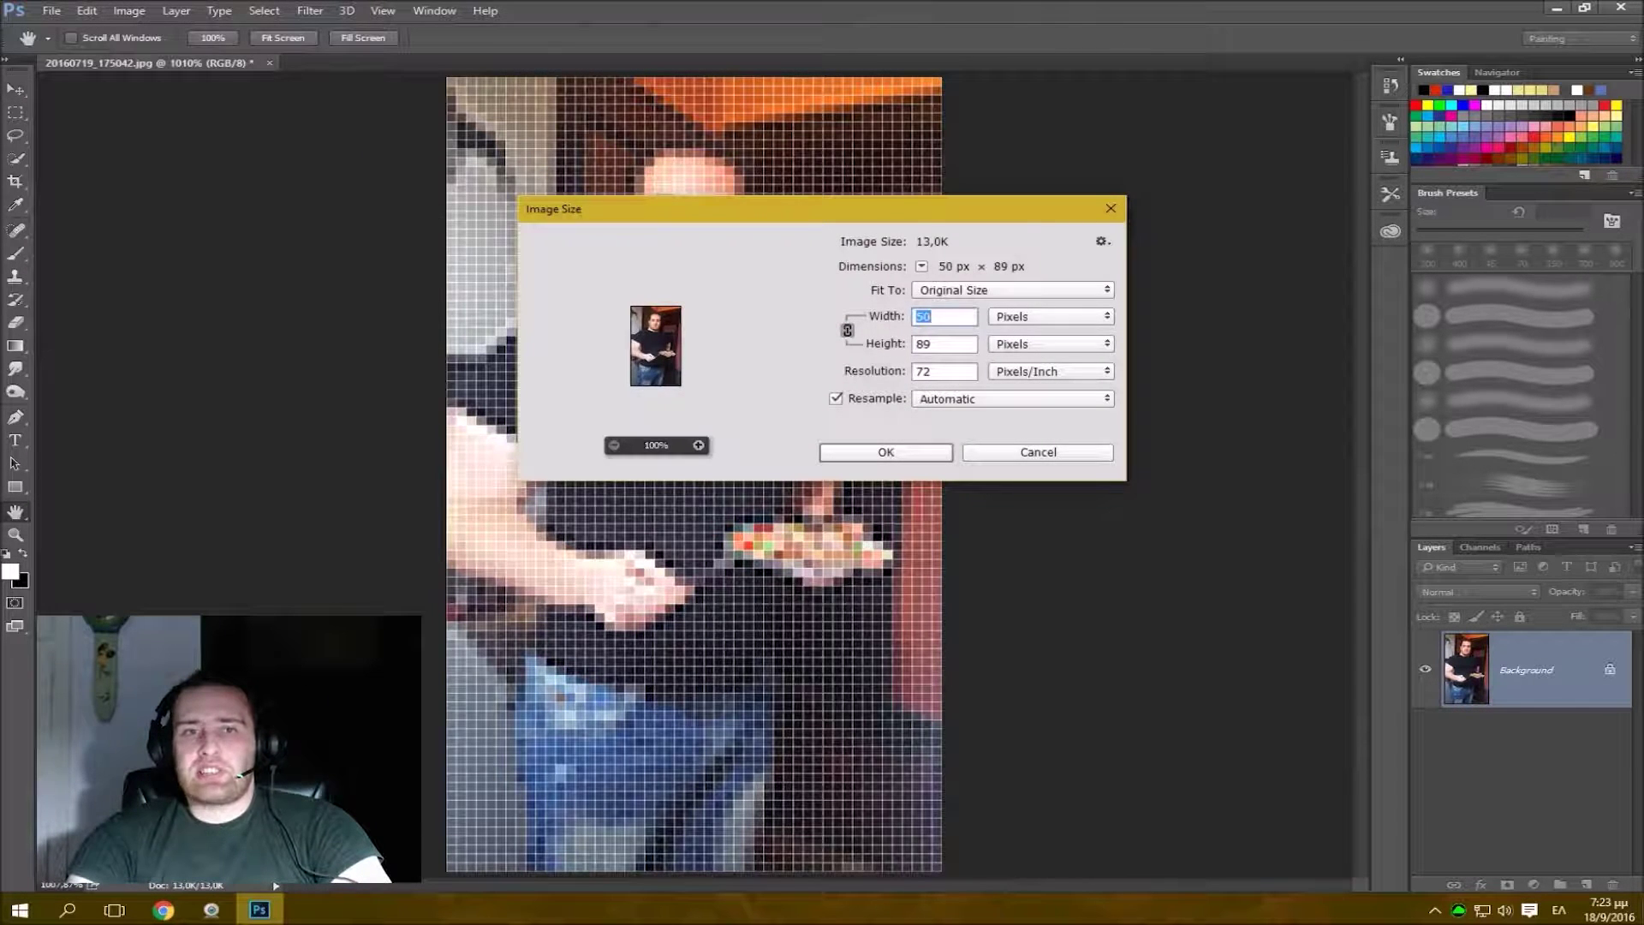
{"action": "type", "text": "1111"}
{"action": "key", "text": "Return"}
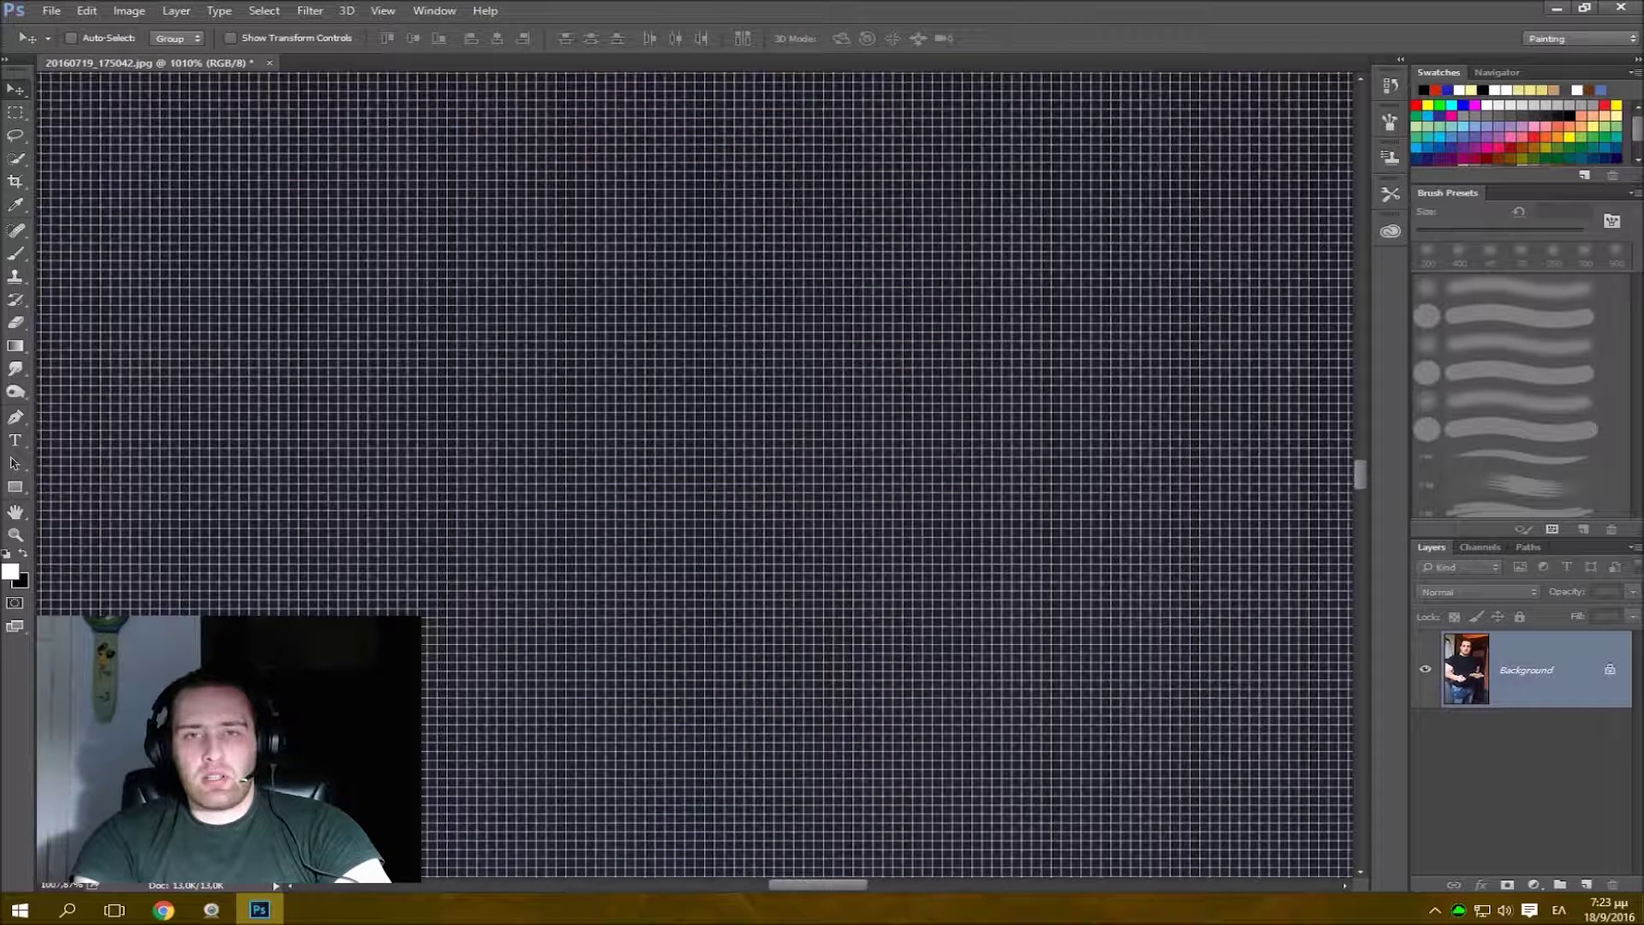
{"action": "key", "text": "ctrl+0"}
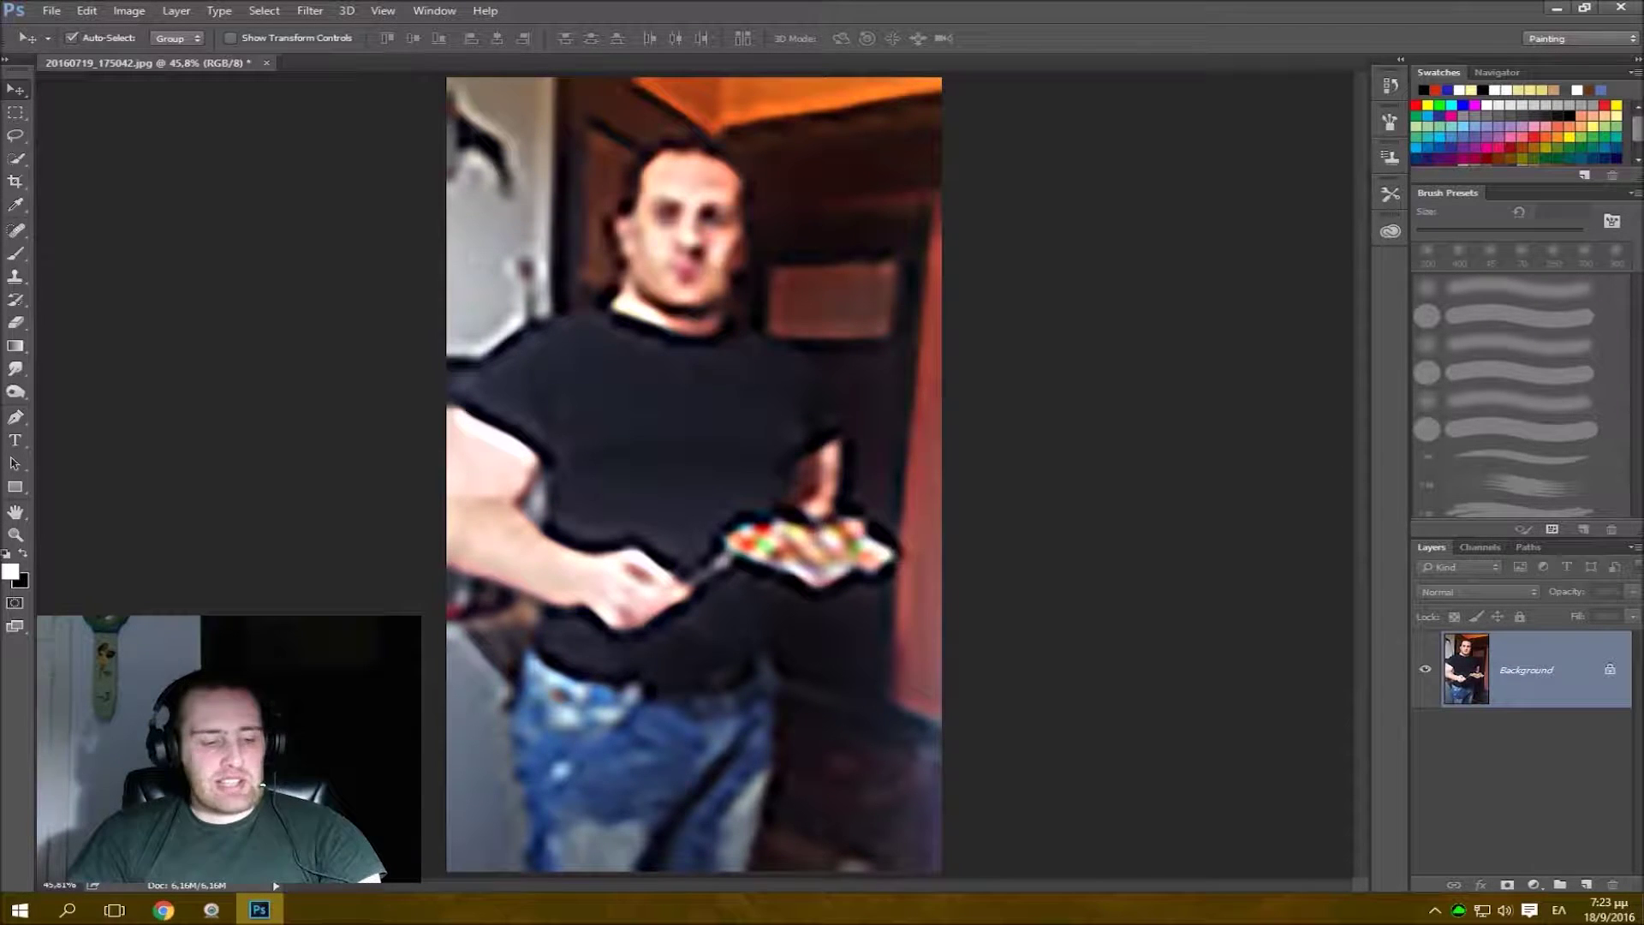
{"action": "key", "text": "ctrl+alt+z"}
{"action": "key", "text": "ctrl+alt+z"}
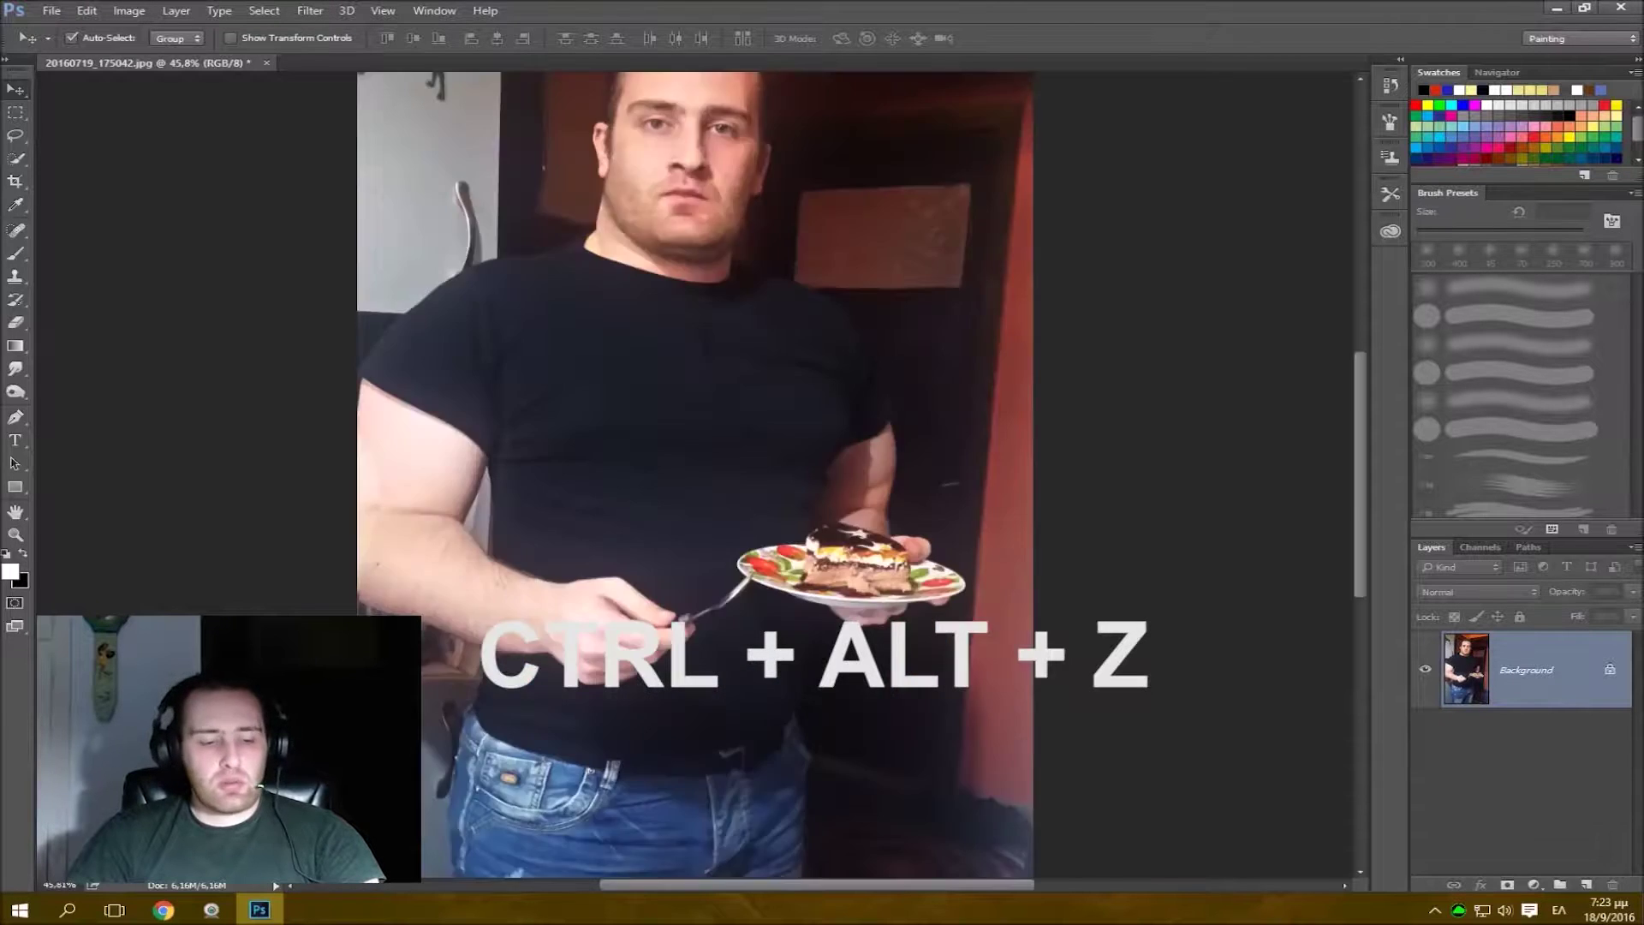
{"action": "key", "text": "ctrl+alt+z"}
{"action": "key", "text": "ctrl+alt+z"}
{"action": "key", "text": "ctrl+alt+z"}
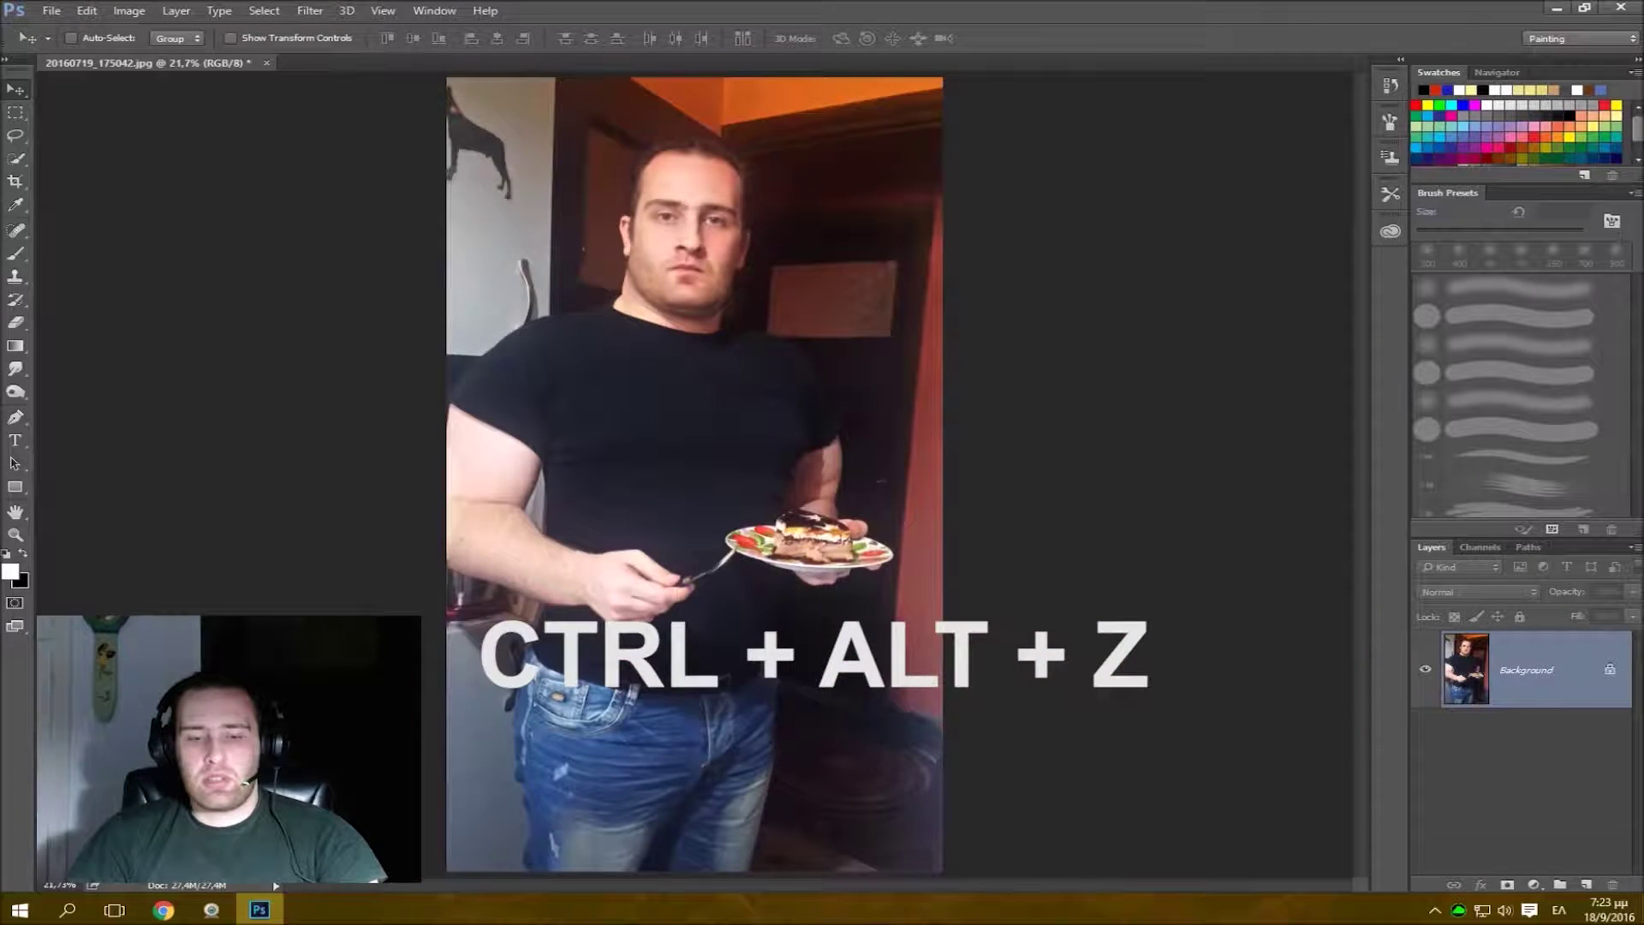
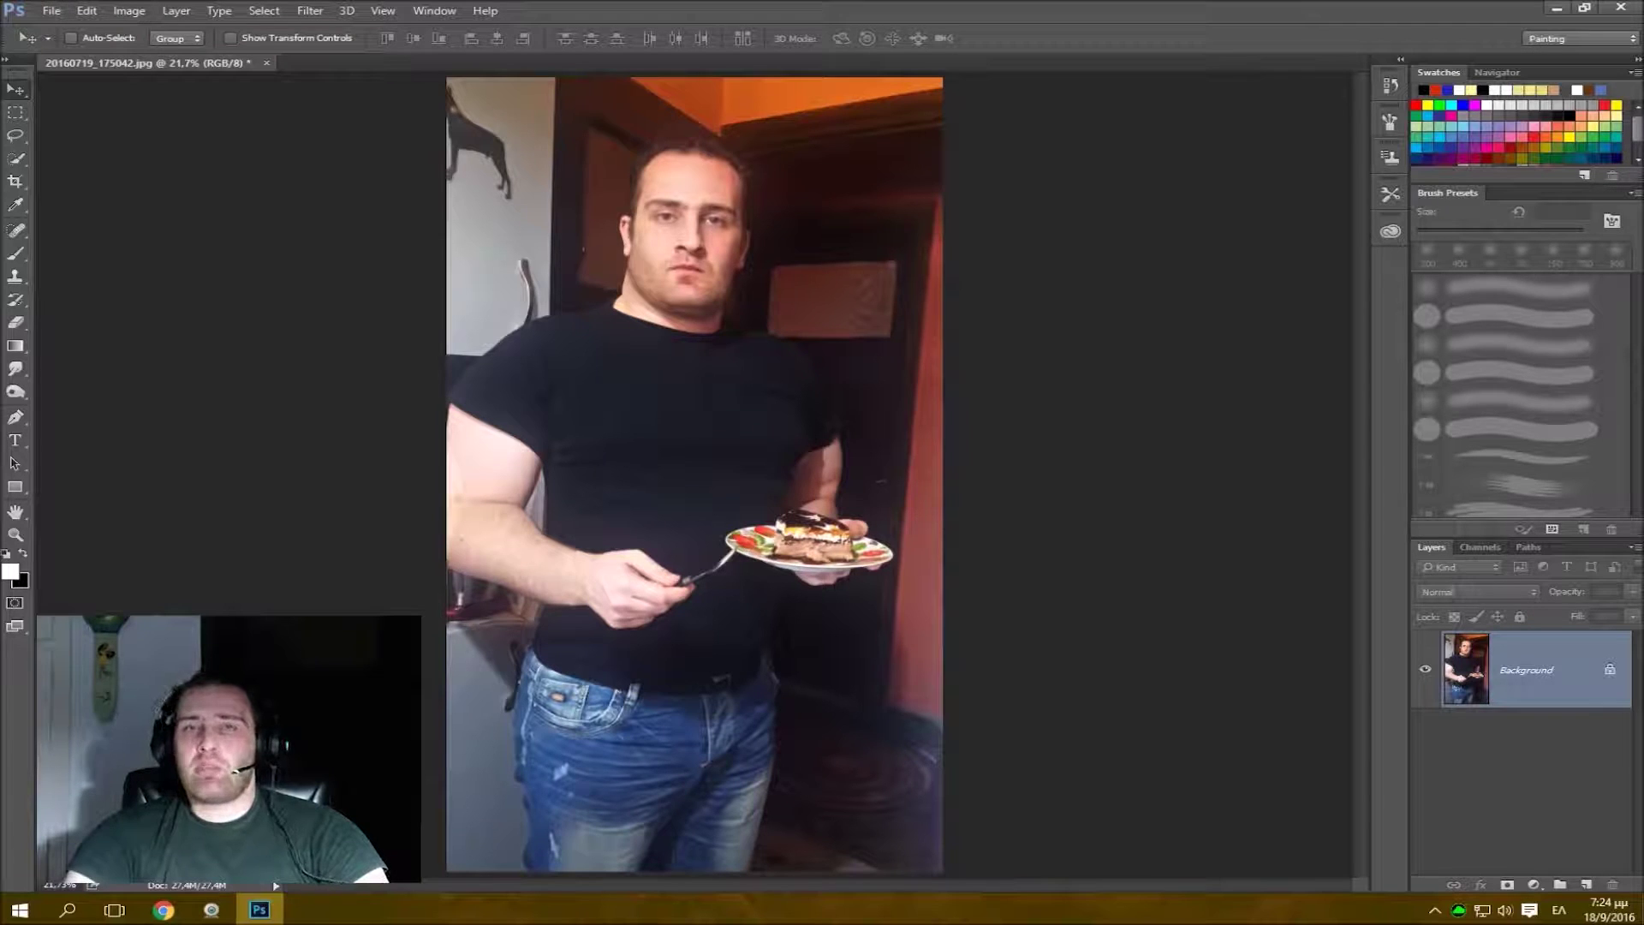
- Bring up Save As for the man-holding-a-plate photo from the File menu
{"action": "left_click", "coordinate": [51, 10]}
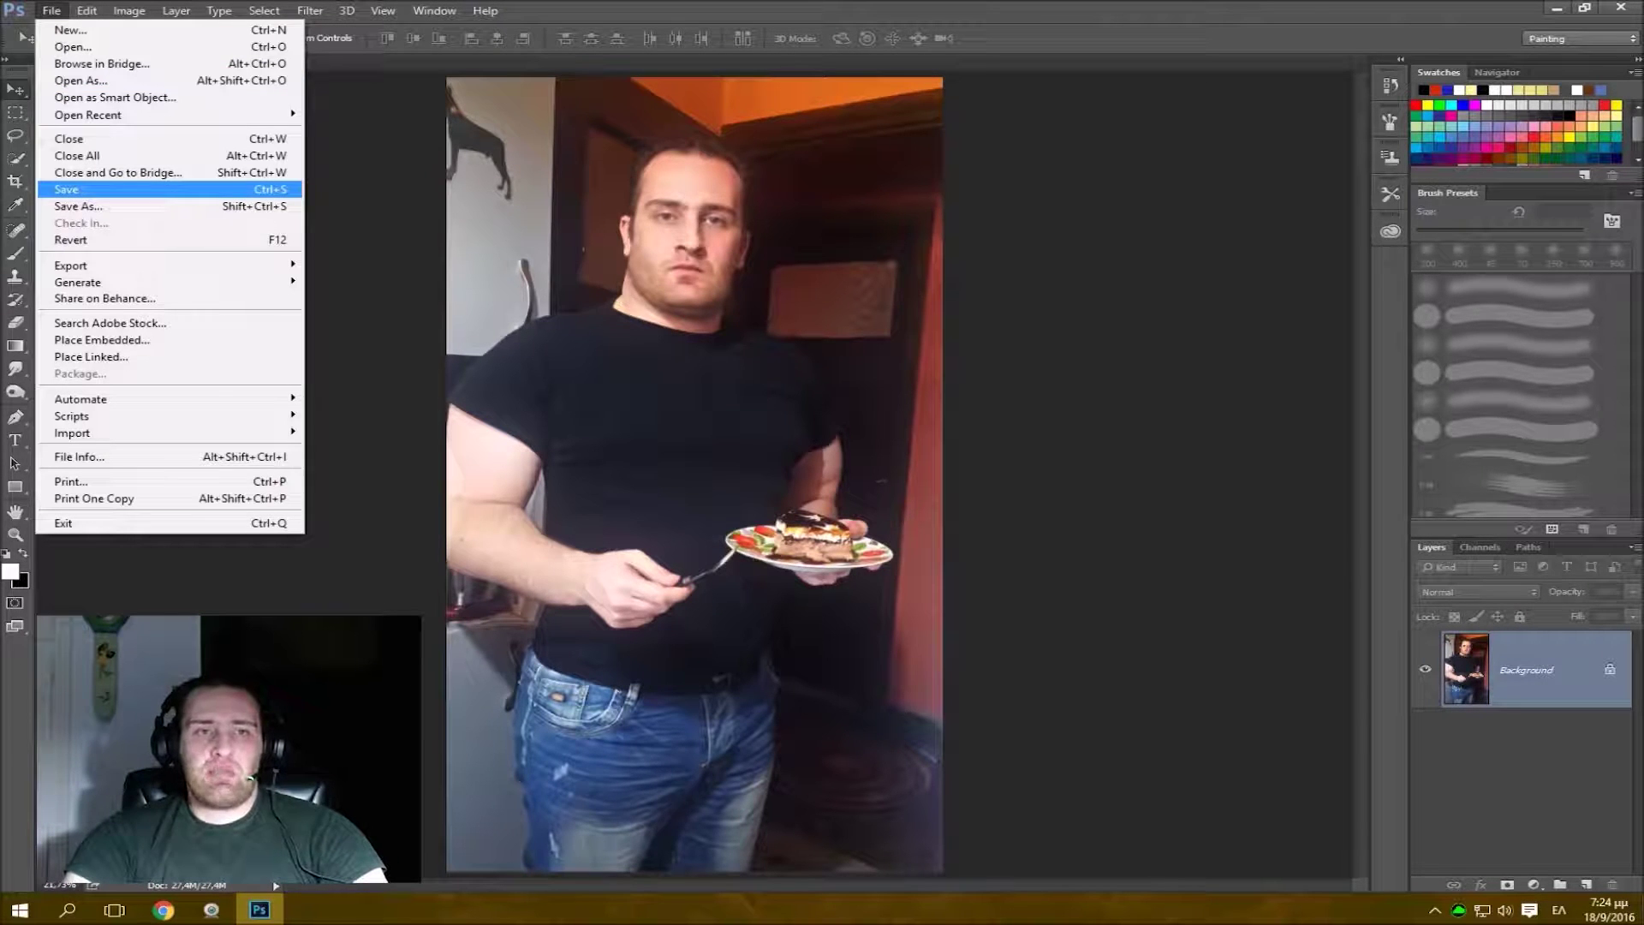
{"action": "key", "text": "Escape"}
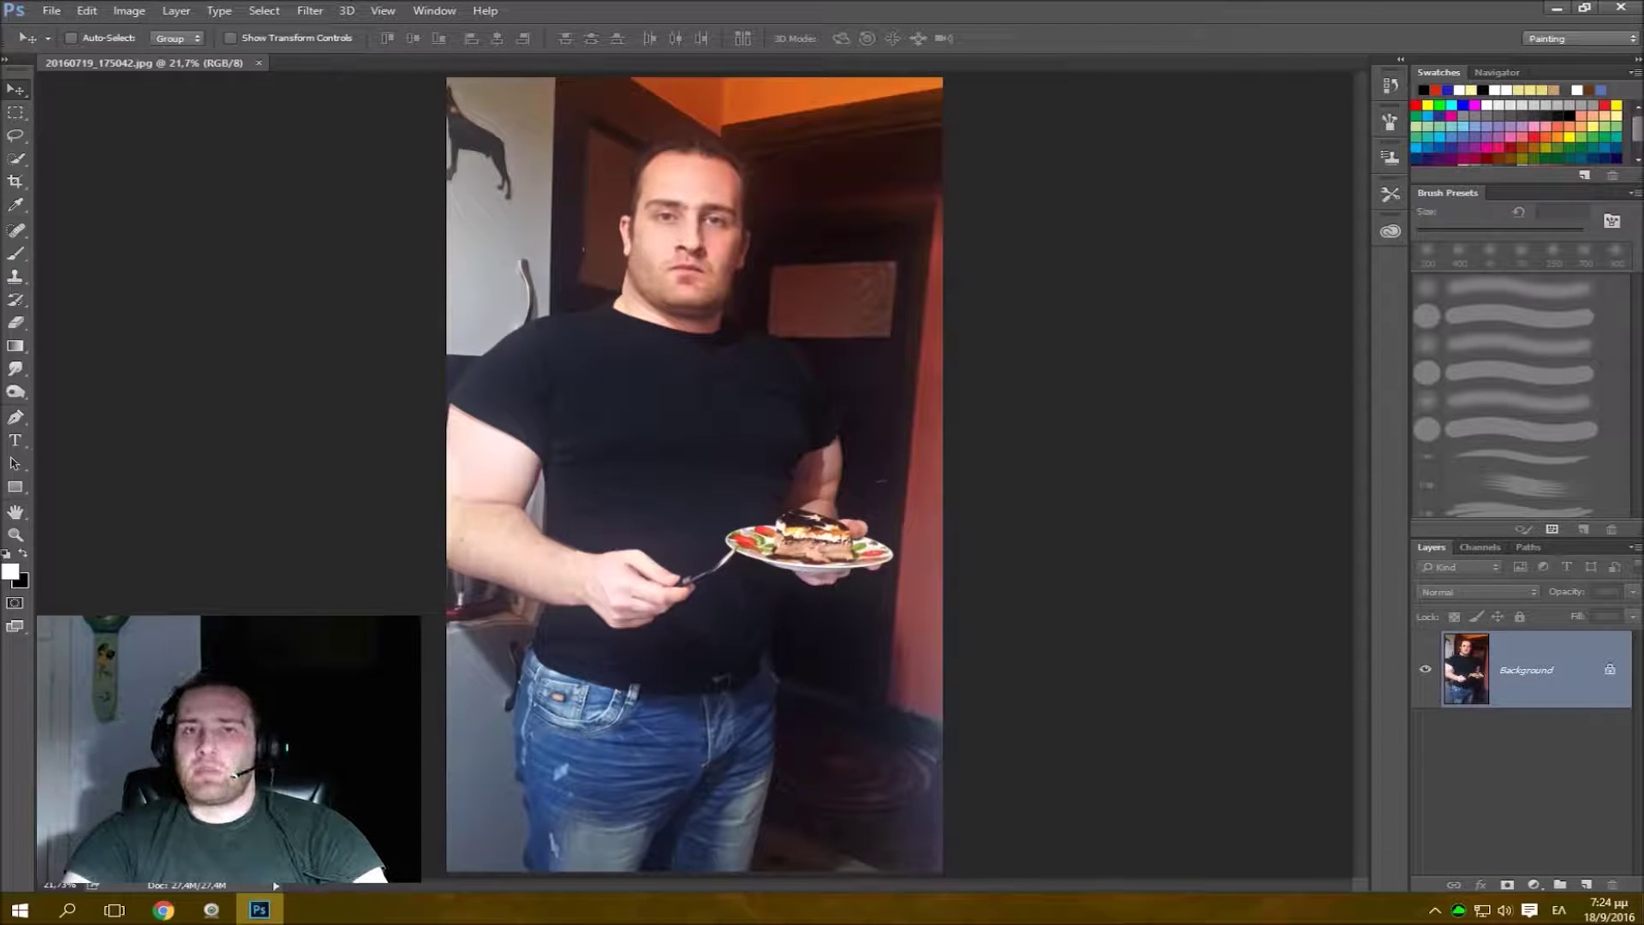
{"action": "left_click", "coordinate": [51, 10]}
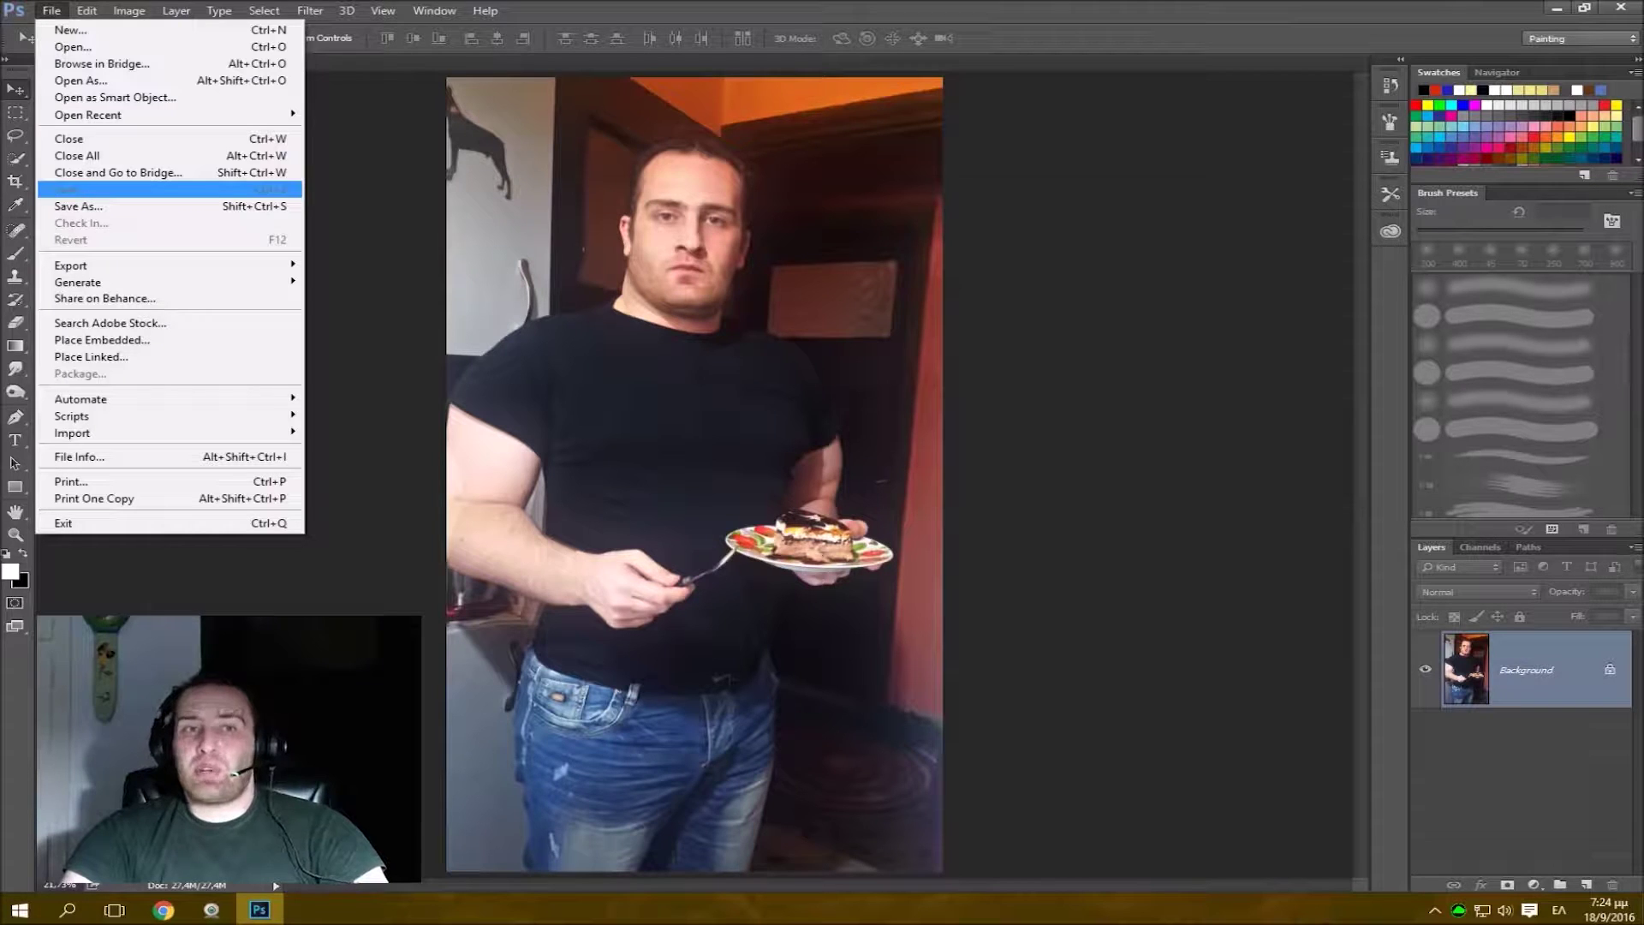
{"action": "left_click", "coordinate": [78, 207]}
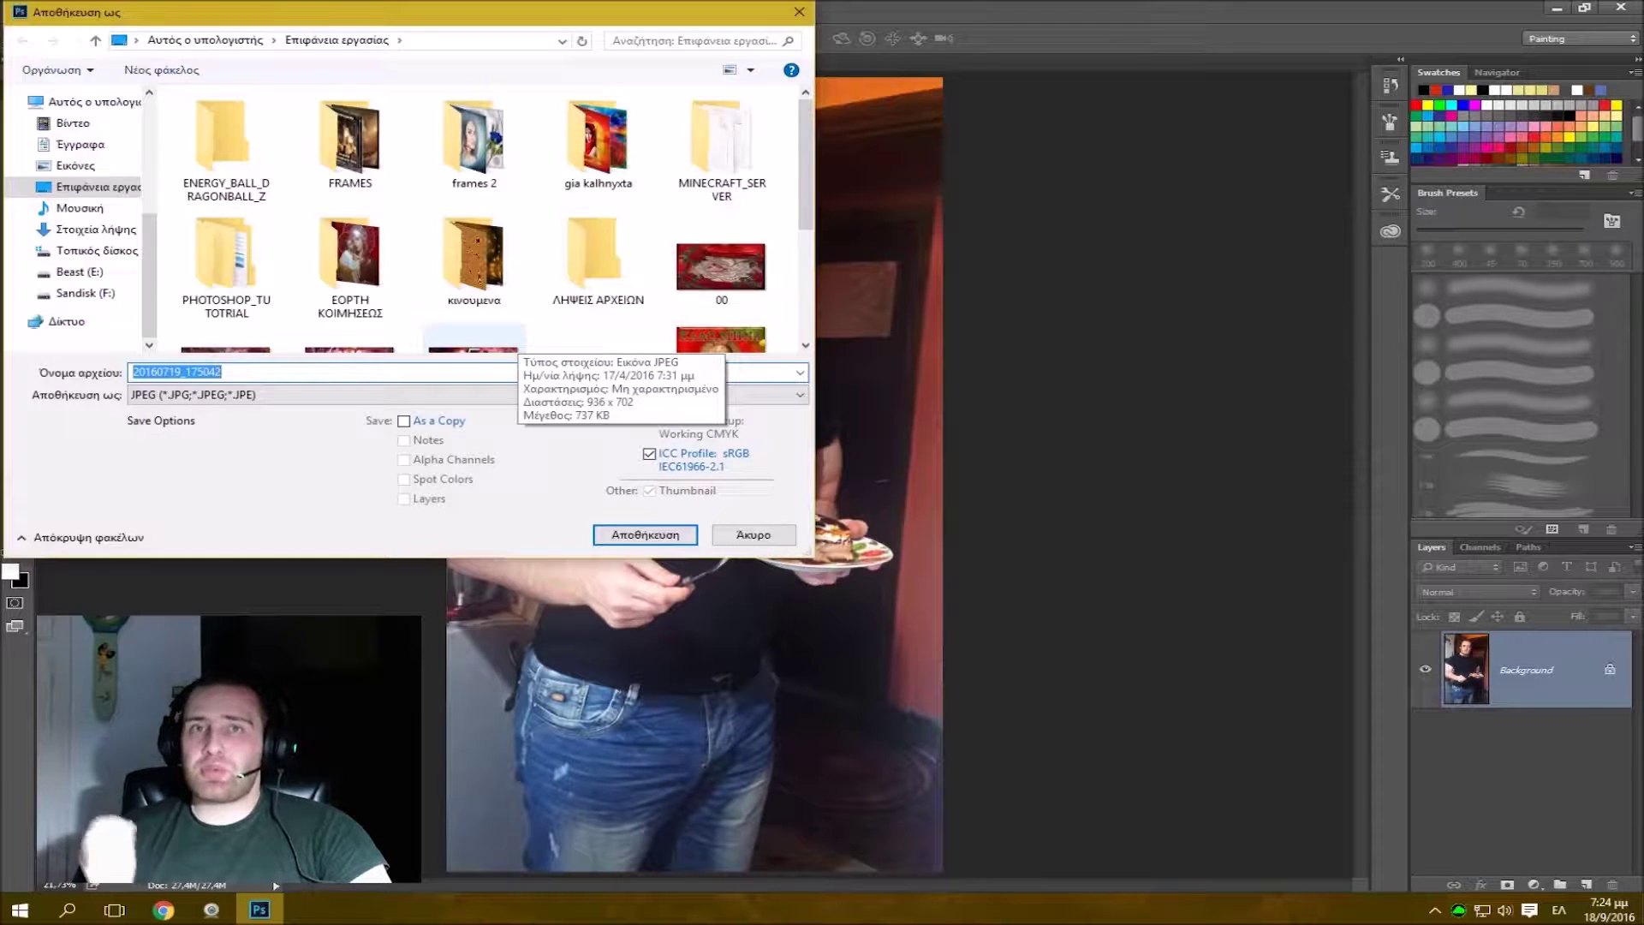
- Browse the save location to Music and replace the file name with '1'
{"action": "left_click", "coordinate": [79, 208]}
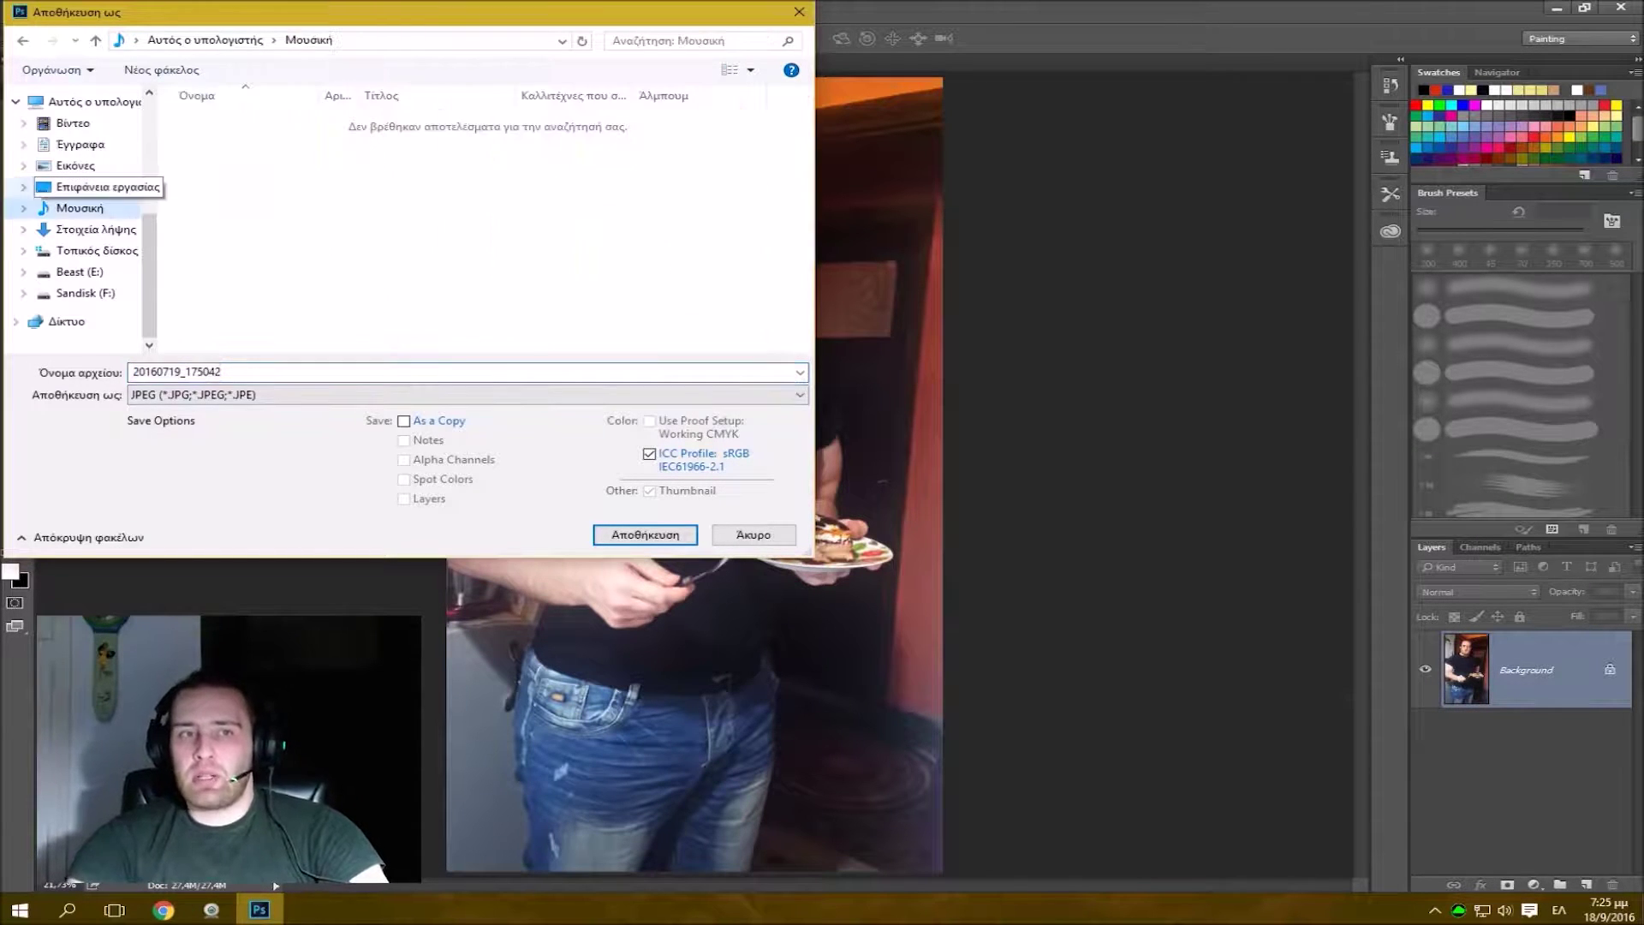
{"action": "key", "text": "Tab"}
{"action": "key", "text": "Tab"}
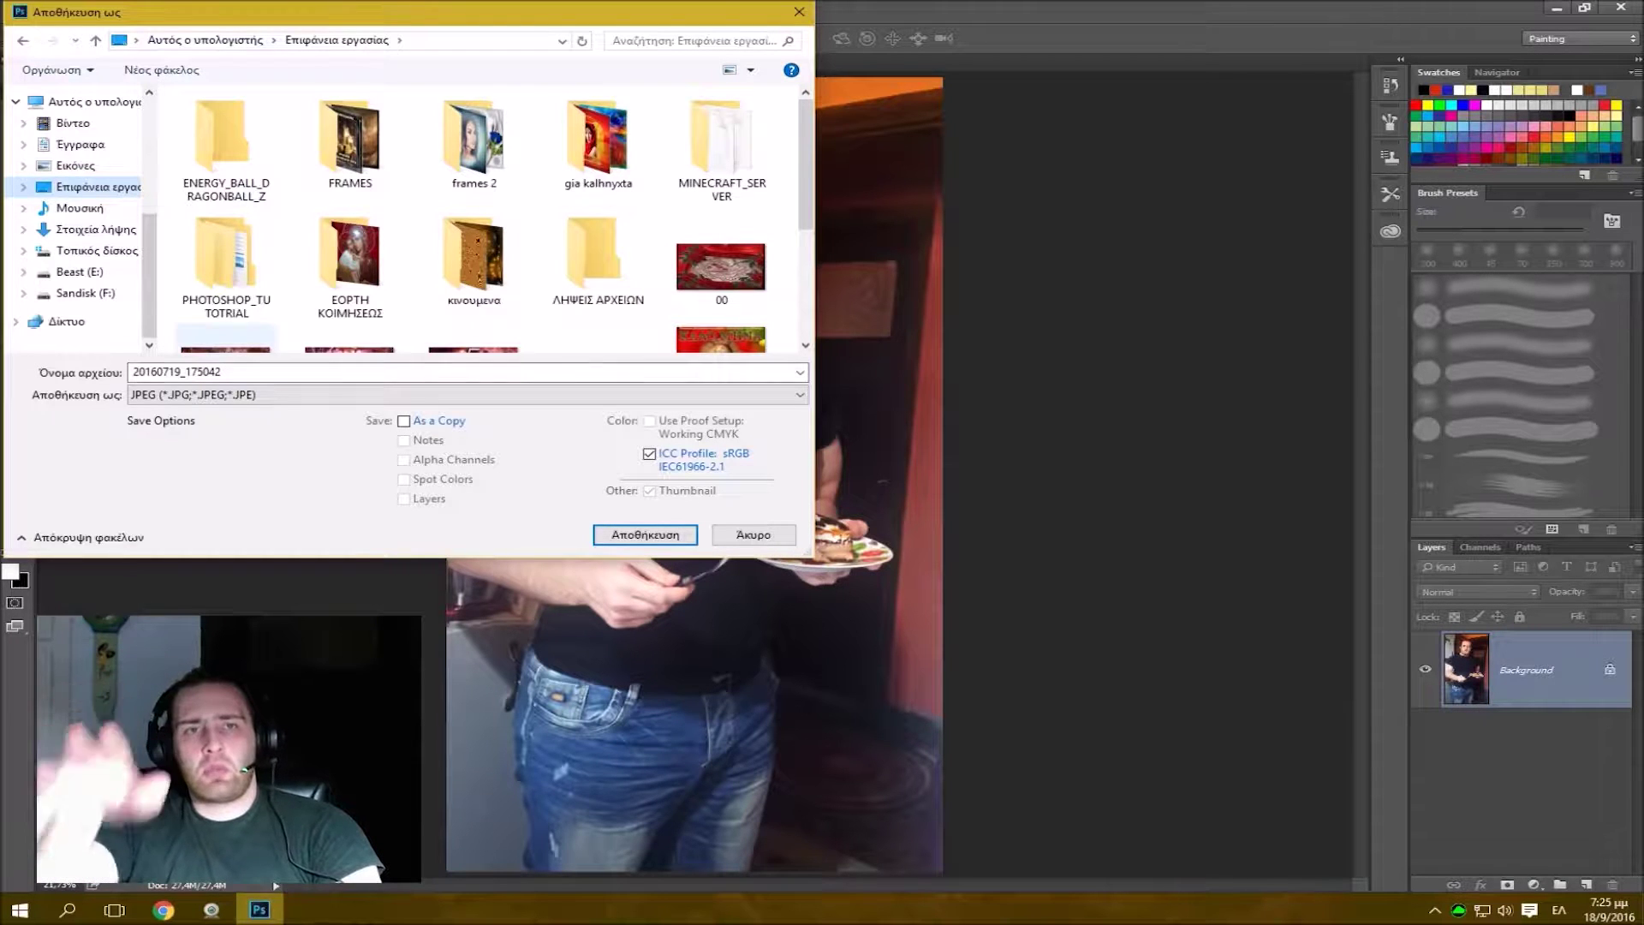
{"action": "left_click", "coordinate": [343, 371]}
{"action": "key", "text": "ctrl+a"}
{"action": "type", "text": "1"}
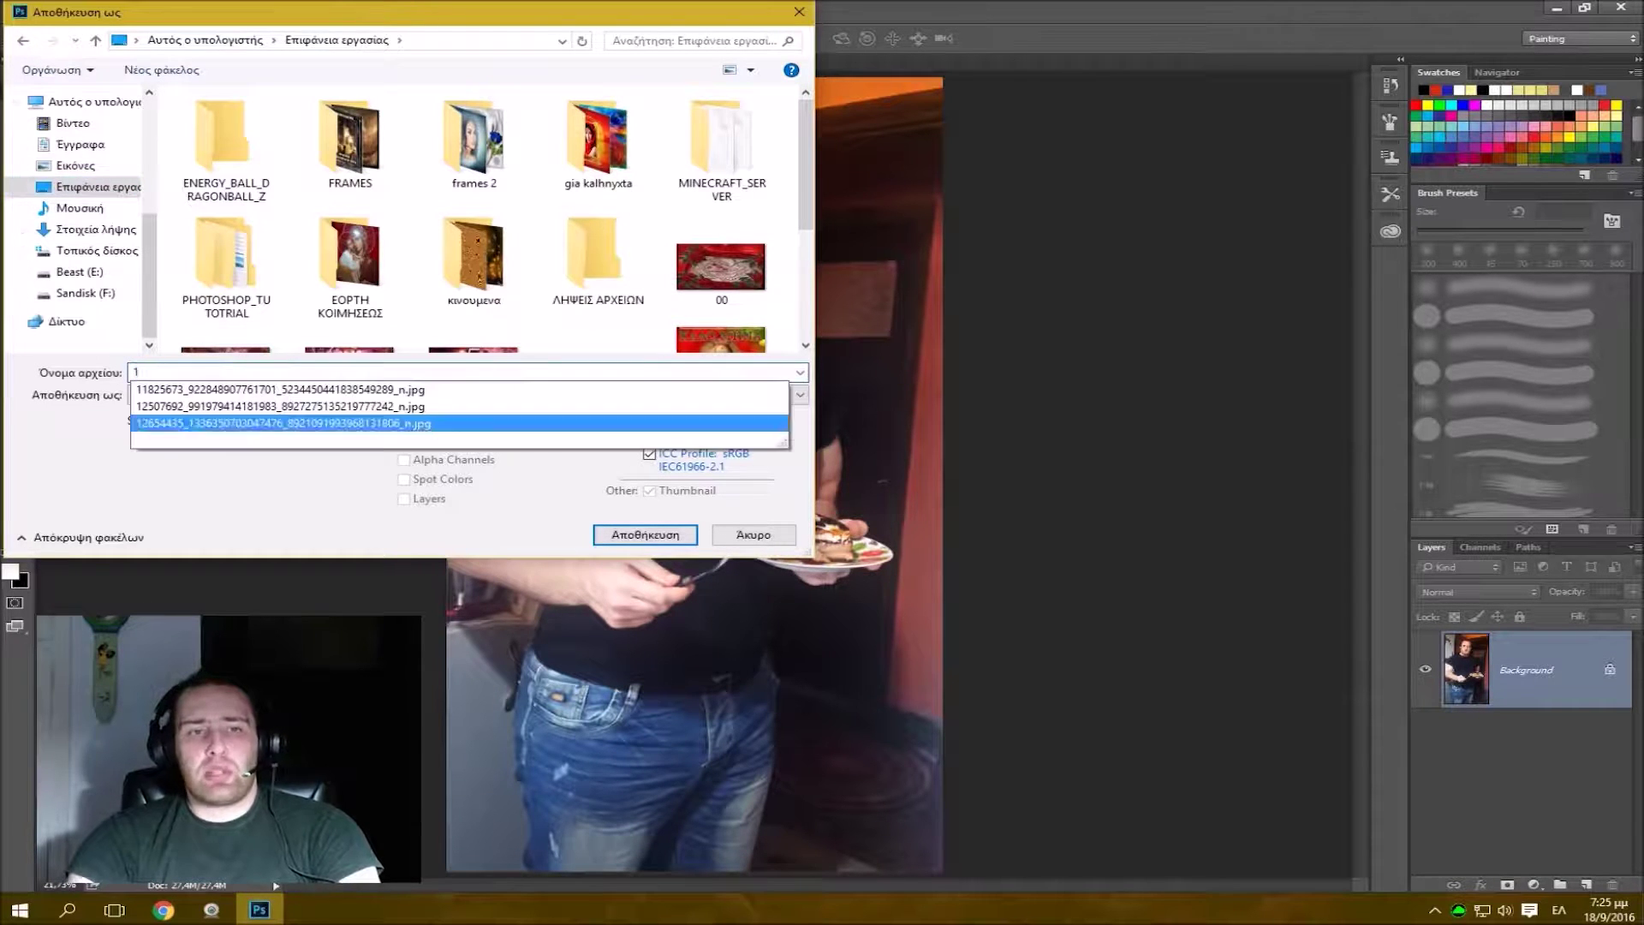
{"action": "key", "text": "Tab"}
- Scroll the save formats from Photoshop PSD down to CompuServe GIF, then cancel saving
{"action": "key", "text": "alt+Down"}
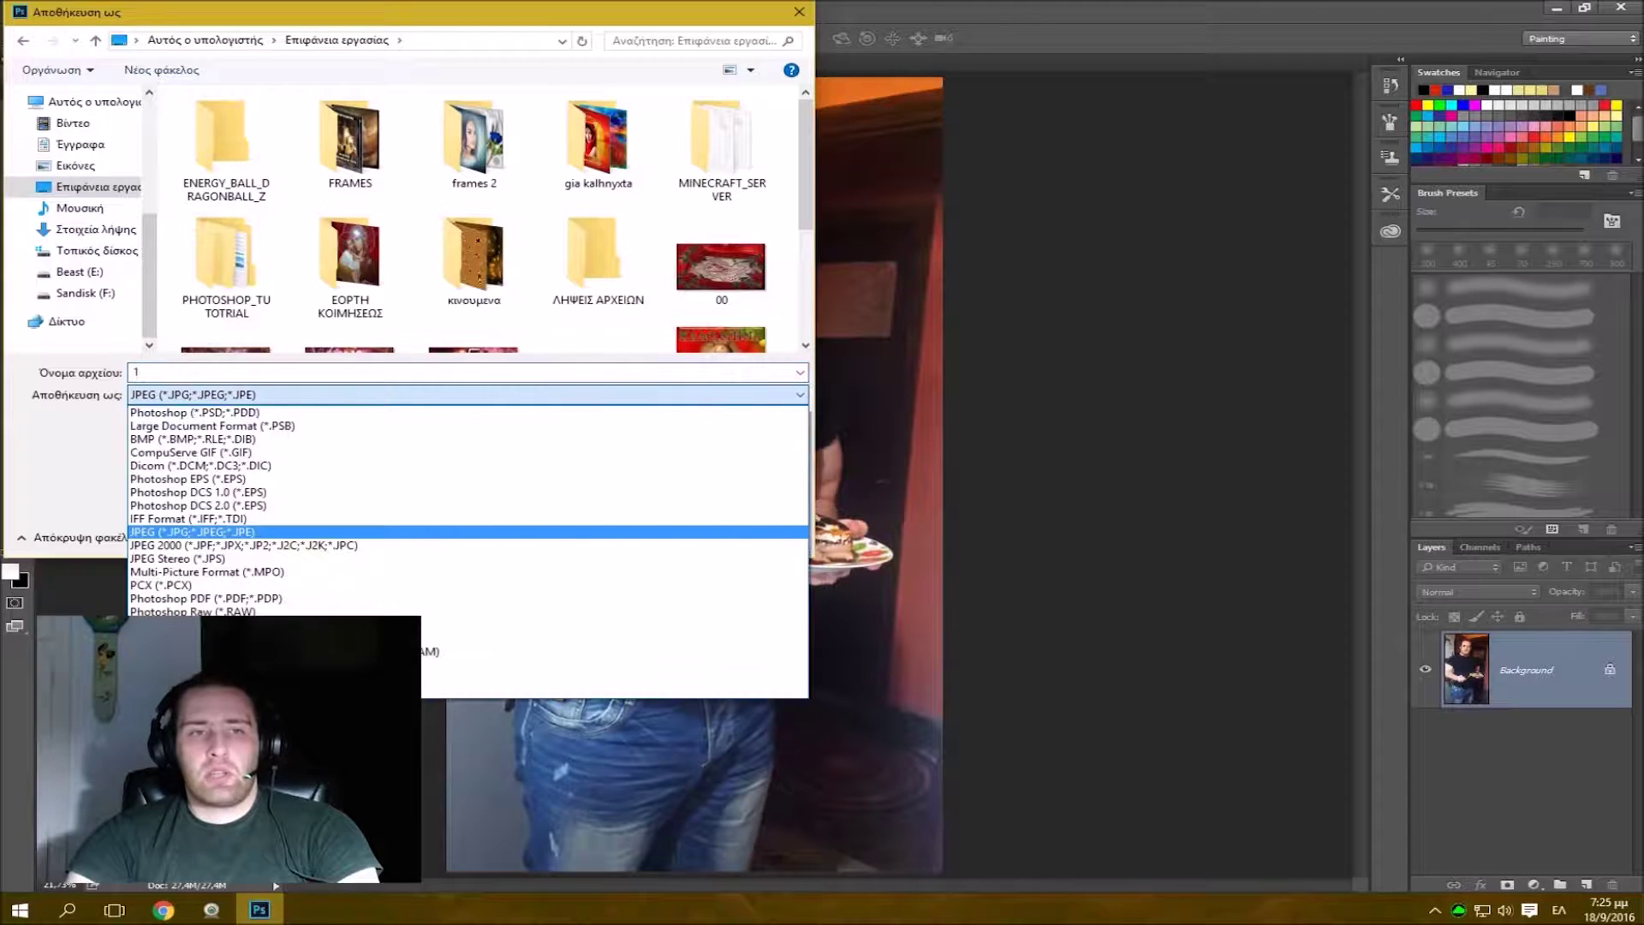
{"action": "key", "text": "Home"}
{"action": "key", "text": "Down"}
{"action": "key", "text": "Up"}
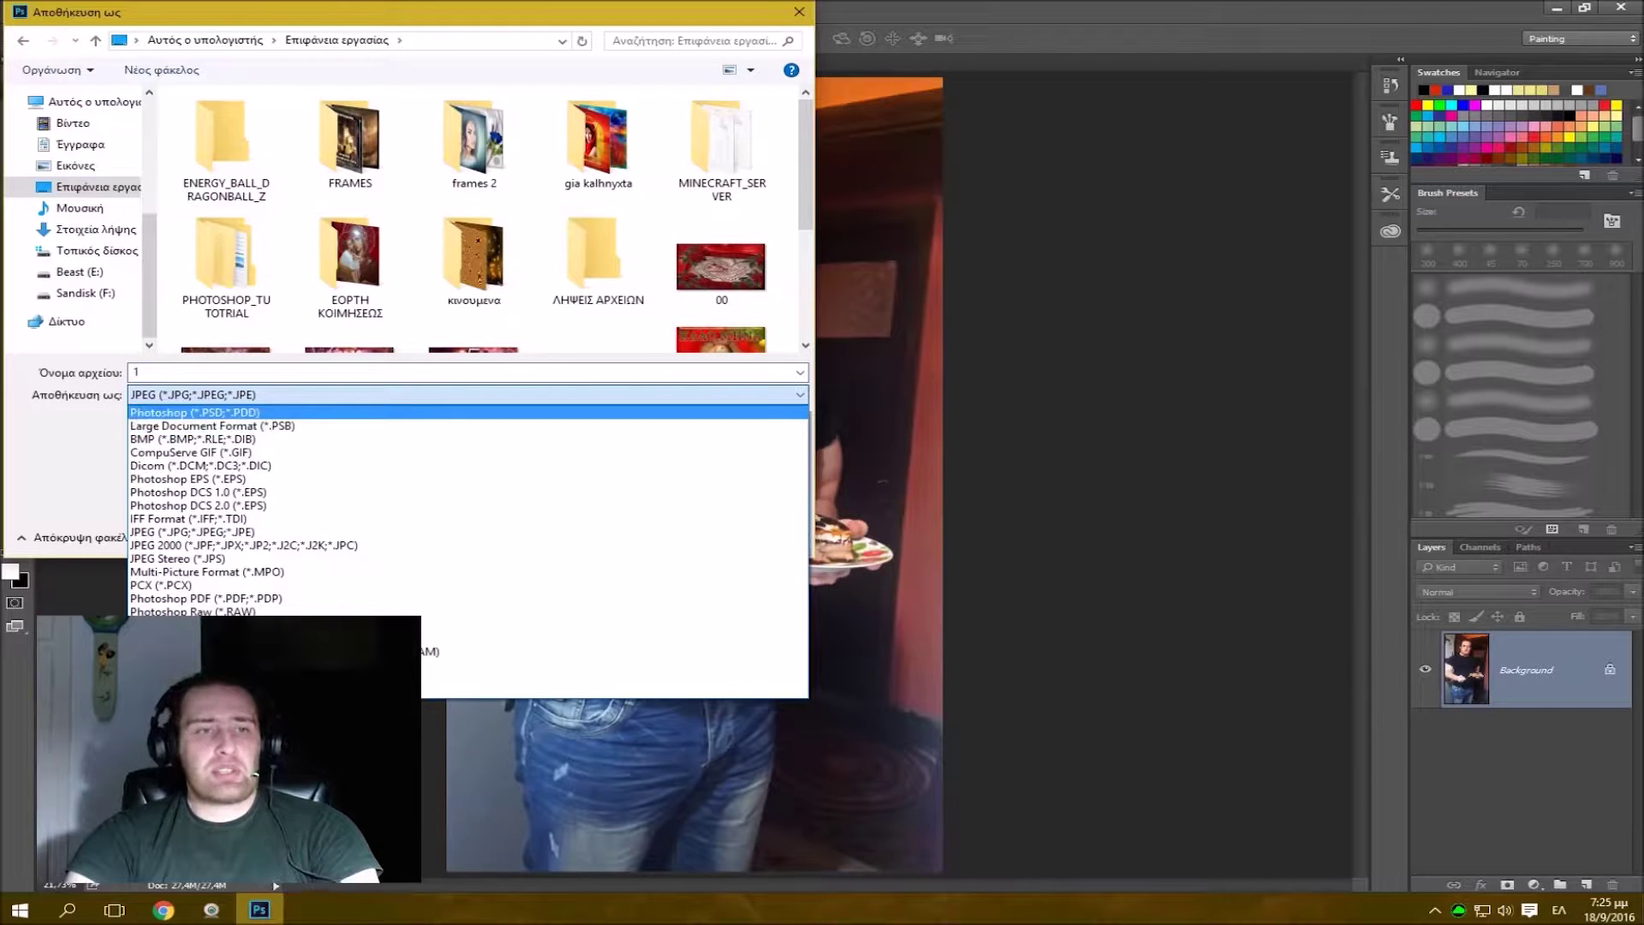
{"action": "key", "text": "Down"}
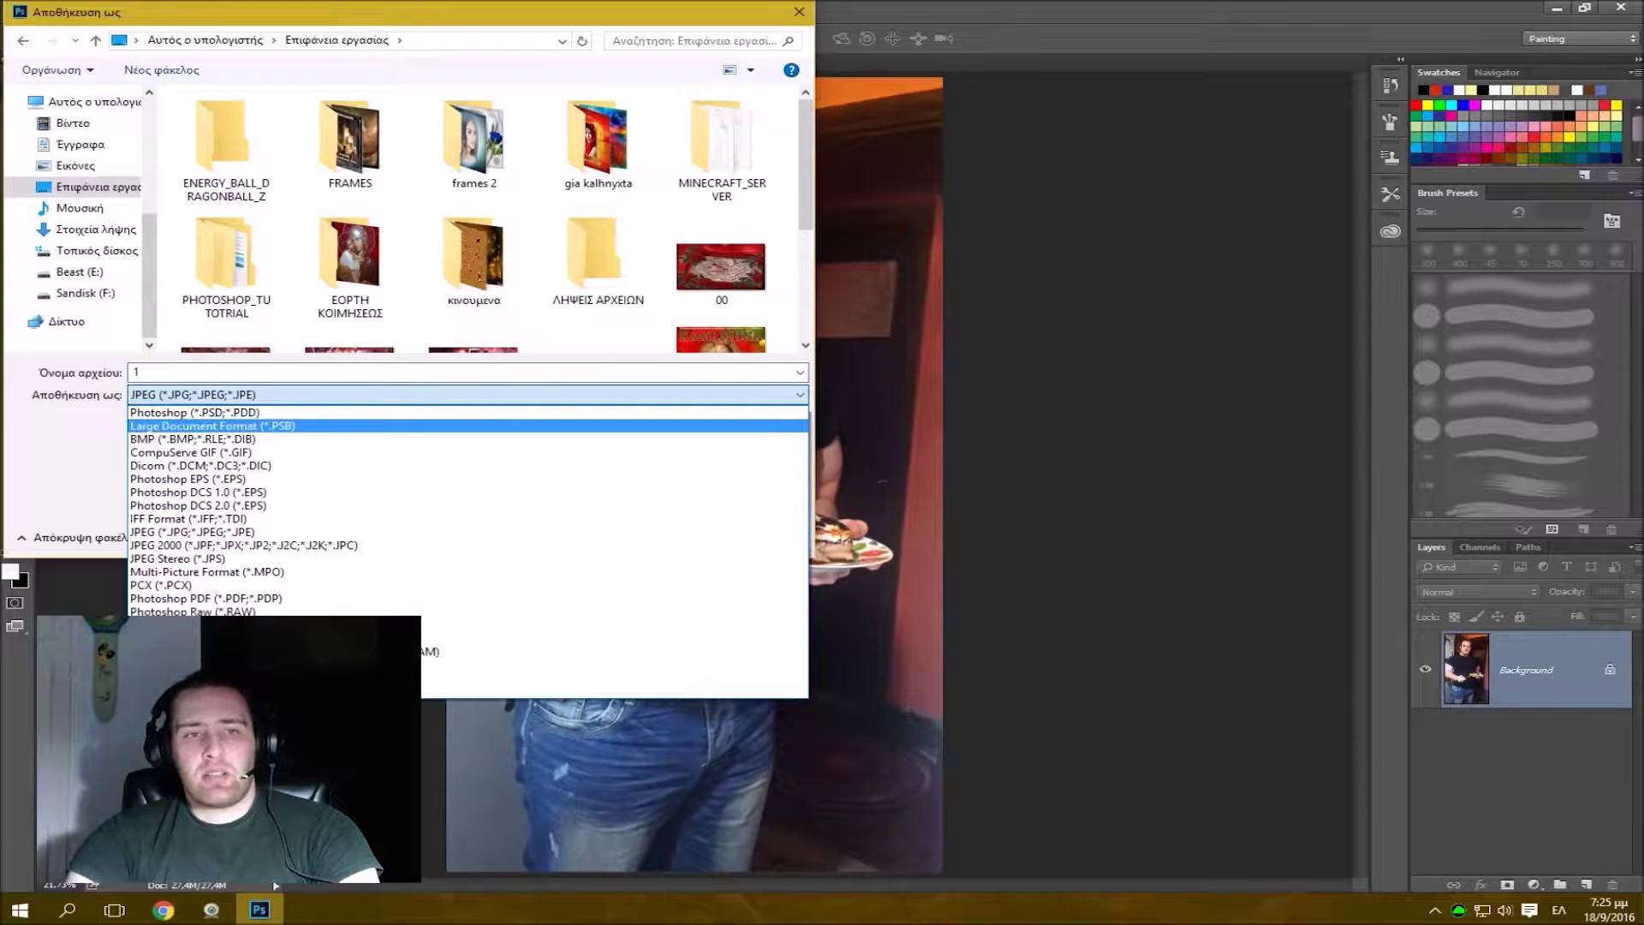
{"action": "key", "text": "Down"}
{"action": "key", "text": "Down"}
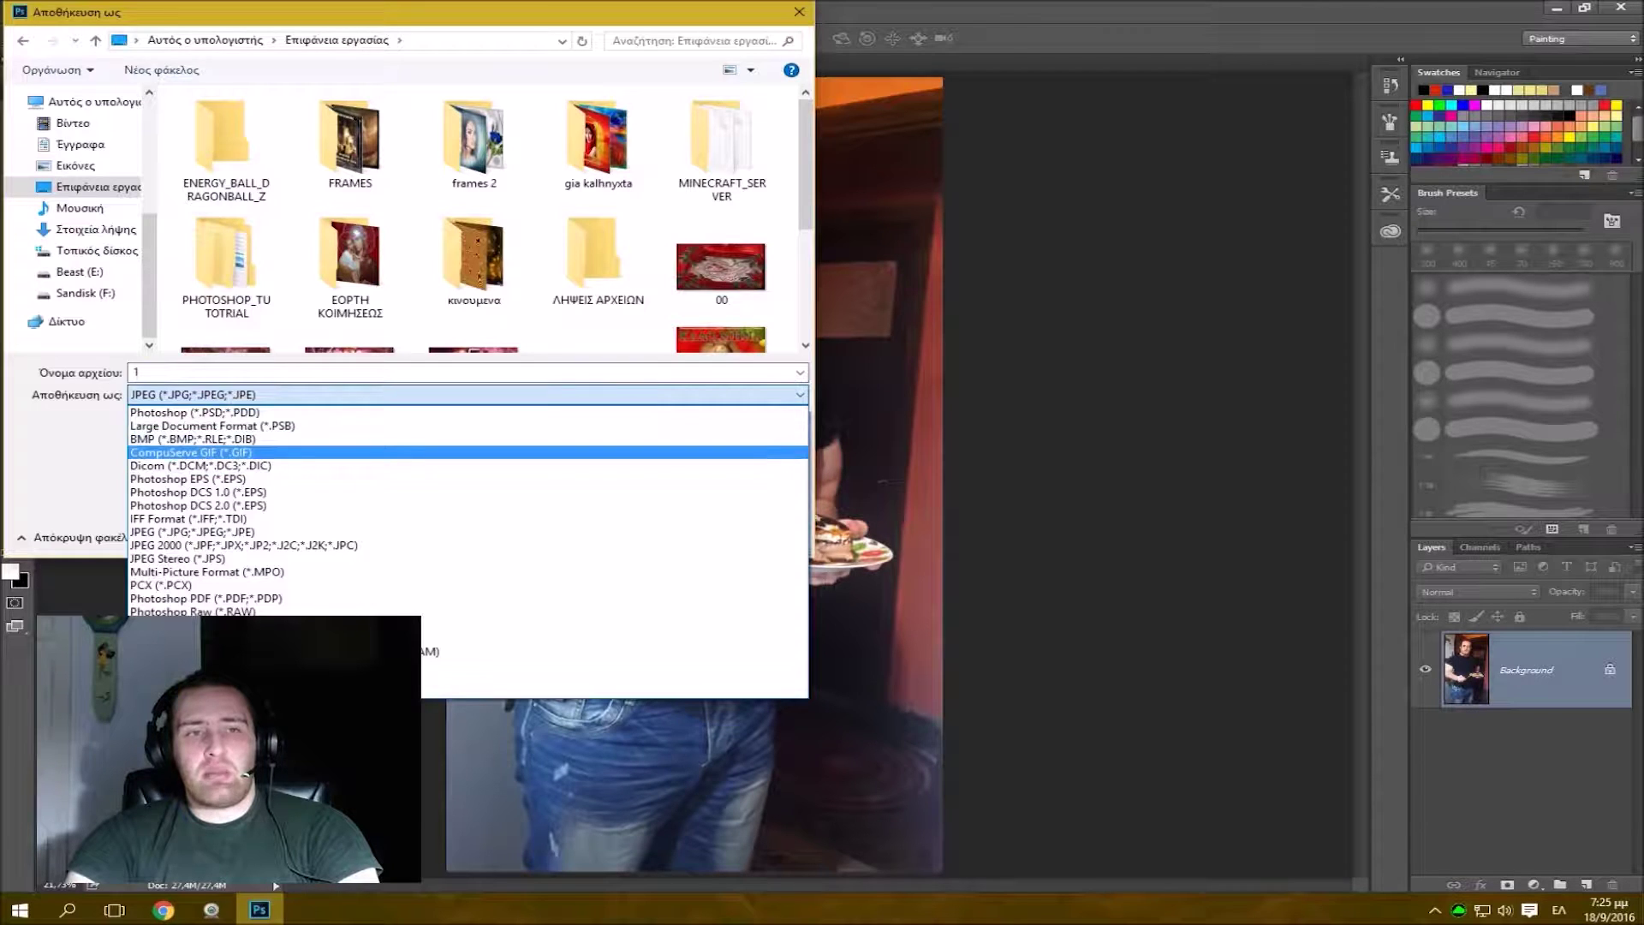
{"action": "key", "text": "Down"}
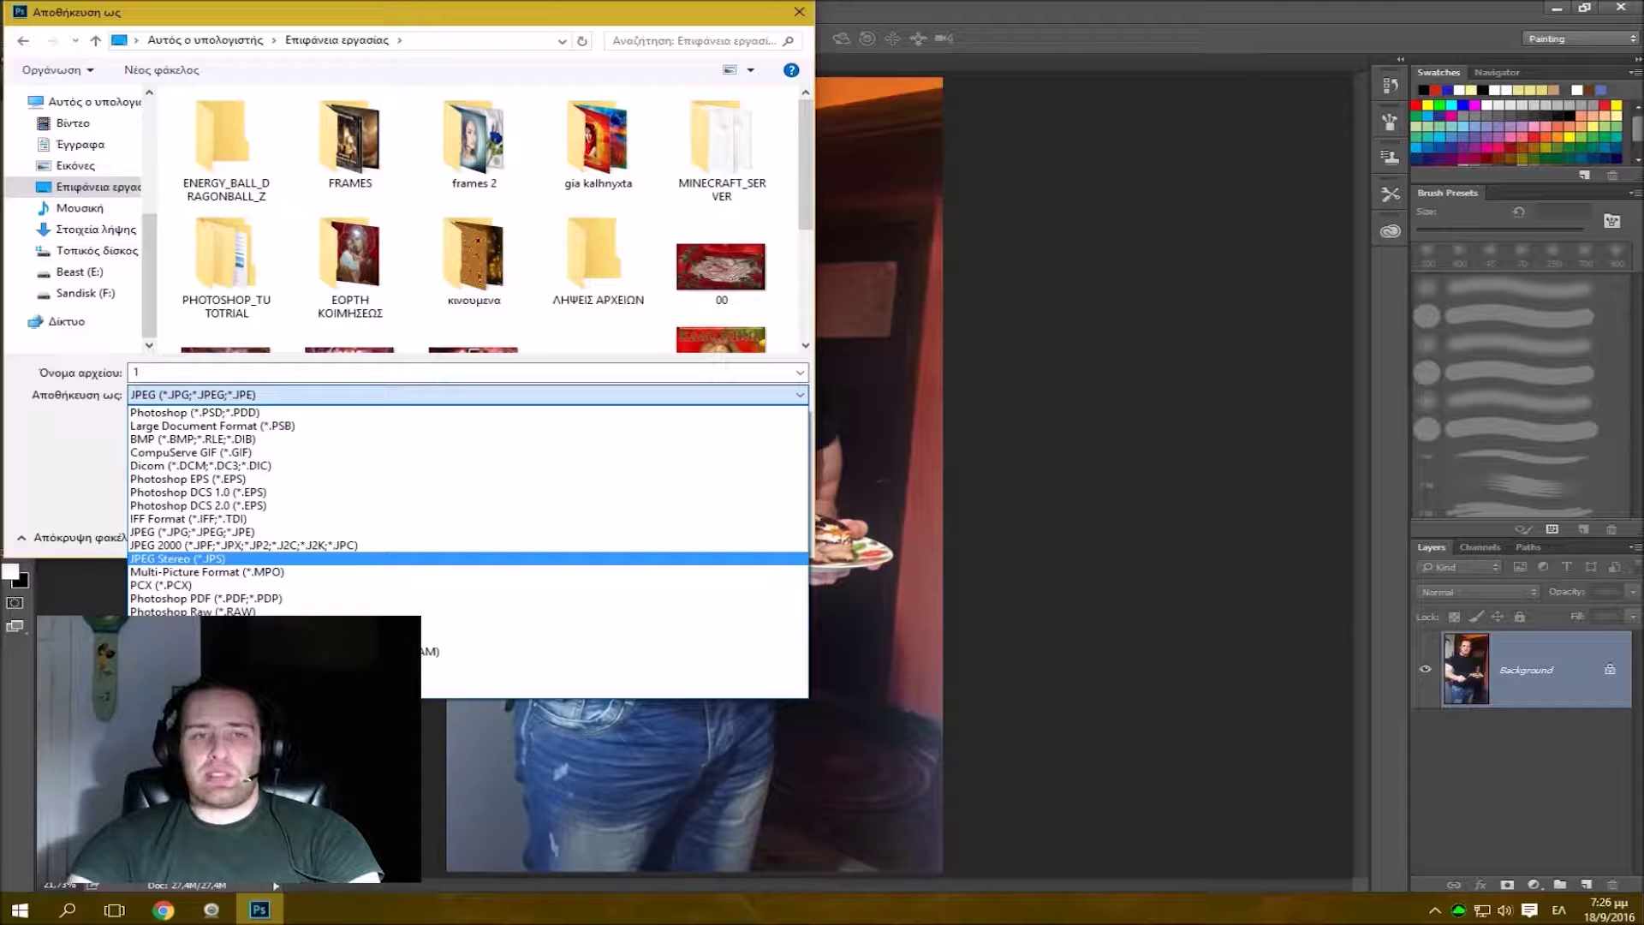
{"action": "key", "text": "Escape"}
{"action": "key", "text": "Escape"}
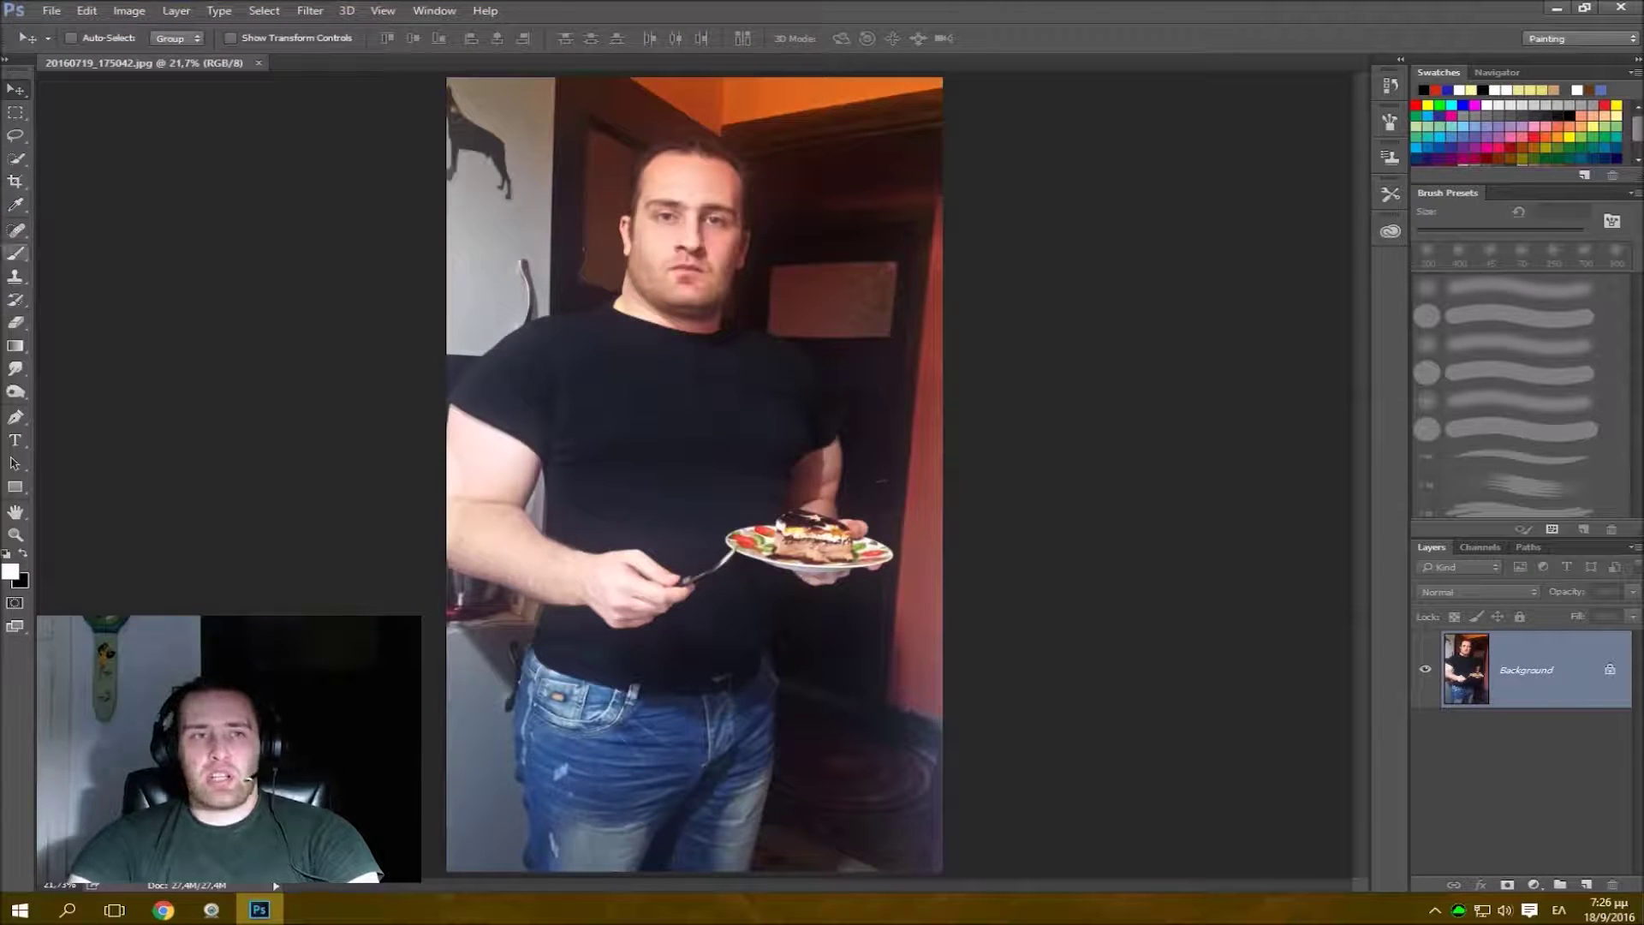
{"action": "left_click", "coordinate": [16, 229]}
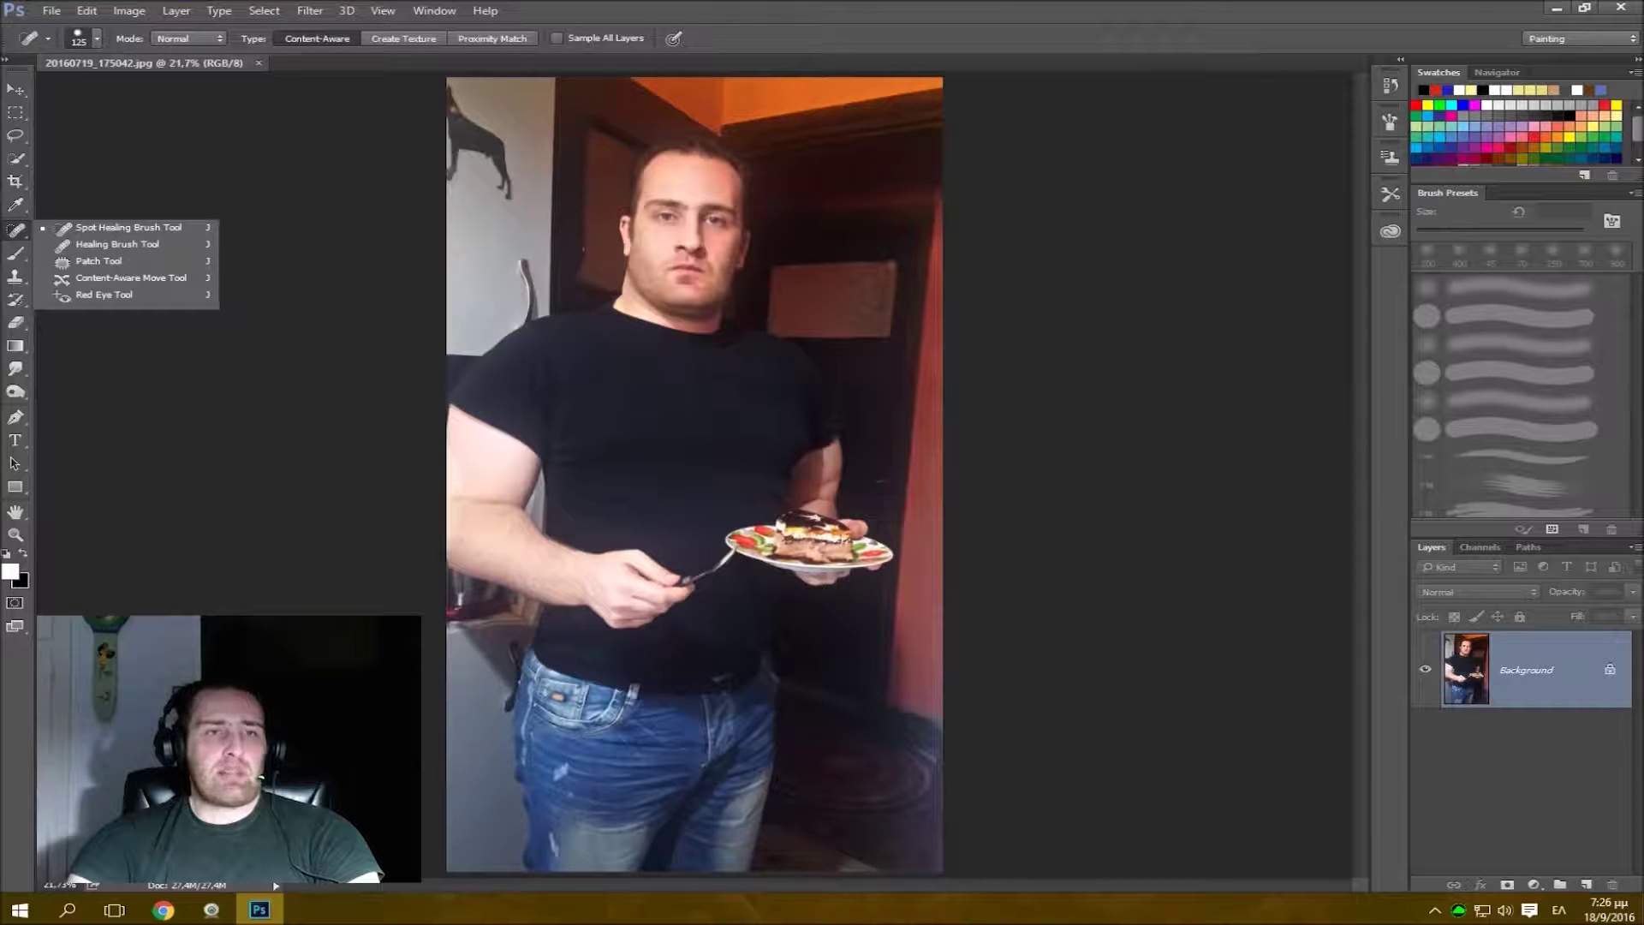
{"action": "left_click", "coordinate": [15, 158]}
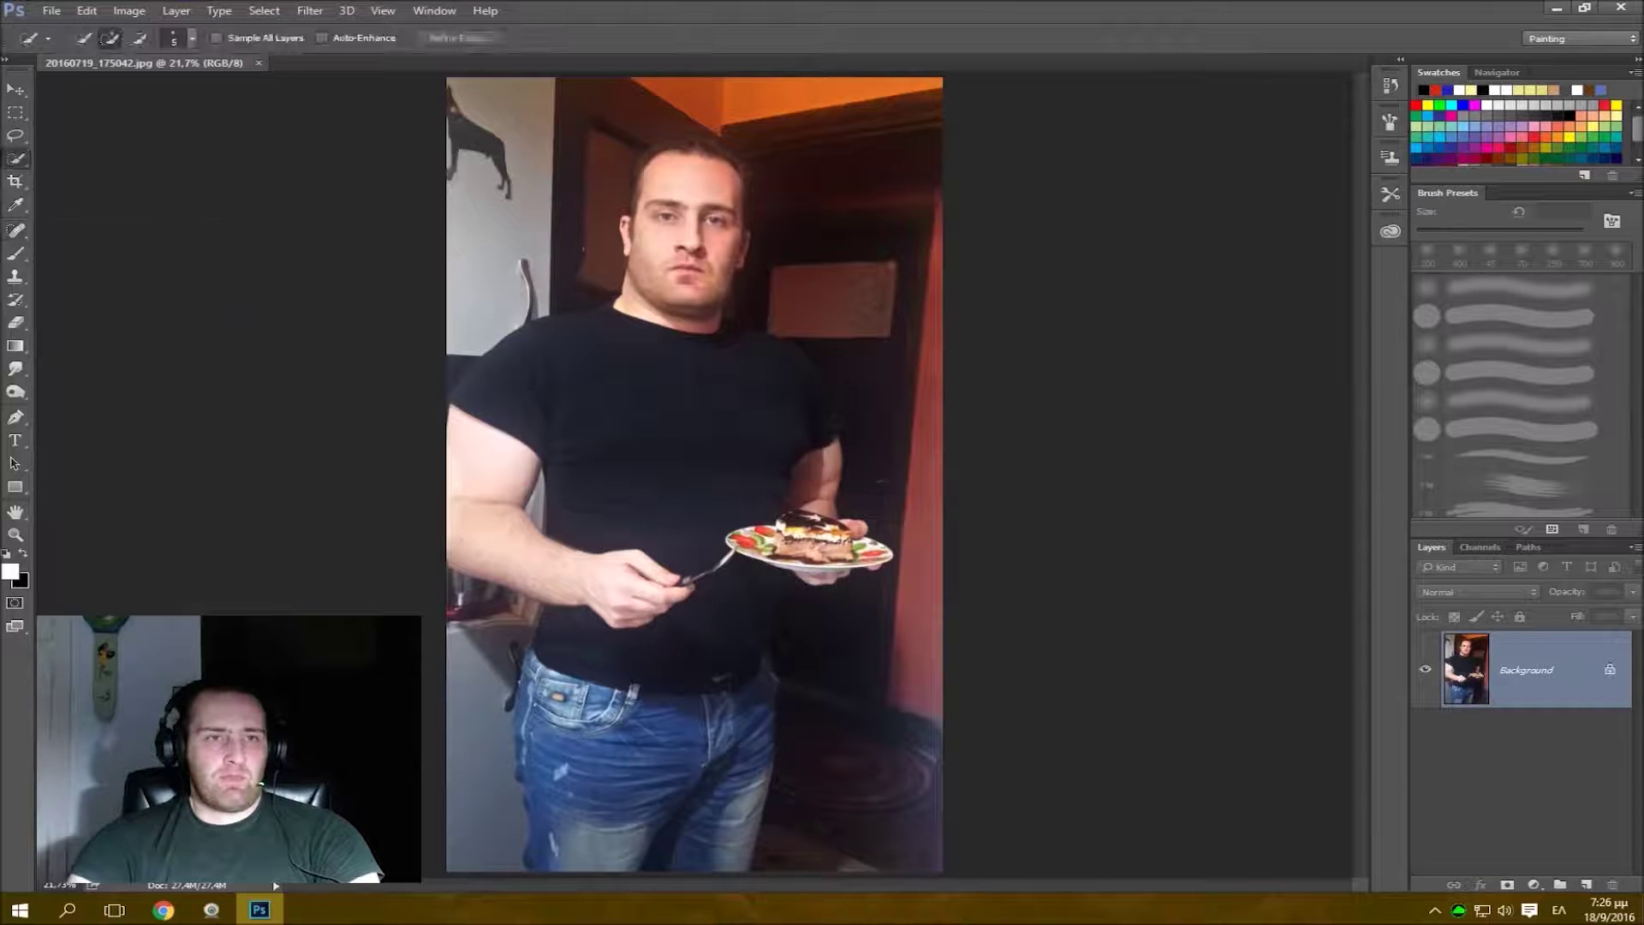
{"action": "right_click", "coordinate": [16, 158]}
{"action": "left_click", "coordinate": [86, 176]}
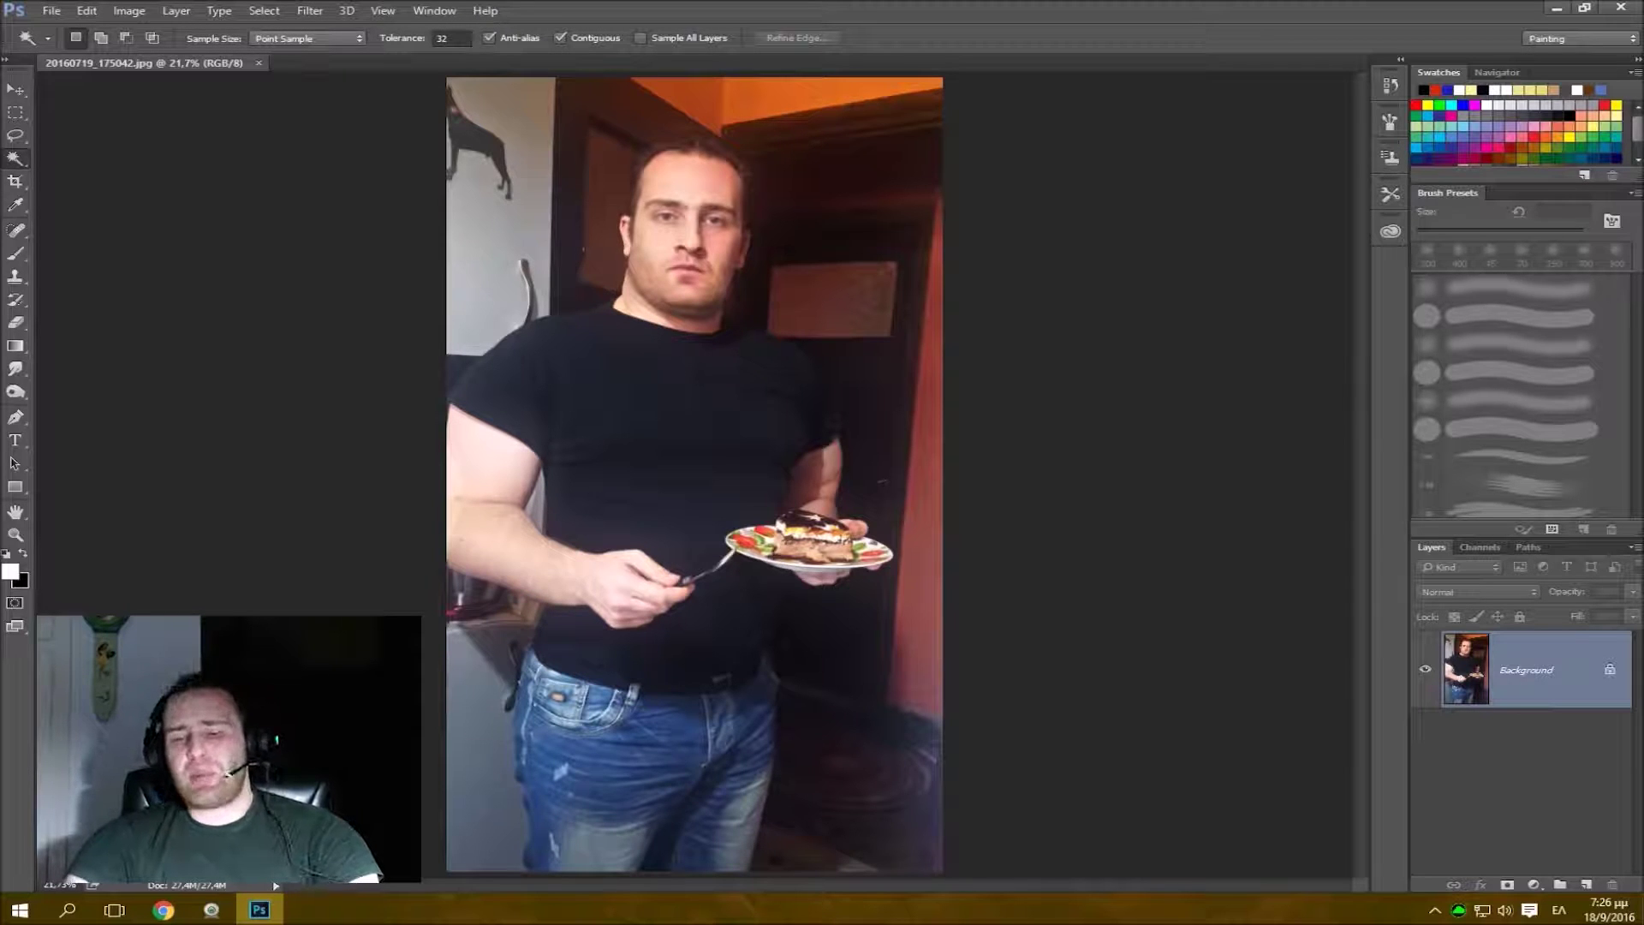
{"action": "left_click", "coordinate": [715, 218]}
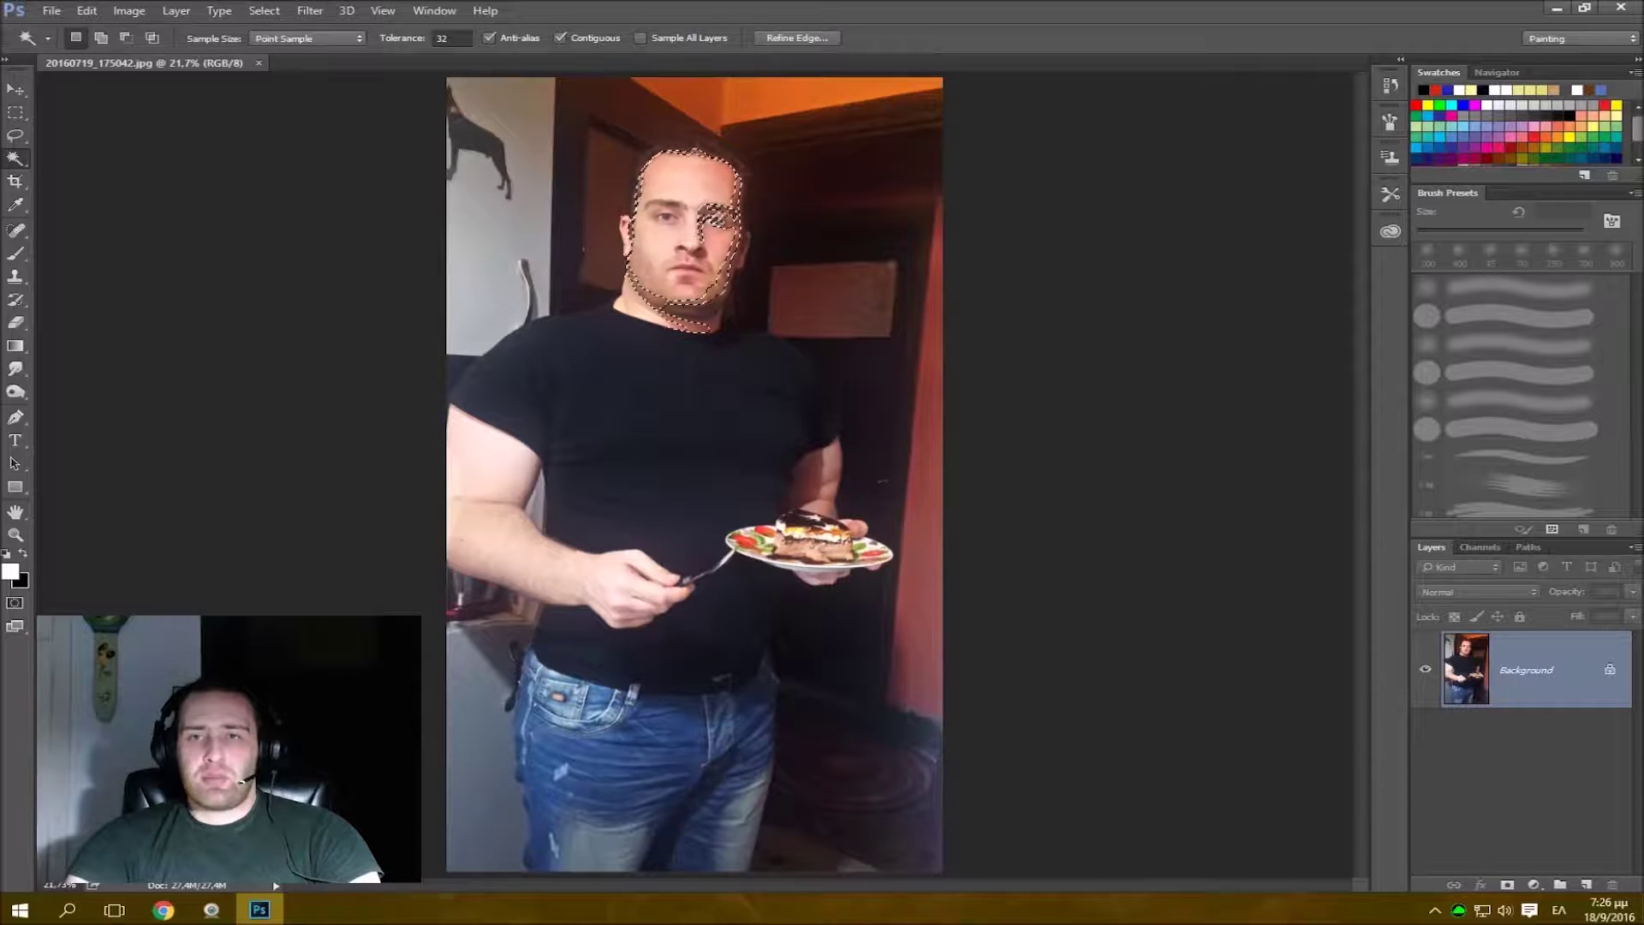
{"action": "mouse_move", "coordinate": [715, 218]}
{"action": "left_mouse_down"}
{"action": "mouse_move", "coordinate": [809, 221]}
{"action": "mouse_move", "coordinate": [731, 220]}
{"action": "left_mouse_up"}
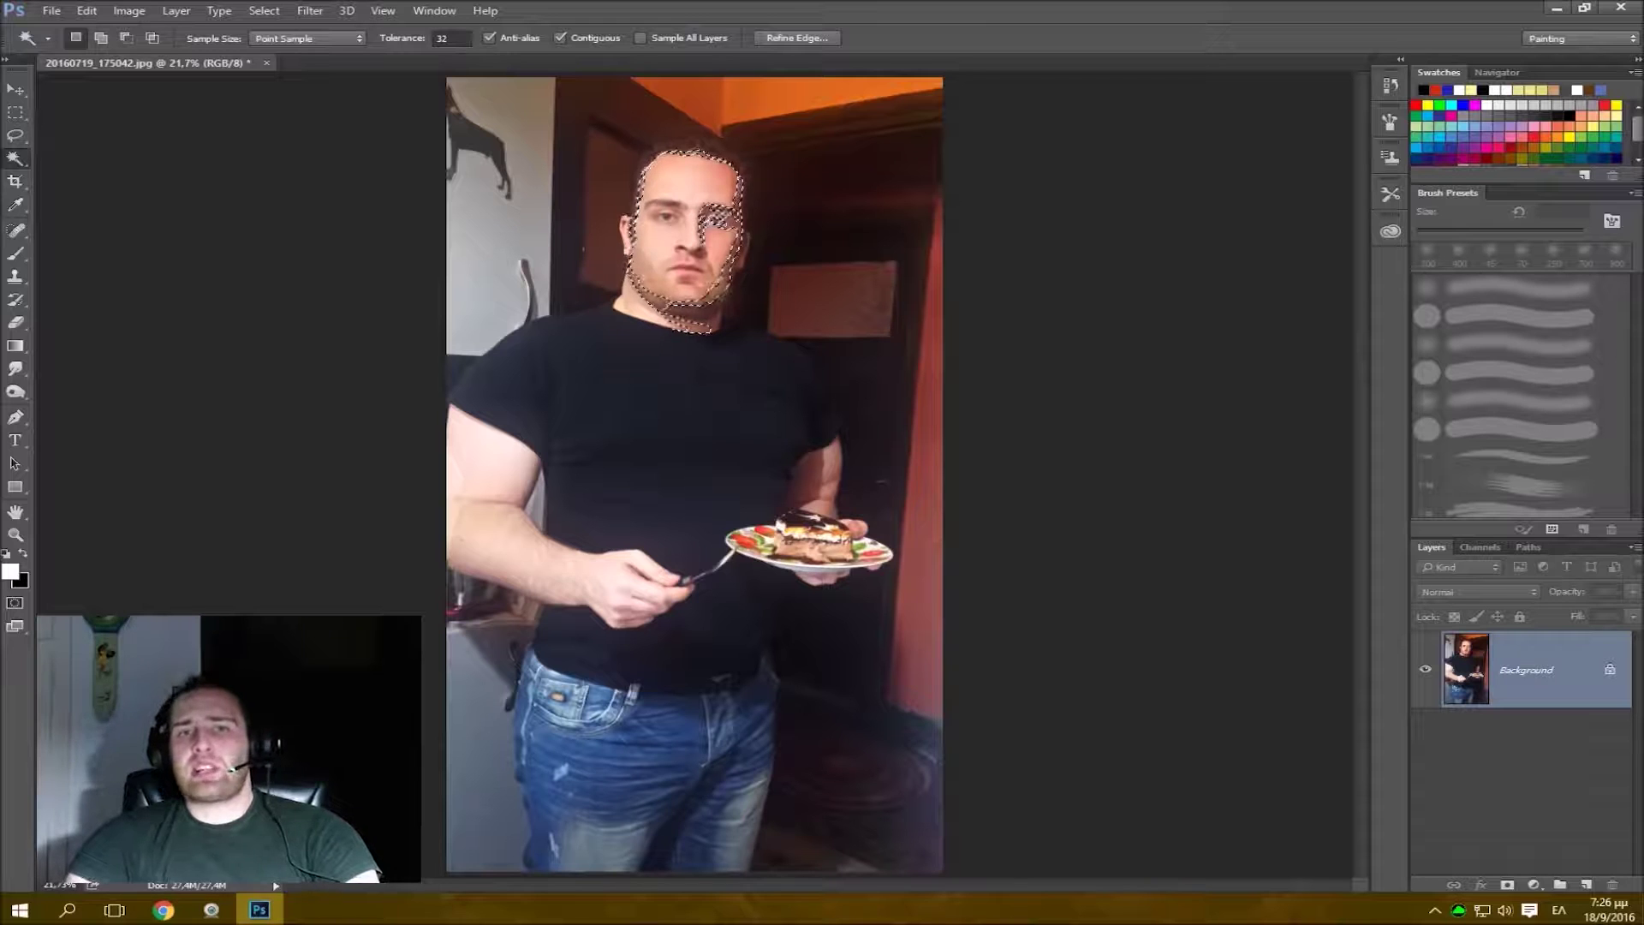
{"action": "key", "text": "ctrl+d"}
{"action": "key", "text": "ctrl+d"}
{"action": "key", "text": "v"}
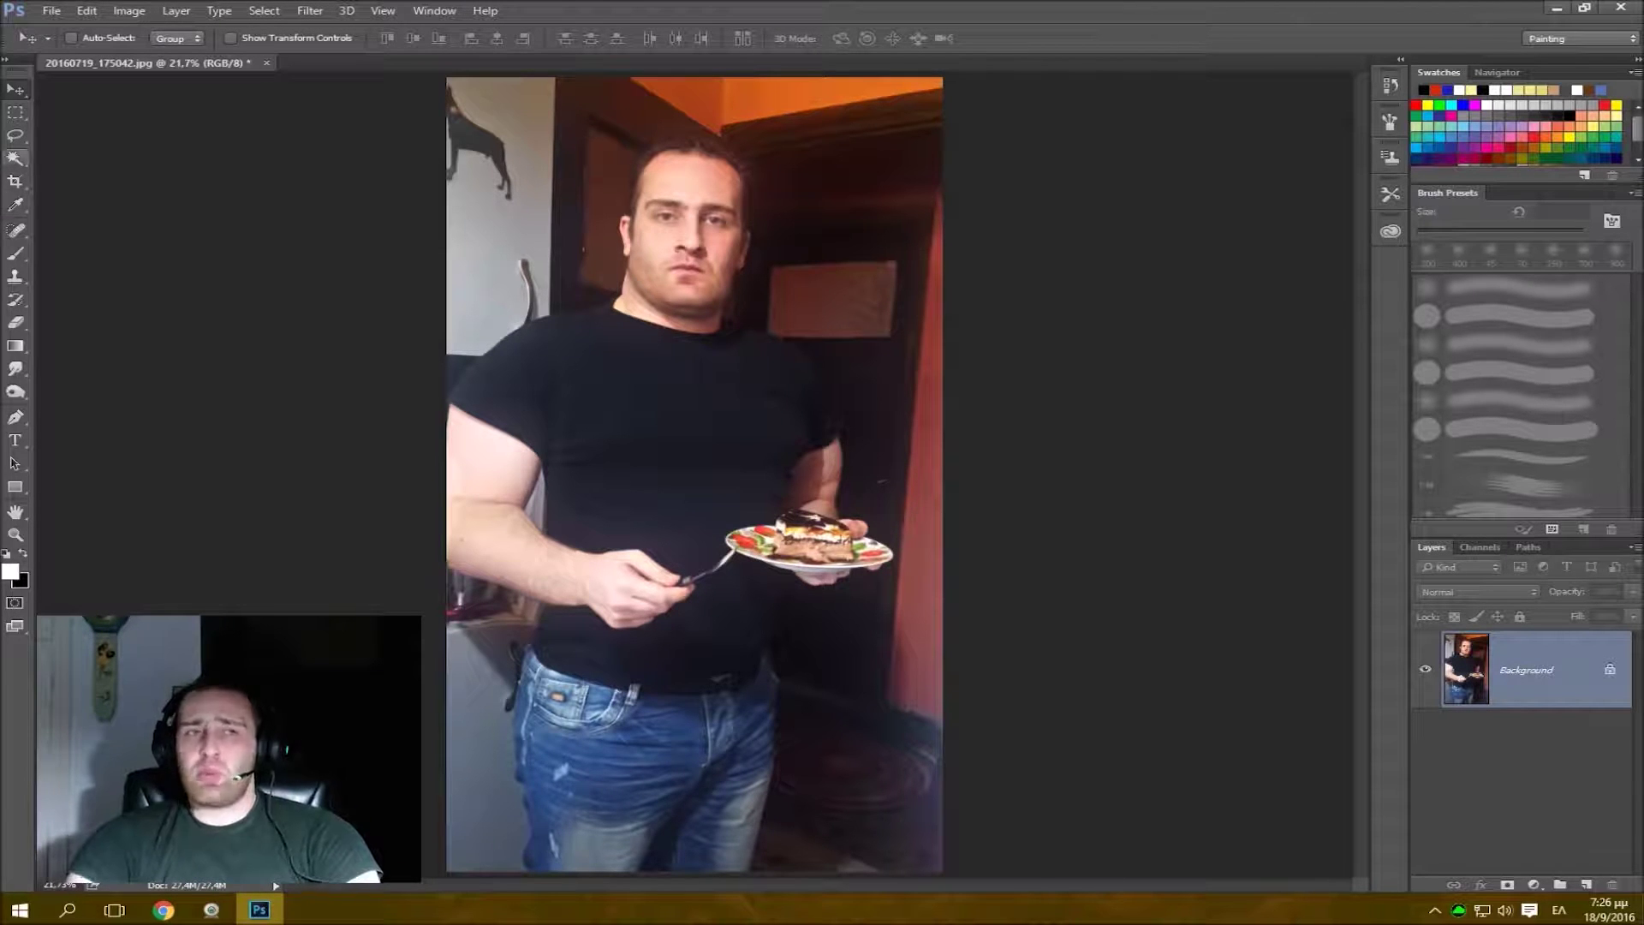
{"action": "left_click", "coordinate": [16, 159]}
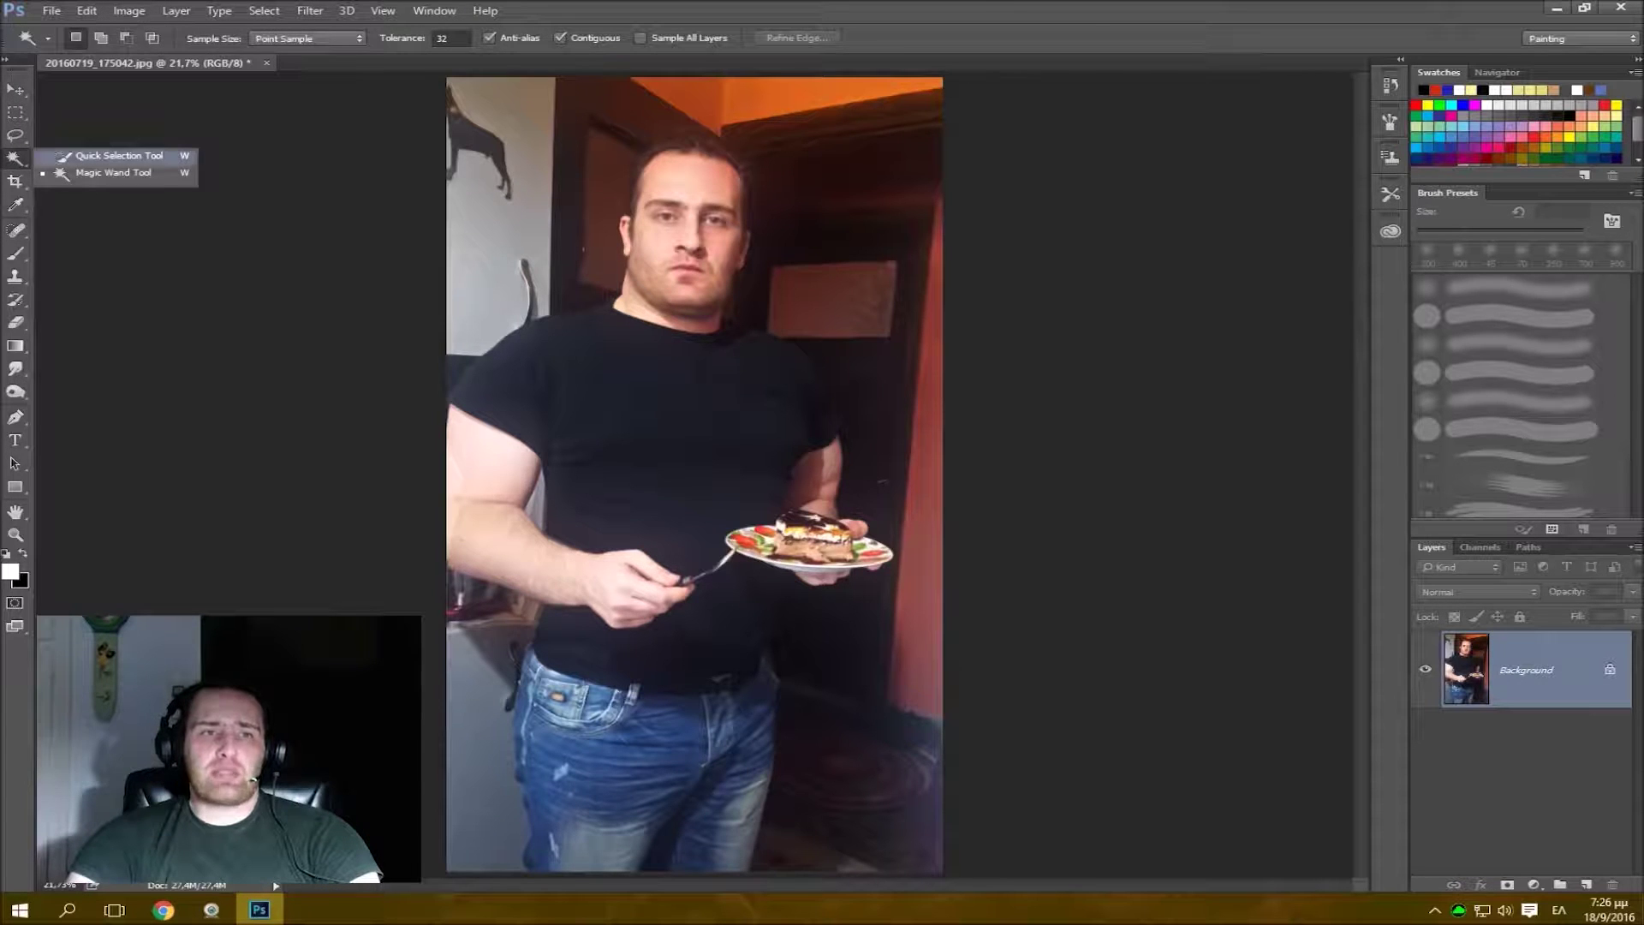
{"action": "left_click", "coordinate": [111, 156]}
{"action": "left_click_drag", "start_coordinate": [685, 591], "coordinate": [626, 224]}
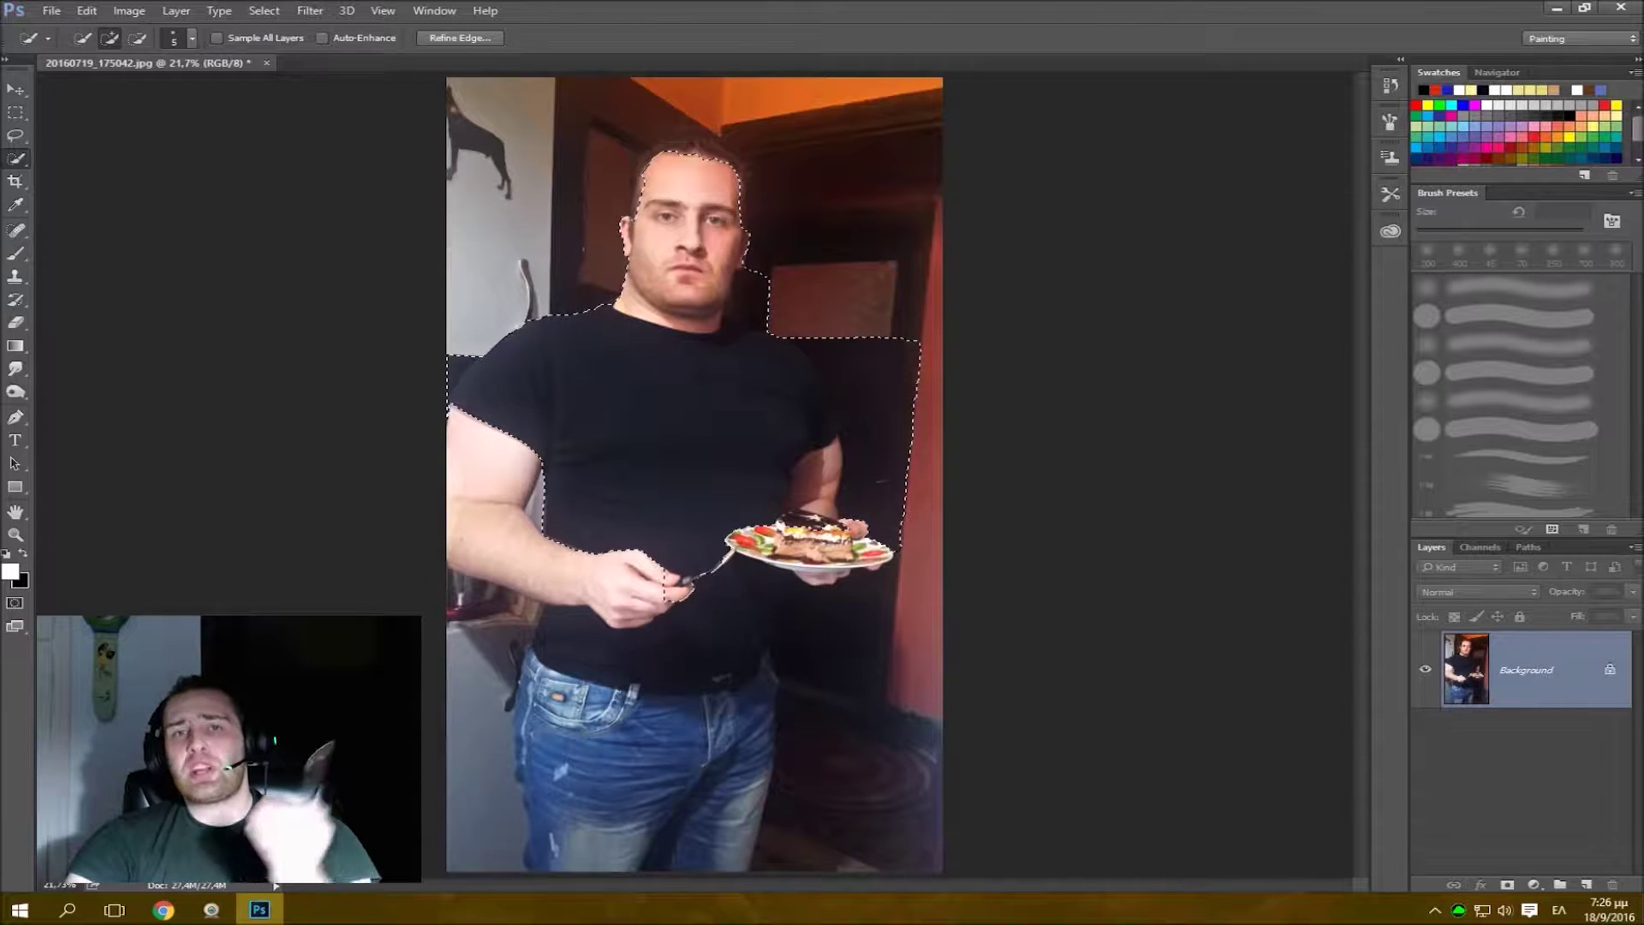
{"action": "key", "text": "ctrl+d"}
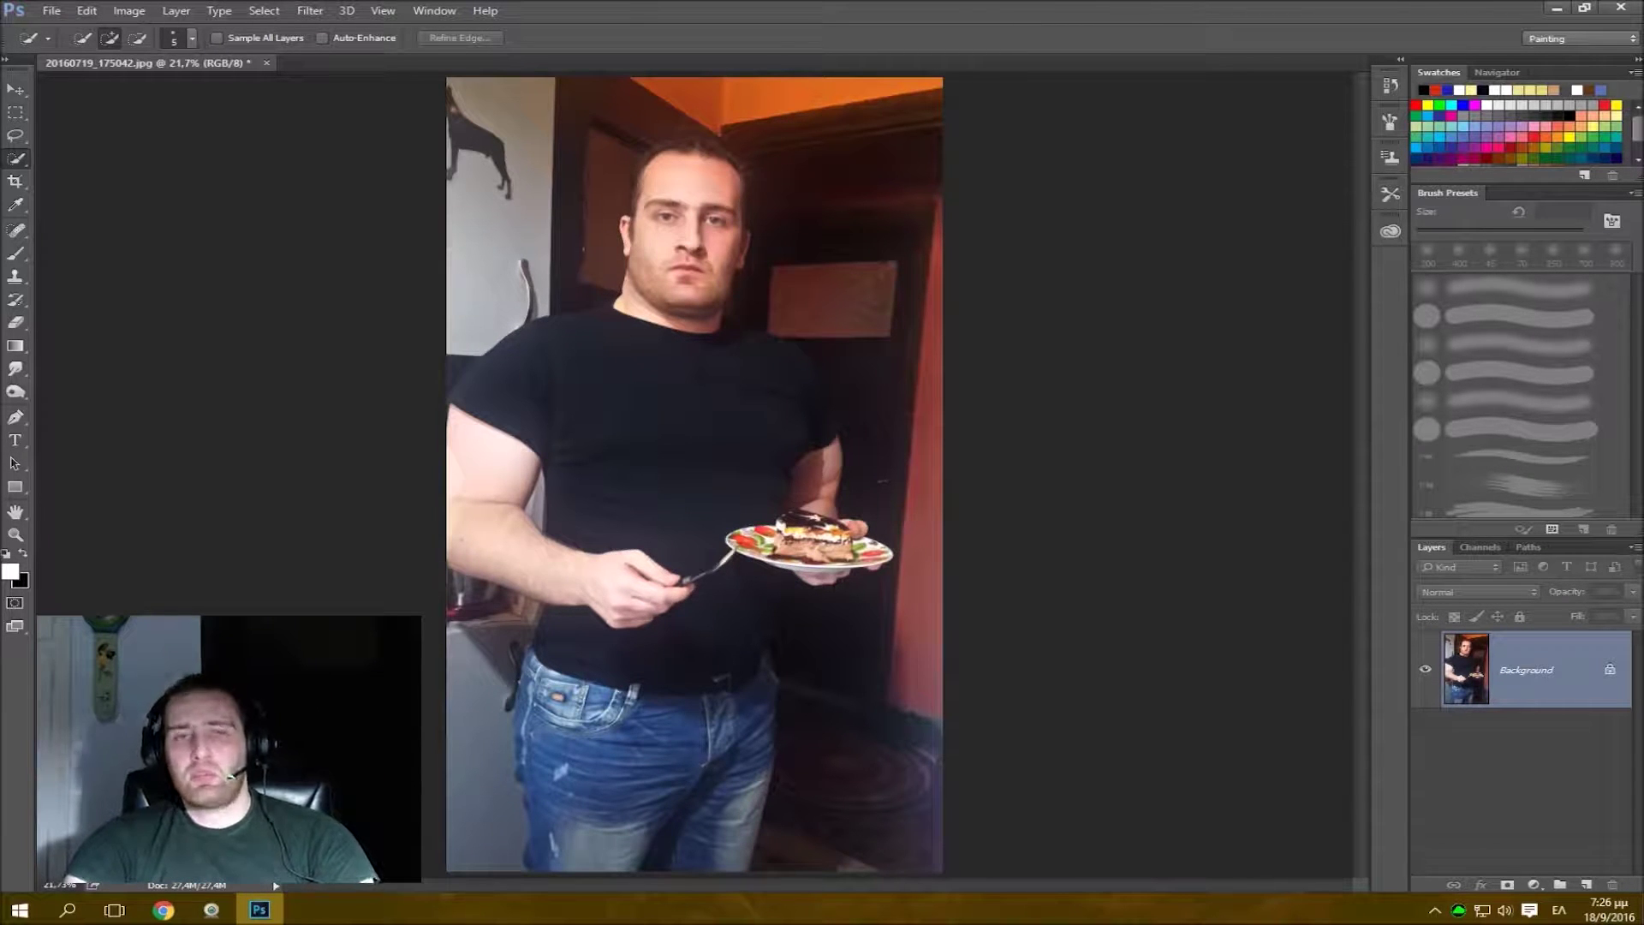
{"action": "key", "text": "v"}
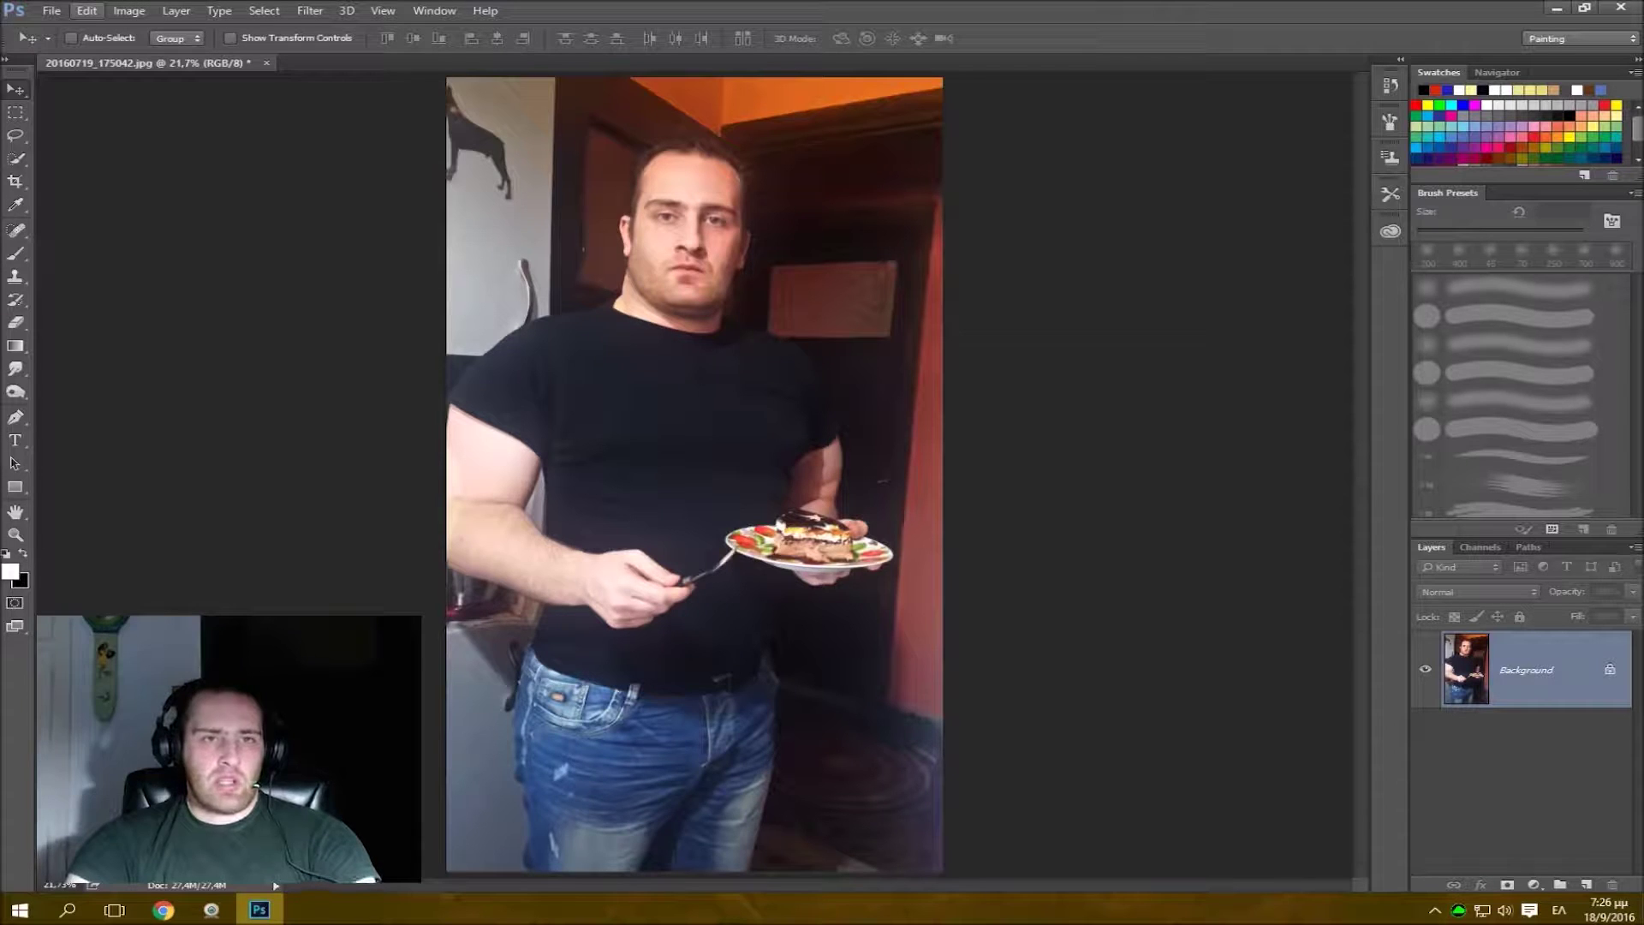
- Reopen Save As, name the file '1', choose Photoshop PSD, then cancel without saving
{"action": "left_click", "coordinate": [51, 11]}
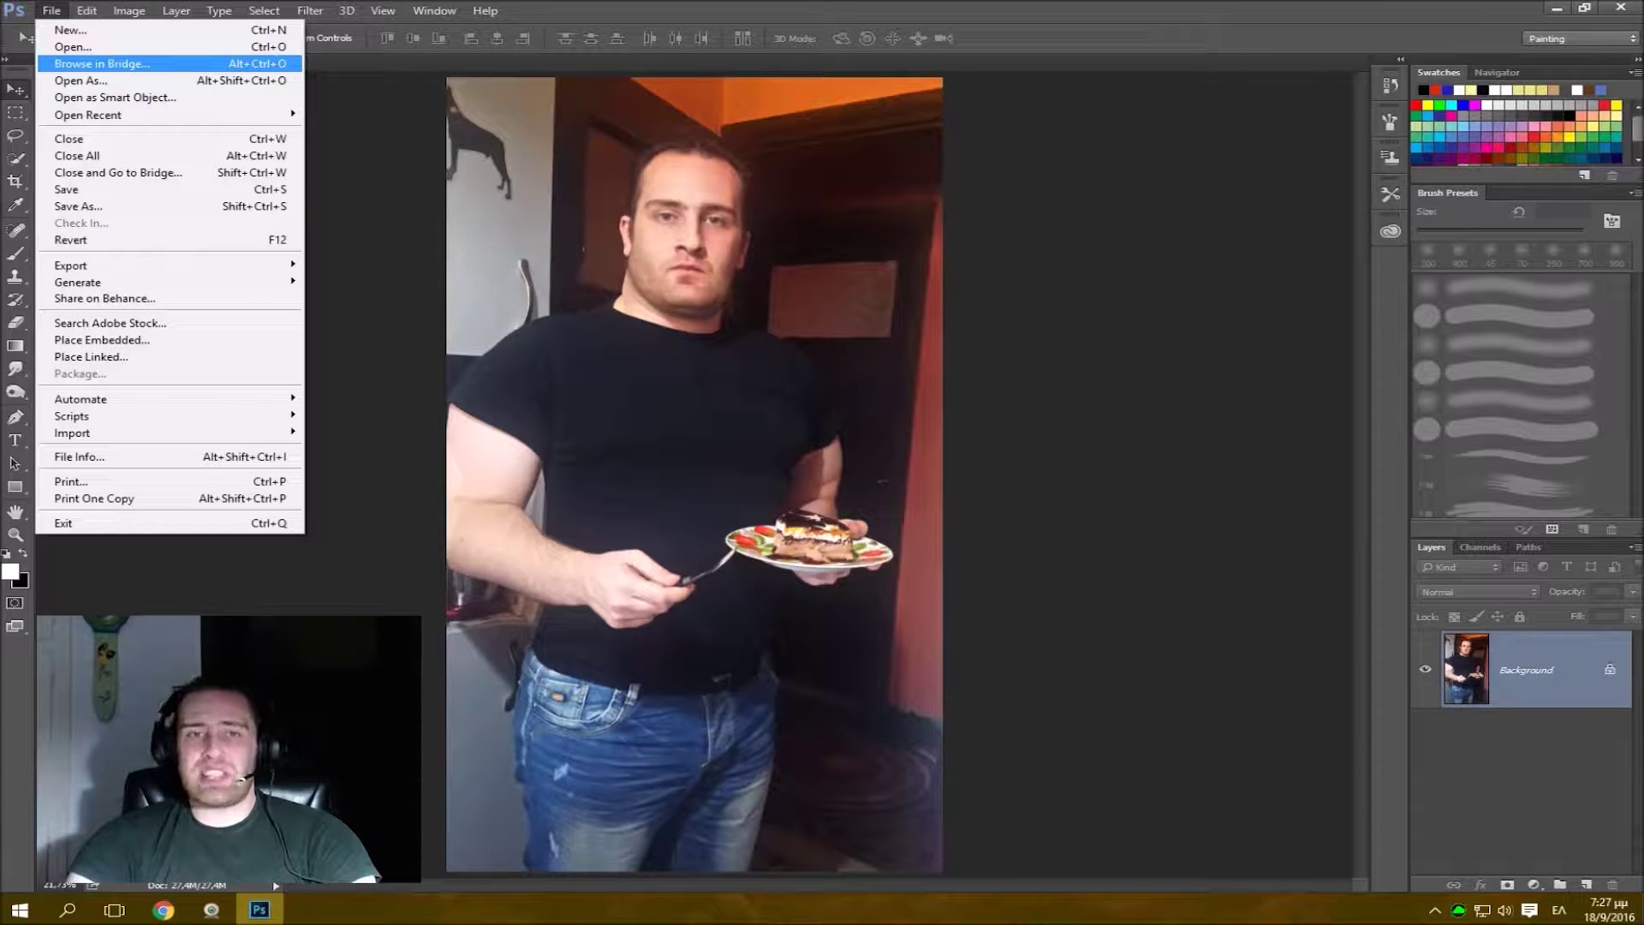
{"action": "left_click", "coordinate": [78, 206]}
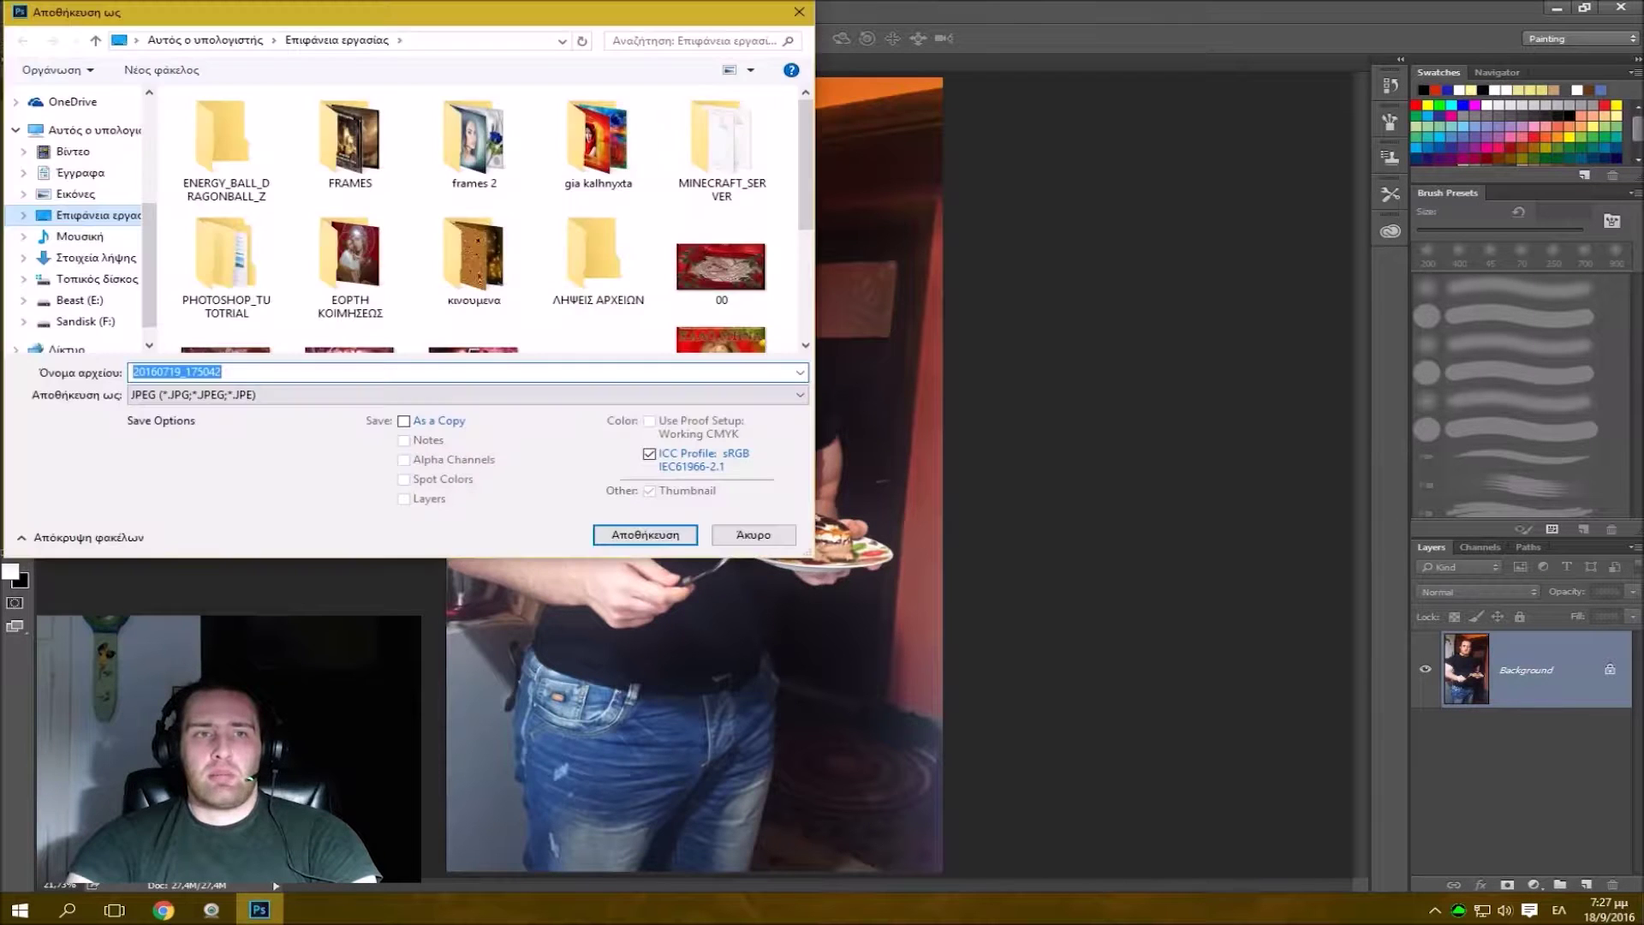
{"action": "type", "text": "1"}
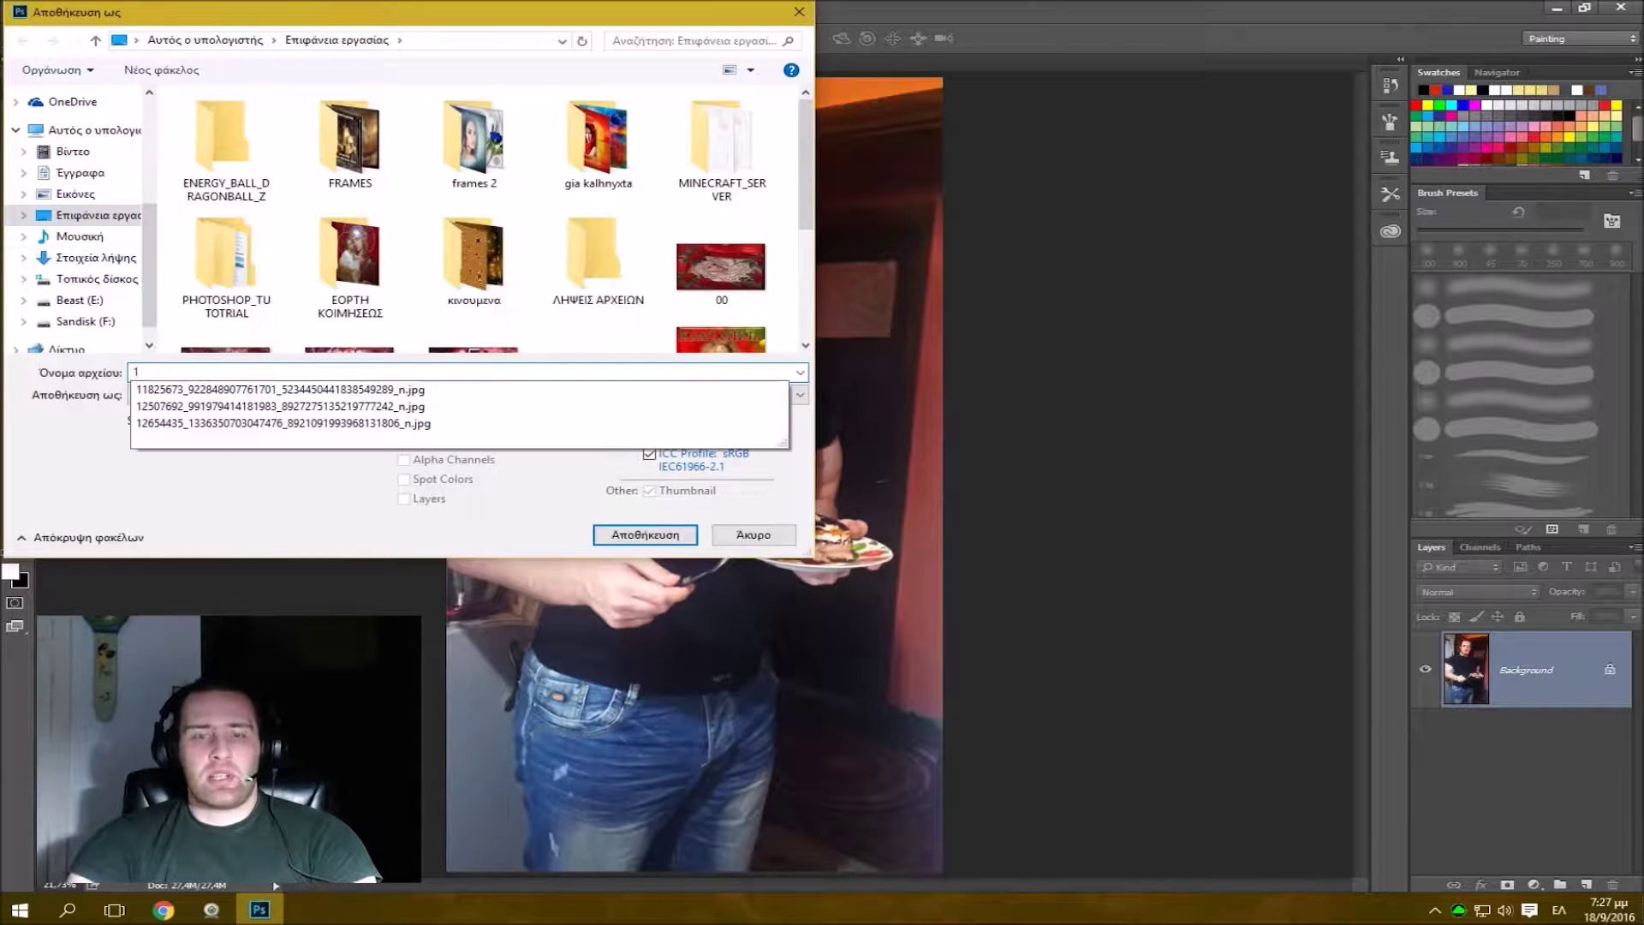
{"action": "left_click", "coordinate": [799, 395]}
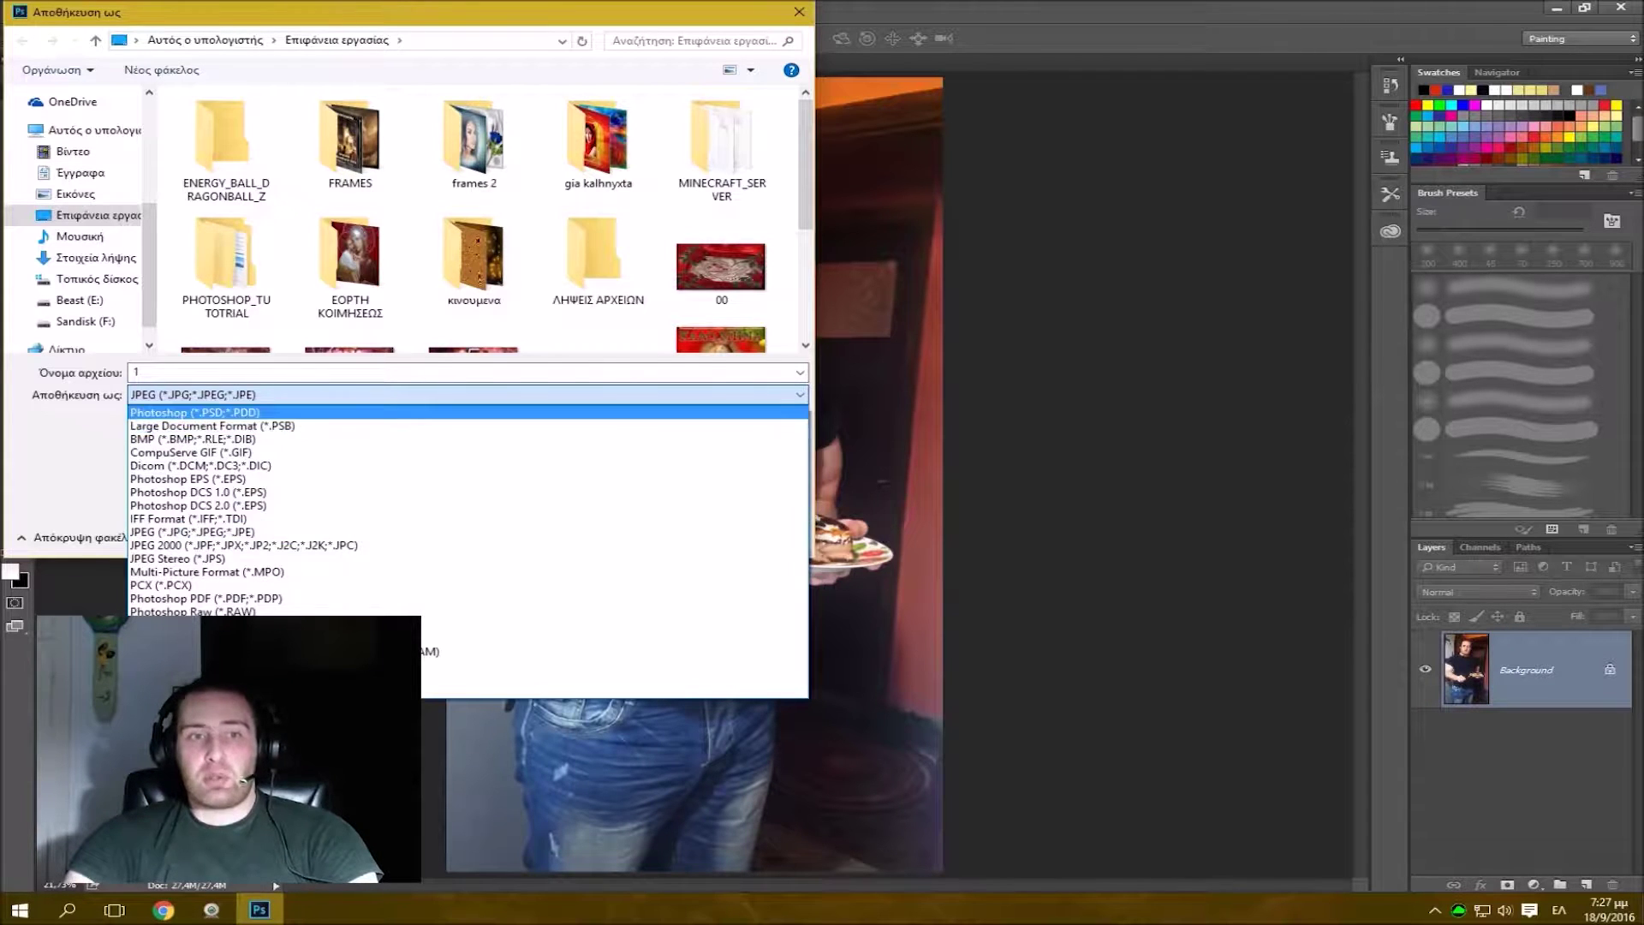
{"action": "left_click", "coordinate": [195, 412]}
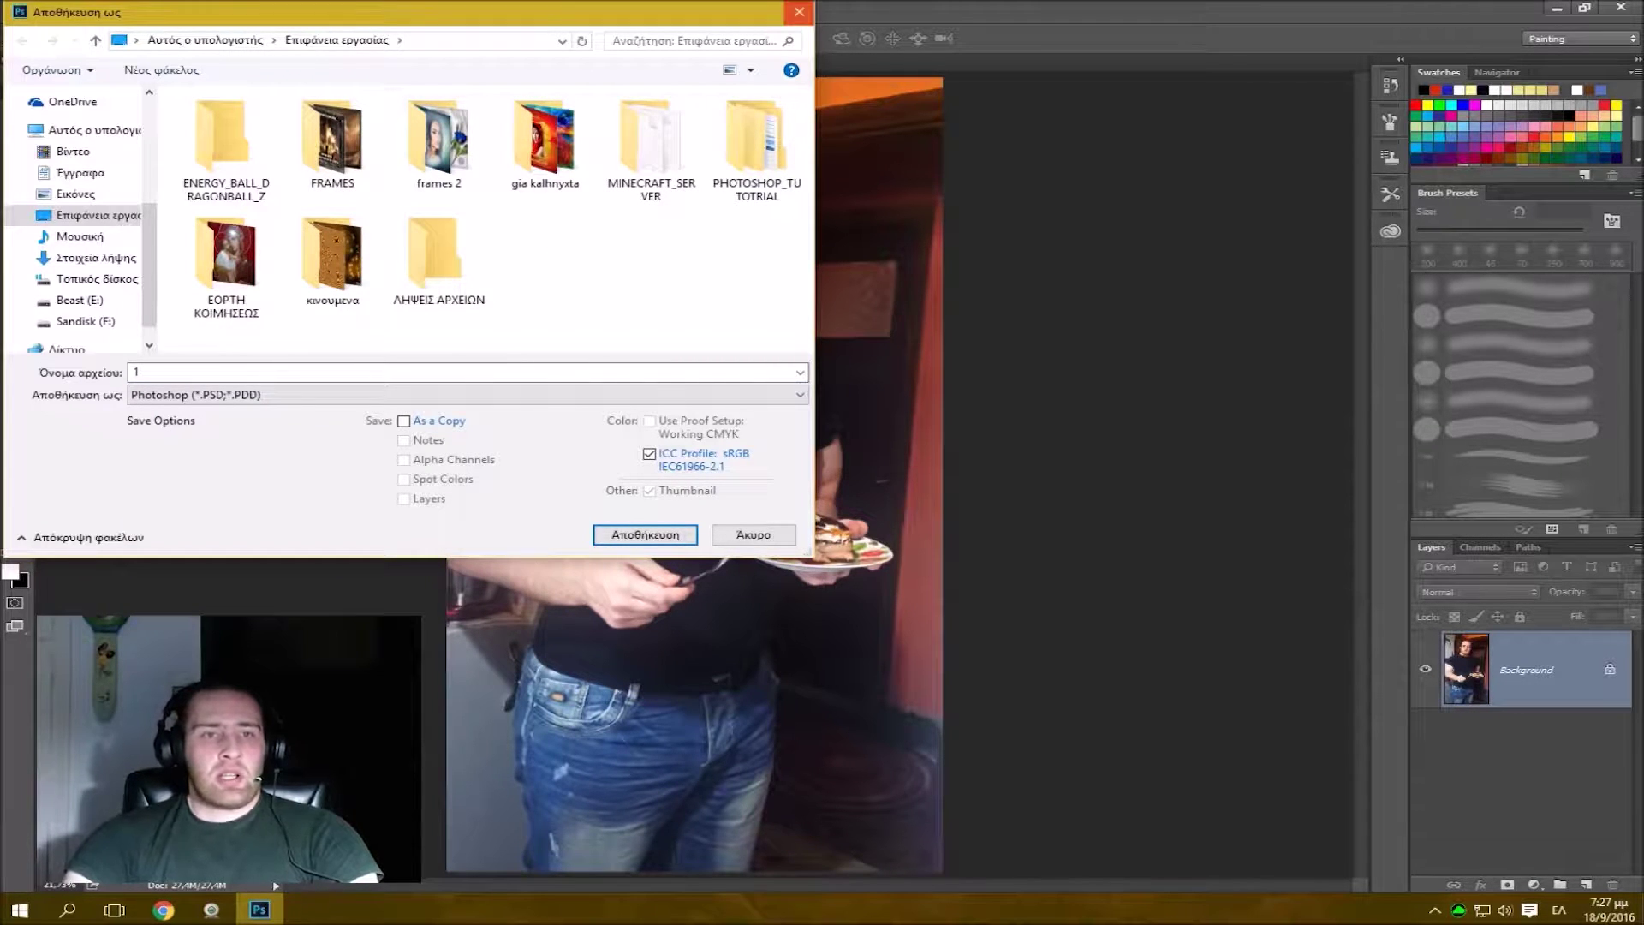
{"action": "key", "text": "Escape"}
- Paint thick black brush scribbles across the man's face and torso
{"action": "key", "text": "b"}
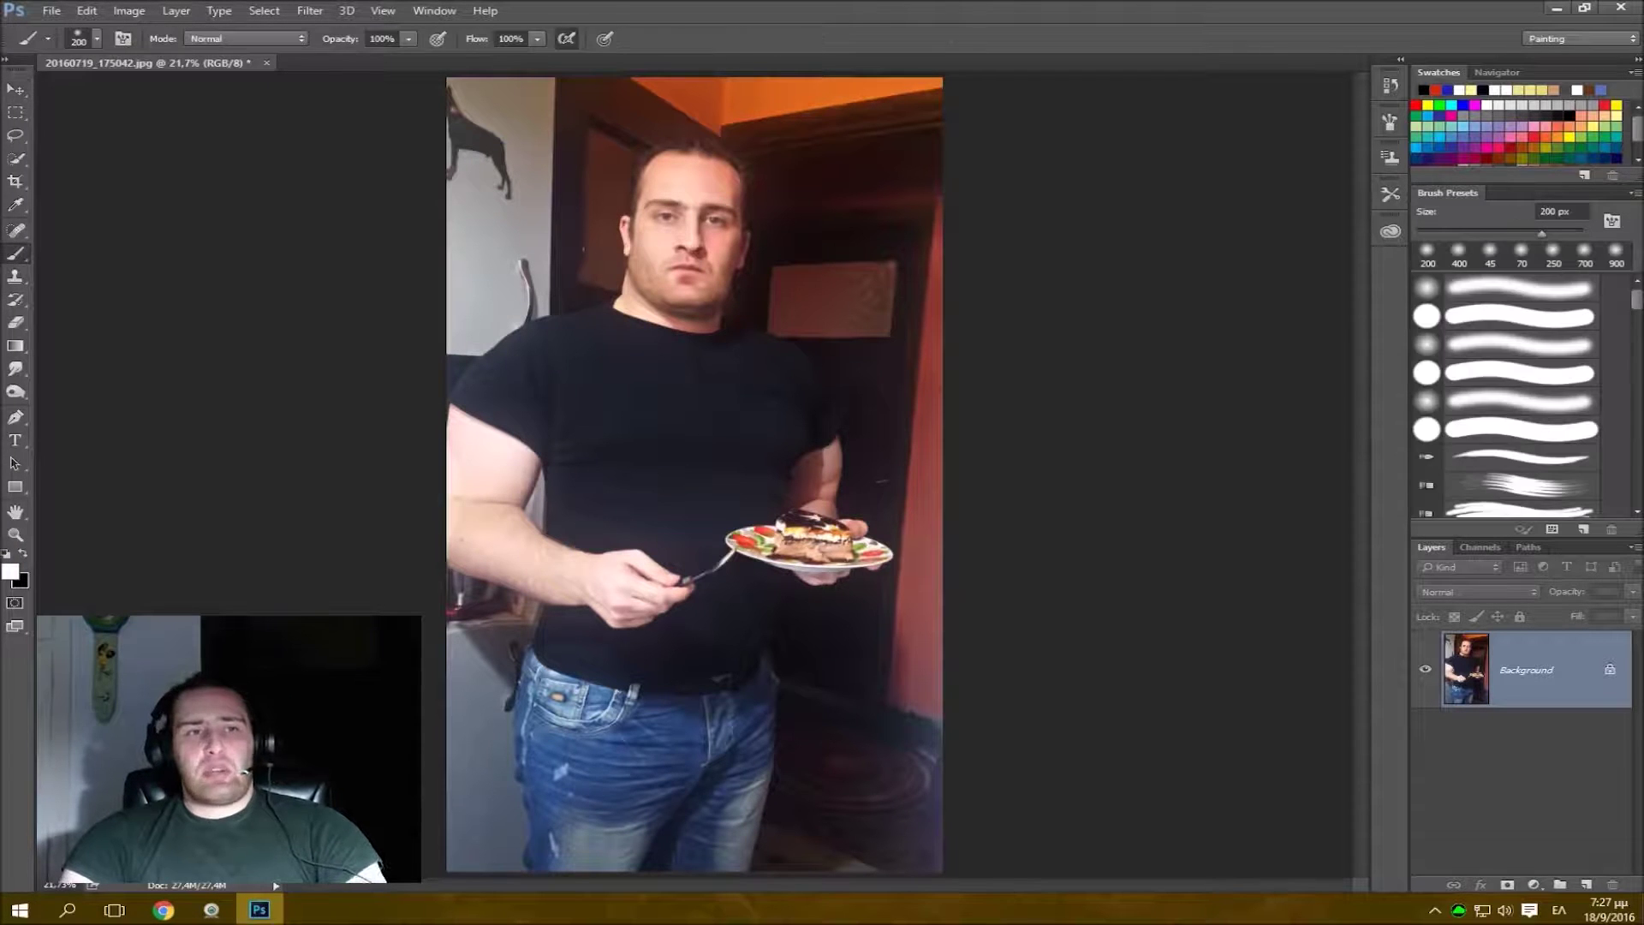
{"action": "key", "text": "x"}
{"action": "mouse_move", "coordinate": [714, 233]}
{"action": "left_mouse_down"}
{"action": "mouse_move", "coordinate": [634, 608]}
{"action": "mouse_move", "coordinate": [937, 530]}
{"action": "mouse_move", "coordinate": [480, 847]}
{"action": "left_mouse_up"}
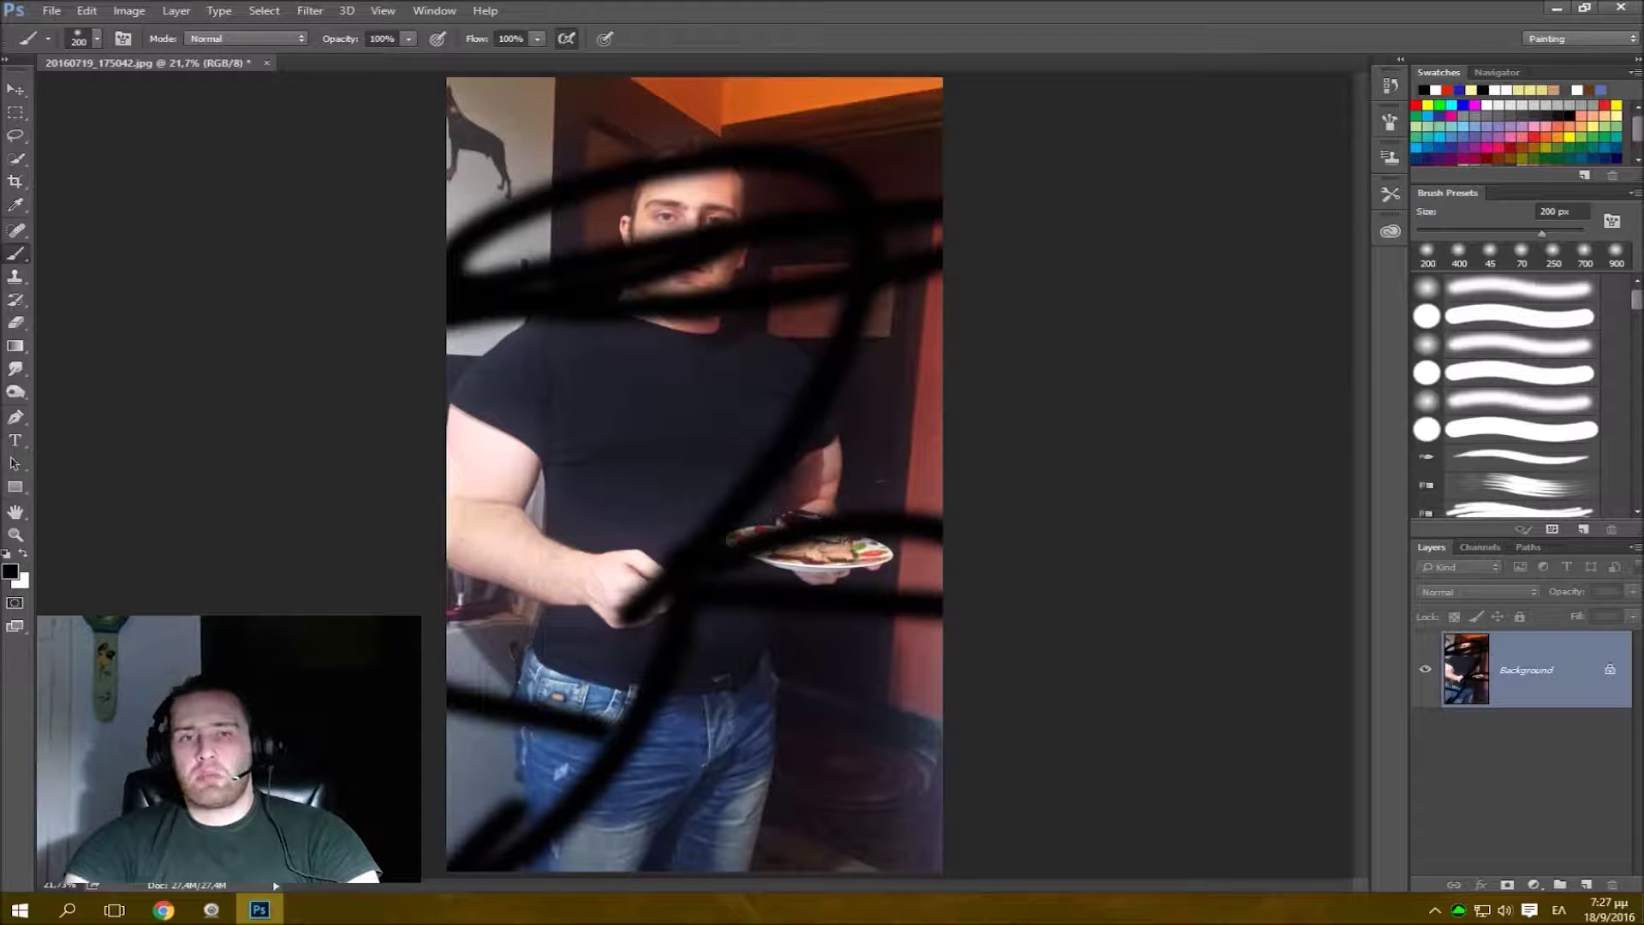
{"action": "mouse_move", "coordinate": [454, 343]}
{"action": "left_mouse_down"}
{"action": "mouse_move", "coordinate": [582, 548]}
{"action": "mouse_move", "coordinate": [937, 736]}
{"action": "left_mouse_up"}
- Save the scribbled image as a Photoshop PSD file
{"action": "key", "text": "v"}
{"action": "left_click", "coordinate": [52, 11]}
{"action": "left_click", "coordinate": [85, 205]}
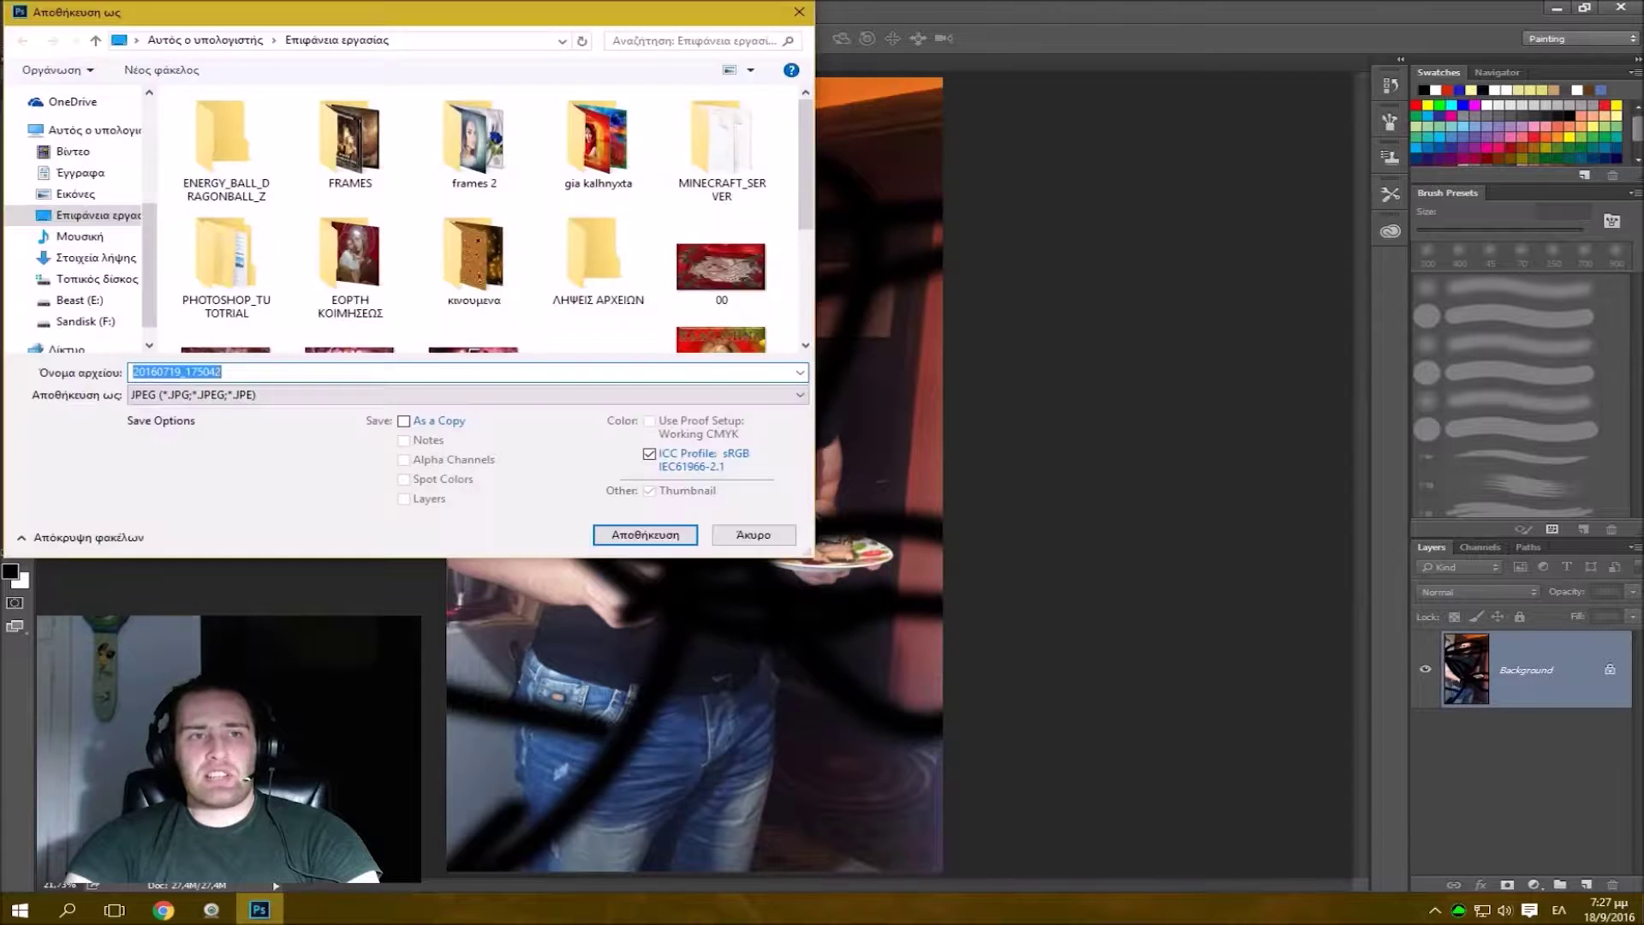
{"action": "left_click", "coordinate": [462, 394]}
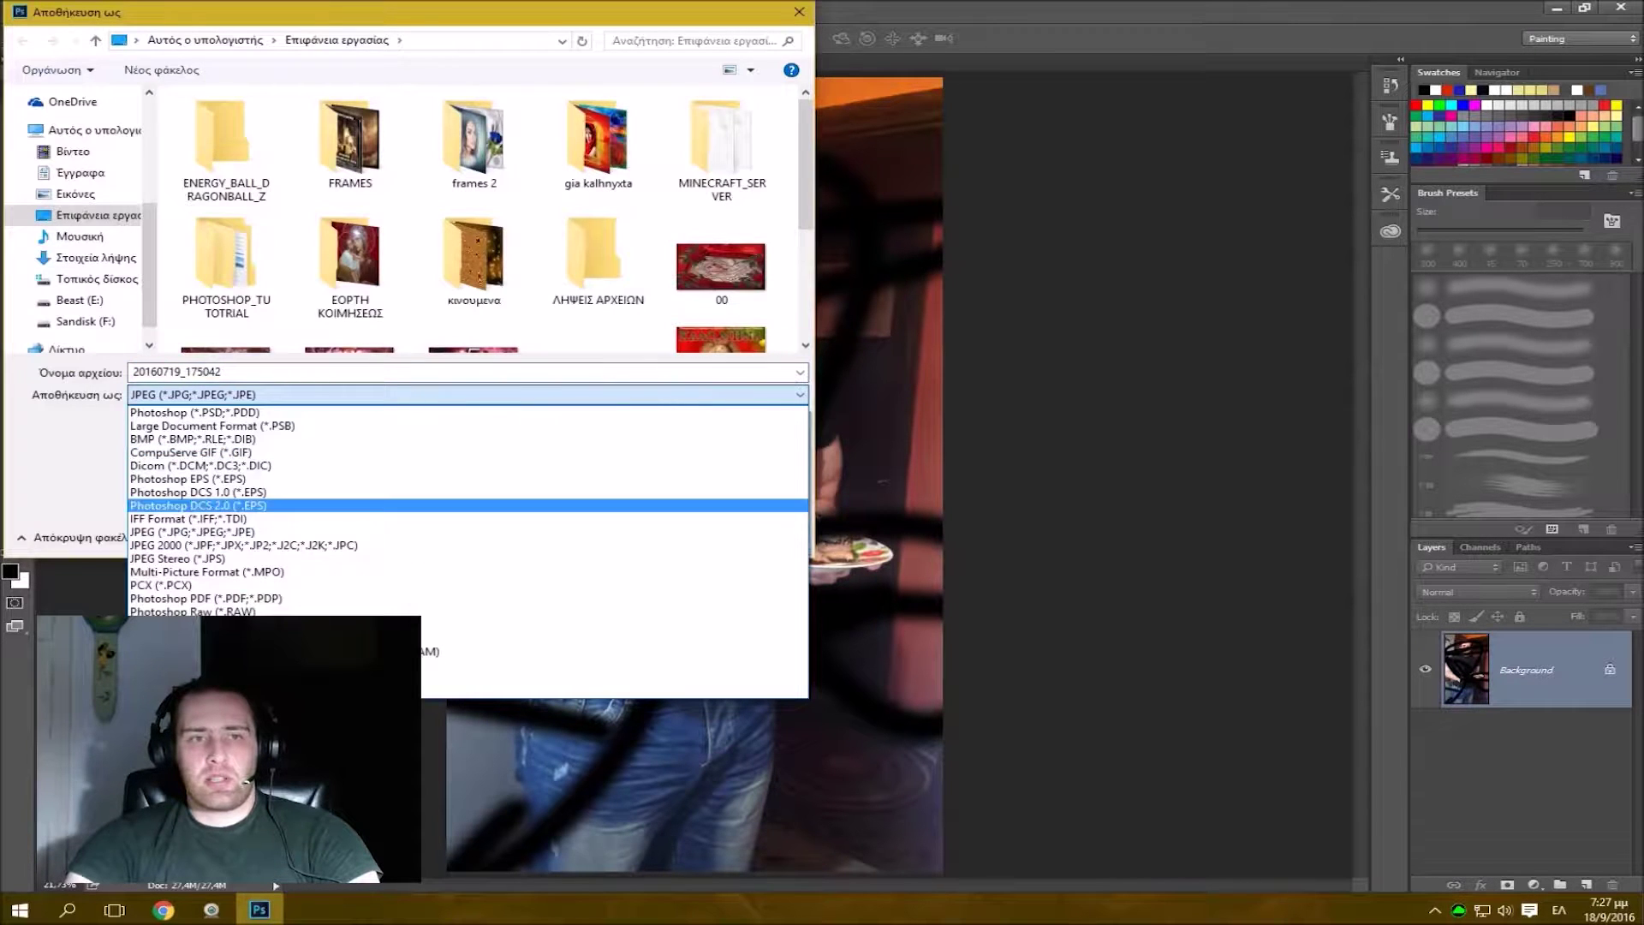
{"action": "key", "text": "Up"}
{"action": "key", "text": "Up"}
{"action": "key", "text": "Up"}
{"action": "key", "text": "Up"}
{"action": "key", "text": "Up"}
{"action": "key", "text": "Return"}
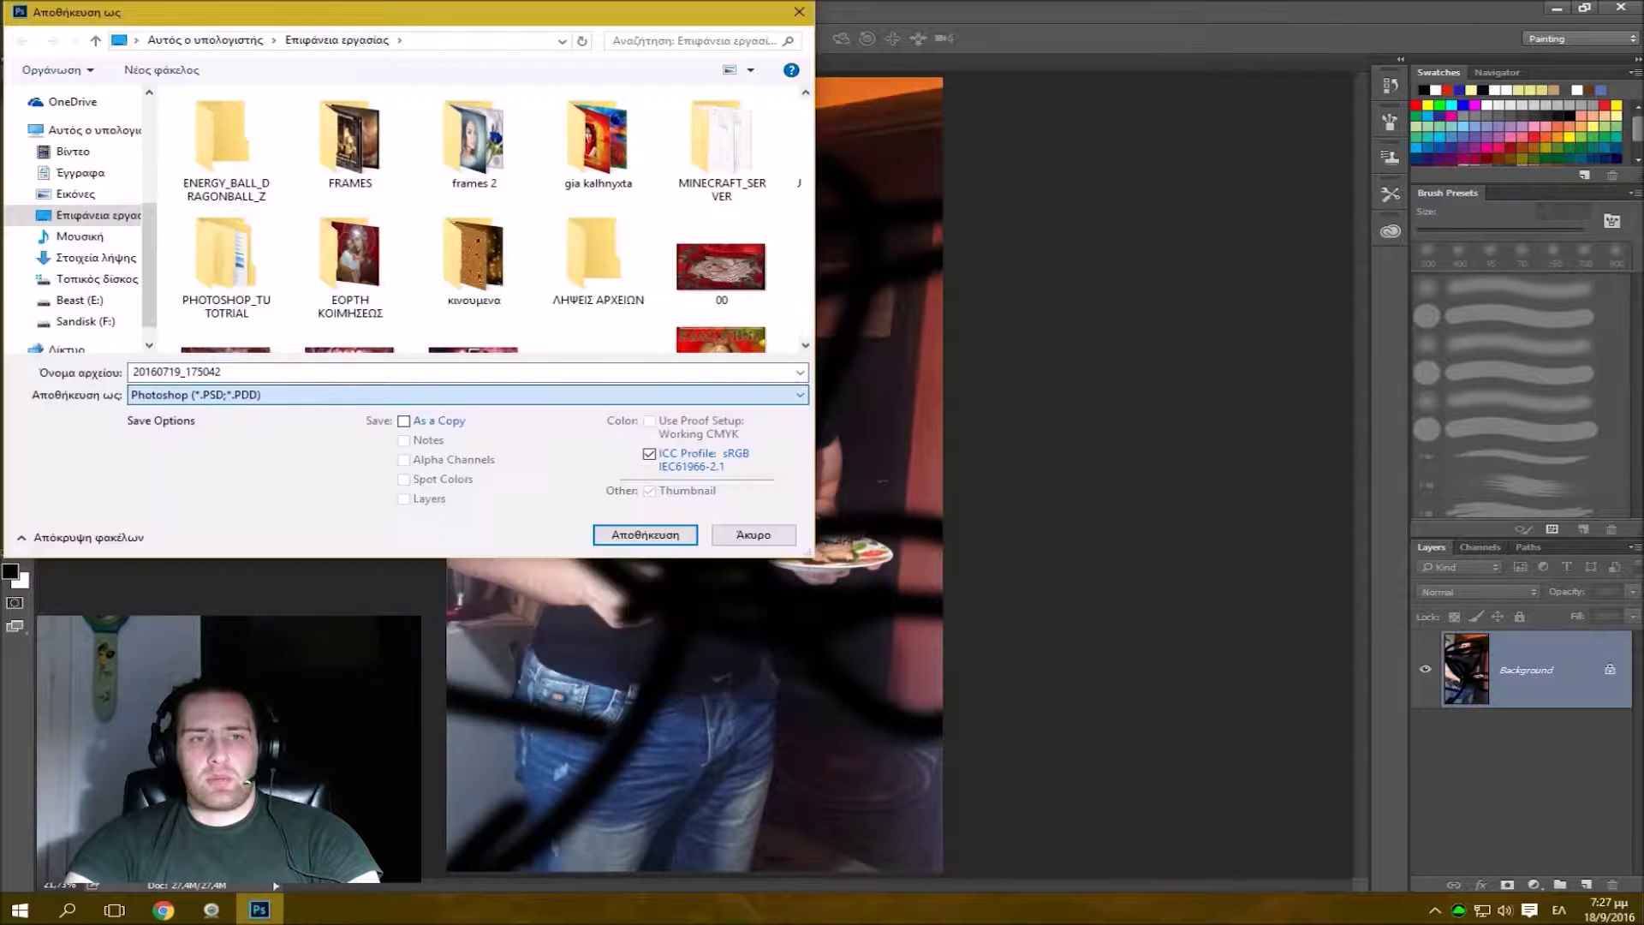
{"action": "key", "text": "Return"}
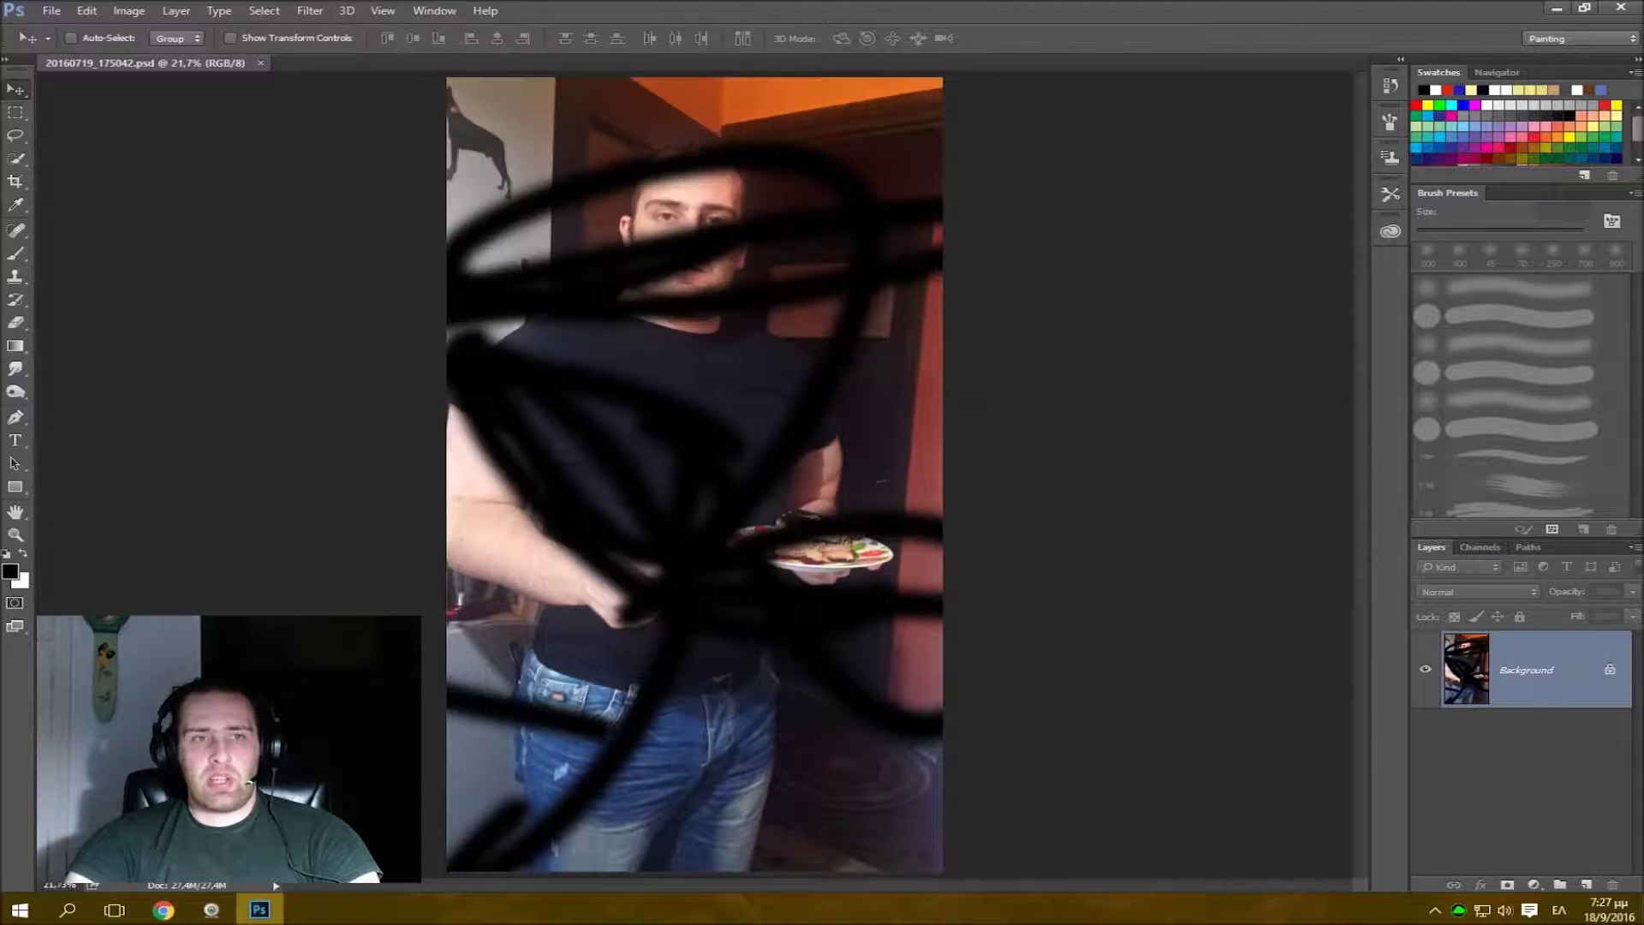
- Quit Photoshop and reopen the PSD fitted on screen with Auto-Select enabled
{"action": "key", "text": "ctrl+q"}
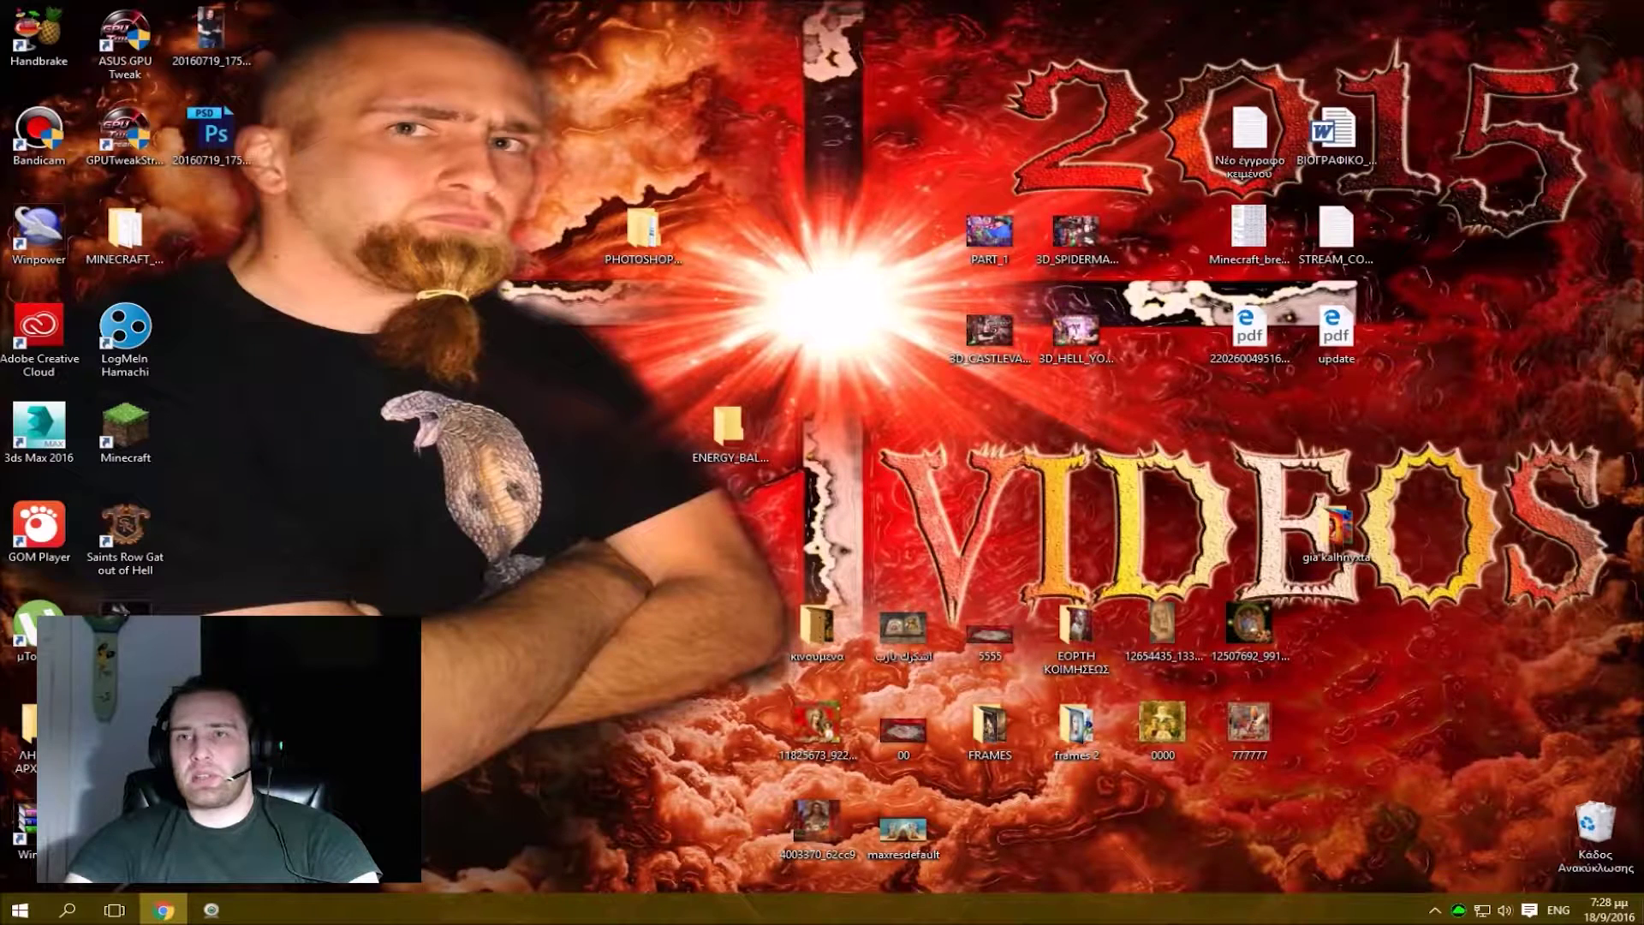
{"action": "left_click_drag", "start_coordinate": [212, 133], "coordinate": [384, 538]}
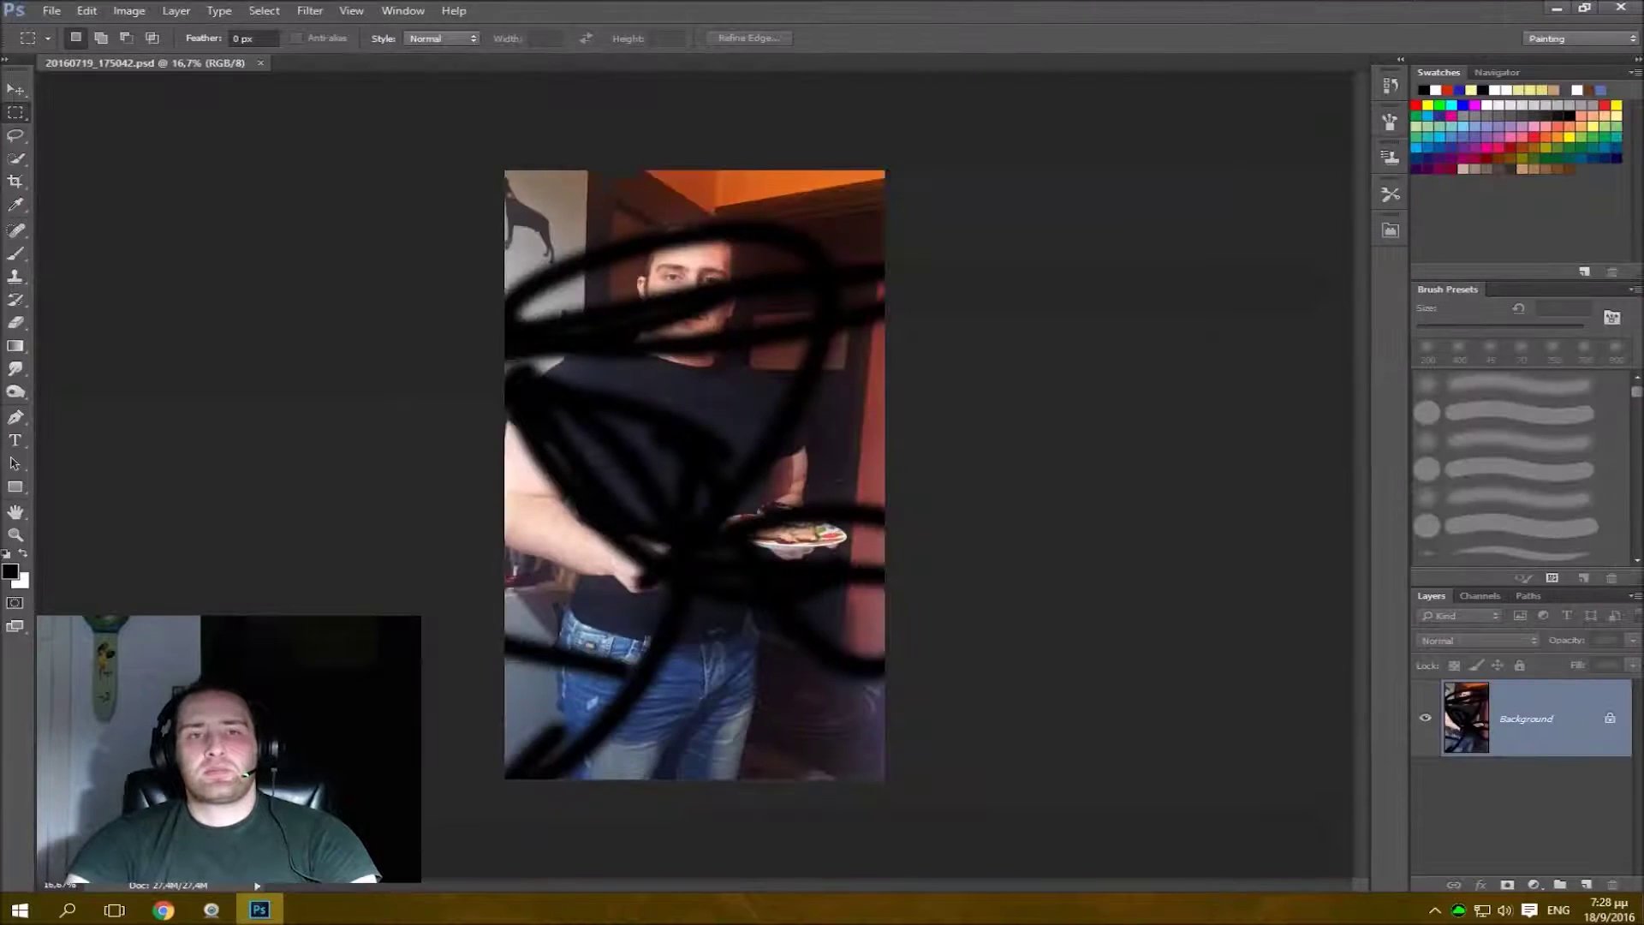
{"action": "key", "text": "v"}
{"action": "key", "text": "ctrl+0"}
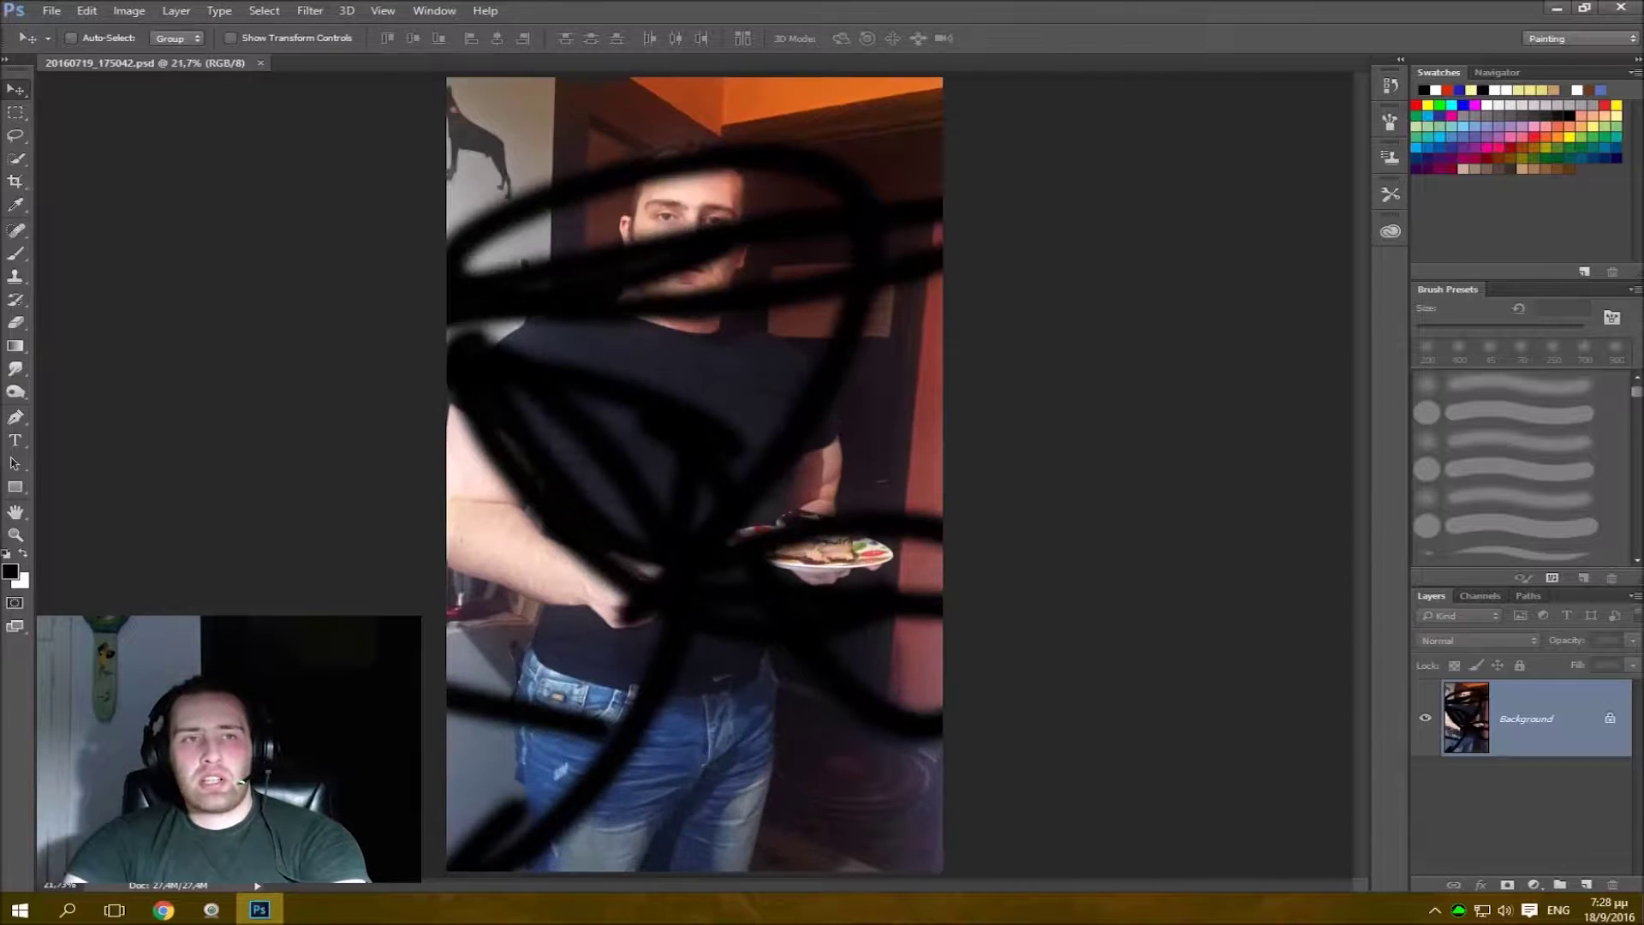
{"action": "left_click", "coordinate": [72, 38]}
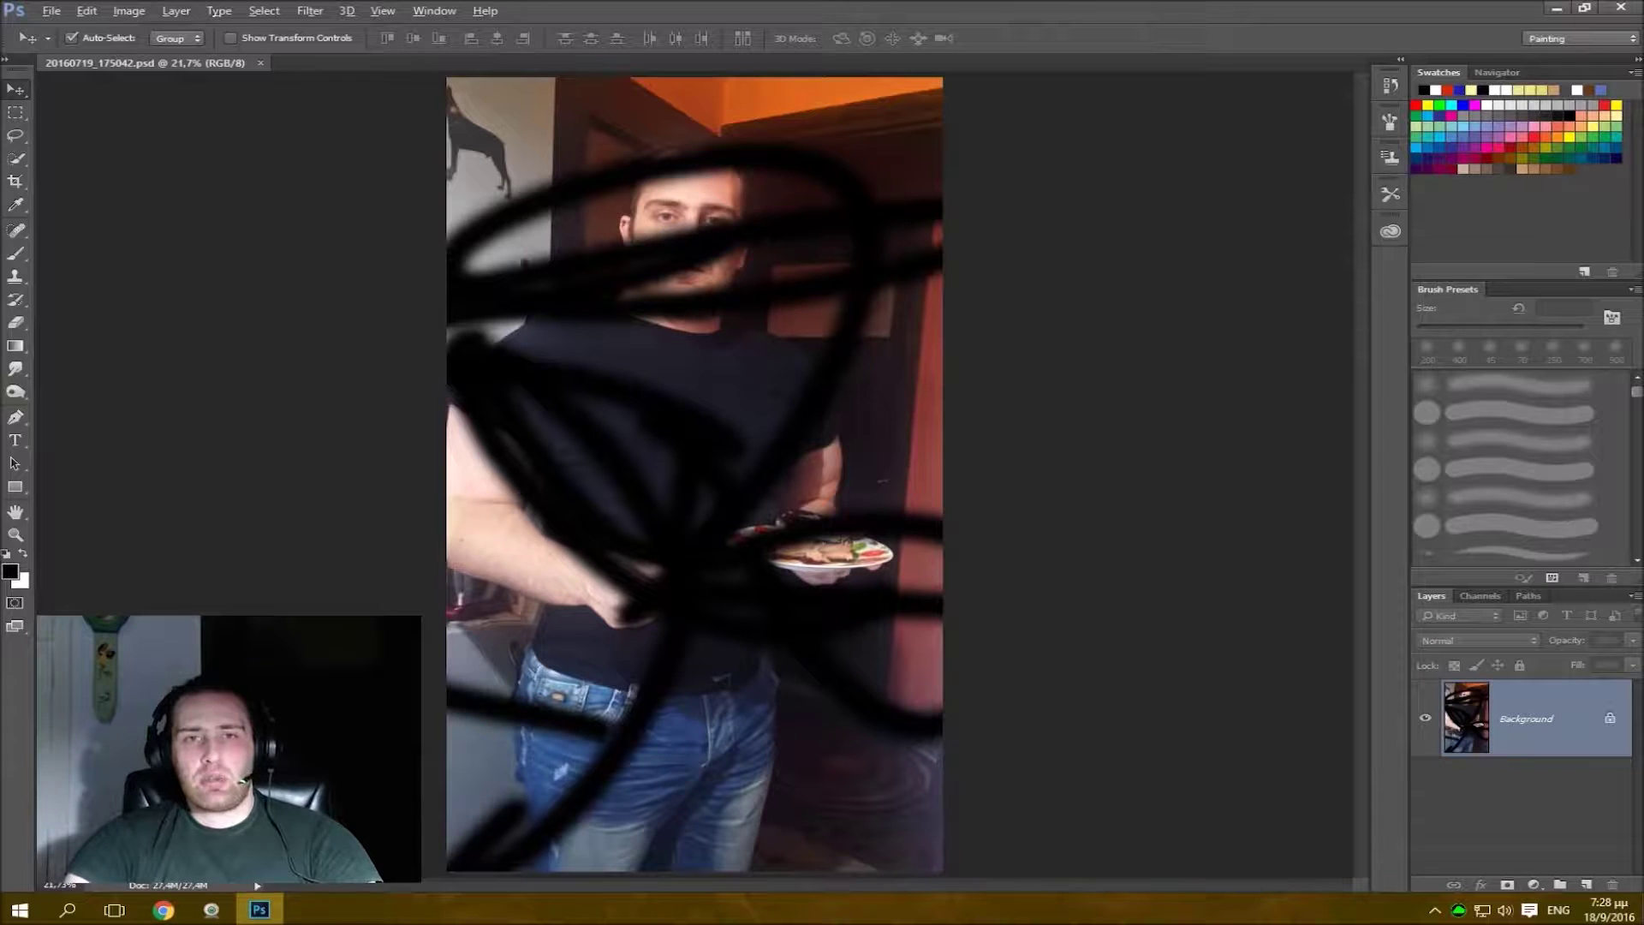
- Close the PSD and Photoshop, then reopen the original JPEG photo
{"action": "key", "text": "ctrl+w"}
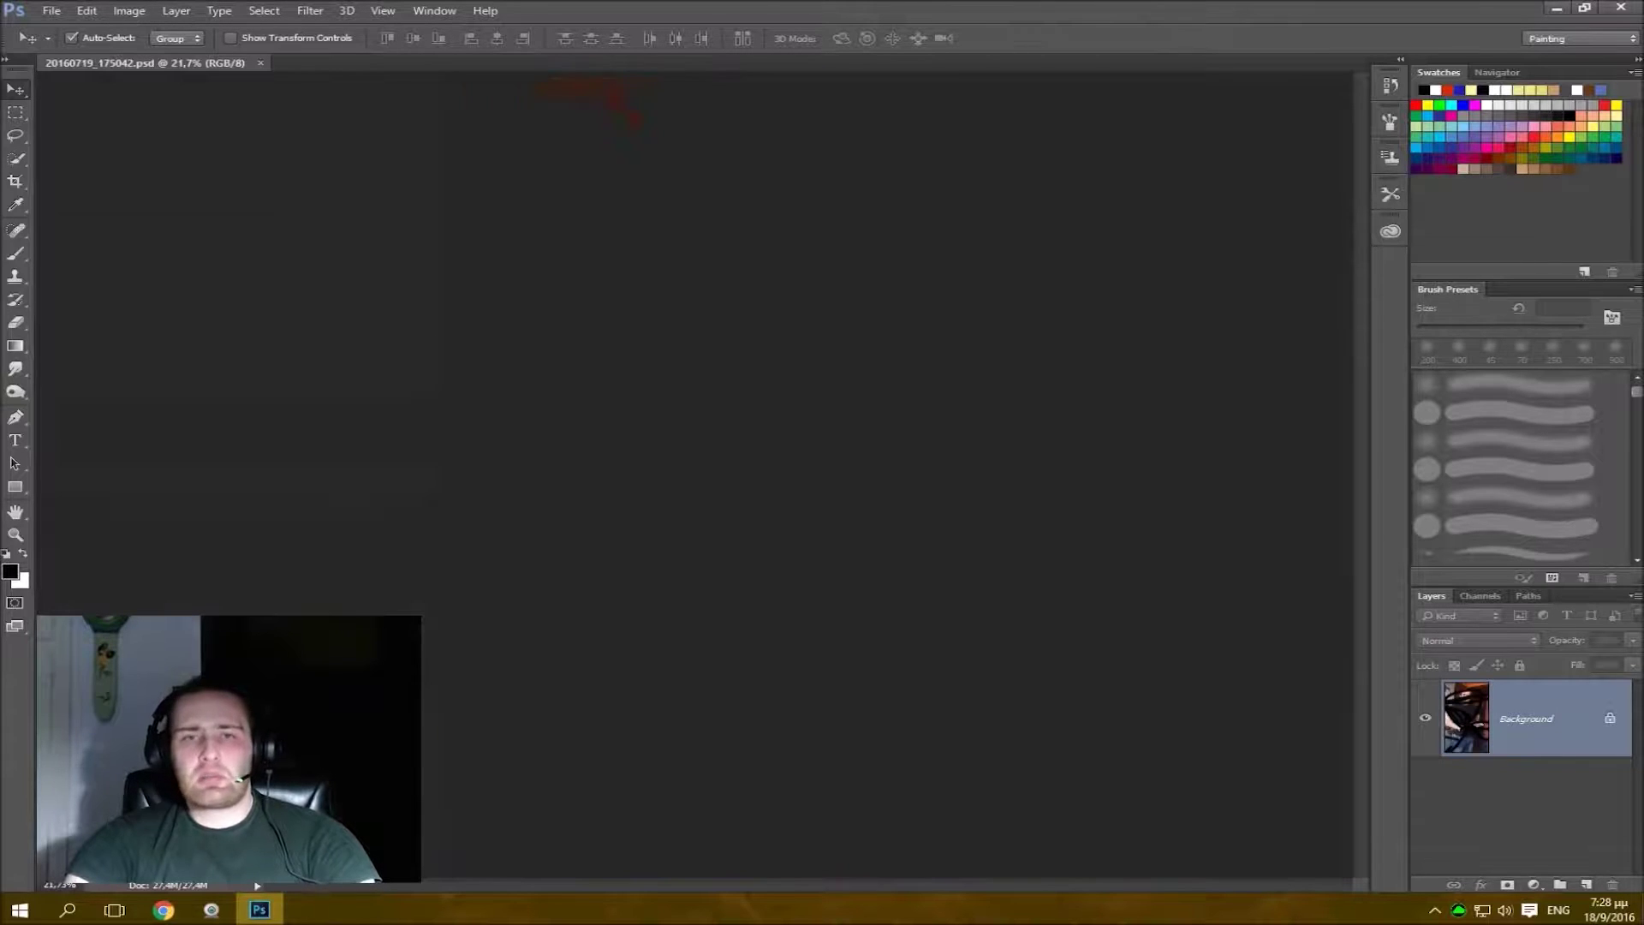
{"action": "left_click", "coordinate": [1620, 7]}
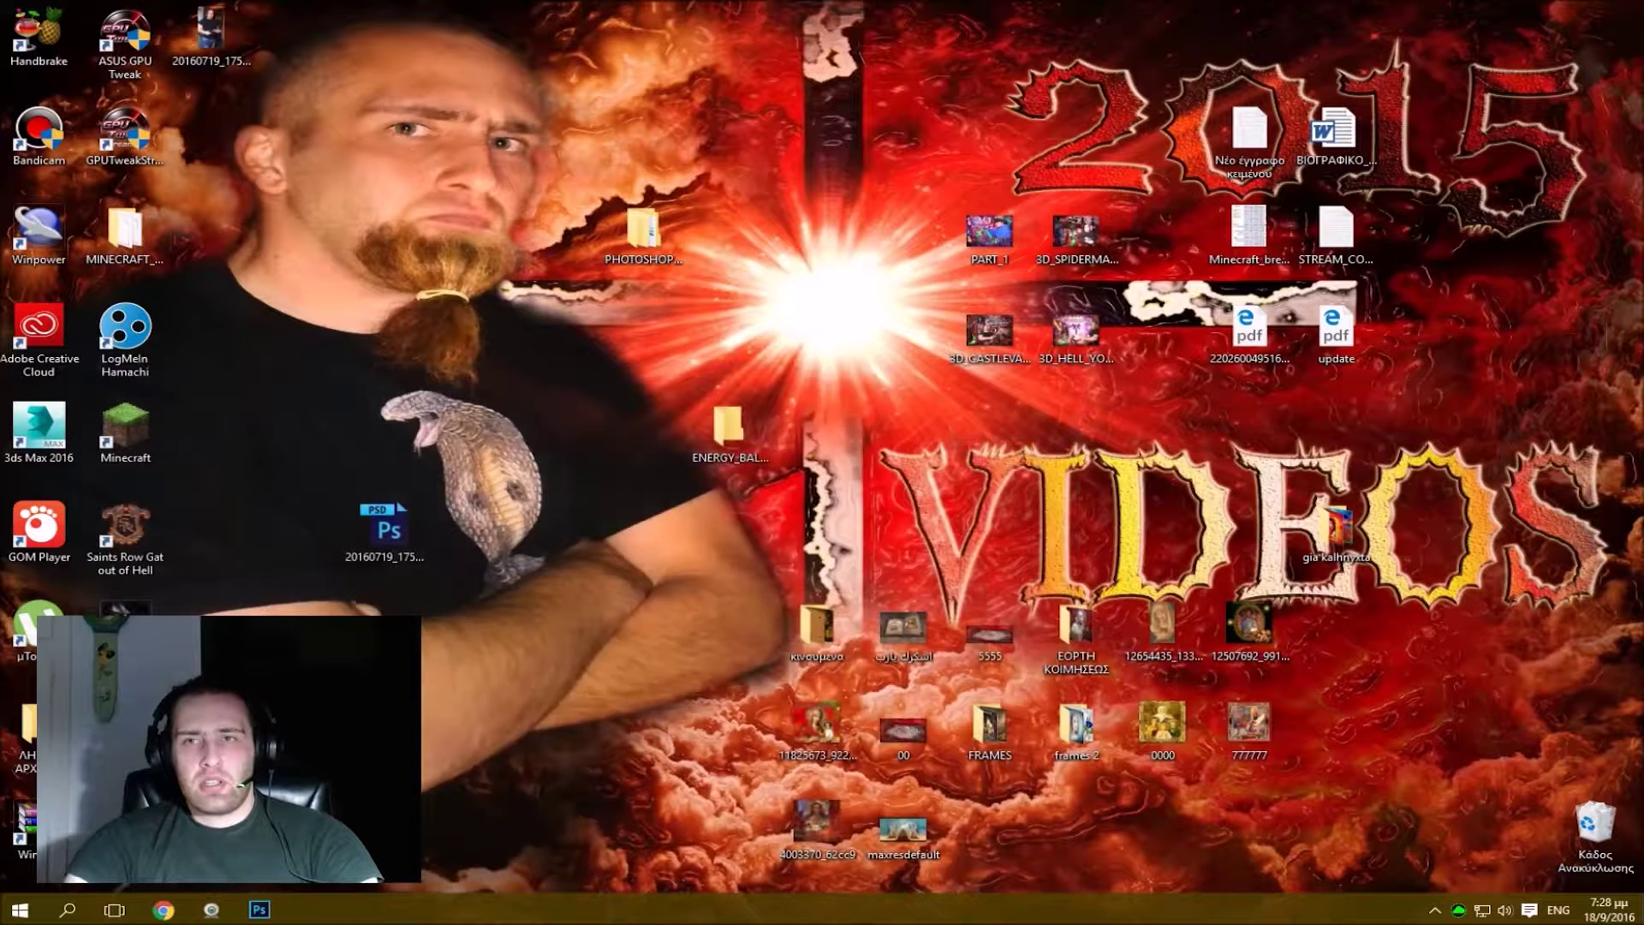
{"action": "double_click", "coordinate": [212, 35]}
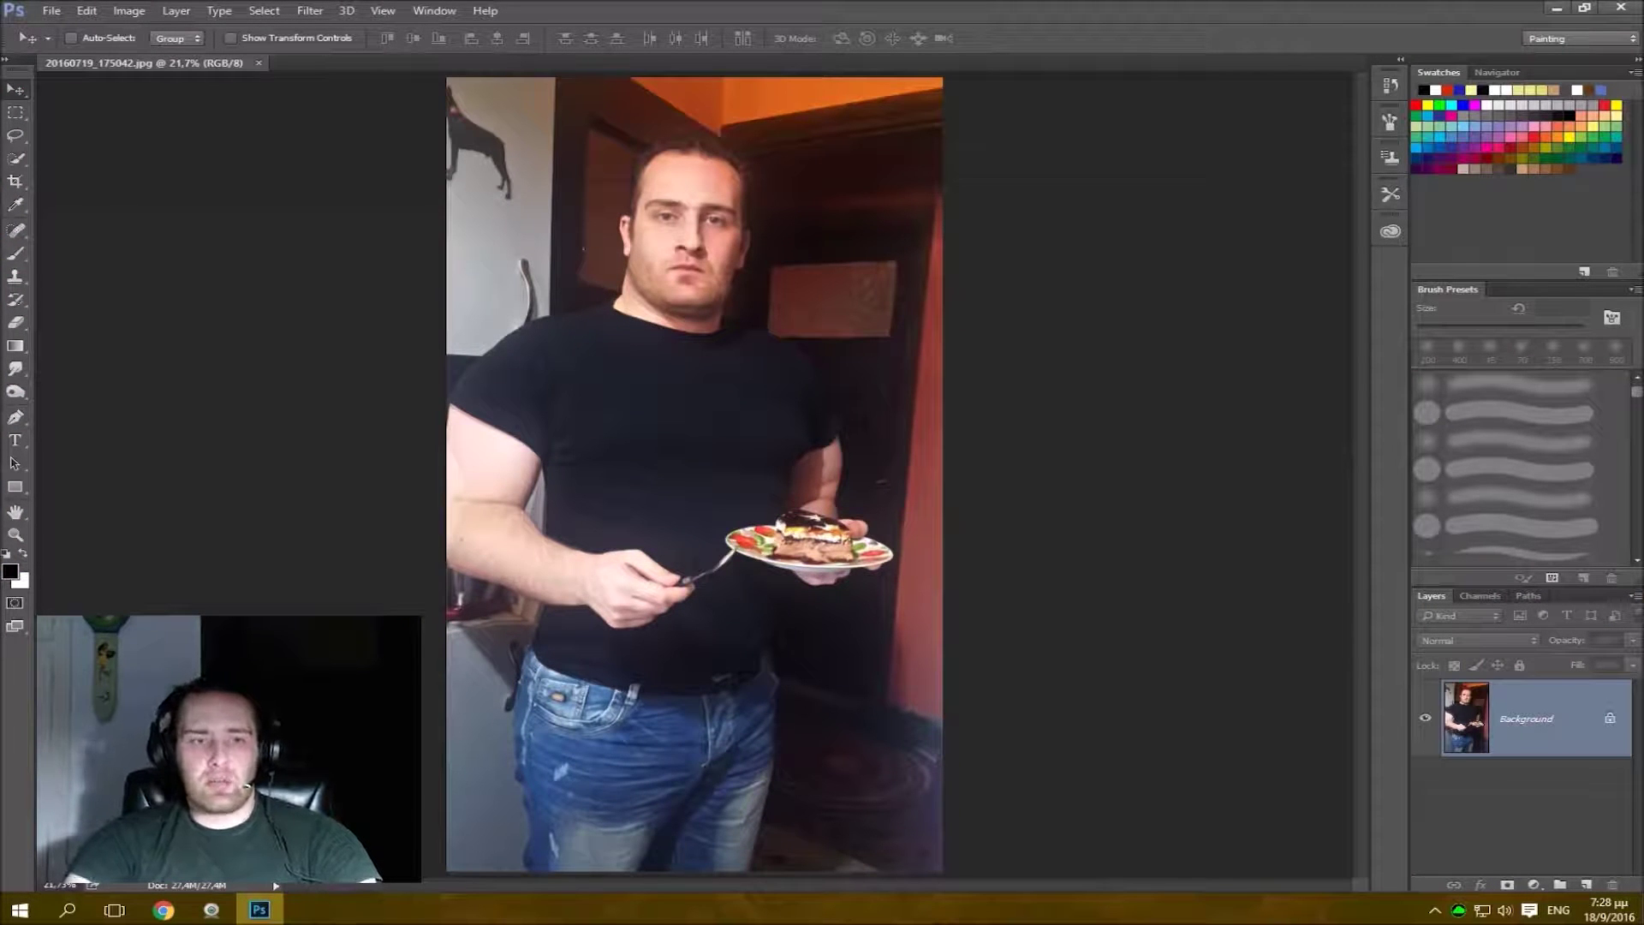
- Save the photo as JPEG, replacing the existing JPG file
{"action": "left_click", "coordinate": [52, 10]}
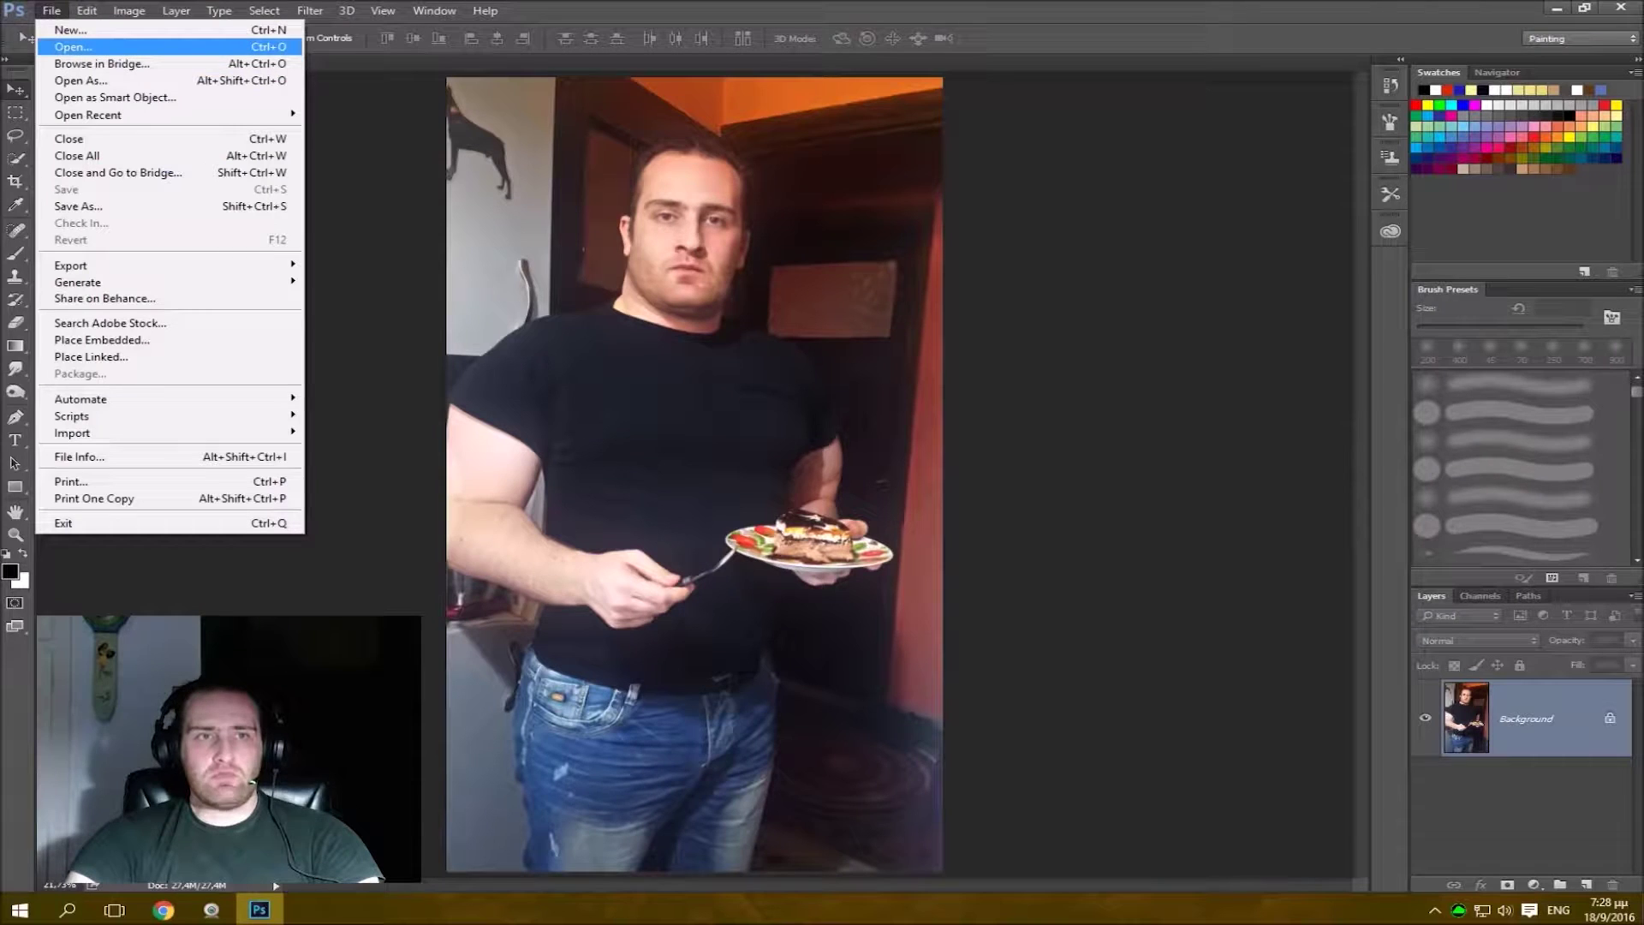
{"action": "left_click", "coordinate": [78, 207]}
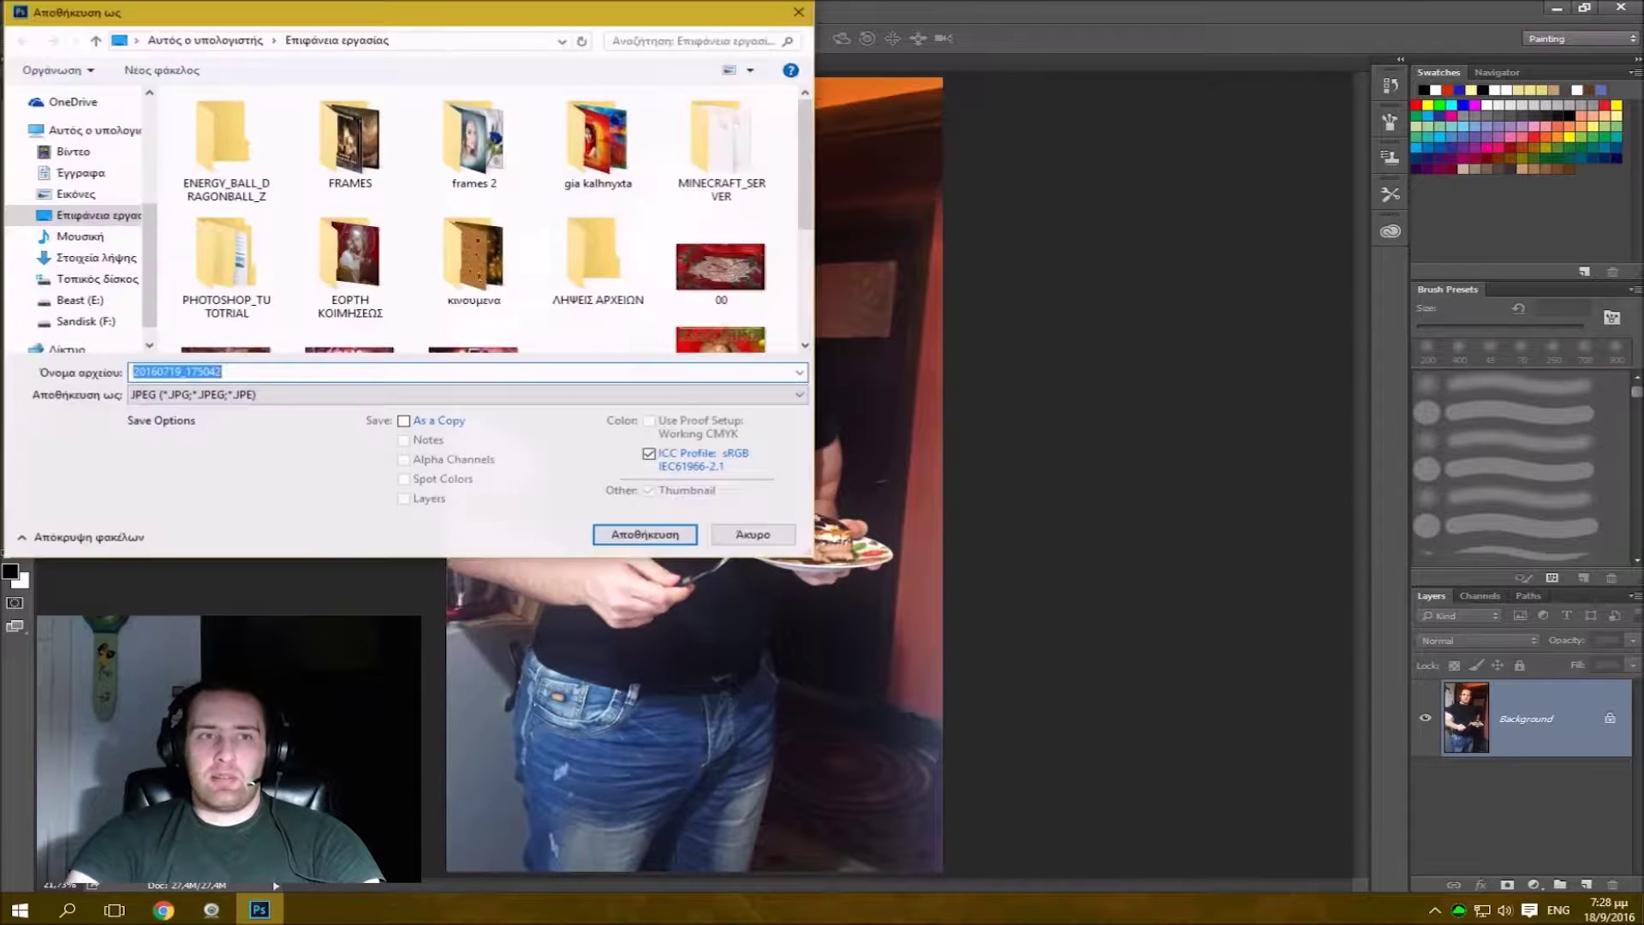
{"action": "left_click", "coordinate": [462, 394]}
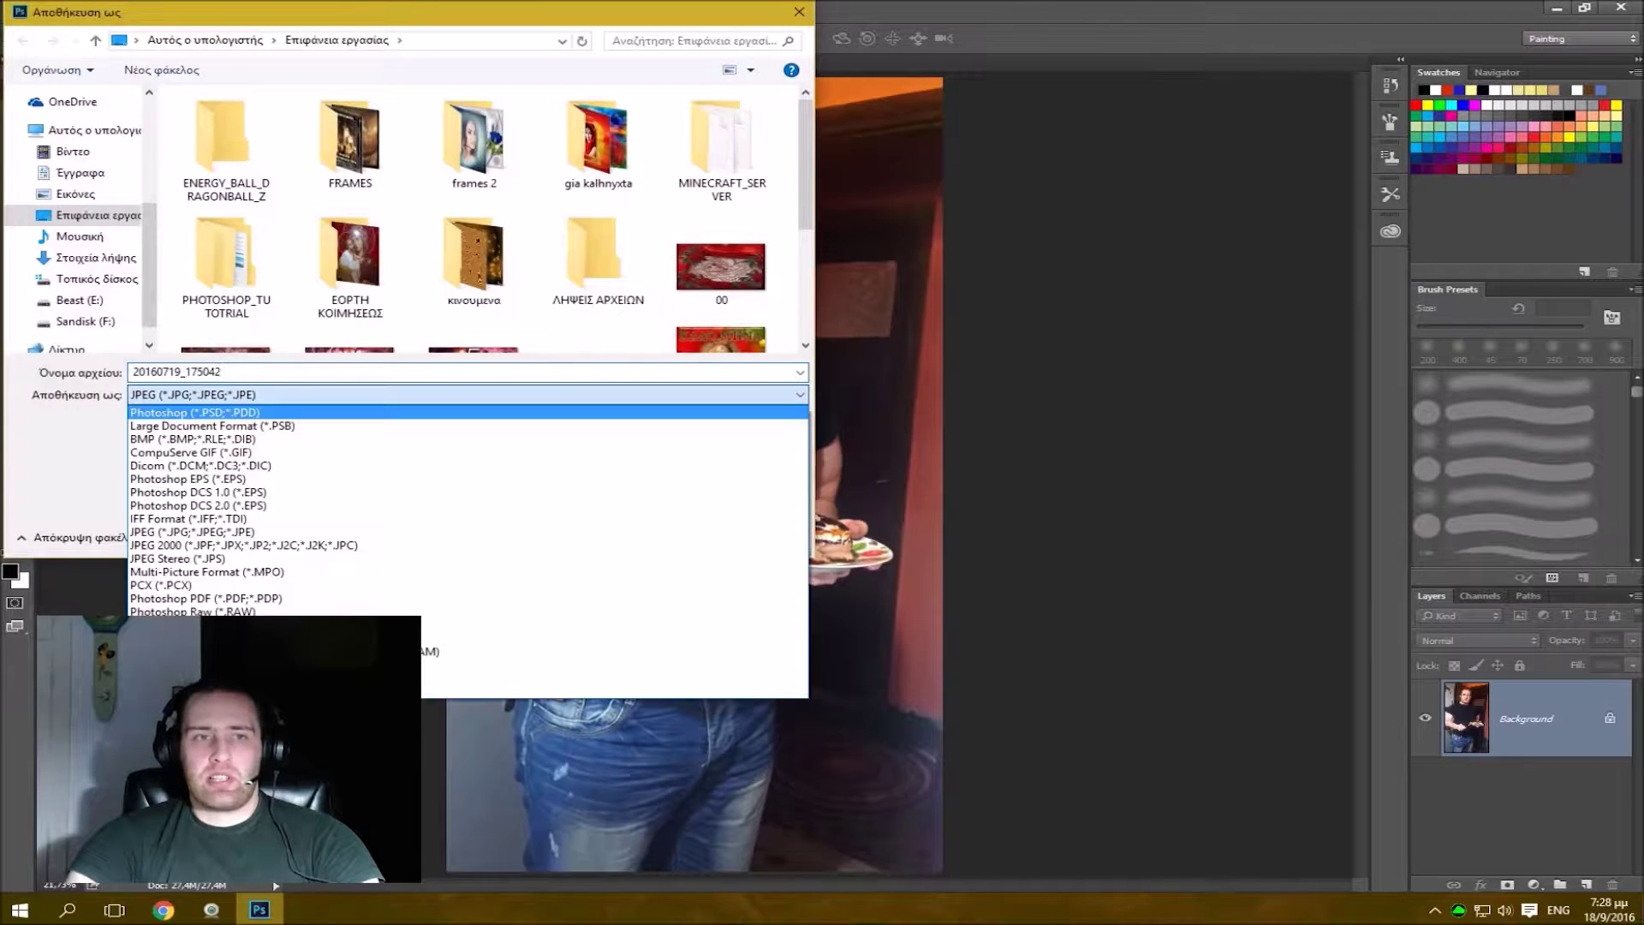
{"action": "left_click", "coordinate": [193, 532]}
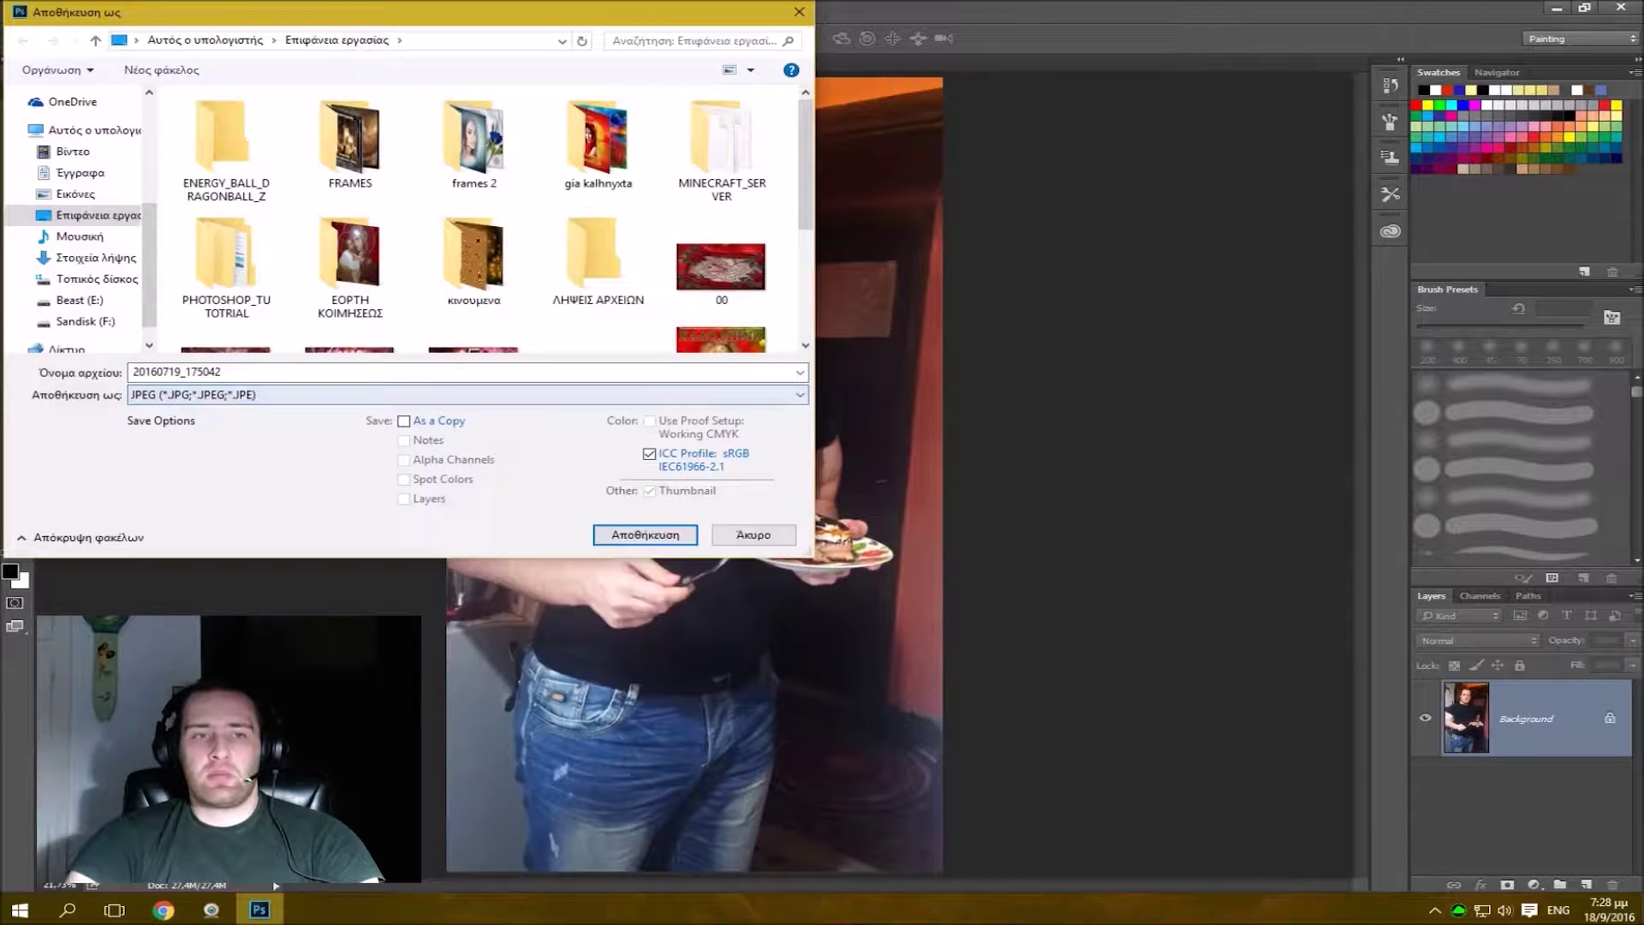
{"action": "left_click", "coordinate": [645, 534]}
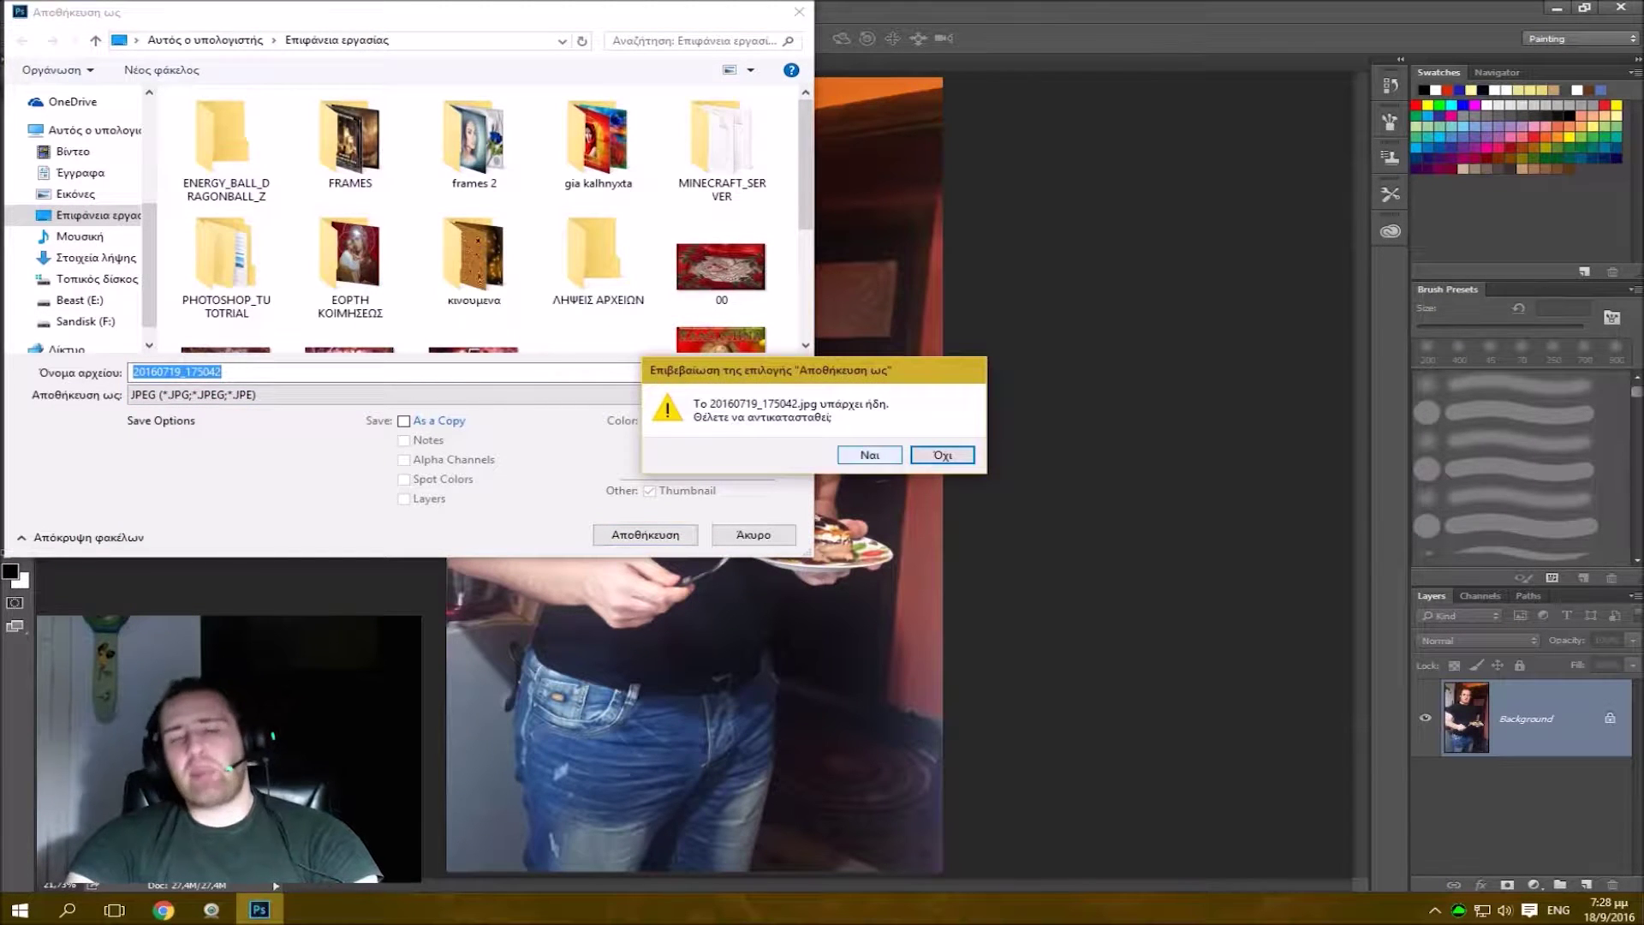
{"action": "left_click", "coordinate": [869, 454]}
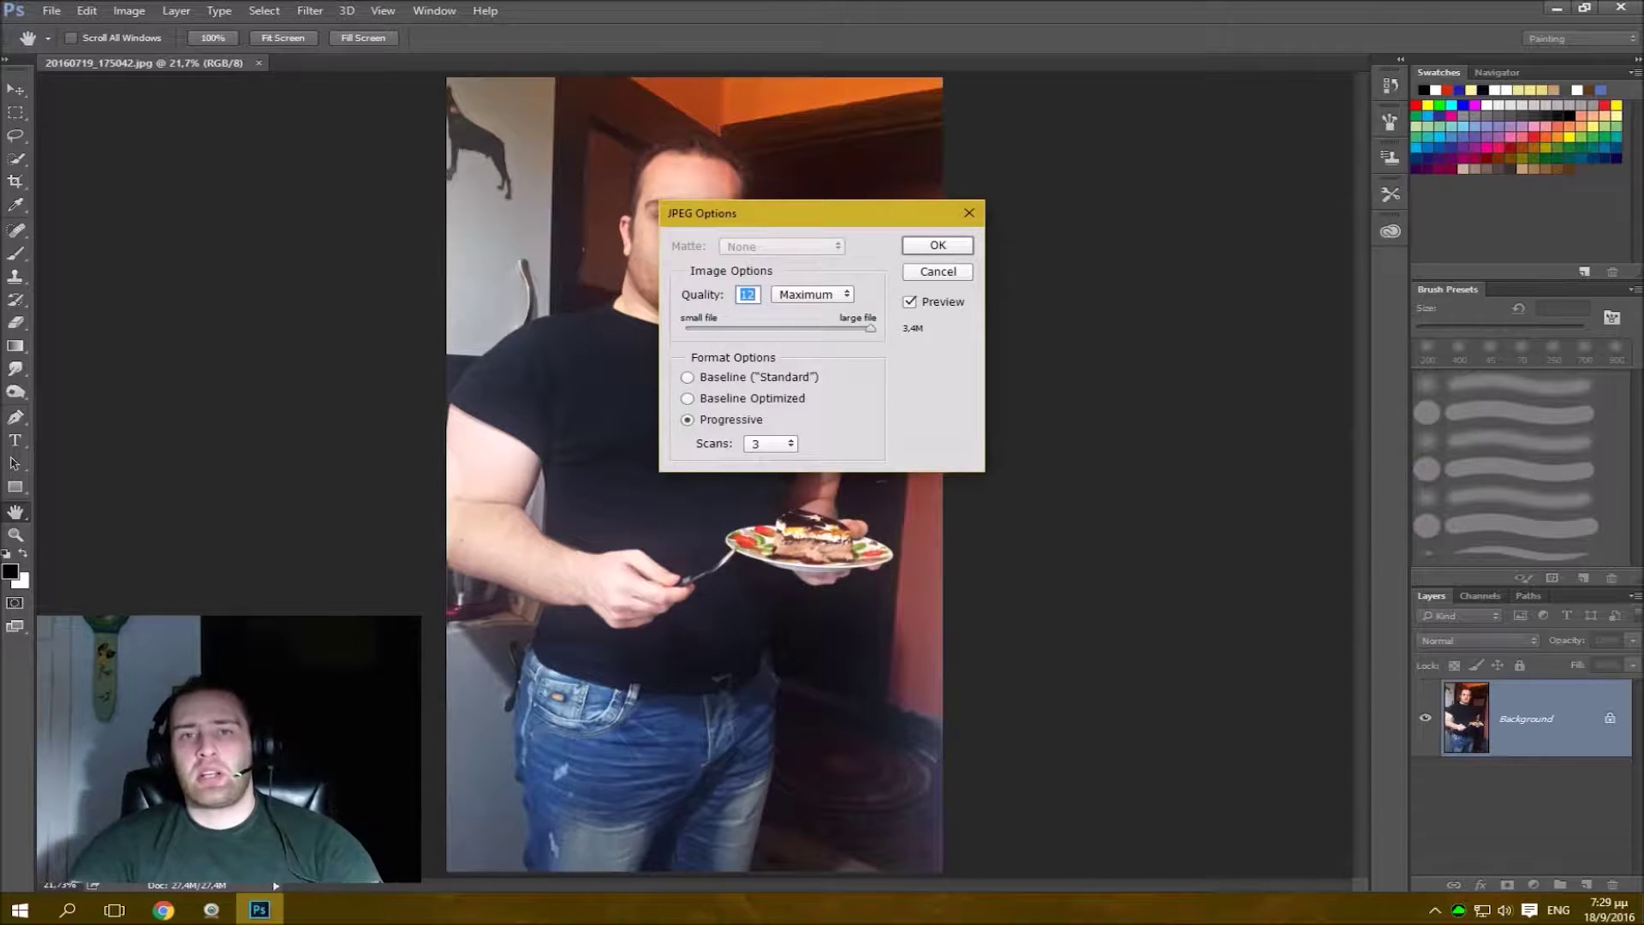
- Accept maximum-quality JPEG options, close Photoshop, and reposition the photo icon
{"action": "left_click_drag", "start_coordinate": [771, 213], "coordinate": [1102, 222]}
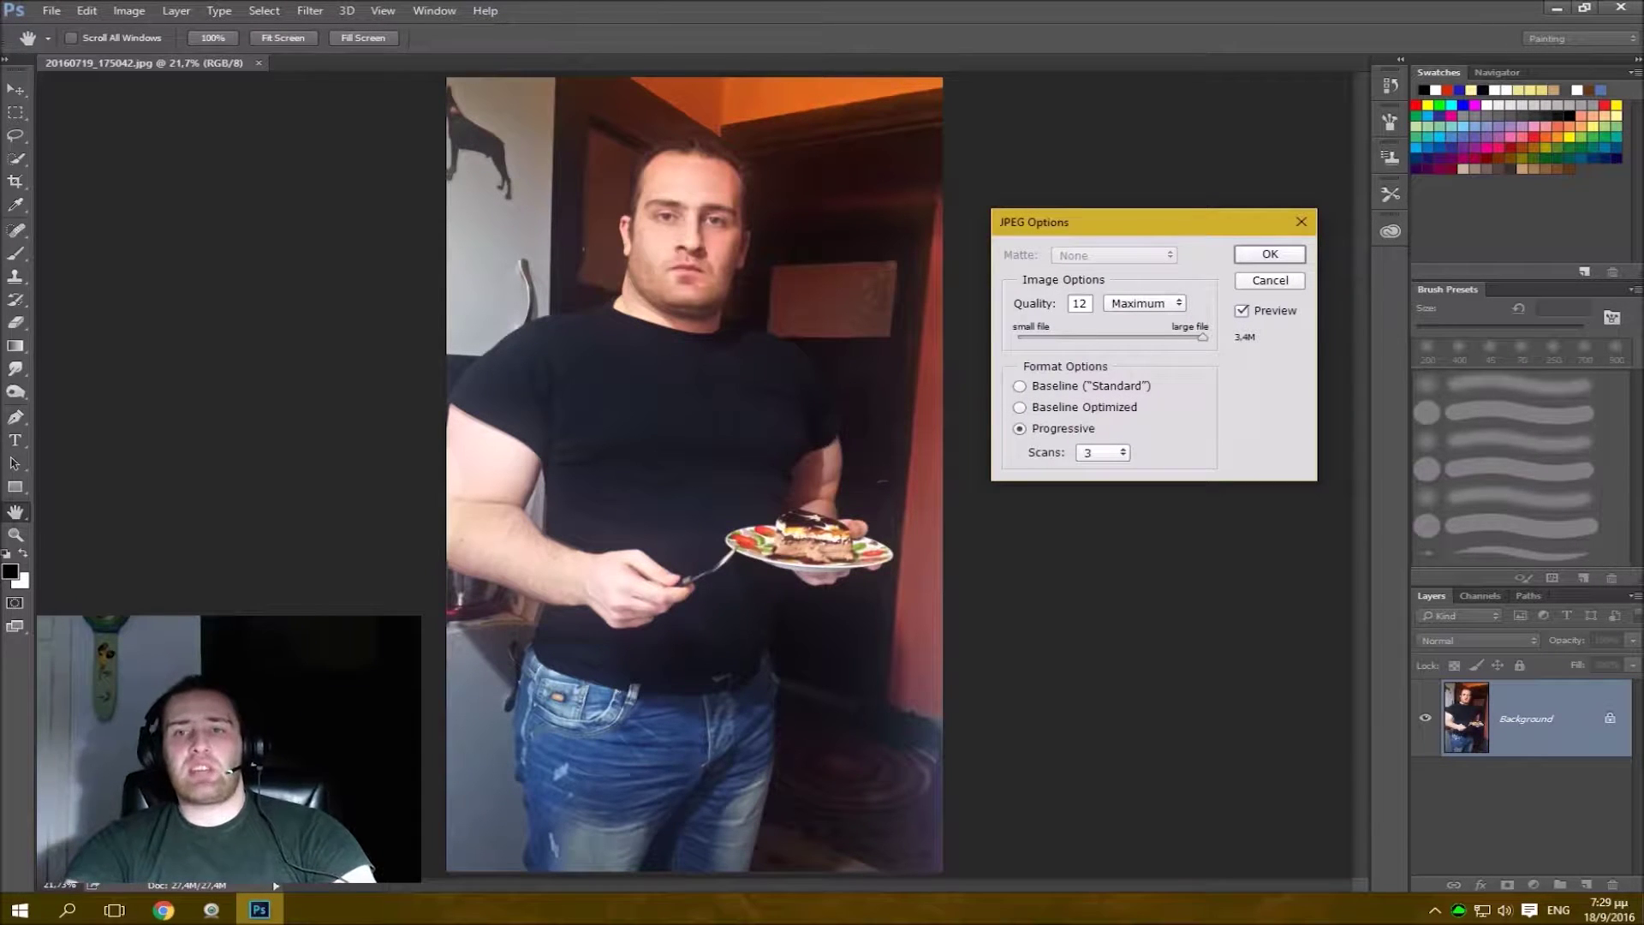
{"action": "key", "text": "Return"}
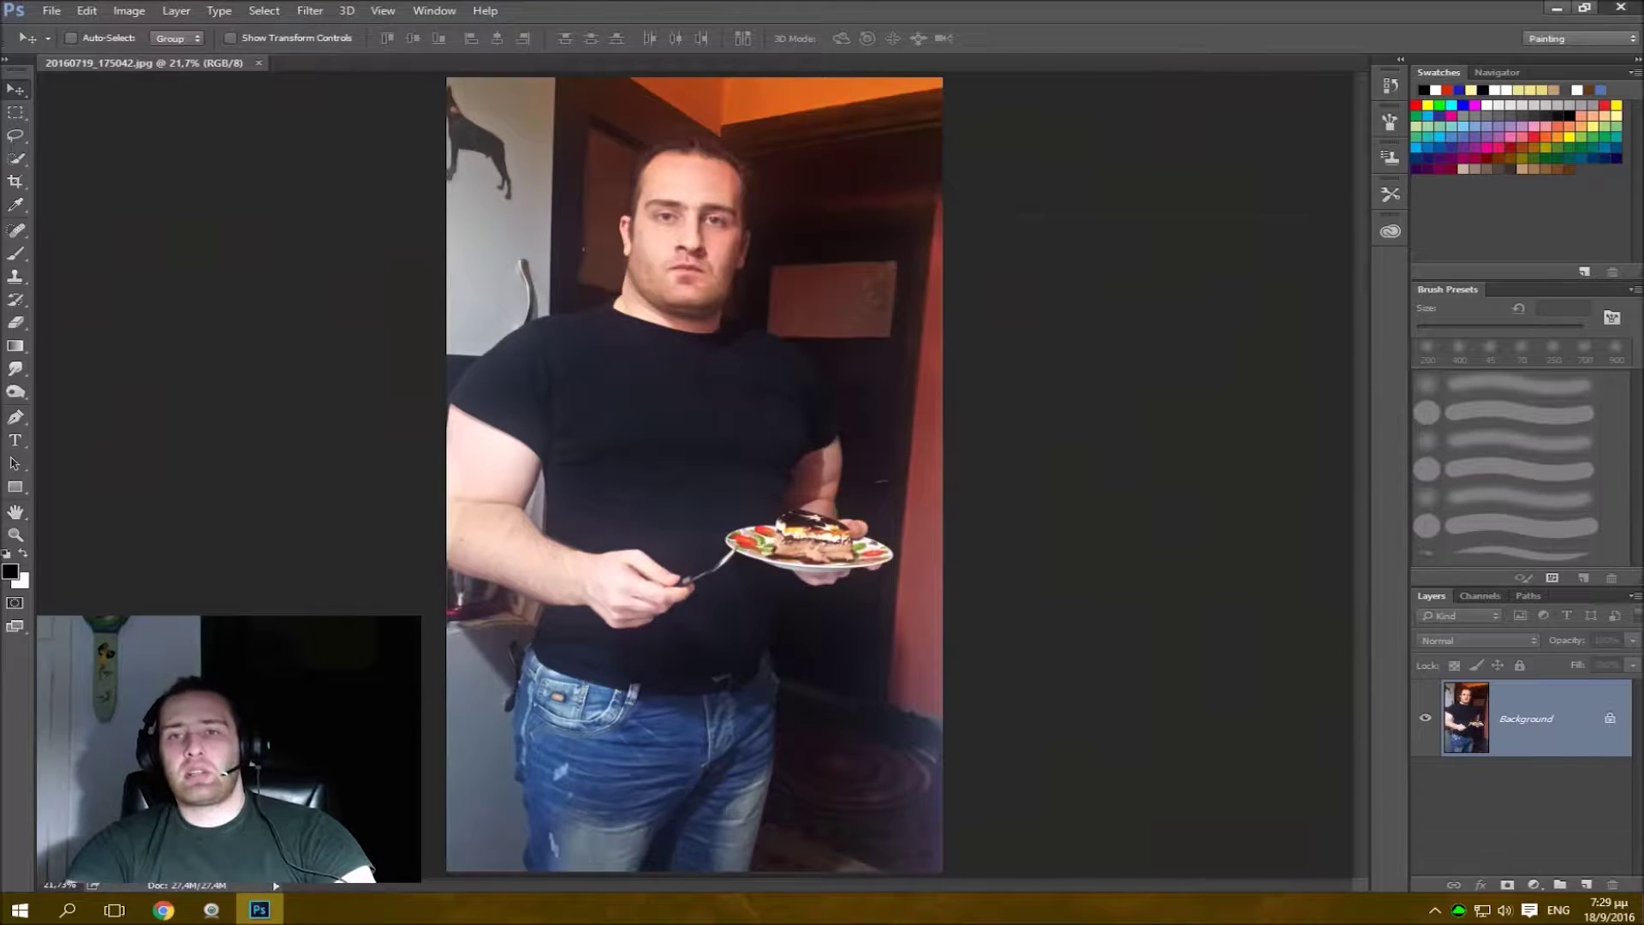
{"action": "left_click", "coordinate": [1621, 7]}
{"action": "left_click_drag", "start_coordinate": [210, 34], "coordinate": [384, 330]}
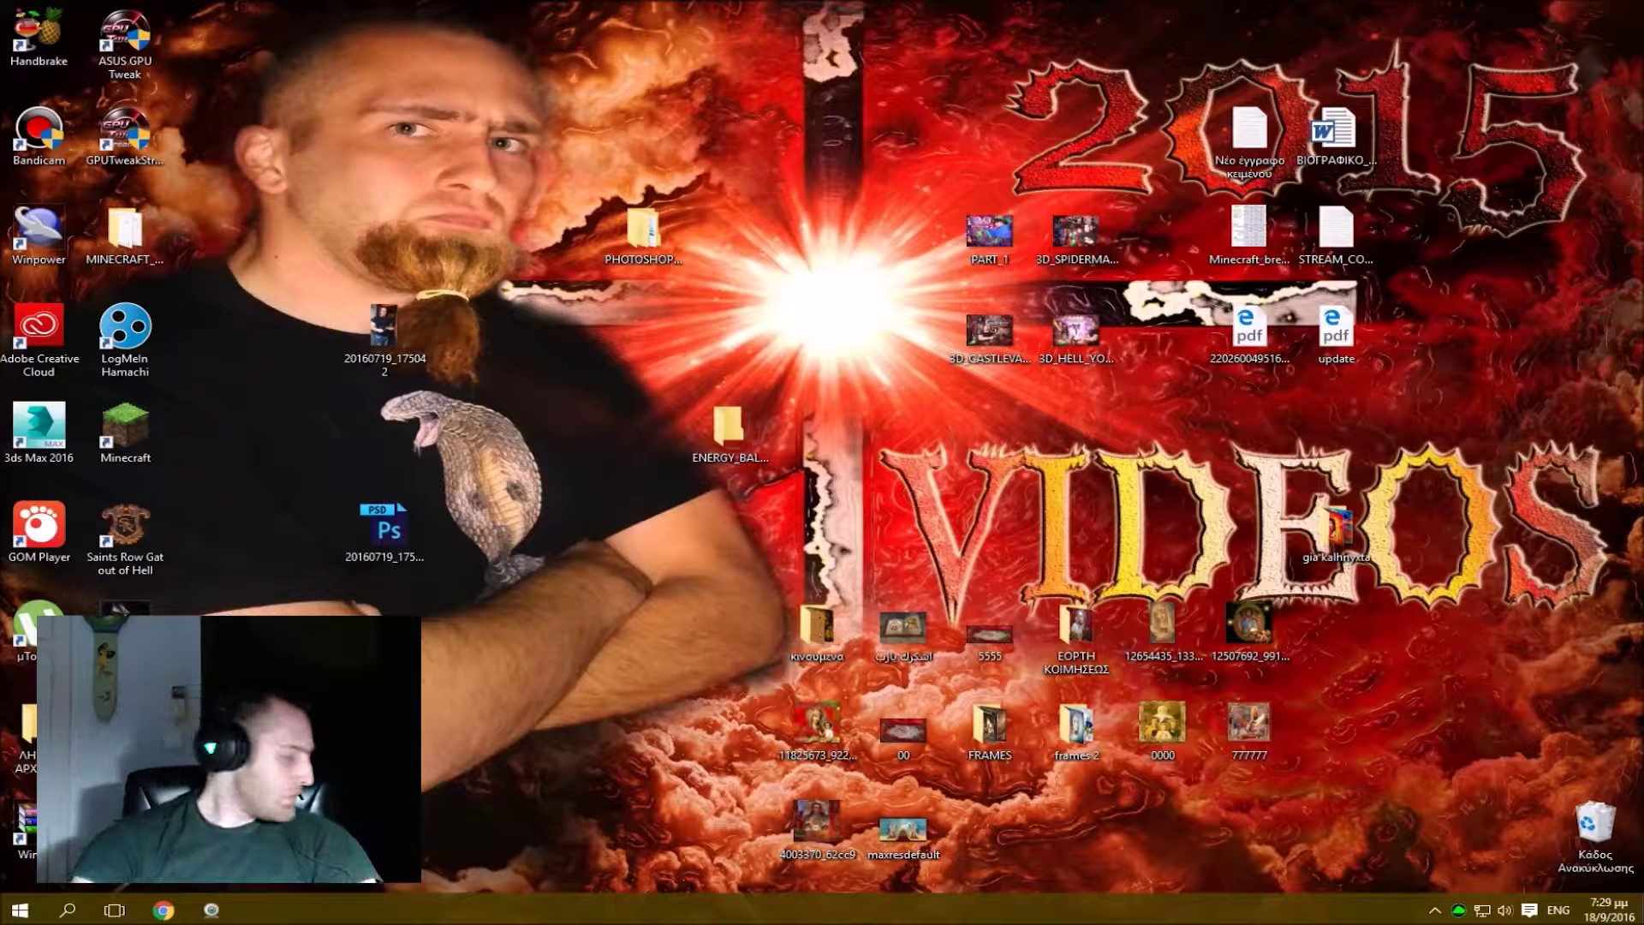
- Place the PSD icon beside the JPEG and launch Photoshop CC from Start
{"action": "left_click_drag", "start_coordinate": [385, 531], "coordinate": [474, 376]}
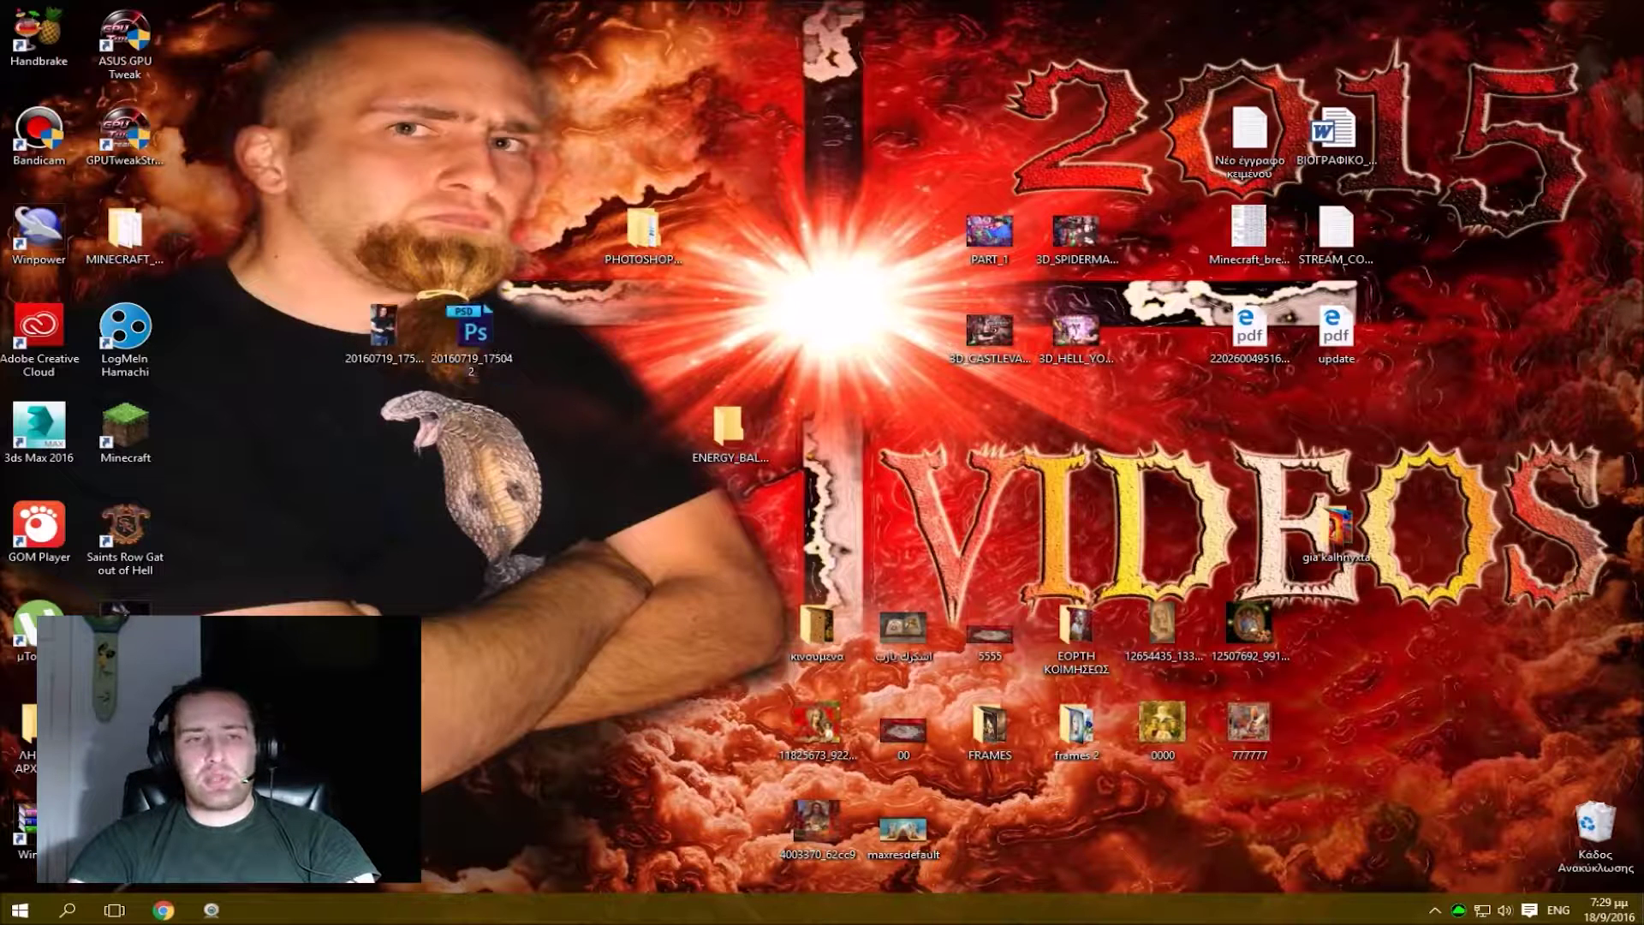
{"action": "key", "text": "super"}
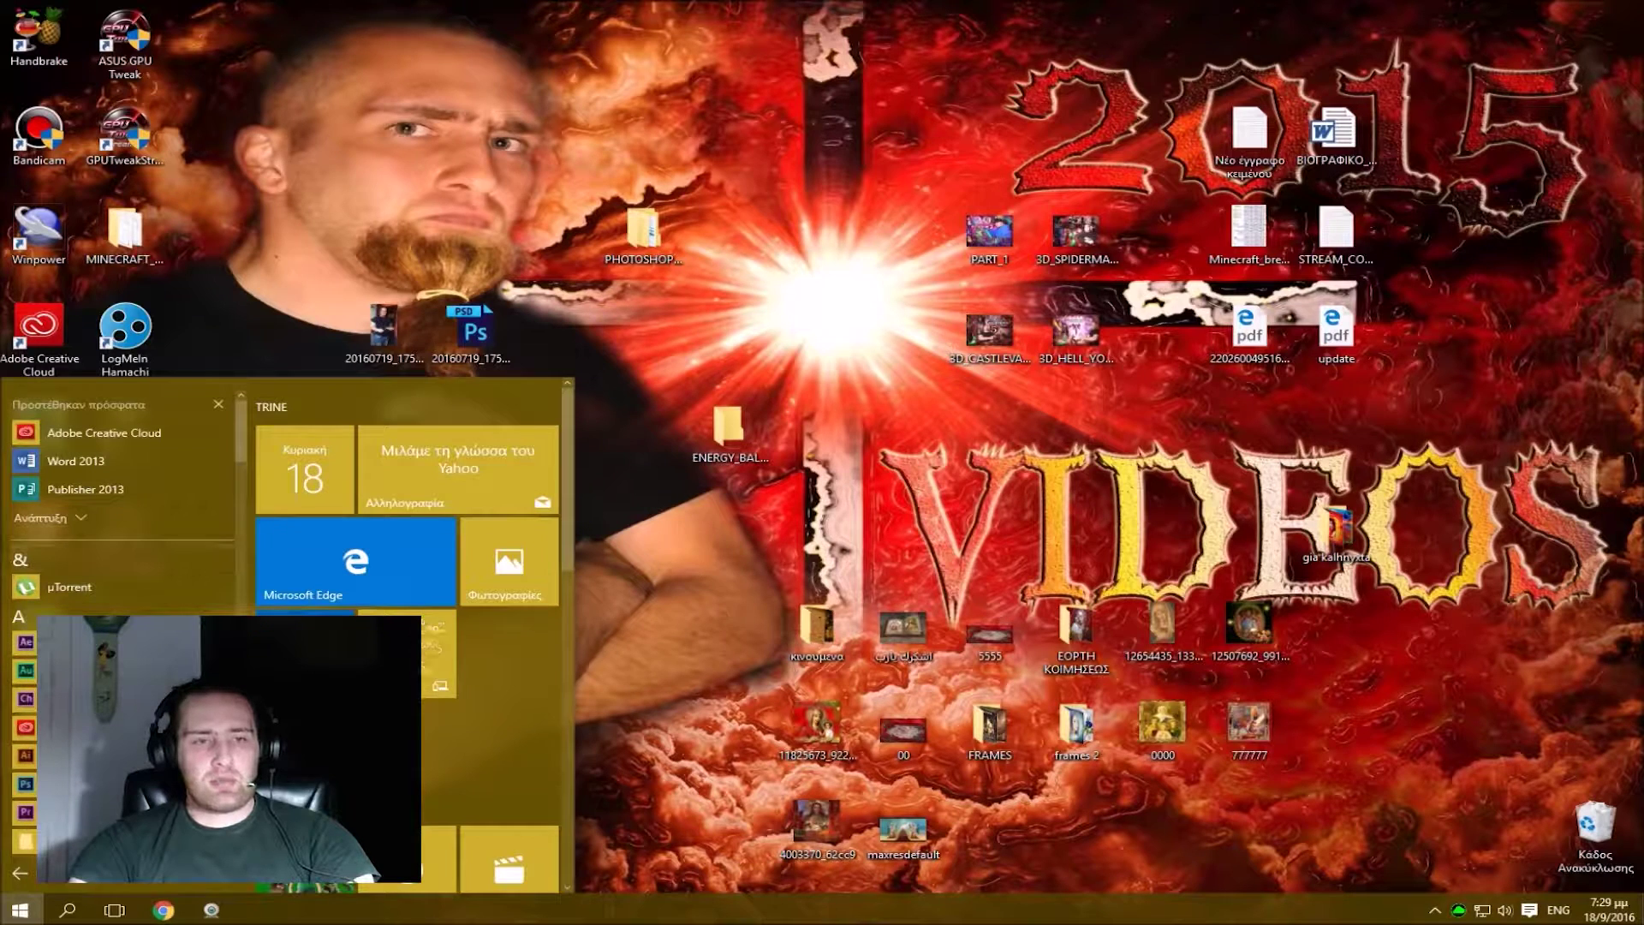
{"action": "left_click", "coordinate": [86, 784]}
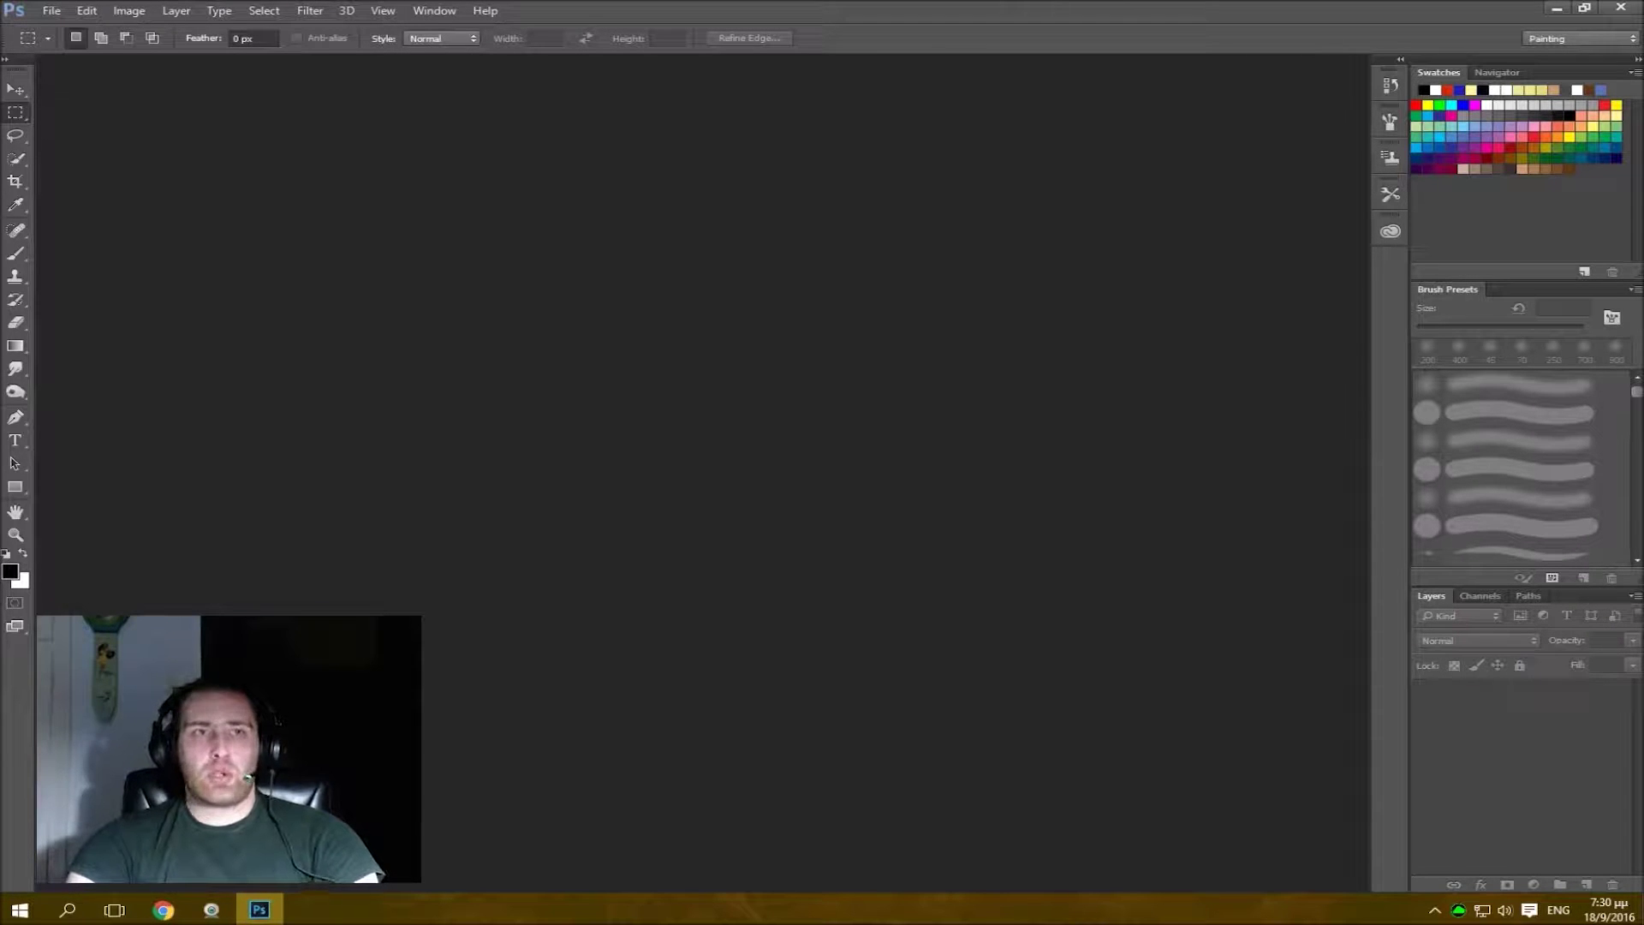
- Open Preferences on the General page from the Edit menu
{"action": "left_click", "coordinate": [87, 11]}
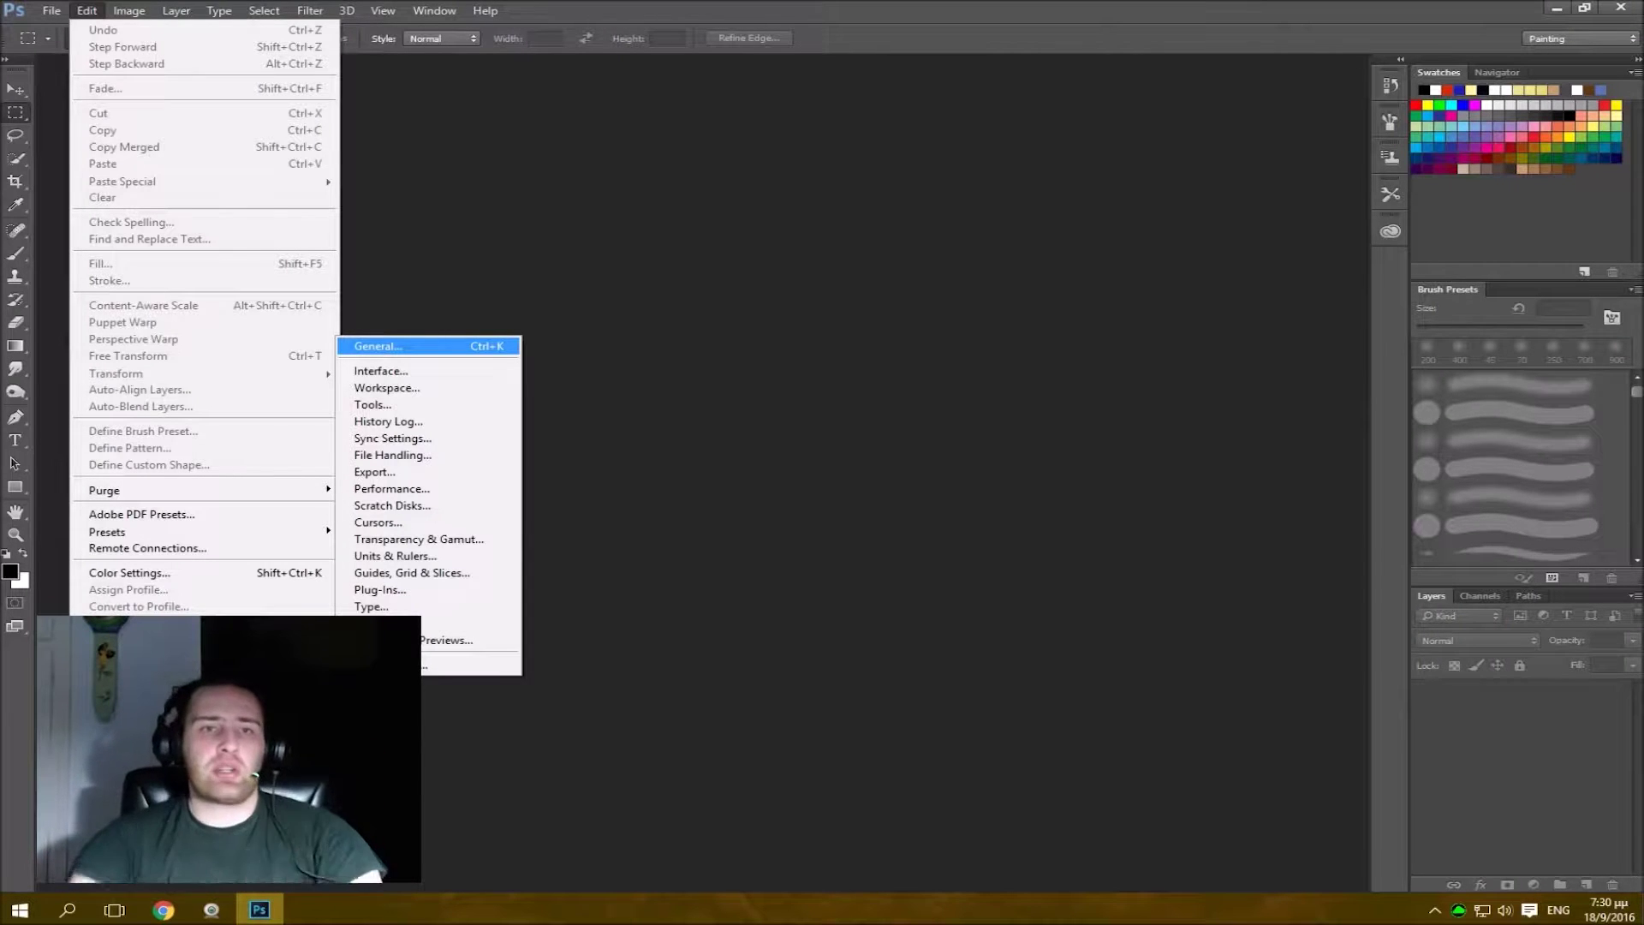
{"action": "key", "text": "Return"}
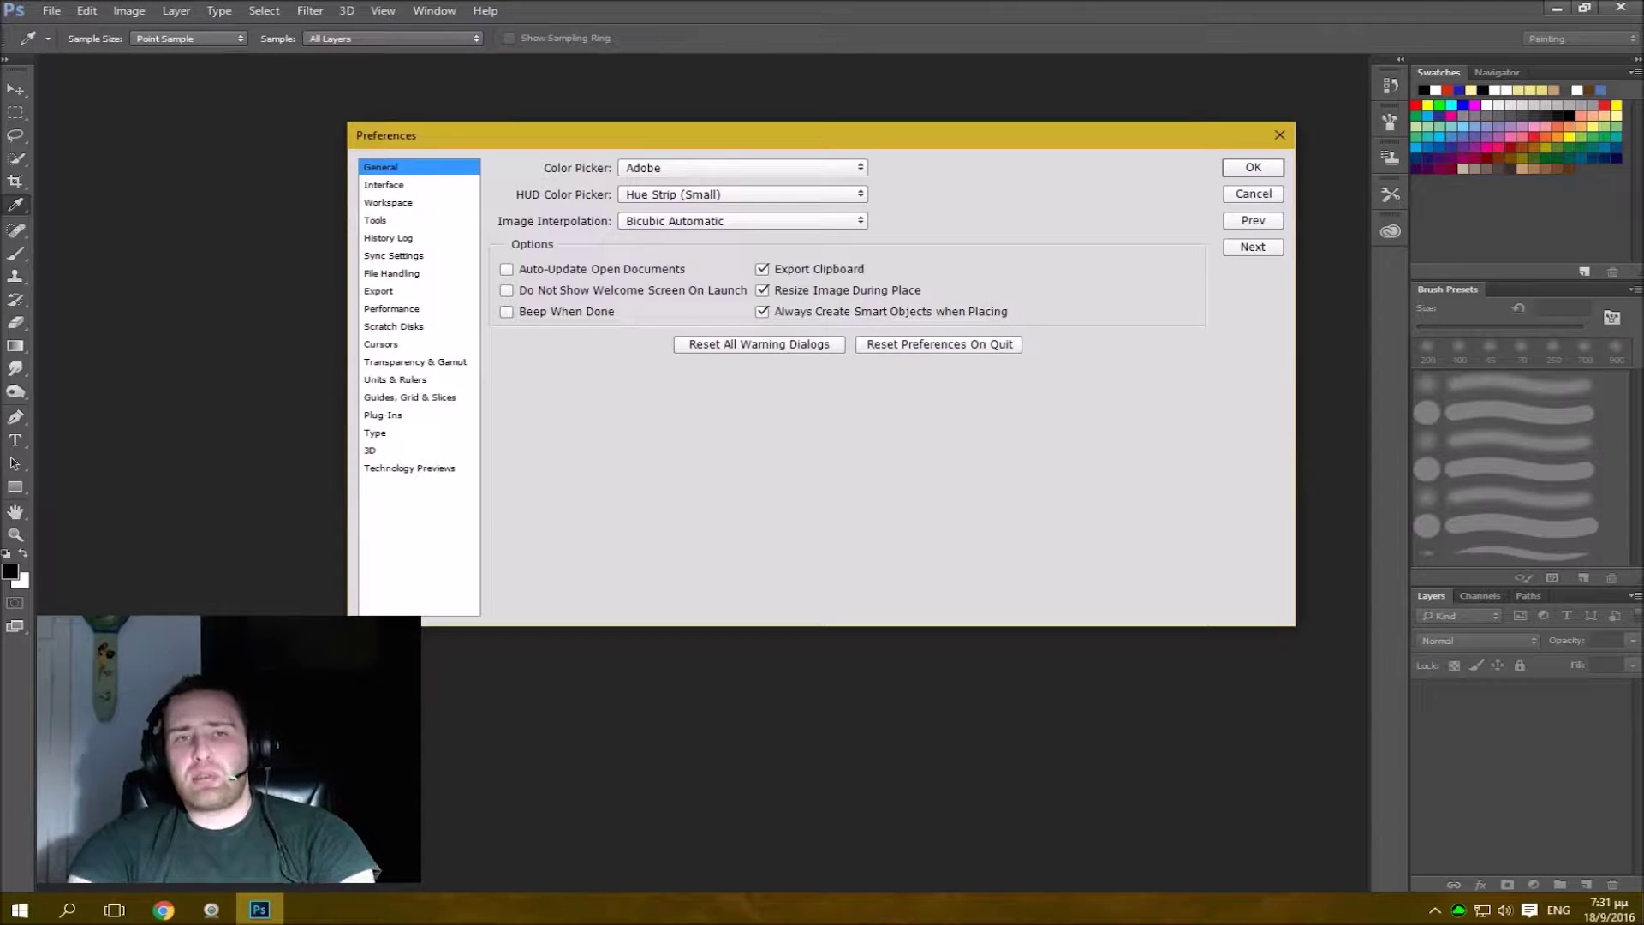
- On the Interface page, cycle colour themes and settle on dark grey
{"action": "key", "text": "Down"}
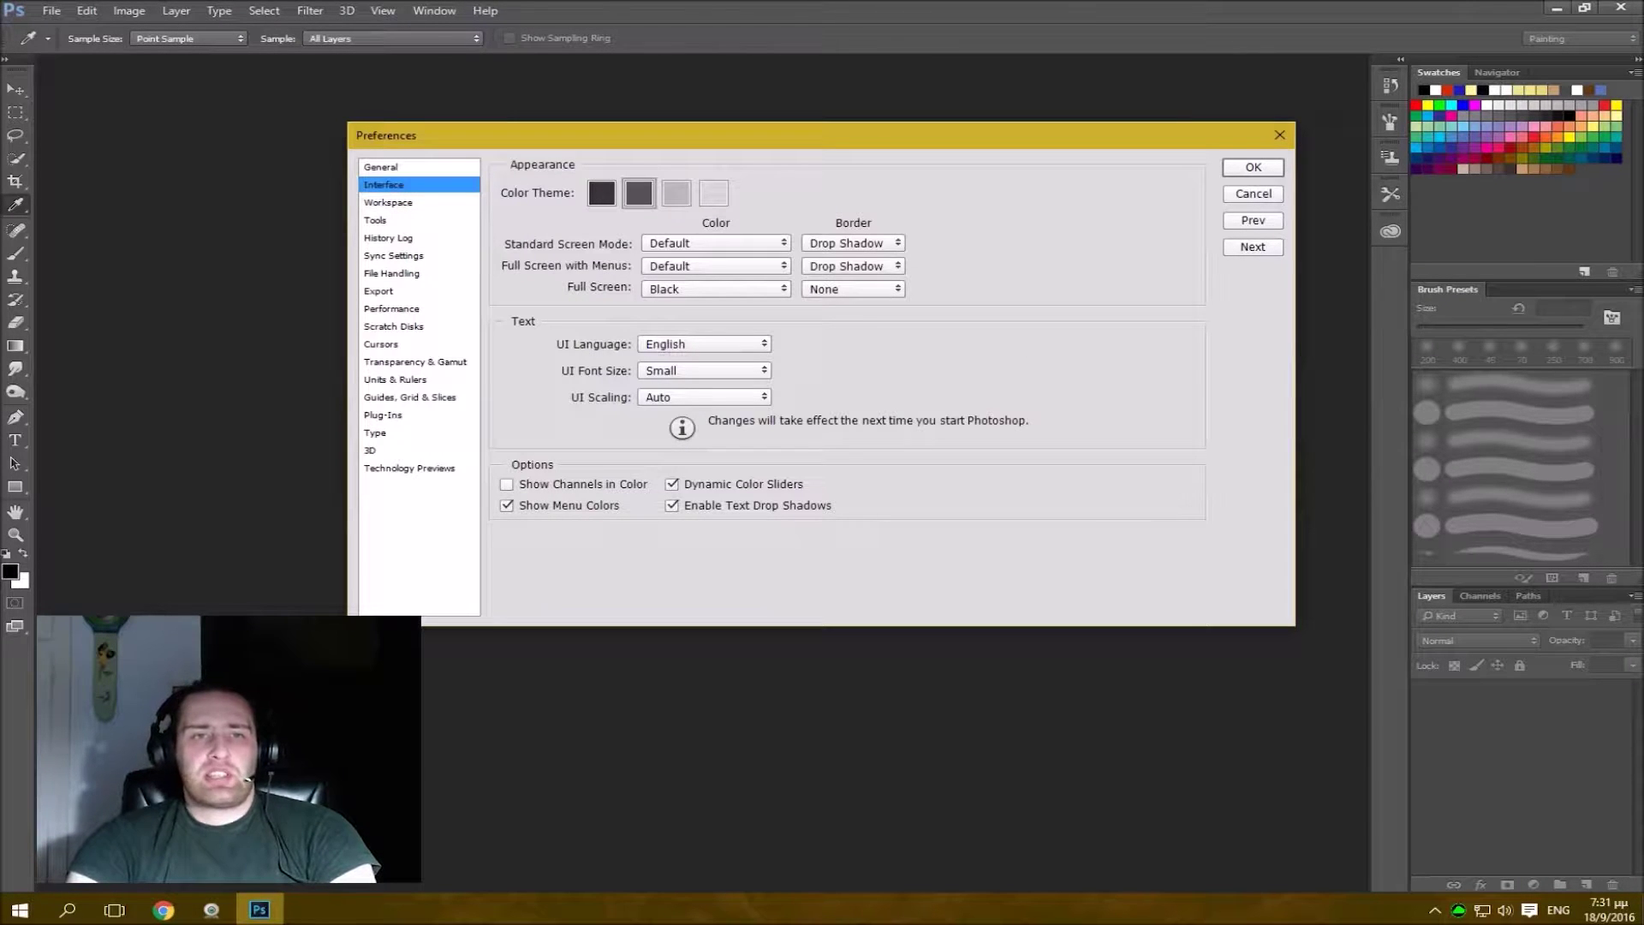
{"action": "key", "text": "shift+F1"}
{"action": "key", "text": "shift+F2"}
{"action": "key", "text": "shift+F2"}
{"action": "key", "text": "shift+F2"}
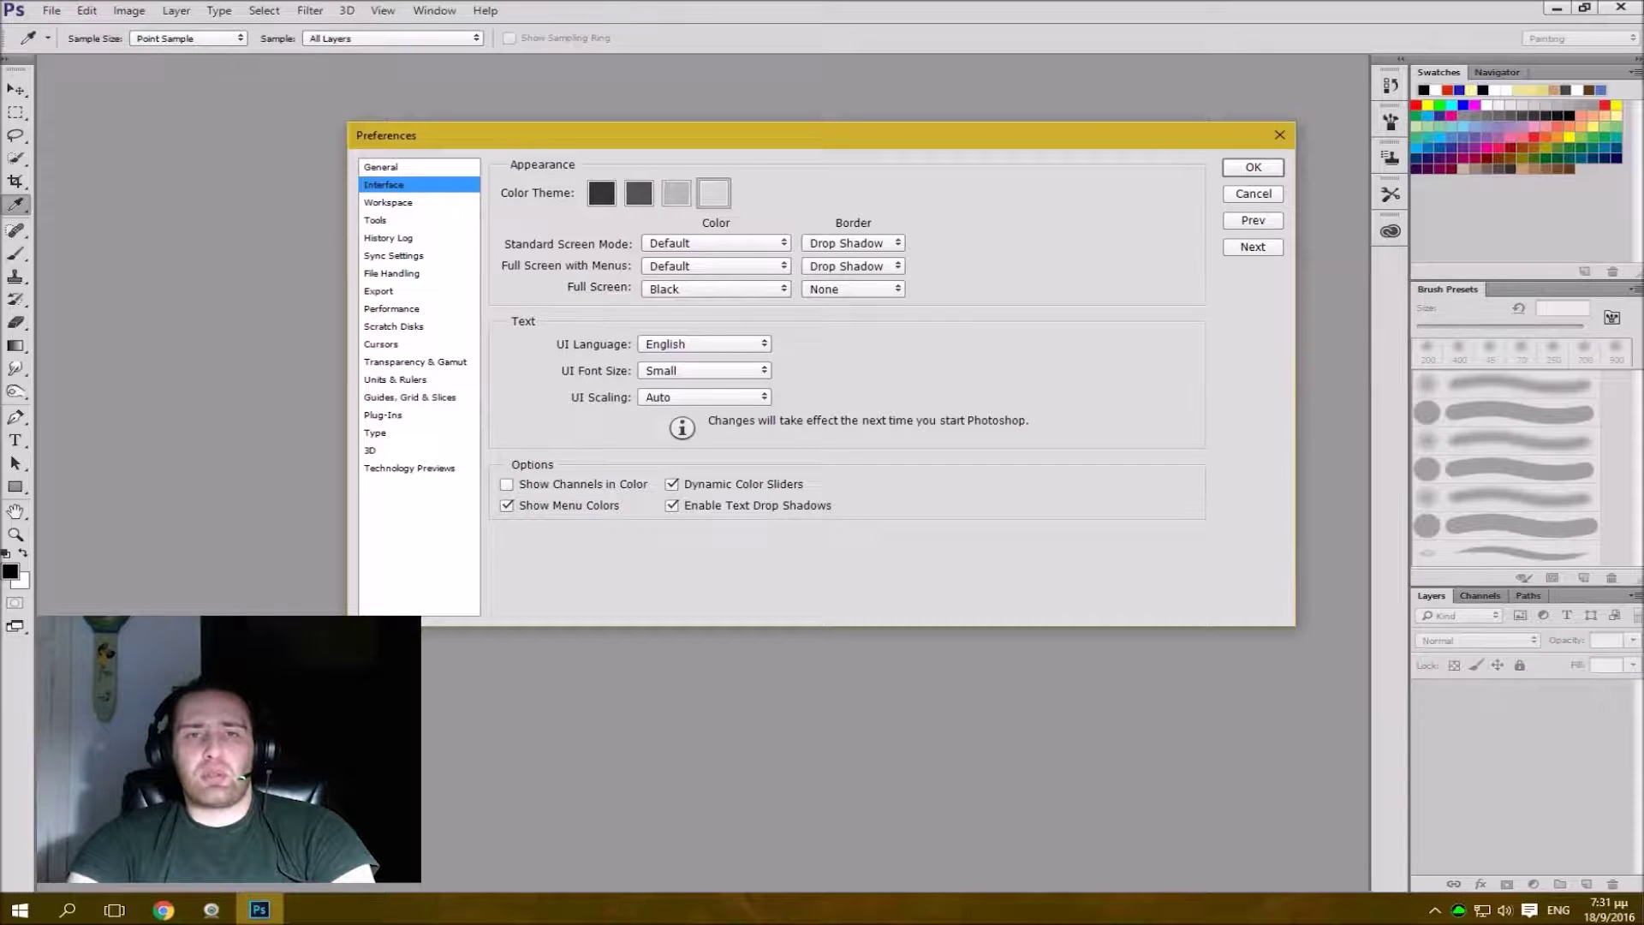
{"action": "key", "text": "shift+F1"}
{"action": "key", "text": "shift+F1"}
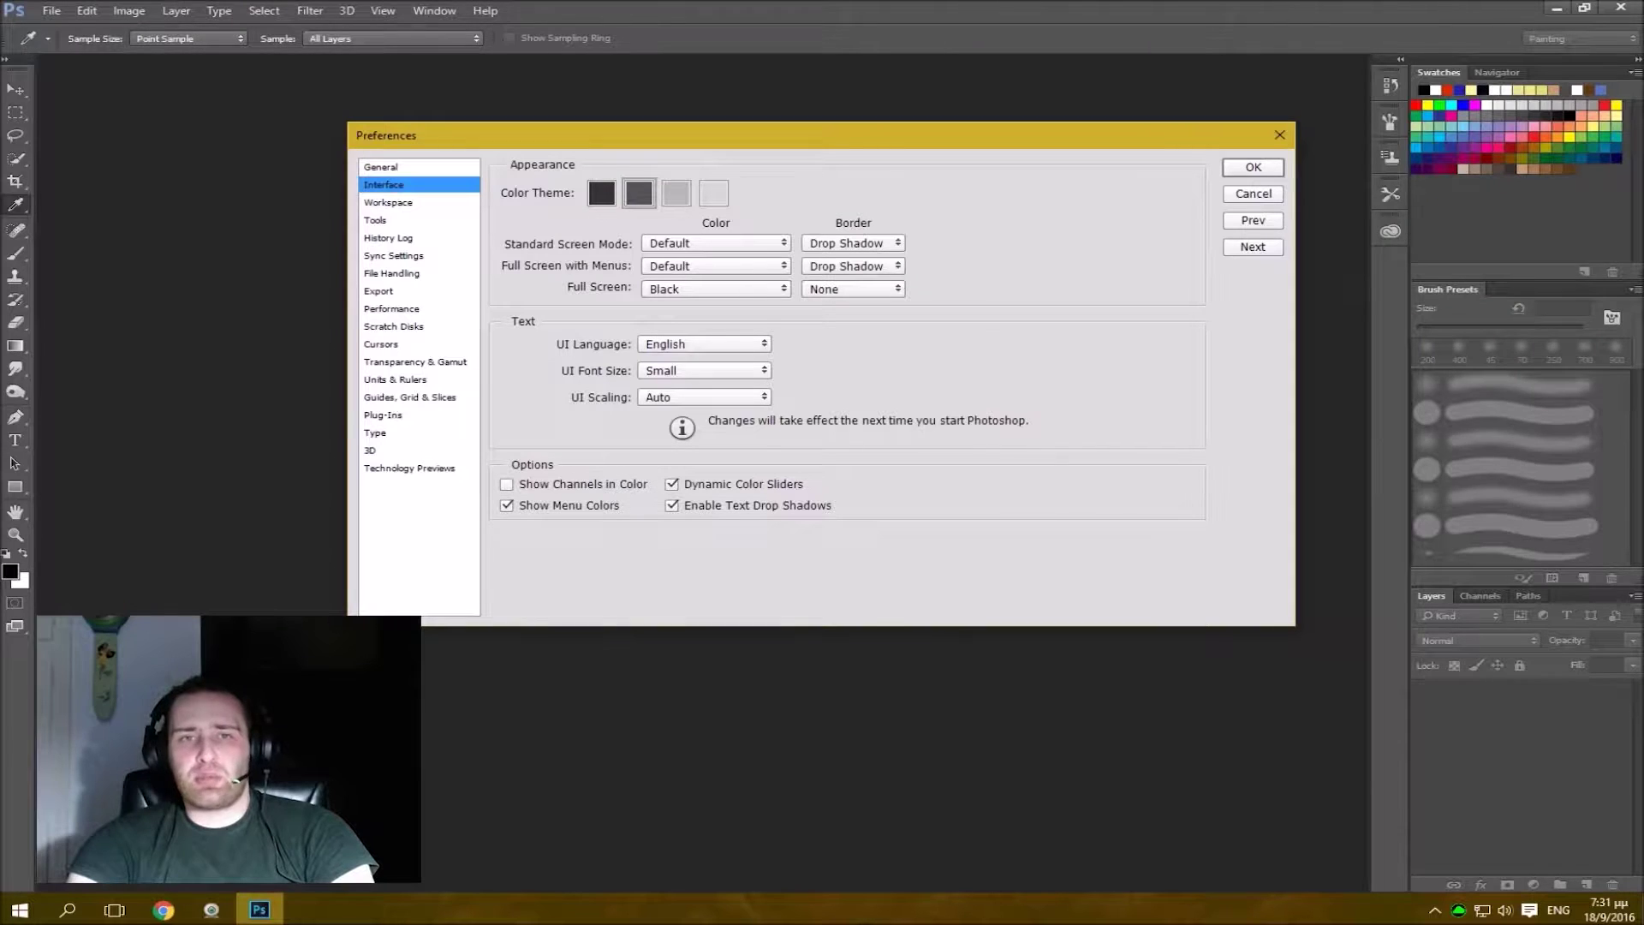
{"action": "key", "text": "shift+F1"}
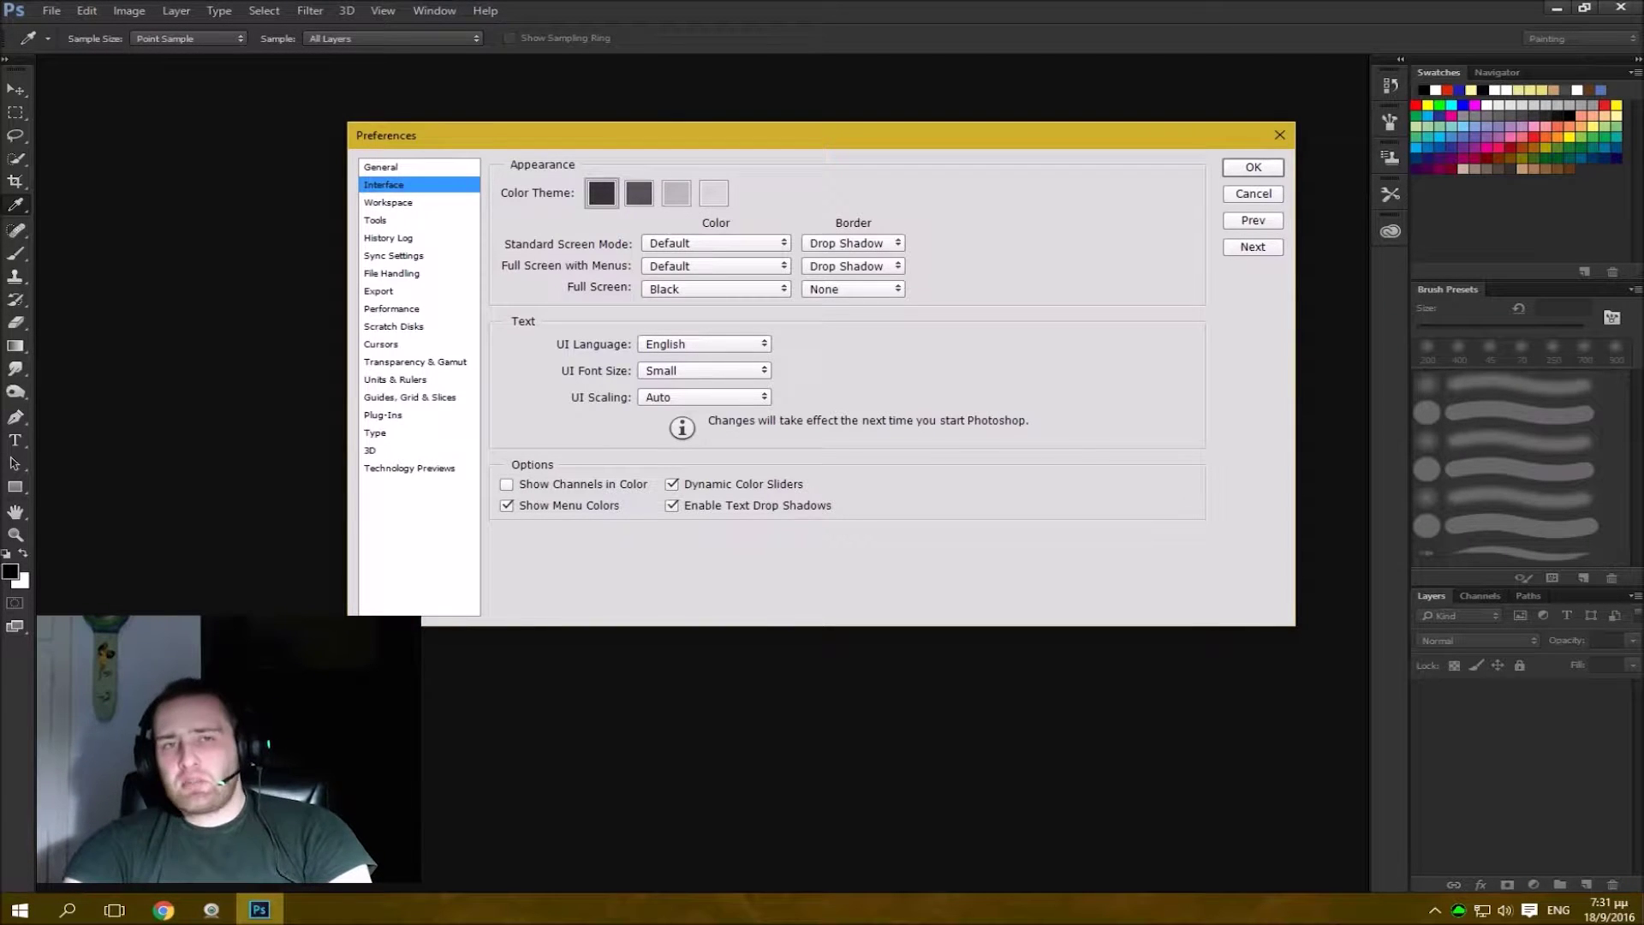
- Step through Tools, History Log, Sync Settings and File Handling to the Export page
{"action": "key", "text": "Down"}
{"action": "key", "text": "Down"}
{"action": "key", "text": "Up"}
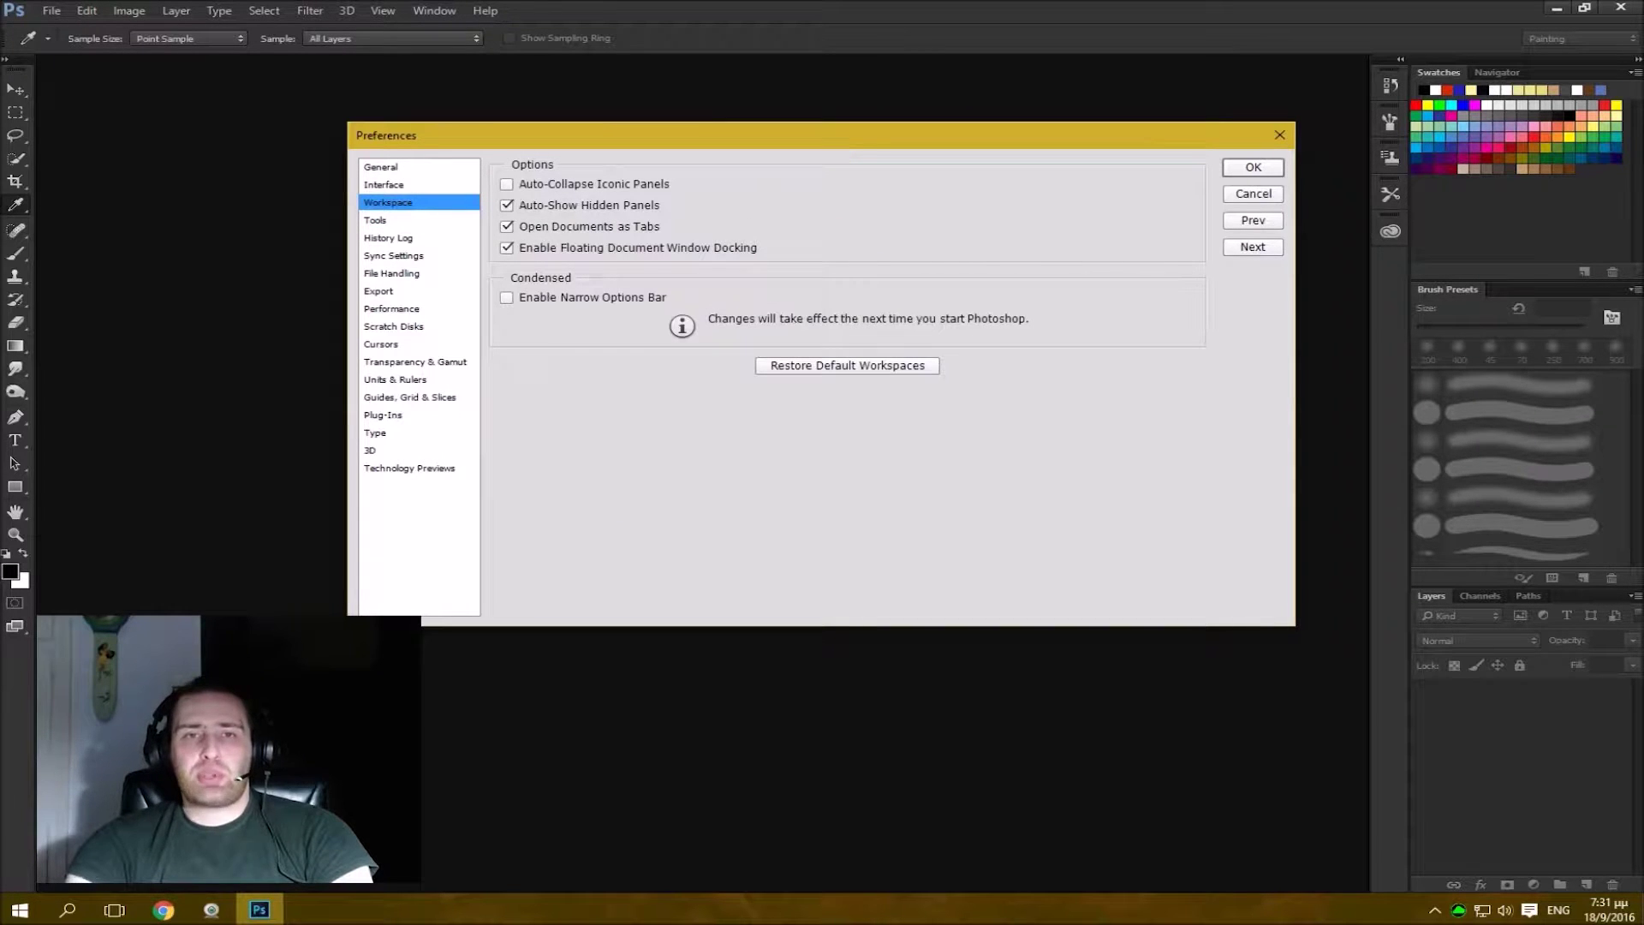
{"action": "key", "text": "Down"}
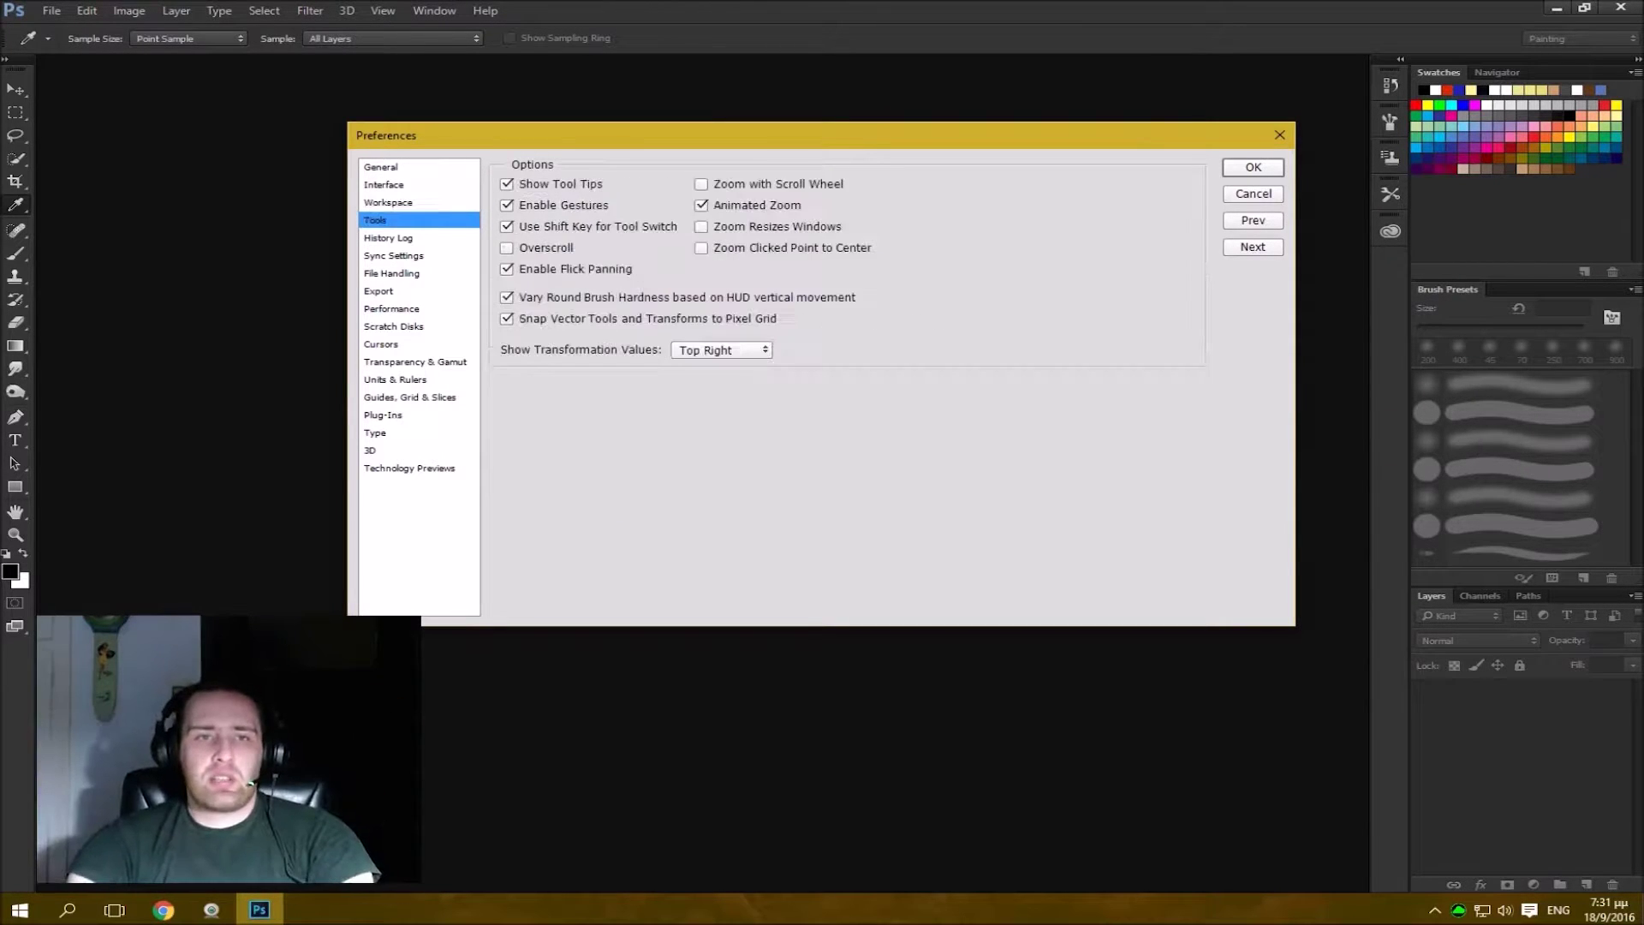
{"action": "key", "text": "Down"}
{"action": "key", "text": "Down"}
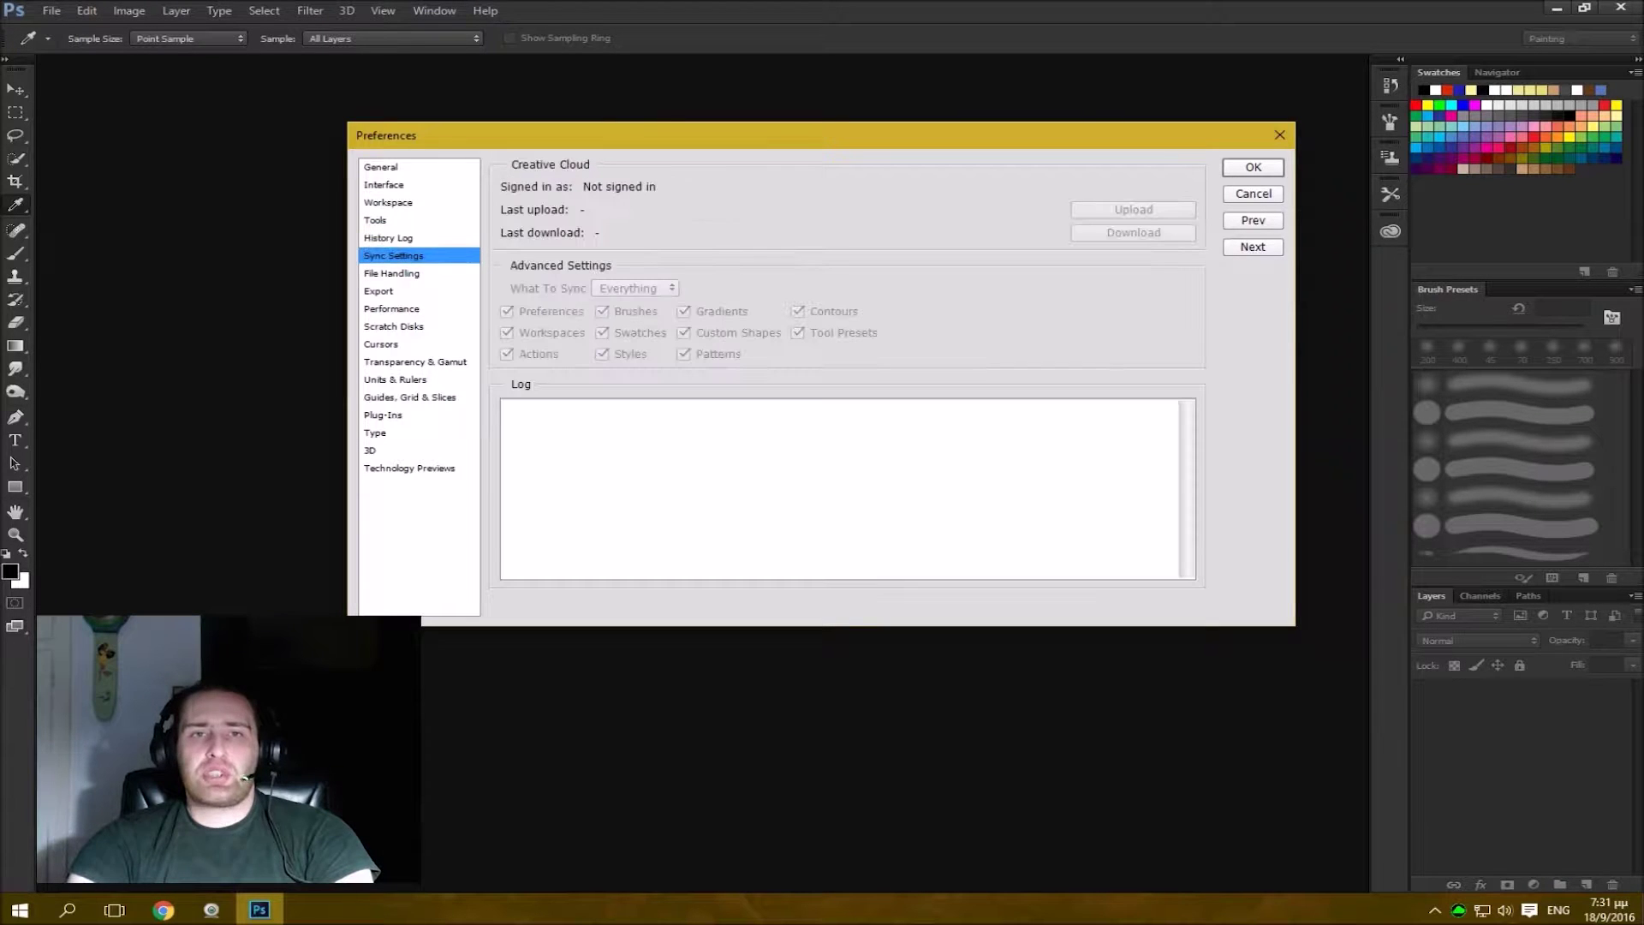
{"action": "key", "text": "Down"}
{"action": "key", "text": "Down"}
{"action": "key", "text": "Up"}
{"action": "key", "text": "Down"}
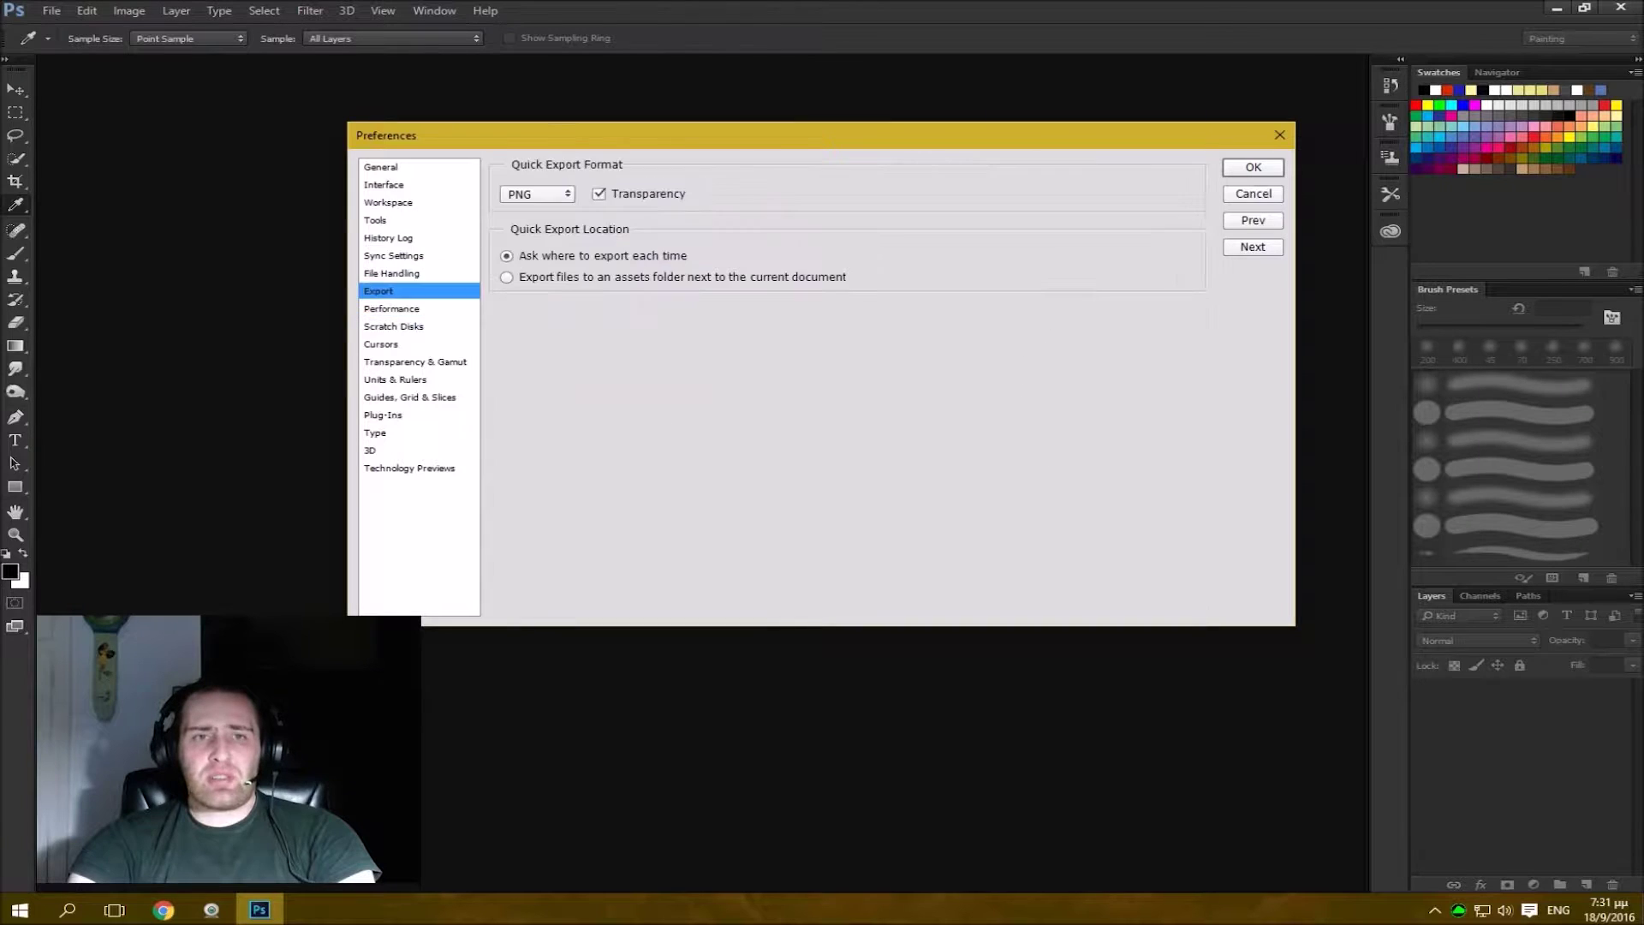
{"action": "key", "text": "Down"}
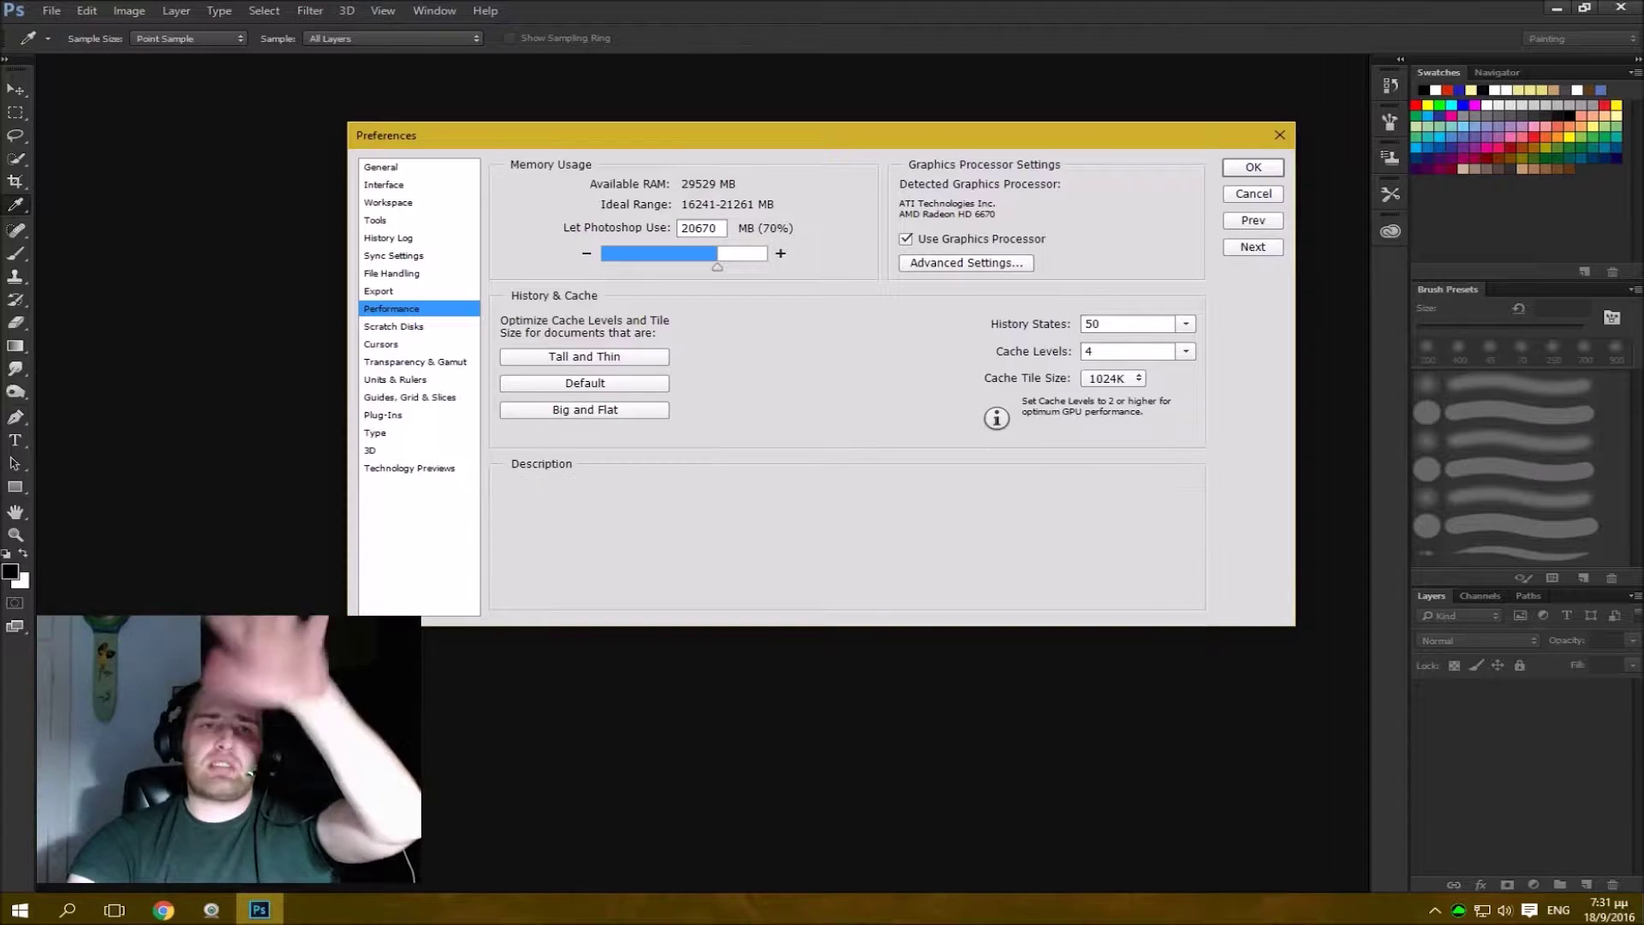
- Move down to the Scratch Disks page, showing only drive C active
{"action": "key", "text": "Down"}
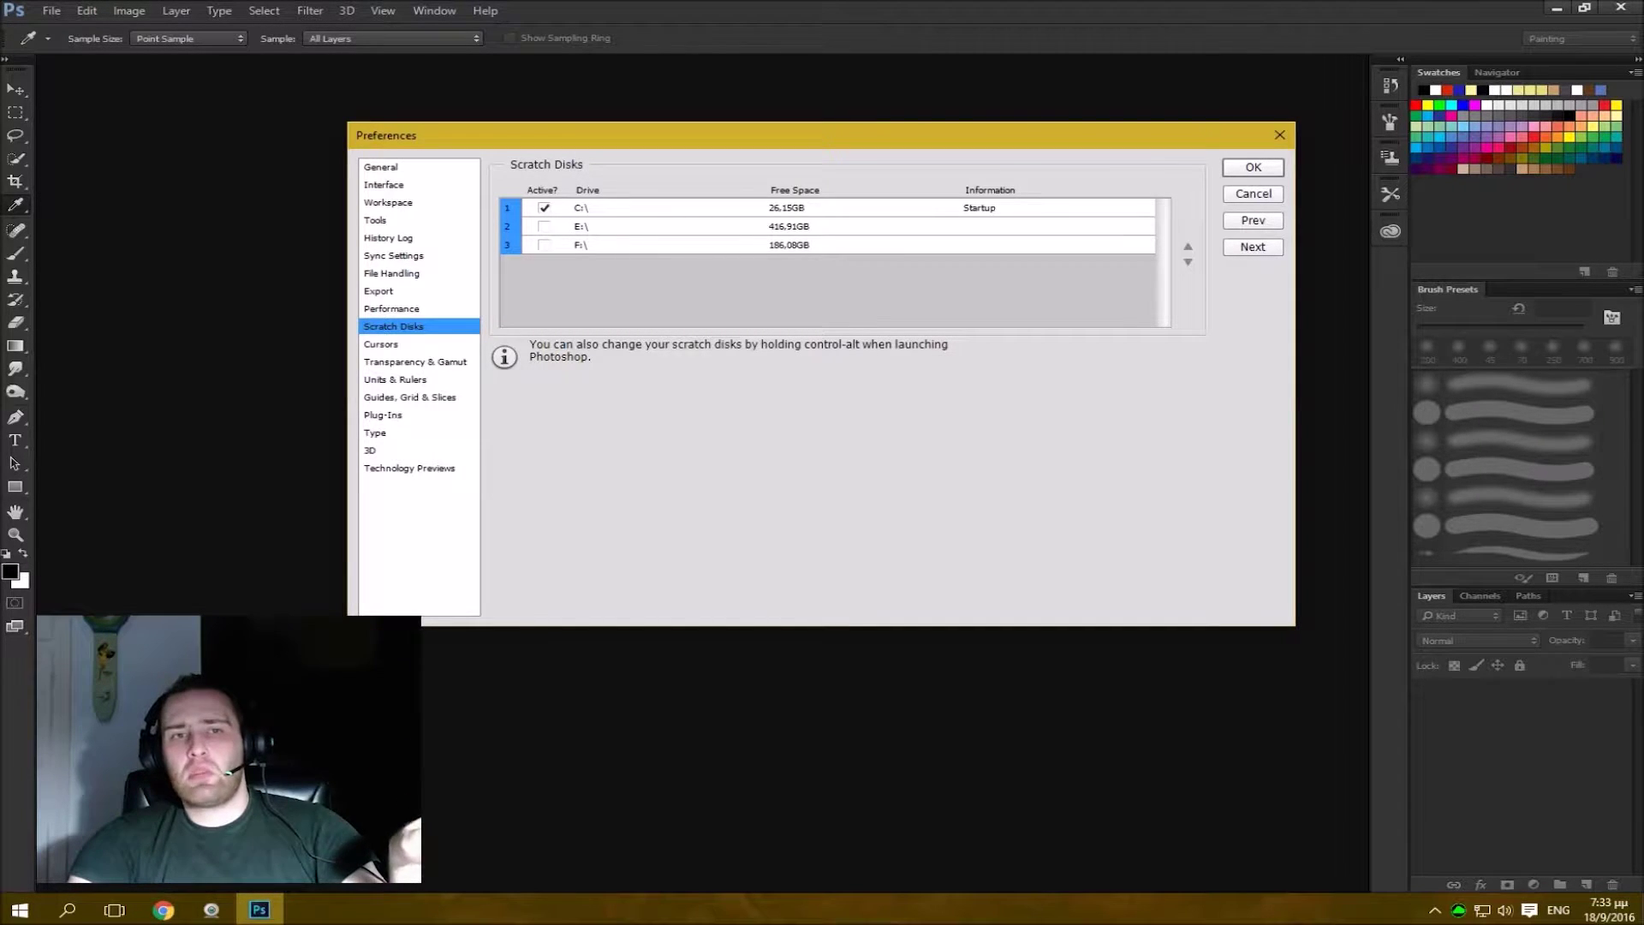
- Try Full Size and Precise painting cursors, keep Normal Brush Tip, and advance to Units & Rulers
{"action": "key", "text": "Down"}
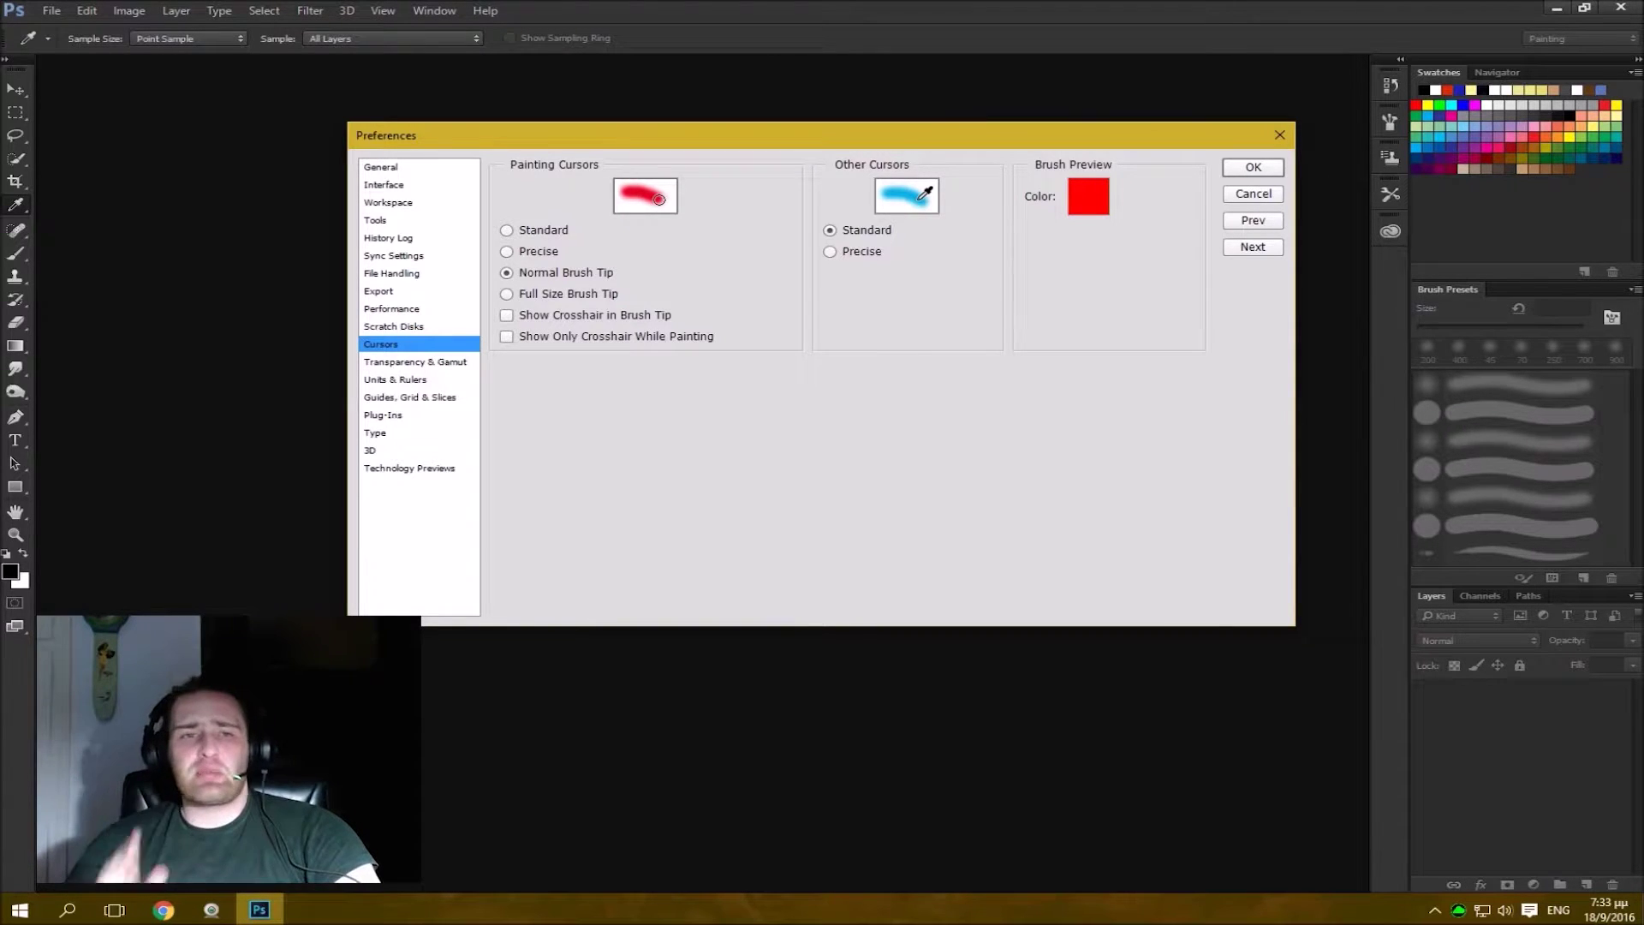
{"action": "left_click", "coordinate": [507, 294]}
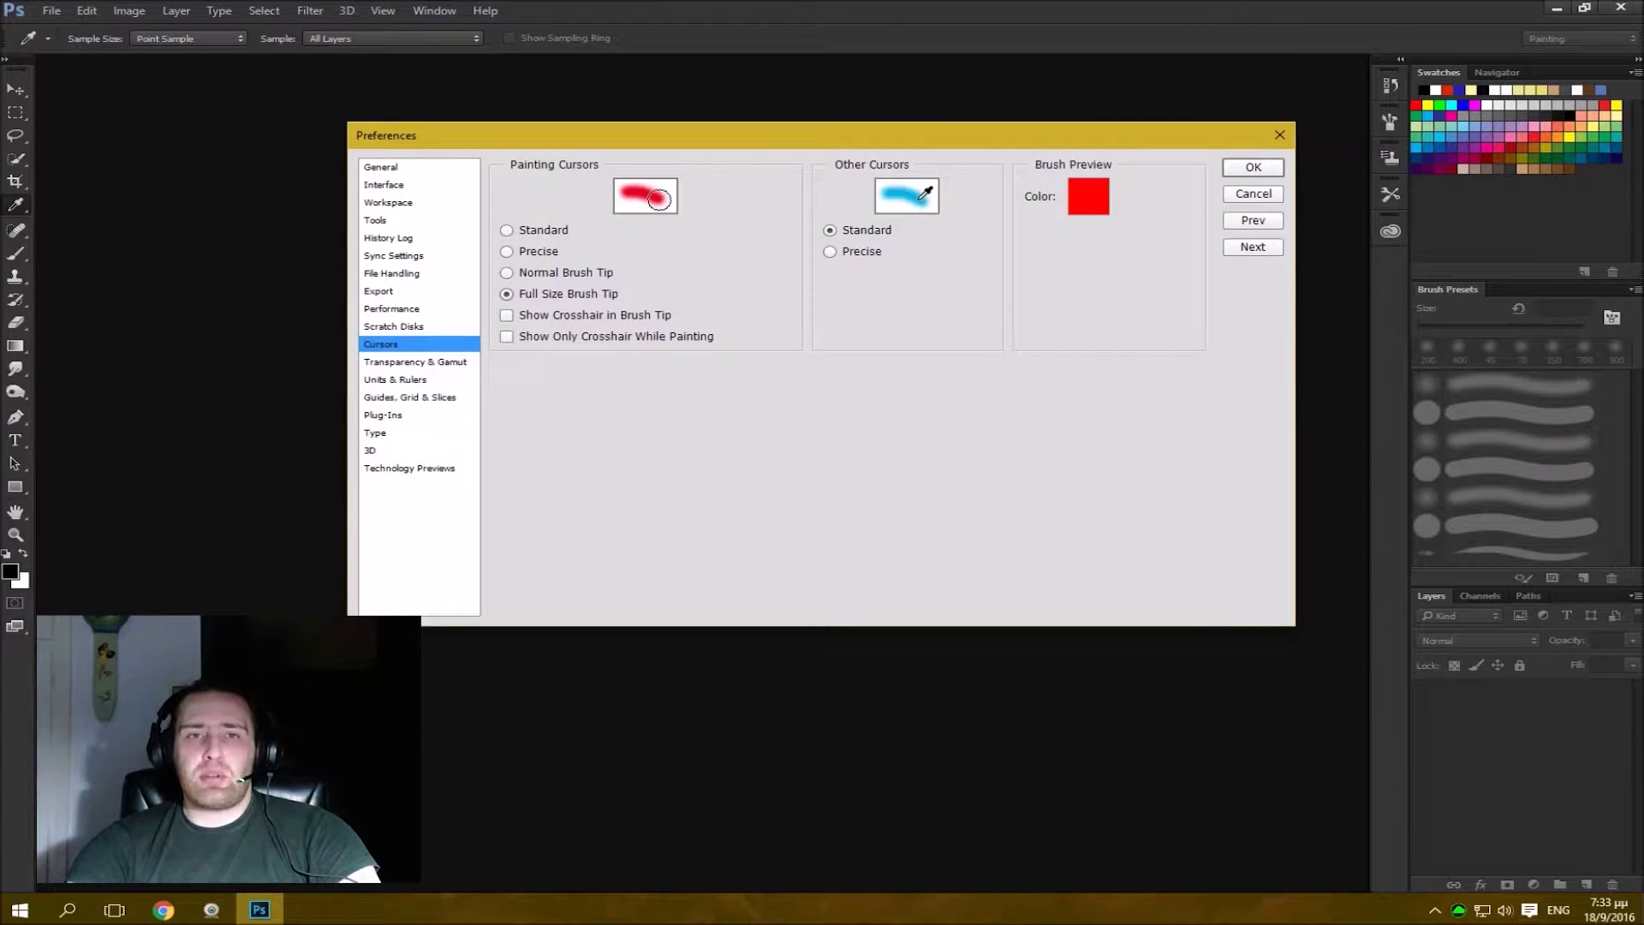
{"action": "left_click", "coordinate": [507, 251]}
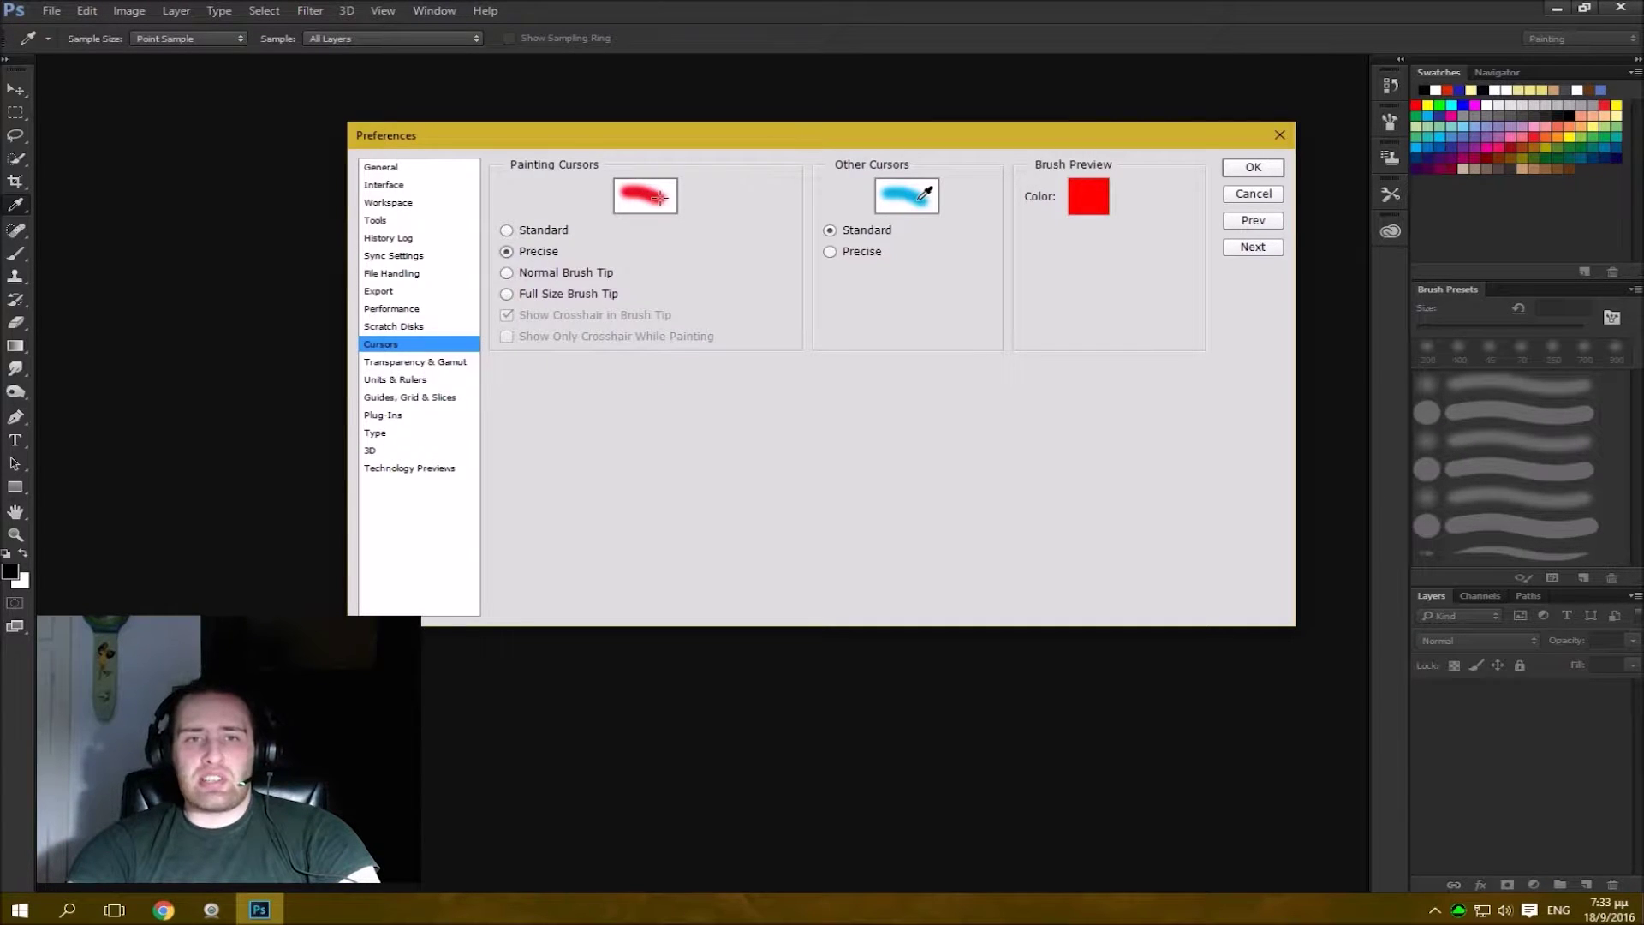
{"action": "left_click", "coordinate": [506, 273]}
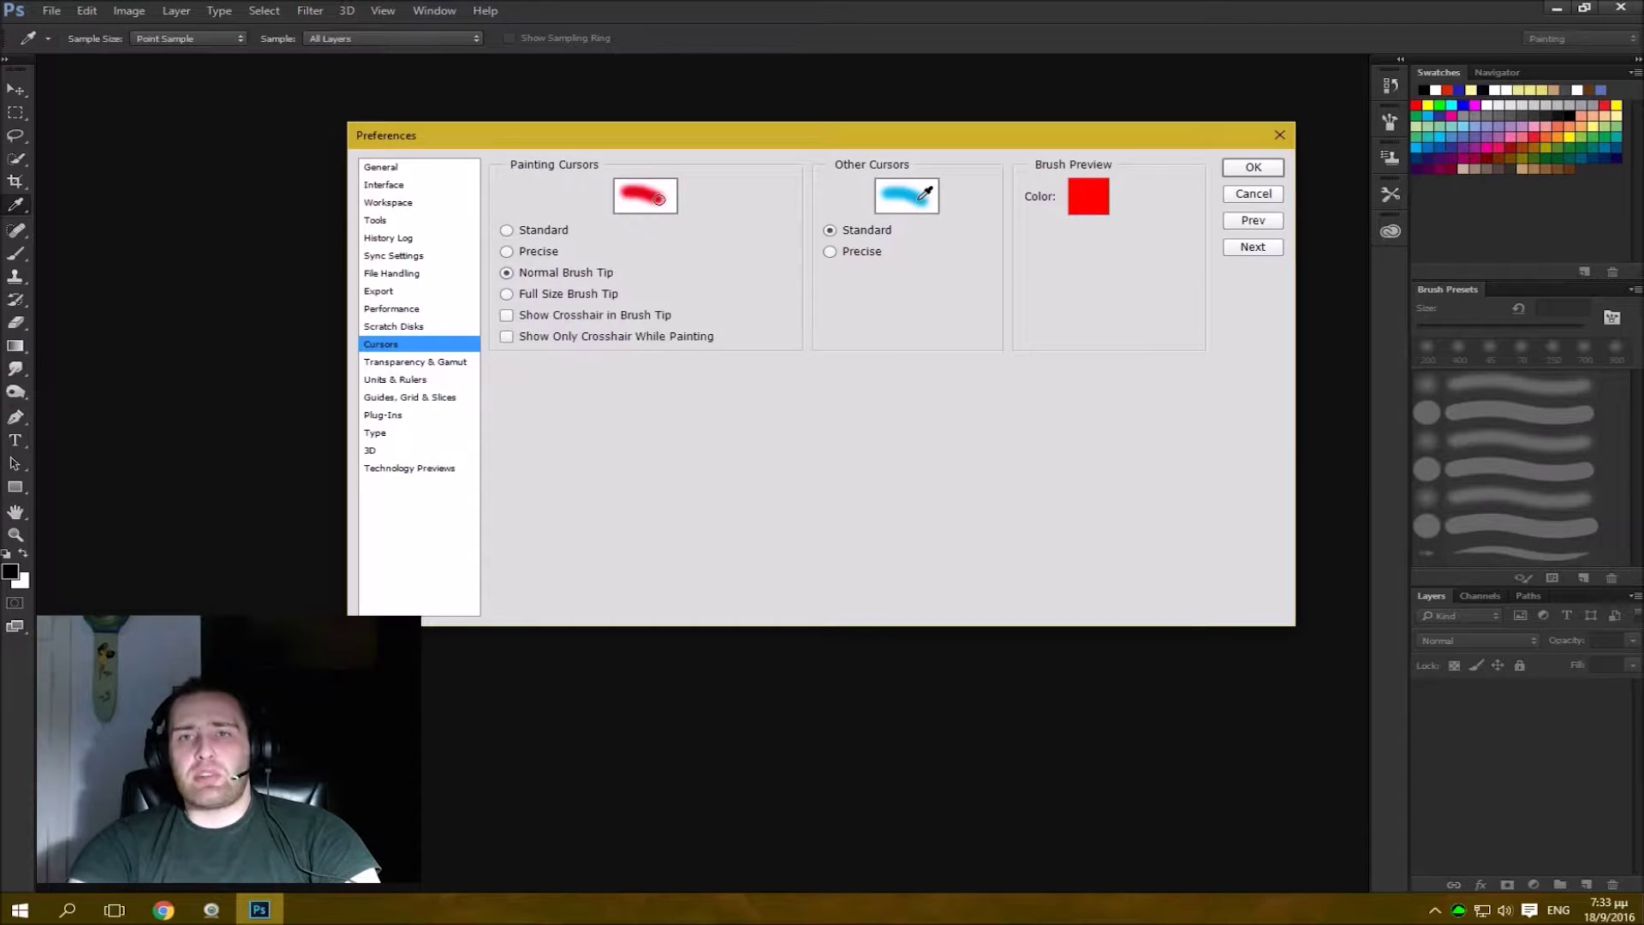
{"action": "key", "text": "Down"}
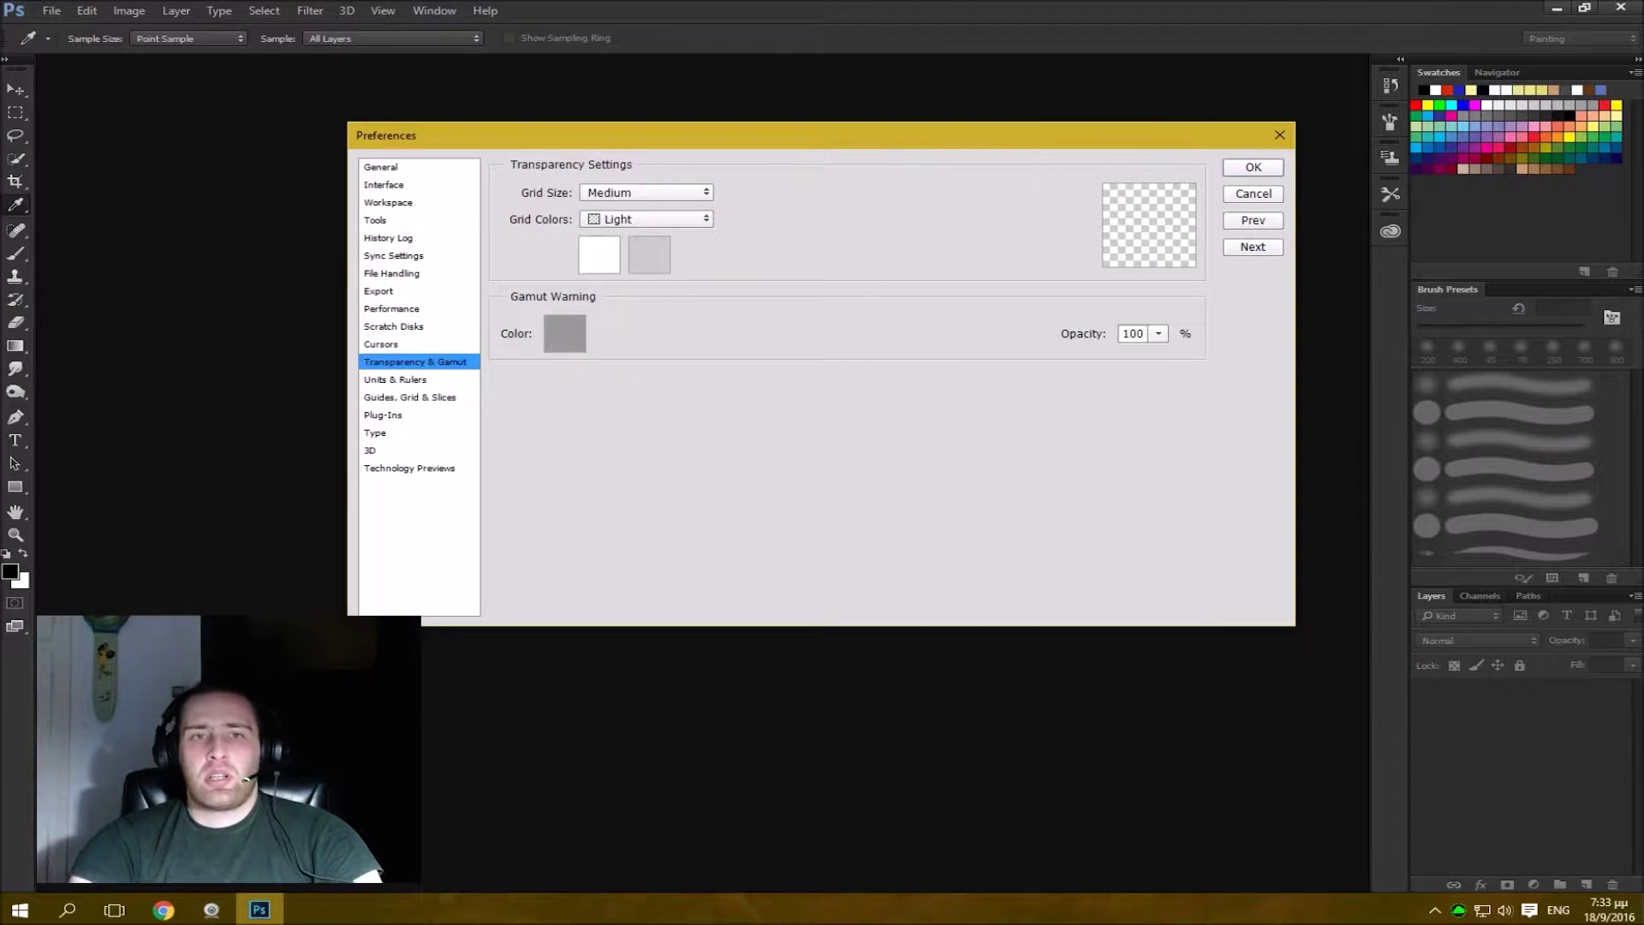
{"action": "key", "text": "Down"}
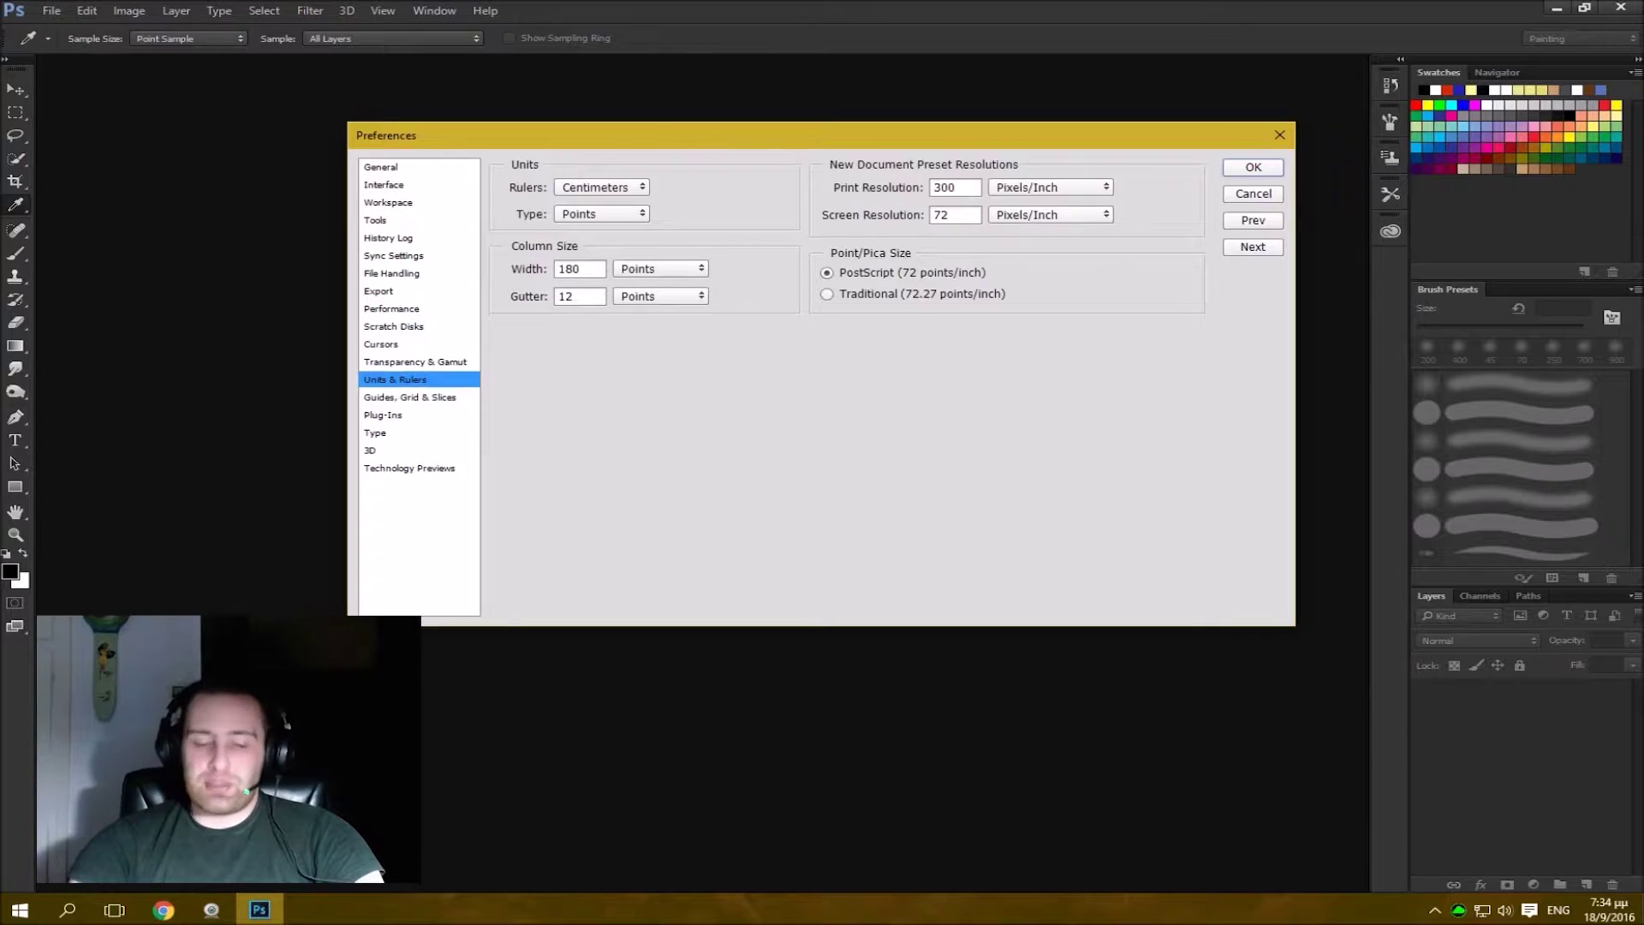
- Advance to the Guides, Grid & Slices page showing a 2 cm gridline and 4 subdivisions
{"action": "key", "text": "Down"}
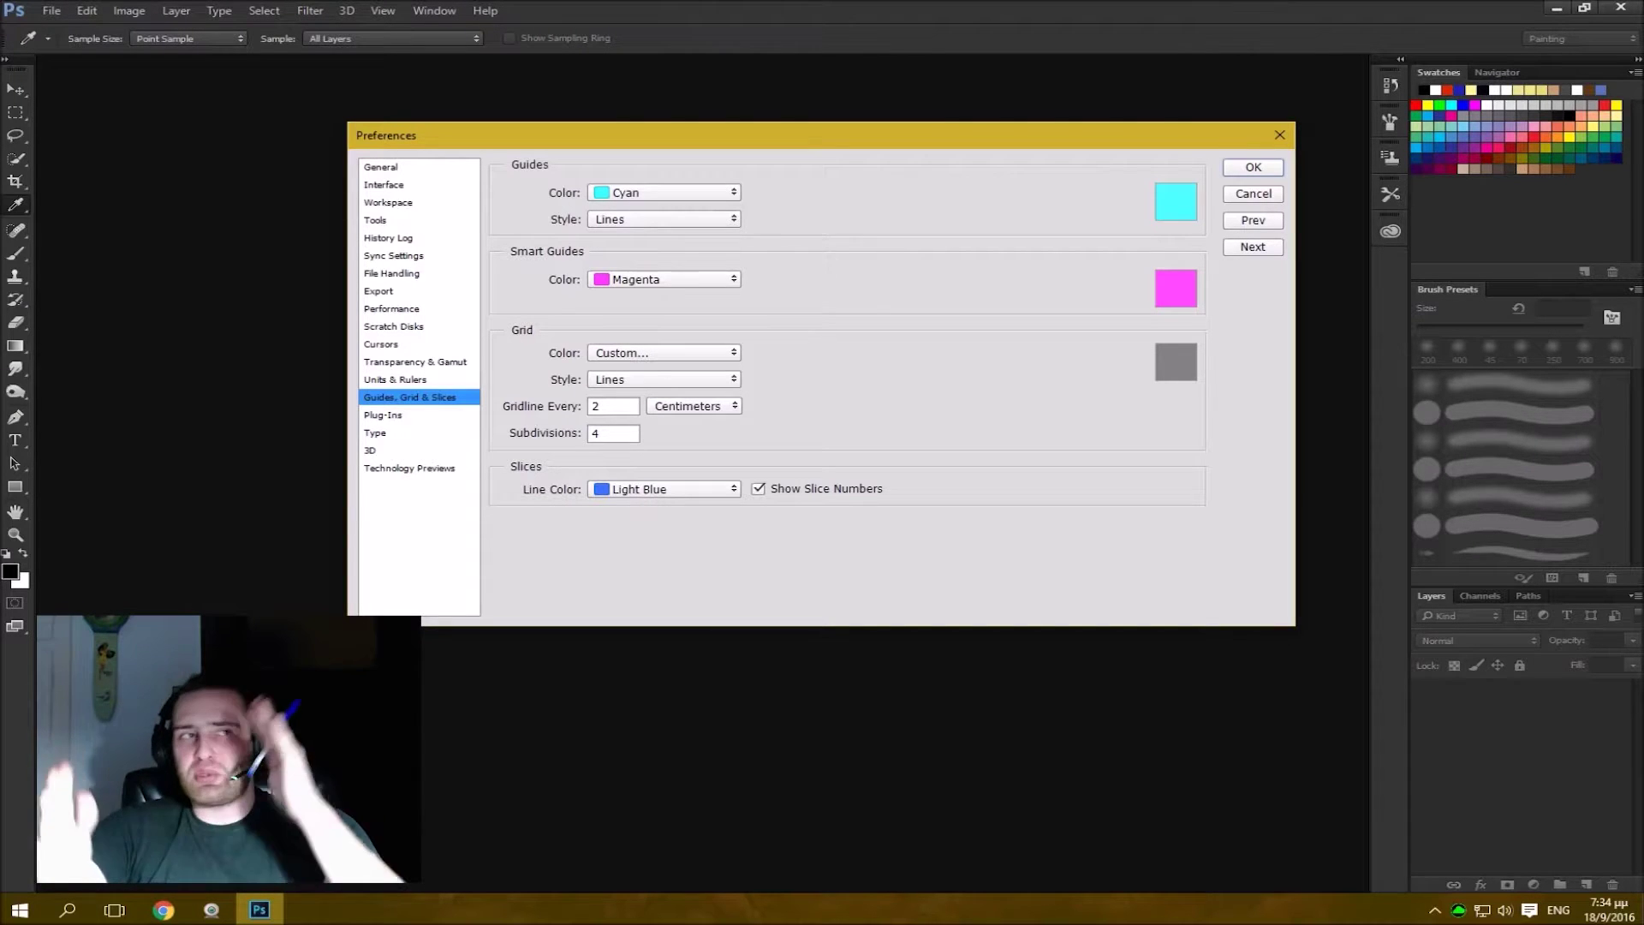
- Review the Plug-Ins, 3D, Type and Technology Previews pages, then close Preferences with OK
{"action": "key", "text": "Down"}
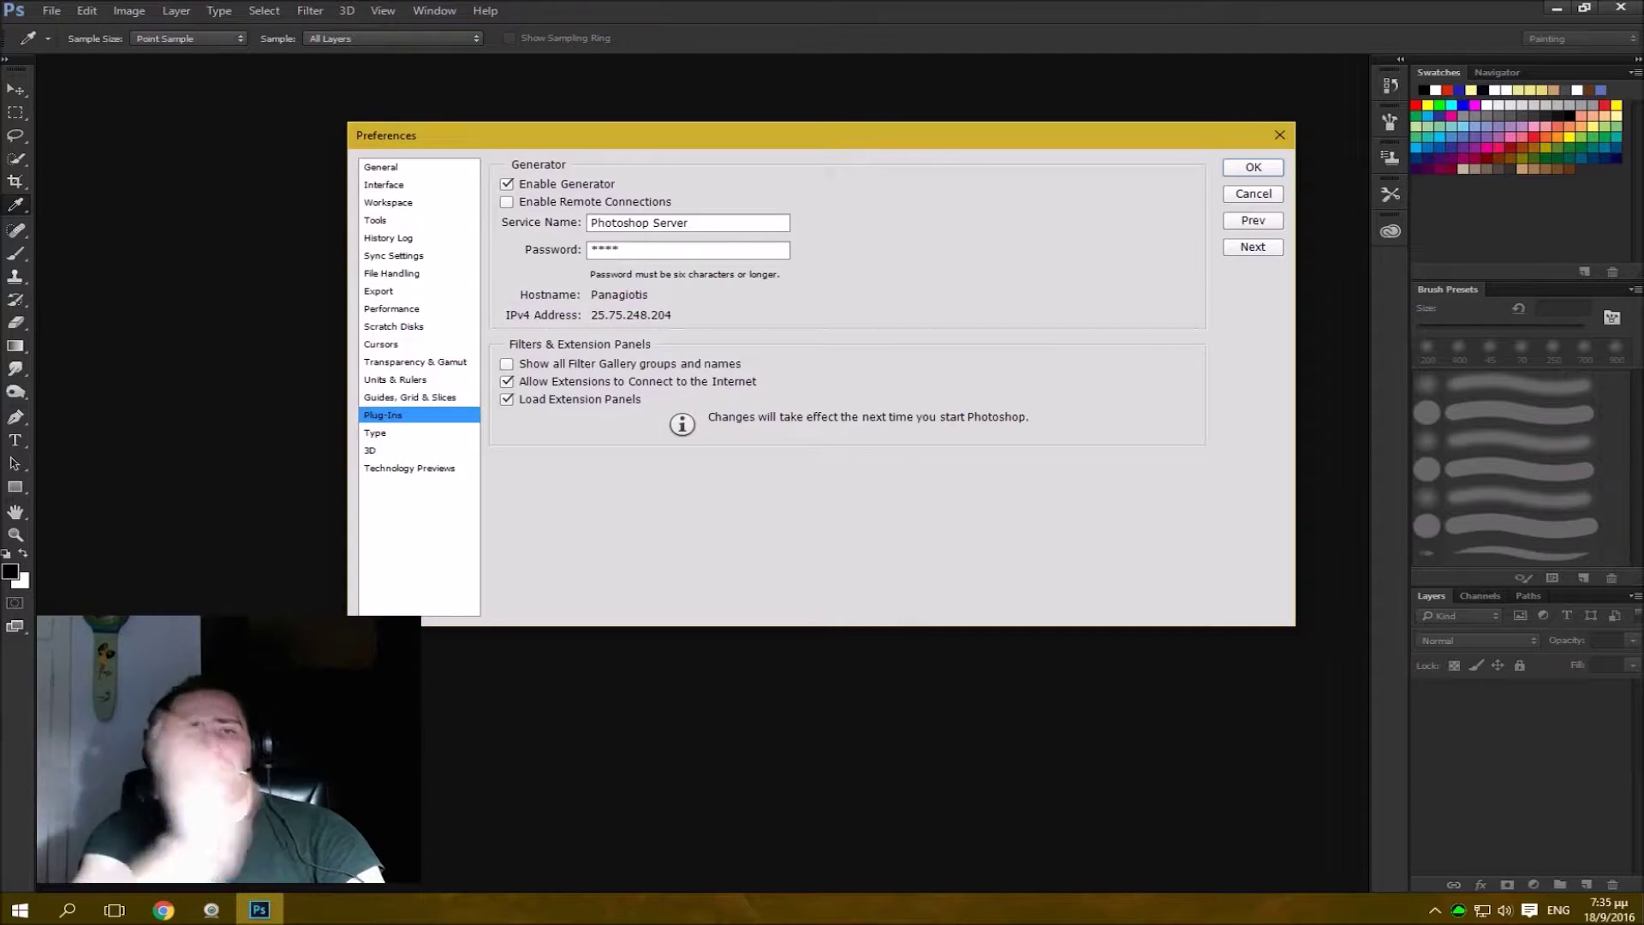
{"action": "key", "text": "Down"}
{"action": "key", "text": "Down"}
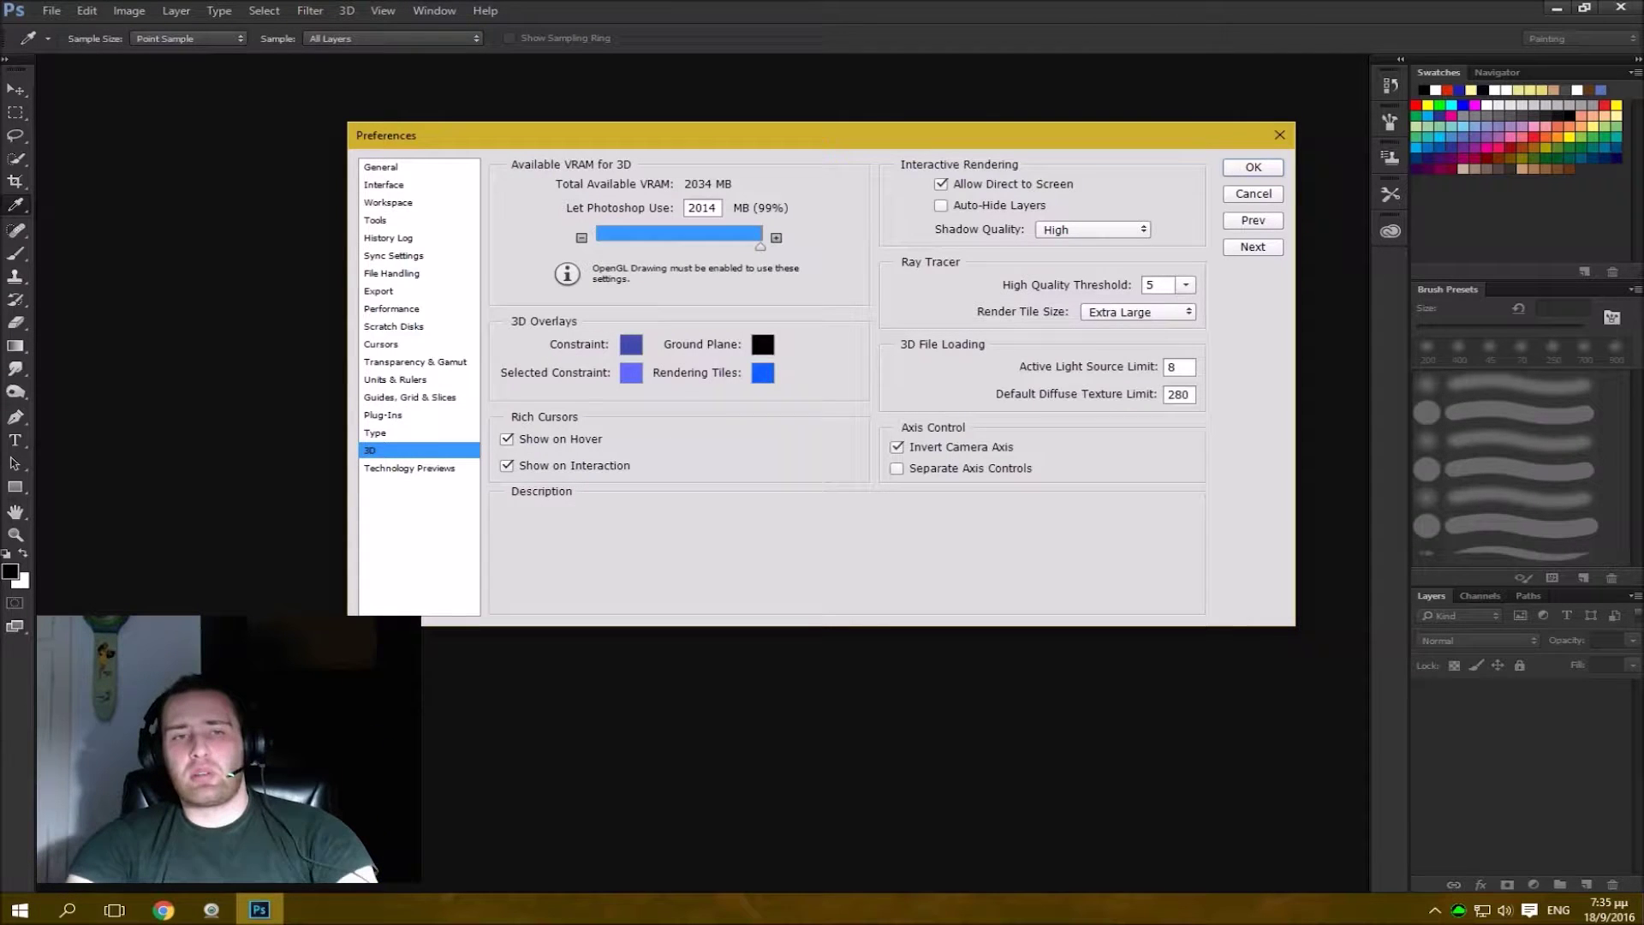
{"action": "key", "text": "Up"}
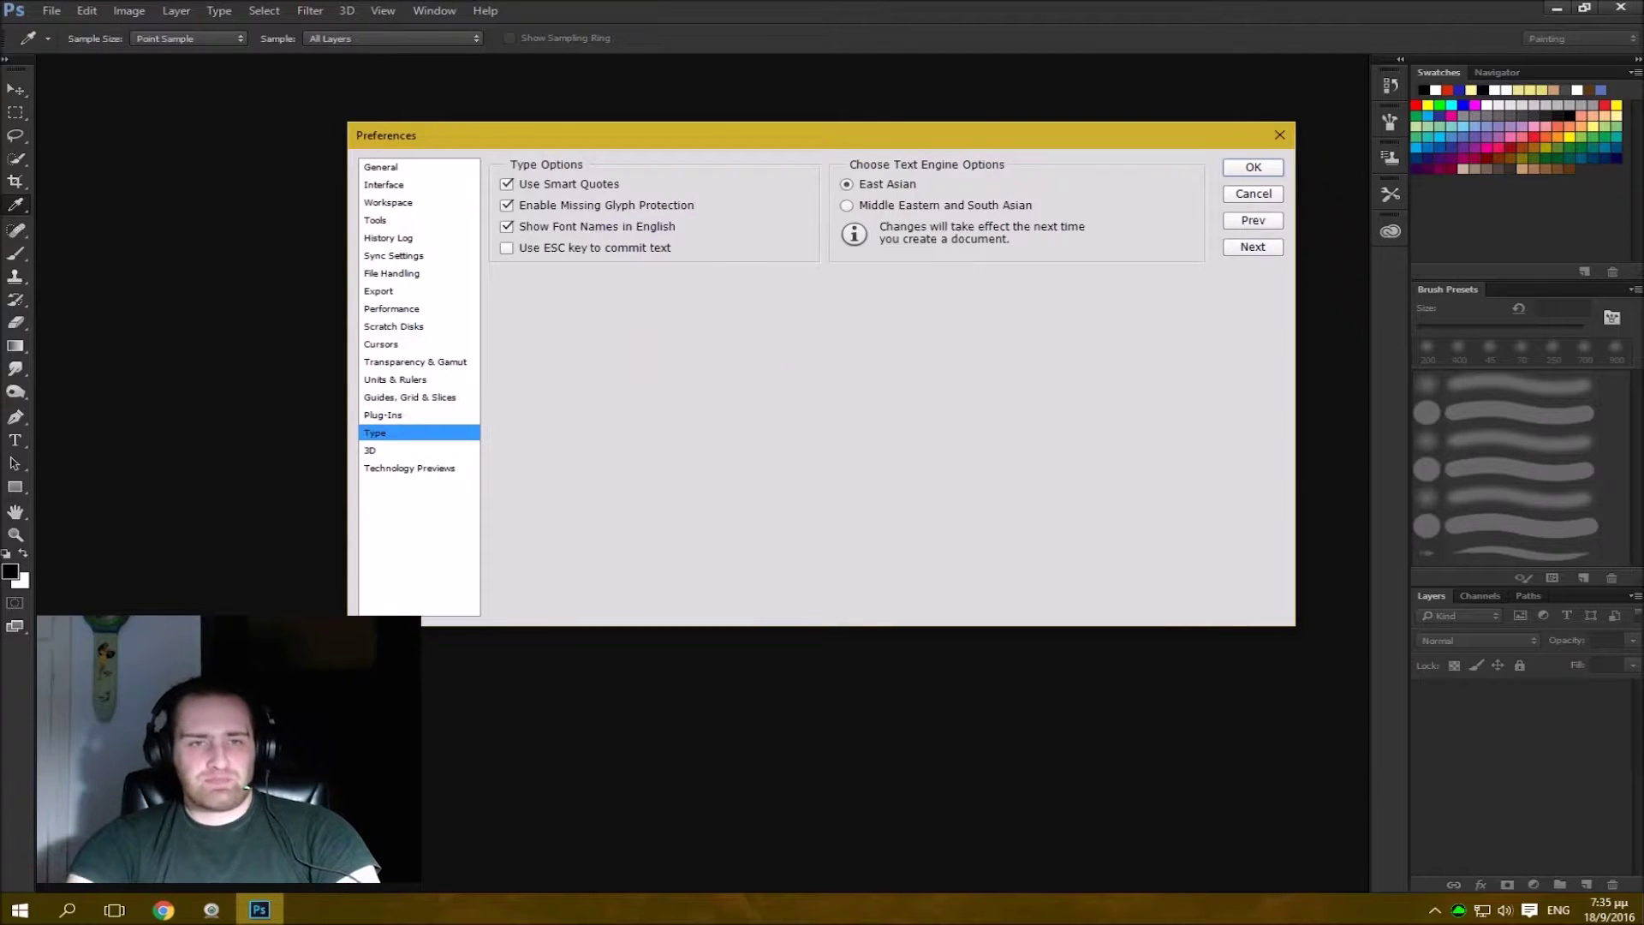
{"action": "key", "text": "Down"}
{"action": "key", "text": "Down"}
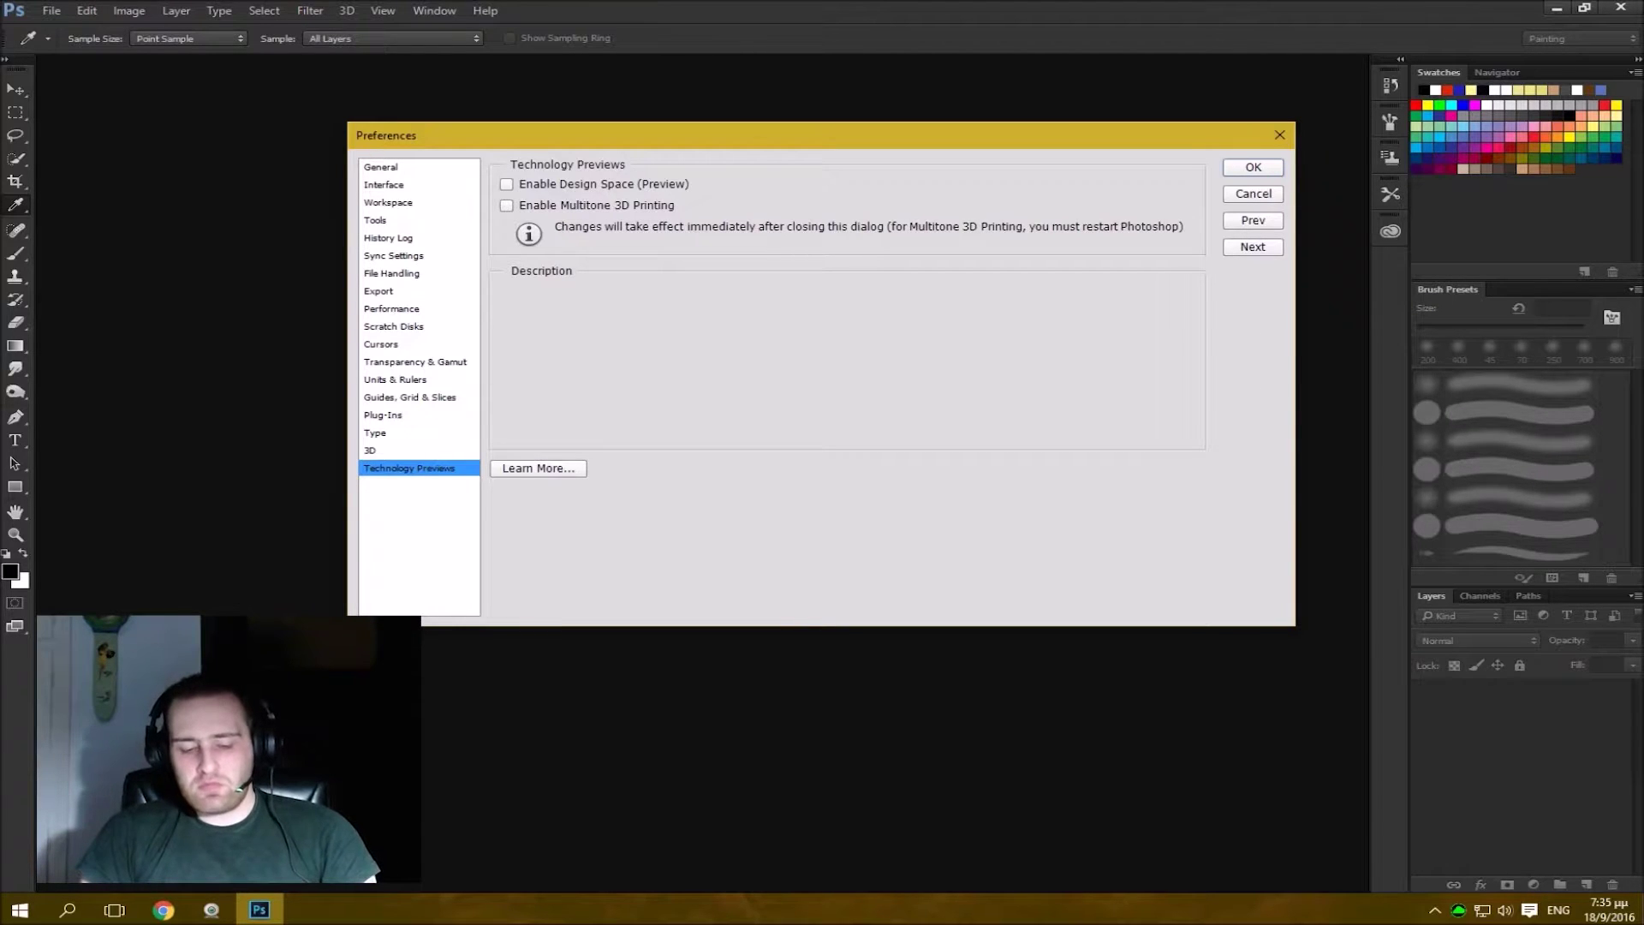
{"action": "left_click", "coordinate": [1279, 135]}
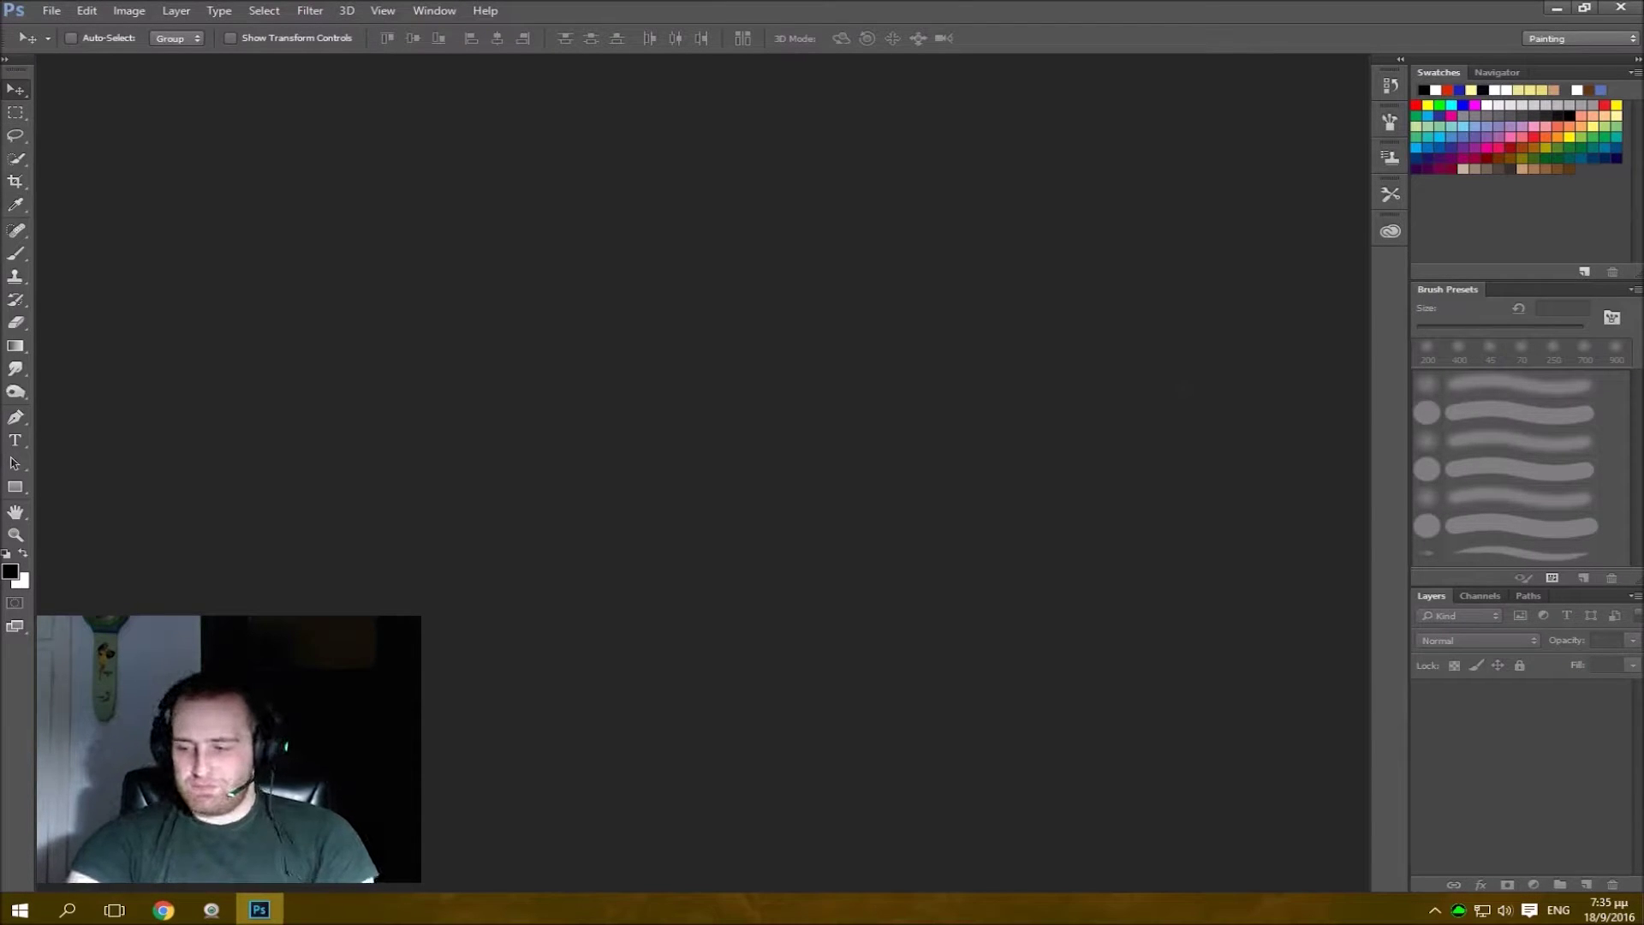
- Open 20160719_175042.jpg fitted on screen, duplicate the background to Layer 1, and show rulers
{"action": "left_click", "coordinate": [260, 909]}
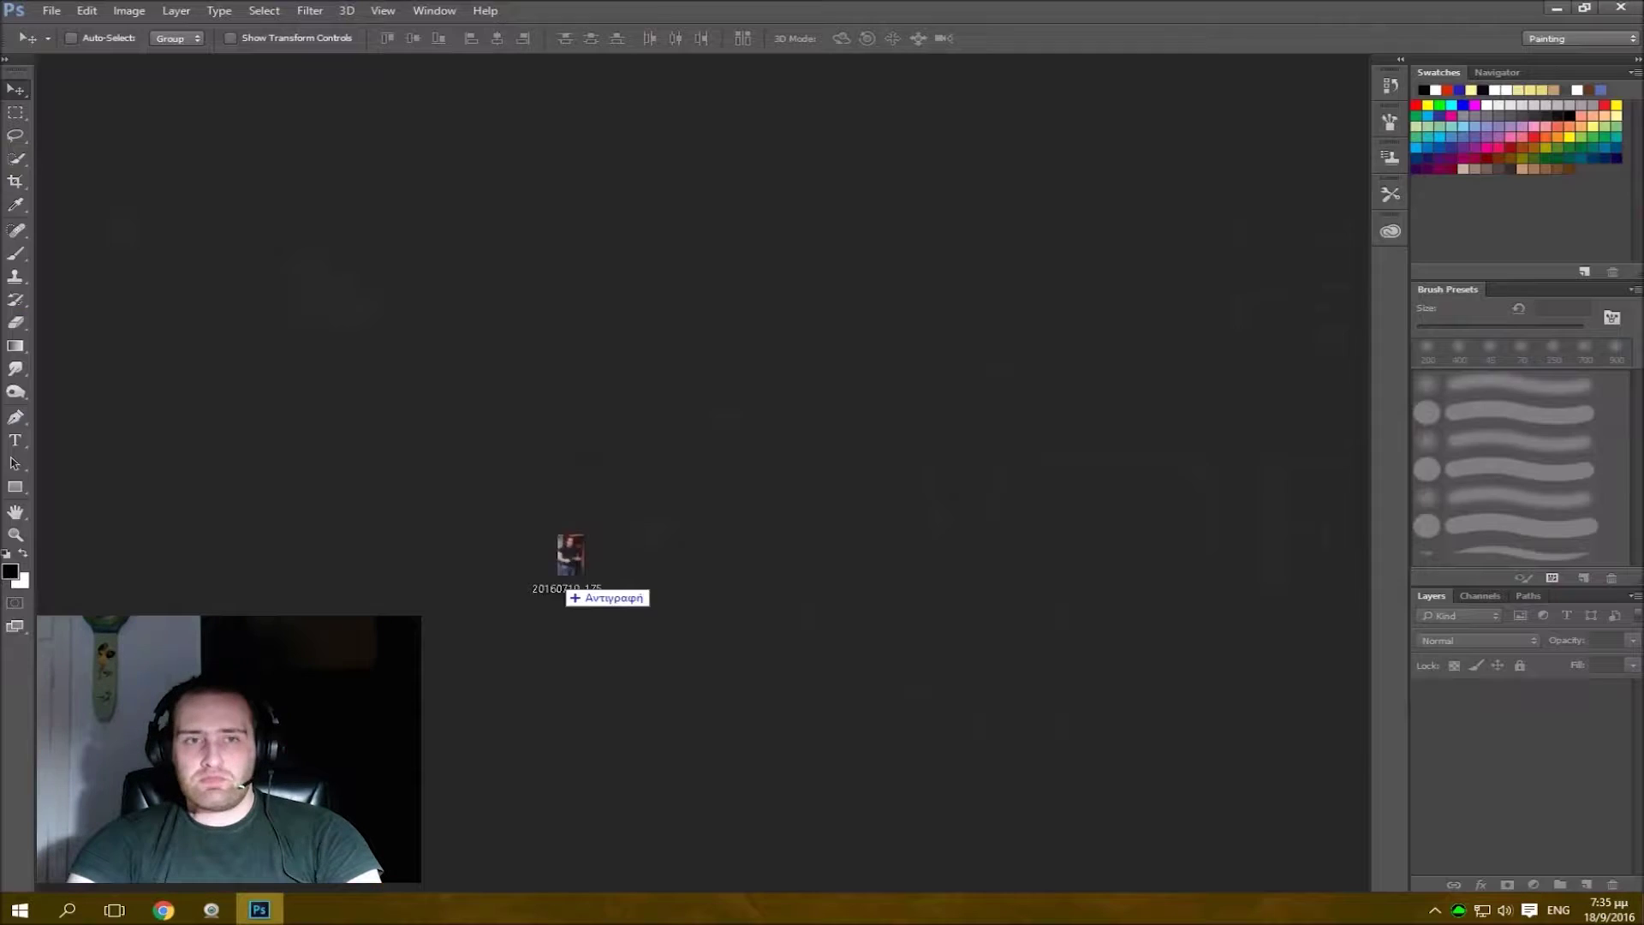
{"action": "left_click_drag", "start_coordinate": [261, 909], "coordinate": [568, 552]}
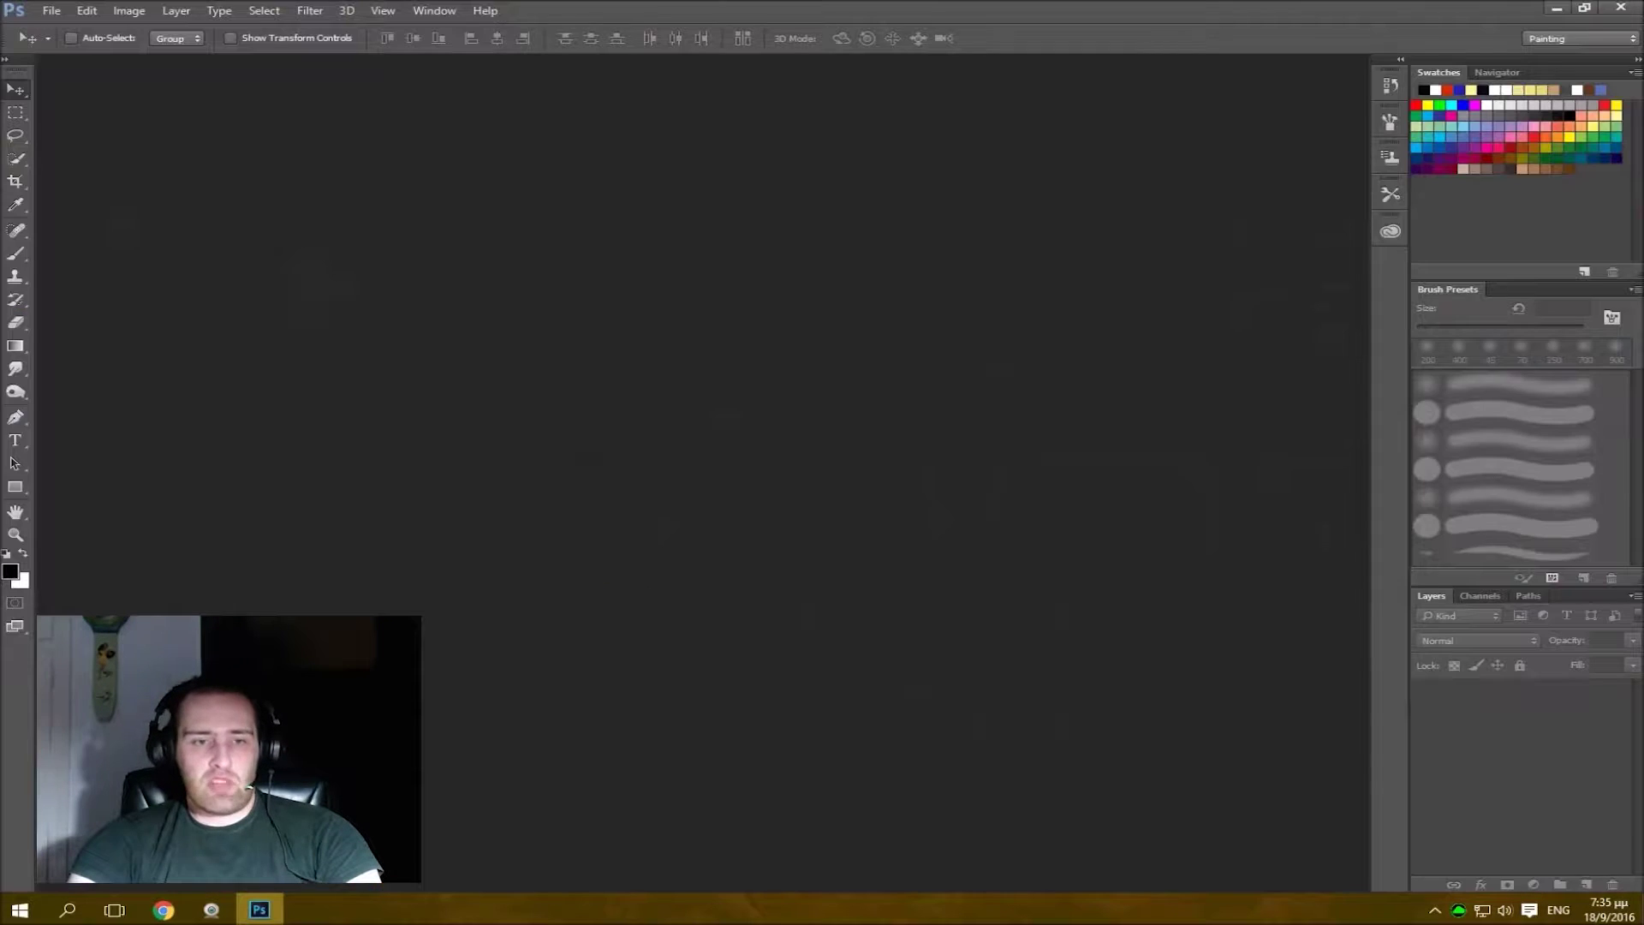
{"action": "key", "text": "ctrl+0"}
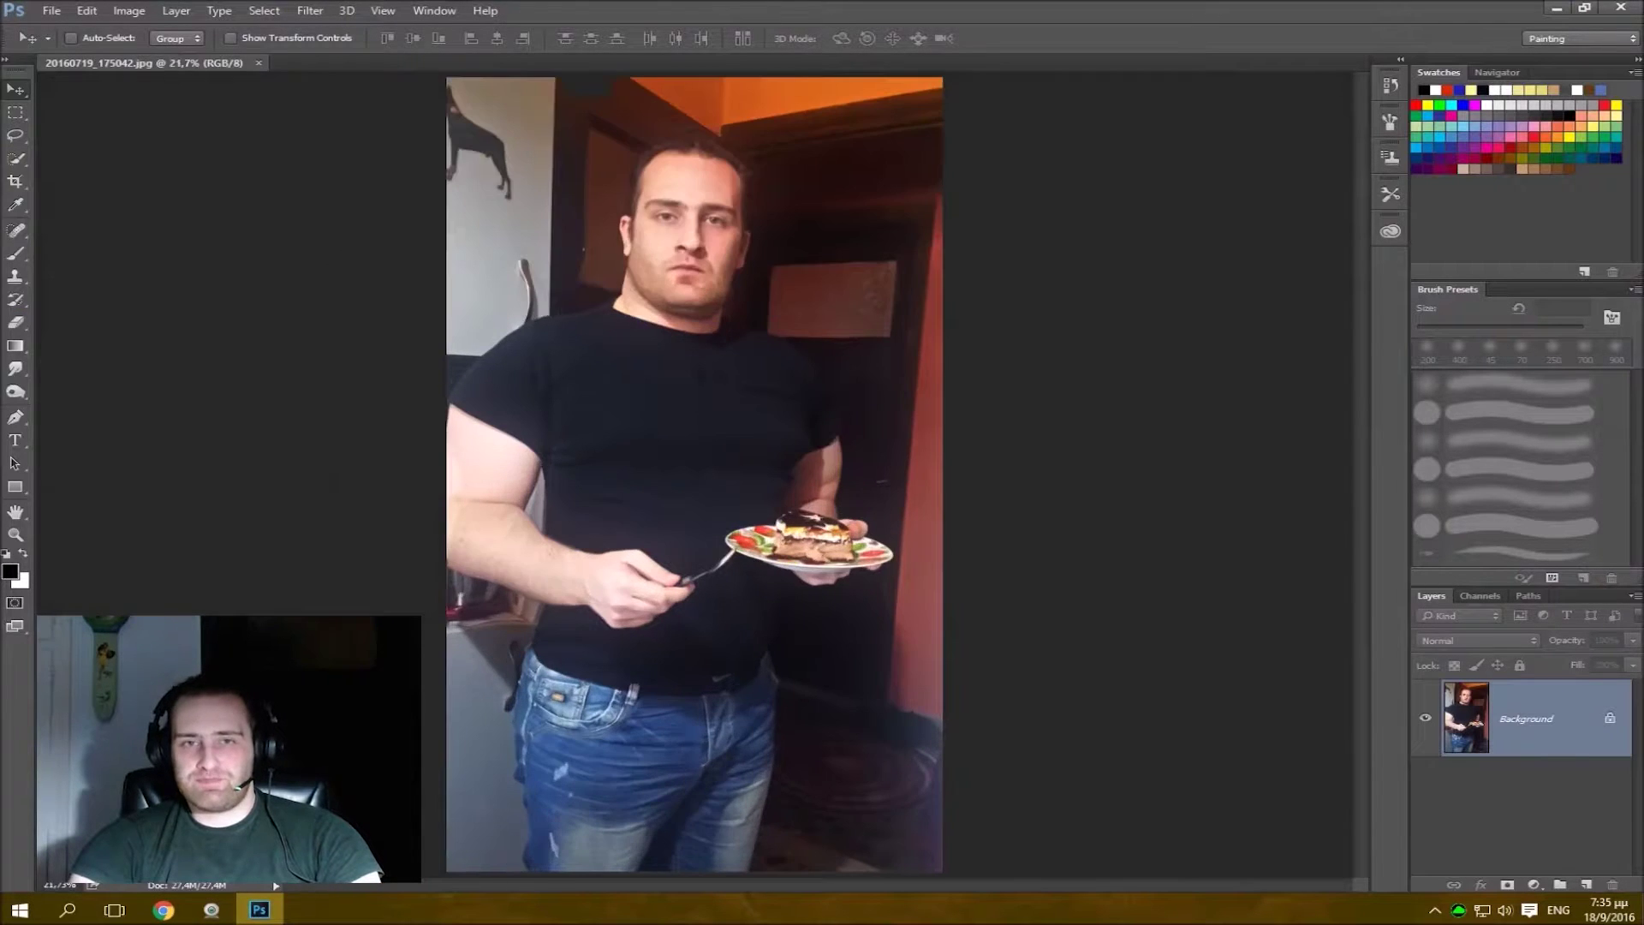
{"action": "key", "text": "ctrl+j"}
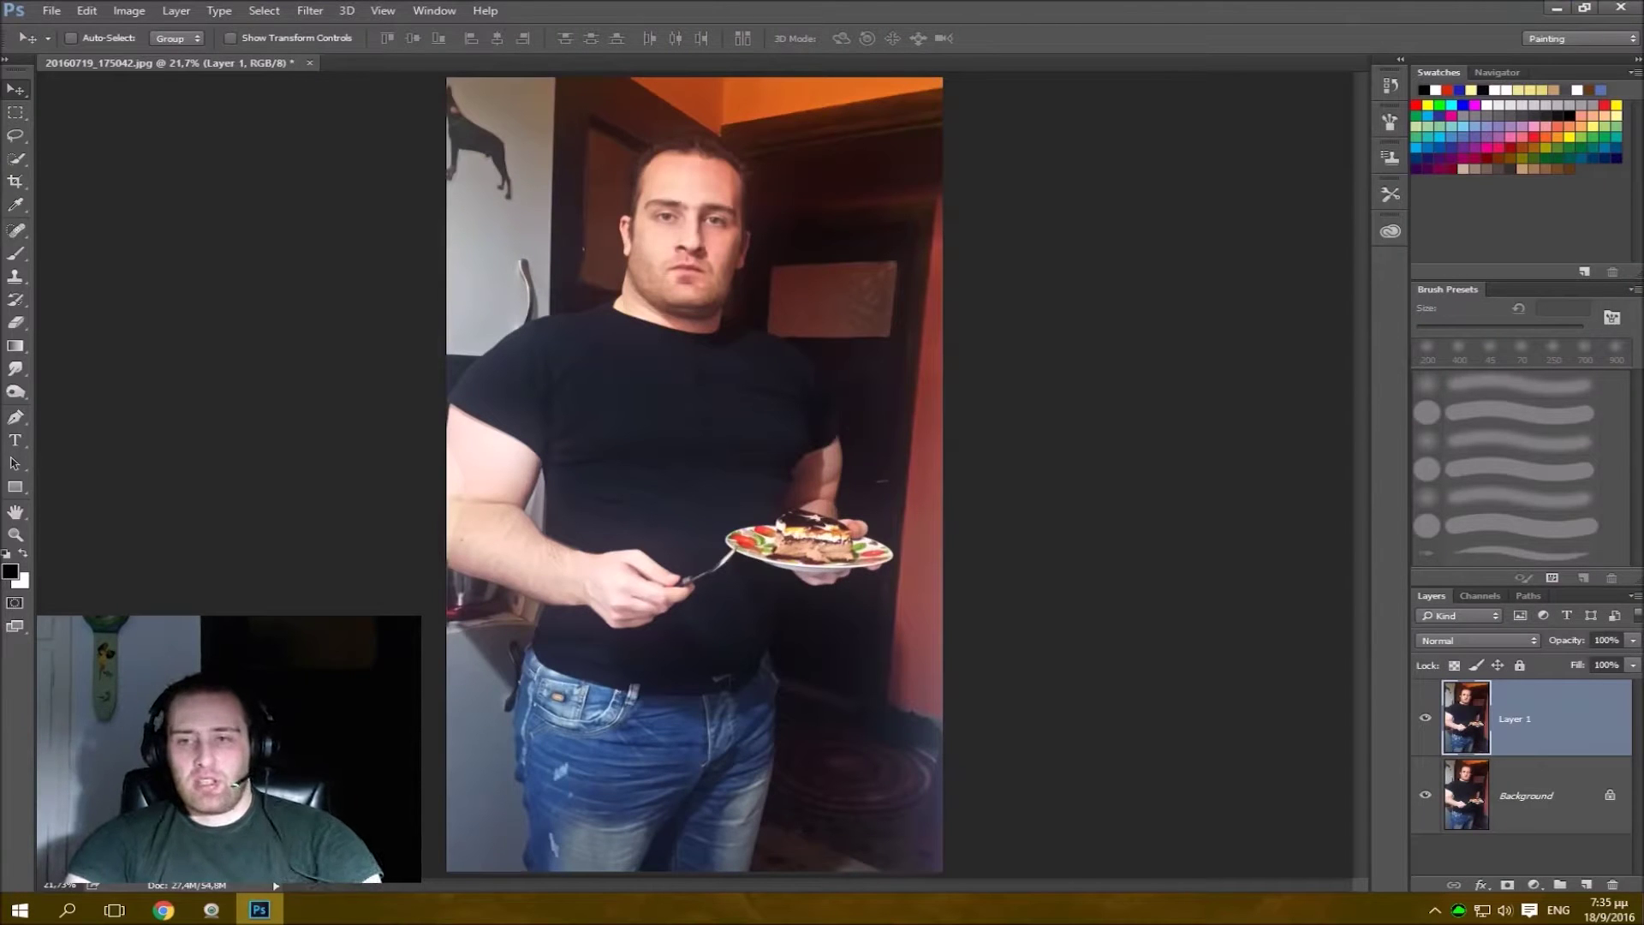
{"action": "key", "text": "ctrl+r"}
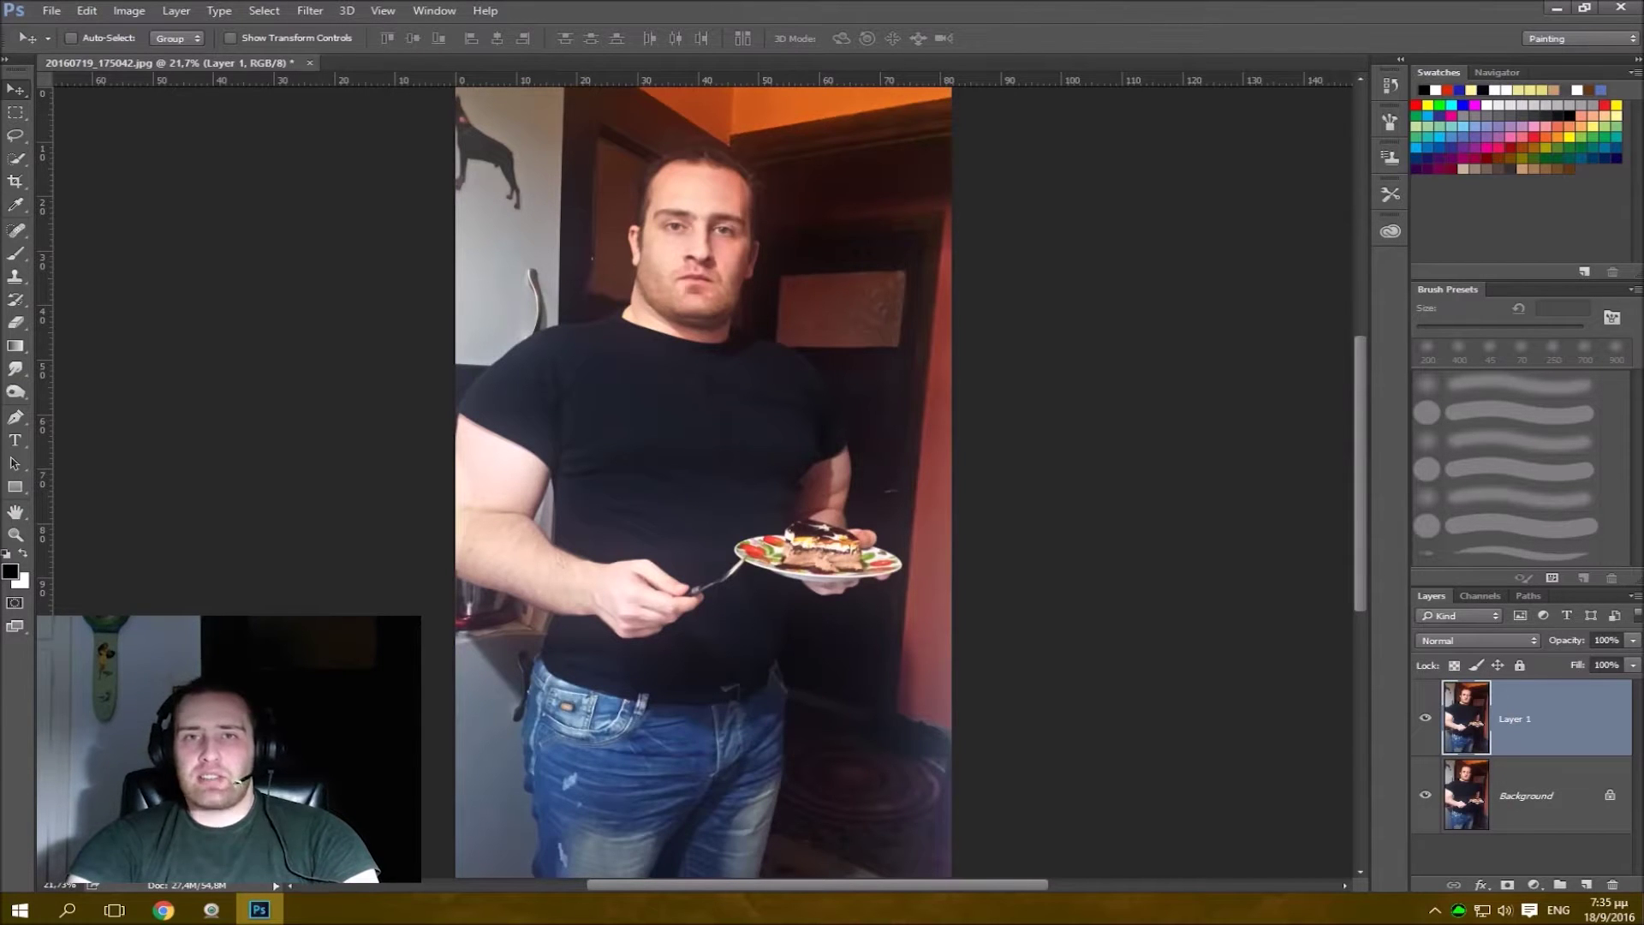
- Place guides above the head, at the chin and on both sides of the face, then hide rulers
{"action": "mouse_move", "coordinate": [860, 80]}
{"action": "left_mouse_down"}
{"action": "mouse_move", "coordinate": [861, 272]}
{"action": "mouse_move", "coordinate": [847, 158]}
{"action": "left_mouse_up"}
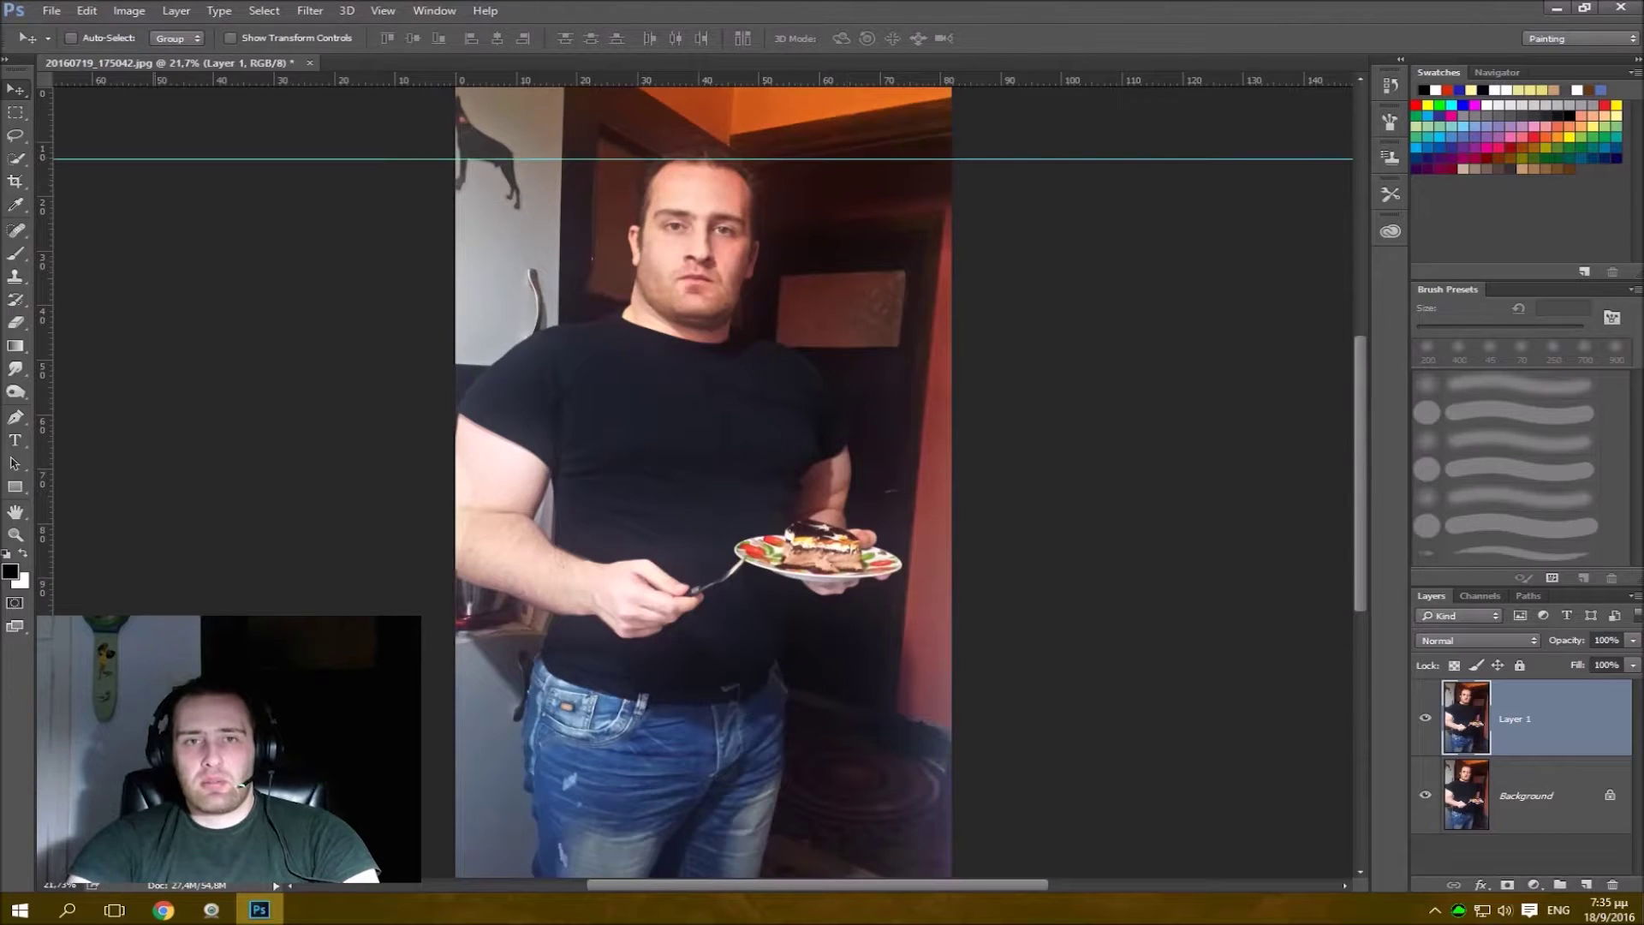
{"action": "left_click_drag", "start_coordinate": [43, 377], "coordinate": [625, 349]}
{"action": "left_click_drag", "start_coordinate": [43, 308], "coordinate": [759, 306]}
{"action": "left_click_drag", "start_coordinate": [759, 79], "coordinate": [758, 343]}
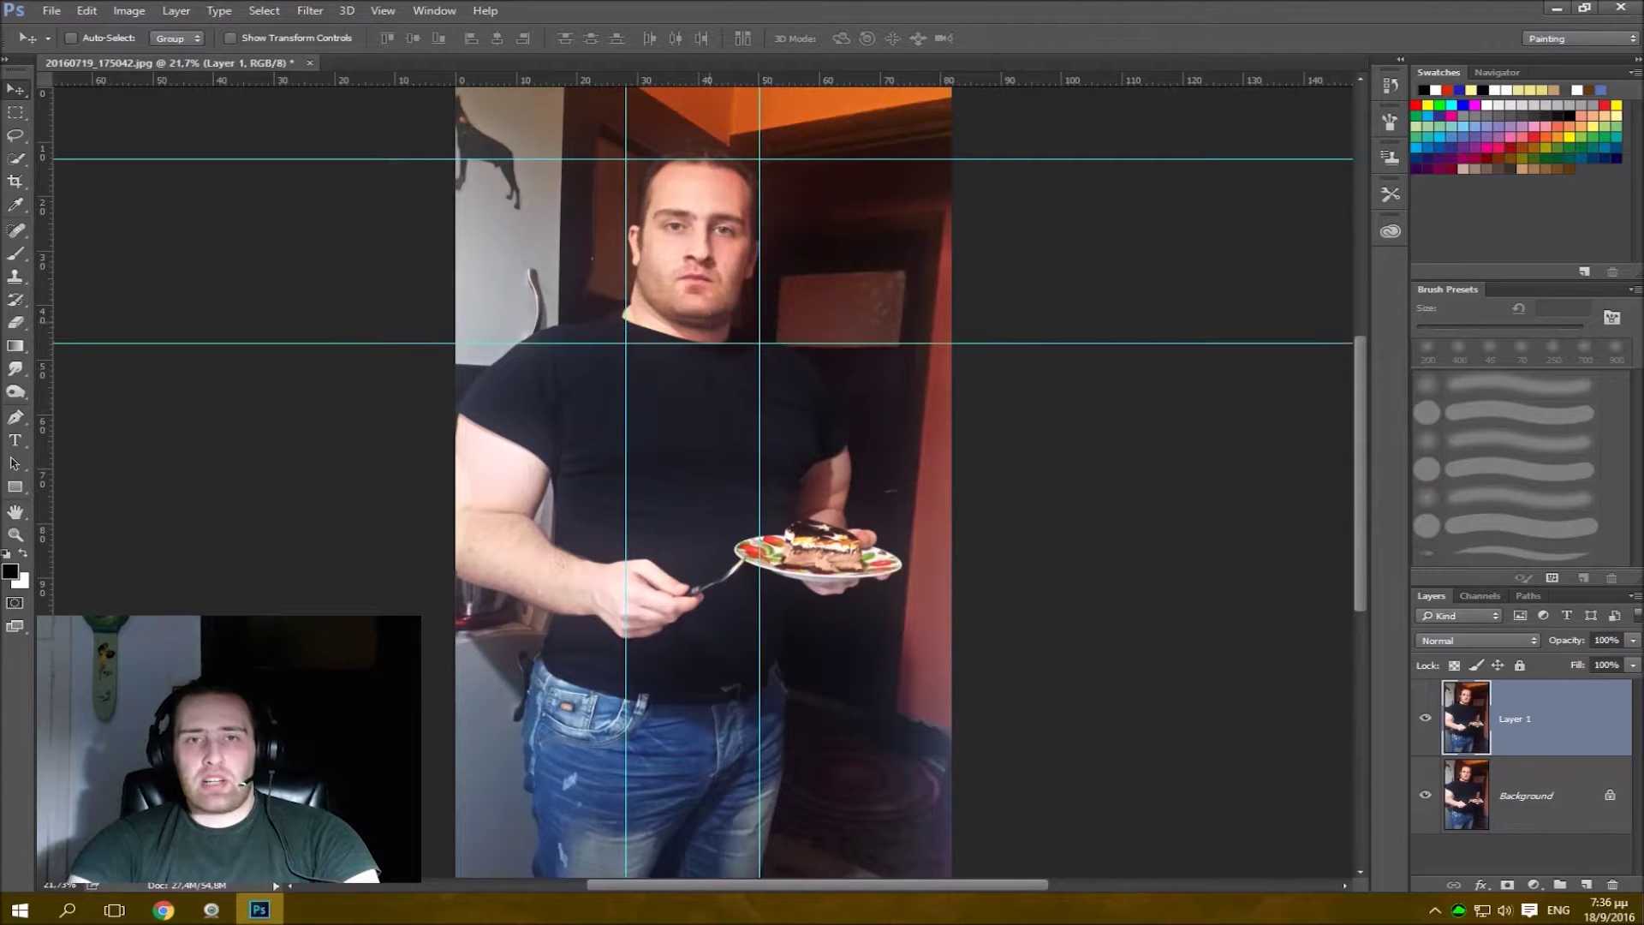
{"action": "scroll", "coordinate": [583, 182], "scroll_direction": "up", "scroll_amount": 4}
{"action": "scroll", "coordinate": [584, 182], "scroll_direction": "up", "scroll_amount": 5}
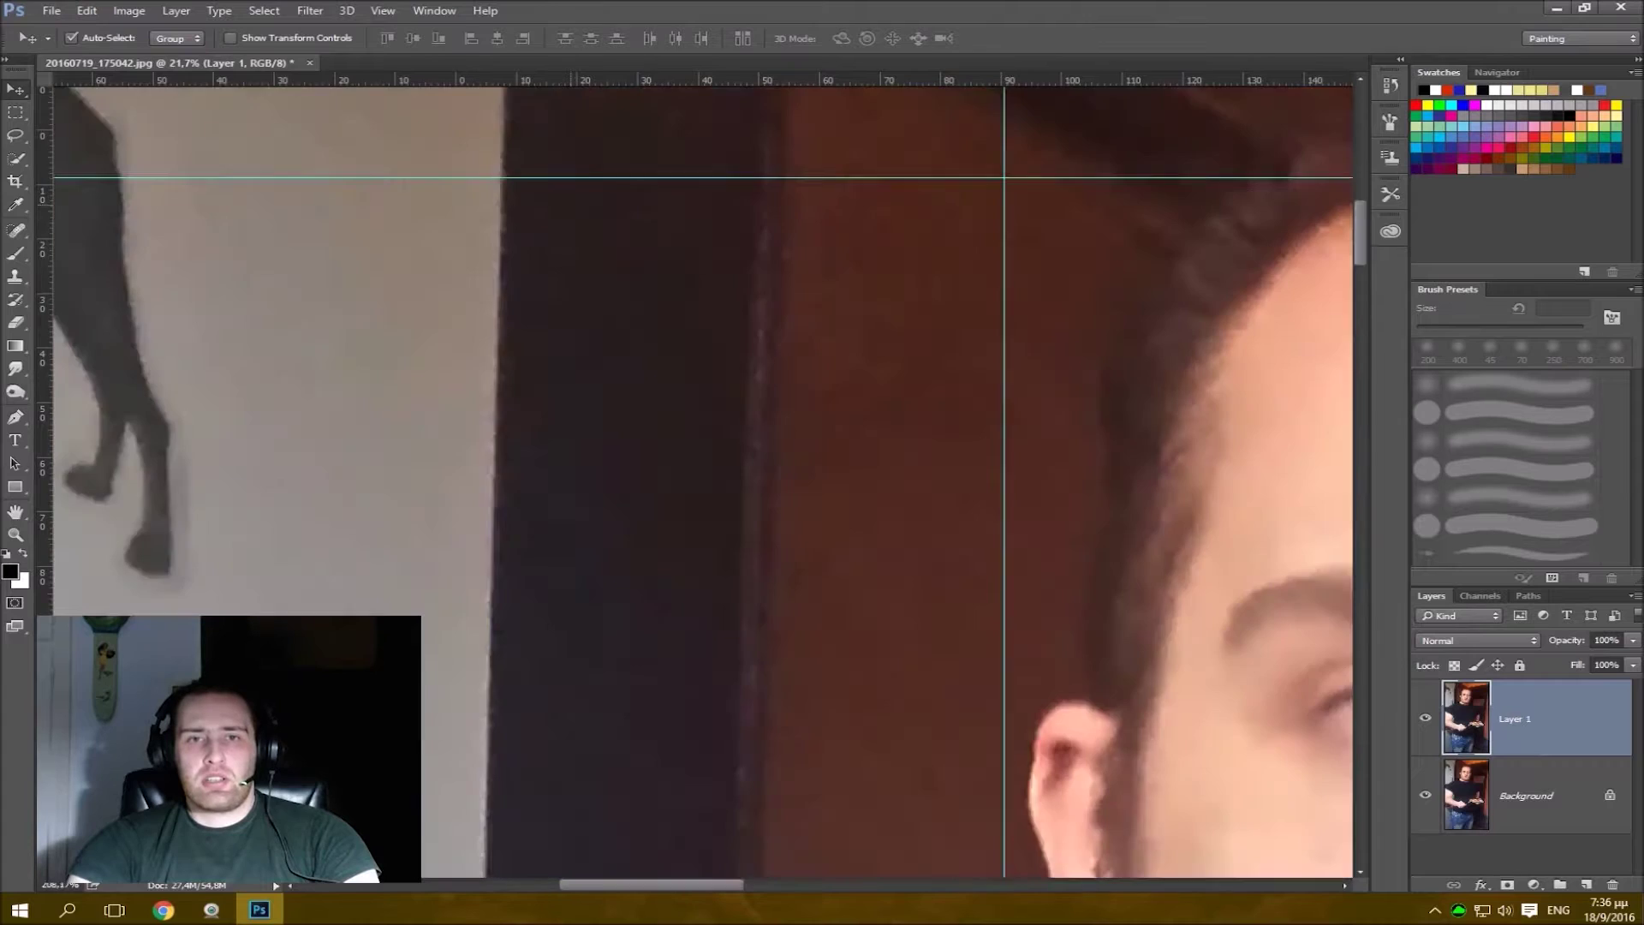
{"action": "scroll", "coordinate": [702, 480], "scroll_direction": "down", "scroll_amount": 3}
{"action": "scroll", "coordinate": [702, 479], "scroll_direction": "down", "scroll_amount": 2}
{"action": "scroll", "coordinate": [702, 479], "scroll_direction": "down", "scroll_amount": 1}
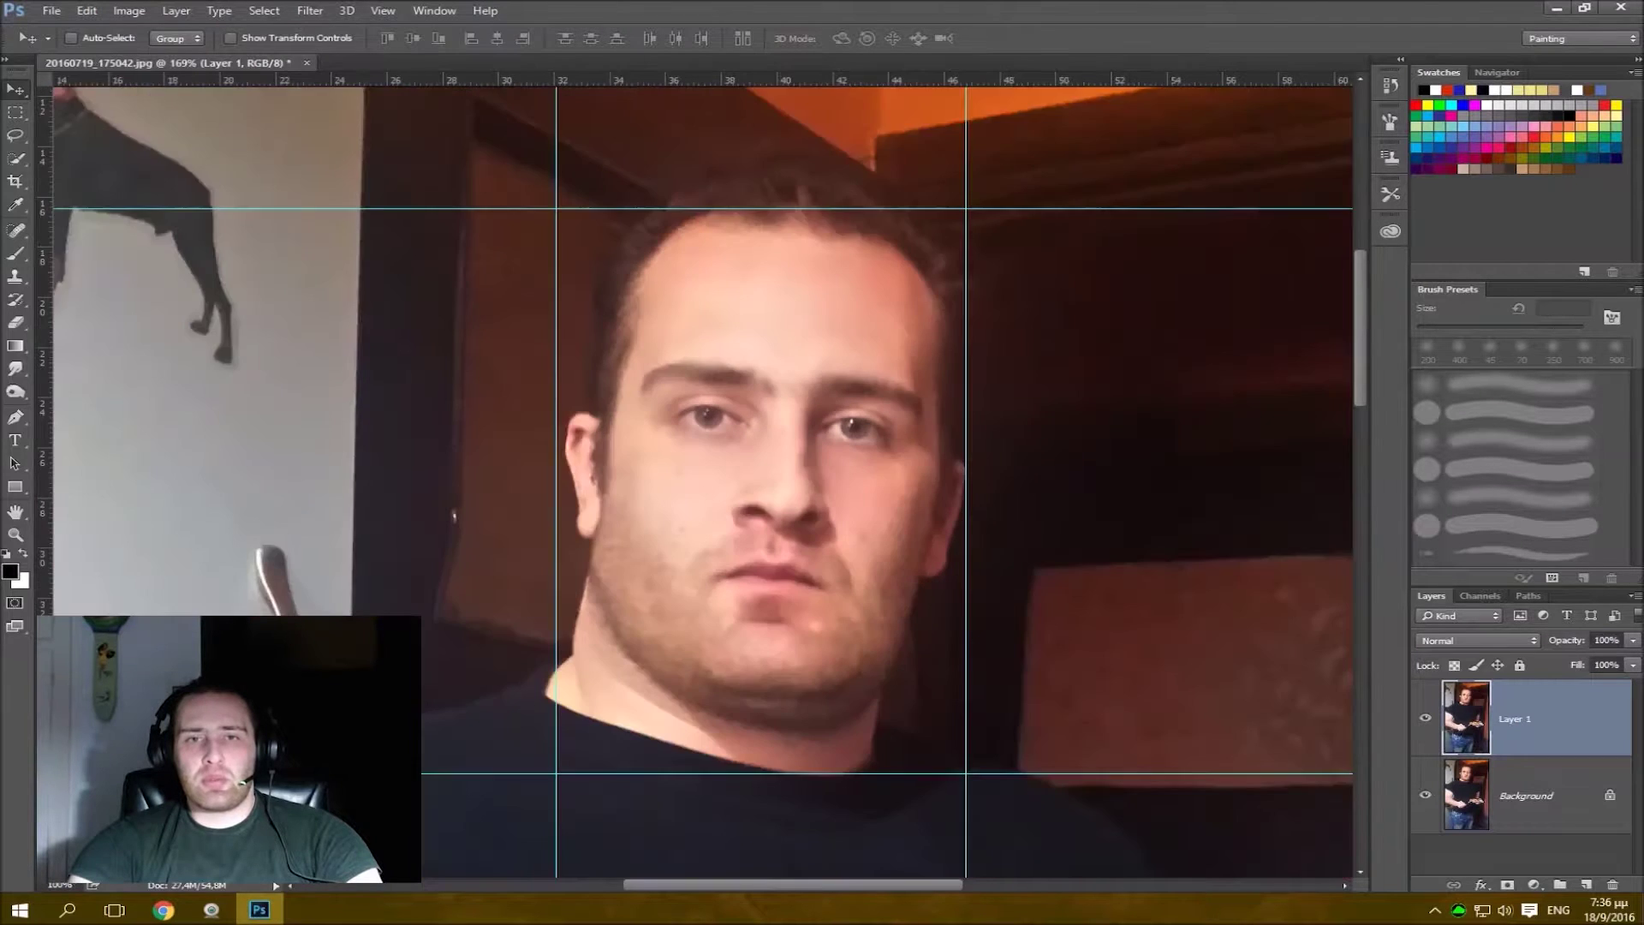
{"action": "scroll", "coordinate": [694, 475], "scroll_direction": "down", "scroll_amount": 3}
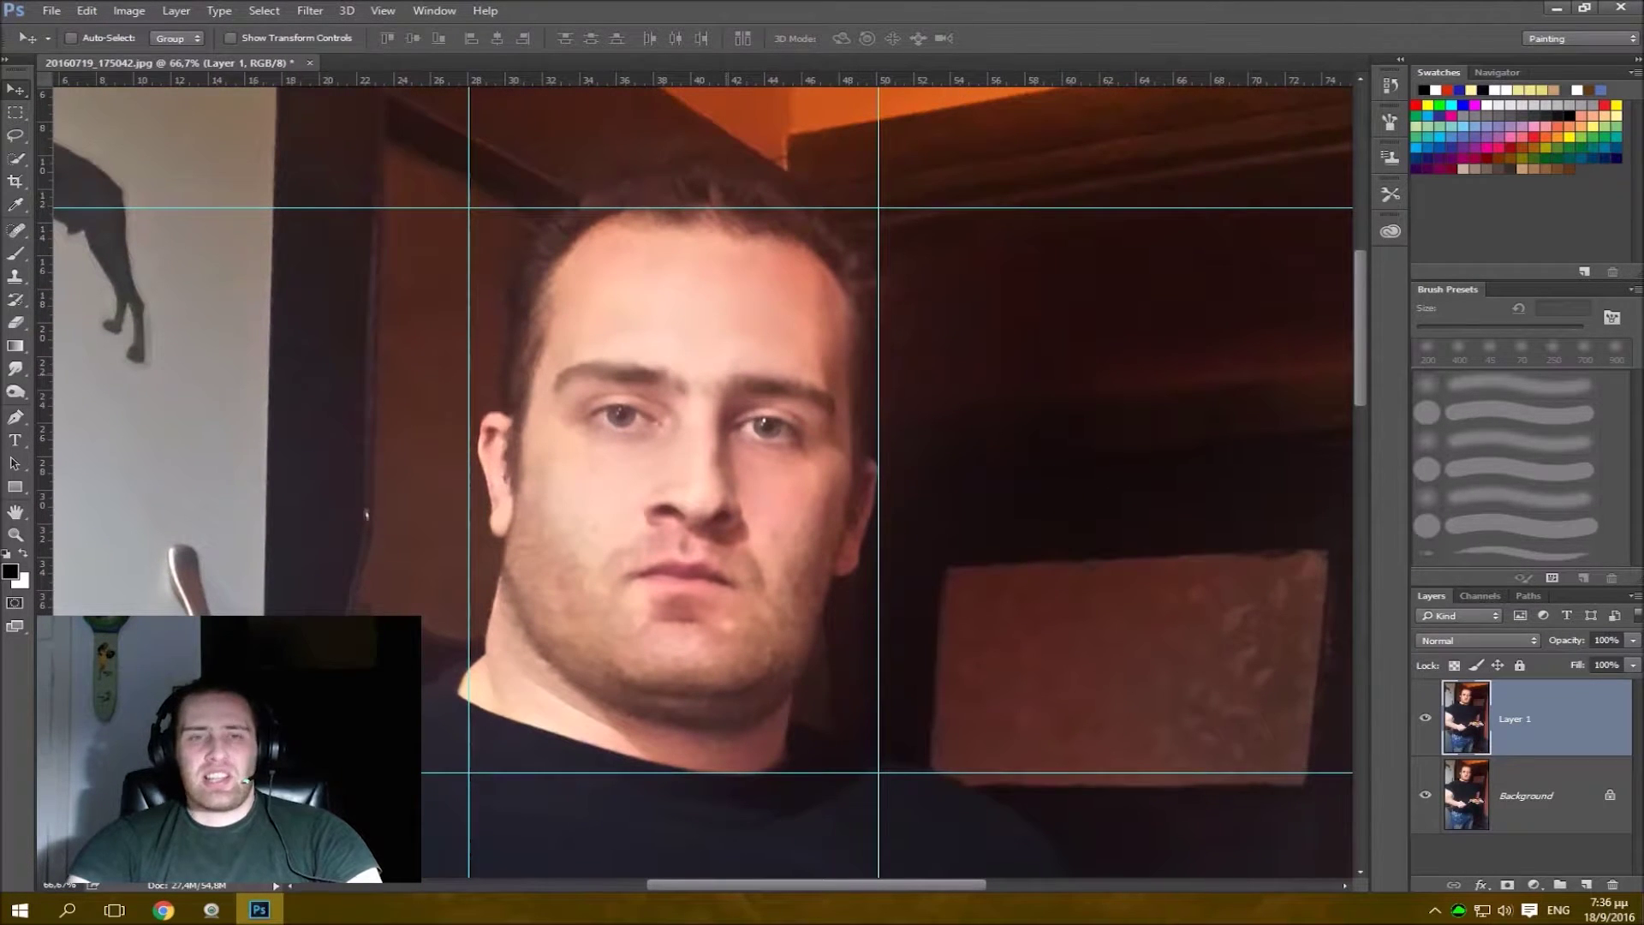
{"action": "key", "text": "ctrl+r"}
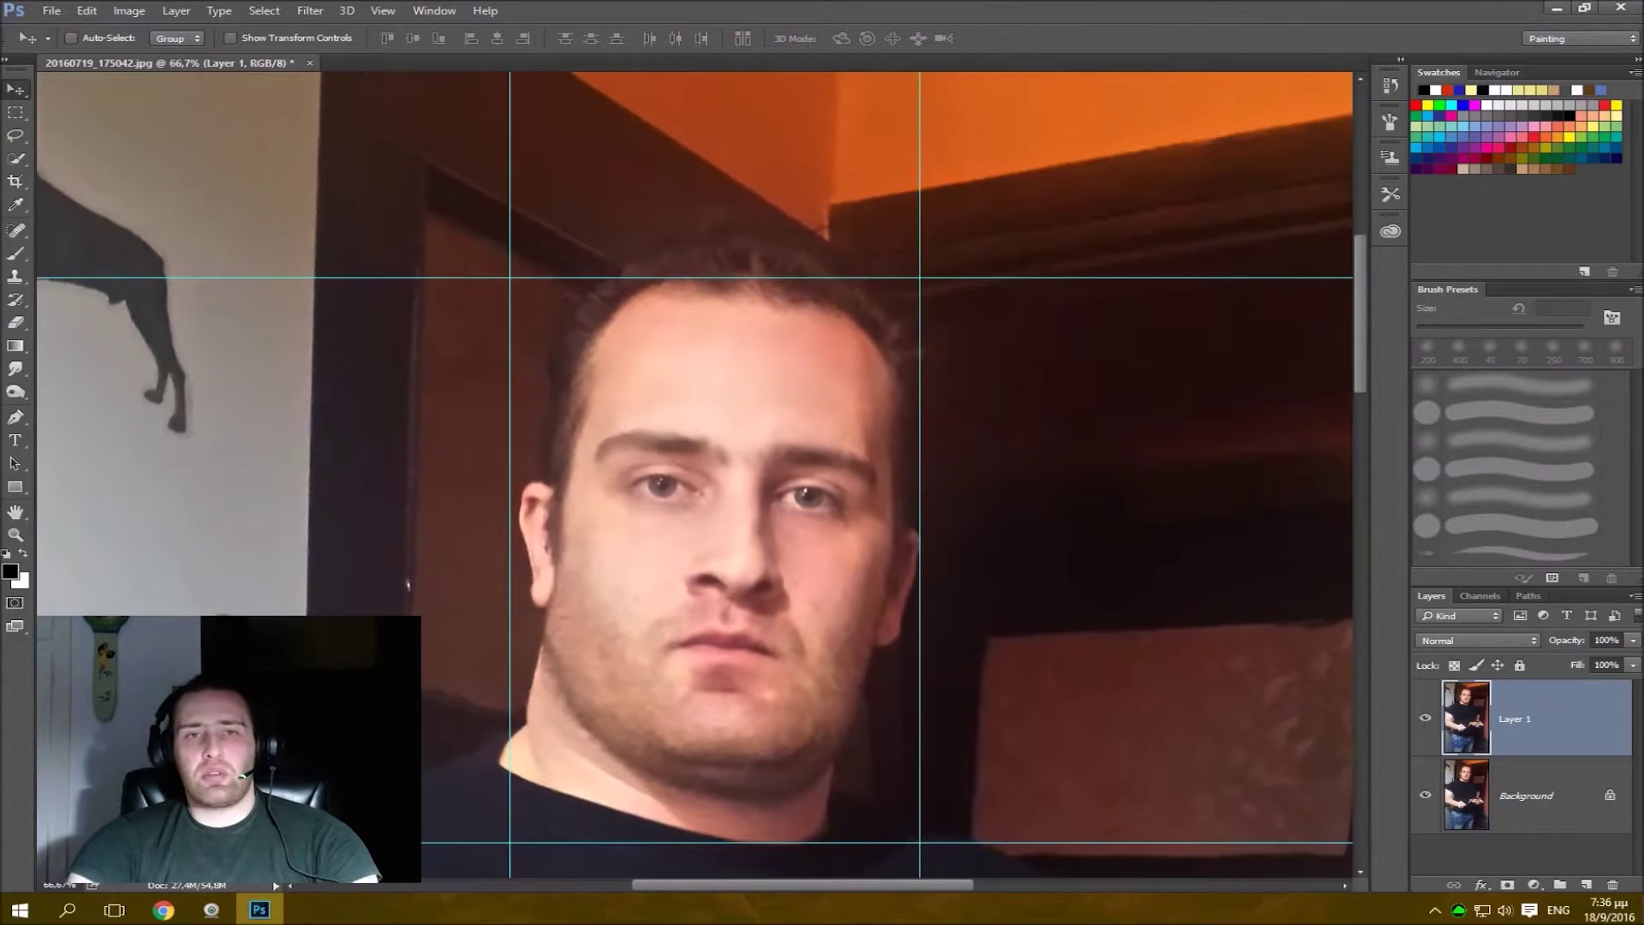
- Check the Guides, Grid & Slices preferences without changes and bring the rulers back
{"action": "double_click", "coordinate": [510, 755]}
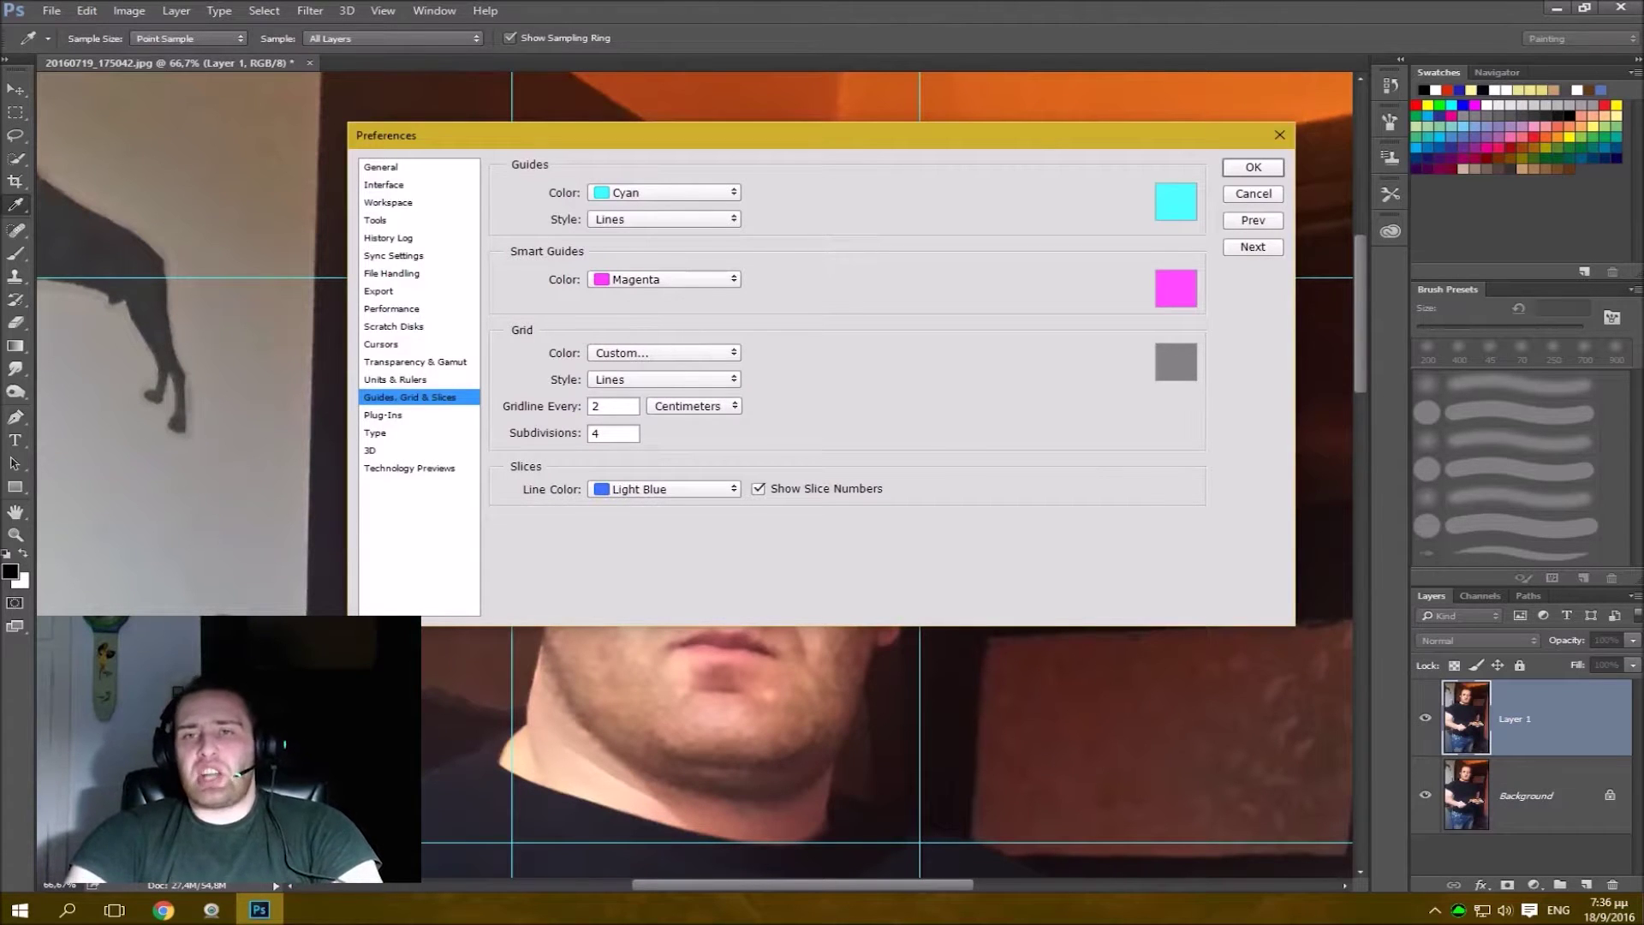
{"action": "key", "text": "Return"}
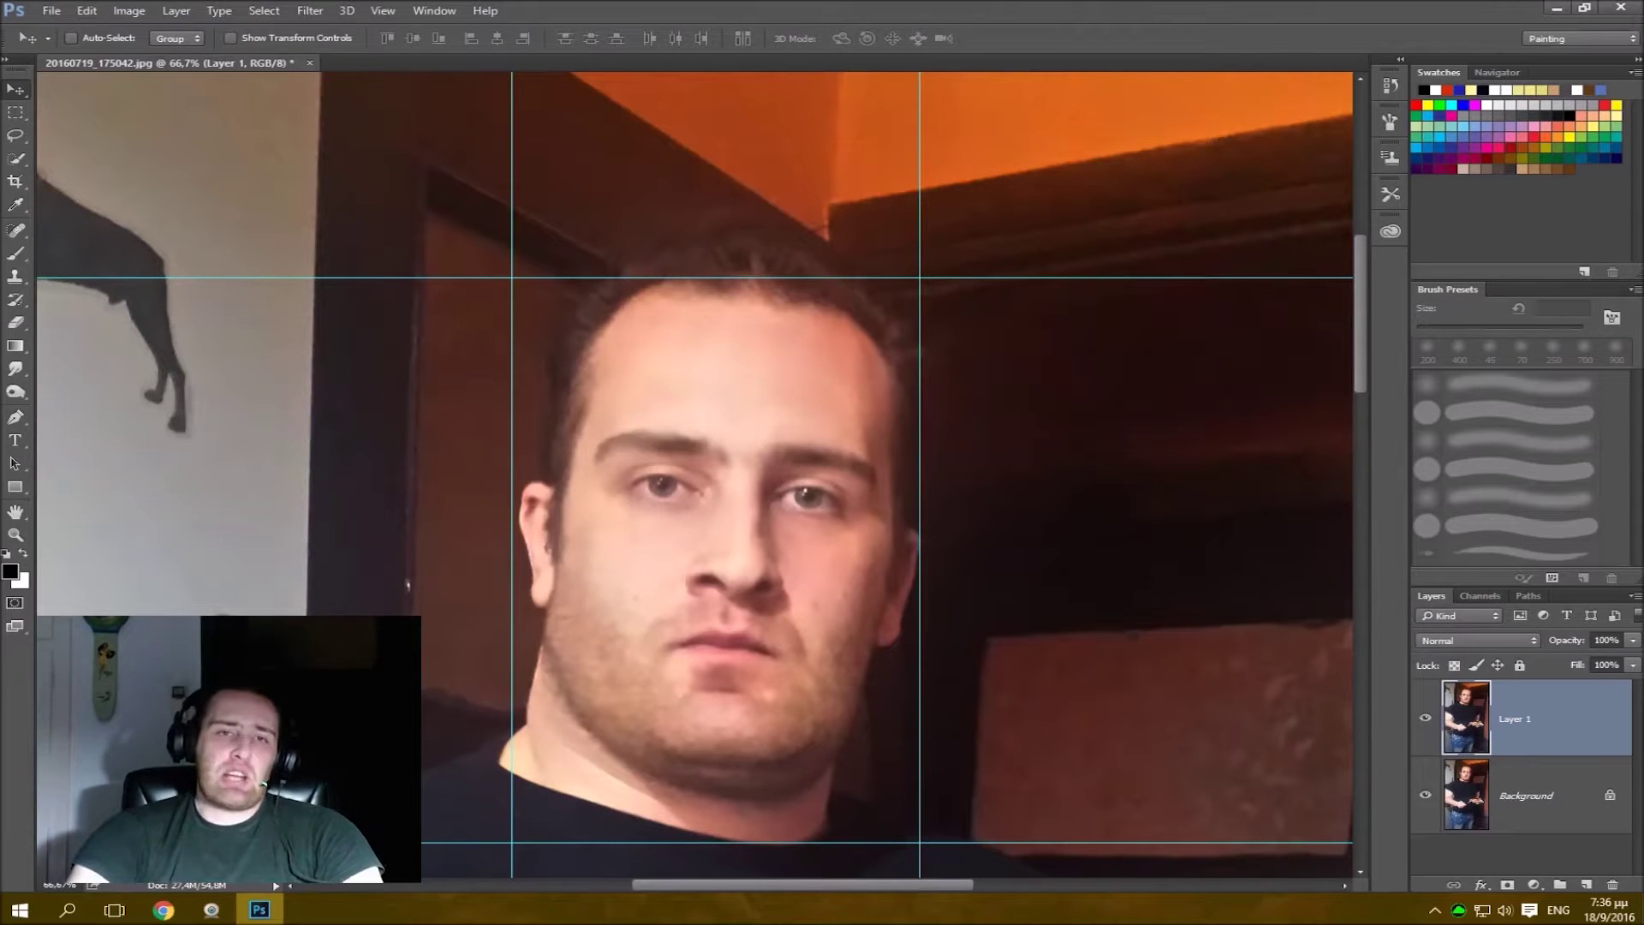
{"action": "key", "text": "ctrl+r"}
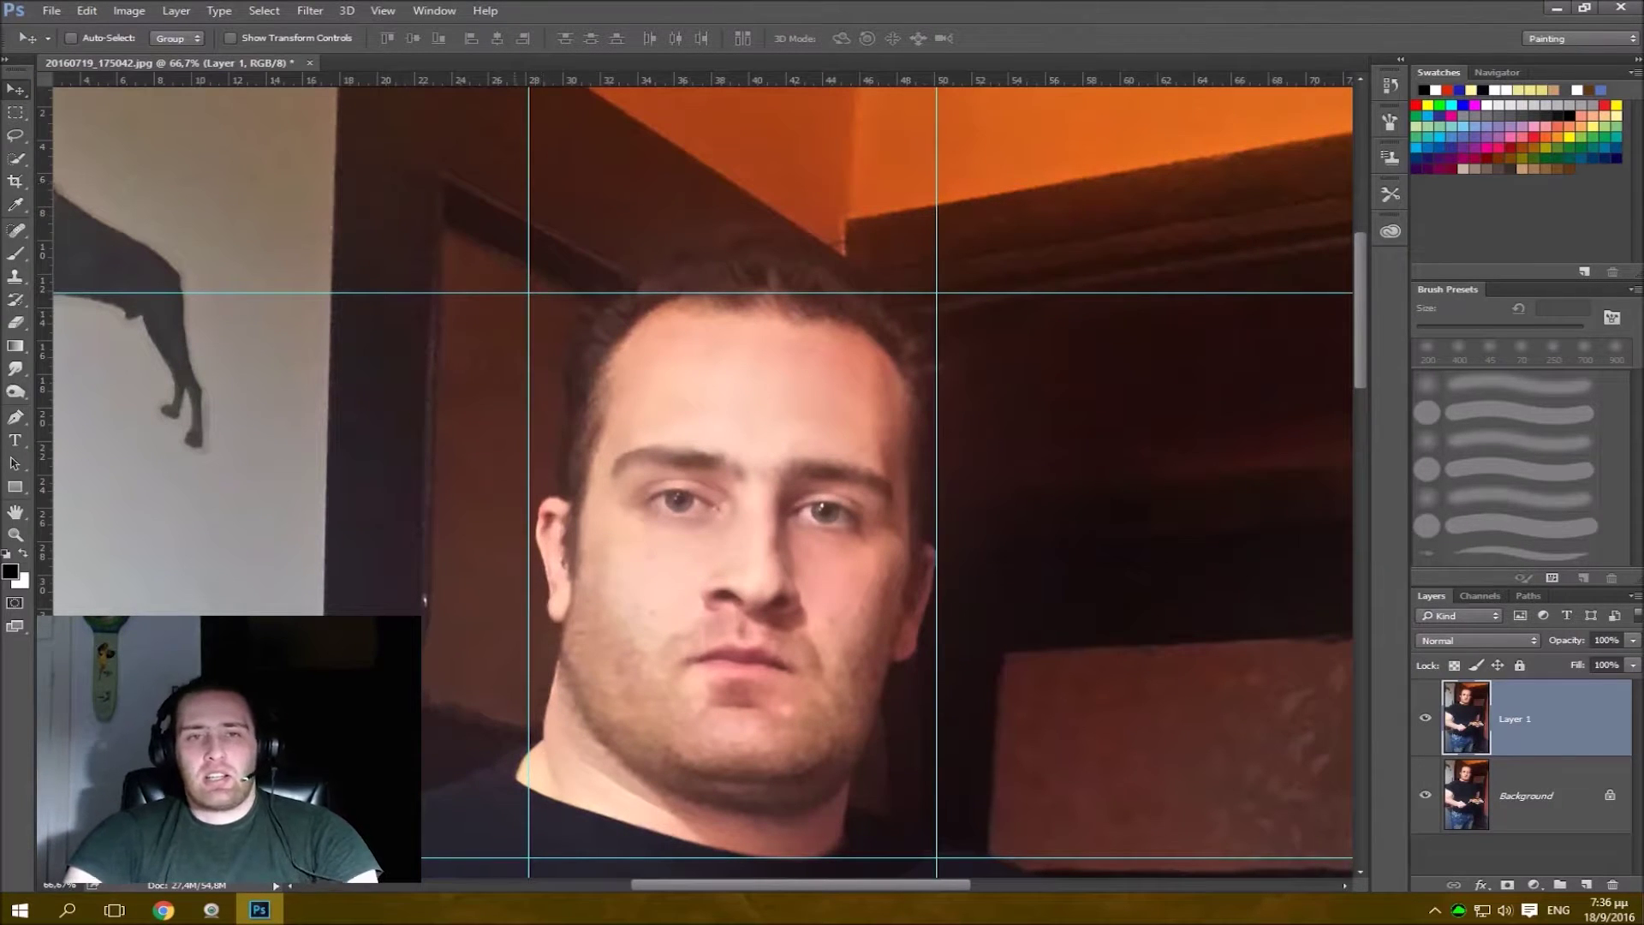
- Add vertical guides through the left eye and nose, and horizontal guides at eye and brow level
{"action": "left_click_drag", "start_coordinate": [43, 488], "coordinate": [645, 535]}
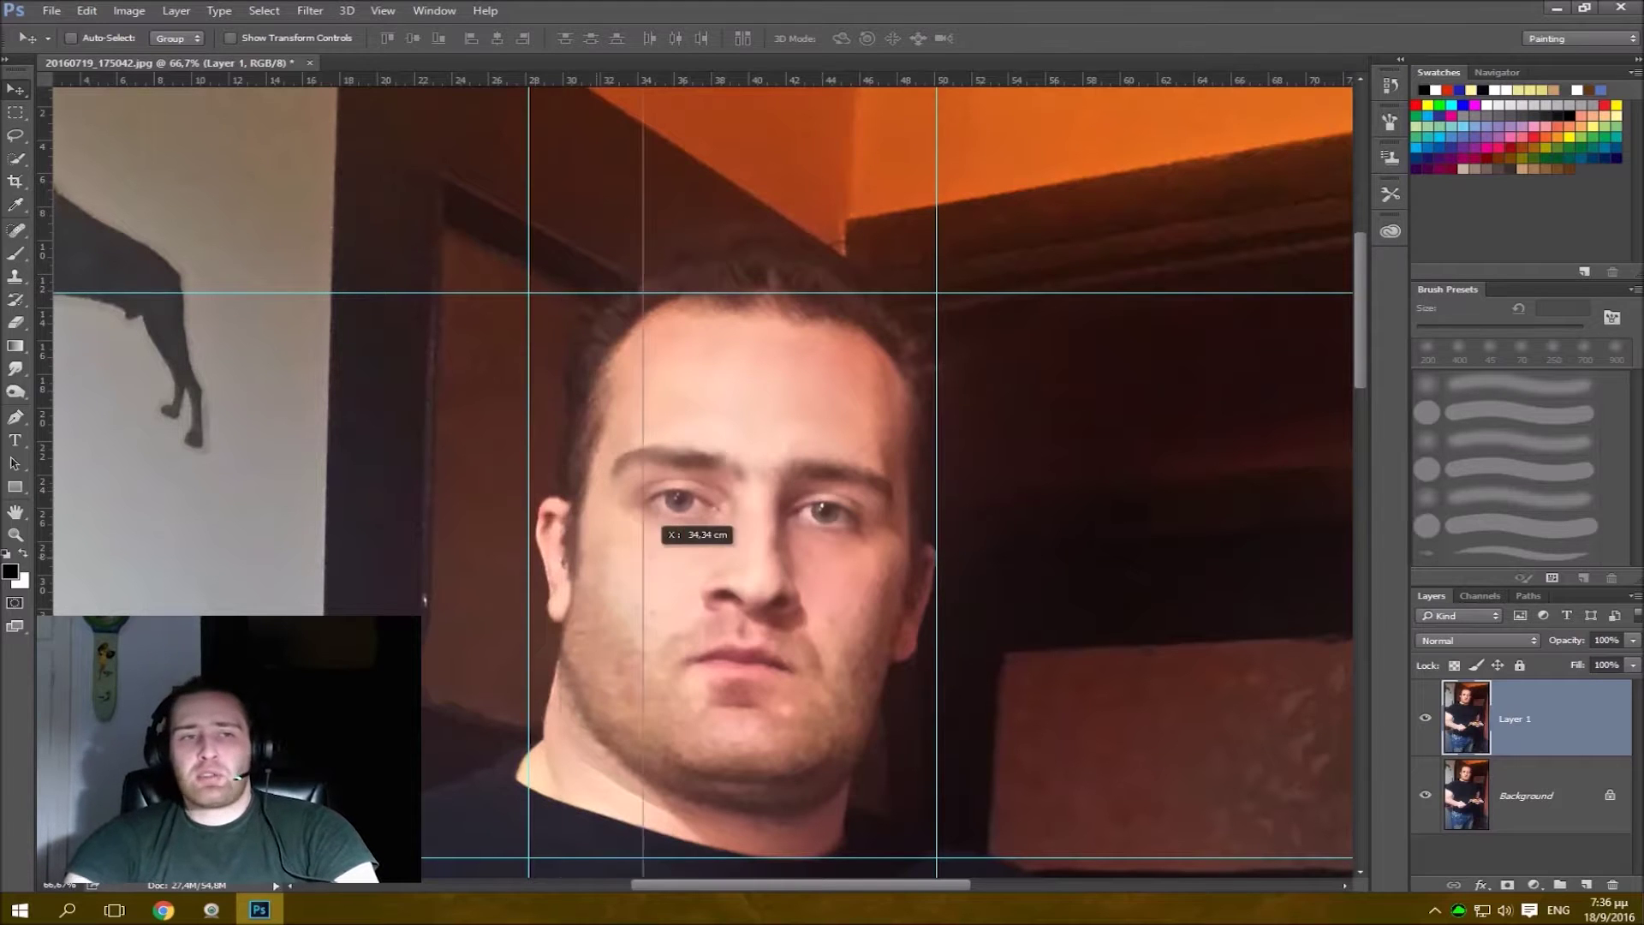
{"action": "left_click_drag", "start_coordinate": [719, 82], "coordinate": [702, 529]}
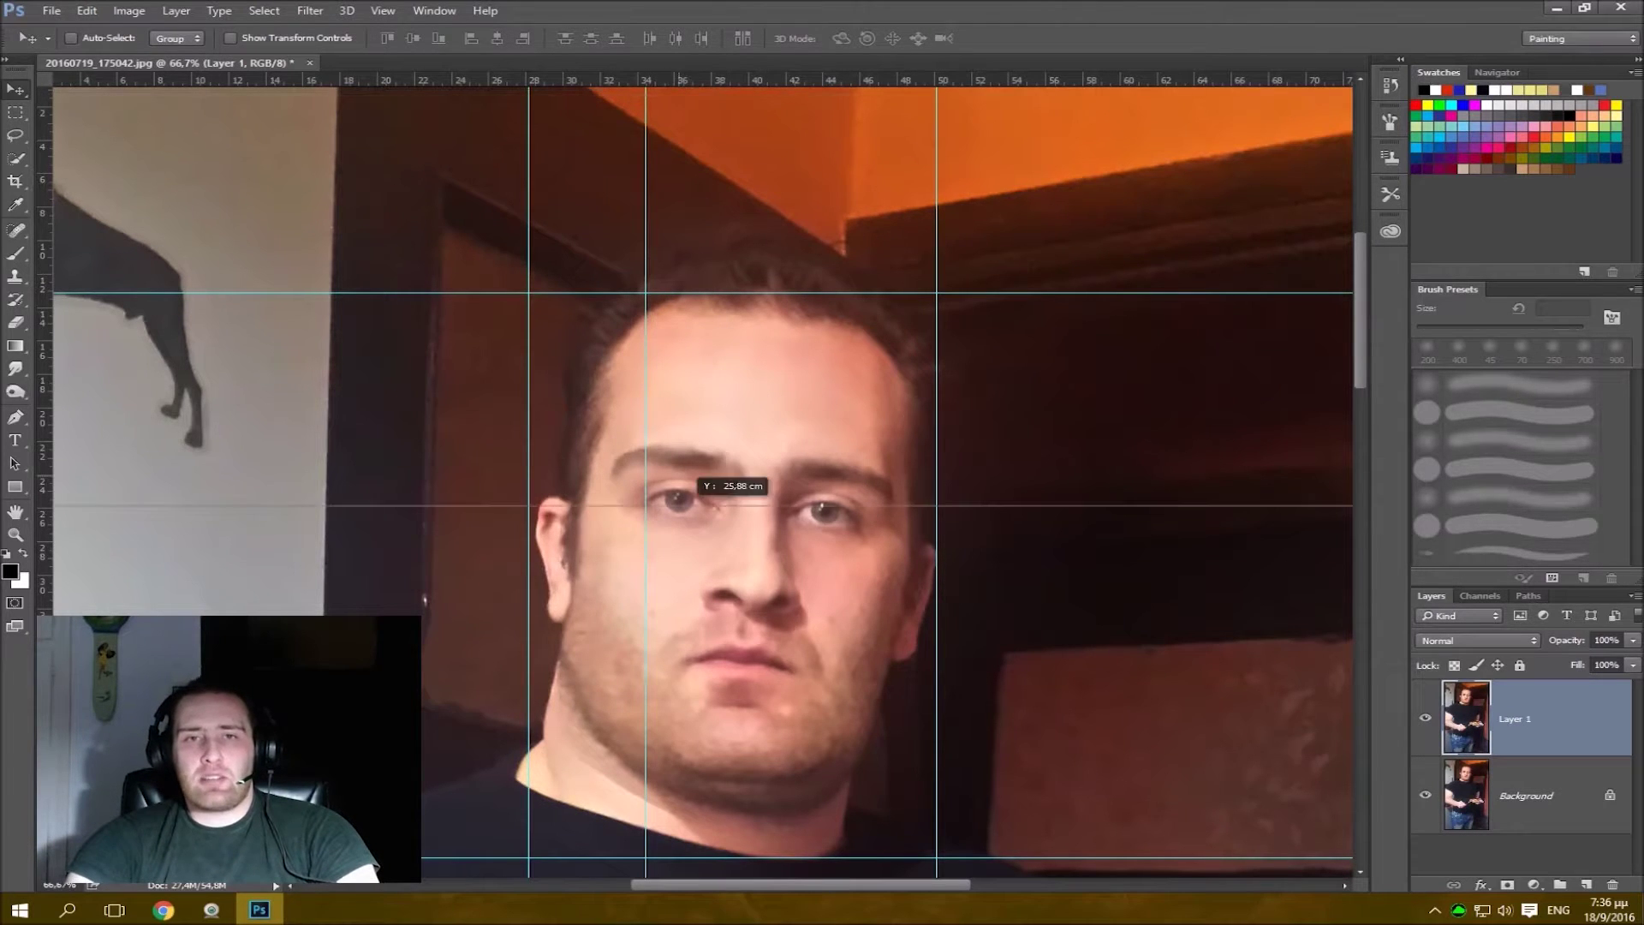
{"action": "left_click_drag", "start_coordinate": [723, 79], "coordinate": [732, 478]}
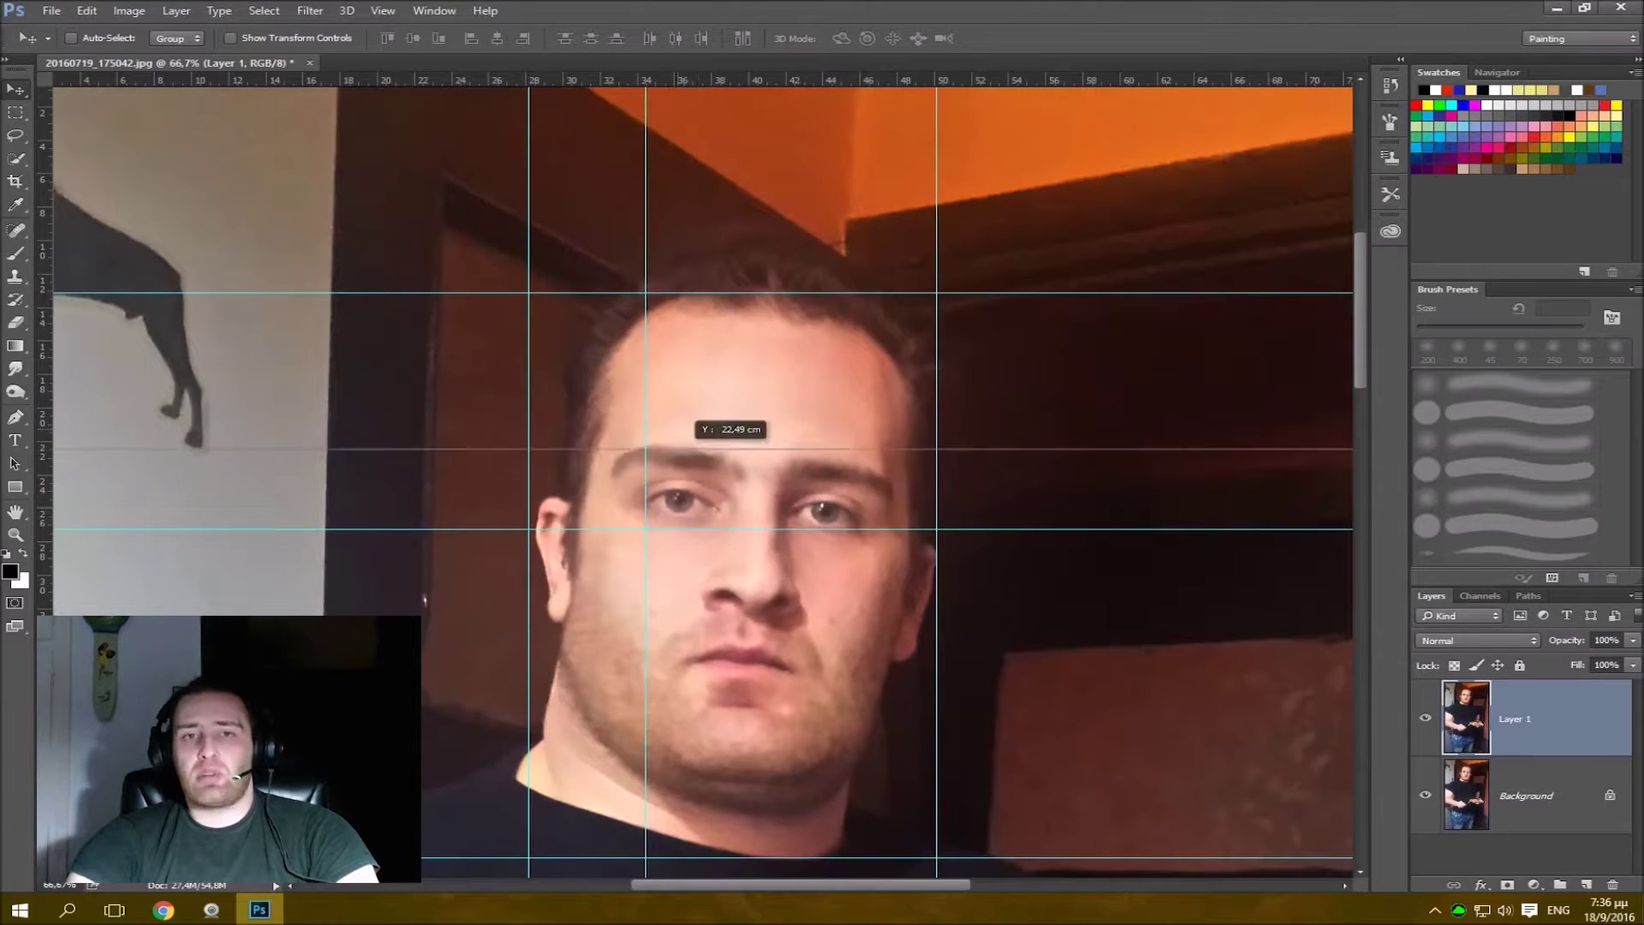
{"action": "left_click_drag", "start_coordinate": [43, 411], "coordinate": [708, 466]}
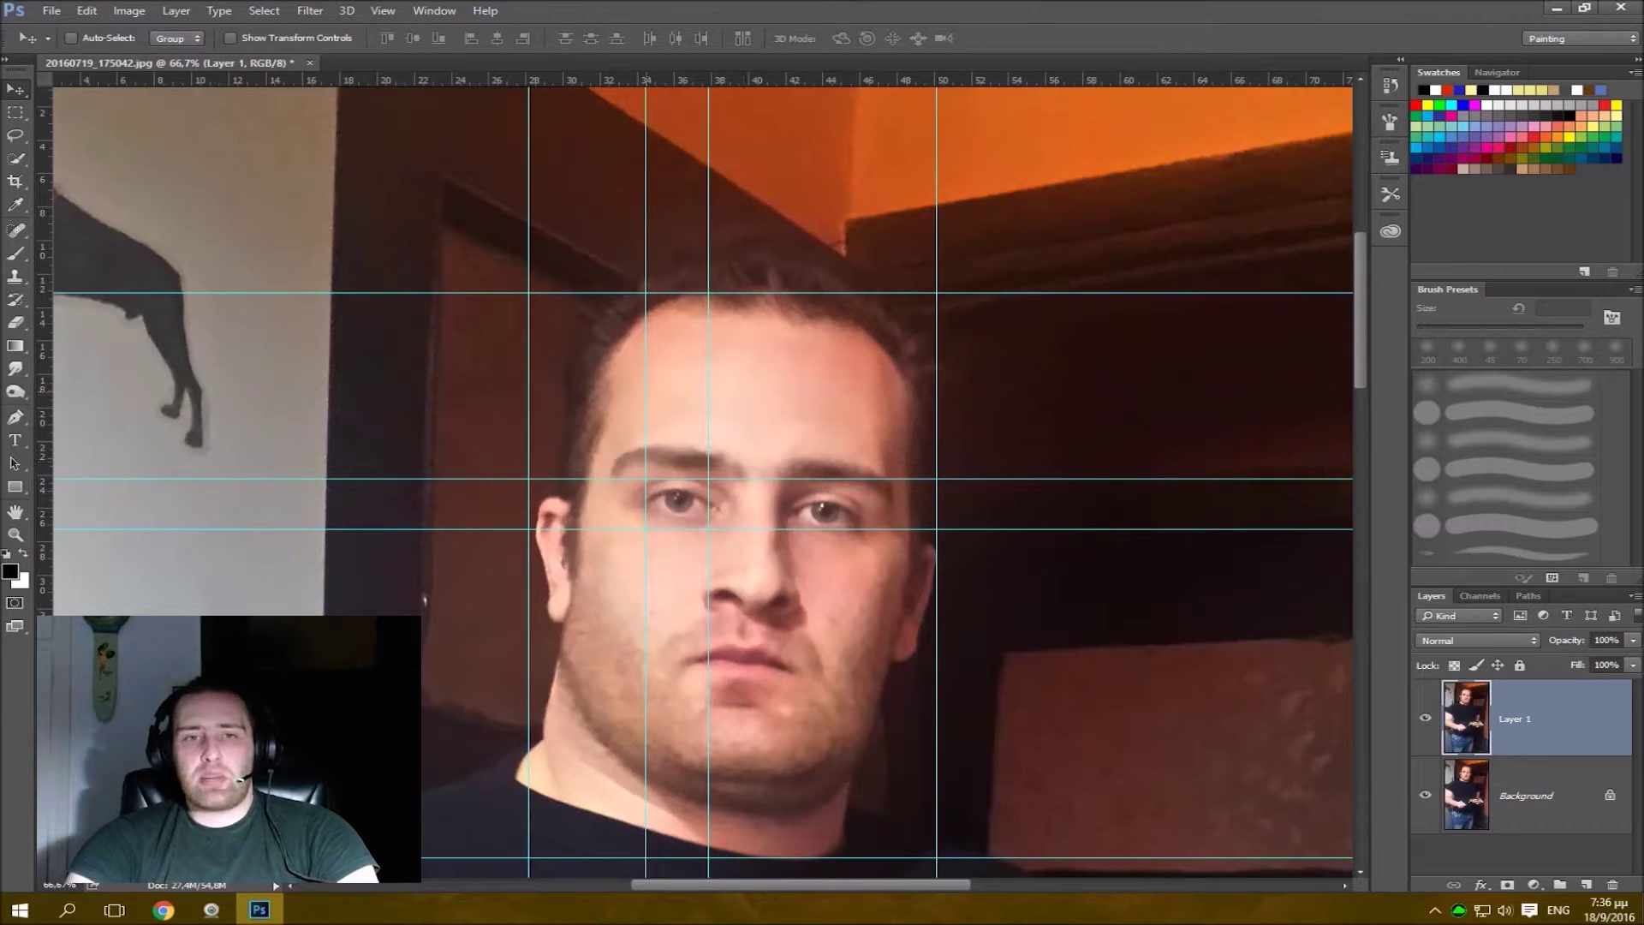
{"action": "double_click", "coordinate": [708, 466]}
- Change the guide colour to Light Blue
{"action": "left_click", "coordinate": [663, 192]}
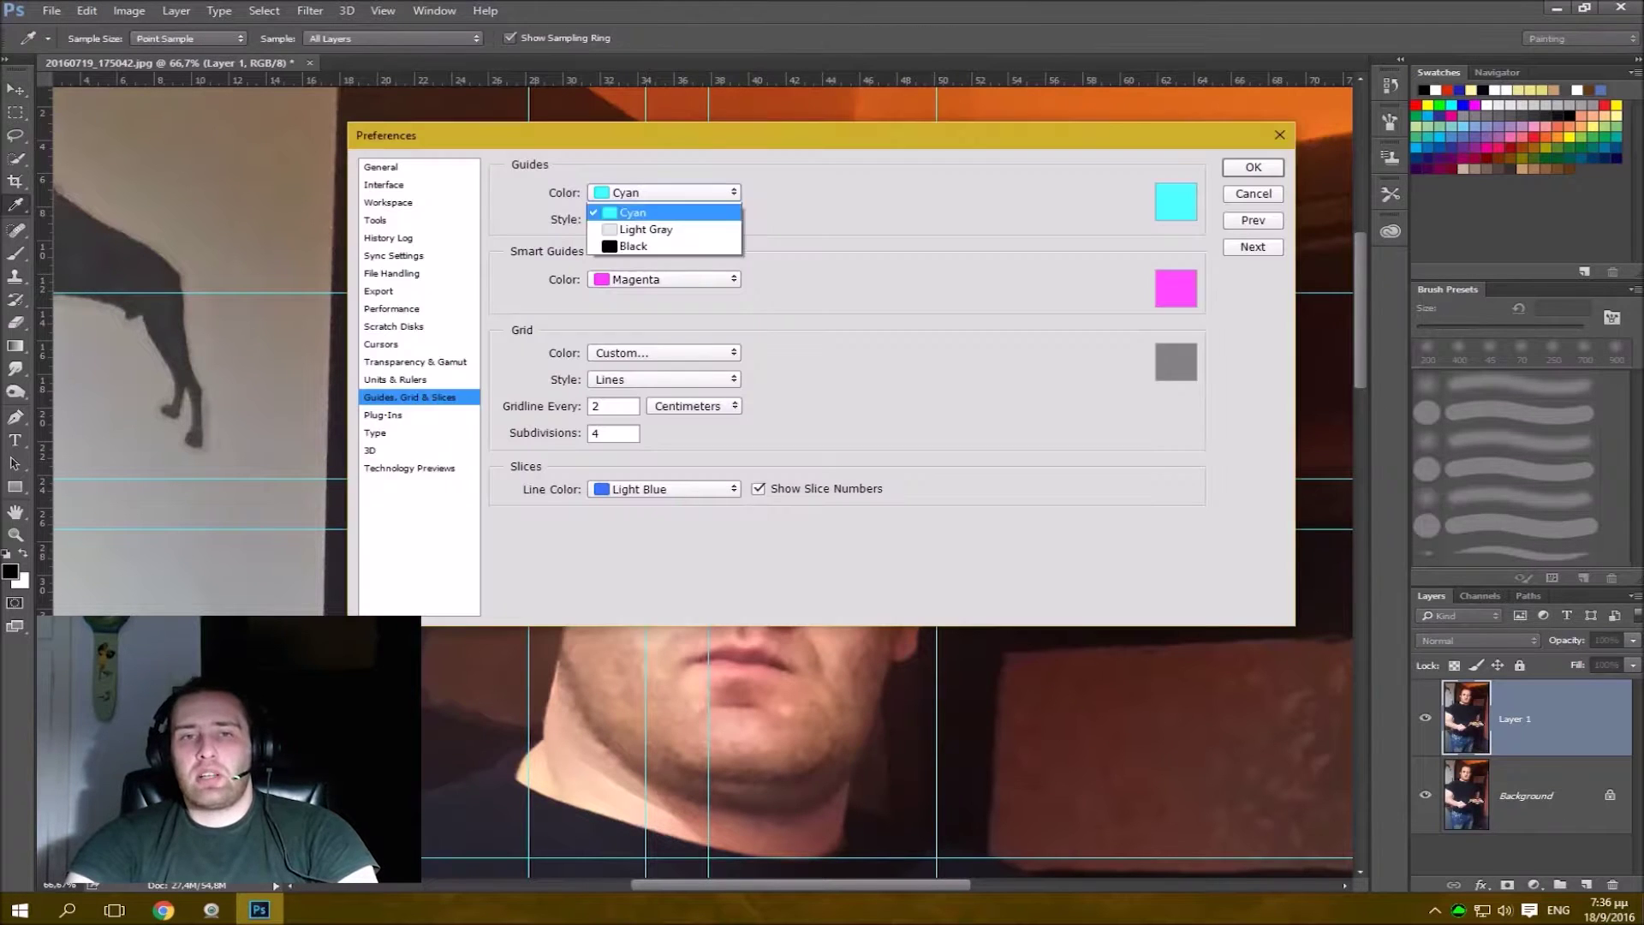
{"action": "left_click", "coordinate": [645, 245]}
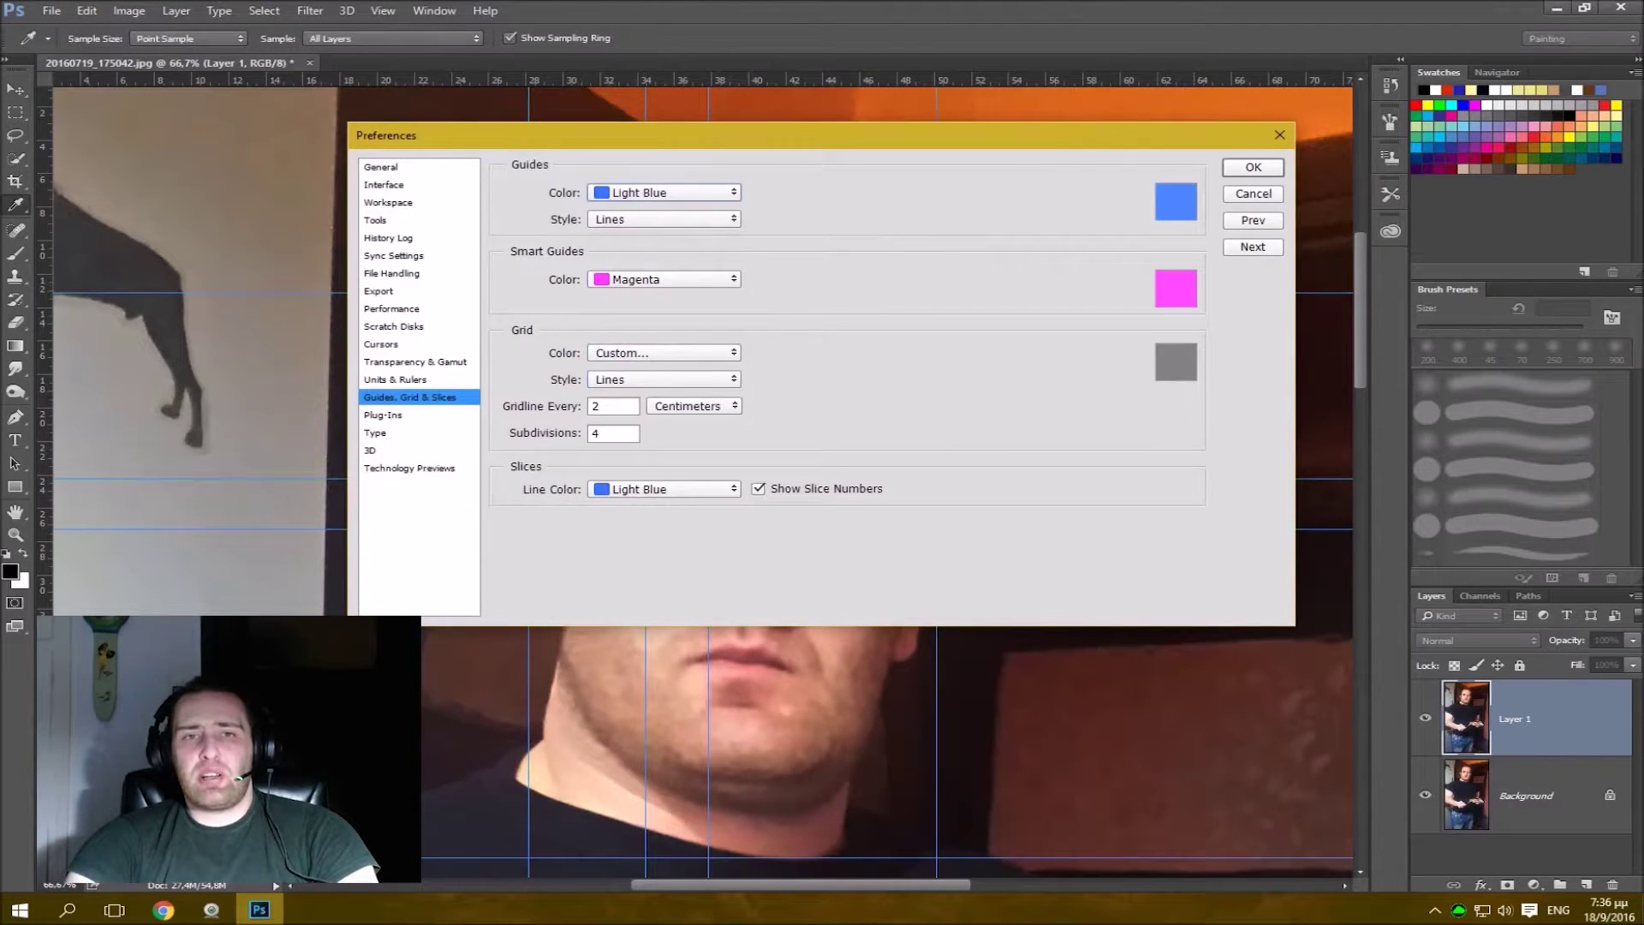
{"action": "left_click", "coordinate": [1253, 167]}
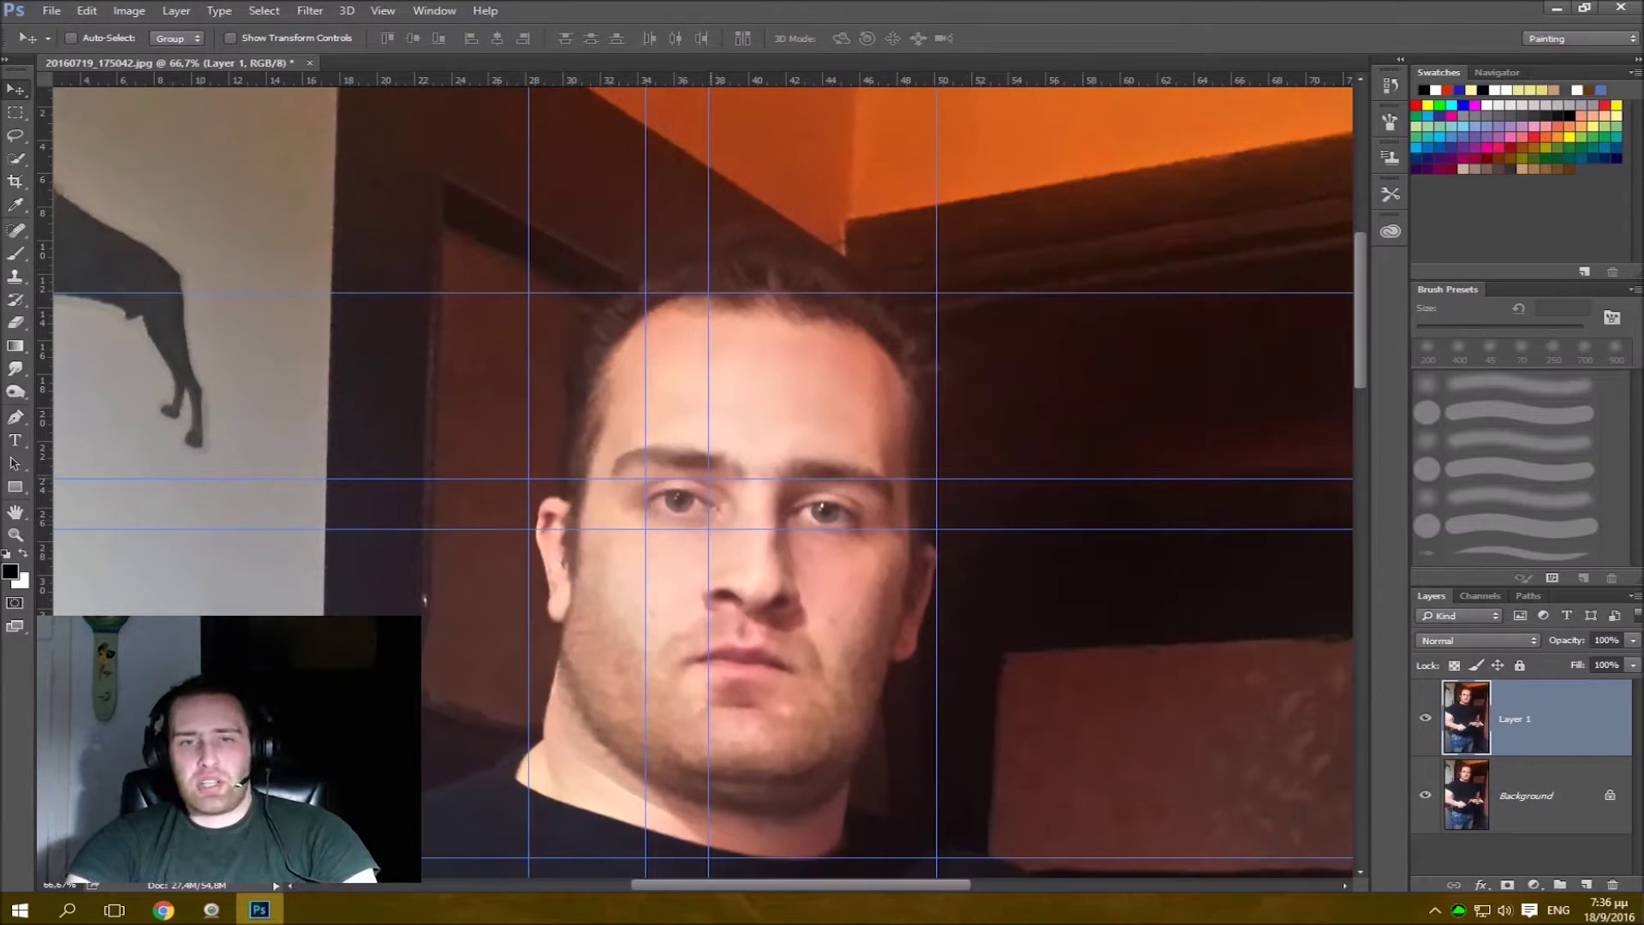
- Set the slice line colour to Green, then clear all guides from the photo
{"action": "double_click", "coordinate": [646, 588]}
{"action": "left_click", "coordinate": [663, 489]}
{"action": "left_click", "coordinate": [651, 530]}
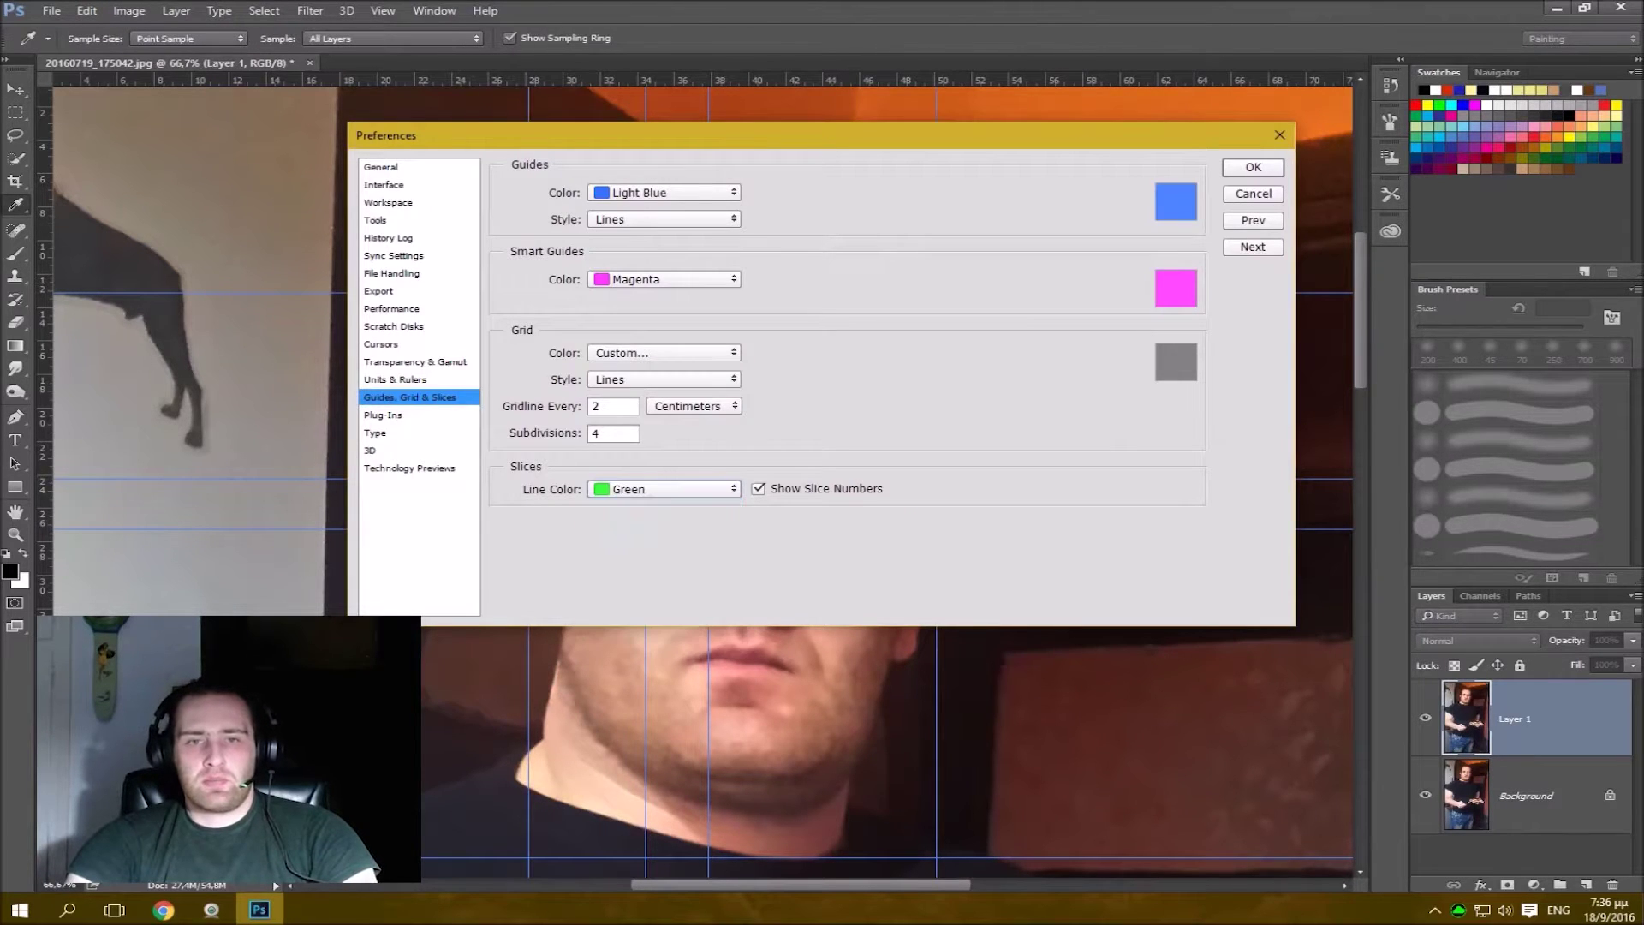
{"action": "key", "text": "Return"}
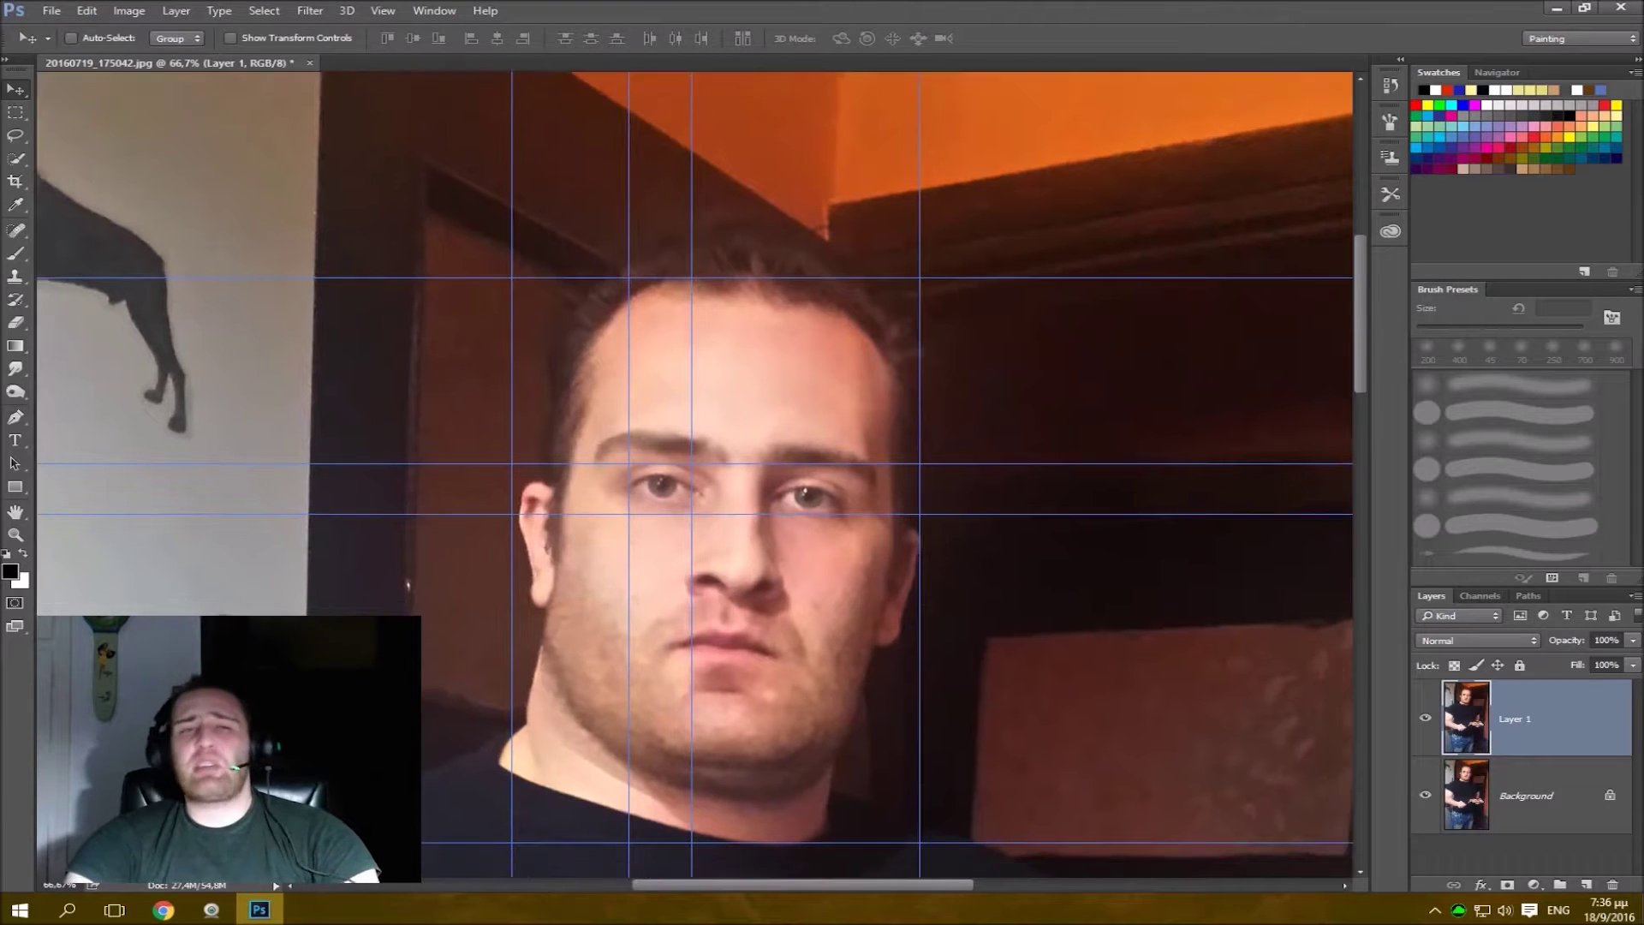
{"action": "key", "text": "ctrl+alt+z"}
{"action": "key", "text": "ctrl+alt+z"}
{"action": "key", "text": "ctrl+alt+z"}
{"action": "key", "text": "ctrl+alt+z"}
{"action": "key", "text": "ctrl+alt+z"}
{"action": "key", "text": "ctrl+alt+z"}
{"action": "key", "text": "ctrl+alt+z"}
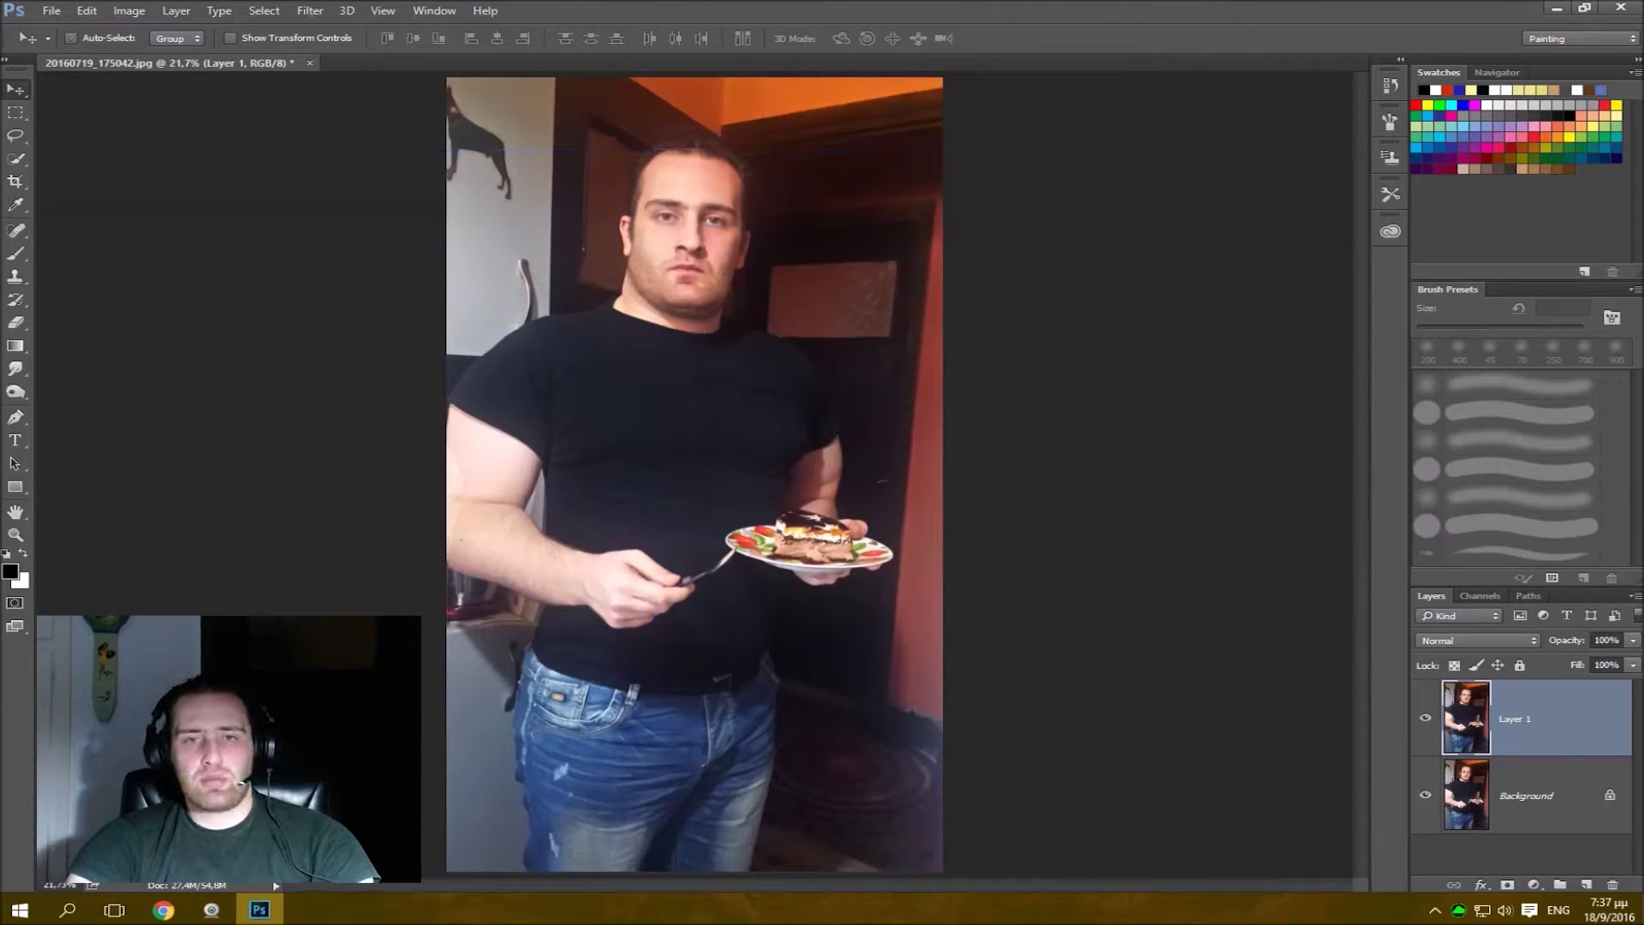